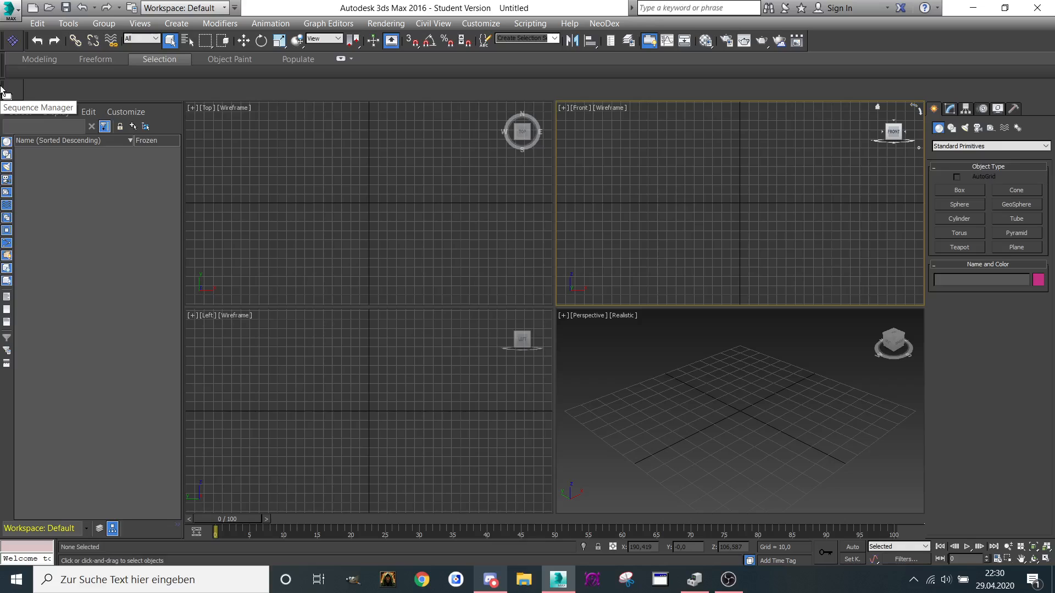
{"action": "left_click", "coordinate": [9, 9]}
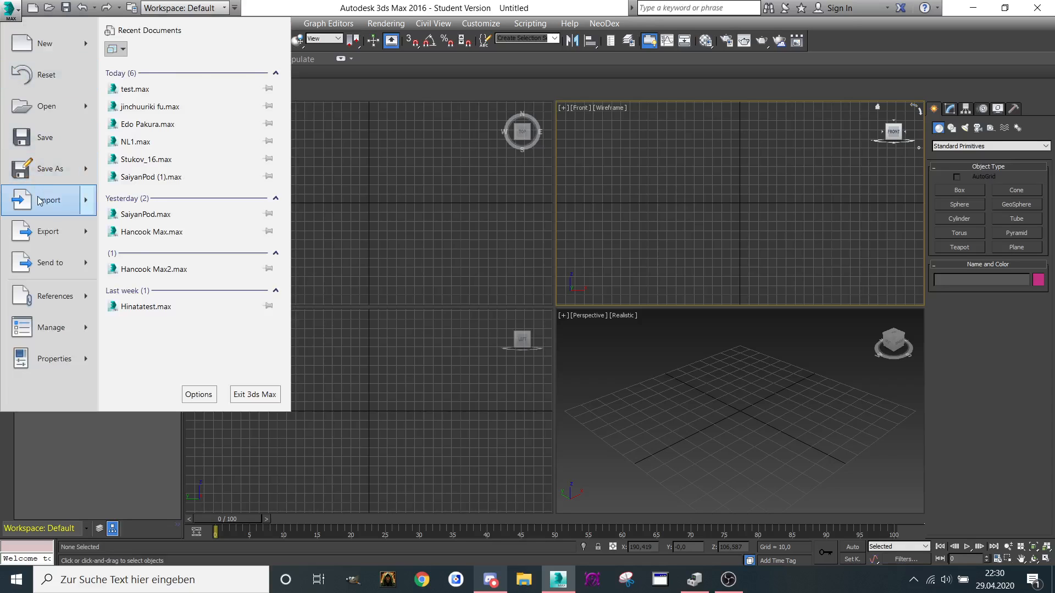
{"action": "left_click", "coordinate": [40, 200]}
{"action": "left_click", "coordinate": [987, 10]}
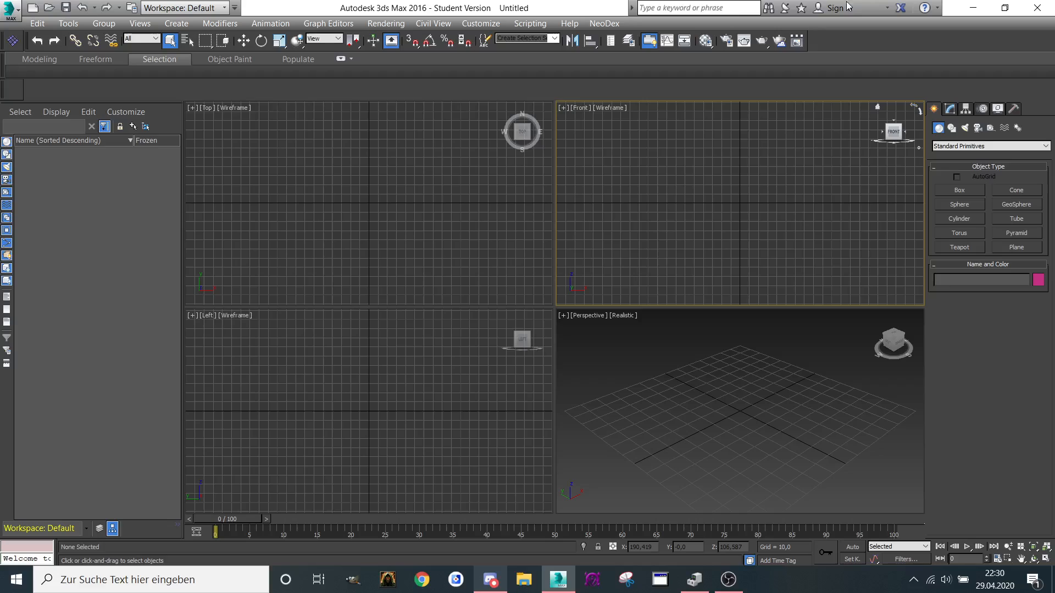
Step: Start a file import and browse to New folder inside the testmodel folder in Downloads
{"action": "left_click", "coordinate": [16, 20]}
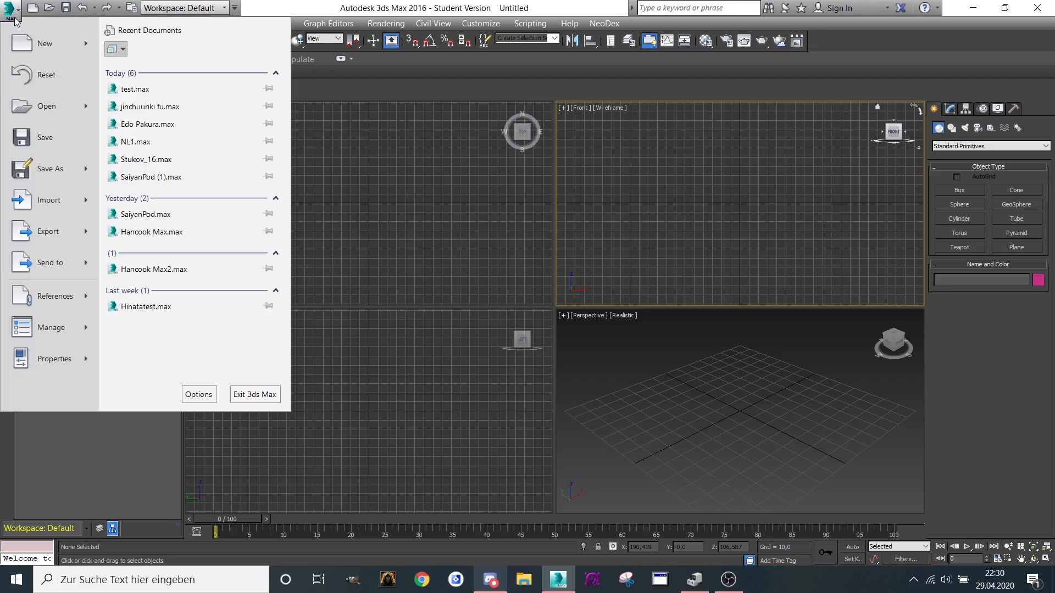
{"action": "mouse_move", "coordinate": [17, 37]}
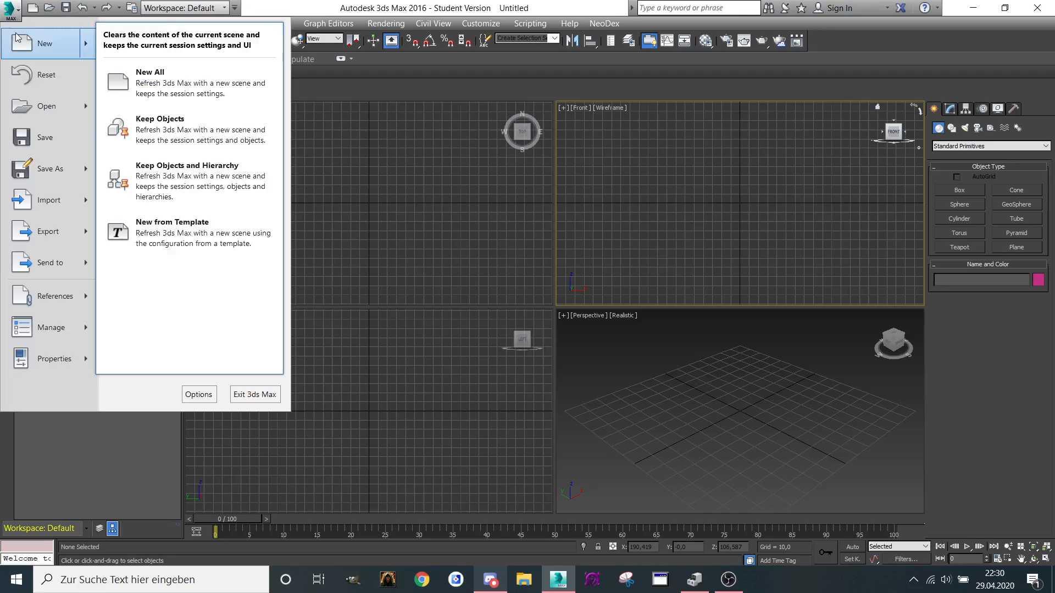
{"action": "left_click", "coordinate": [58, 201]}
{"action": "left_click", "coordinate": [633, 55]}
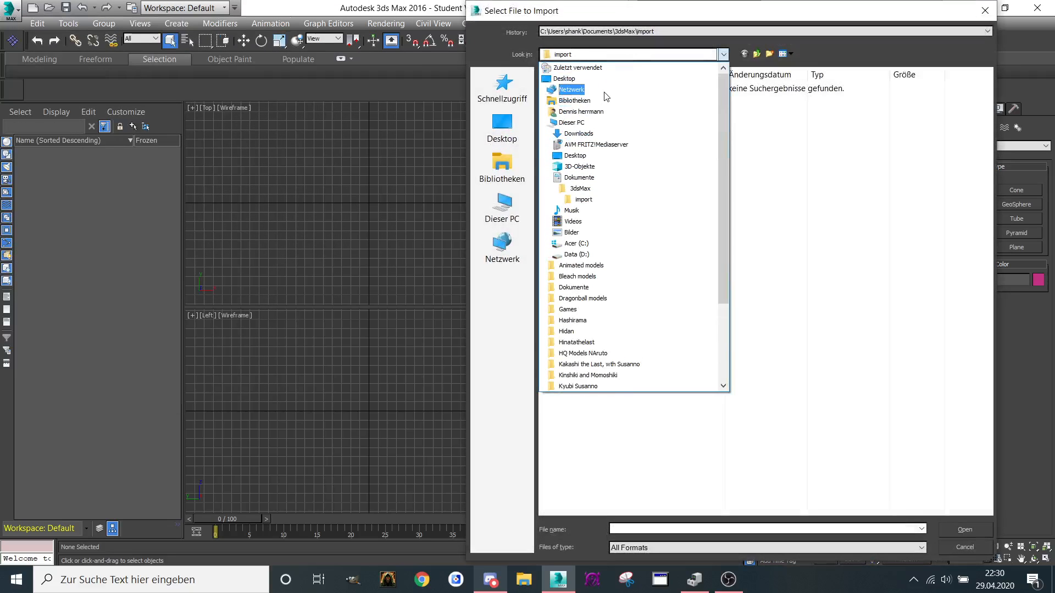
{"action": "left_click", "coordinate": [577, 133]}
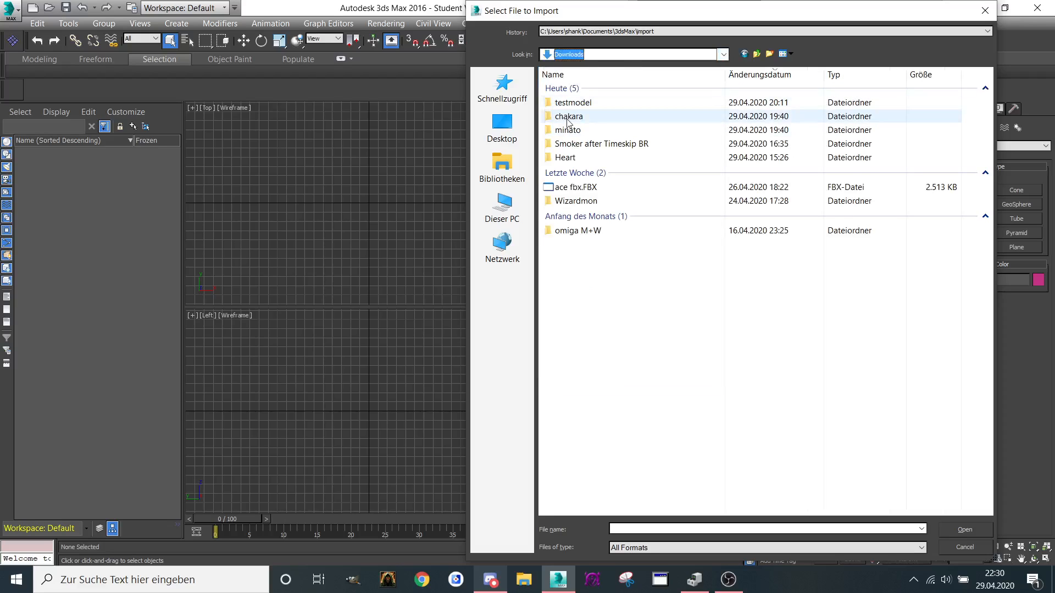
{"action": "double_click", "coordinate": [572, 102]}
{"action": "double_click", "coordinate": [571, 88]}
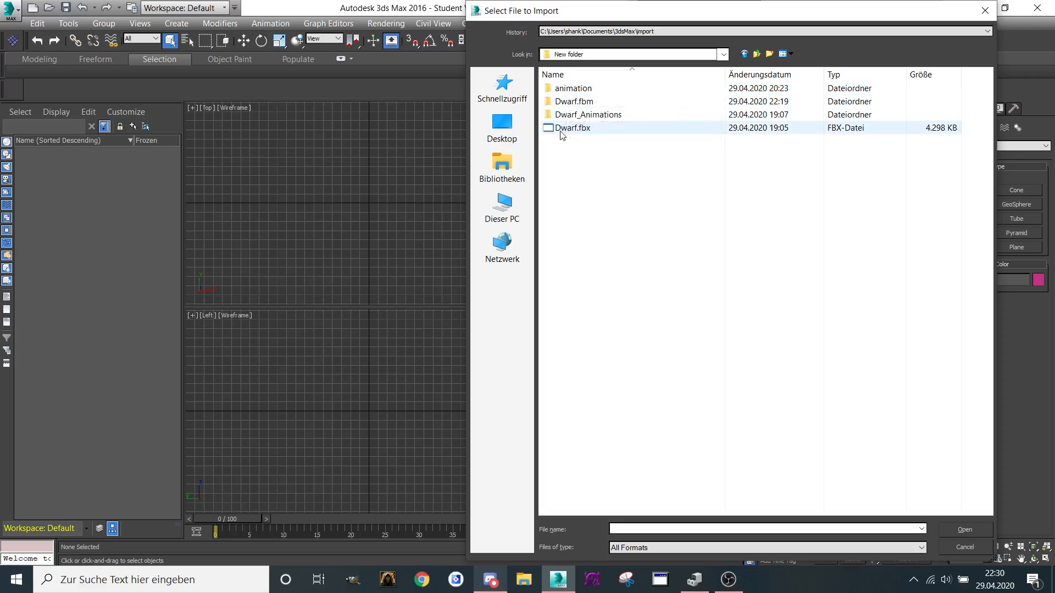
Step: Look through the FBX files in the Dwarf_Animations folder and return to its parent folder
{"action": "double_click", "coordinate": [568, 115]}
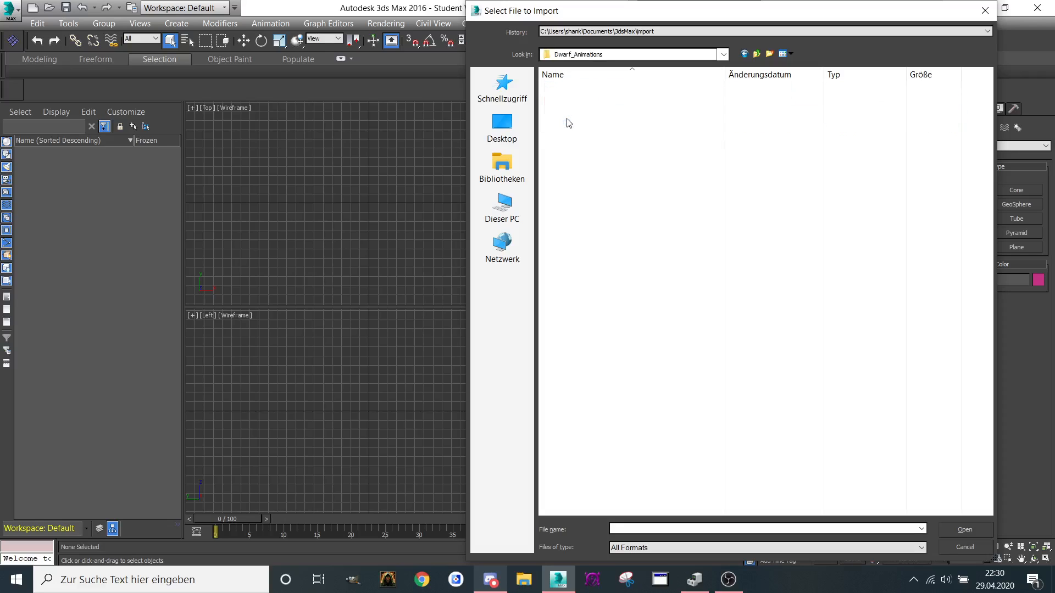
{"action": "scroll", "coordinate": [592, 114], "scroll_direction": "down", "scroll_amount": 20}
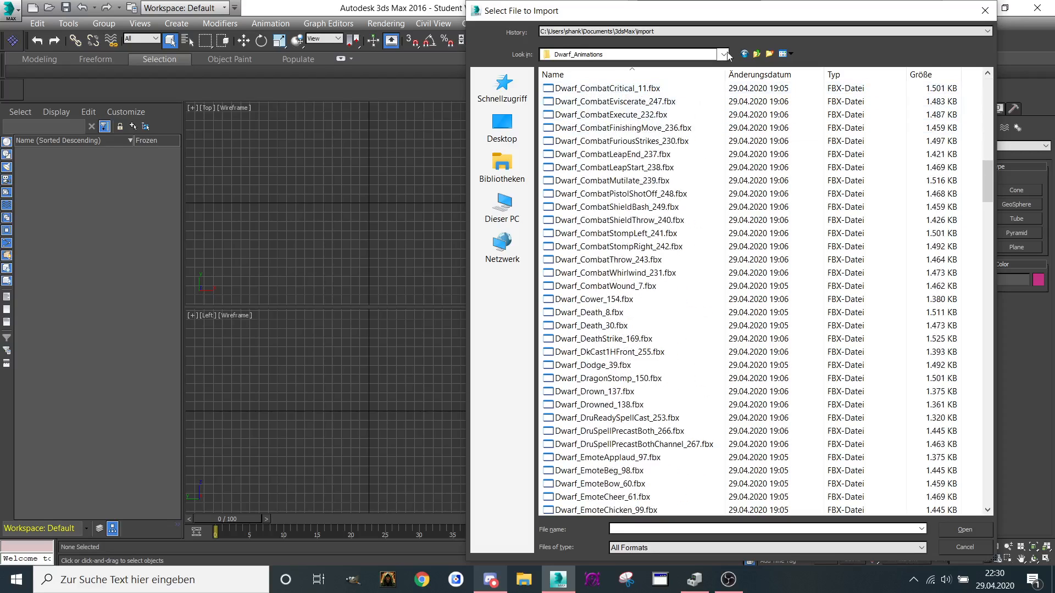
{"action": "left_click", "coordinate": [757, 52]}
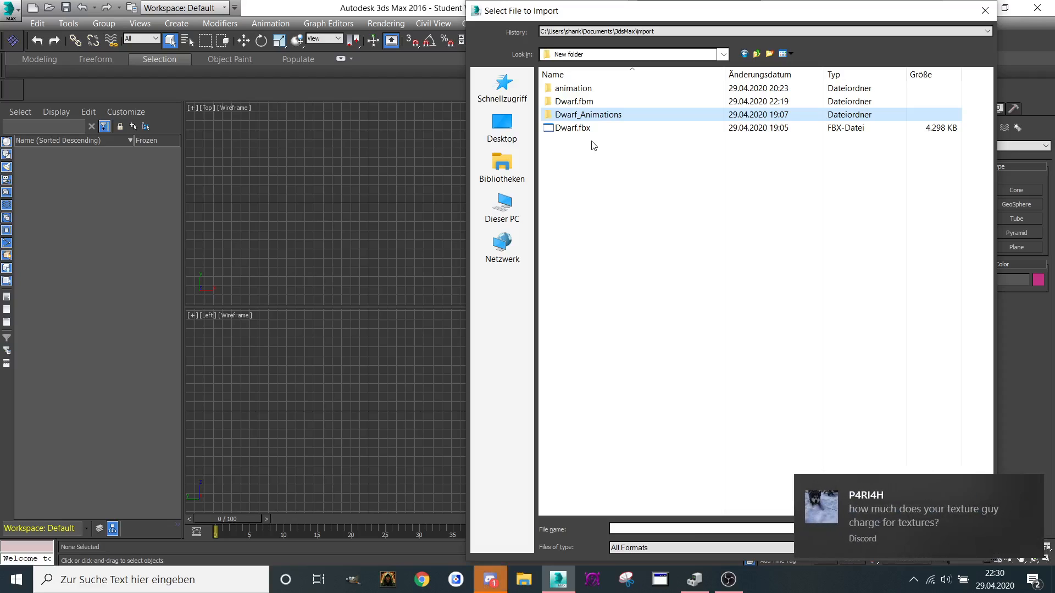
Step: Quit Discord running in the background and return to the import file selection
{"action": "left_click", "coordinate": [915, 581]}
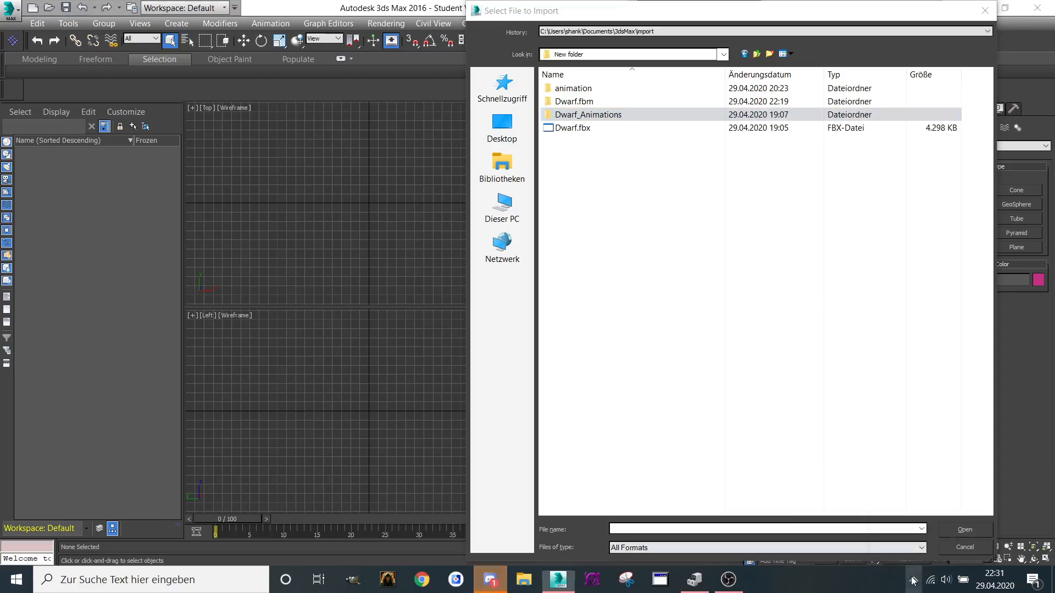
{"action": "left_click", "coordinate": [913, 581]}
{"action": "right_click", "coordinate": [886, 552]}
{"action": "key", "text": "Escape"}
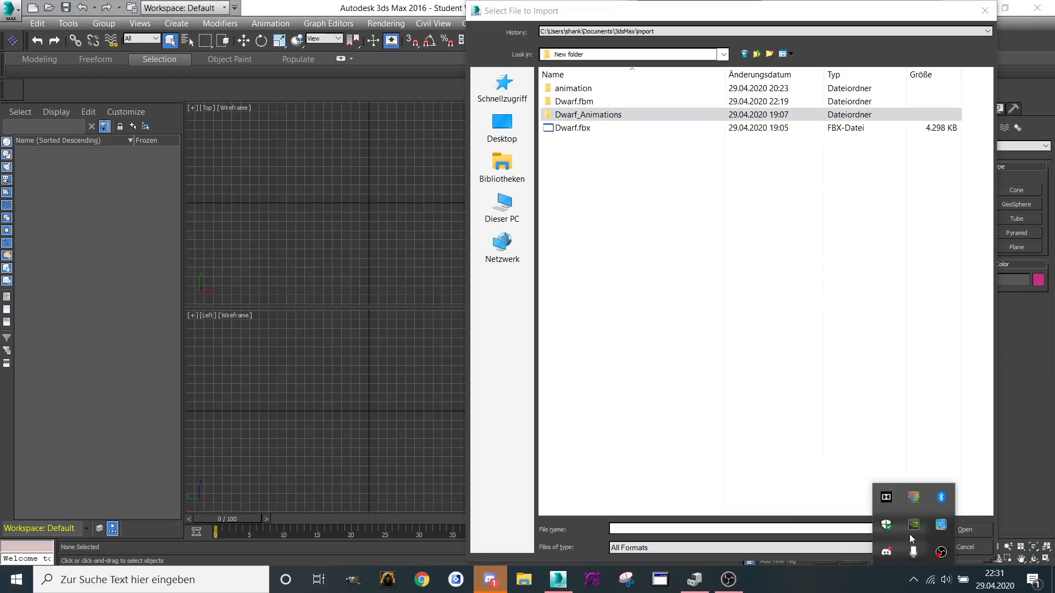
{"action": "left_click", "coordinate": [718, 250]}
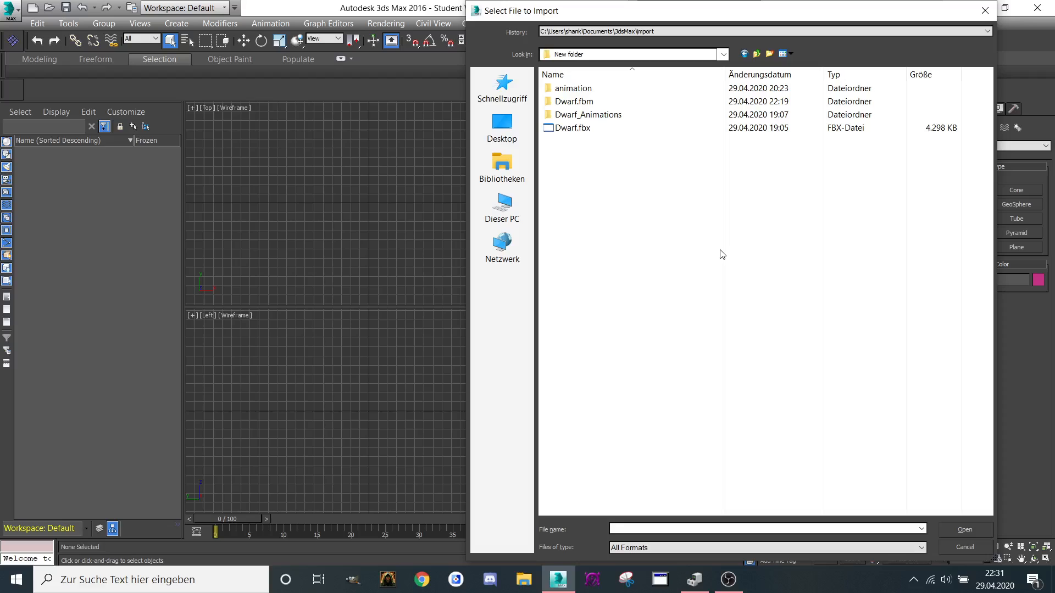
Step: Choose Dwarf.fbx for import and review its geometry, animation, deformation, bone, light and unit options
{"action": "double_click", "coordinate": [572, 128]}
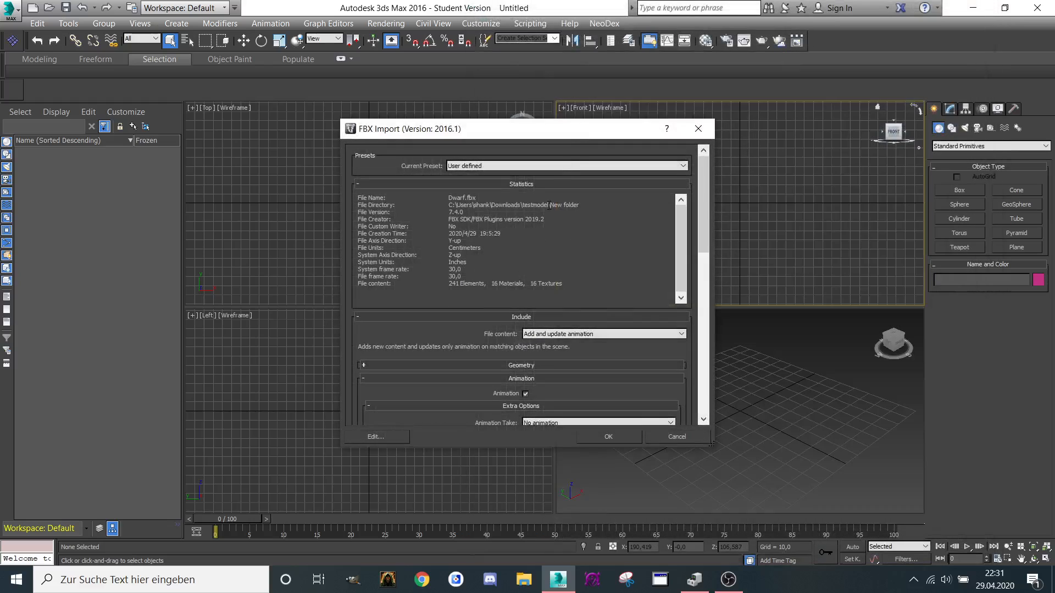
{"action": "left_click_drag", "start_coordinate": [707, 218], "coordinate": [701, 260]}
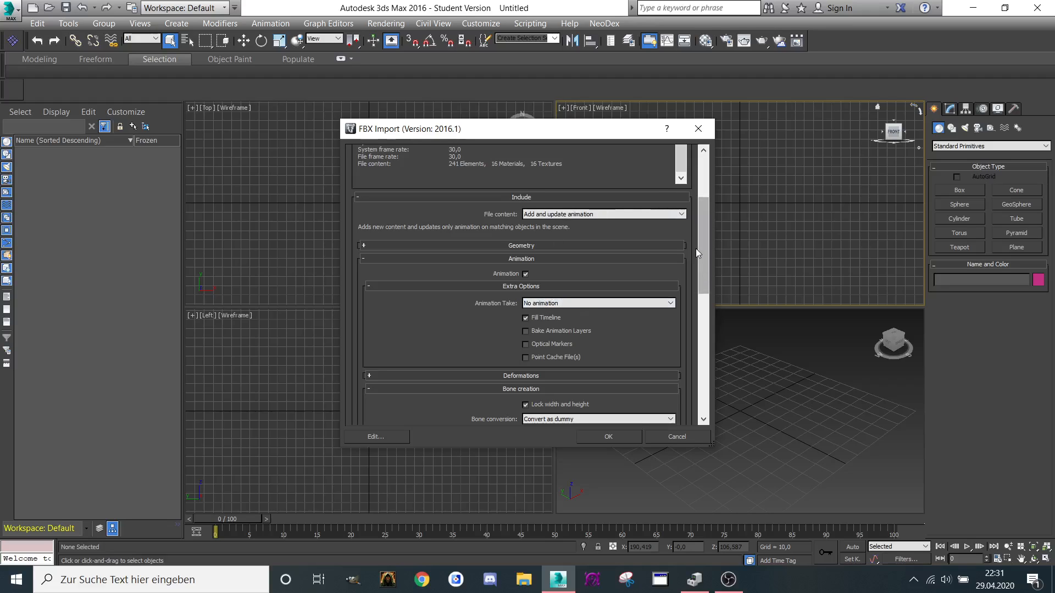
{"action": "scroll", "coordinate": [704, 261], "scroll_direction": "down", "scroll_amount": 1}
{"action": "left_click_drag", "start_coordinate": [704, 261], "coordinate": [697, 255]}
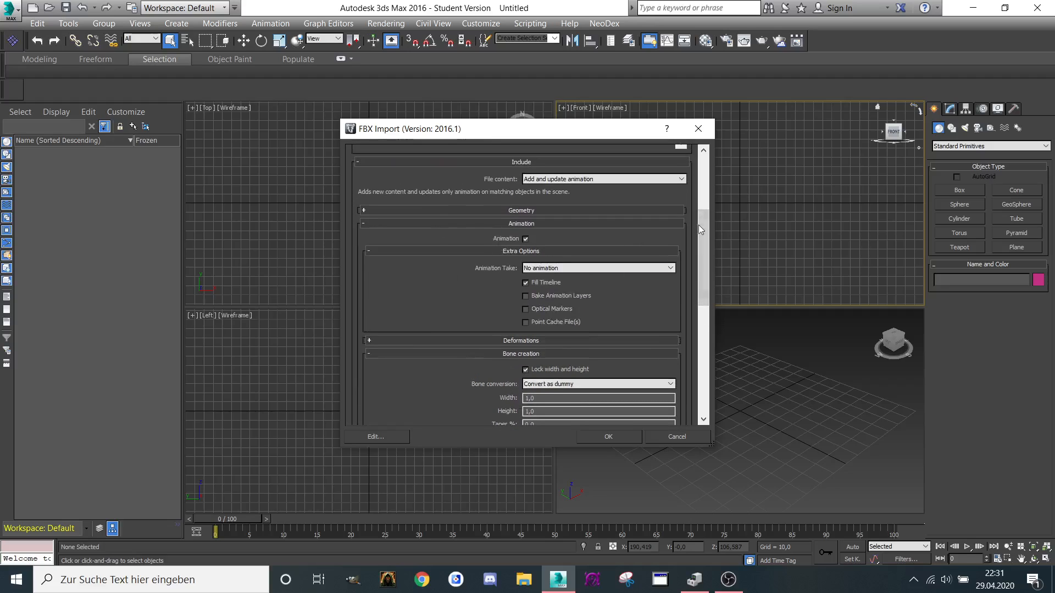
{"action": "scroll", "coordinate": [697, 225], "scroll_direction": "down", "scroll_amount": 1}
{"action": "scroll", "coordinate": [484, 225], "scroll_direction": "down", "scroll_amount": 2}
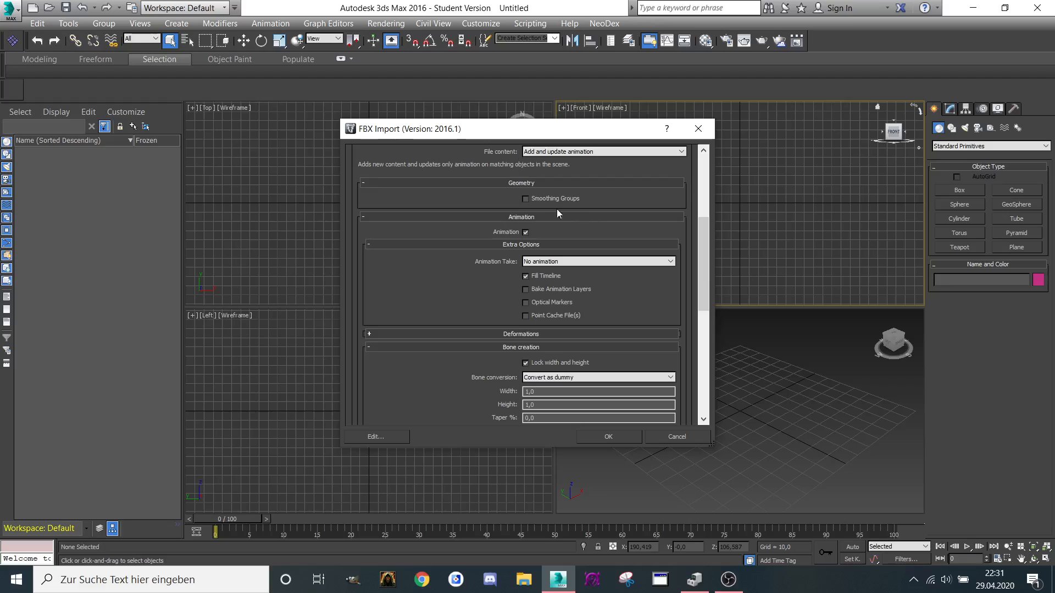
{"action": "left_click", "coordinate": [483, 277]}
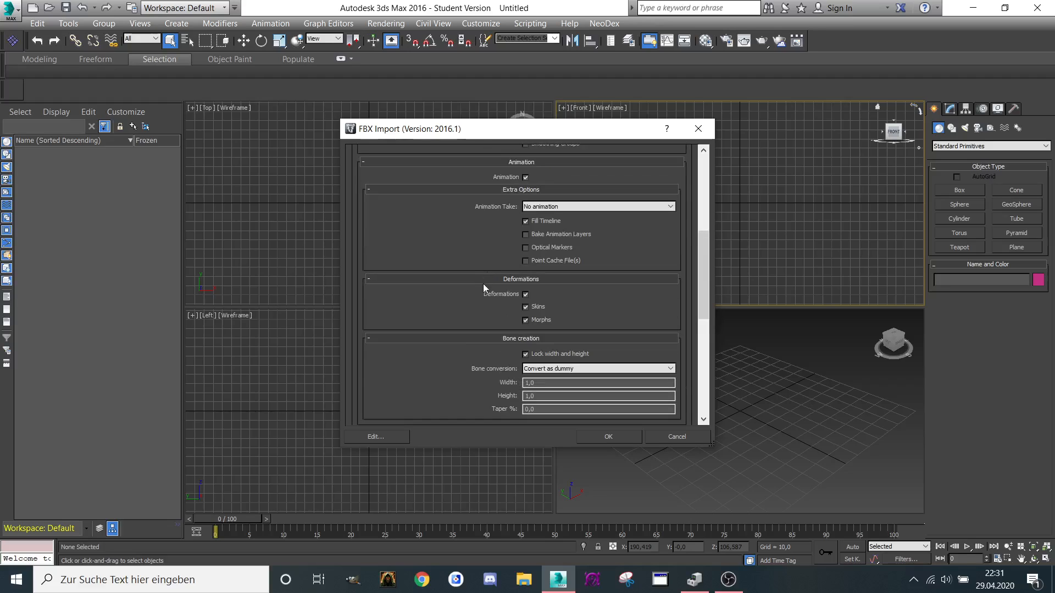
{"action": "scroll", "coordinate": [478, 288], "scroll_direction": "down", "scroll_amount": 4}
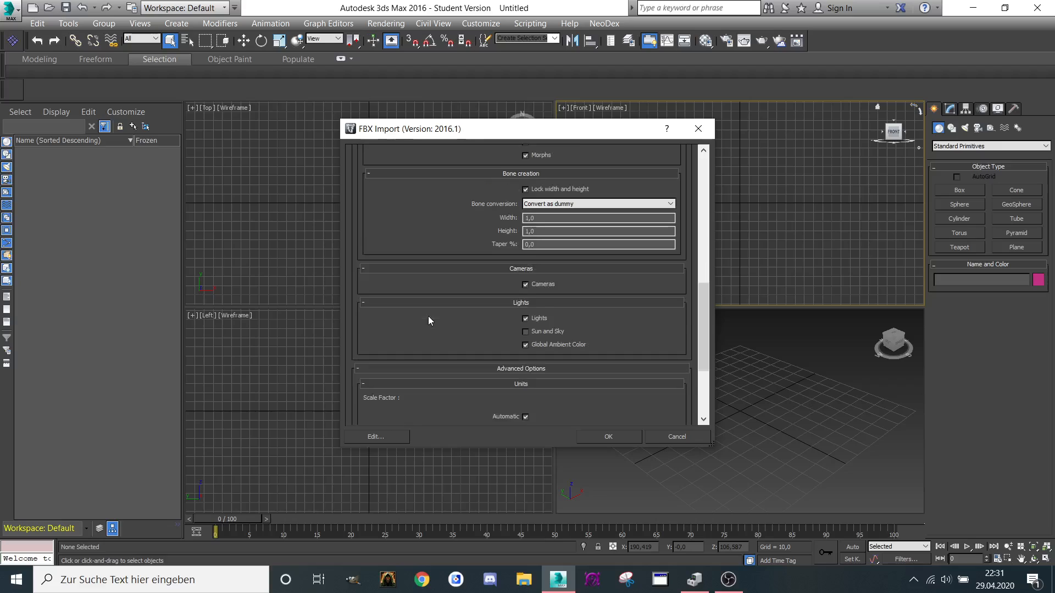
{"action": "scroll", "coordinate": [444, 314], "scroll_direction": "down", "scroll_amount": 2}
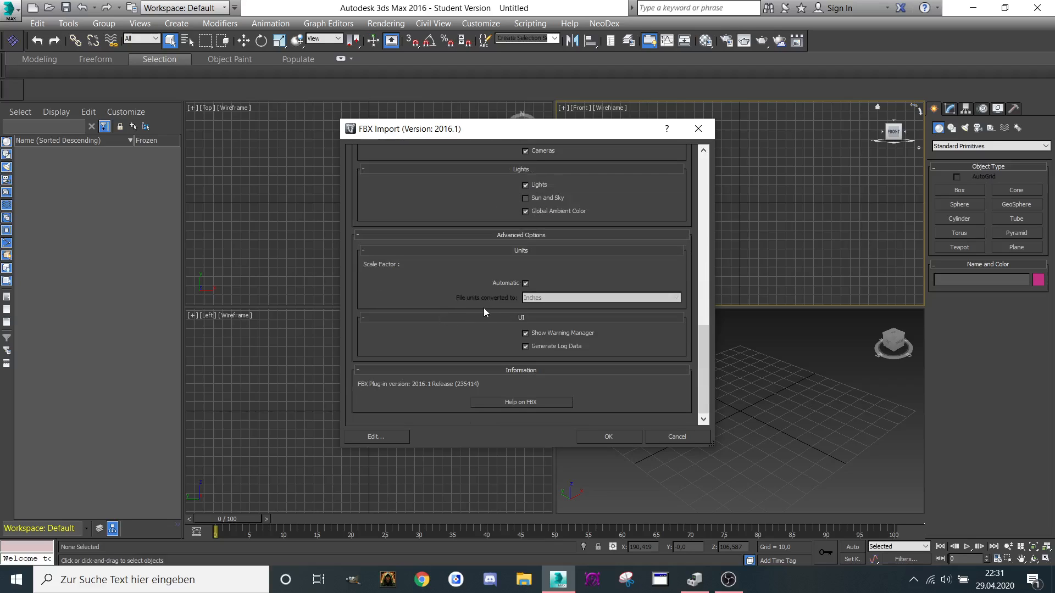
{"action": "scroll", "coordinate": [476, 299], "scroll_direction": "up", "scroll_amount": 6}
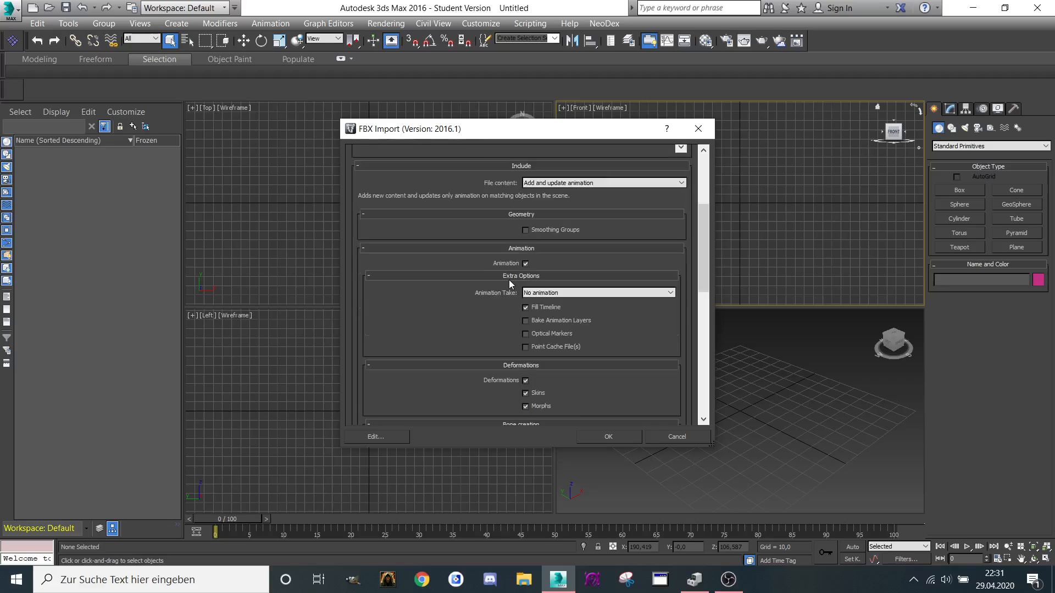
{"action": "scroll", "coordinate": [509, 280], "scroll_direction": "up", "scroll_amount": 1}
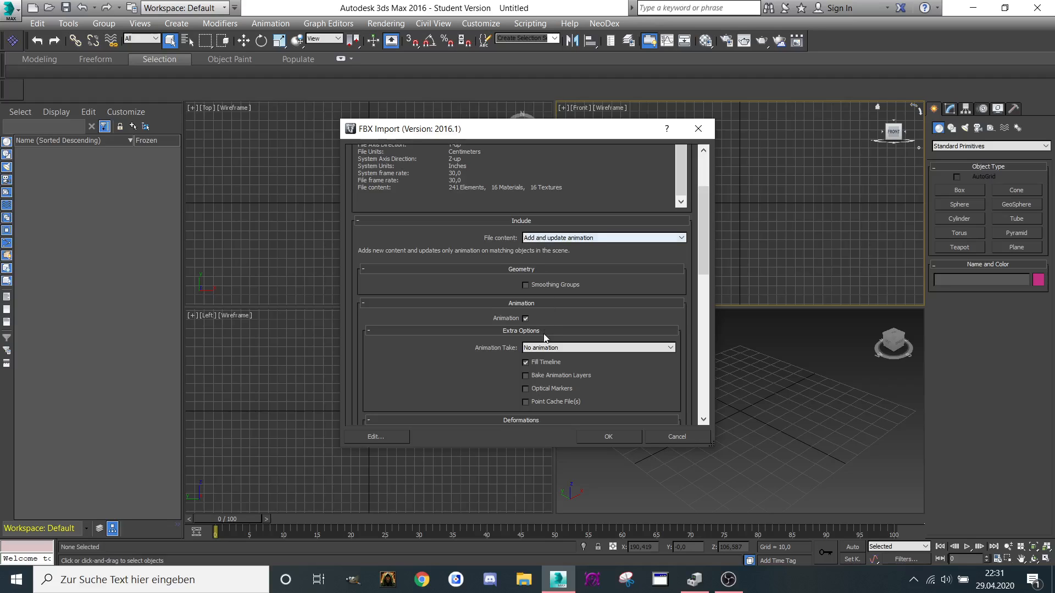
Step: Import the dwarf model with the animation take set to No animation
{"action": "scroll", "coordinate": [472, 296], "scroll_direction": "down", "scroll_amount": 2}
{"action": "left_click", "coordinate": [578, 242]}
{"action": "left_click", "coordinate": [576, 238]}
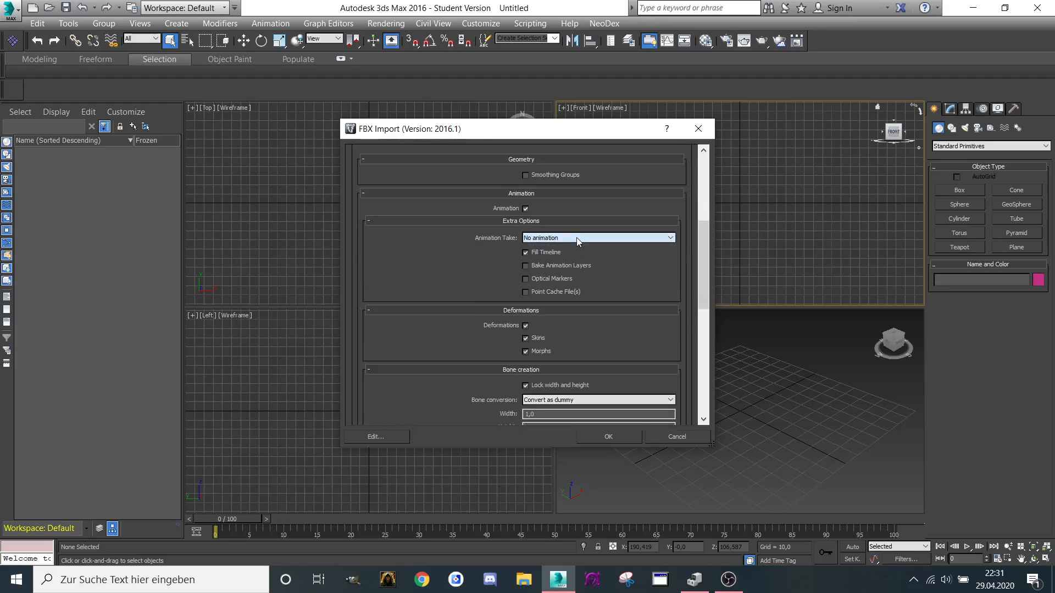
{"action": "left_click", "coordinate": [603, 436]}
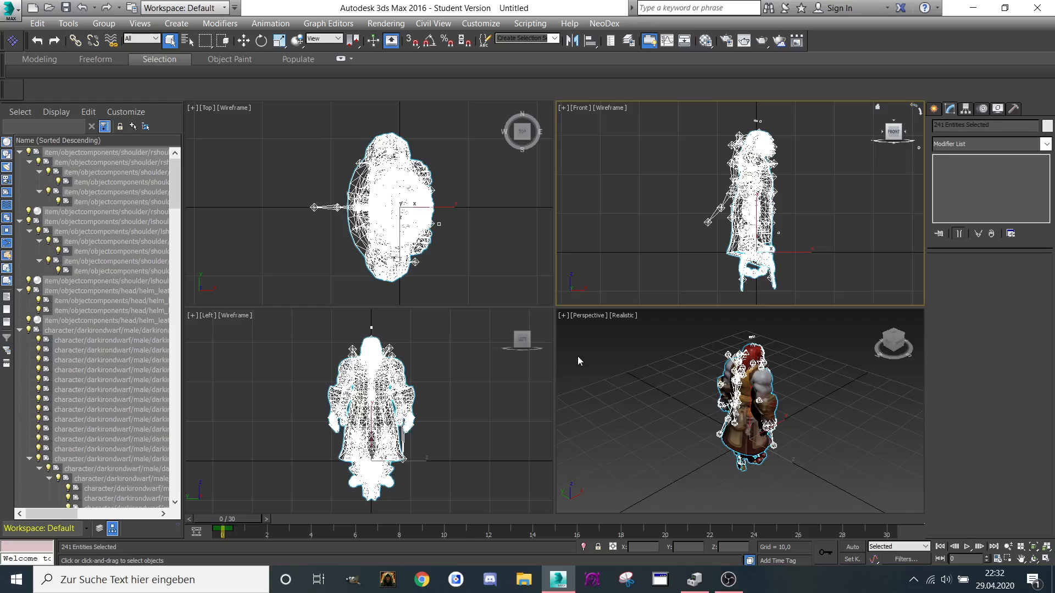
Step: Maximize the Perspective viewport and turn it to a straight front view of the imported model
{"action": "left_click", "coordinate": [561, 316]}
{"action": "left_click", "coordinate": [588, 329]}
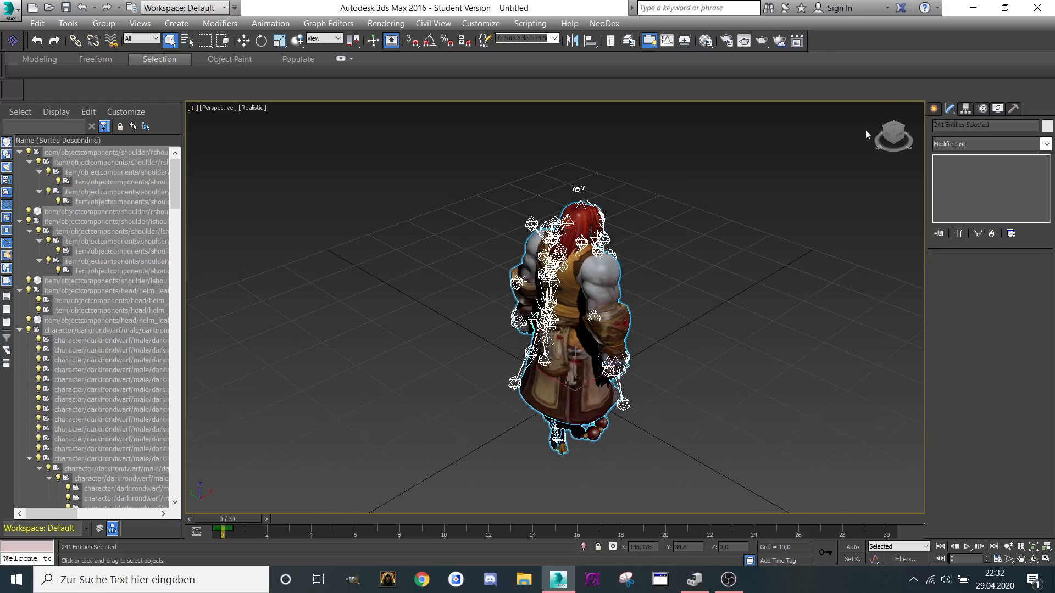
{"action": "left_click_drag", "start_coordinate": [893, 136], "coordinate": [834, 199]}
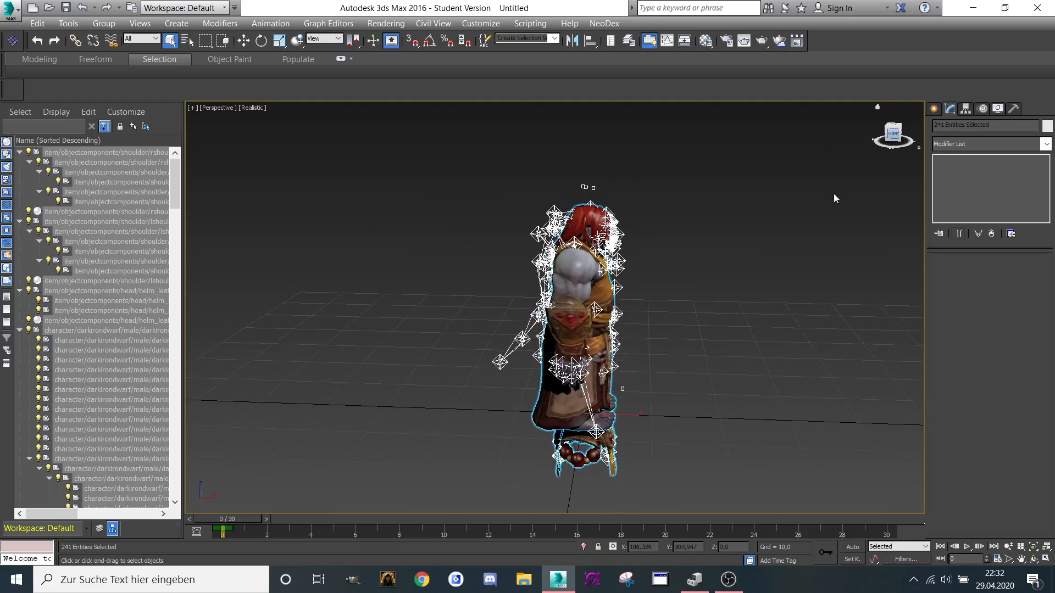
{"action": "left_click", "coordinate": [891, 140]}
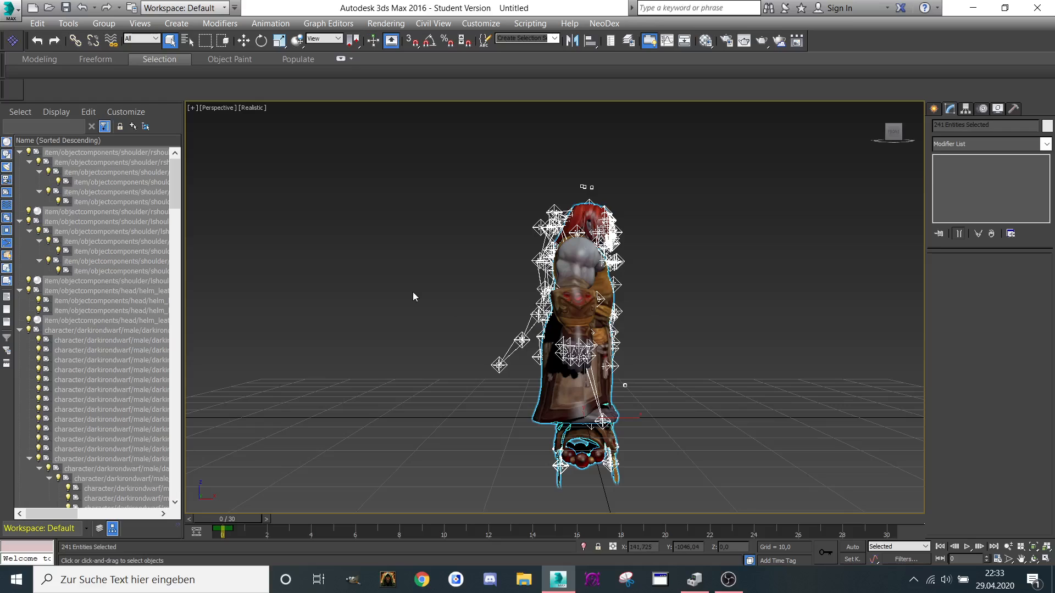
Step: Rotate the whole selected dwarf model about -92.5 degrees around the vertical Z axis so it faces the front
{"action": "scroll", "coordinate": [414, 291], "scroll_direction": "down", "scroll_amount": 2}
{"action": "scroll", "coordinate": [414, 290], "scroll_direction": "up", "scroll_amount": 2}
{"action": "scroll", "coordinate": [414, 290], "scroll_direction": "down", "scroll_amount": 4}
{"action": "right_click", "coordinate": [405, 265]}
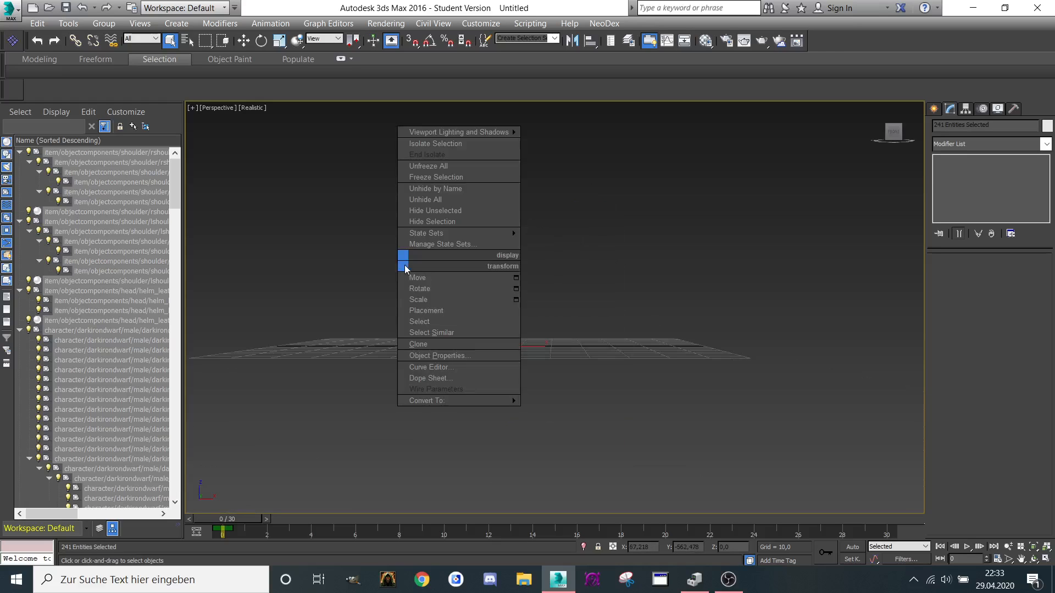
{"action": "left_click", "coordinate": [421, 285]}
{"action": "key", "text": "e"}
{"action": "scroll", "coordinate": [421, 285], "scroll_direction": "up", "scroll_amount": 3}
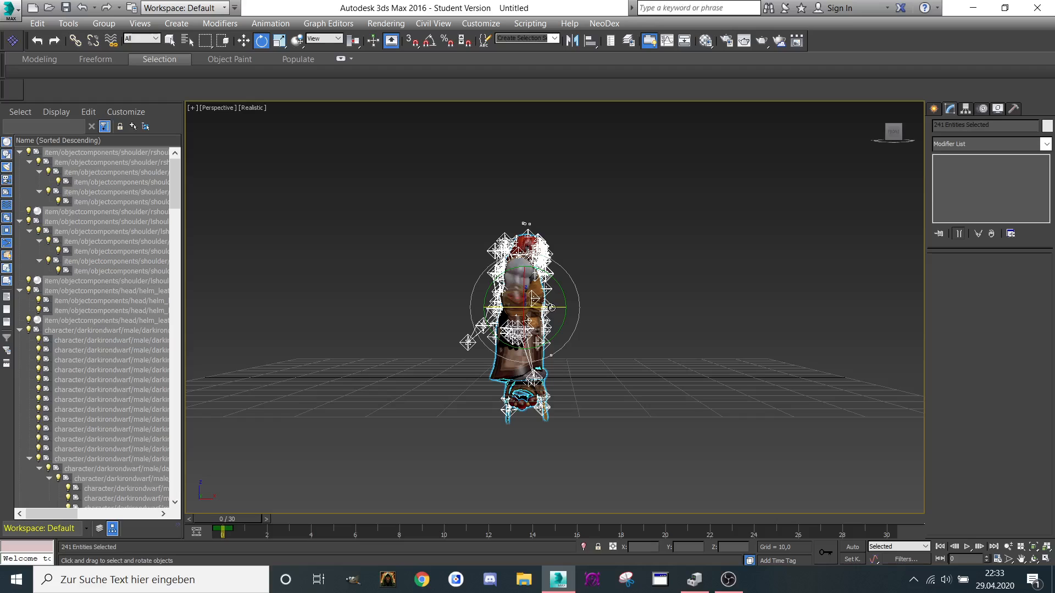
{"action": "left_click_drag", "start_coordinate": [534, 313], "coordinate": [447, 317]}
{"action": "right_click", "coordinate": [447, 305]}
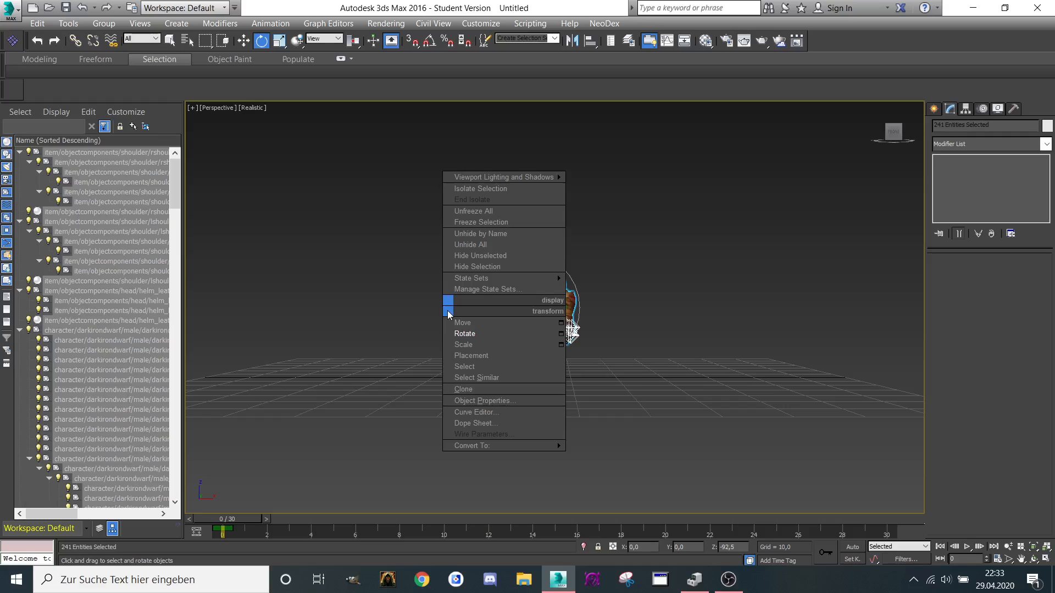
{"action": "middle_click", "coordinate": [380, 278]}
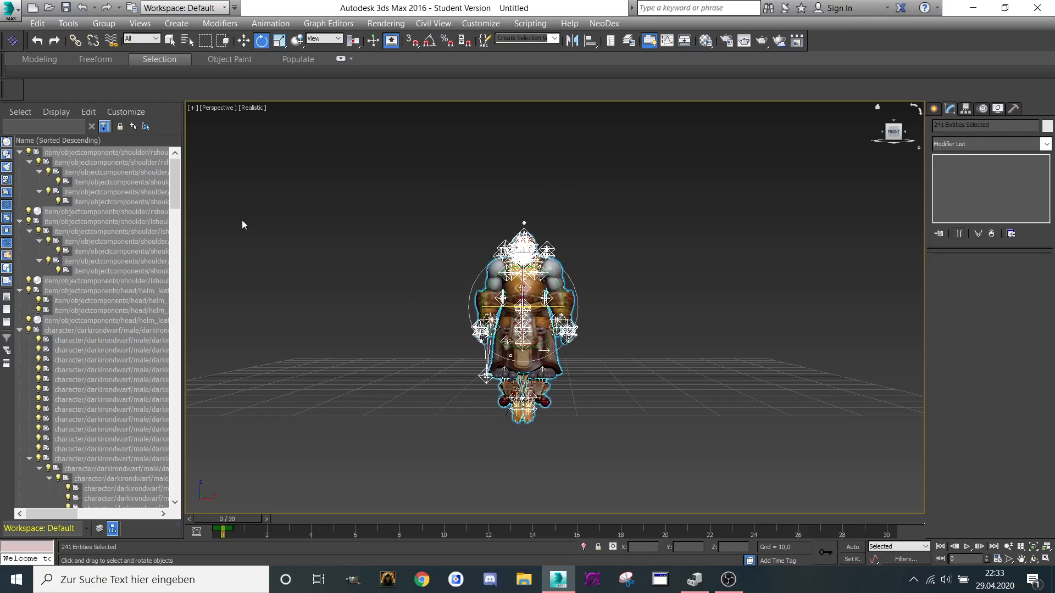
Step: Fine-tune the model's rotation around the vertical axis while viewing it from above
{"action": "left_click_drag", "start_coordinate": [887, 131], "coordinate": [898, 139]}
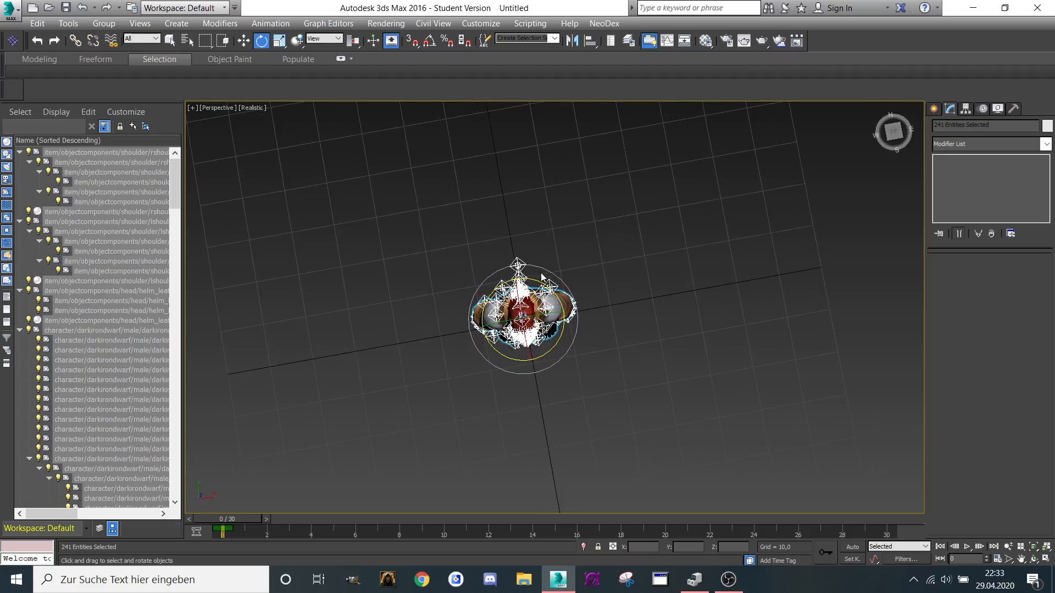
{"action": "left_click_drag", "start_coordinate": [535, 280], "coordinate": [531, 277]}
{"action": "middle_click_drag", "start_coordinate": [578, 227], "coordinate": [575, 214]}
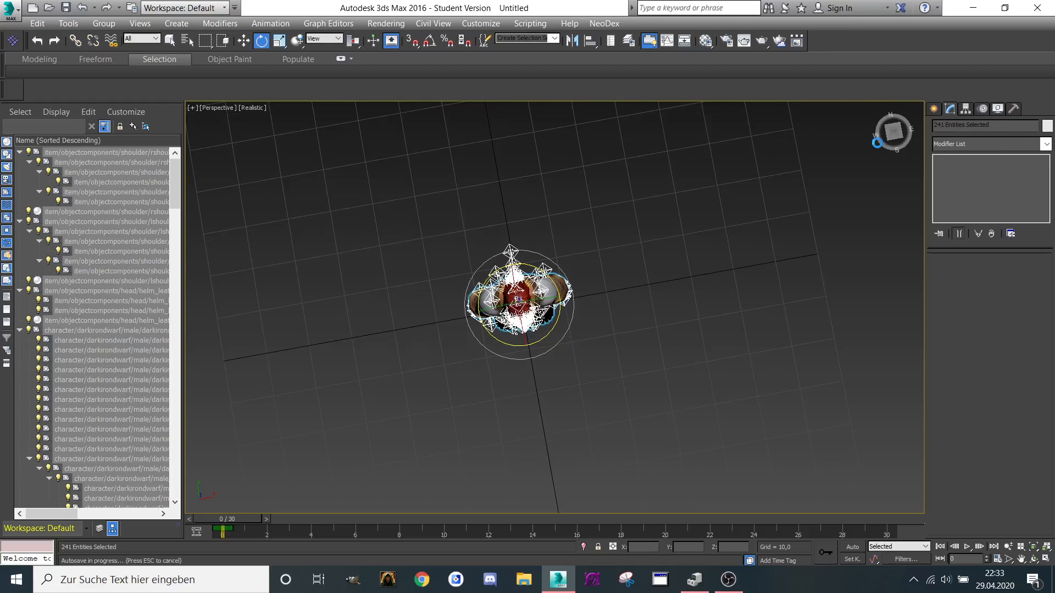
{"action": "left_click", "coordinate": [895, 141]}
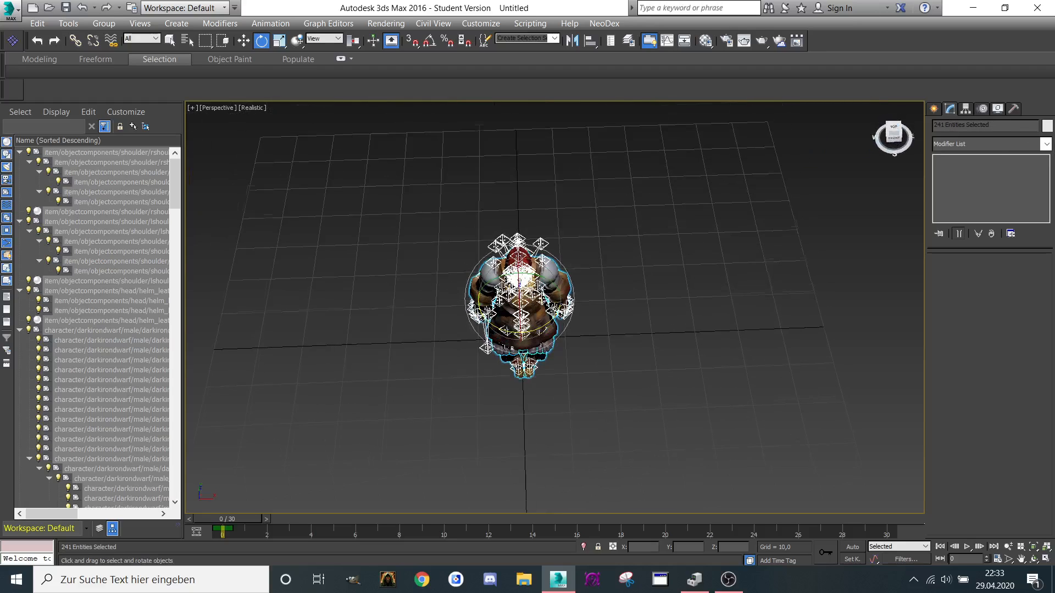
Step: Clear the selection and collapse the first shoulder hierarchy in the scene list
{"action": "left_click", "coordinate": [24, 172]}
{"action": "left_click", "coordinate": [20, 153]}
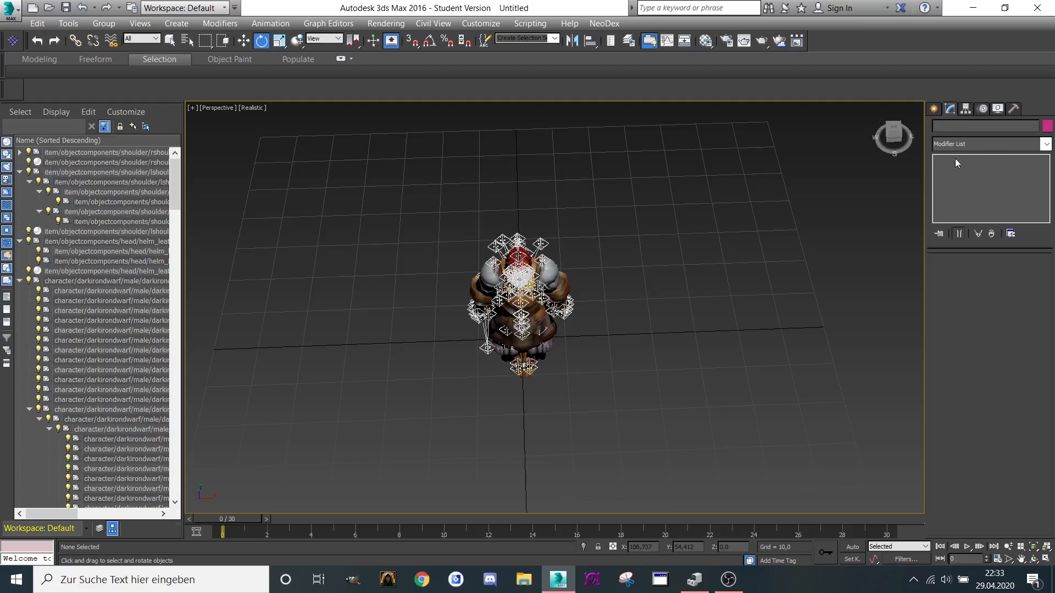
Step: From a front view, move the top-level right-shoulder helper about 28 units along X, away from the dwarf
{"action": "left_click", "coordinate": [894, 146]}
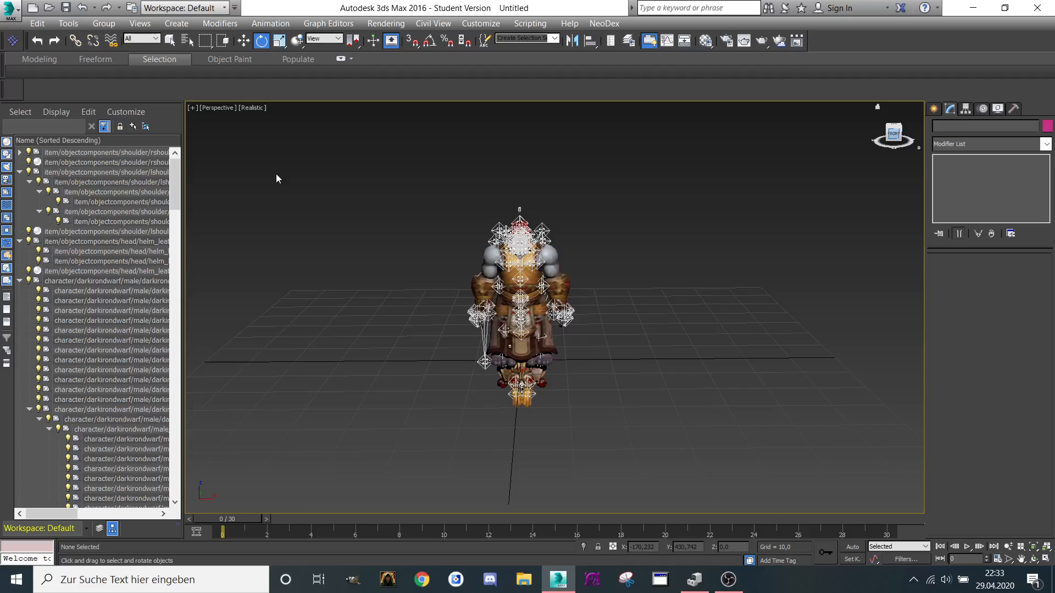
{"action": "left_click", "coordinate": [114, 154]}
{"action": "scroll", "coordinate": [409, 258], "scroll_direction": "up", "scroll_amount": 2}
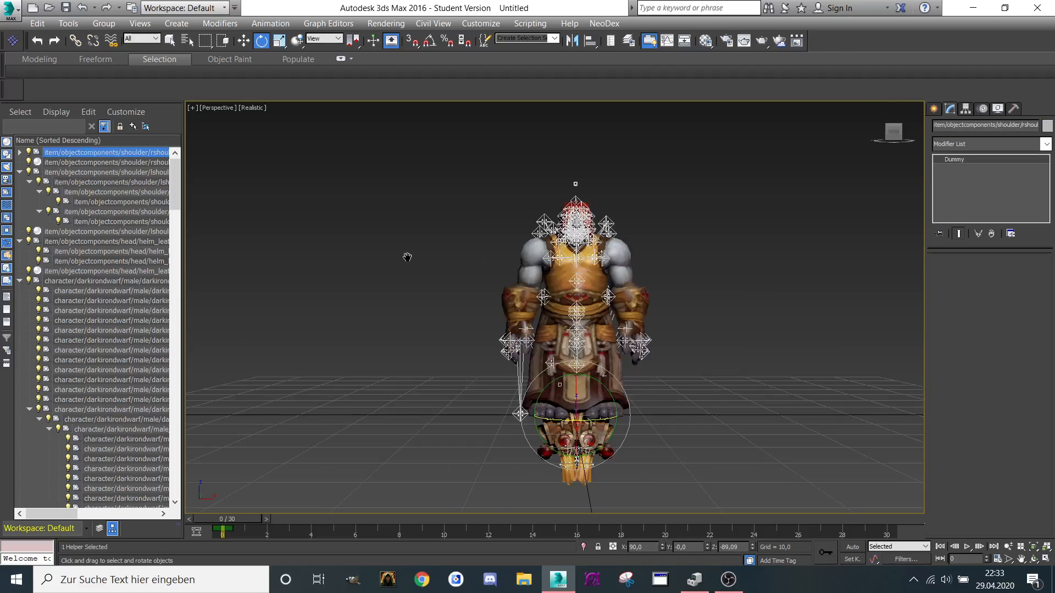
{"action": "middle_click_drag", "start_coordinate": [407, 257], "coordinate": [352, 215]}
{"action": "right_click", "coordinate": [266, 177]}
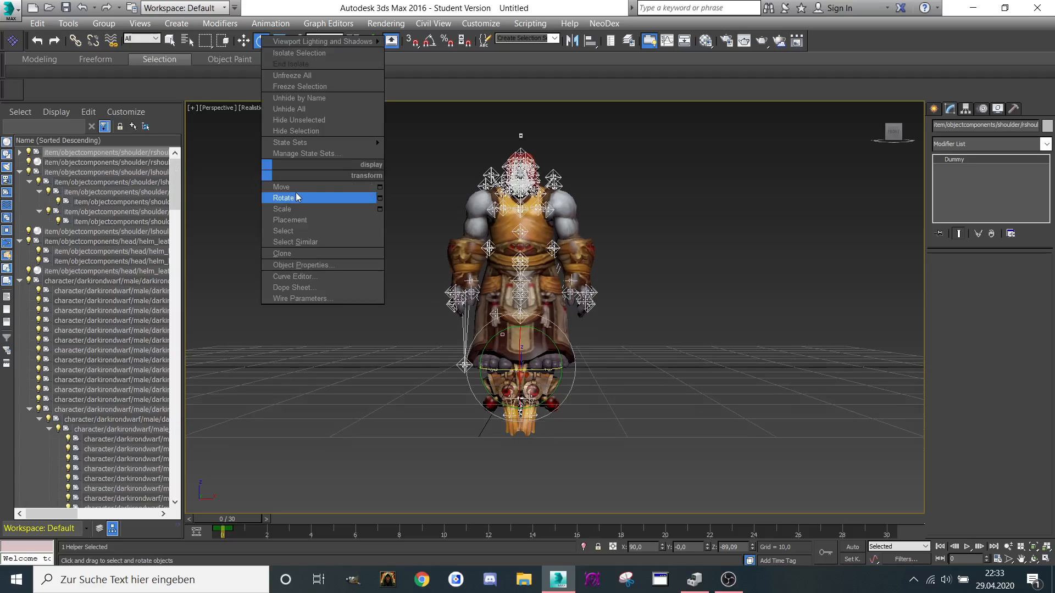
{"action": "left_click", "coordinate": [300, 186]}
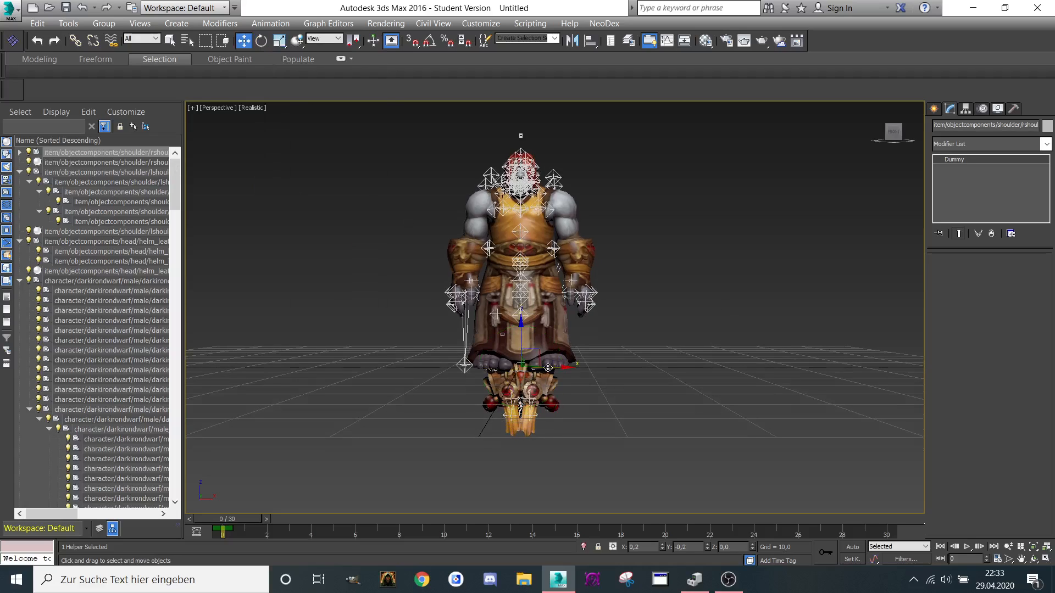
{"action": "left_click_drag", "start_coordinate": [572, 365], "coordinate": [743, 371]}
{"action": "middle_click_drag", "start_coordinate": [665, 416], "coordinate": [582, 341]}
Step: Expand the right-shoulder hierarchy and collapse the left-shoulder, helm and character hierarchies in the scene list
{"action": "left_click", "coordinate": [19, 153]}
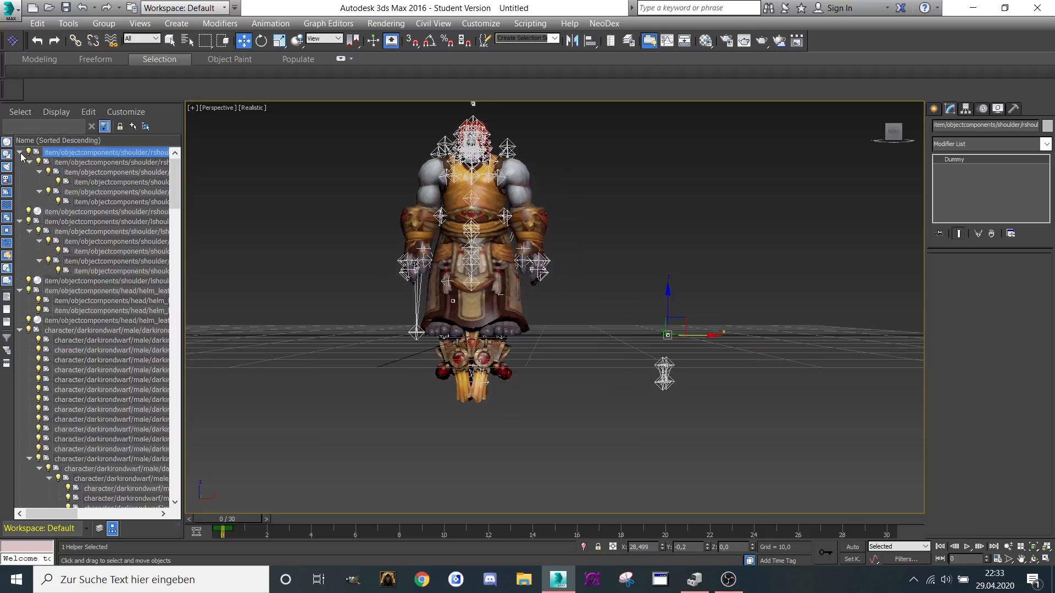
{"action": "left_click", "coordinate": [19, 222]}
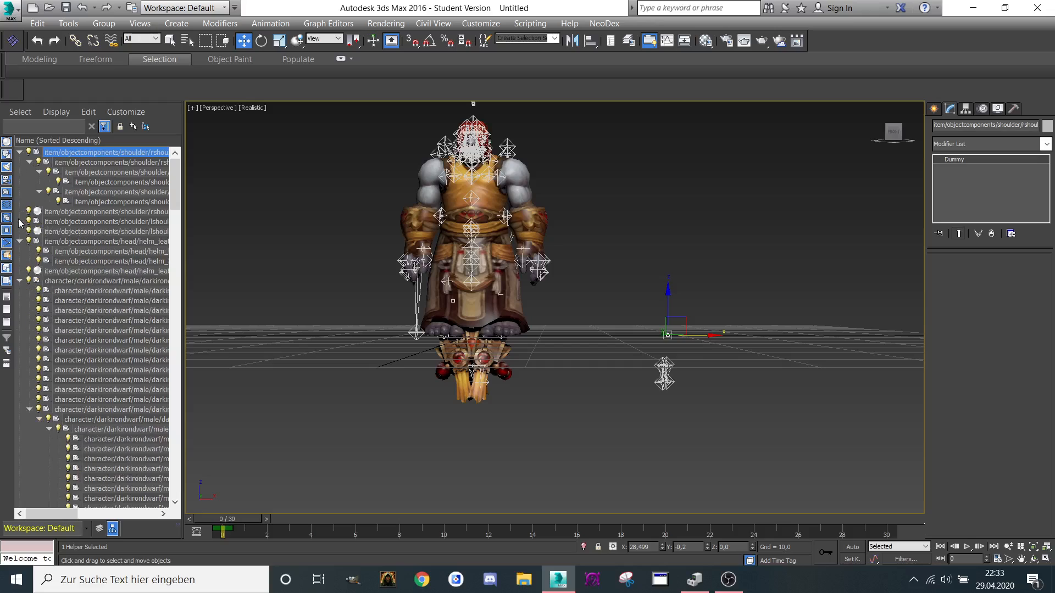
{"action": "left_click", "coordinate": [19, 241]}
{"action": "left_click", "coordinate": [20, 261]}
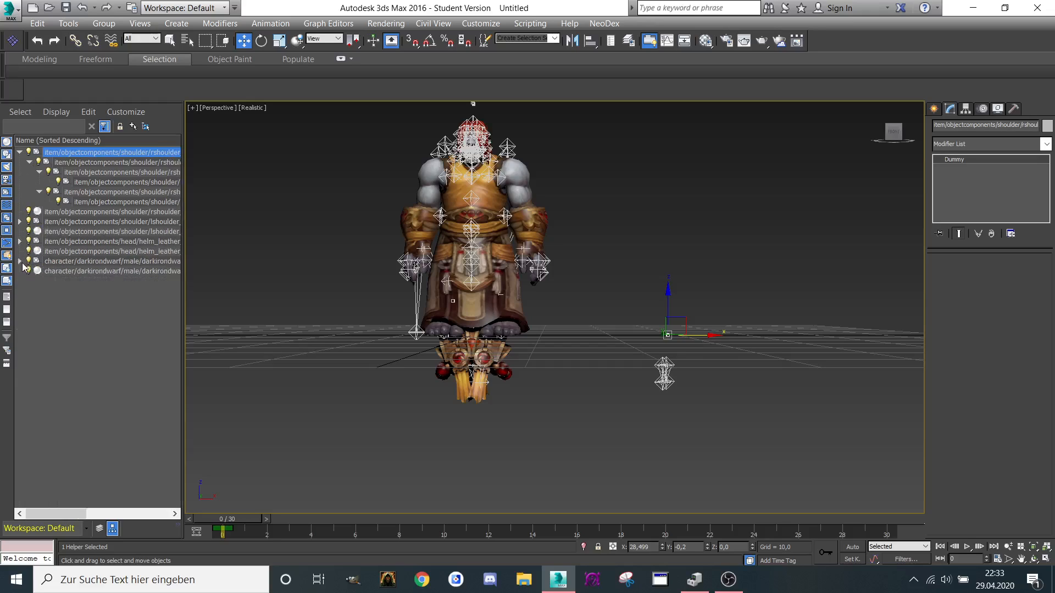
Step: Check the right-shoulder child helpers one by one and delete the entire right-shoulder helper hierarchy
{"action": "left_click", "coordinate": [65, 163]}
{"action": "left_click", "coordinate": [69, 173]}
{"action": "left_click", "coordinate": [76, 182]}
{"action": "left_click", "coordinate": [82, 192]}
{"action": "left_click", "coordinate": [82, 203]}
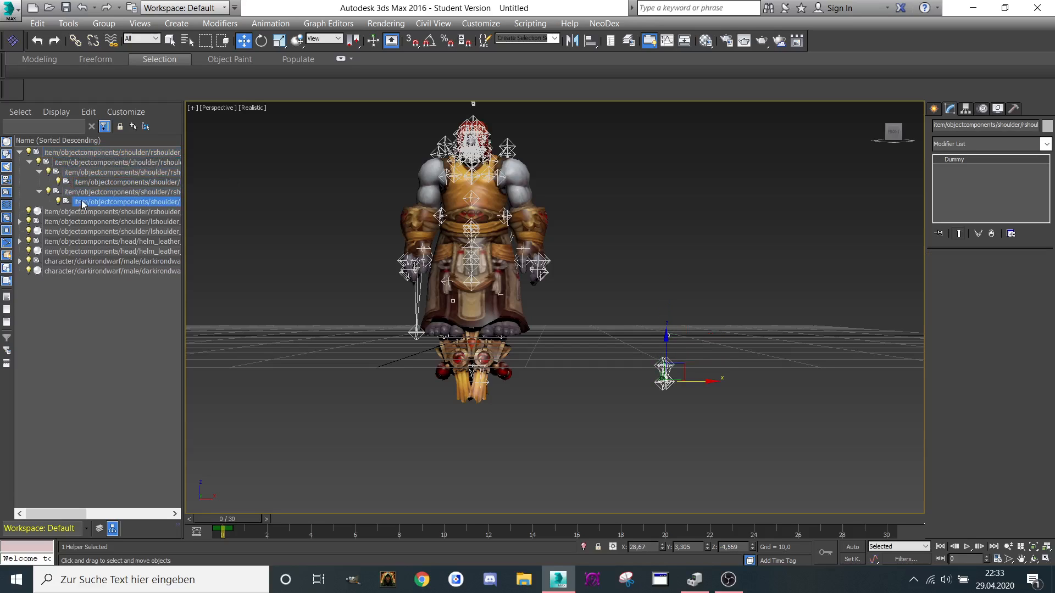
{"action": "double_click", "coordinate": [101, 152]}
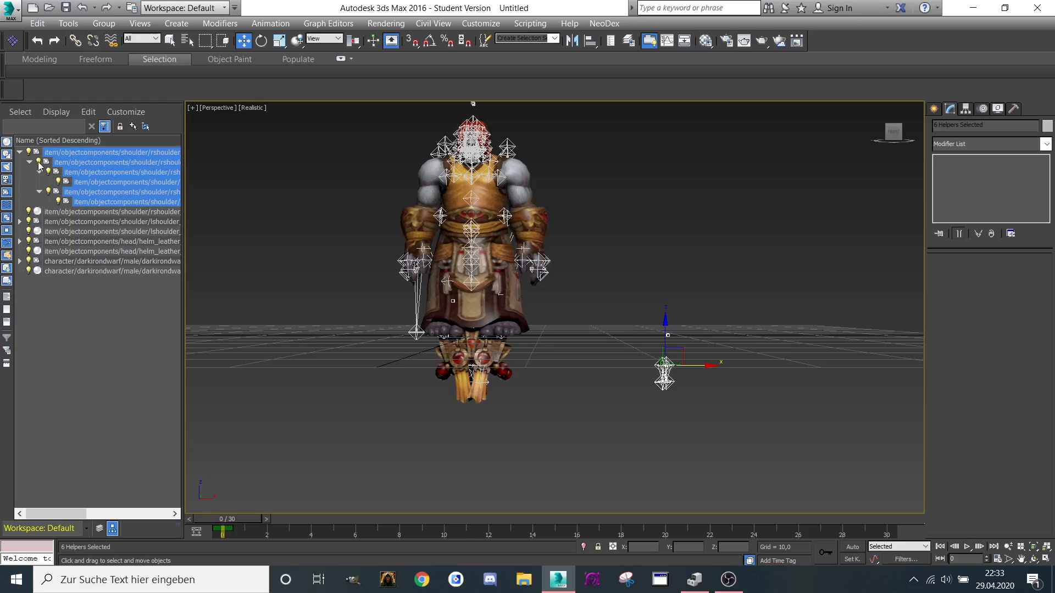
{"action": "left_click_drag", "start_coordinate": [588, 314], "coordinate": [752, 442]}
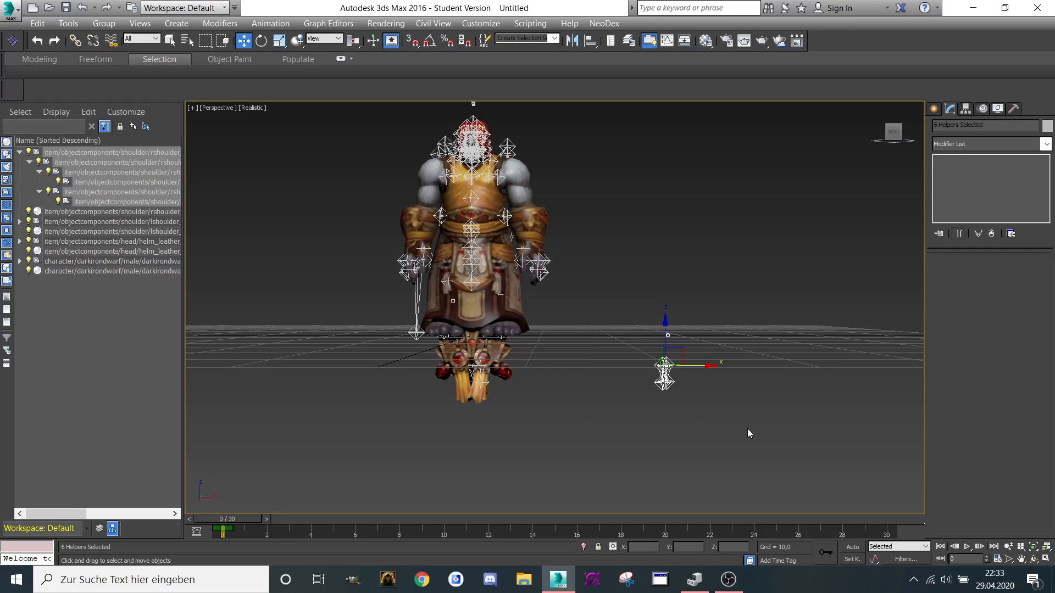
{"action": "key", "text": "Delete"}
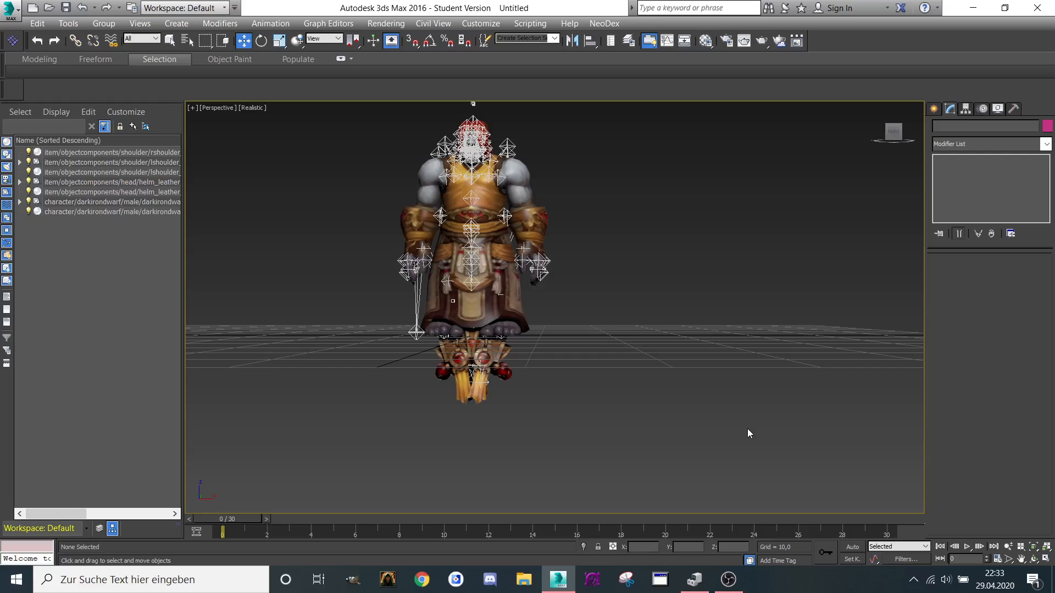
Step: Move the whole left-shoulder helper hierarchy along X away from the dwarf and delete it
{"action": "double_click", "coordinate": [59, 165]}
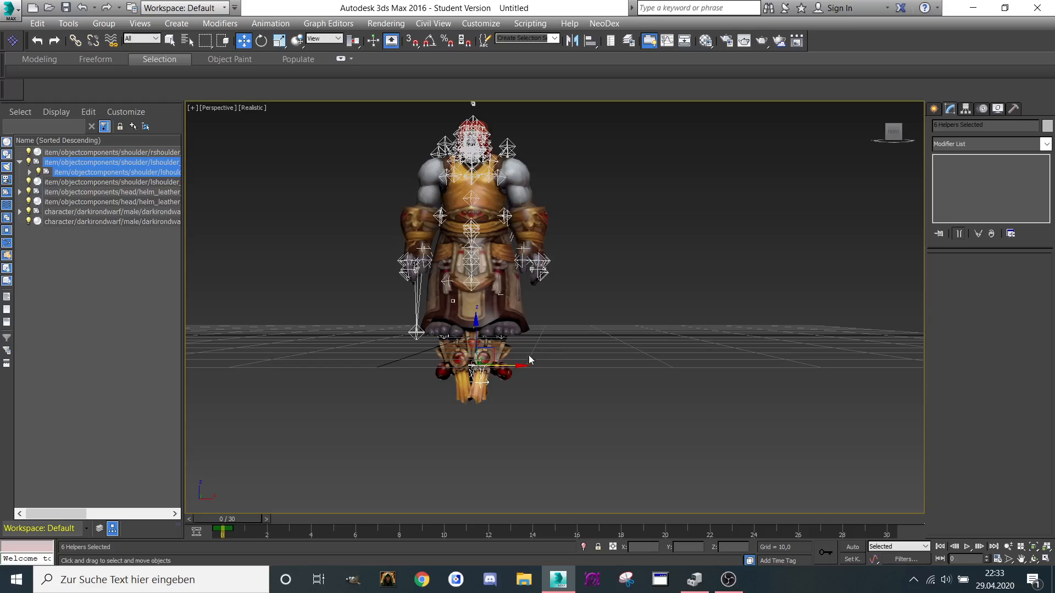
{"action": "left_click_drag", "start_coordinate": [511, 365], "coordinate": [702, 365]}
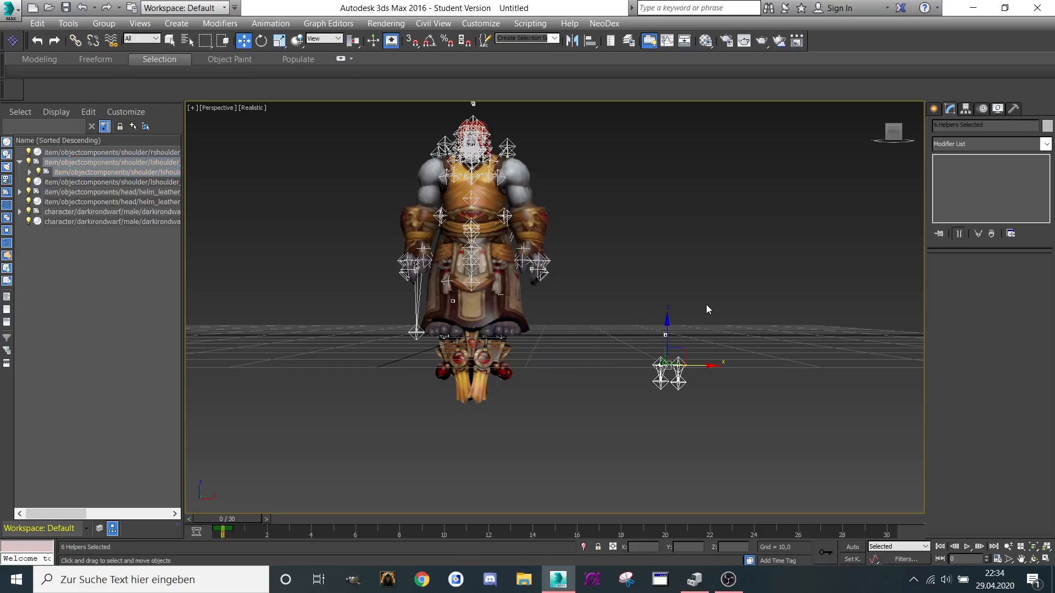
{"action": "key", "text": "Delete"}
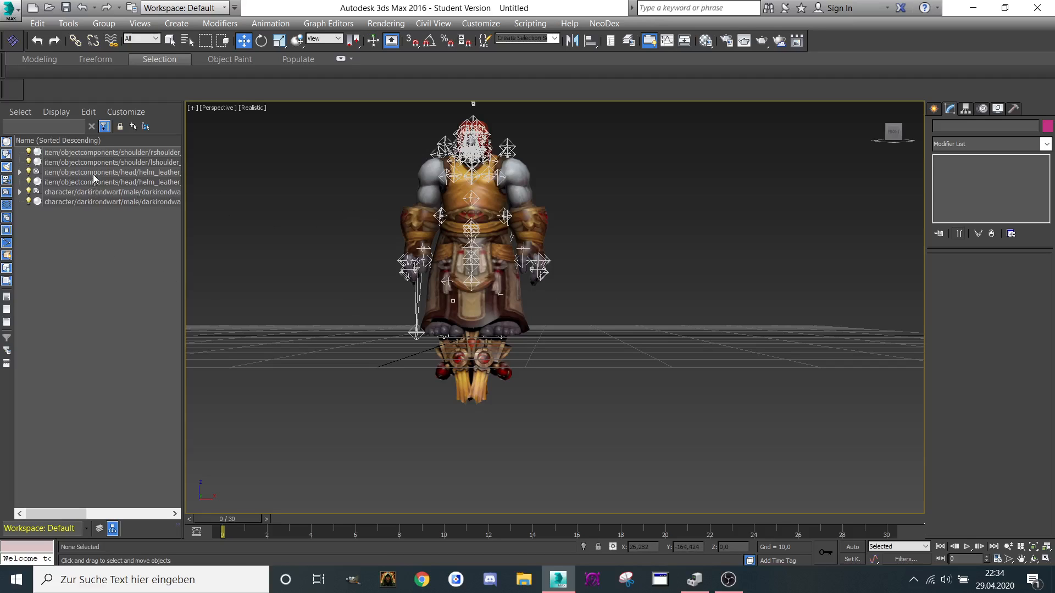
Step: Select the helm helper with its two children, move them along X away from the dwarf and delete them
{"action": "scroll", "coordinate": [328, 199], "scroll_direction": "up", "scroll_amount": 2}
{"action": "middle_click_drag", "start_coordinate": [328, 199], "coordinate": [306, 207]}
{"action": "scroll", "coordinate": [300, 206], "scroll_direction": "down", "scroll_amount": 2}
{"action": "middle_click_drag", "start_coordinate": [405, 226], "coordinate": [425, 224]}
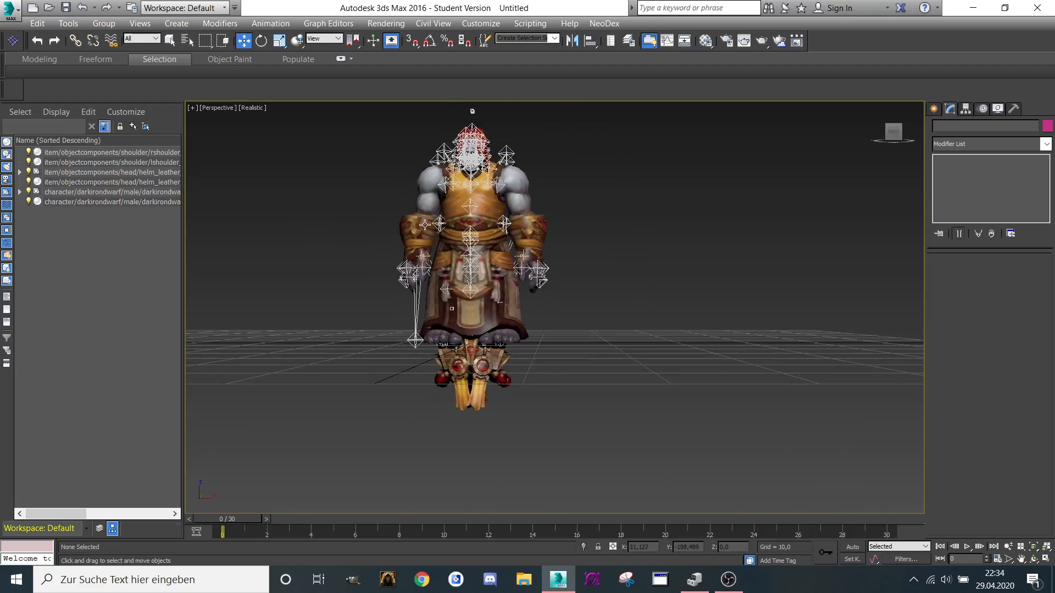
{"action": "scroll", "coordinate": [425, 224], "scroll_direction": "up", "scroll_amount": 2}
{"action": "middle_click_drag", "start_coordinate": [468, 193], "coordinate": [478, 208]}
{"action": "double_click", "coordinate": [97, 172]}
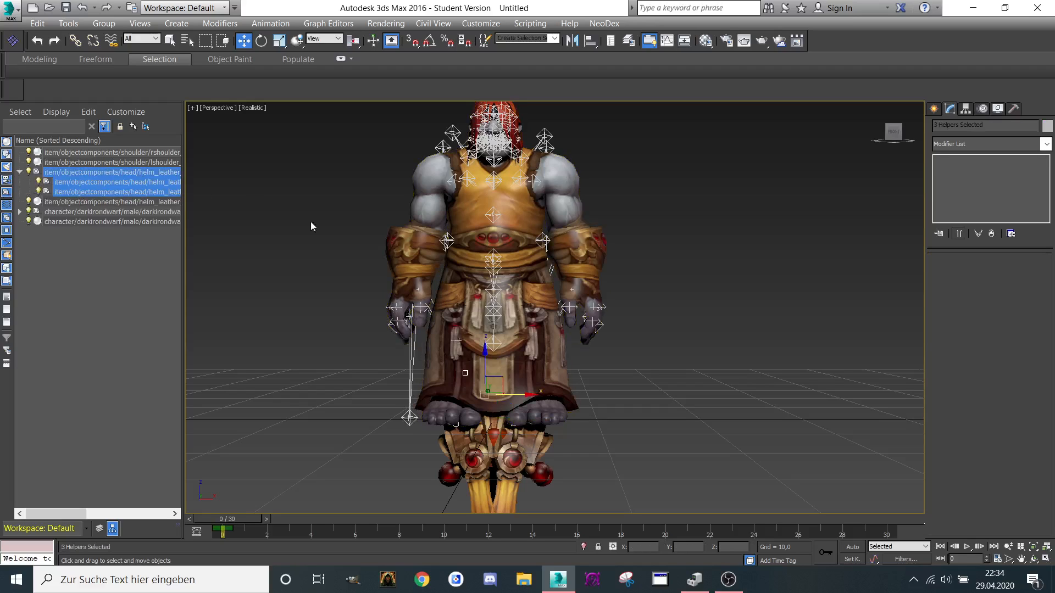
{"action": "middle_click_drag", "start_coordinate": [323, 227], "coordinate": [321, 222]}
{"action": "scroll", "coordinate": [321, 222], "scroll_direction": "down", "scroll_amount": 1}
{"action": "scroll", "coordinate": [321, 223], "scroll_direction": "up", "scroll_amount": 1}
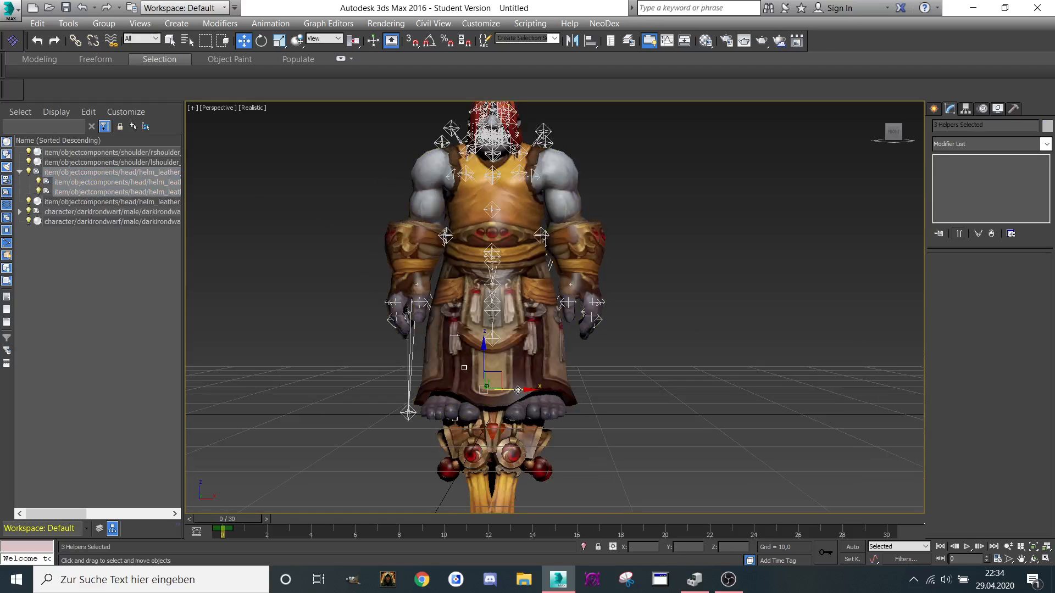
{"action": "left_click_drag", "start_coordinate": [518, 390], "coordinate": [712, 378]}
{"action": "scroll", "coordinate": [697, 343], "scroll_direction": "down", "scroll_amount": 2}
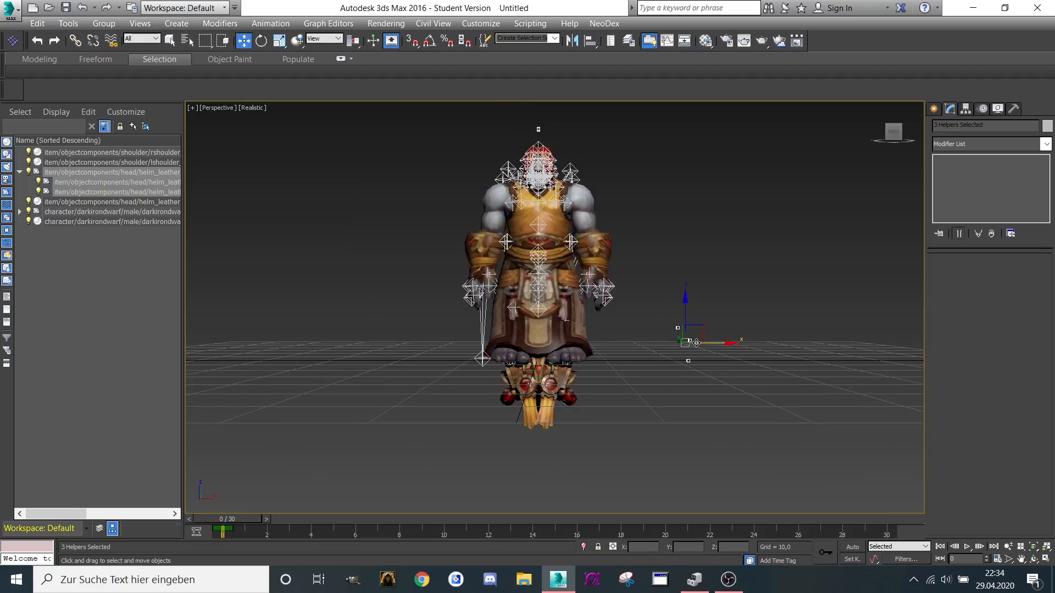
{"action": "key", "text": "Delete"}
Step: Delete the left-shoulder, helm and right-shoulder meshes lying beneath the dwarf's feet
{"action": "scroll", "coordinate": [697, 343], "scroll_direction": "up", "scroll_amount": 3}
{"action": "scroll", "coordinate": [370, 456], "scroll_direction": "up", "scroll_amount": 4}
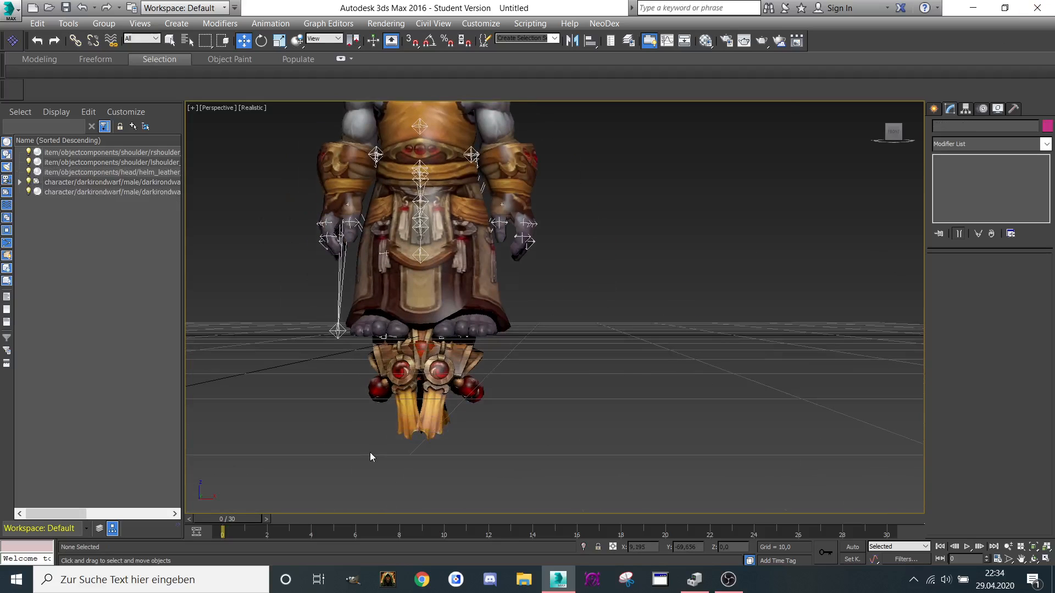
{"action": "left_click", "coordinate": [424, 387]}
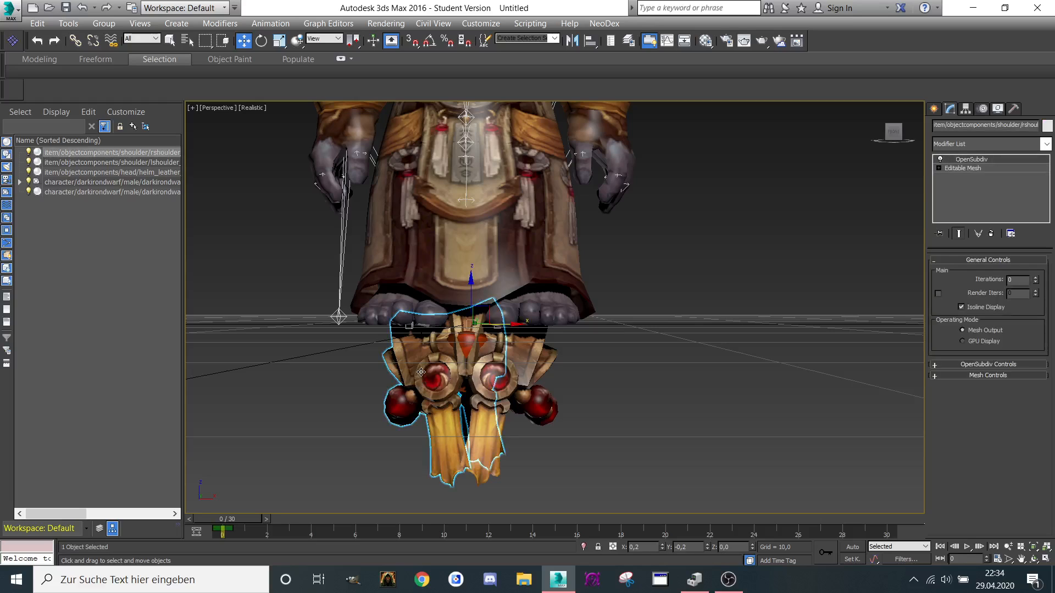
{"action": "scroll", "coordinate": [521, 352], "scroll_direction": "down", "scroll_amount": 2}
{"action": "left_click", "coordinate": [525, 352]}
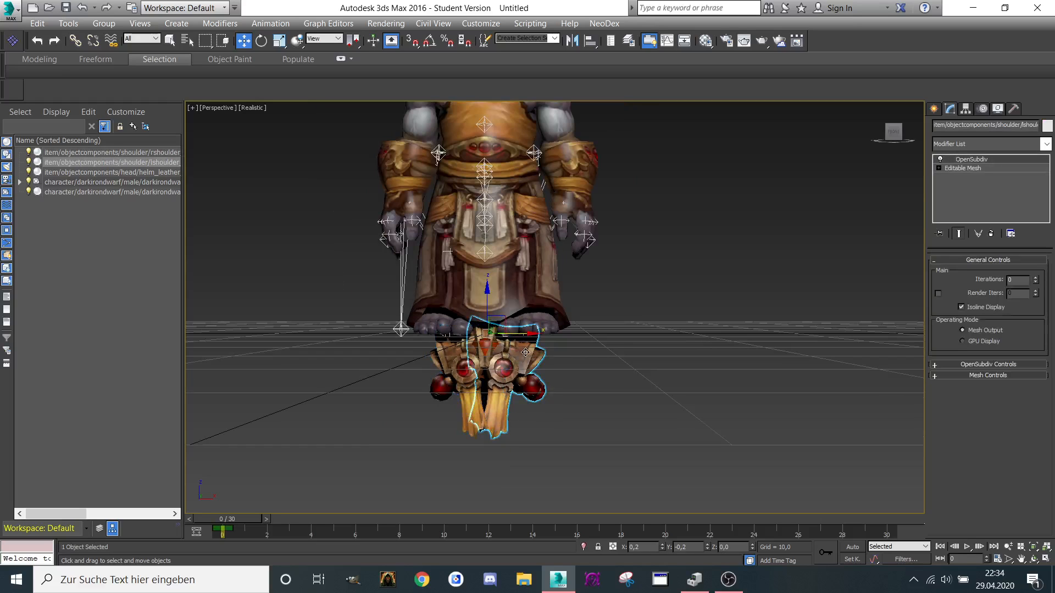
{"action": "key", "text": "Delete"}
{"action": "left_click", "coordinate": [500, 357]}
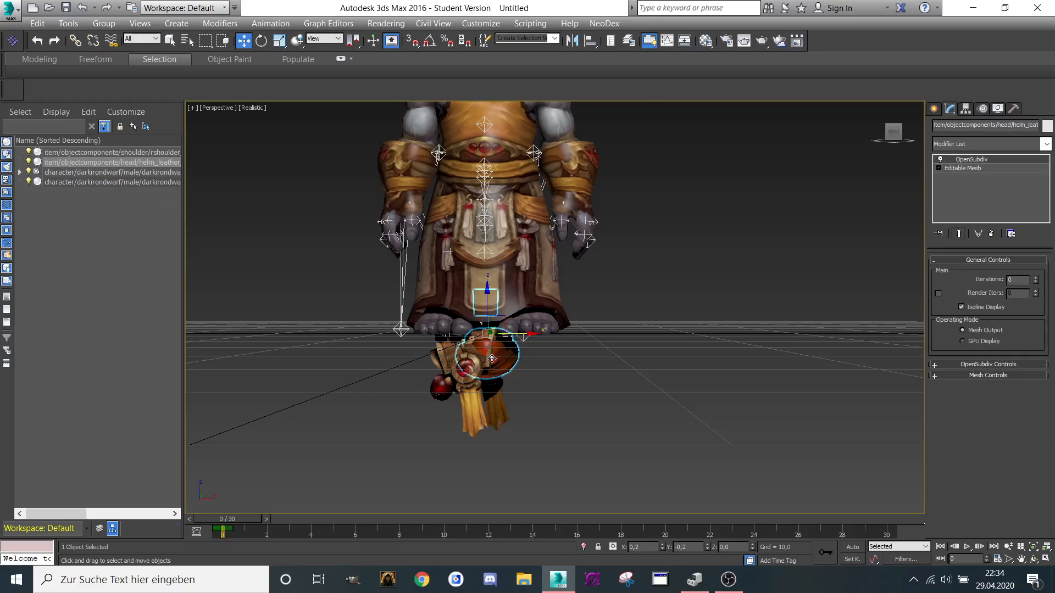
{"action": "scroll", "coordinate": [491, 358], "scroll_direction": "up", "scroll_amount": 2}
{"action": "key", "text": "Delete"}
{"action": "left_click", "coordinate": [483, 358]}
{"action": "scroll", "coordinate": [483, 358], "scroll_direction": "up", "scroll_amount": 2}
{"action": "key", "text": "Delete"}
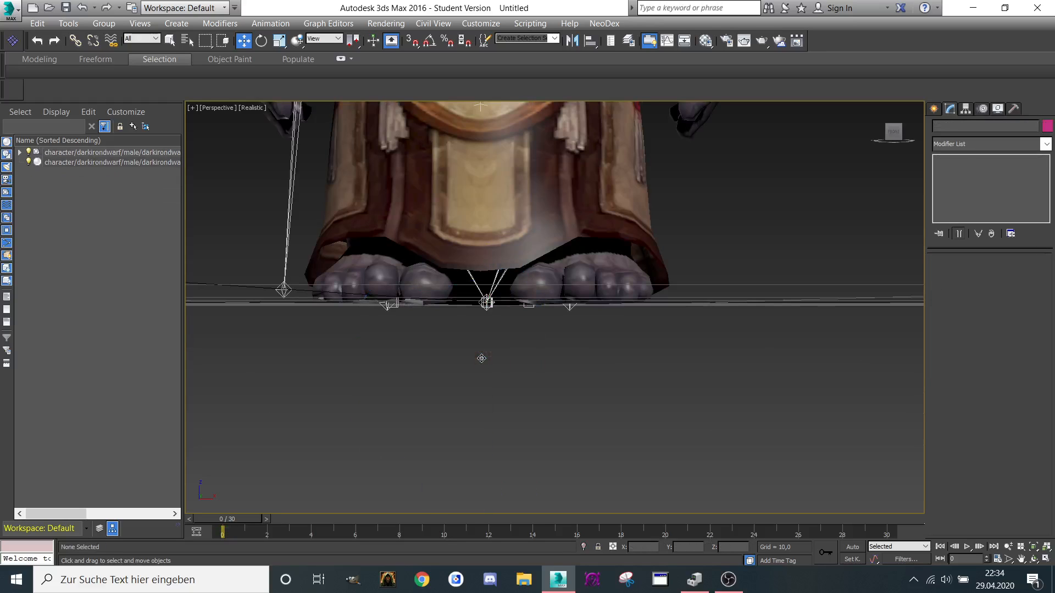
Step: Select the three helpers floating above the dwarf's head, move them aside along X and delete them
{"action": "scroll", "coordinate": [483, 359], "scroll_direction": "down", "scroll_amount": 2}
{"action": "middle_click_drag", "start_coordinate": [483, 360], "coordinate": [491, 409]}
{"action": "scroll", "coordinate": [522, 246], "scroll_direction": "down", "scroll_amount": 4}
{"action": "scroll", "coordinate": [544, 160], "scroll_direction": "up", "scroll_amount": 3}
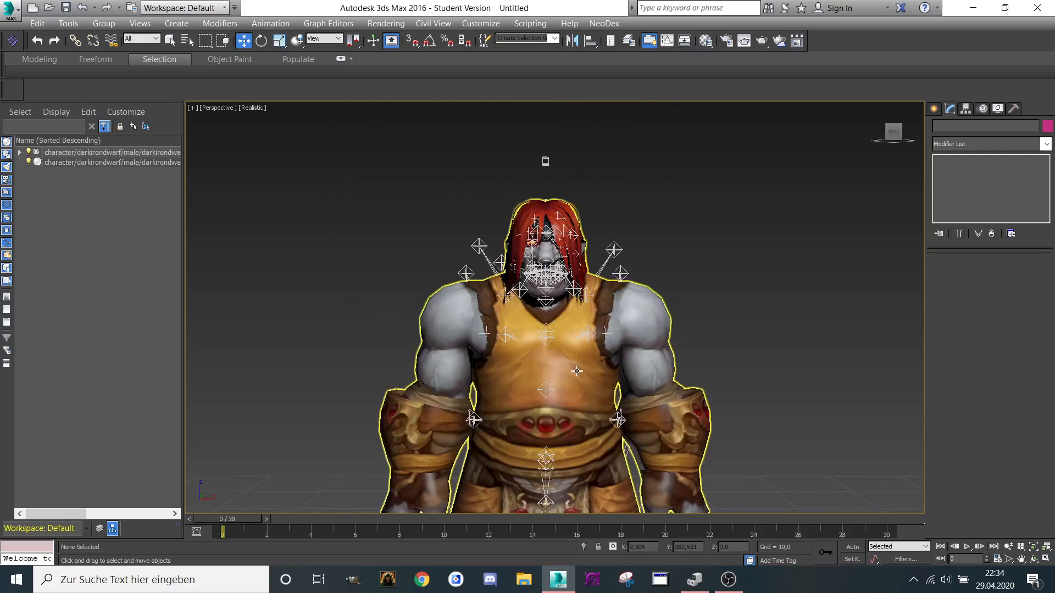
{"action": "middle_click_drag", "start_coordinate": [544, 160], "coordinate": [538, 151]}
{"action": "scroll", "coordinate": [538, 151], "scroll_direction": "down", "scroll_amount": 3}
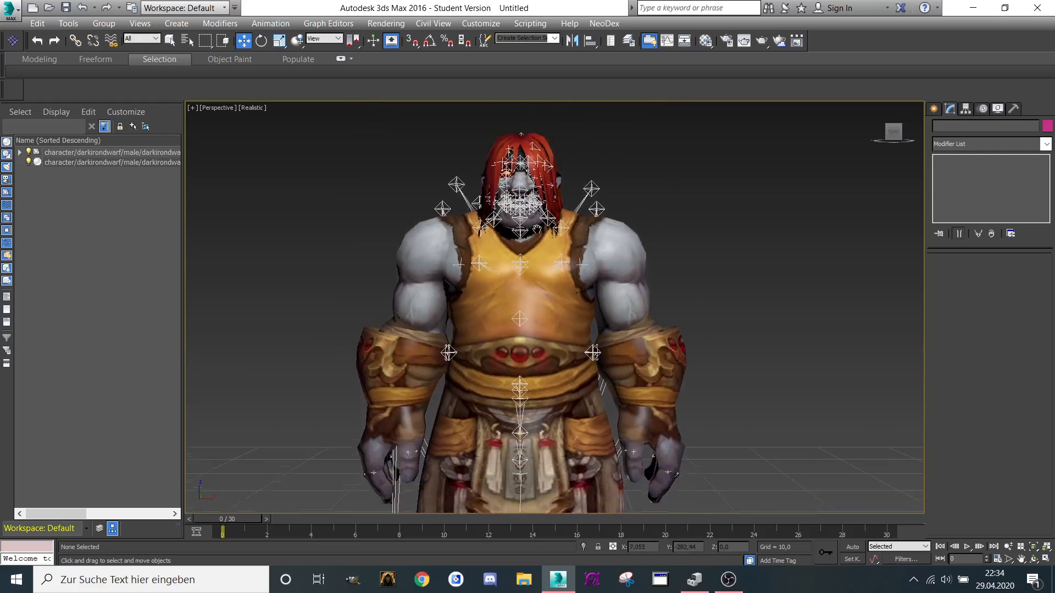
{"action": "scroll", "coordinate": [583, 193], "scroll_direction": "up", "scroll_amount": 4}
{"action": "scroll", "coordinate": [571, 208], "scroll_direction": "up", "scroll_amount": 1}
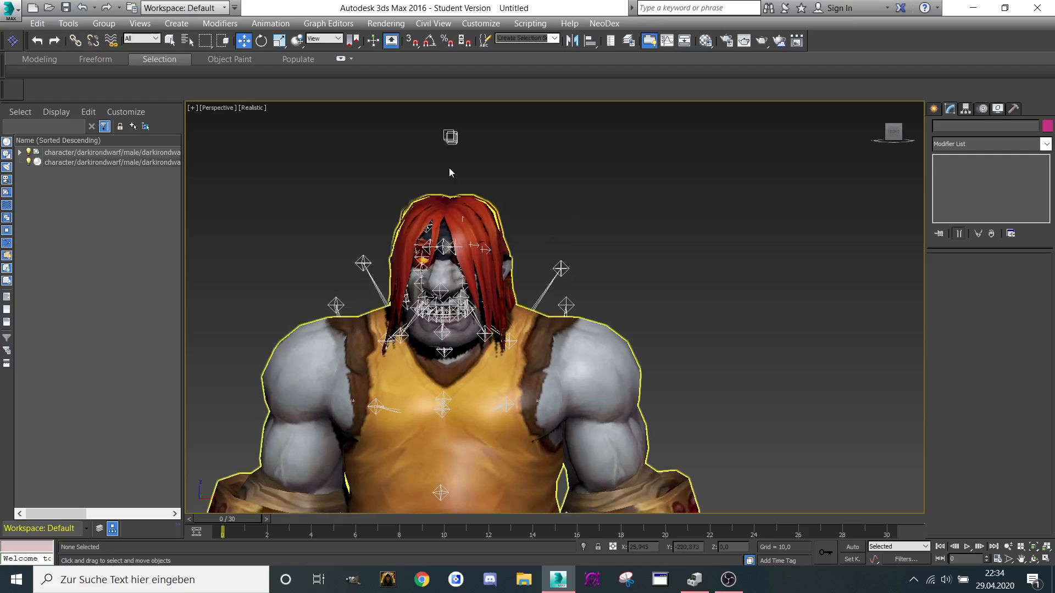
{"action": "scroll", "coordinate": [440, 165], "scroll_direction": "up", "scroll_amount": 3}
{"action": "left_click", "coordinate": [467, 168]}
{"action": "scroll", "coordinate": [507, 192], "scroll_direction": "down", "scroll_amount": 4}
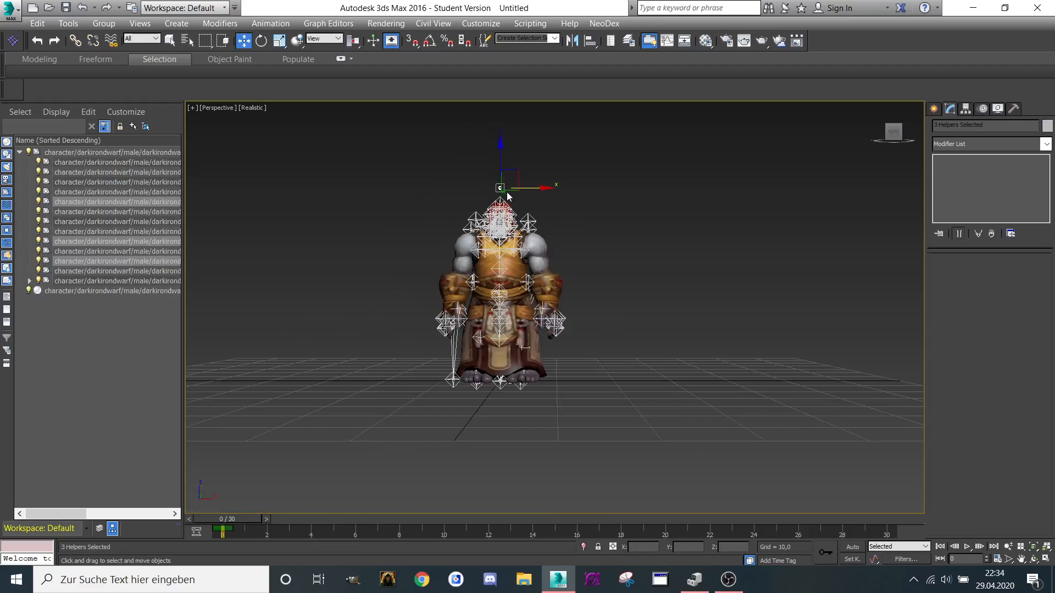
{"action": "left_click_drag", "start_coordinate": [497, 171], "coordinate": [668, 184]}
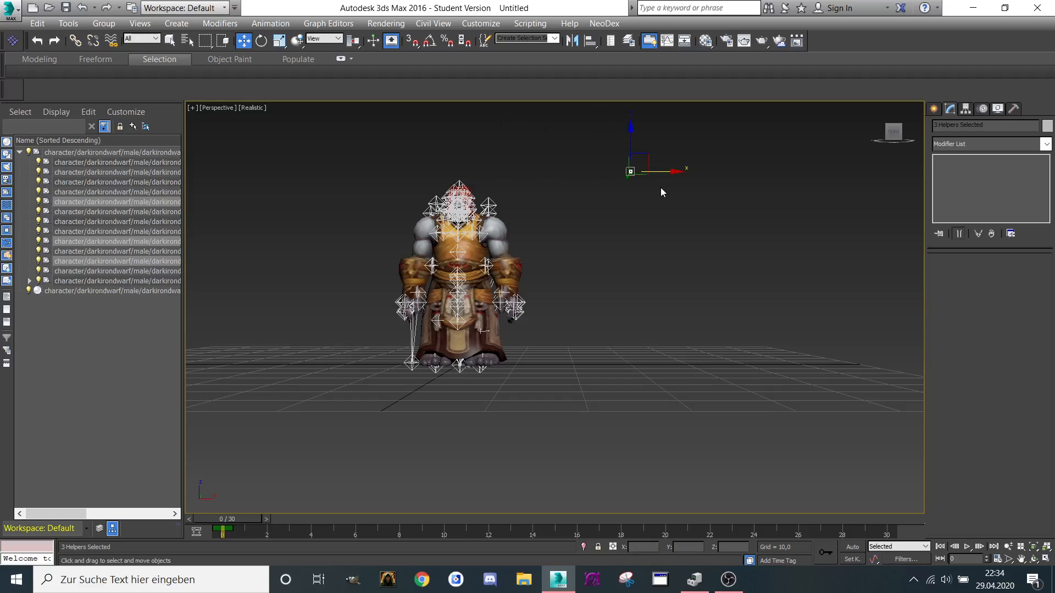
{"action": "left_click", "coordinate": [660, 187]}
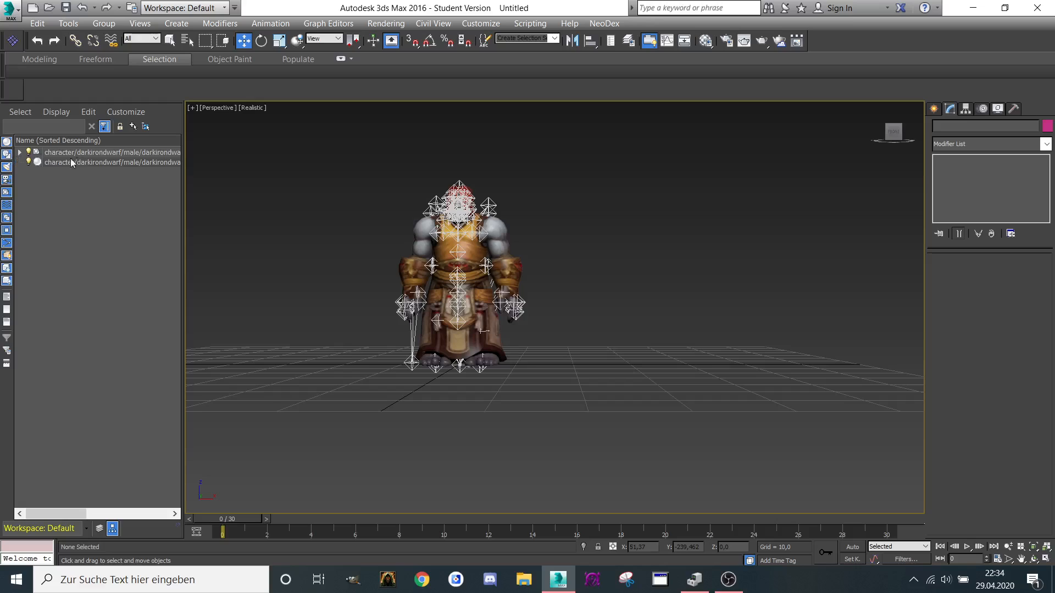
Step: Select the first nine child helpers of the character hierarchy, move them along X away from the feet and clear the selection
{"action": "scroll", "coordinate": [389, 217], "scroll_direction": "up", "scroll_amount": 5}
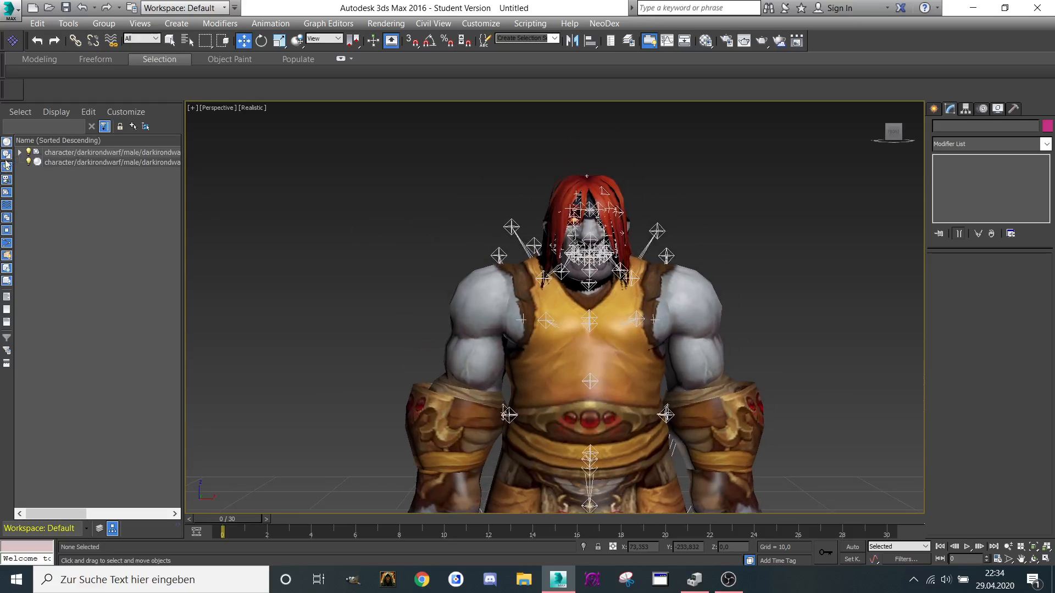
{"action": "left_click", "coordinate": [20, 153]}
{"action": "left_click", "coordinate": [114, 165]}
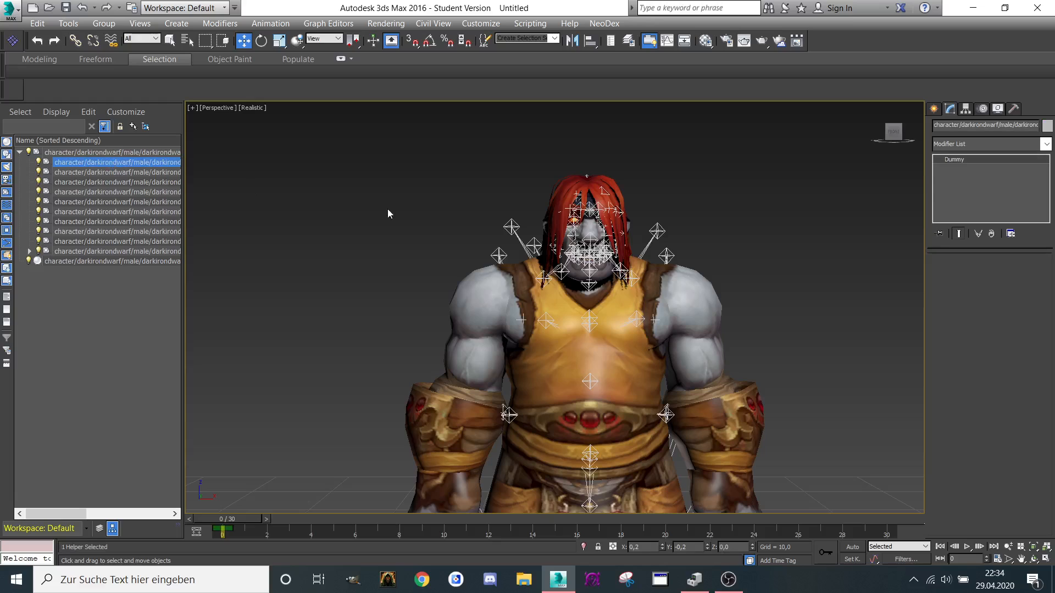
{"action": "scroll", "coordinate": [387, 209], "scroll_direction": "down", "scroll_amount": 5}
{"action": "middle_click_drag", "start_coordinate": [501, 465], "coordinate": [501, 438]}
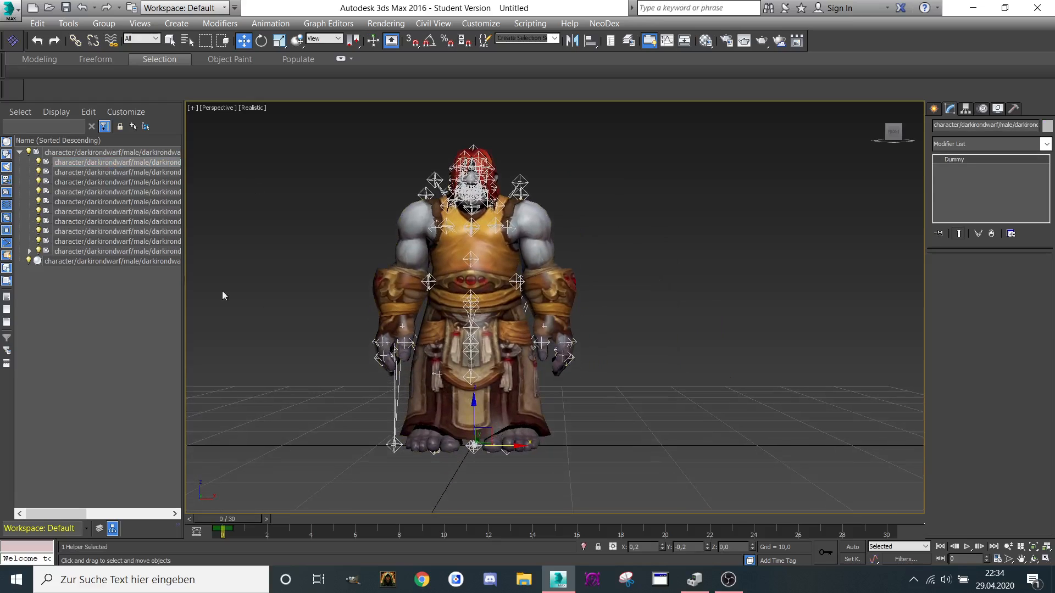
{"action": "left_click", "coordinate": [94, 242], "text": "shift"}
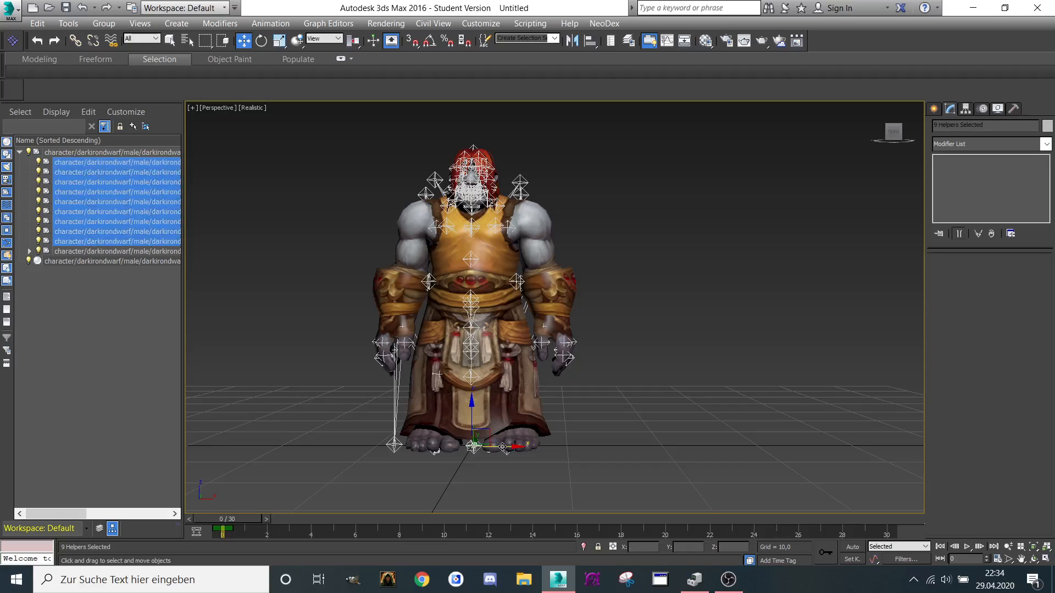
{"action": "left_click_drag", "start_coordinate": [503, 448], "coordinate": [753, 444]}
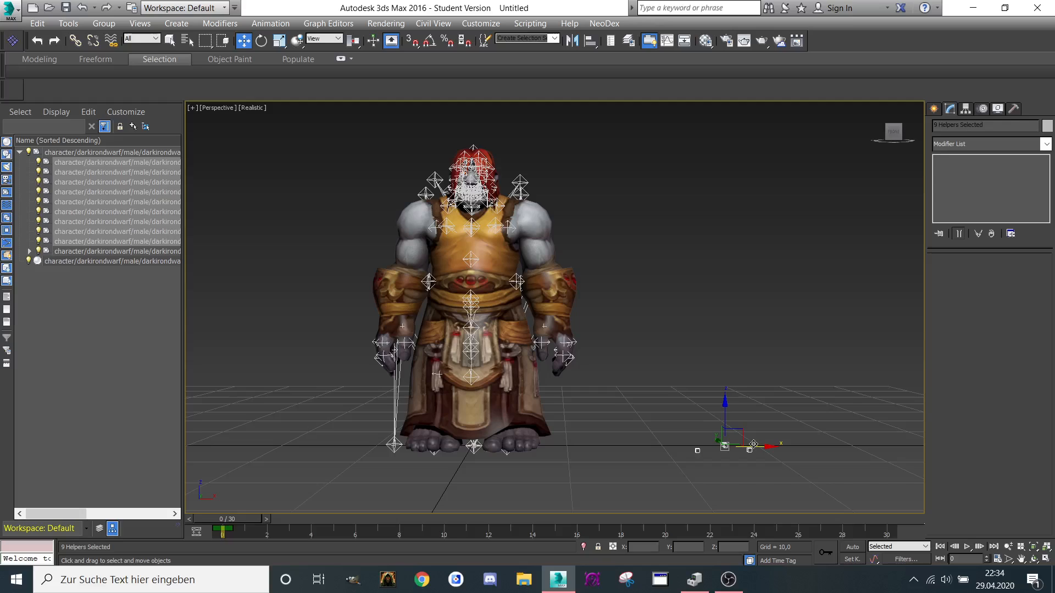
{"action": "left_click", "coordinate": [88, 272]}
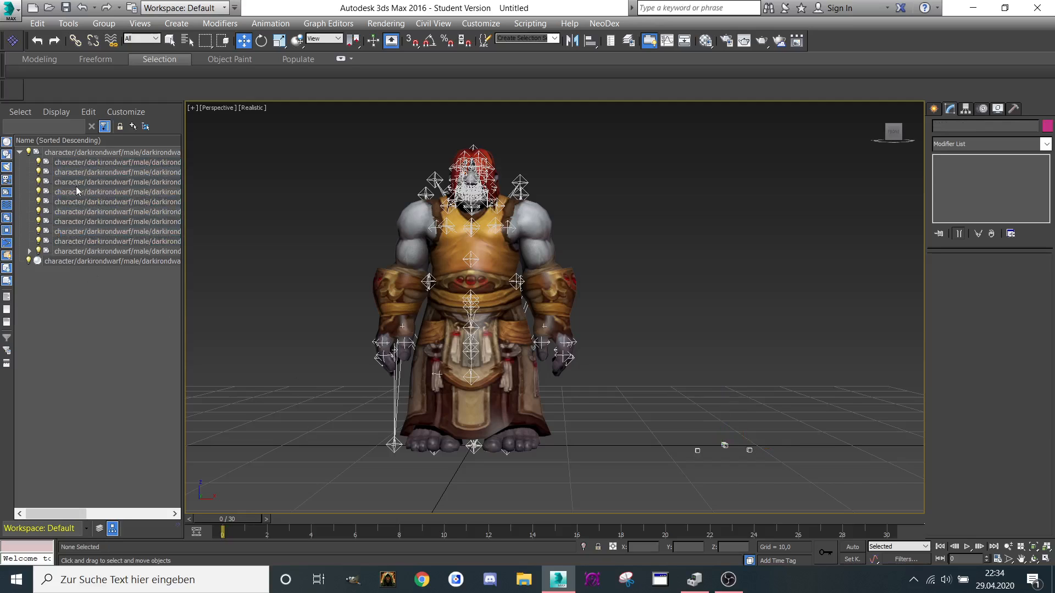
Step: Delete the nine child helpers moved away from the feet, keeping the one child that has its own branch
{"action": "left_click", "coordinate": [82, 164]}
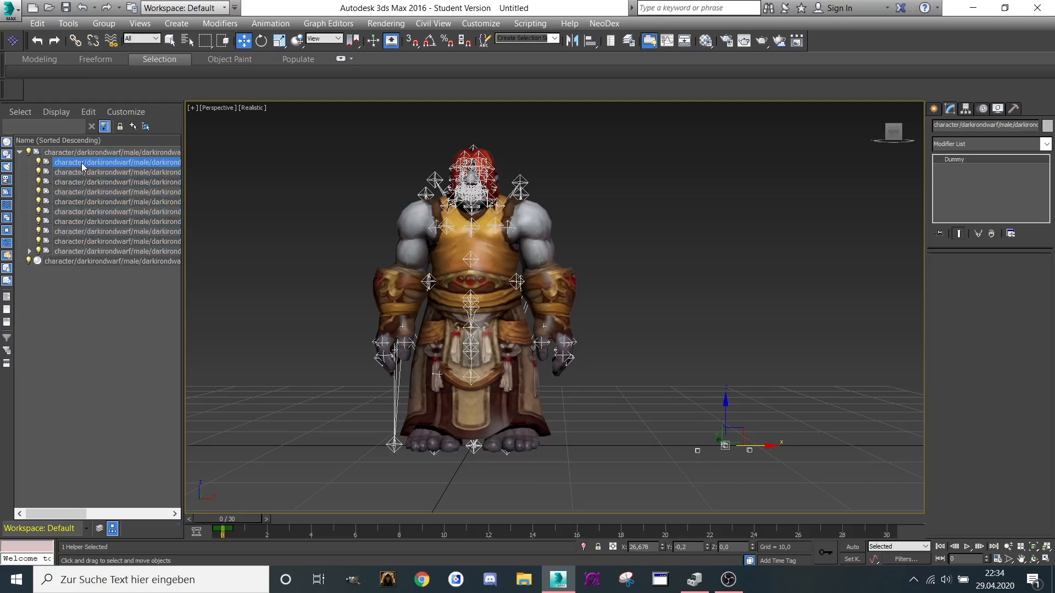
{"action": "left_click", "coordinate": [74, 242], "text": "shift"}
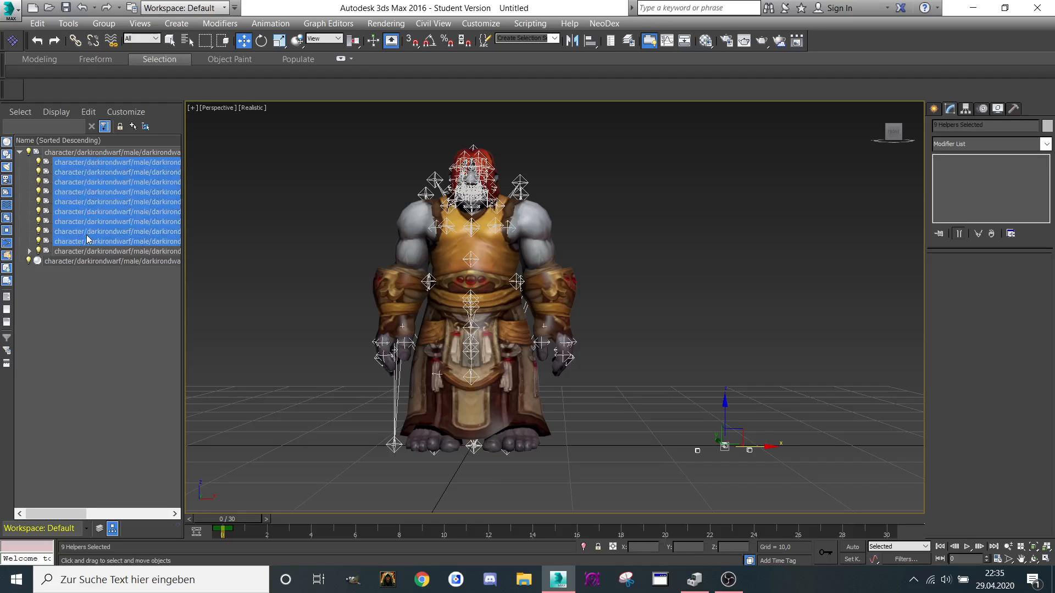
{"action": "key", "text": "Delete"}
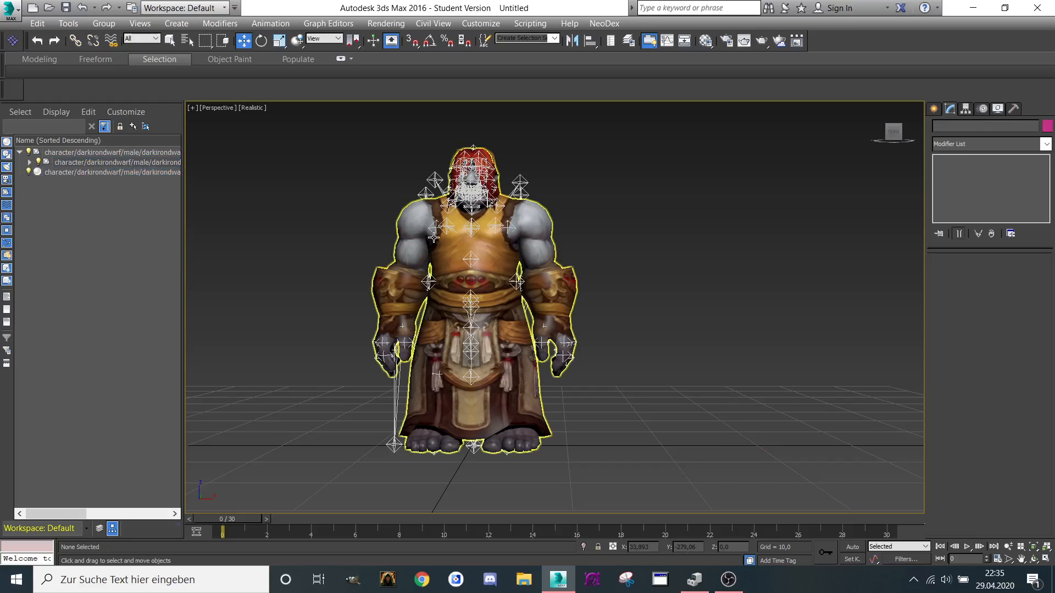
Step: Expand the remaining helper's branch down to the upper-body children and check which body part each of its two sub-branches drives
{"action": "middle_click_drag", "start_coordinate": [390, 220], "coordinate": [394, 220]}
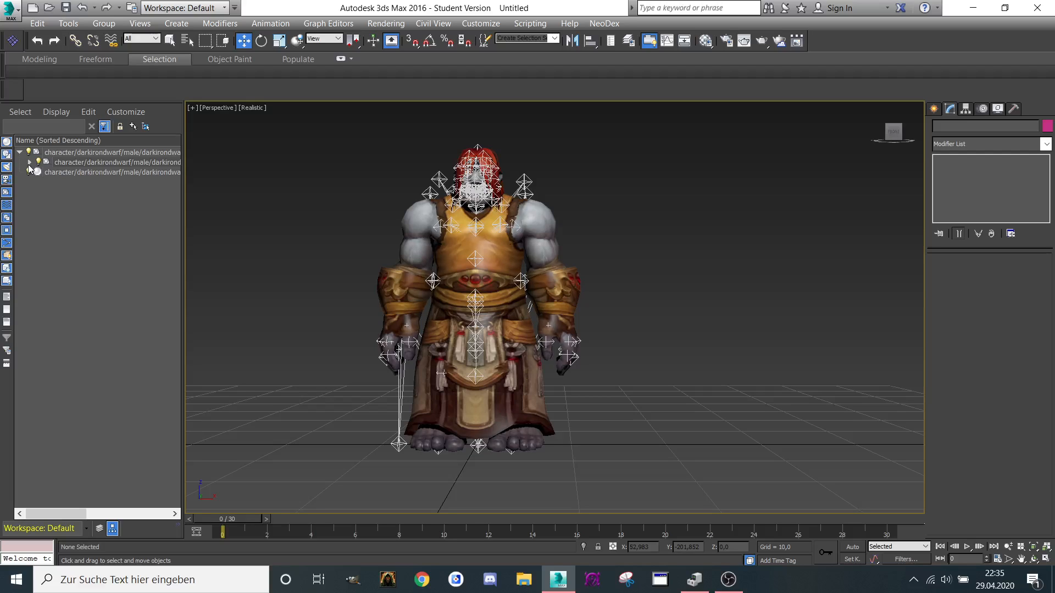
{"action": "scroll", "coordinate": [440, 238], "scroll_direction": "up", "scroll_amount": 3}
{"action": "scroll", "coordinate": [477, 196], "scroll_direction": "down", "scroll_amount": 4}
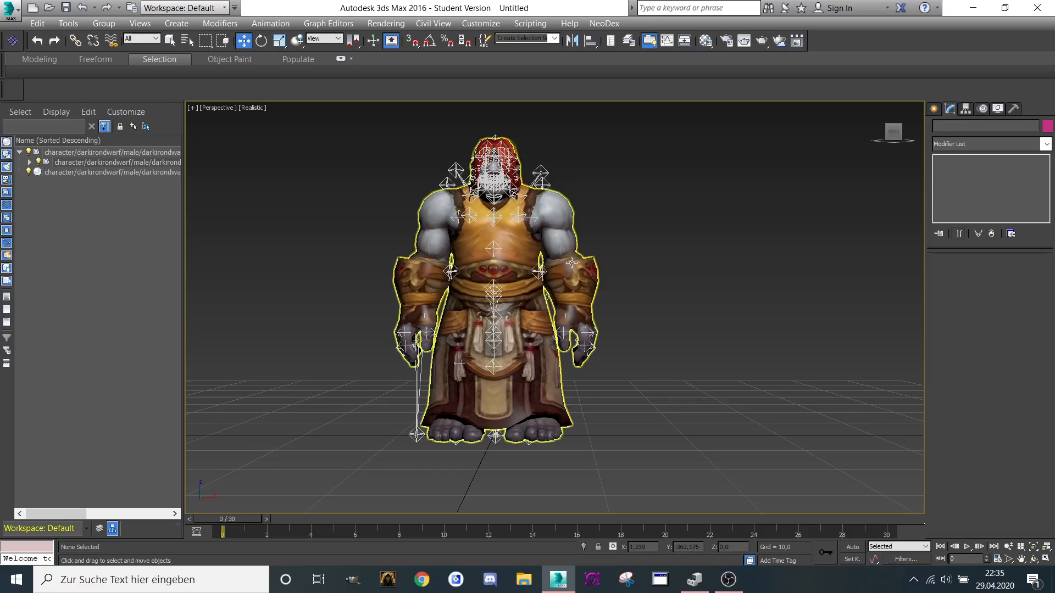
{"action": "left_click", "coordinate": [29, 163]}
{"action": "left_click", "coordinate": [39, 173]}
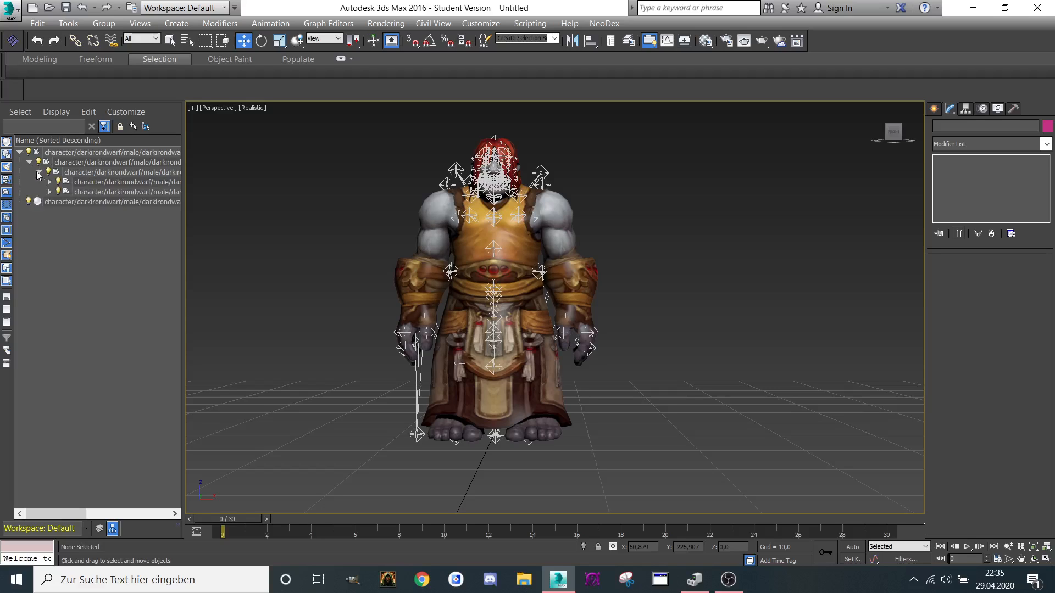
{"action": "left_click", "coordinate": [91, 185]}
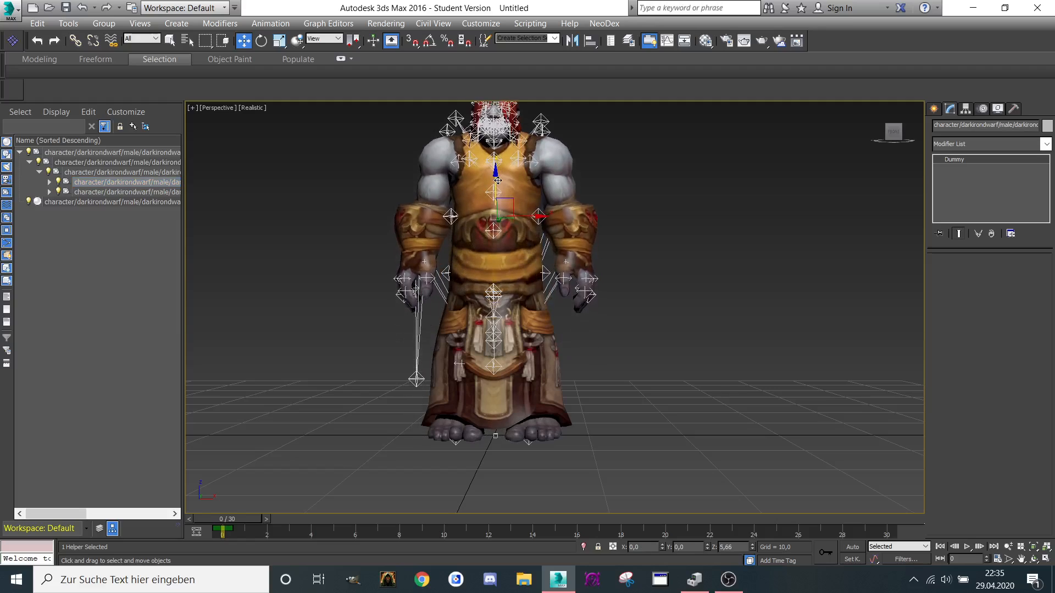
{"action": "left_click", "coordinate": [162, 192]}
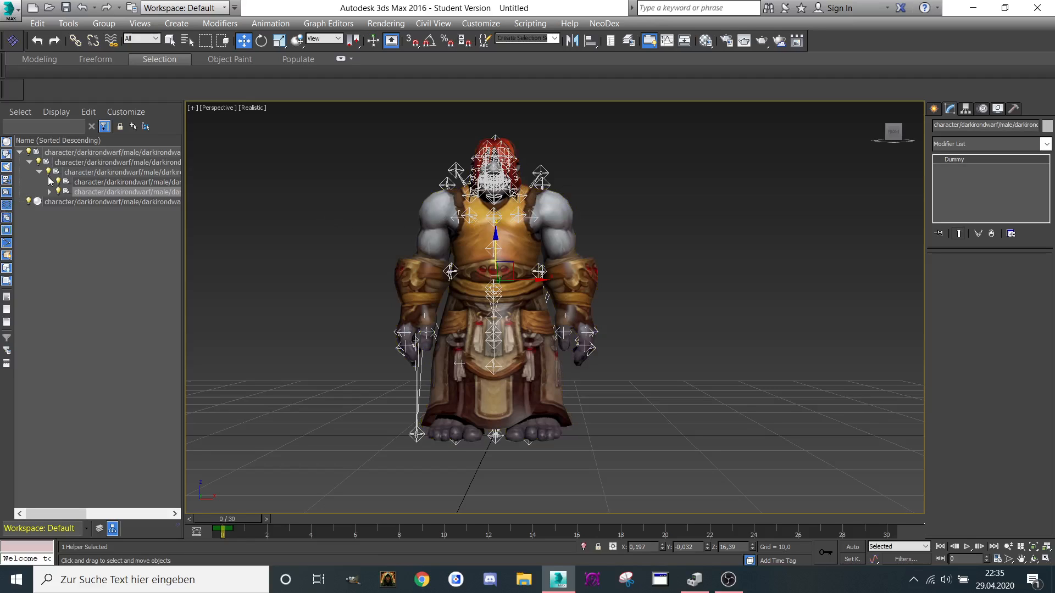
{"action": "left_click", "coordinate": [79, 184]}
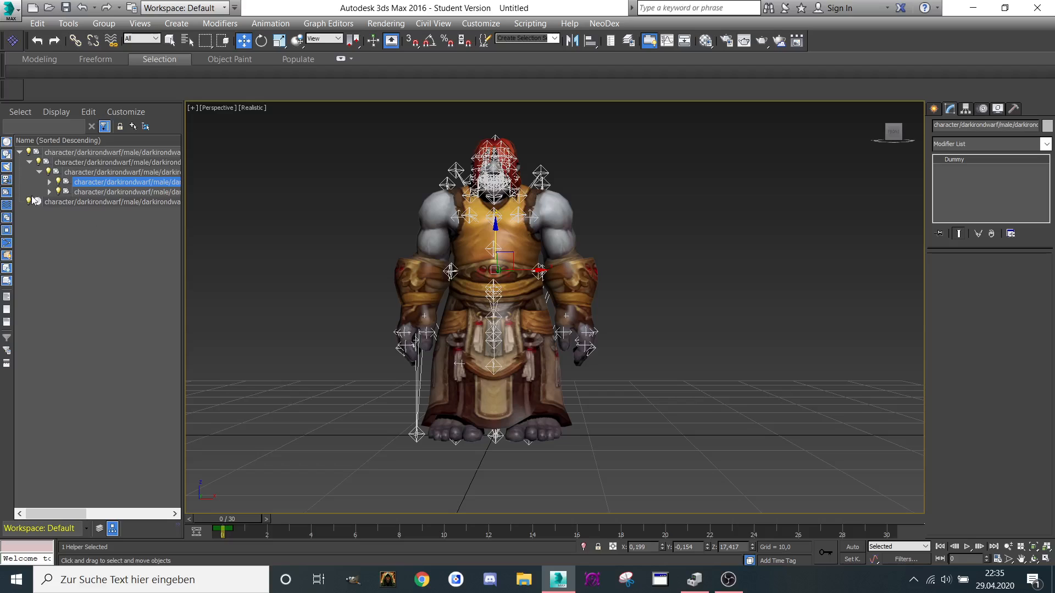
{"action": "left_click", "coordinate": [50, 182]}
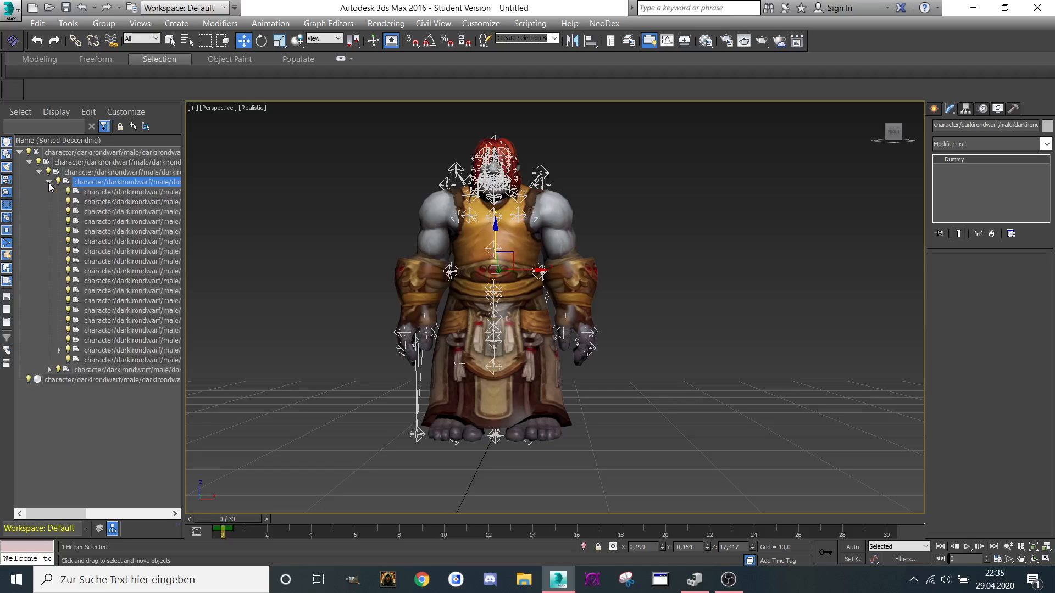
Step: Move the first three child helpers of the upper-body branch one by one along X, well clear of the dwarf
{"action": "left_click", "coordinate": [160, 192]}
{"action": "middle_click_drag", "start_coordinate": [419, 227], "coordinate": [395, 231]}
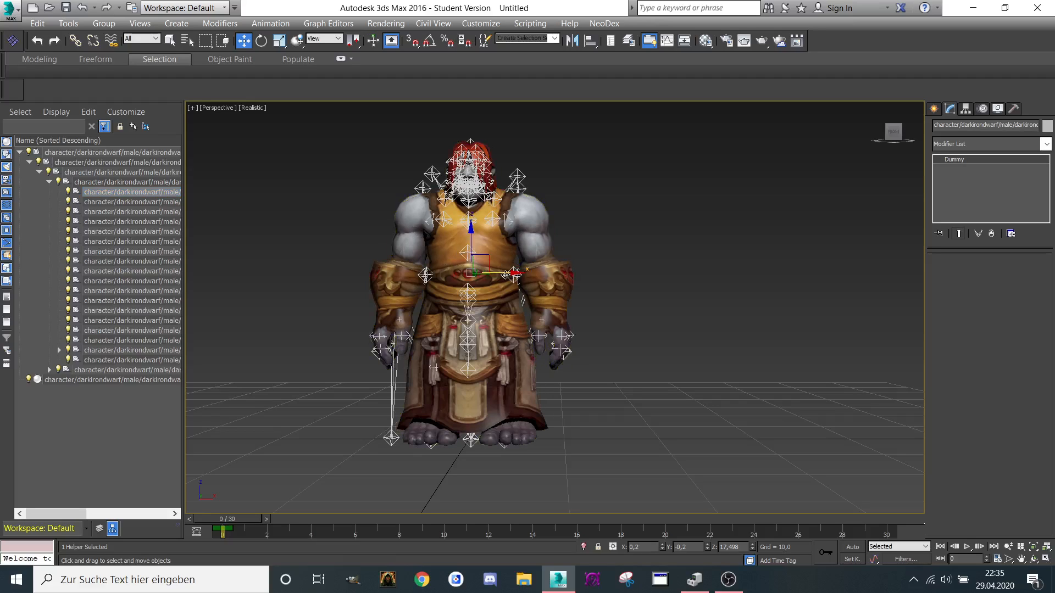
{"action": "left_click_drag", "start_coordinate": [502, 274], "coordinate": [771, 277]}
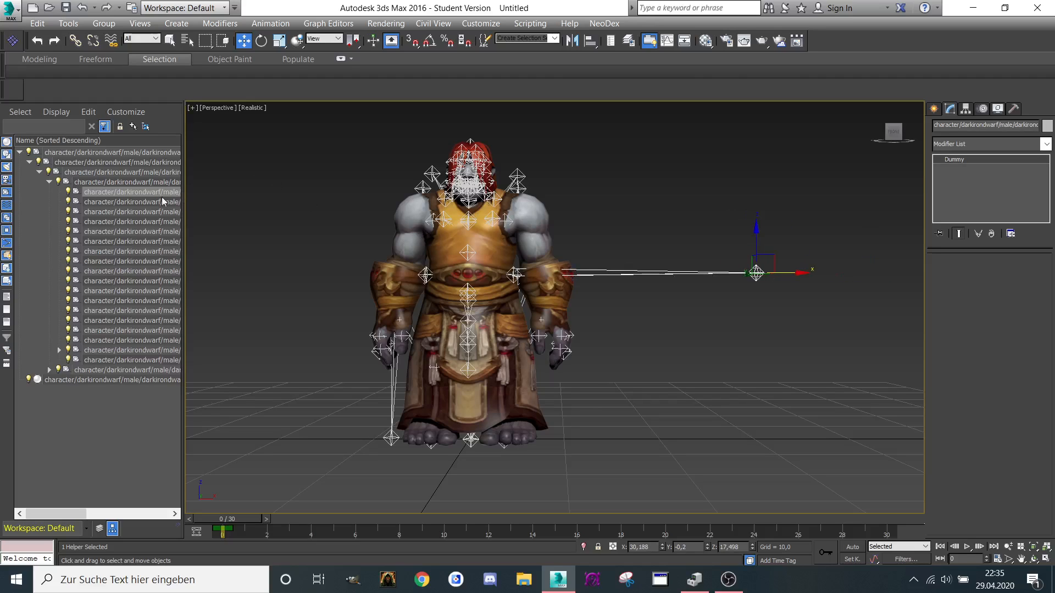
{"action": "left_click", "coordinate": [113, 202]}
{"action": "left_click_drag", "start_coordinate": [497, 273], "coordinate": [840, 273]}
{"action": "left_click", "coordinate": [128, 211]}
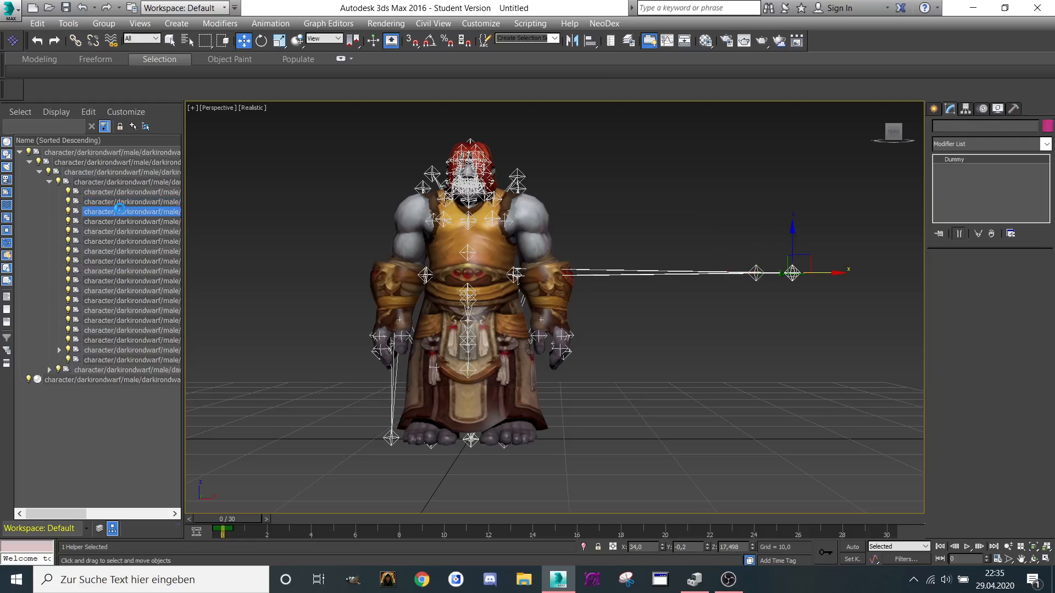
{"action": "left_click_drag", "start_coordinate": [498, 274], "coordinate": [733, 274]}
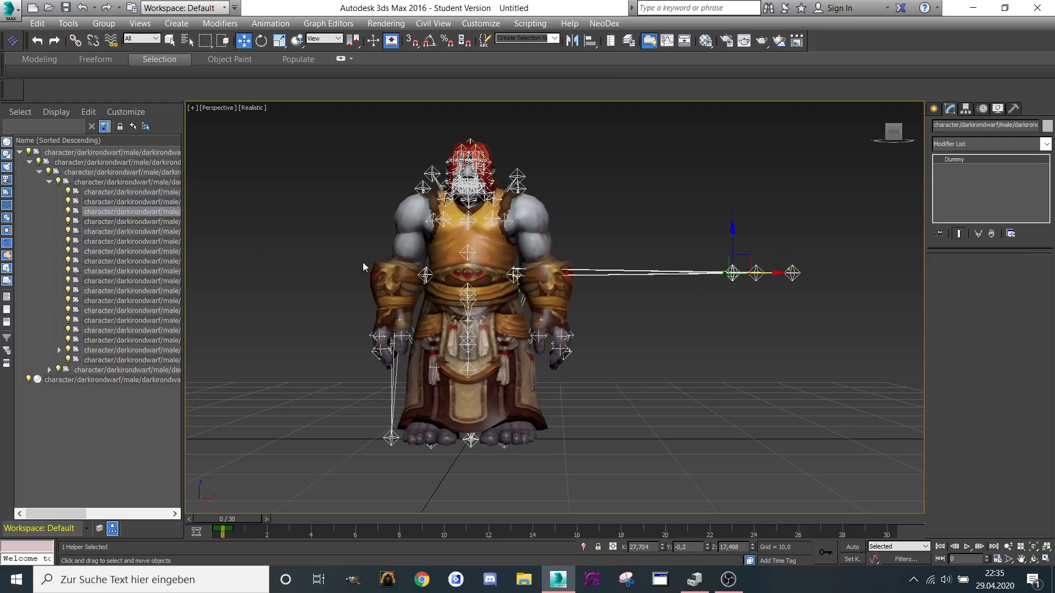
Step: Move the fourth through seventh child helpers of the upper-body branch one by one along X, away from the dwarf
{"action": "left_click", "coordinate": [132, 222]}
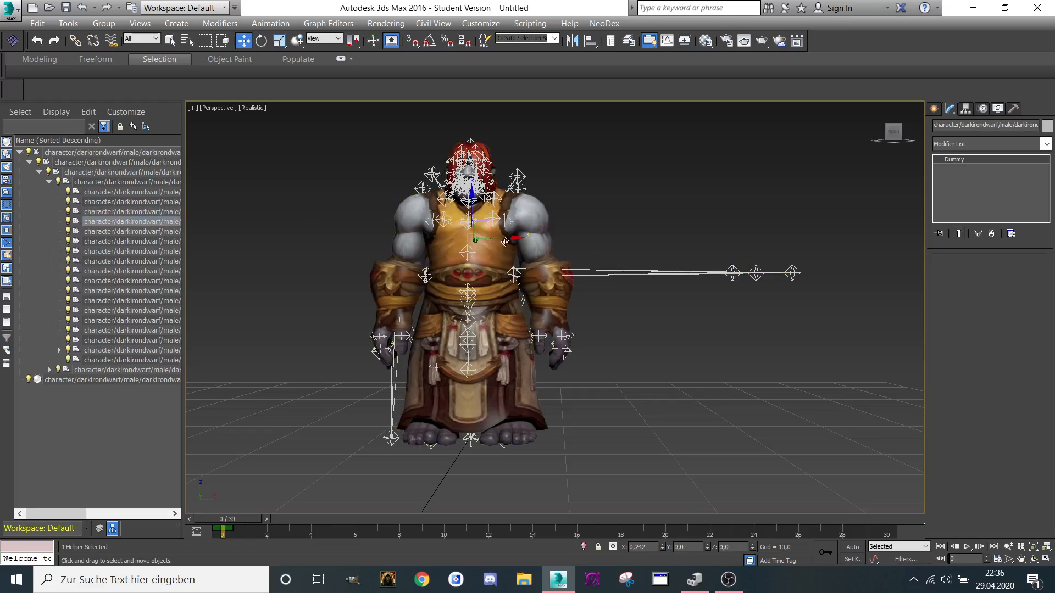
{"action": "left_click_drag", "start_coordinate": [504, 243], "coordinate": [734, 238]}
{"action": "left_click", "coordinate": [134, 232]}
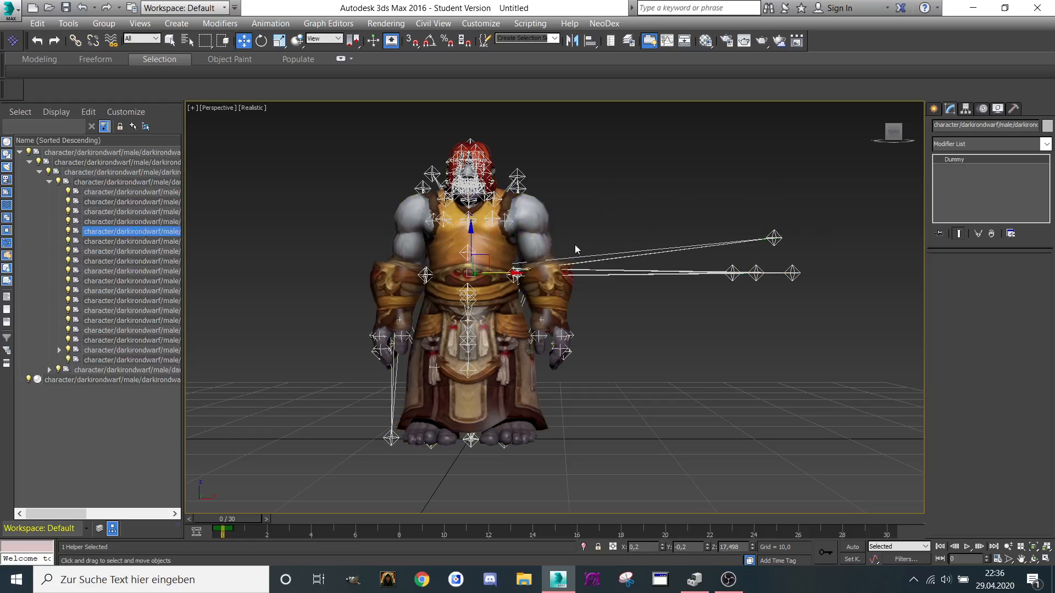
{"action": "left_click_drag", "start_coordinate": [511, 271], "coordinate": [794, 272]}
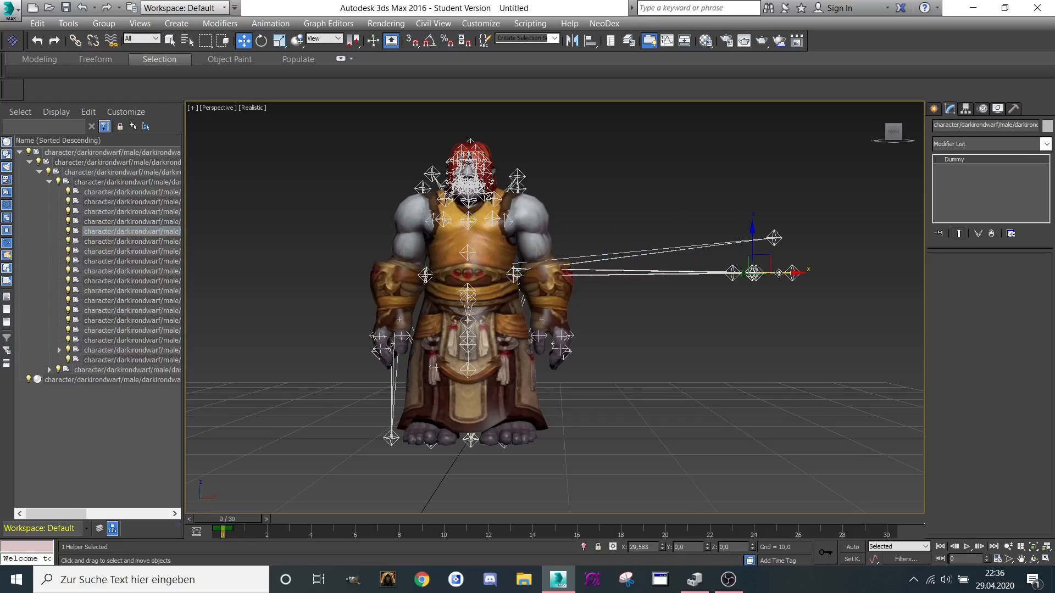
{"action": "left_click", "coordinate": [137, 242]}
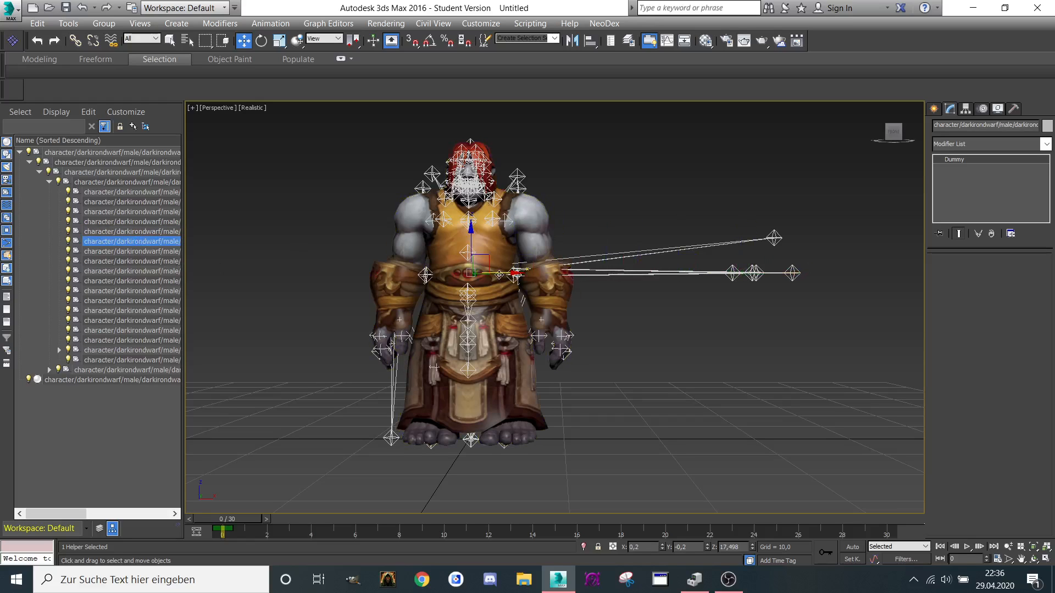
{"action": "left_click_drag", "start_coordinate": [552, 272], "coordinate": [792, 274]}
{"action": "left_click", "coordinate": [111, 251]}
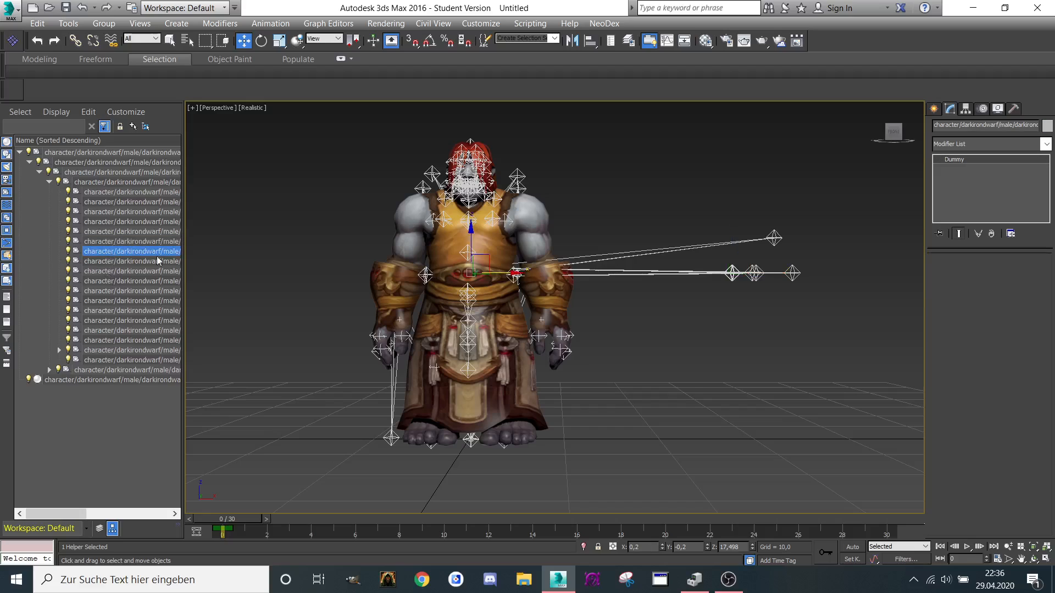
{"action": "left_click_drag", "start_coordinate": [497, 272], "coordinate": [820, 269]}
Step: Move the next nine childless helpers together, and the last child helper of the upper-body branch, along X beside the dwarf
{"action": "left_click", "coordinate": [97, 263]}
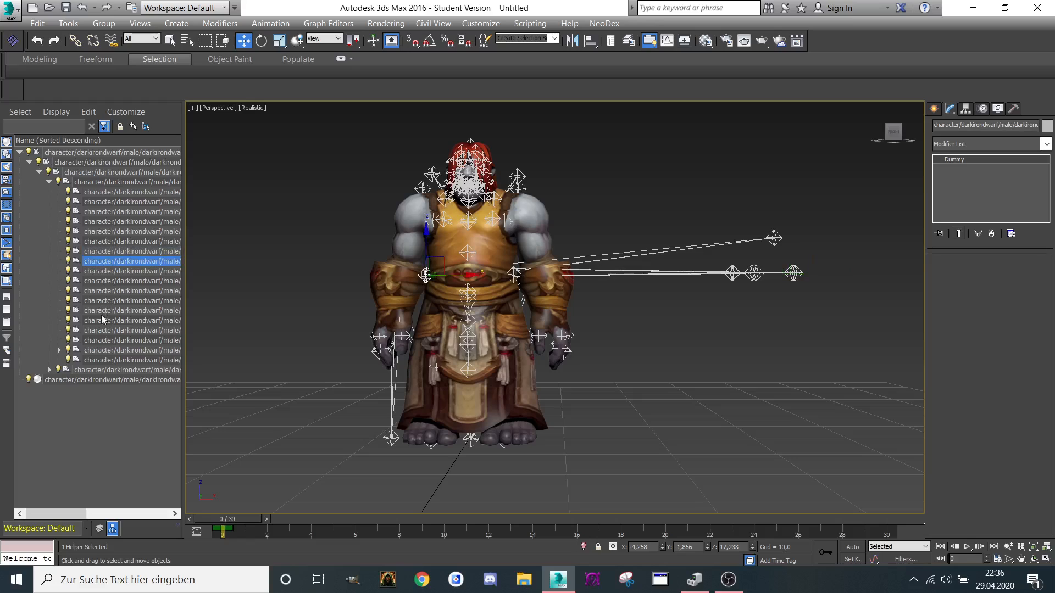
{"action": "left_click", "coordinate": [106, 341], "text": "shift"}
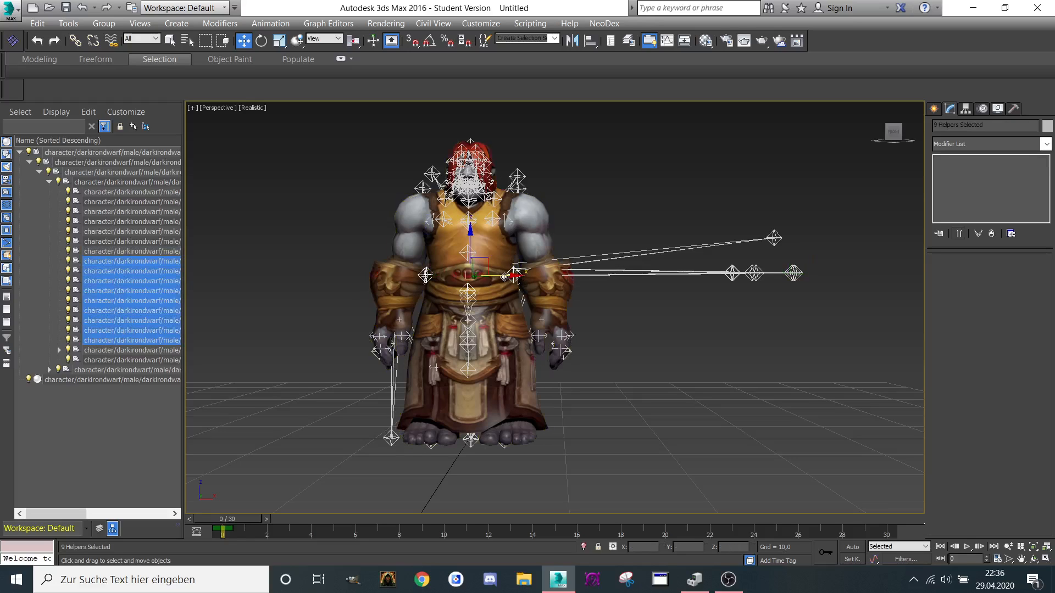
{"action": "left_click_drag", "start_coordinate": [515, 275], "coordinate": [875, 276]}
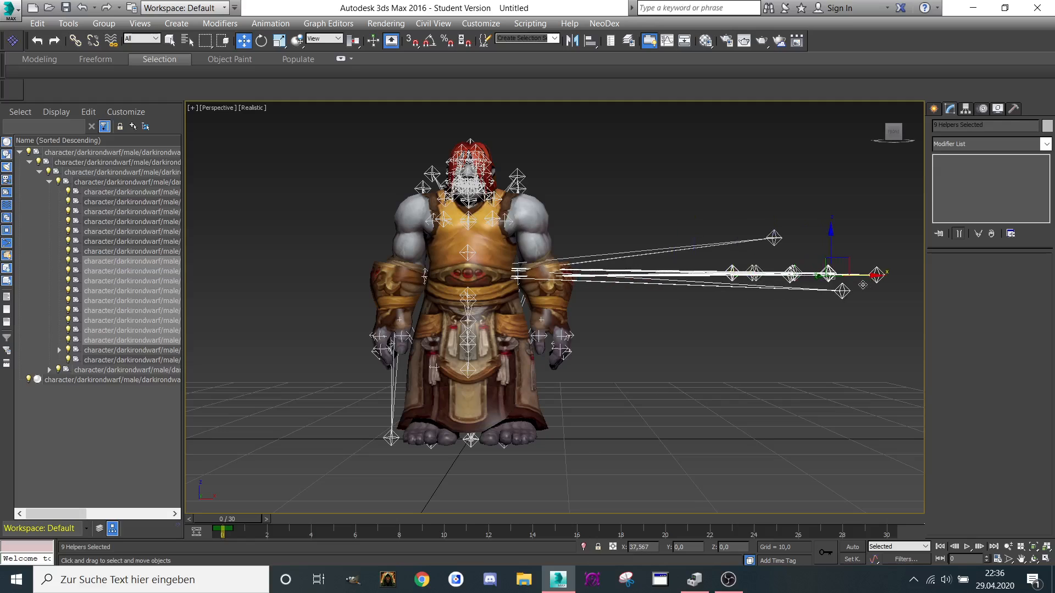
{"action": "left_click", "coordinate": [110, 360]}
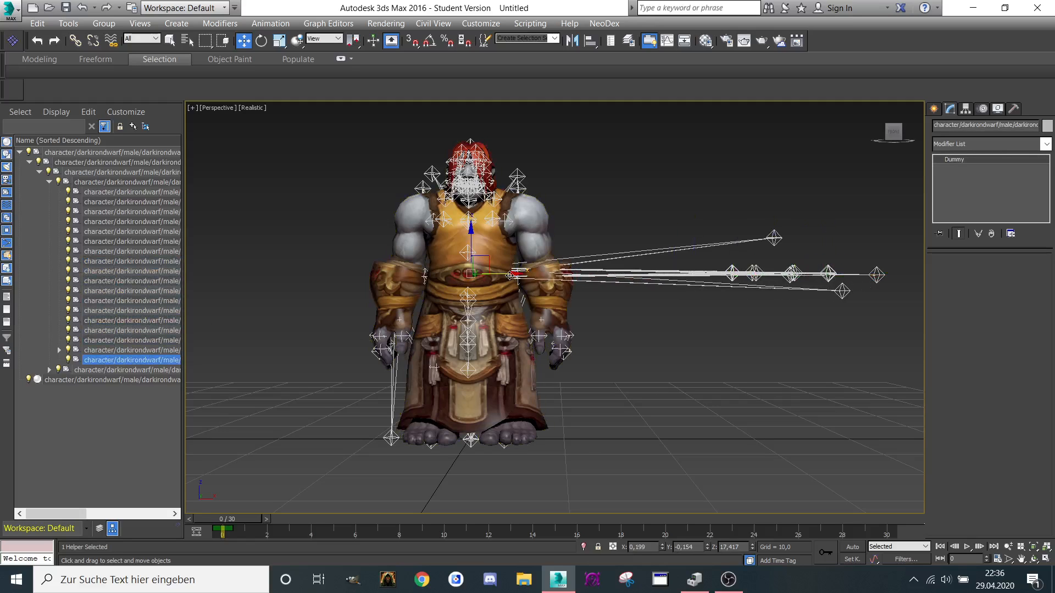
Step: Select all 17 displaced waist helpers beside the dwarf with a selection window and delete them
{"action": "scroll", "coordinate": [711, 331], "scroll_direction": "up", "scroll_amount": 6}
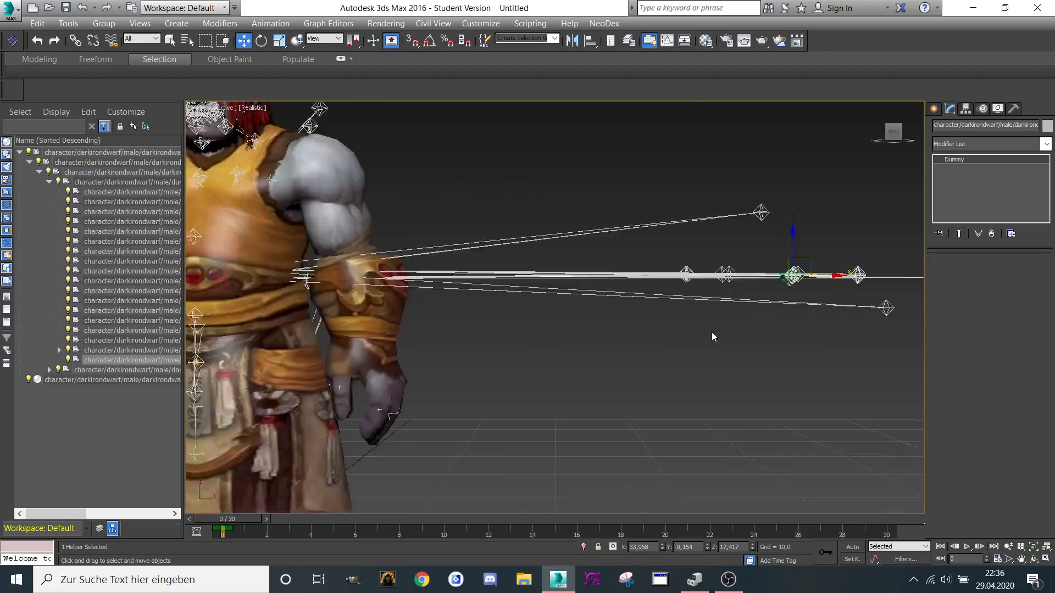
{"action": "middle_click_drag", "start_coordinate": [711, 332], "coordinate": [546, 344]}
{"action": "middle_click_drag", "start_coordinate": [594, 274], "coordinate": [599, 335]}
{"action": "scroll", "coordinate": [599, 335], "scroll_direction": "down", "scroll_amount": 6}
{"action": "middle_click_drag", "start_coordinate": [448, 328], "coordinate": [558, 253]}
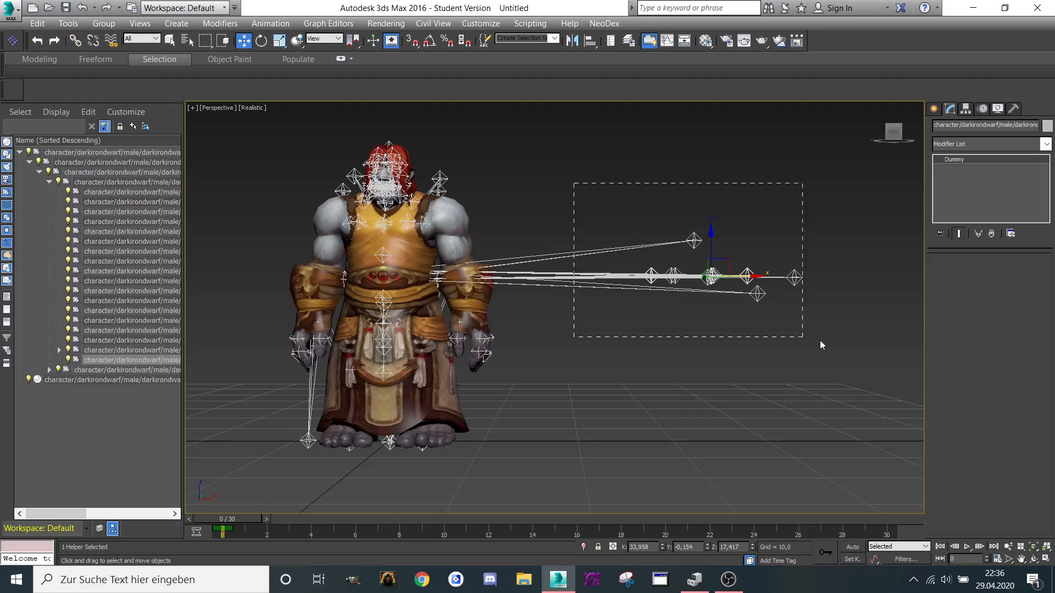
{"action": "left_click_drag", "start_coordinate": [821, 344], "coordinate": [834, 343]}
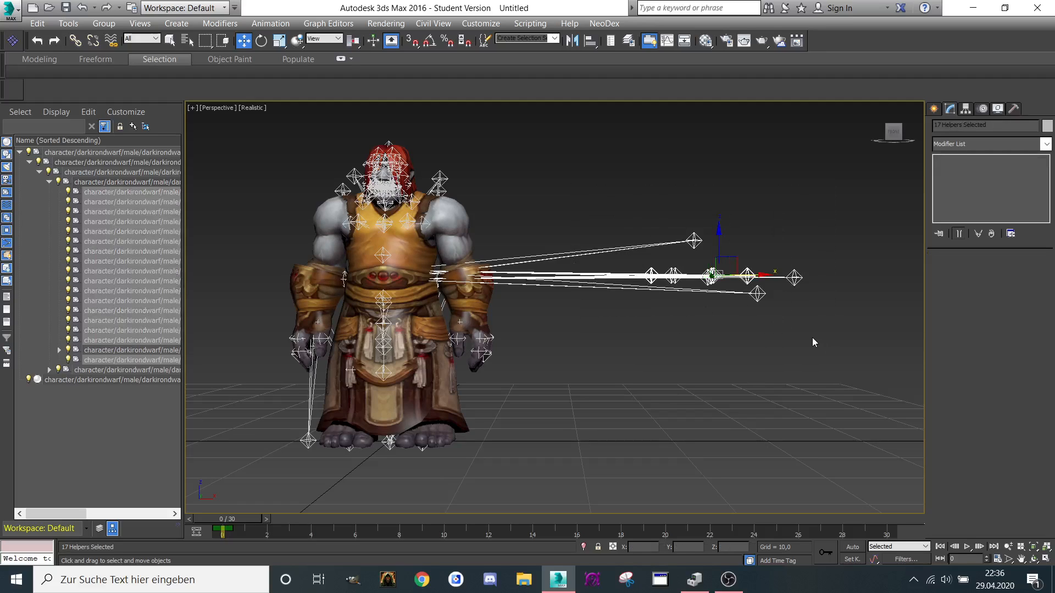
{"action": "key", "text": "Delete"}
Step: Expand the remaining upper-body child's branch and move its childless chest helper along X, away from the dwarf
{"action": "left_click", "coordinate": [20, 153]}
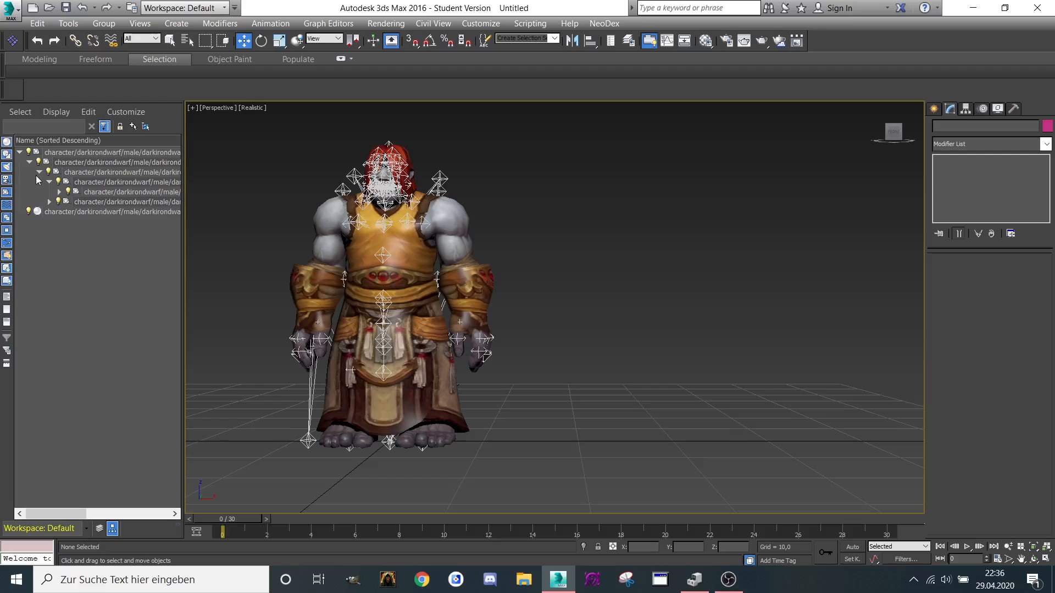
{"action": "left_click", "coordinate": [59, 192]}
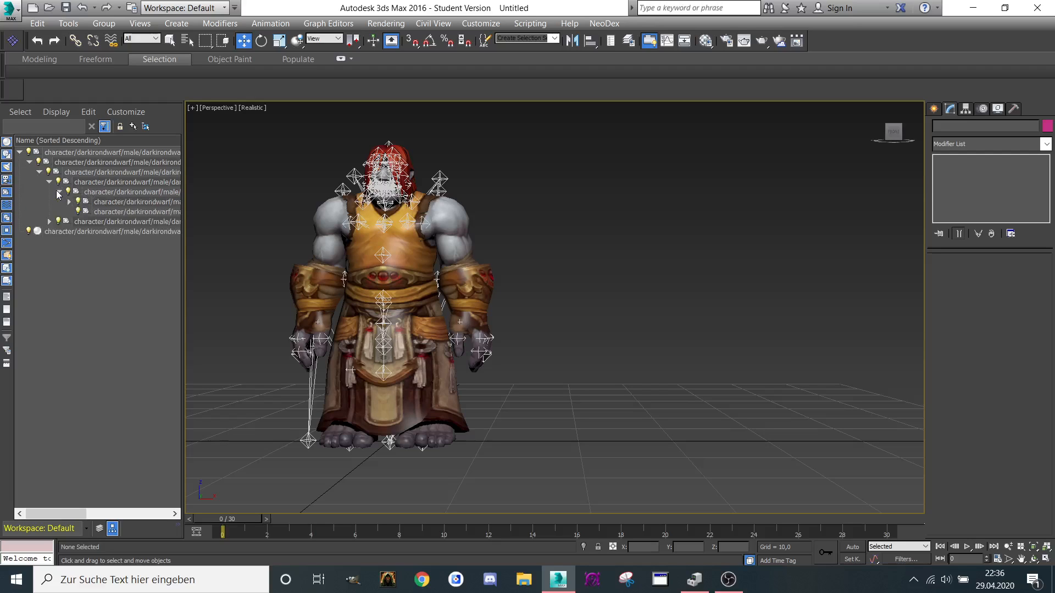
{"action": "left_click", "coordinate": [126, 211]}
{"action": "scroll", "coordinate": [352, 231], "scroll_direction": "up", "scroll_amount": 4}
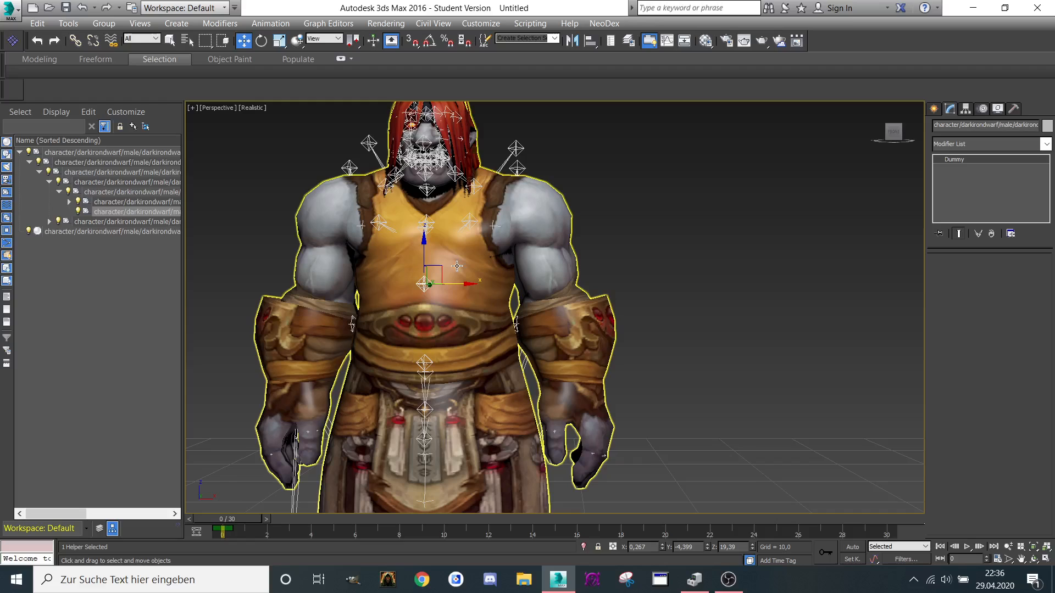
{"action": "left_click_drag", "start_coordinate": [453, 284], "coordinate": [854, 284]}
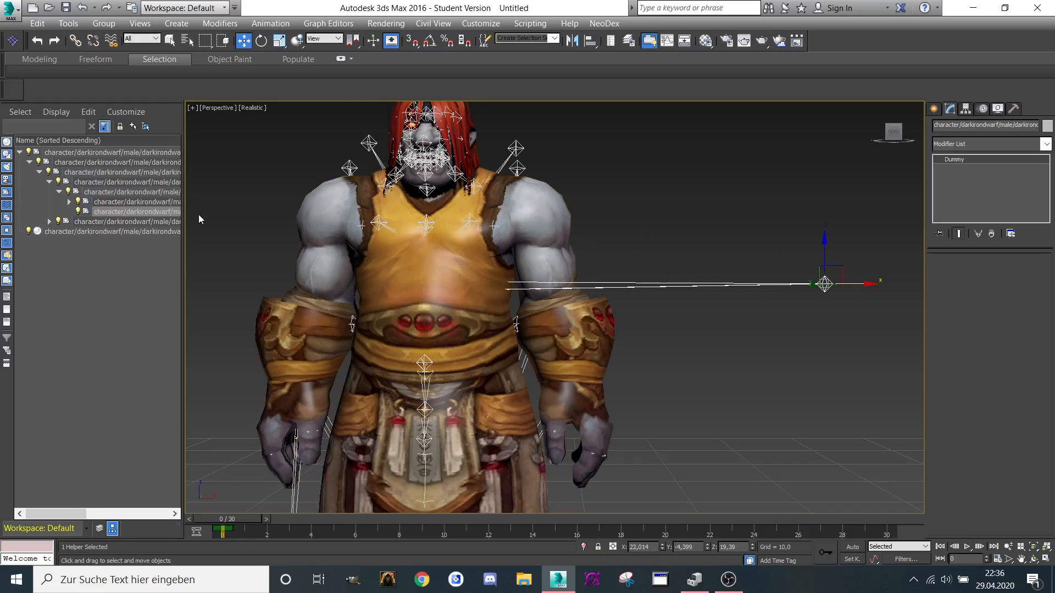
Step: Expand the chest branch and move its first twelve childless helpers together along X, away from the dwarf
{"action": "left_click", "coordinate": [69, 201]}
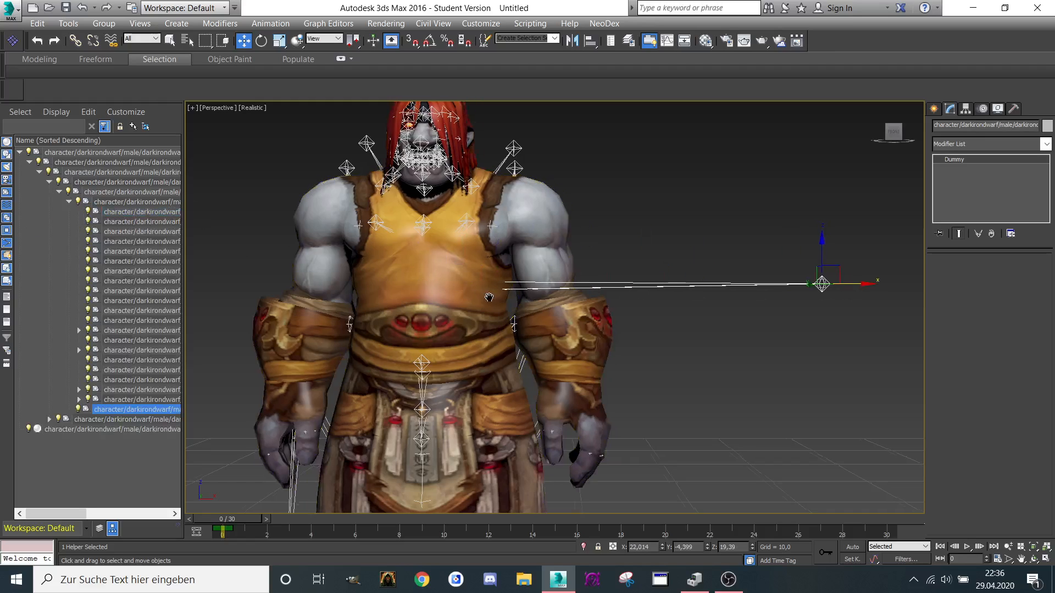
{"action": "left_click", "coordinate": [127, 215]}
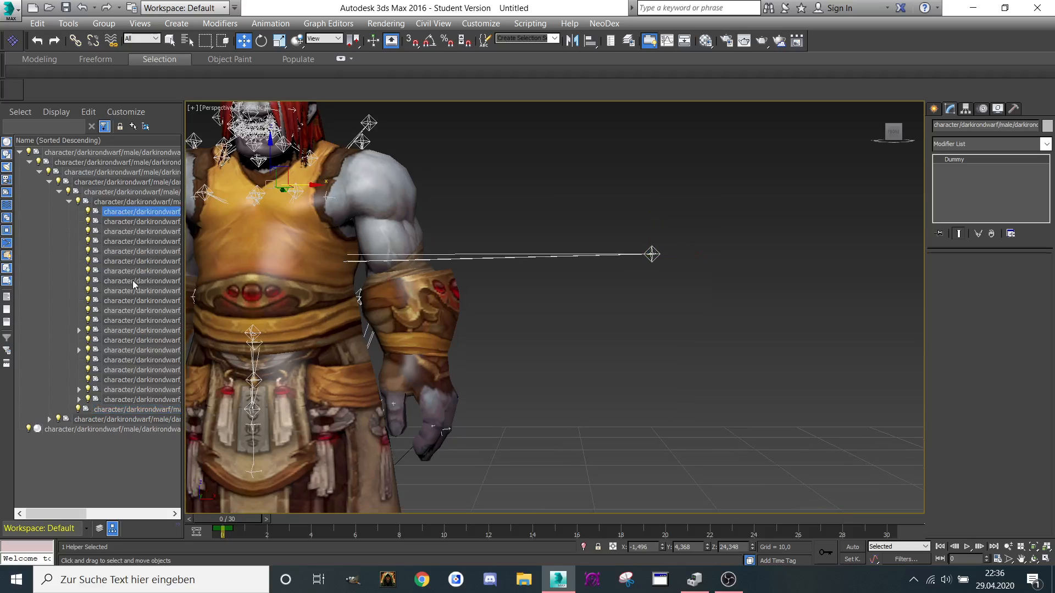
{"action": "left_click", "coordinate": [121, 322], "text": "shift"}
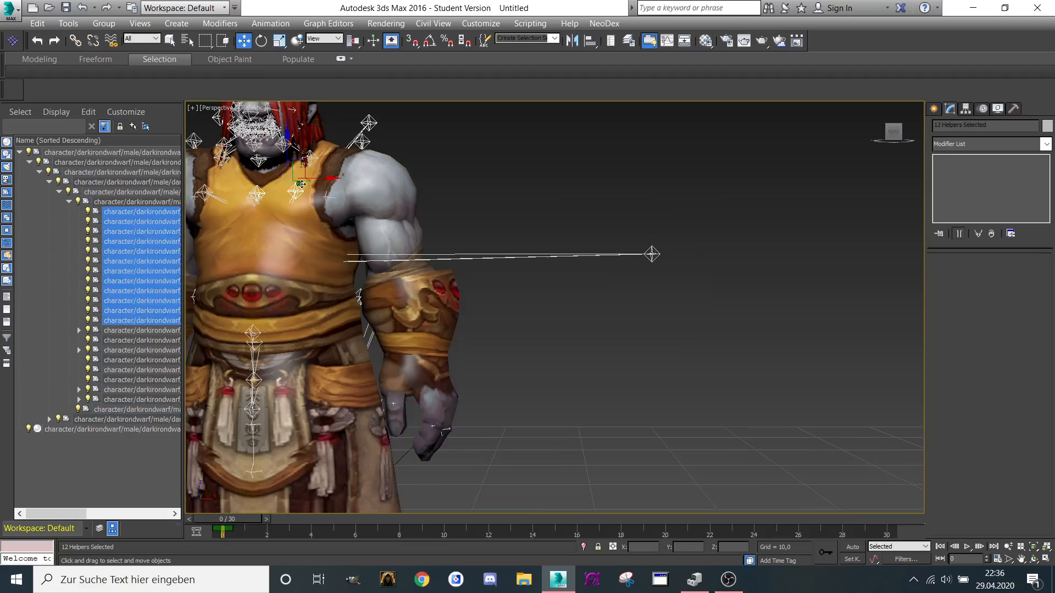
{"action": "left_click_drag", "start_coordinate": [316, 178], "coordinate": [775, 214]}
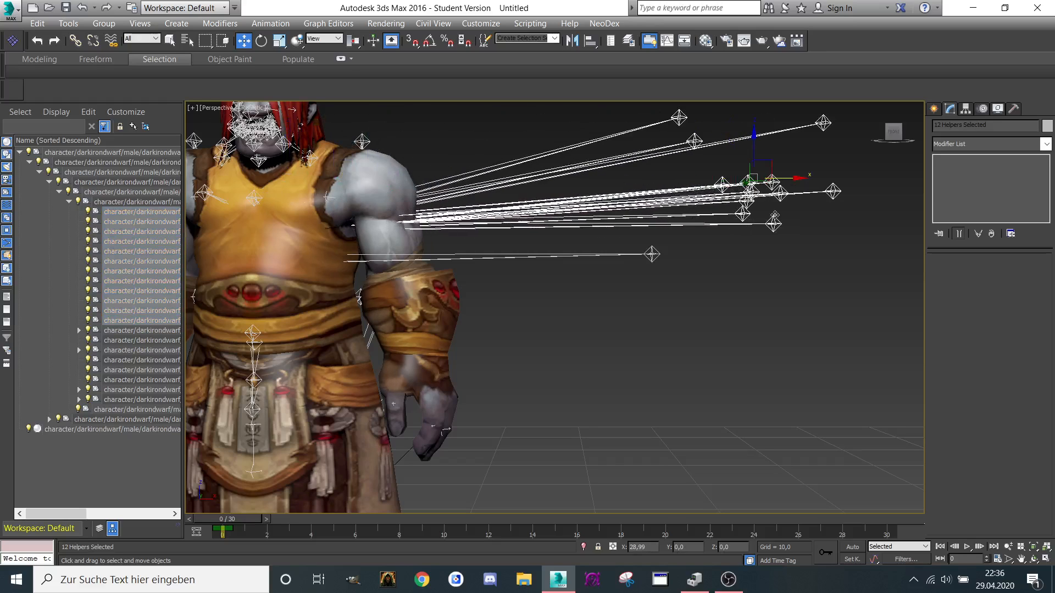
{"action": "scroll", "coordinate": [504, 235], "scroll_direction": "down", "scroll_amount": 4}
{"action": "scroll", "coordinate": [504, 235], "scroll_direction": "up", "scroll_amount": 4}
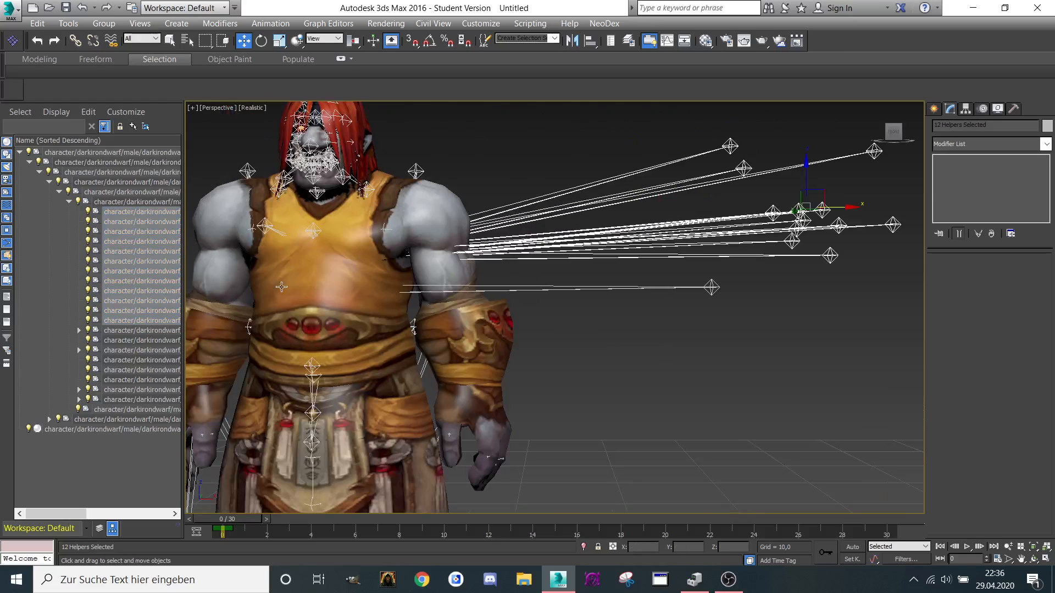
Step: Move the chest branch's next childless helper, then the group of three further childless helpers, along X away from the dwarf
{"action": "left_click", "coordinate": [132, 341]}
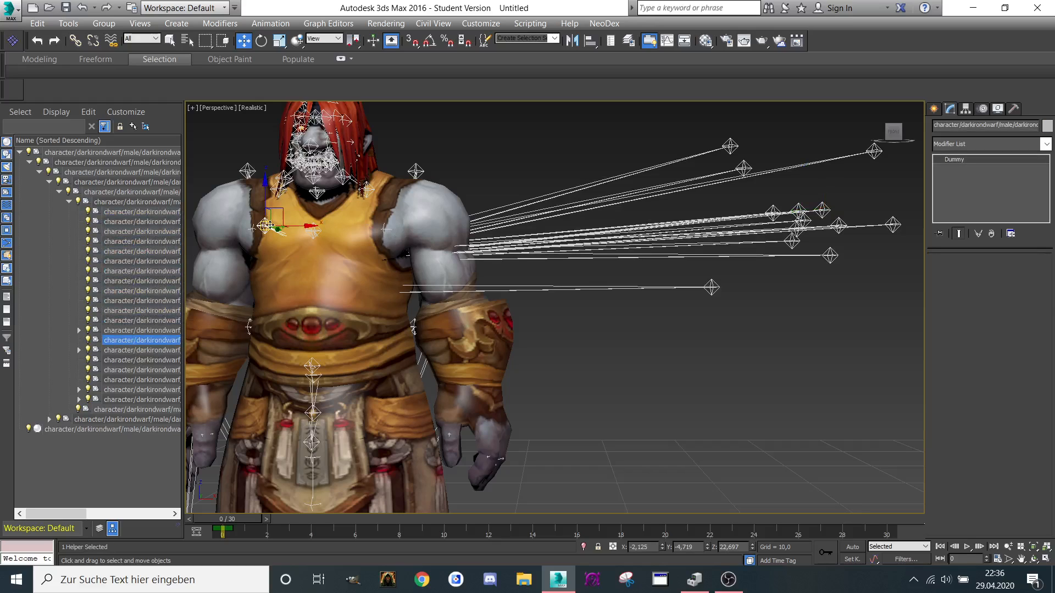
{"action": "left_click_drag", "start_coordinate": [726, 234], "coordinate": [871, 232]}
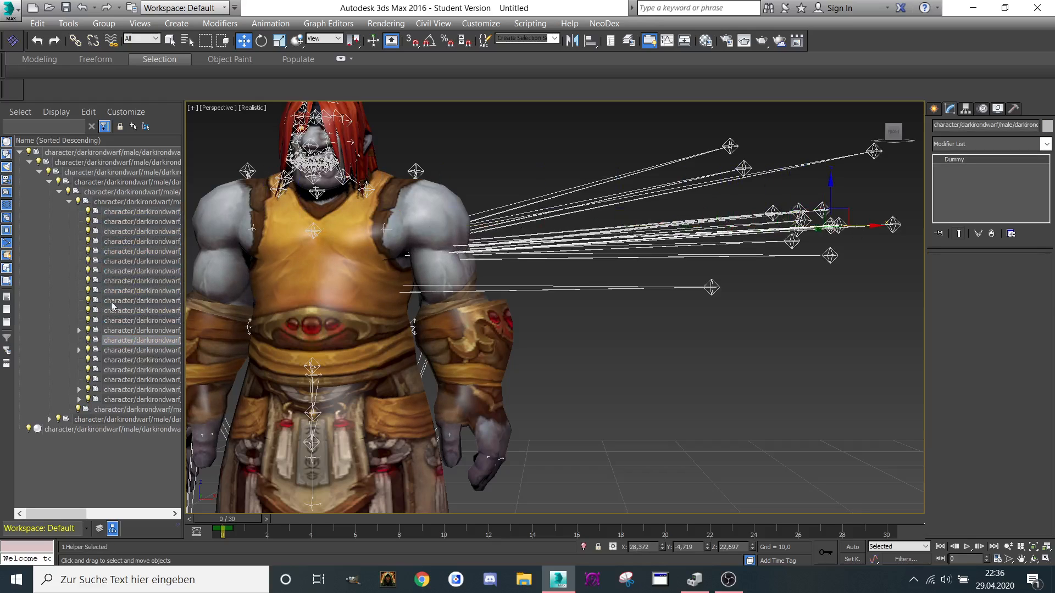
{"action": "left_click", "coordinate": [116, 361]}
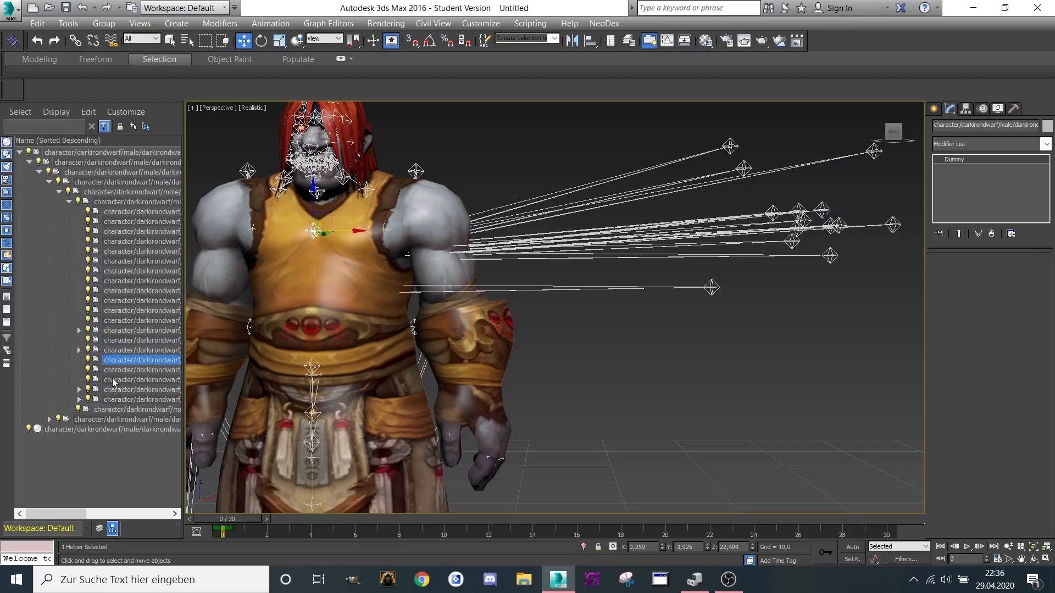
{"action": "left_click", "coordinate": [113, 380], "text": "shift"}
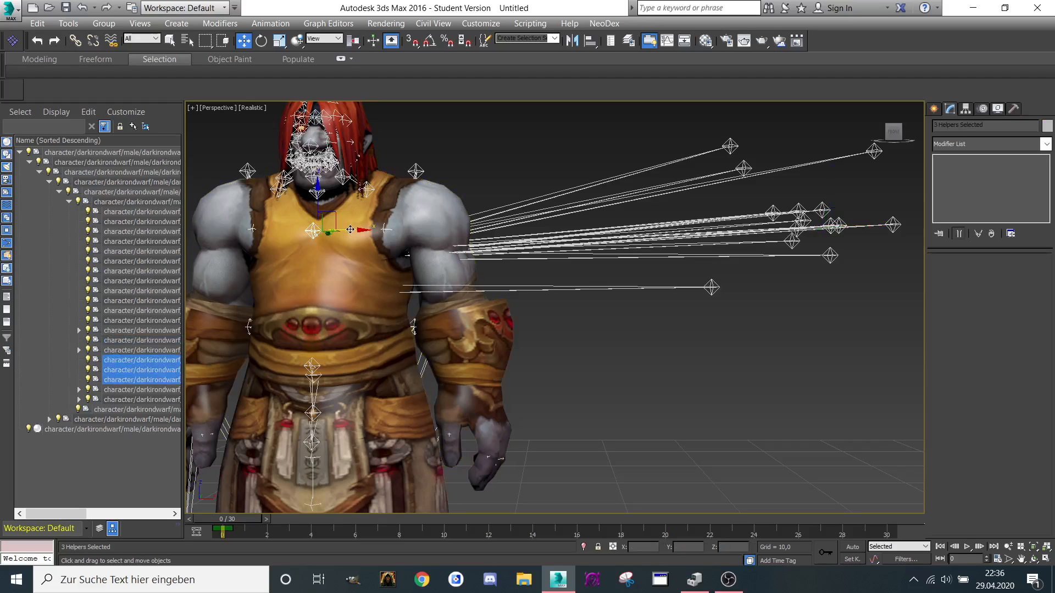
{"action": "left_click_drag", "start_coordinate": [350, 230], "coordinate": [832, 230]}
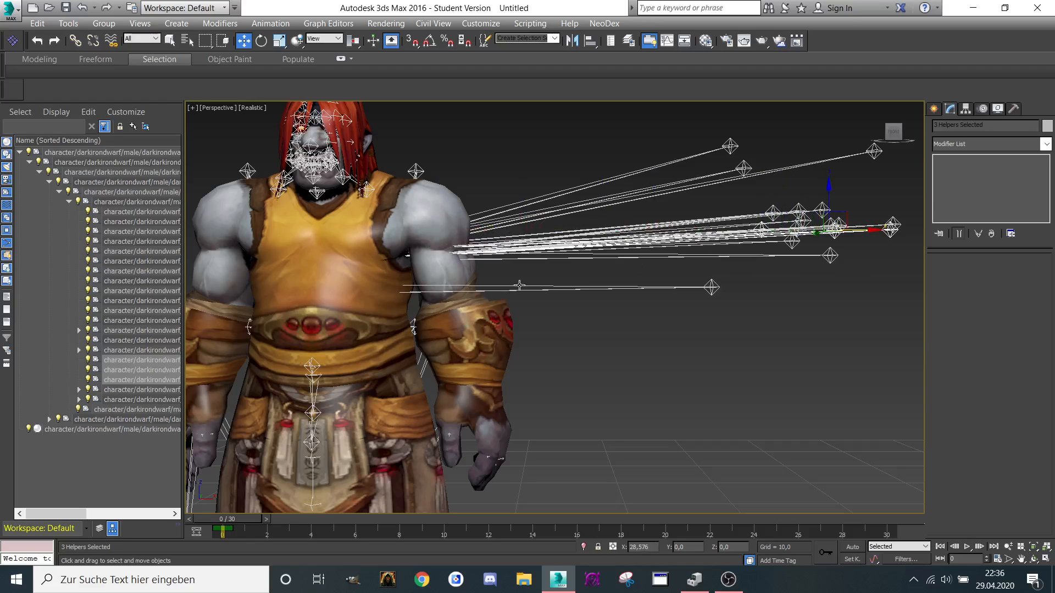
Step: Select all displaced chest helpers beside the dwarf with a selection window and delete them
{"action": "scroll", "coordinate": [520, 285], "scroll_direction": "down", "scroll_amount": 5}
{"action": "scroll", "coordinate": [519, 285], "scroll_direction": "up", "scroll_amount": 2}
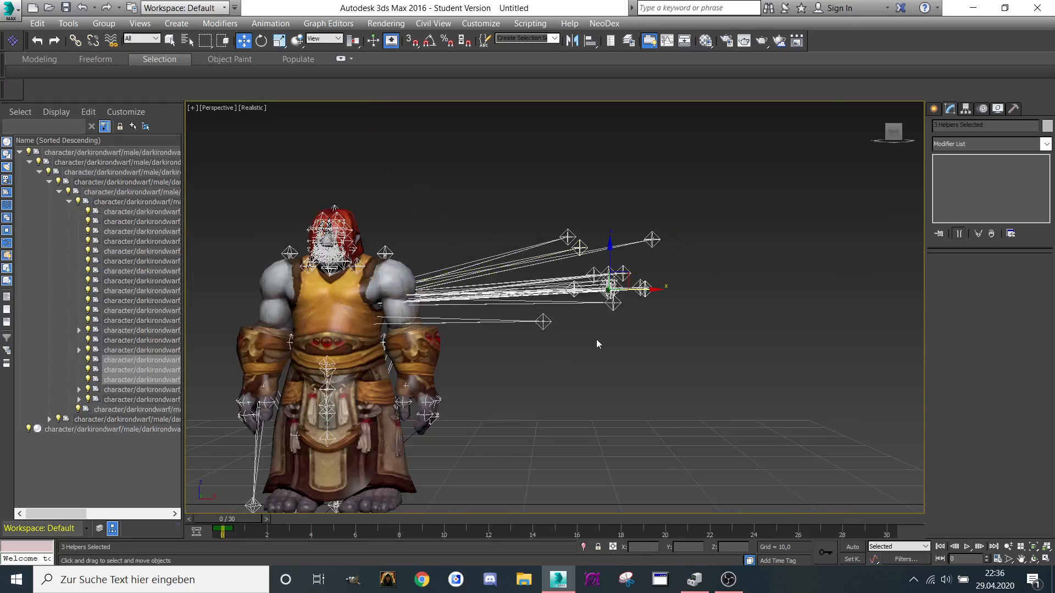
{"action": "middle_click_drag", "start_coordinate": [597, 340], "coordinate": [671, 278]}
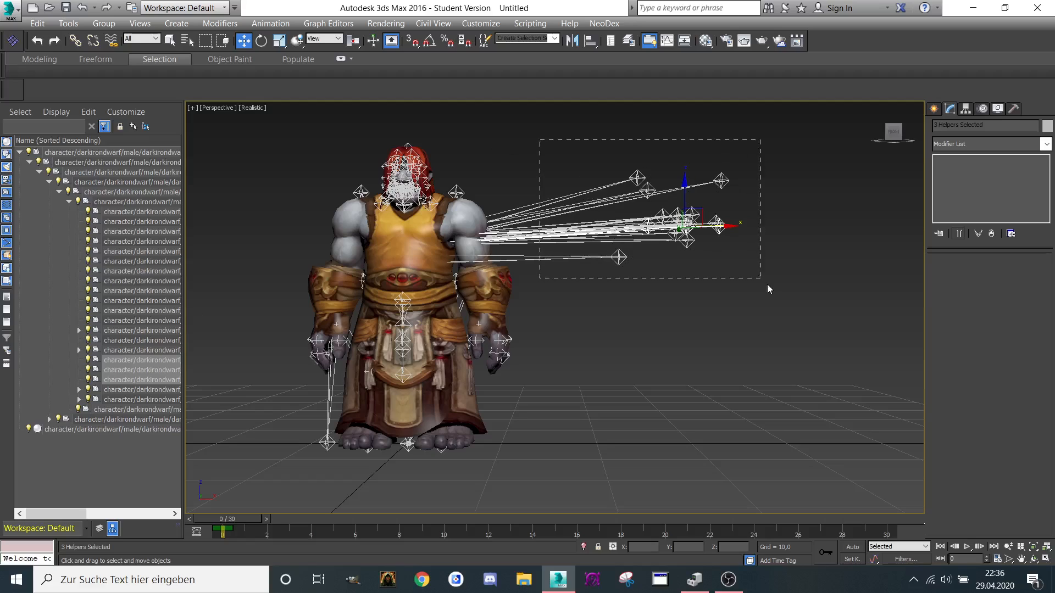
{"action": "left_click_drag", "start_coordinate": [767, 285], "coordinate": [764, 284]}
{"action": "key", "text": "Delete"}
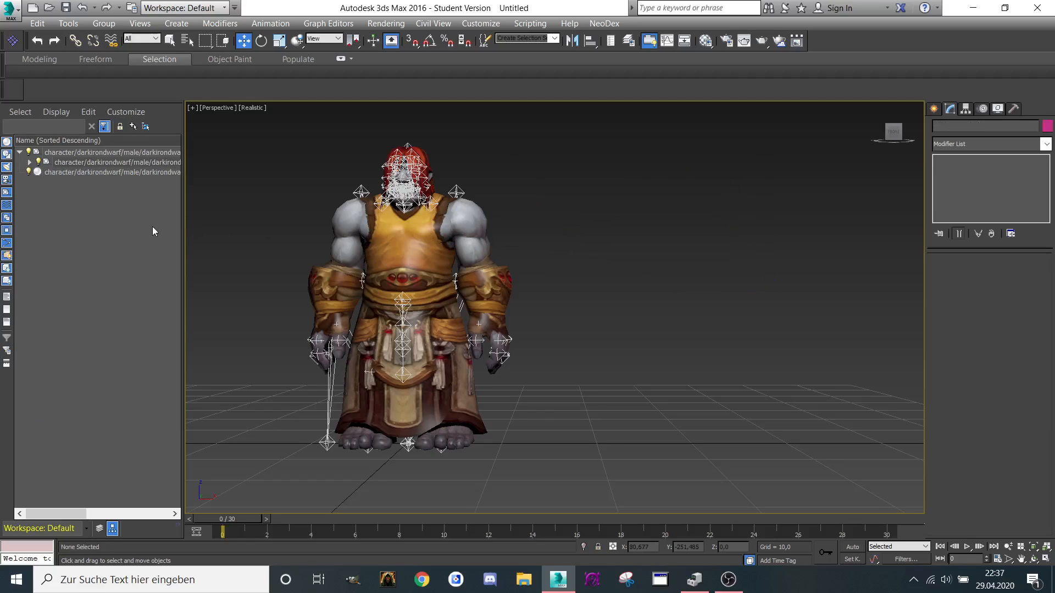
Step: Expand the hierarchy down to the first chest child's branch and move its childless neck helper along X to about 11.1
{"action": "left_click", "coordinate": [29, 163]}
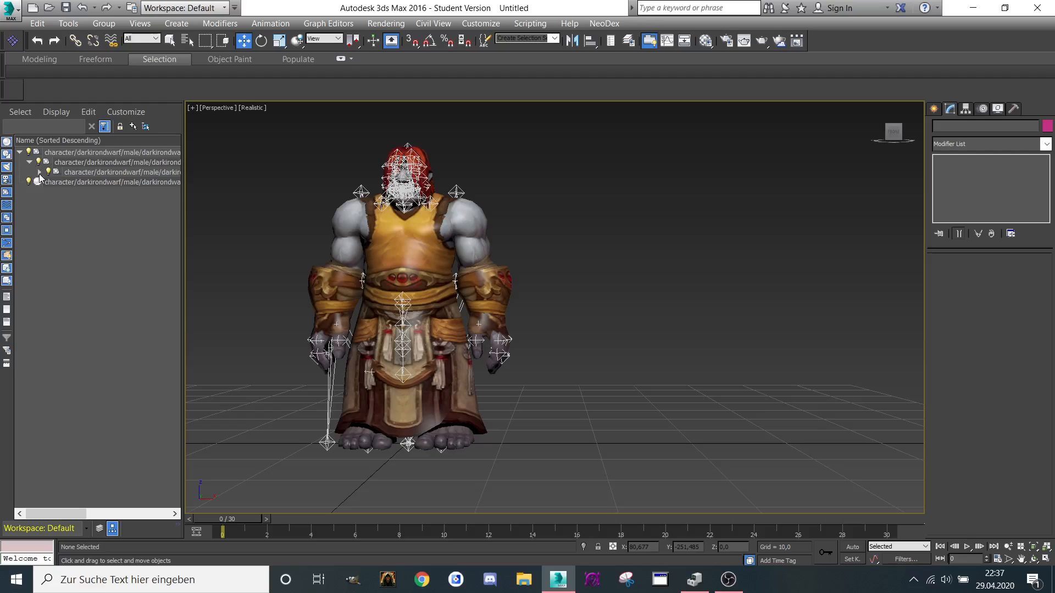
{"action": "left_click", "coordinate": [39, 172]}
{"action": "left_click", "coordinate": [49, 181]}
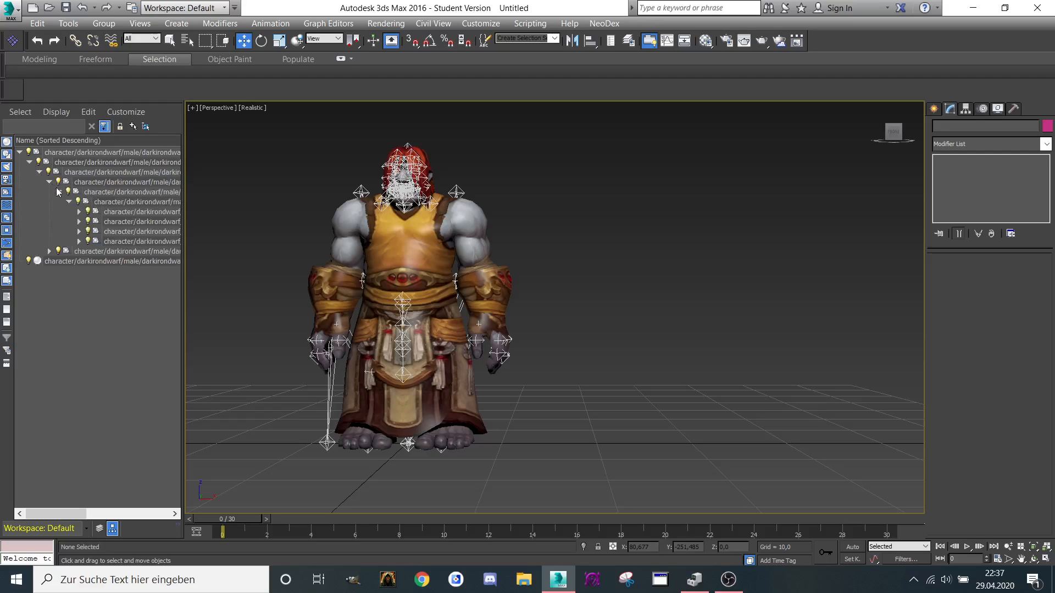
{"action": "left_click", "coordinate": [79, 212]}
{"action": "left_click", "coordinate": [137, 231]}
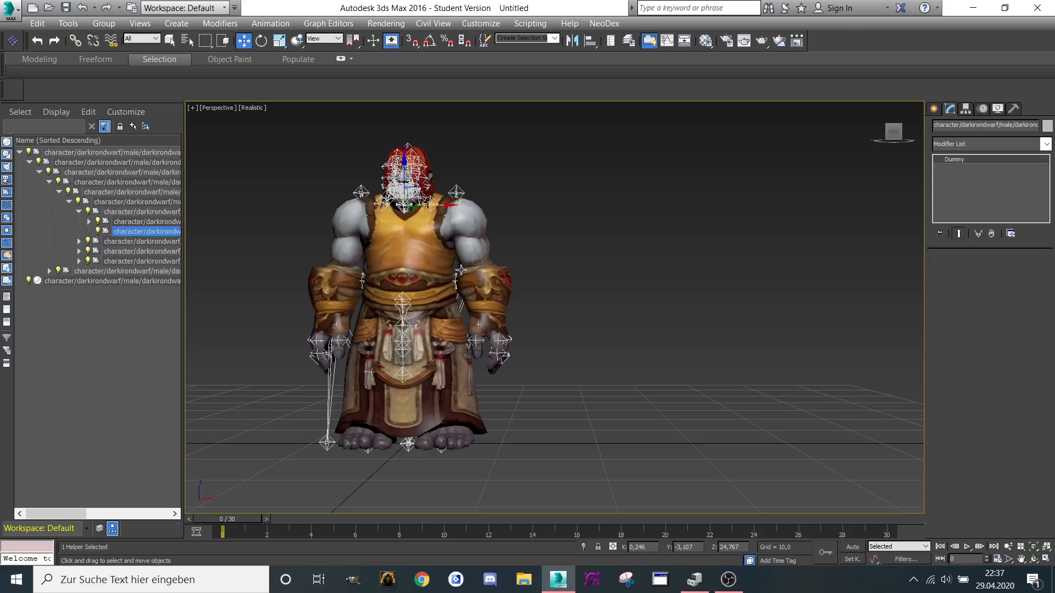
{"action": "scroll", "coordinate": [513, 317], "scroll_direction": "up", "scroll_amount": 4}
{"action": "scroll", "coordinate": [513, 316], "scroll_direction": "up", "scroll_amount": 4}
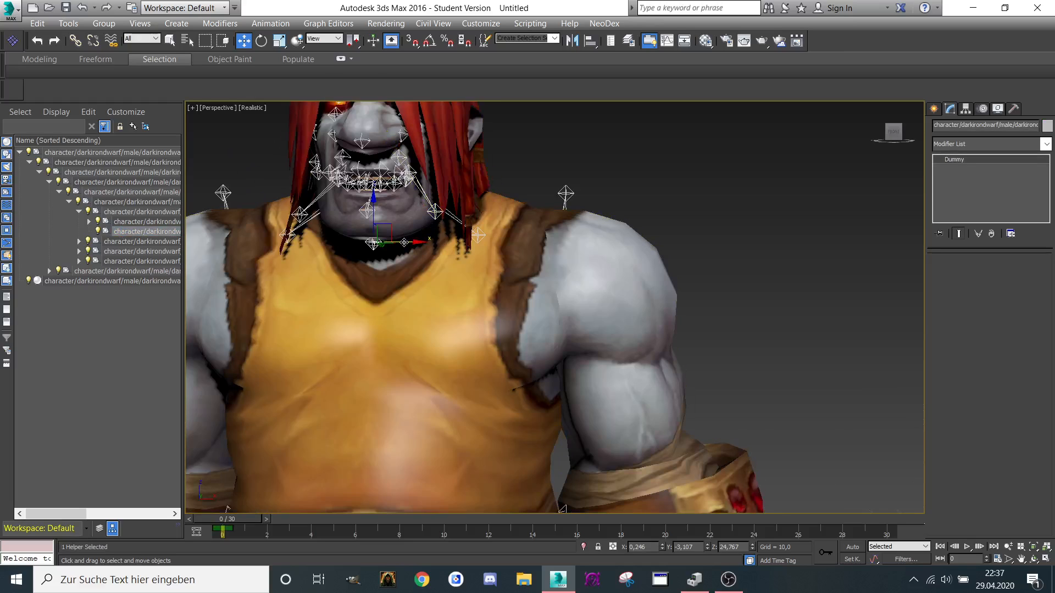
{"action": "left_click_drag", "start_coordinate": [450, 249], "coordinate": [845, 247]}
{"action": "scroll", "coordinate": [718, 264], "scroll_direction": "down", "scroll_amount": 4}
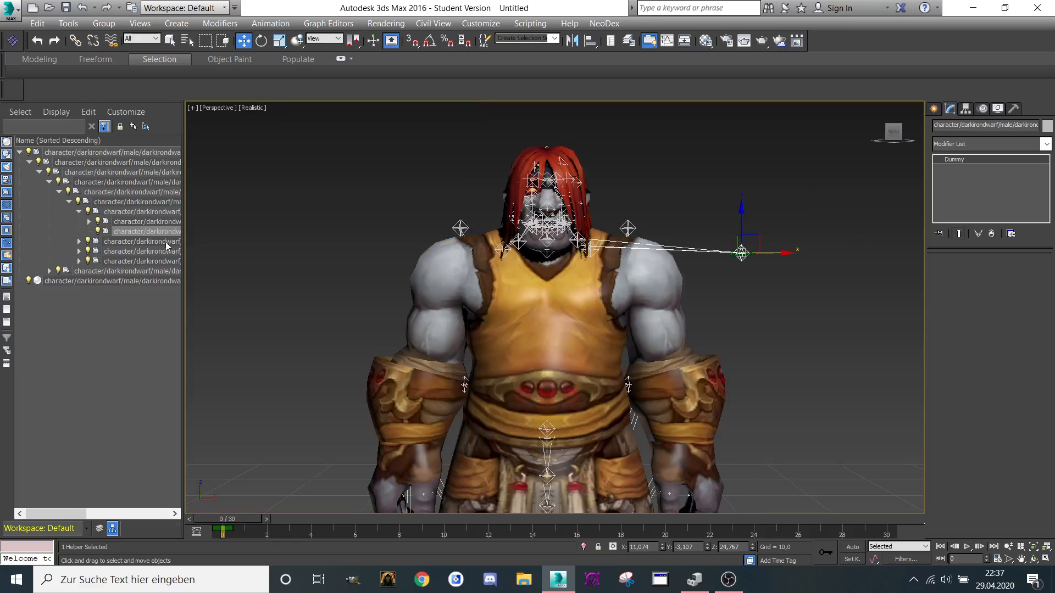
Step: Expand the neck branch down to the head helpers and move the first one along X to about 11.1
{"action": "left_click", "coordinate": [89, 222]}
{"action": "middle_click_drag", "start_coordinate": [534, 297], "coordinate": [348, 272]}
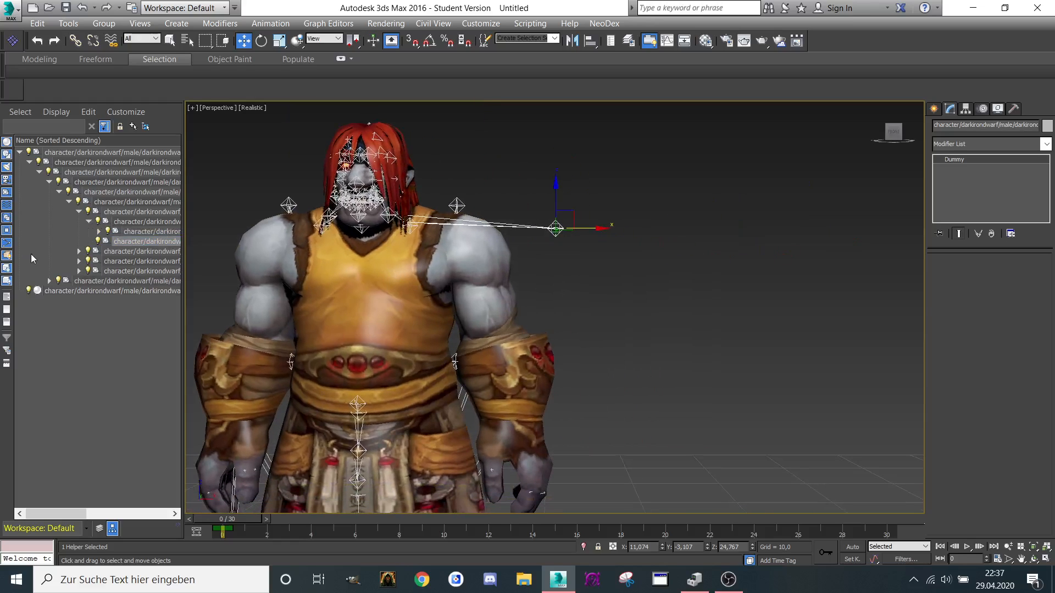
{"action": "left_click", "coordinate": [99, 231]}
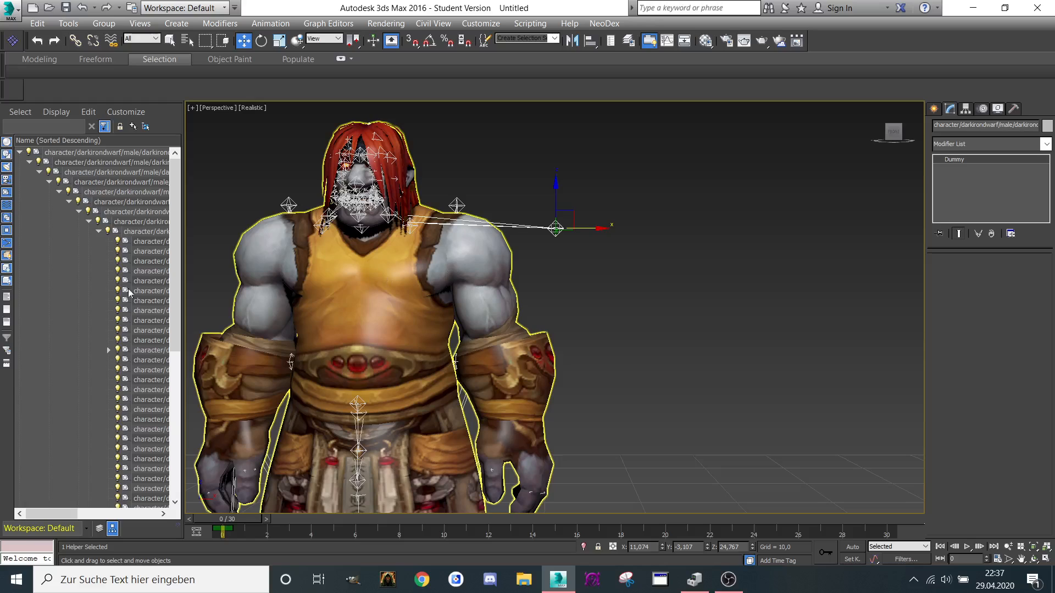
{"action": "left_click", "coordinate": [134, 242]}
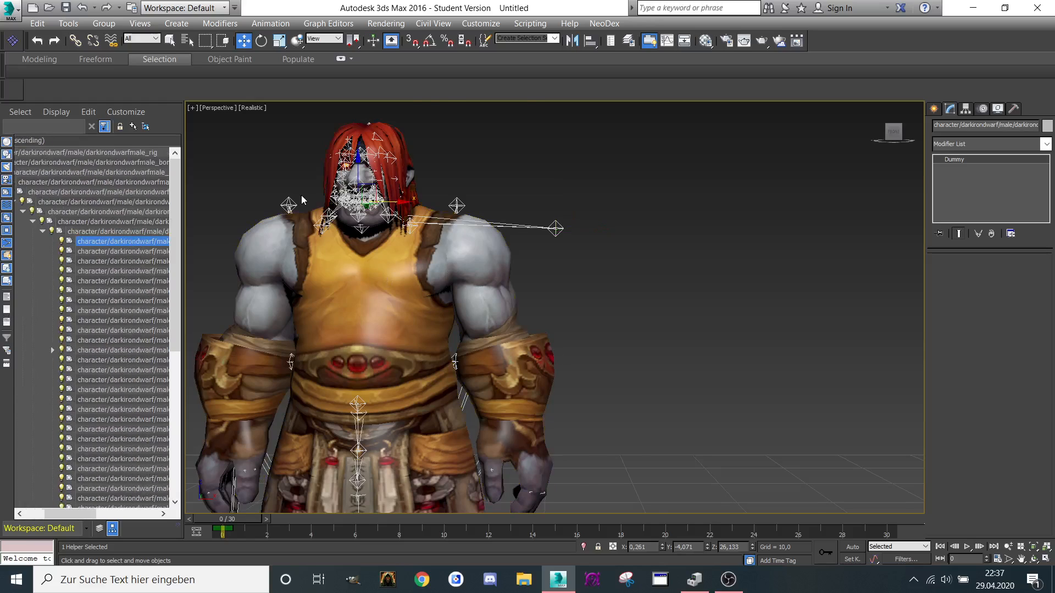
{"action": "scroll", "coordinate": [312, 218], "scroll_direction": "up", "scroll_amount": 5}
{"action": "middle_click_drag", "start_coordinate": [462, 275], "coordinate": [379, 279]}
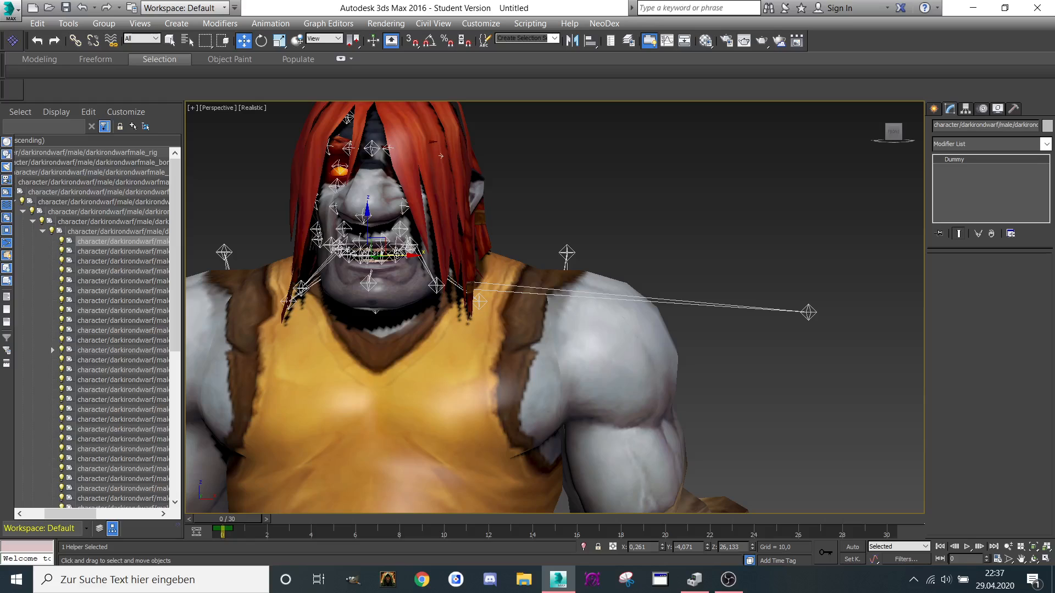
{"action": "left_click_drag", "start_coordinate": [397, 255], "coordinate": [824, 254]}
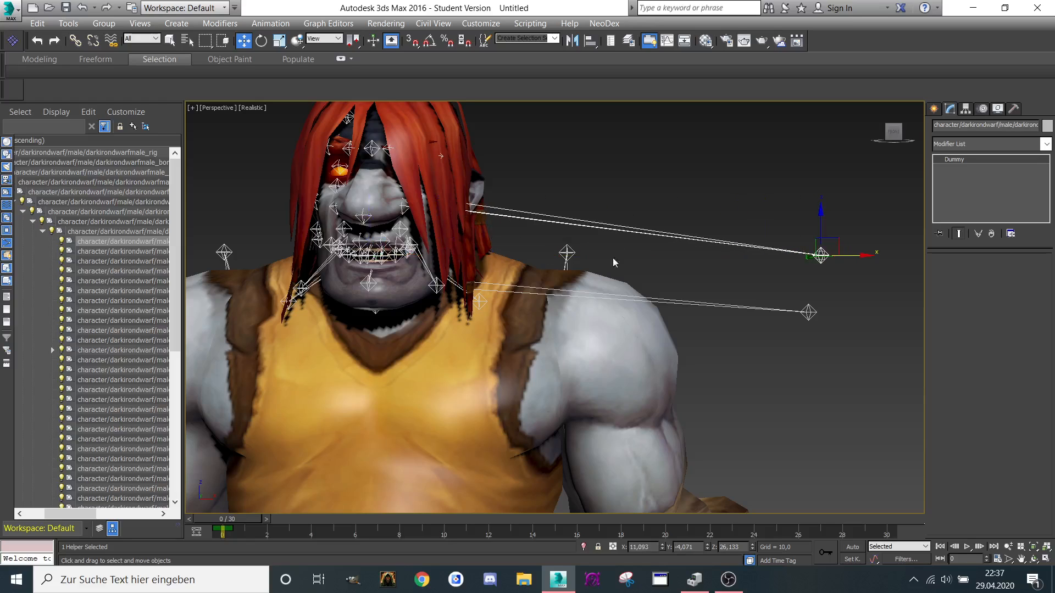
Step: Move the second and third head helpers one by one along X, away from the dwarf
{"action": "left_click", "coordinate": [81, 253]}
{"action": "scroll", "coordinate": [435, 277], "scroll_direction": "down", "scroll_amount": 4}
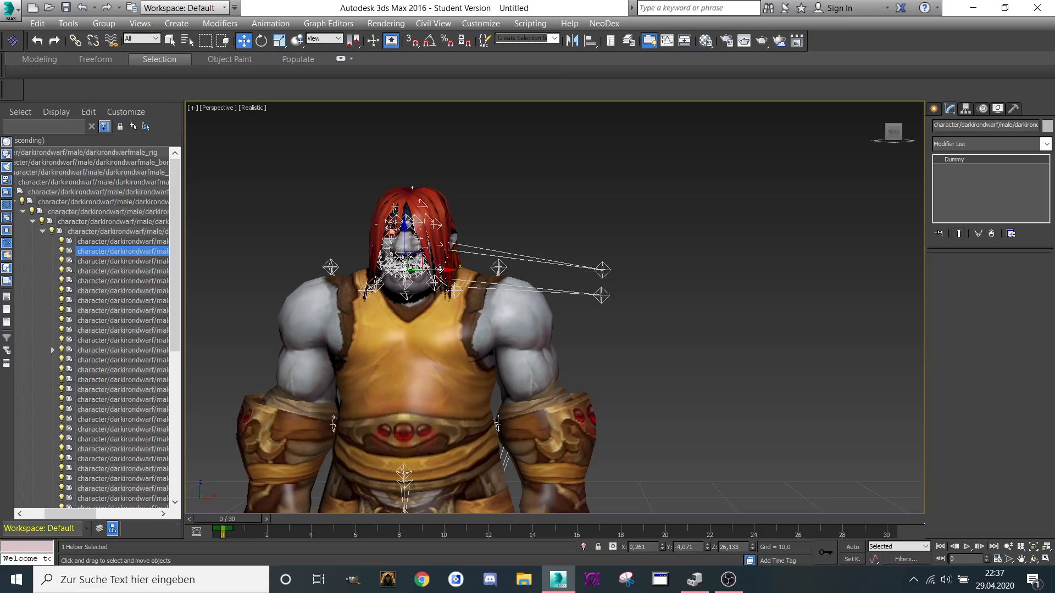
{"action": "left_click_drag", "start_coordinate": [440, 269], "coordinate": [650, 270]}
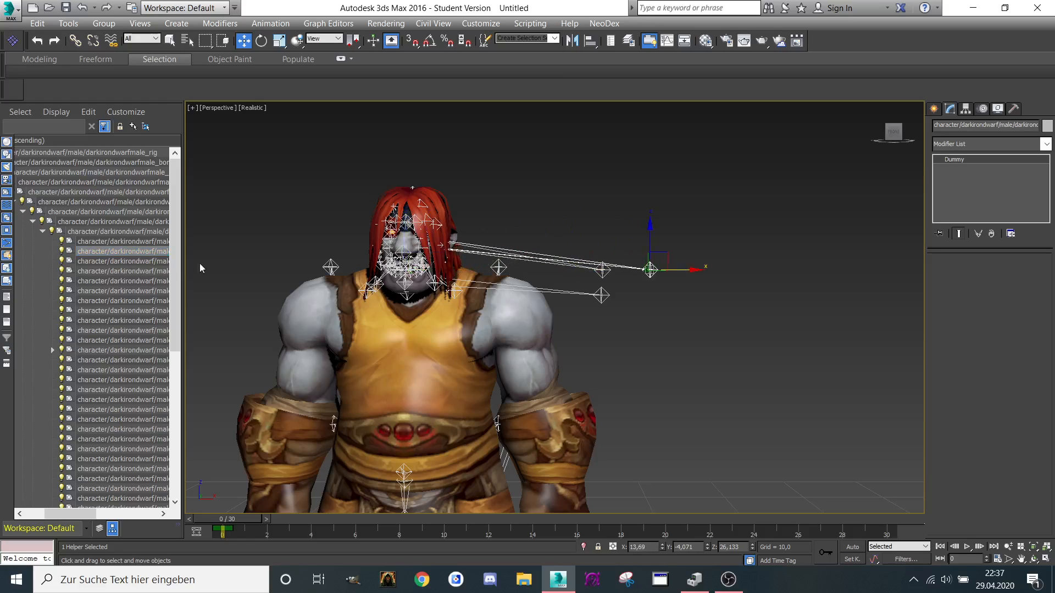
{"action": "left_click", "coordinate": [104, 260]}
{"action": "left_click_drag", "start_coordinate": [453, 242], "coordinate": [709, 242]}
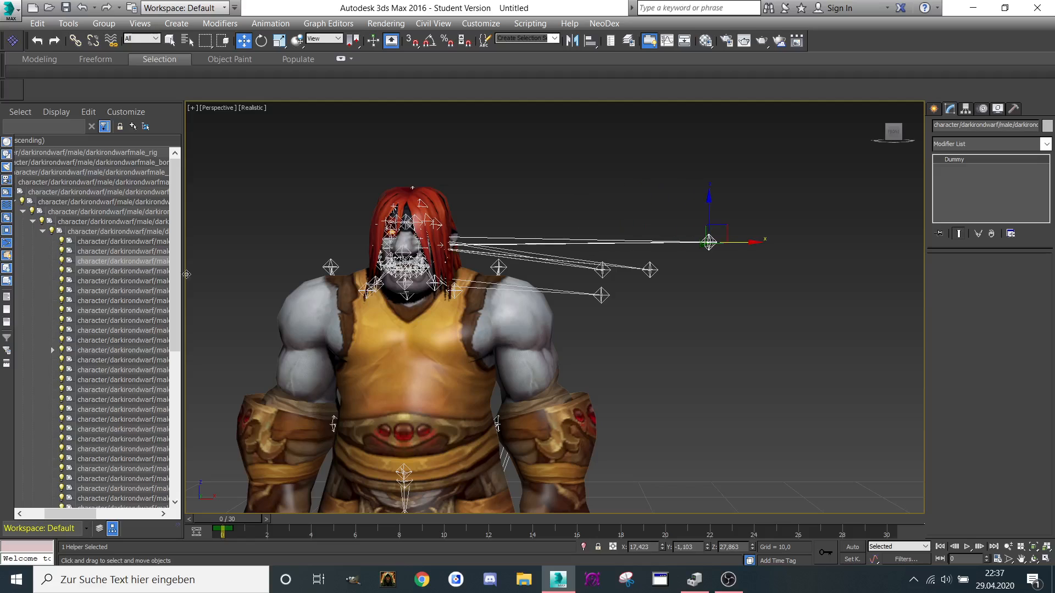
Step: Move the fourth, fifth and sixth head helpers one by one along X, away from the dwarf
{"action": "left_click", "coordinate": [139, 269]}
{"action": "left_click_drag", "start_coordinate": [483, 199], "coordinate": [749, 197]}
{"action": "left_click", "coordinate": [132, 280]}
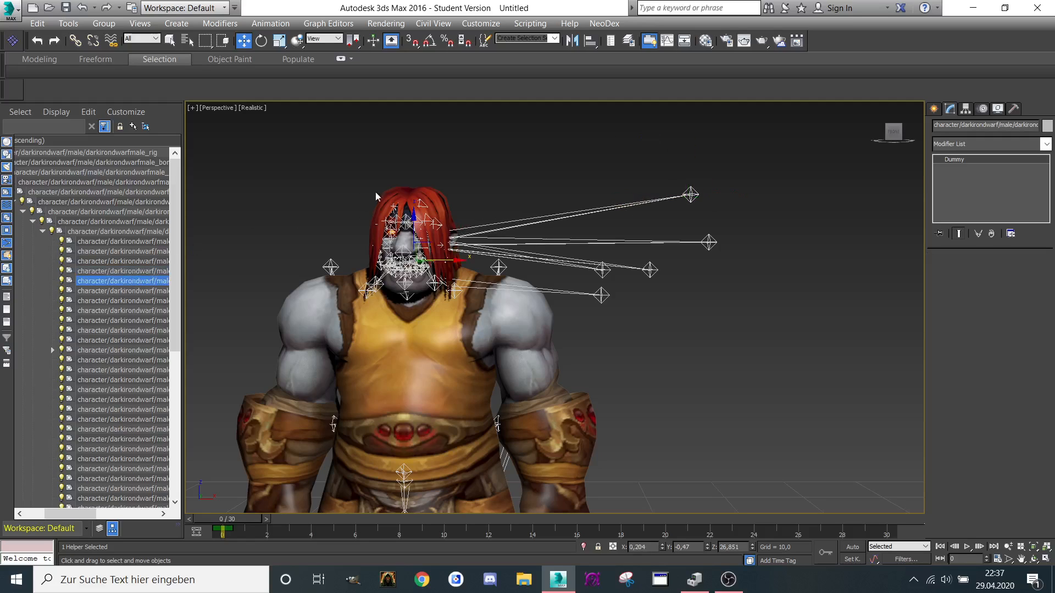
{"action": "left_click_drag", "start_coordinate": [440, 259], "coordinate": [729, 260]}
{"action": "left_click", "coordinate": [105, 291]}
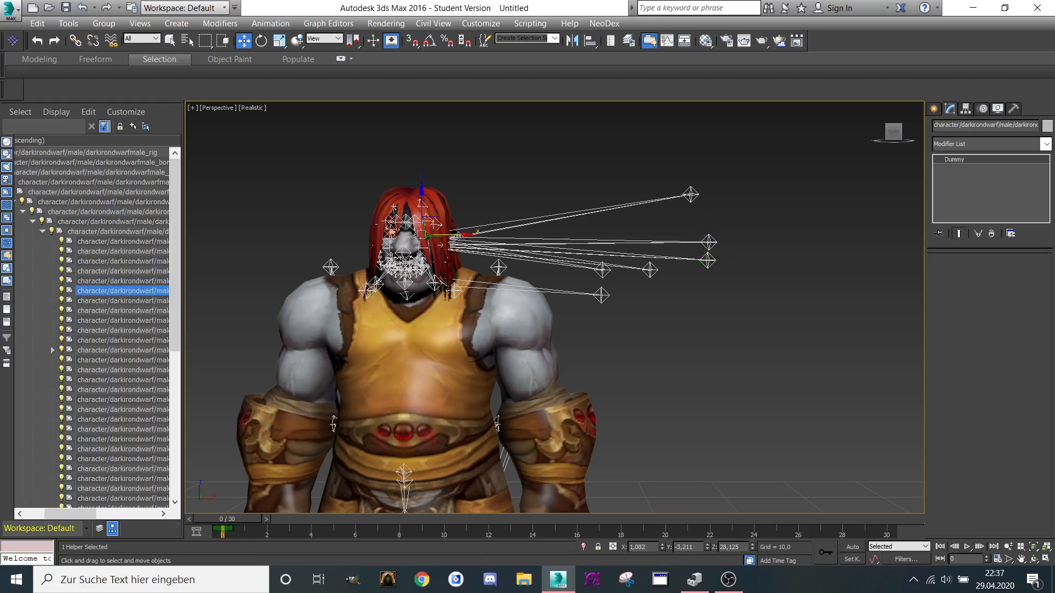
{"action": "left_click_drag", "start_coordinate": [458, 236], "coordinate": [810, 235]}
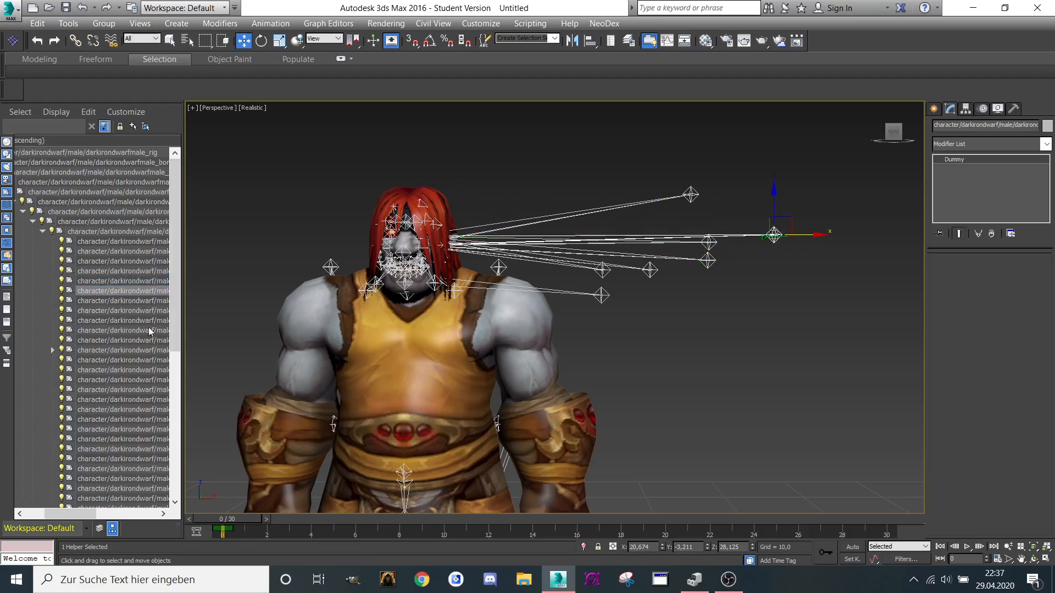
Step: Try to move the seventh head helper along X away from the face, and undo the move
{"action": "left_click", "coordinate": [101, 300]}
{"action": "left_click_drag", "start_coordinate": [446, 238], "coordinate": [622, 238]}
{"action": "scroll", "coordinate": [329, 233], "scroll_direction": "up", "scroll_amount": 5}
{"action": "mouse_move", "coordinate": [331, 233]}
{"action": "middle_mouse_down"}
{"action": "mouse_move", "coordinate": [263, 219]}
{"action": "mouse_move", "coordinate": [328, 225]}
{"action": "middle_mouse_up"}
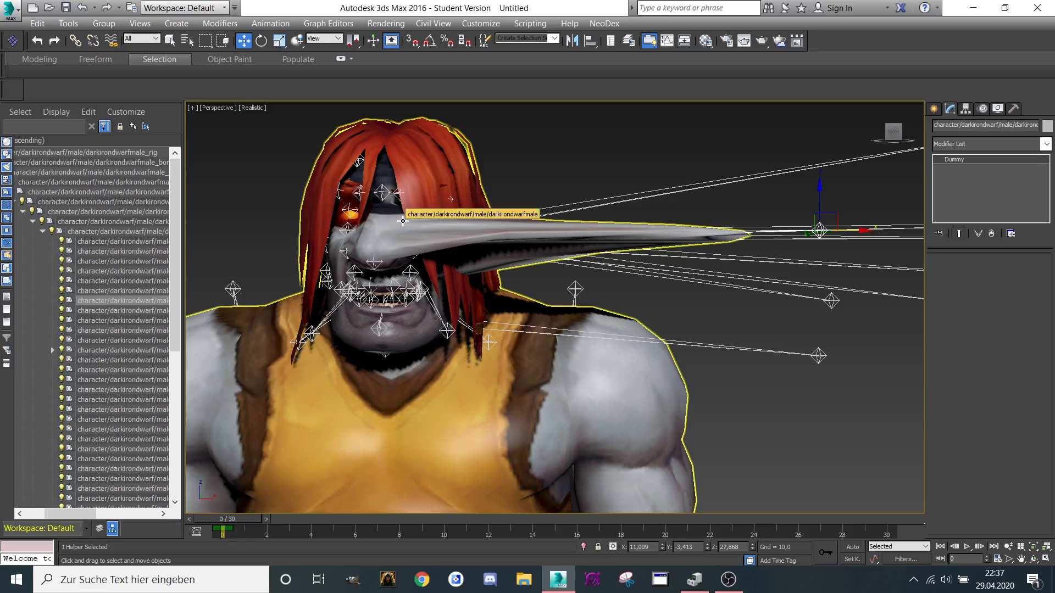
{"action": "key", "text": "ctrl+z"}
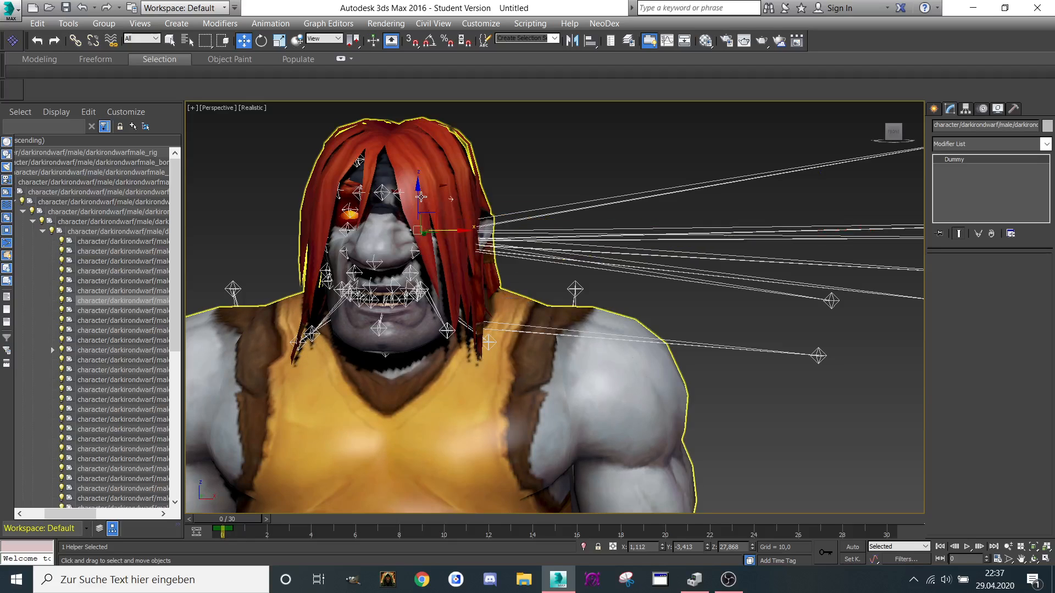
Step: Move the eighth head helper, beside the jaw, along X to about 18.8
{"action": "left_click", "coordinate": [165, 311]}
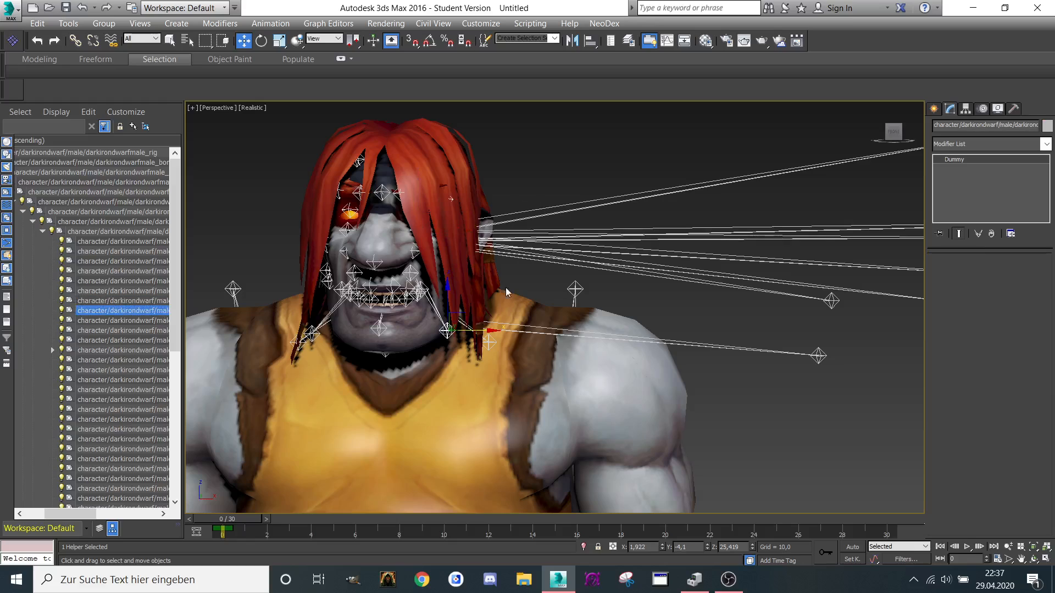
{"action": "scroll", "coordinate": [506, 292], "scroll_direction": "down", "scroll_amount": 4}
{"action": "left_click_drag", "start_coordinate": [497, 327], "coordinate": [806, 326]}
{"action": "scroll", "coordinate": [371, 297], "scroll_direction": "up", "scroll_amount": 6}
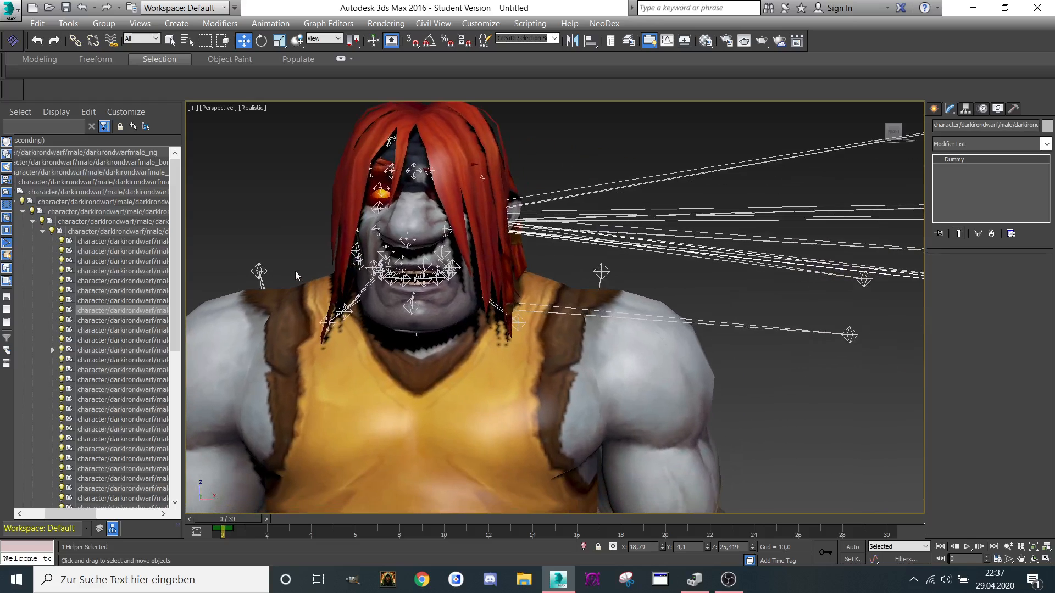
Step: Try moving the ninth and tenth head helpers away from the face one at a time, undoing each move
{"action": "left_click", "coordinate": [93, 321]}
{"action": "scroll", "coordinate": [443, 255], "scroll_direction": "down", "scroll_amount": 5}
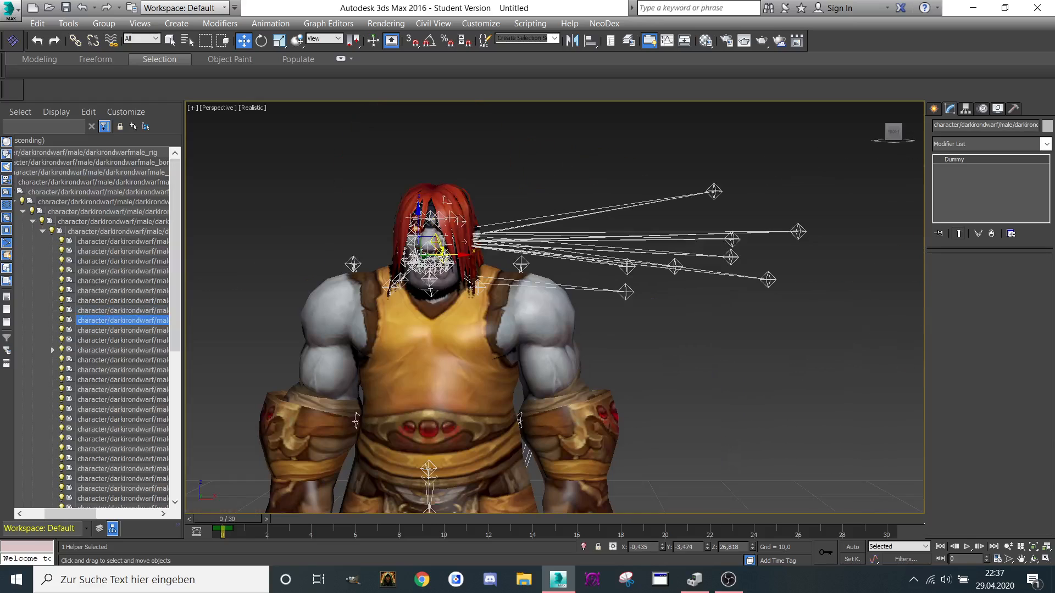
{"action": "scroll", "coordinate": [443, 255], "scroll_direction": "up", "scroll_amount": 5}
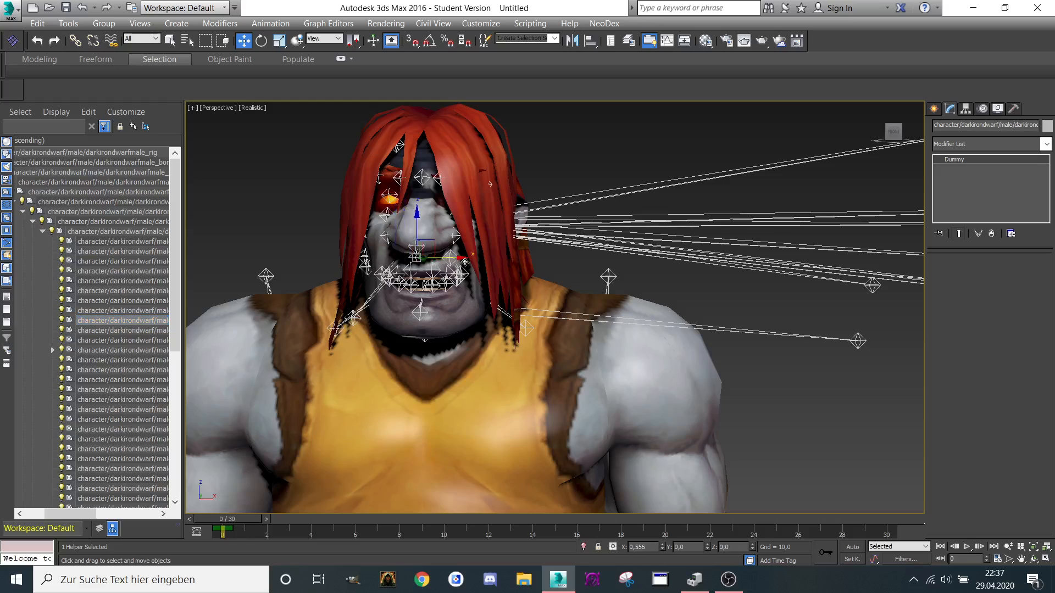
{"action": "left_click_drag", "start_coordinate": [532, 257], "coordinate": [890, 242]}
{"action": "key", "text": "ctrl+z"}
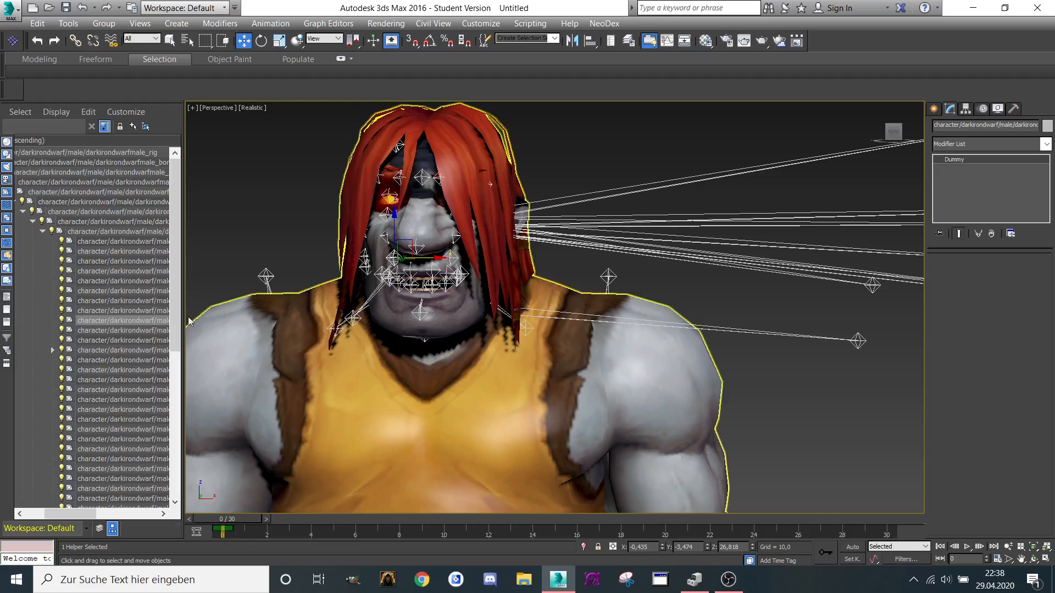
{"action": "left_click", "coordinate": [160, 330]}
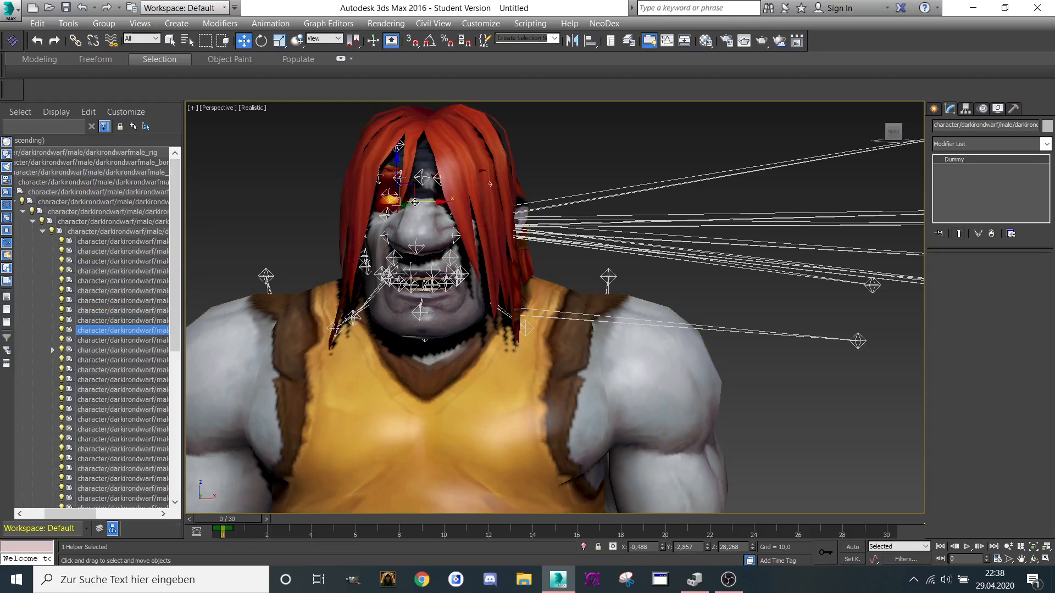
{"action": "left_click_drag", "start_coordinate": [420, 201], "coordinate": [702, 194]}
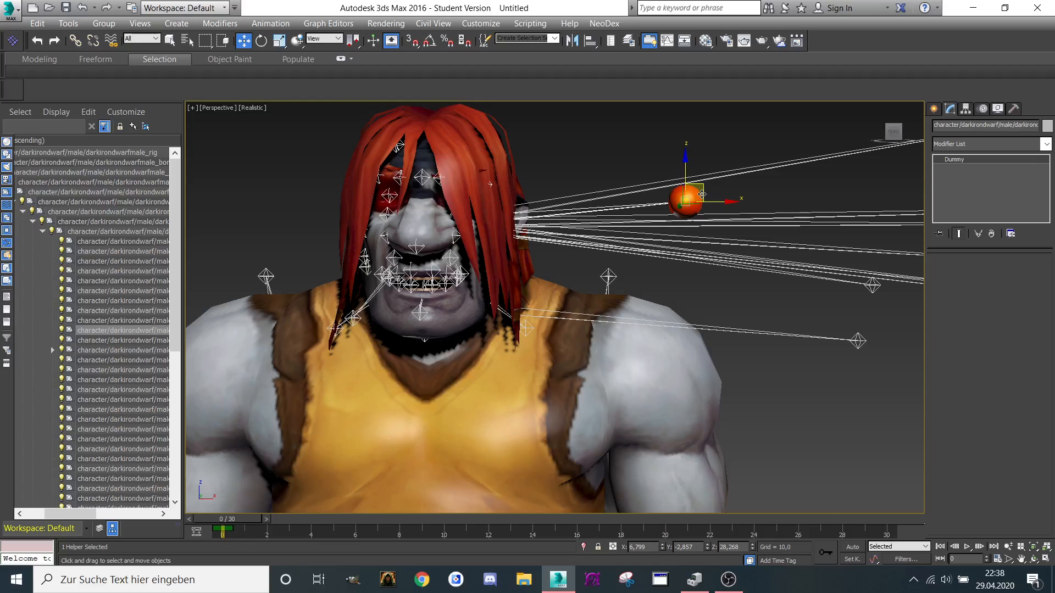
{"action": "key", "text": "ctrl+z"}
Step: Move the eleventh head helper along X away from the dwarf, and select the expandable helper below it
{"action": "left_click", "coordinate": [103, 340]}
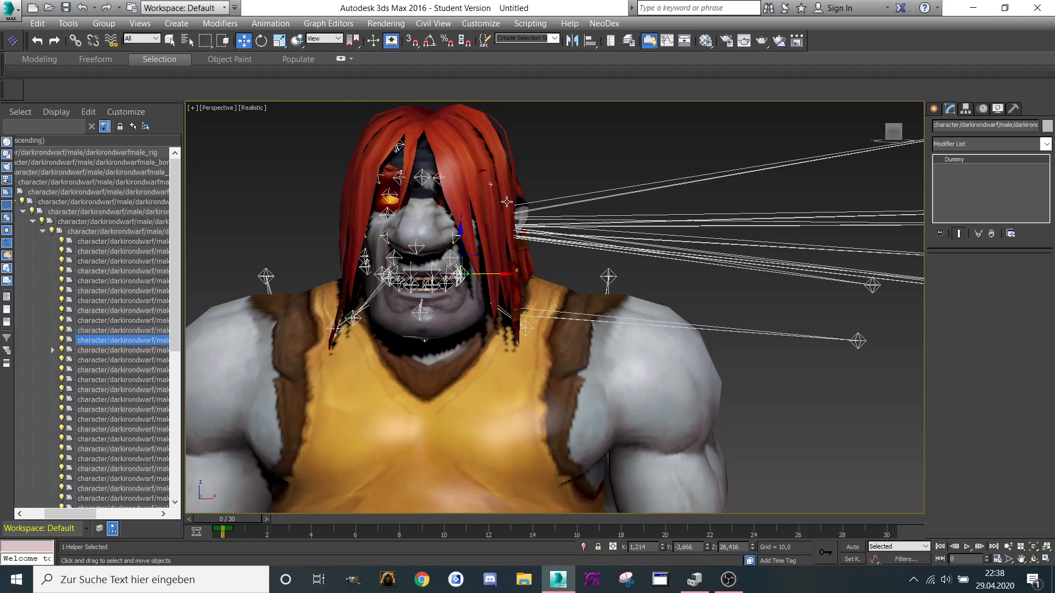
{"action": "left_click_drag", "start_coordinate": [482, 273], "coordinate": [902, 273]}
{"action": "left_click", "coordinate": [91, 354]}
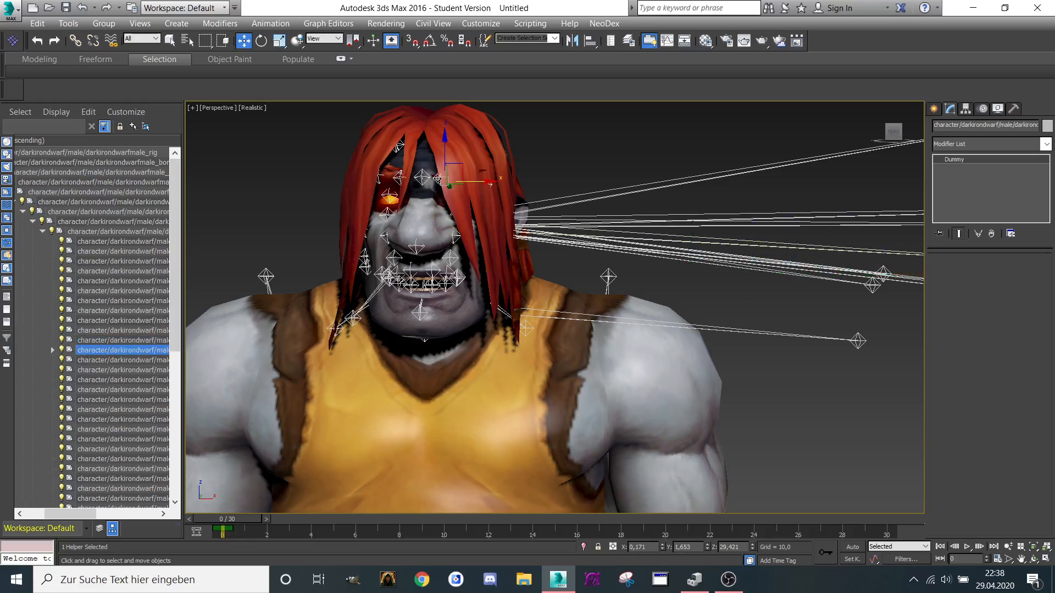
Step: Move the expandable twelfth head helper along X away from the face, and try the same move on the thirteenth, undoing it
{"action": "left_click_drag", "start_coordinate": [541, 184], "coordinate": [769, 241]}
{"action": "left_click", "coordinate": [128, 362]}
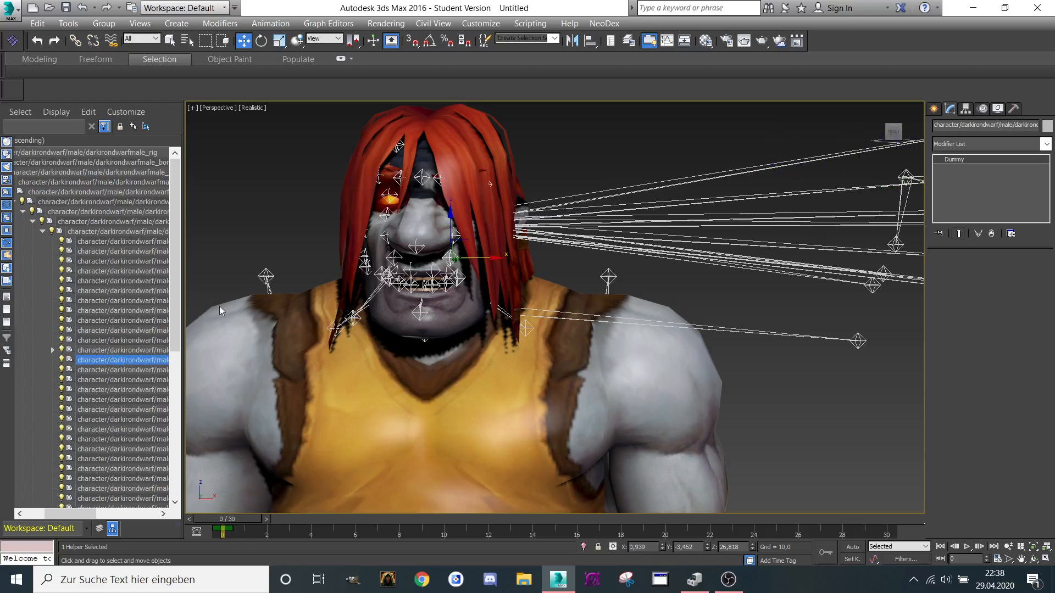
{"action": "scroll", "coordinate": [330, 247], "scroll_direction": "down", "scroll_amount": 5}
{"action": "left_click_drag", "start_coordinate": [441, 245], "coordinate": [659, 242]}
{"action": "key", "text": "ctrl+z"}
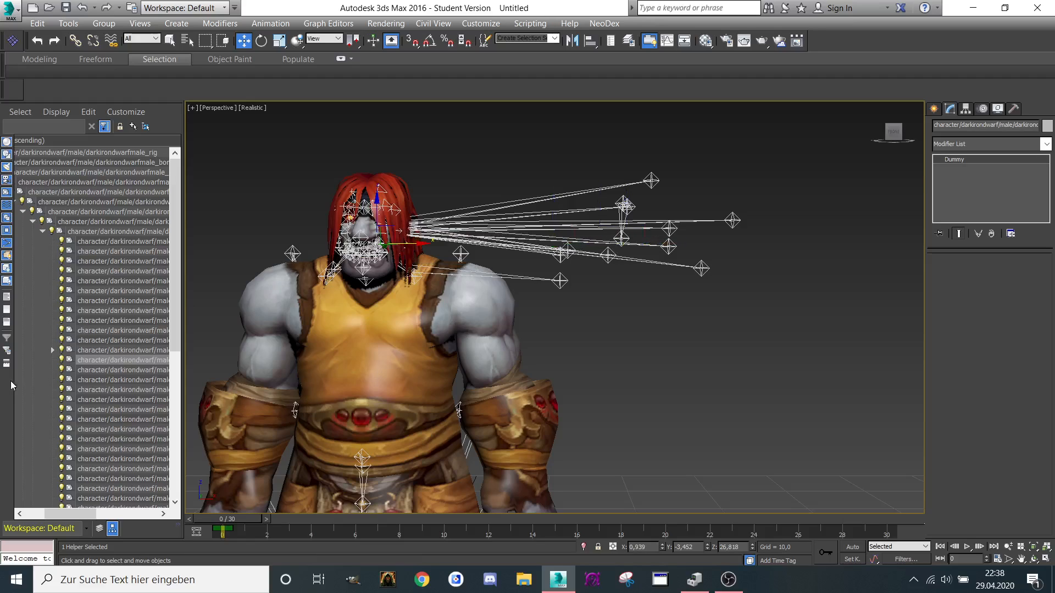
Step: Try moving the fourteenth and fifteenth head helpers along X away from the mouth one at a time, undoing each move
{"action": "left_click", "coordinate": [74, 368]}
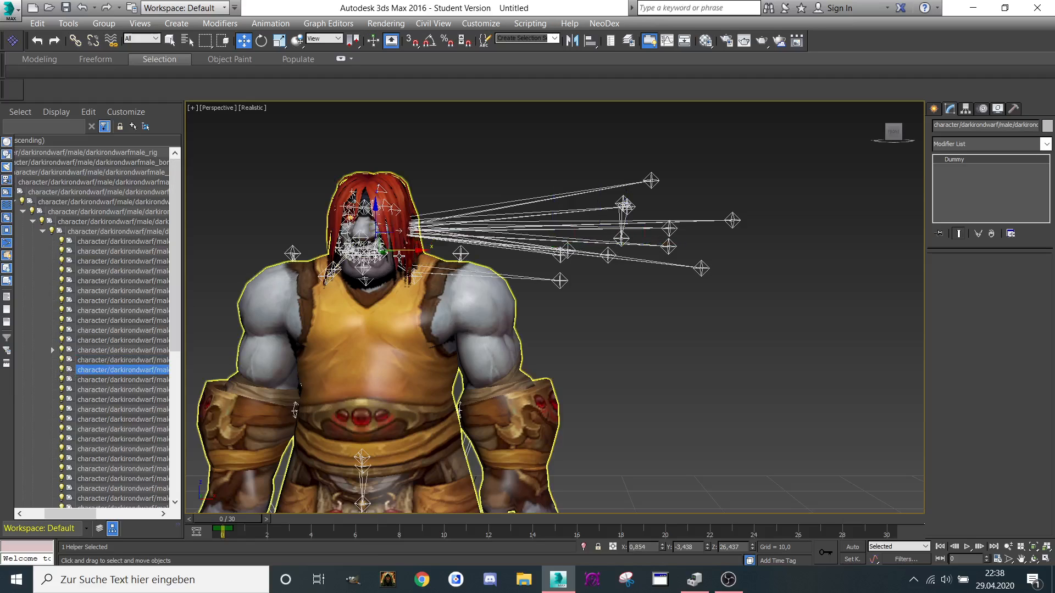
{"action": "left_click_drag", "start_coordinate": [401, 251], "coordinate": [547, 242]}
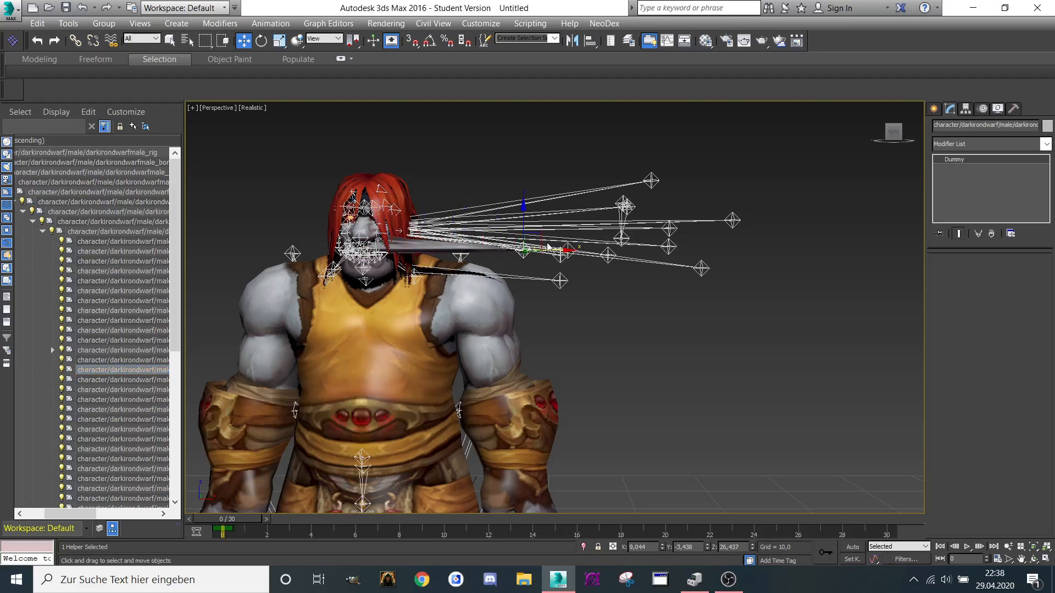
{"action": "key", "text": "ctrl+z"}
{"action": "left_click", "coordinate": [82, 381]}
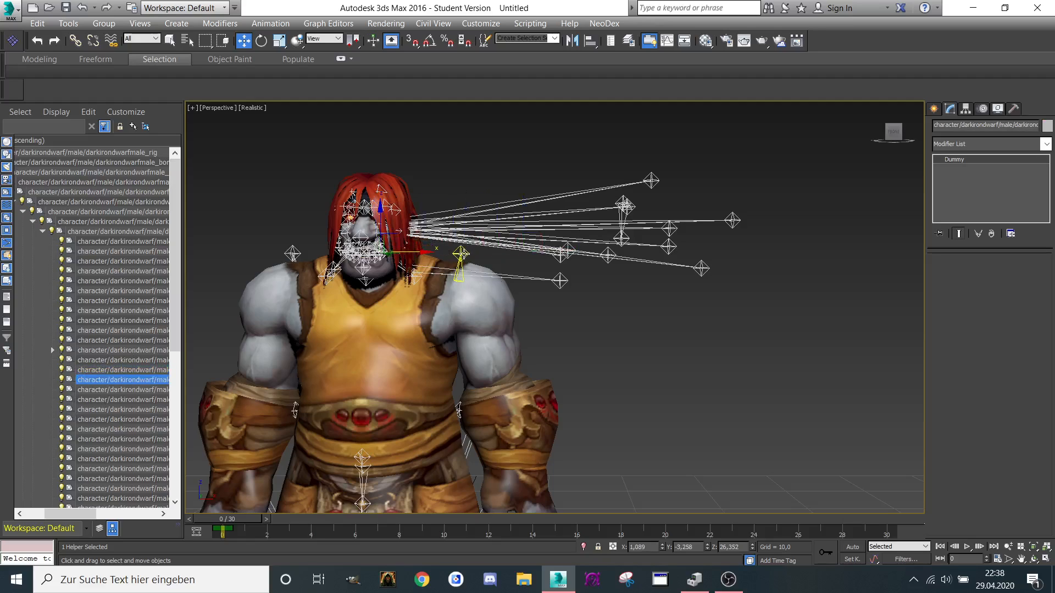
{"action": "left_click_drag", "start_coordinate": [401, 250], "coordinate": [587, 243]}
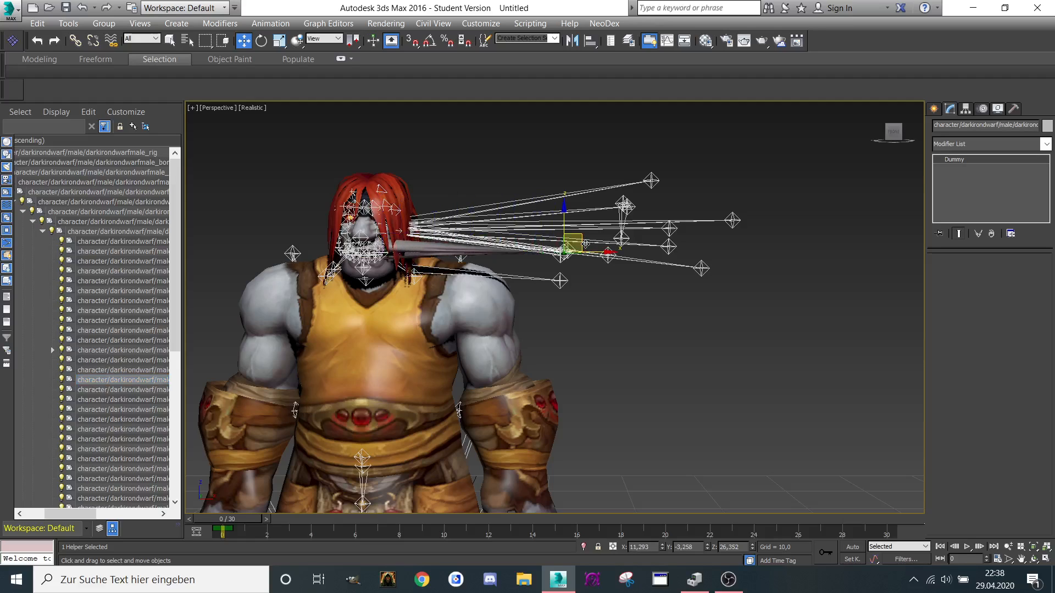
{"action": "key", "text": "ctrl+z"}
Step: Try moving the sixteenth and seventeenth head helpers, at the mouth and cheek, along X one at a time, undoing each move
{"action": "left_click", "coordinate": [110, 390]}
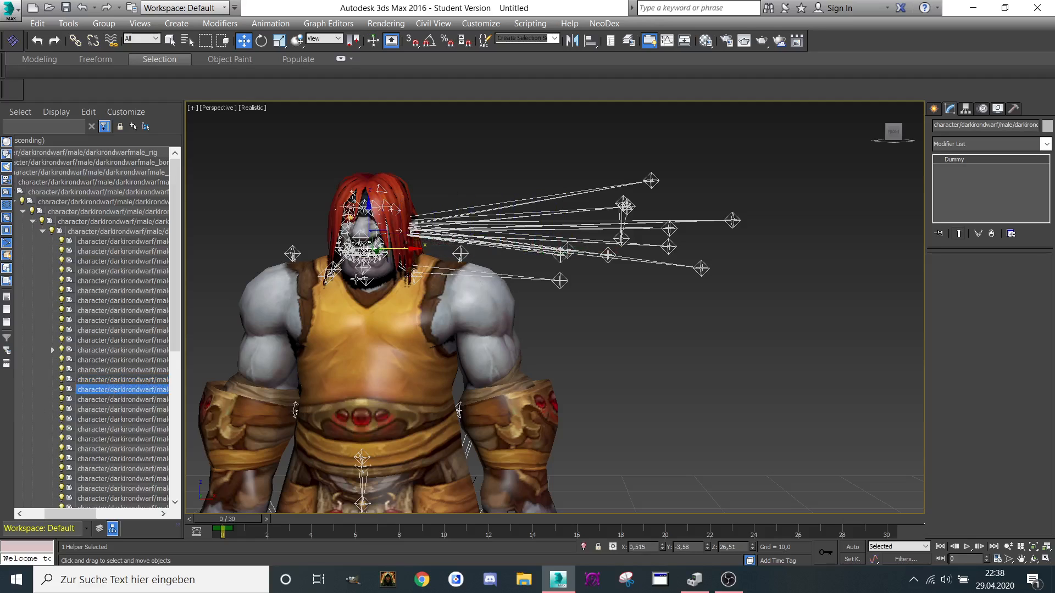
{"action": "left_click_drag", "start_coordinate": [397, 250], "coordinate": [617, 250]}
{"action": "key", "text": "ctrl+z"}
{"action": "left_click", "coordinate": [76, 400]}
{"action": "scroll", "coordinate": [316, 275], "scroll_direction": "up", "scroll_amount": 5}
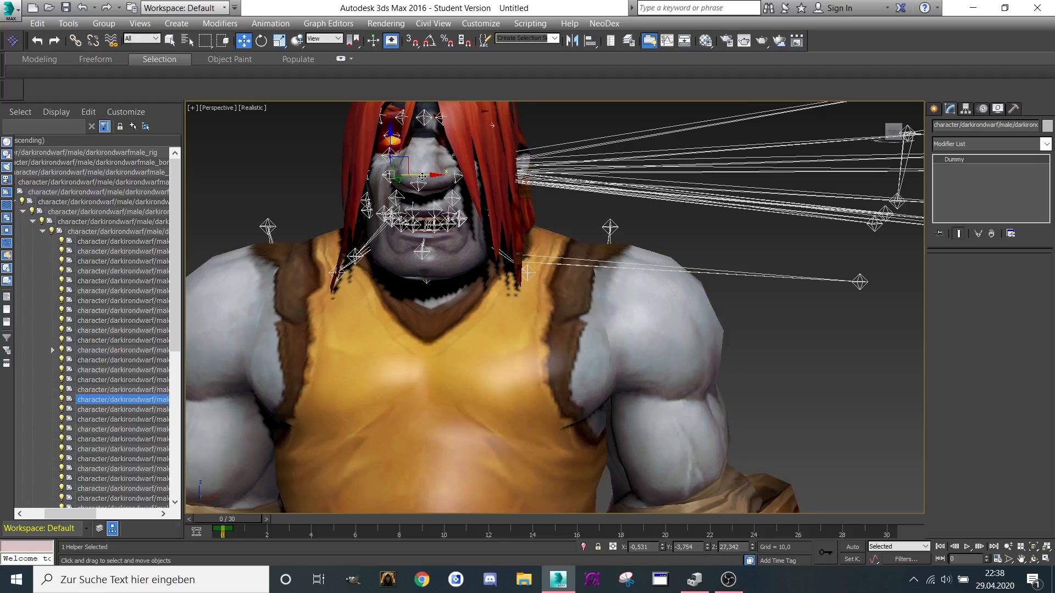
{"action": "left_click_drag", "start_coordinate": [421, 176], "coordinate": [775, 176]}
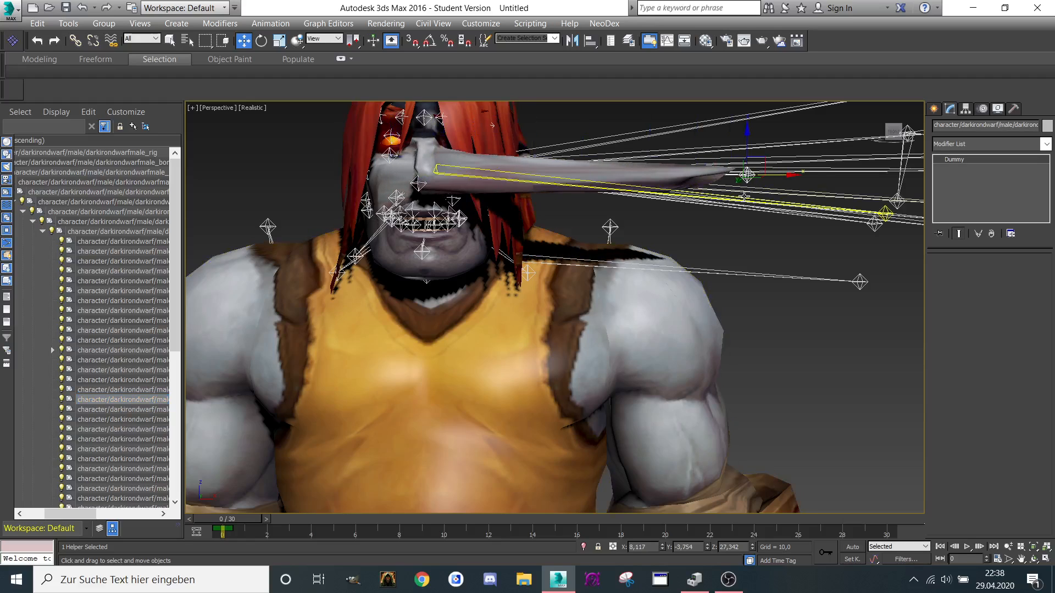
{"action": "key", "text": "ctrl+z"}
Step: Try moving the eighteenth head helper at the cheek and the nineteenth at the outer brow along X, undoing each move
{"action": "left_click", "coordinate": [82, 410]}
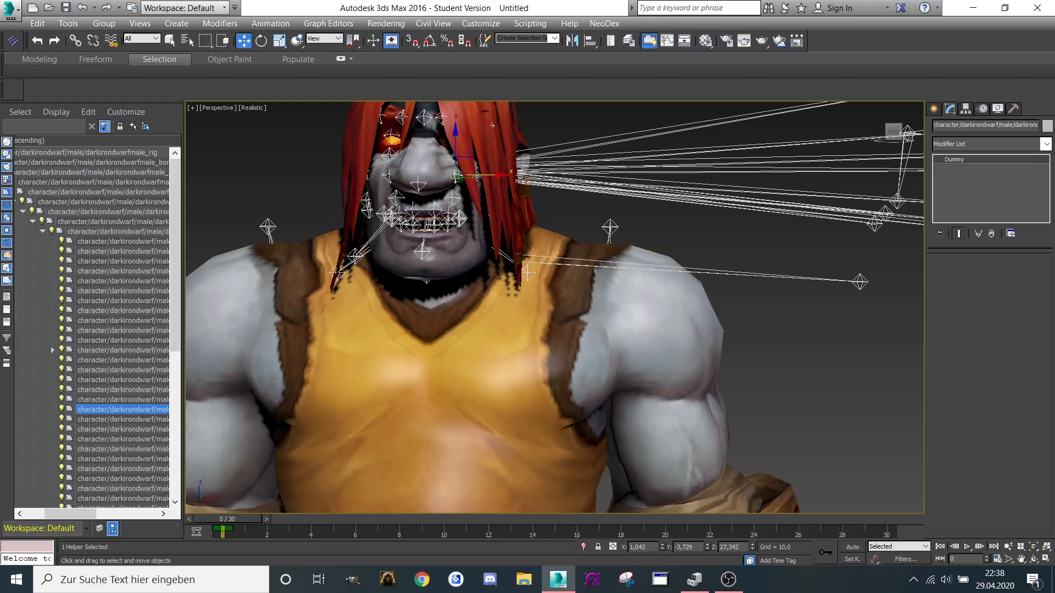
{"action": "left_click_drag", "start_coordinate": [473, 177], "coordinate": [687, 190]}
{"action": "key", "text": "ctrl+z"}
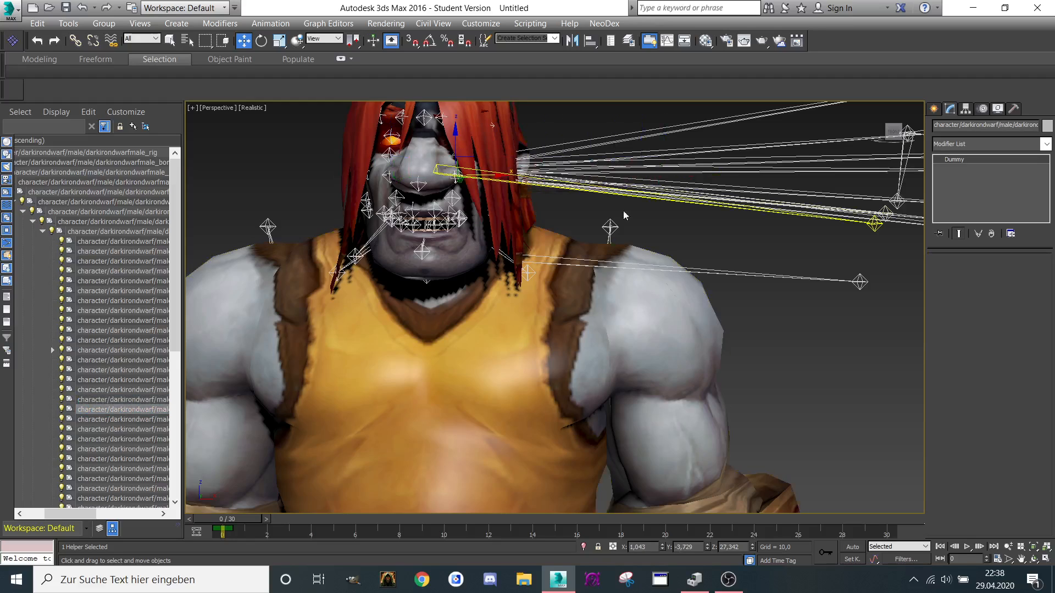
{"action": "left_click", "coordinate": [96, 419]}
{"action": "middle_click_drag", "start_coordinate": [407, 138], "coordinate": [404, 177]}
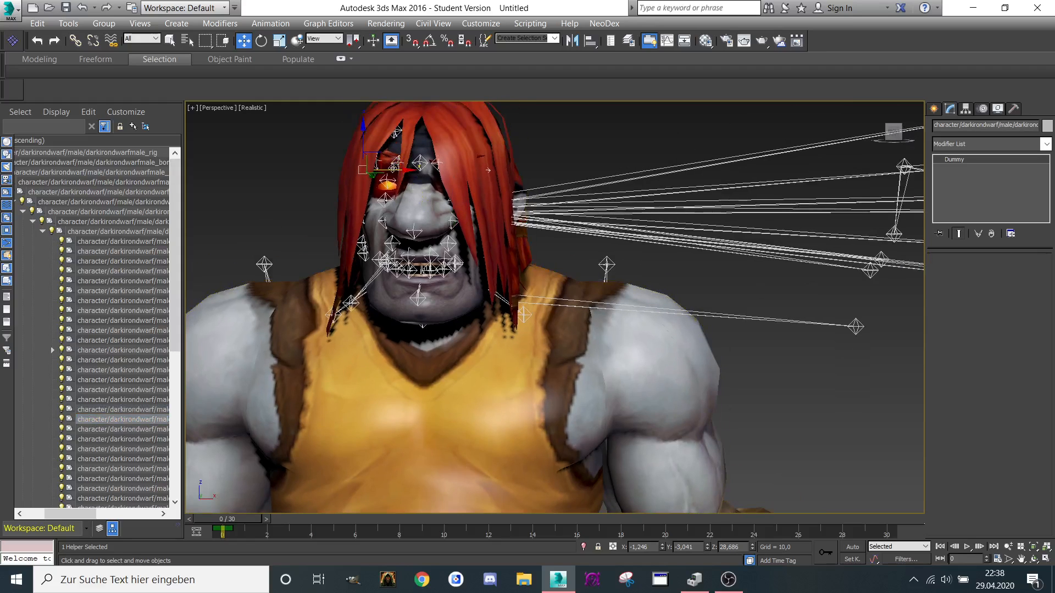
{"action": "left_click_drag", "start_coordinate": [393, 167], "coordinate": [778, 180]}
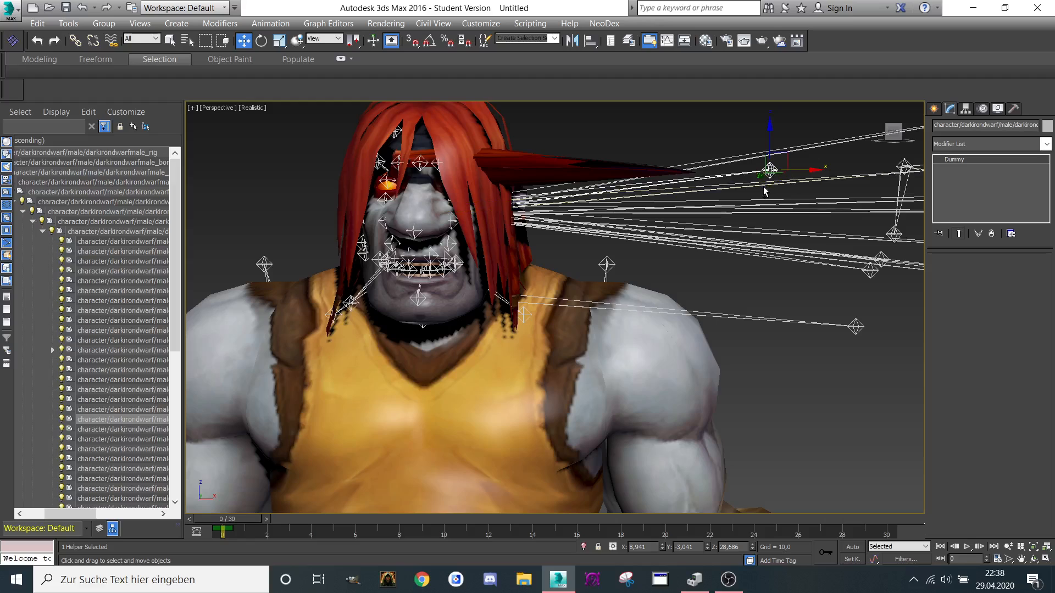
{"action": "key", "text": "ctrl+z"}
Step: Try moving the twentieth and twenty-first head helpers along X away from the brow one at a time, undoing each move
{"action": "left_click", "coordinate": [108, 429]}
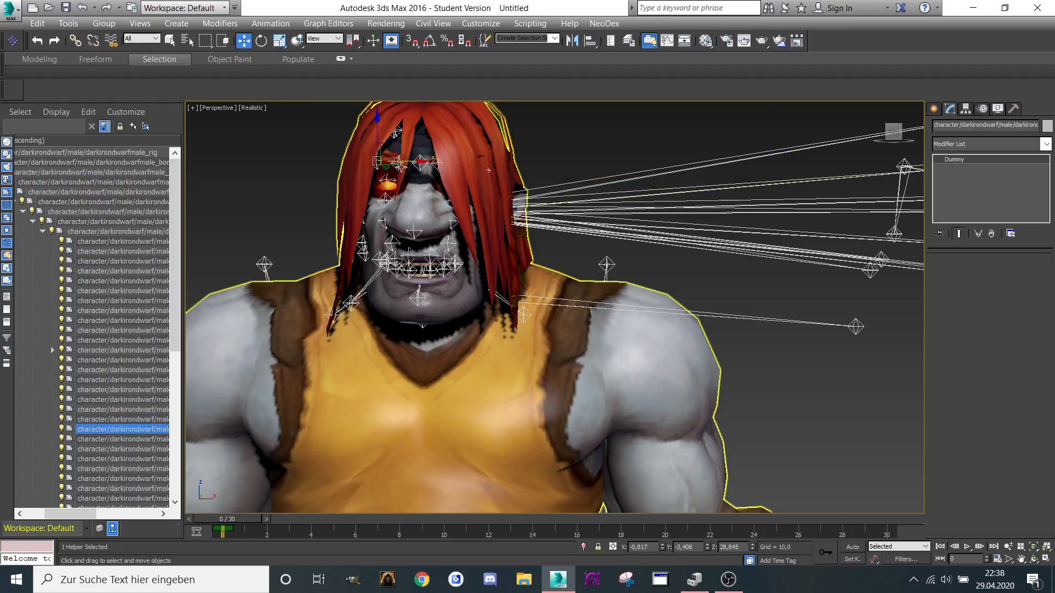
{"action": "left_click_drag", "start_coordinate": [439, 162], "coordinate": [667, 163]}
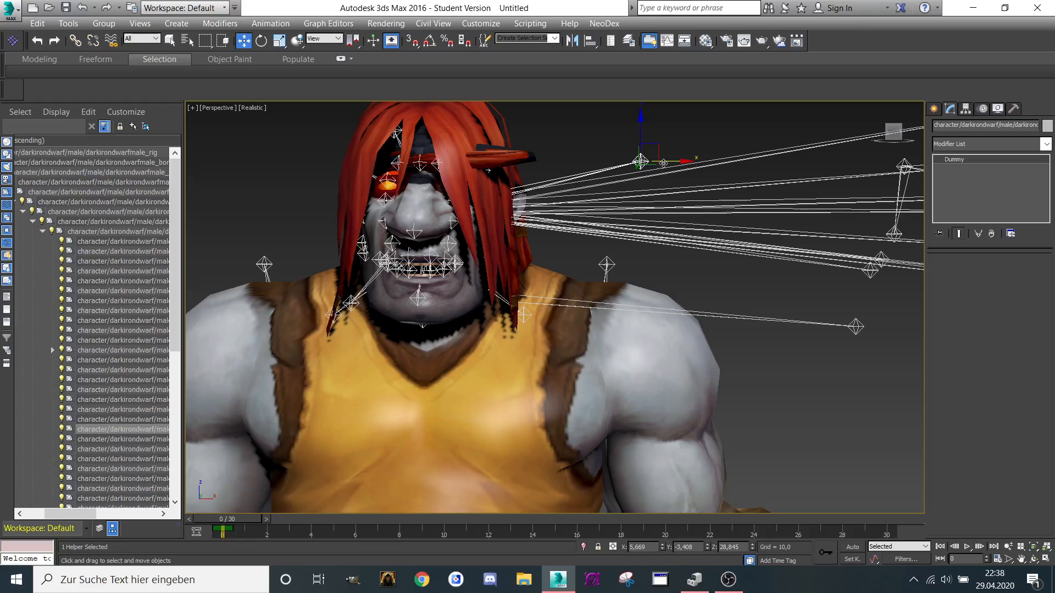
{"action": "key", "text": "ctrl+z"}
{"action": "left_click", "coordinate": [111, 439]}
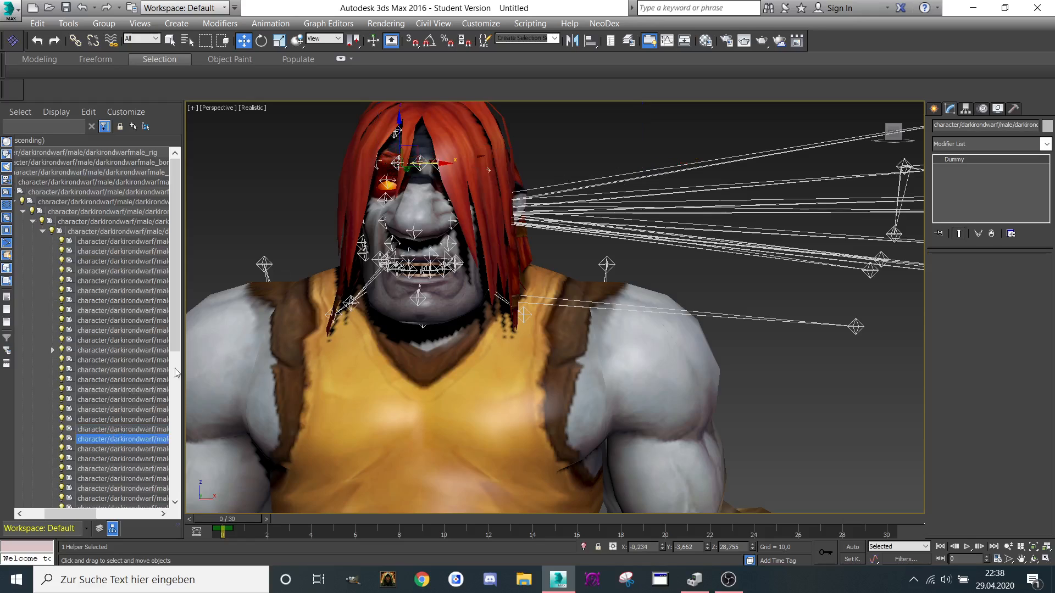
{"action": "left_click_drag", "start_coordinate": [448, 163], "coordinate": [654, 164]}
{"action": "key", "text": "ctrl+z"}
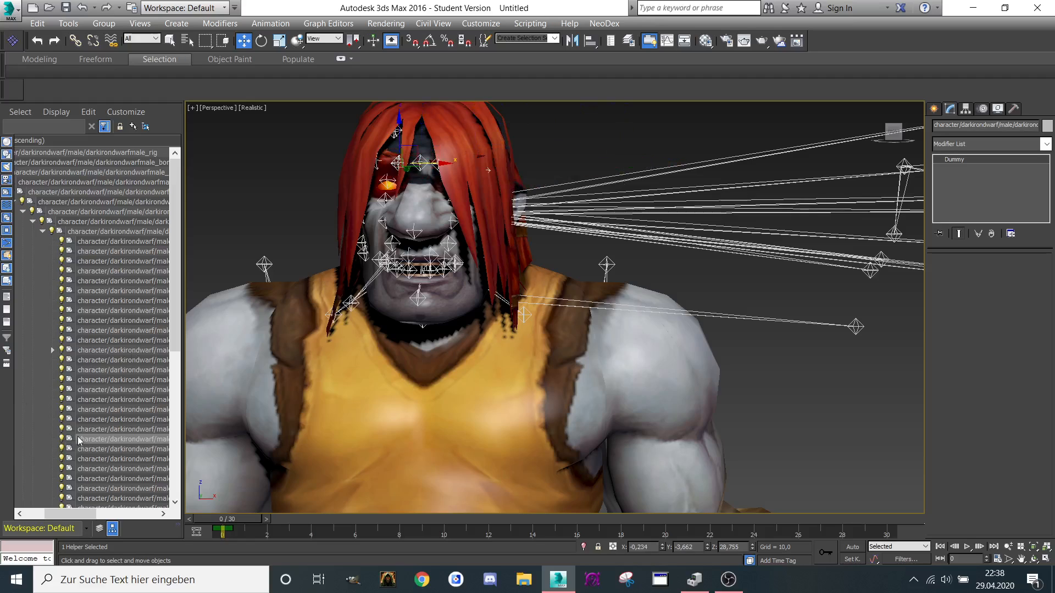
Step: Try to move the twenty-second head helper along X away from the forehead, and undo the move
{"action": "left_click", "coordinate": [86, 449]}
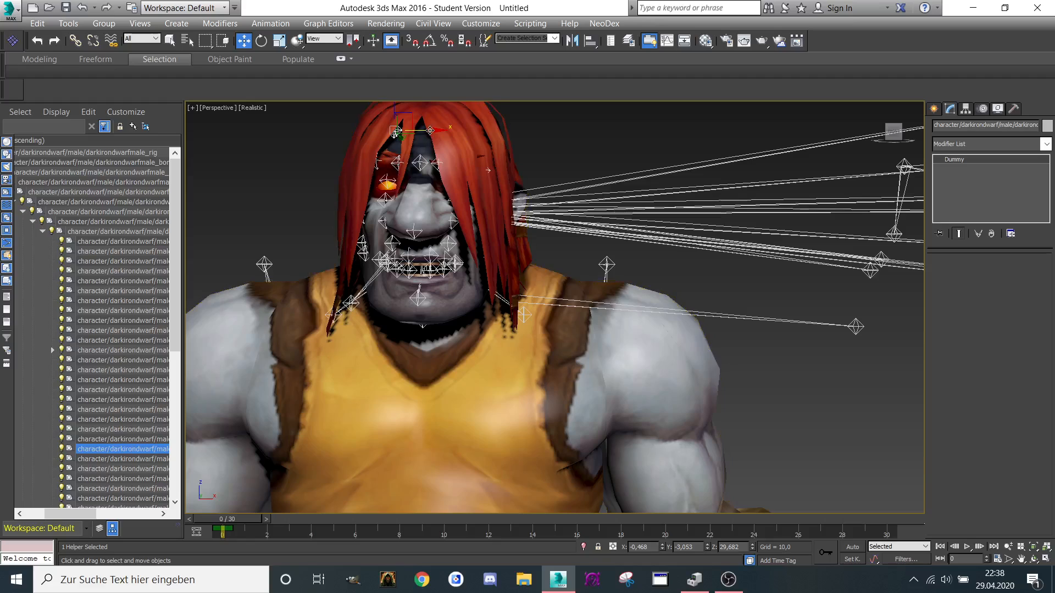
{"action": "left_click_drag", "start_coordinate": [465, 132], "coordinate": [652, 151]}
{"action": "key", "text": "ctrl+z"}
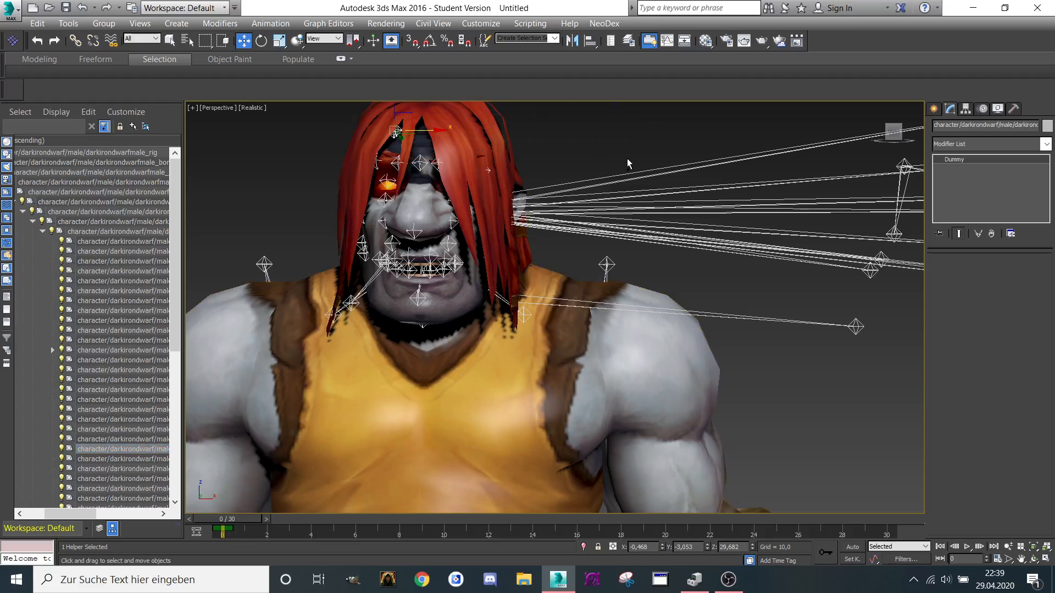
Step: Move the twenty-third head helper, beside the cheek under the hair, along X to about 11.2
{"action": "left_click", "coordinate": [102, 458]}
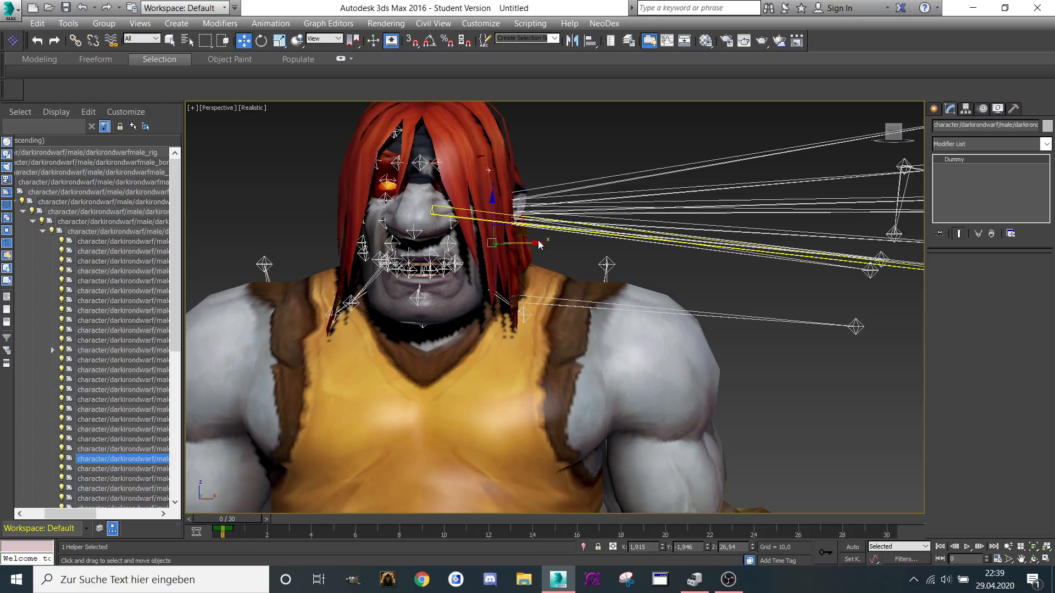
{"action": "left_click_drag", "start_coordinate": [534, 246], "coordinate": [882, 240]}
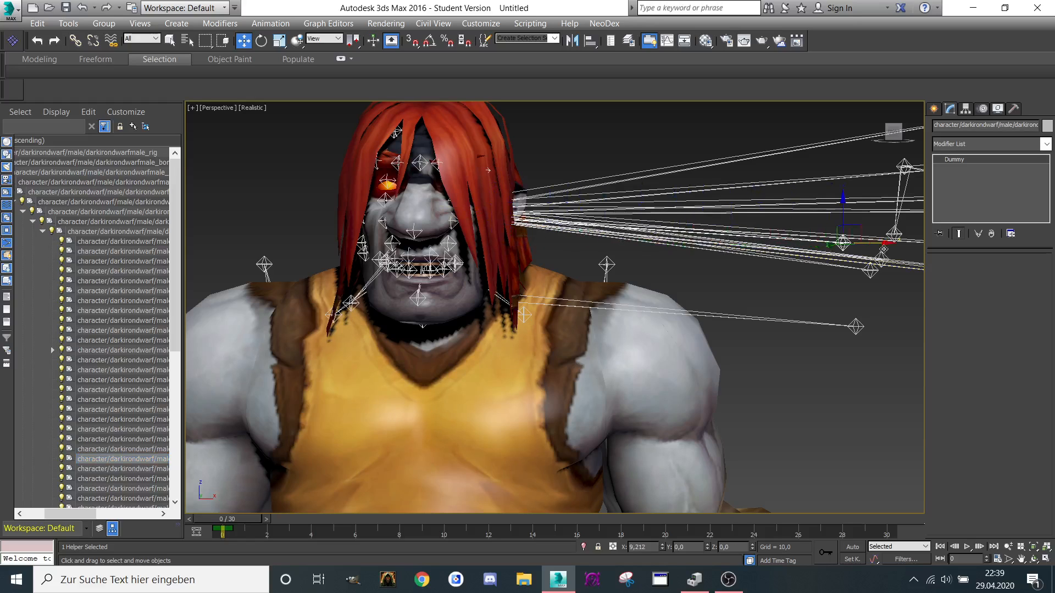
{"action": "scroll", "coordinate": [771, 262], "scroll_direction": "down", "scroll_amount": 5}
{"action": "scroll", "coordinate": [714, 255], "scroll_direction": "up", "scroll_amount": 10}
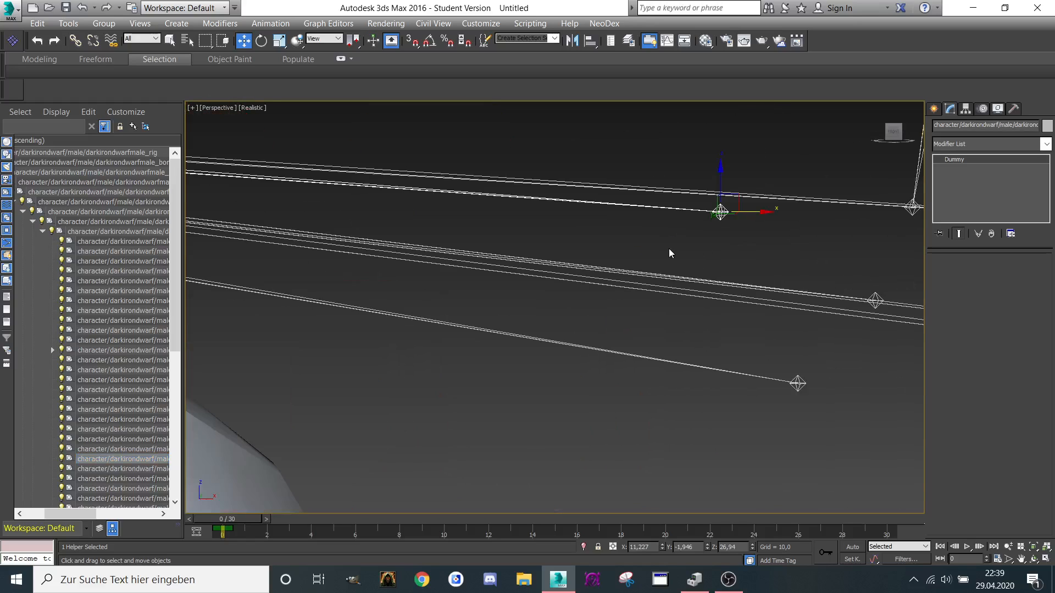
{"action": "scroll", "coordinate": [671, 250], "scroll_direction": "down", "scroll_amount": 8}
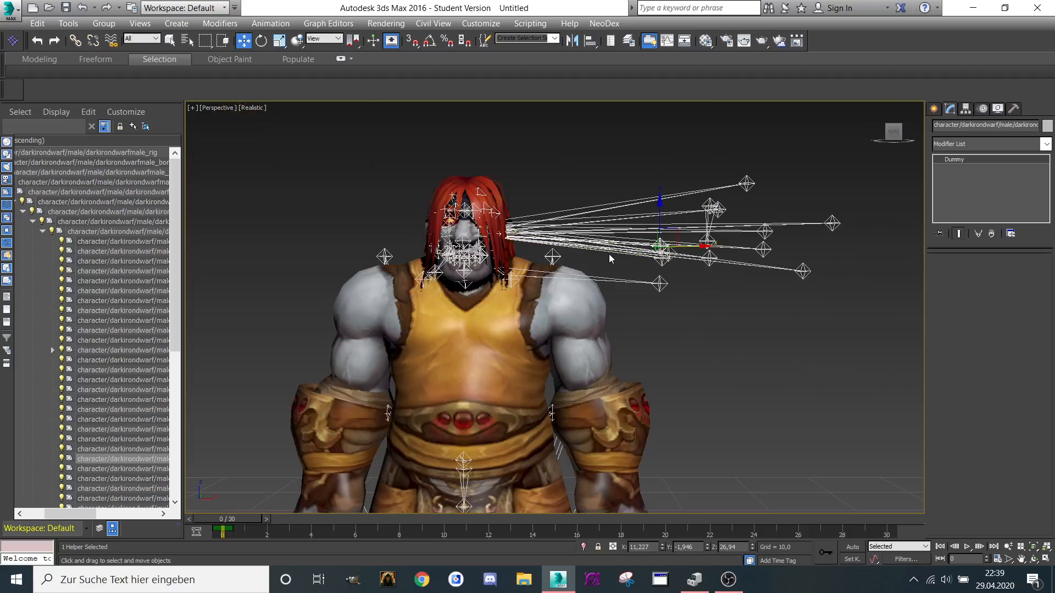
Step: Move the twenty-fourth head helper along X to about 18.2 and the twenty-fifth to about 15.8
{"action": "left_click", "coordinate": [80, 470]}
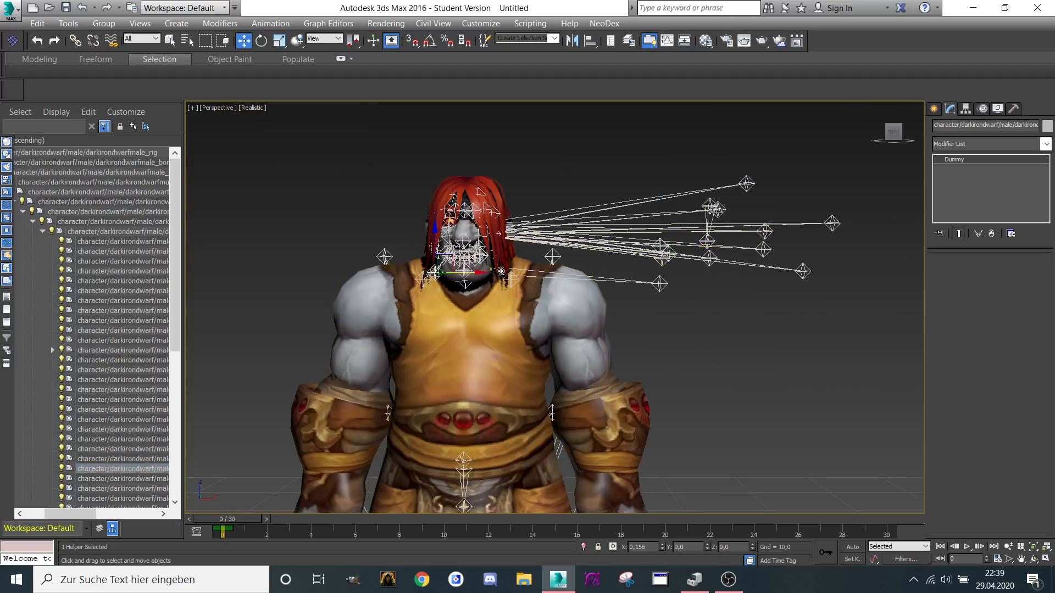
{"action": "left_click_drag", "start_coordinate": [502, 272], "coordinate": [830, 271]}
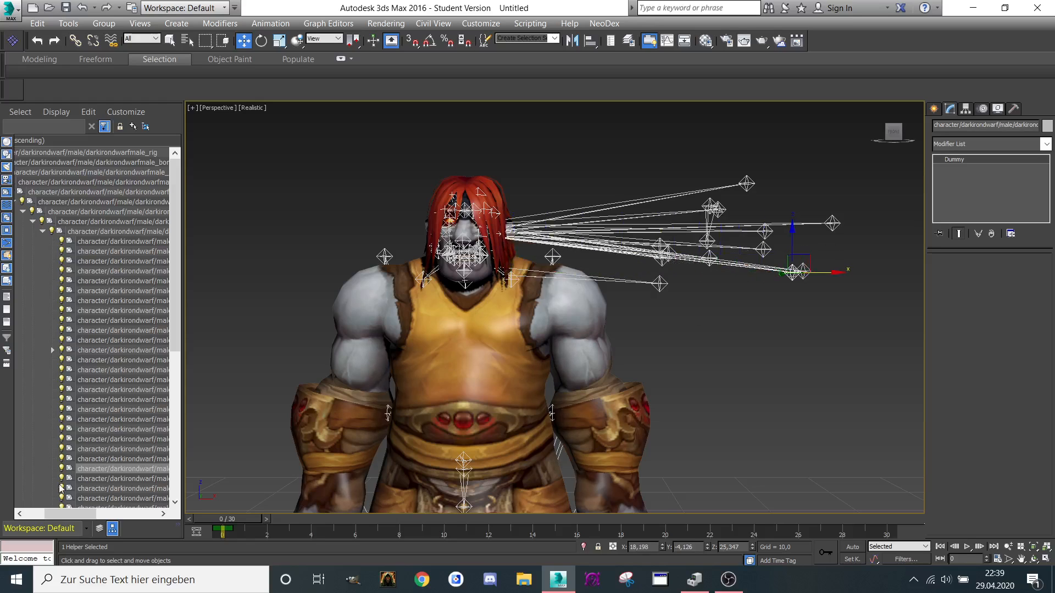
{"action": "left_click", "coordinate": [98, 479]}
{"action": "left_click_drag", "start_coordinate": [461, 254], "coordinate": [641, 254]}
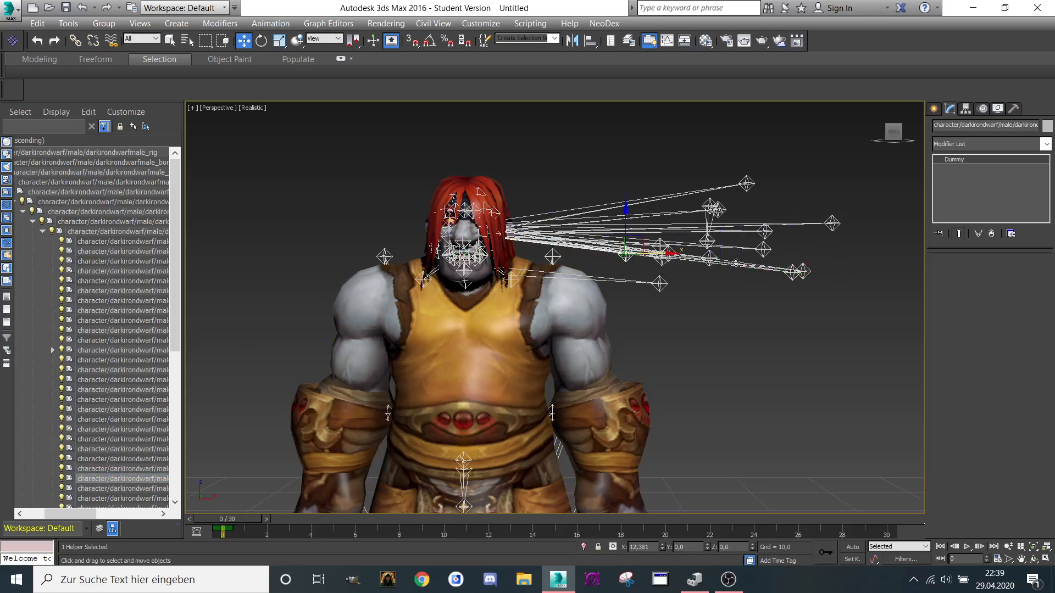
{"action": "left_click_drag", "start_coordinate": [736, 263], "coordinate": [795, 267]}
Step: Try moving the twenty-sixth head helper at the mouth and the twenty-seventh at the eye along X, undoing each move
{"action": "scroll", "coordinate": [145, 484], "scroll_direction": "down", "scroll_amount": 1}
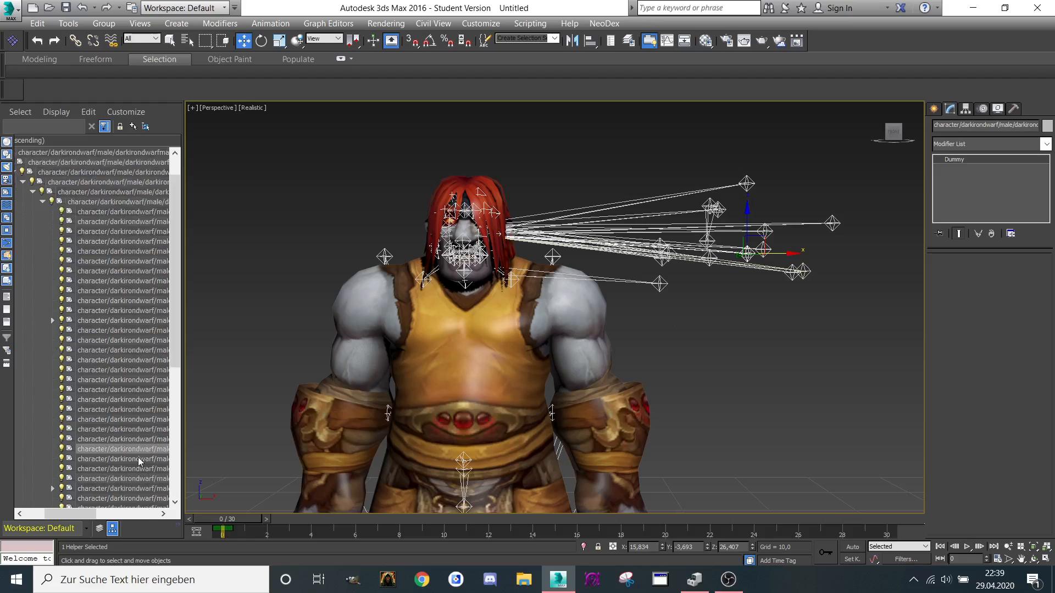
{"action": "left_click", "coordinate": [110, 460]}
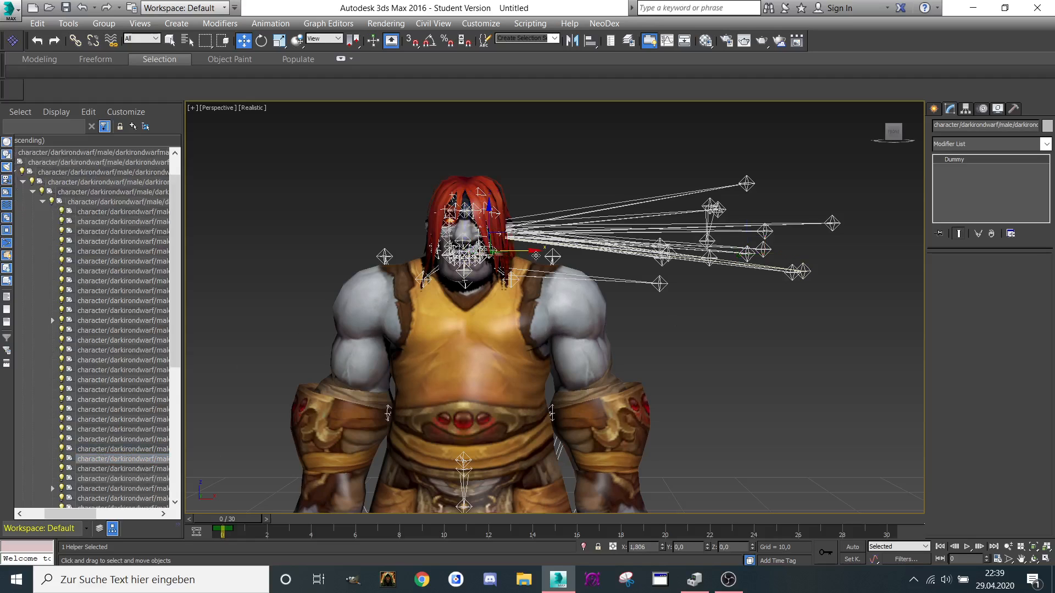
{"action": "left_click_drag", "start_coordinate": [491, 250], "coordinate": [777, 264]}
{"action": "key", "text": "ctrl+z"}
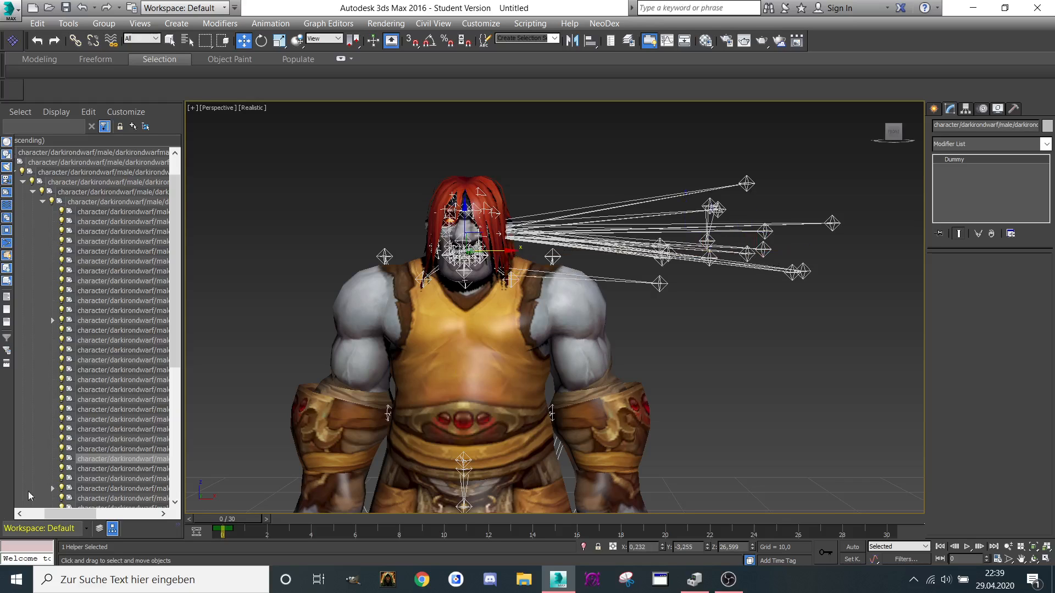
{"action": "left_click", "coordinate": [116, 469]}
{"action": "scroll", "coordinate": [404, 257], "scroll_direction": "up", "scroll_amount": 5}
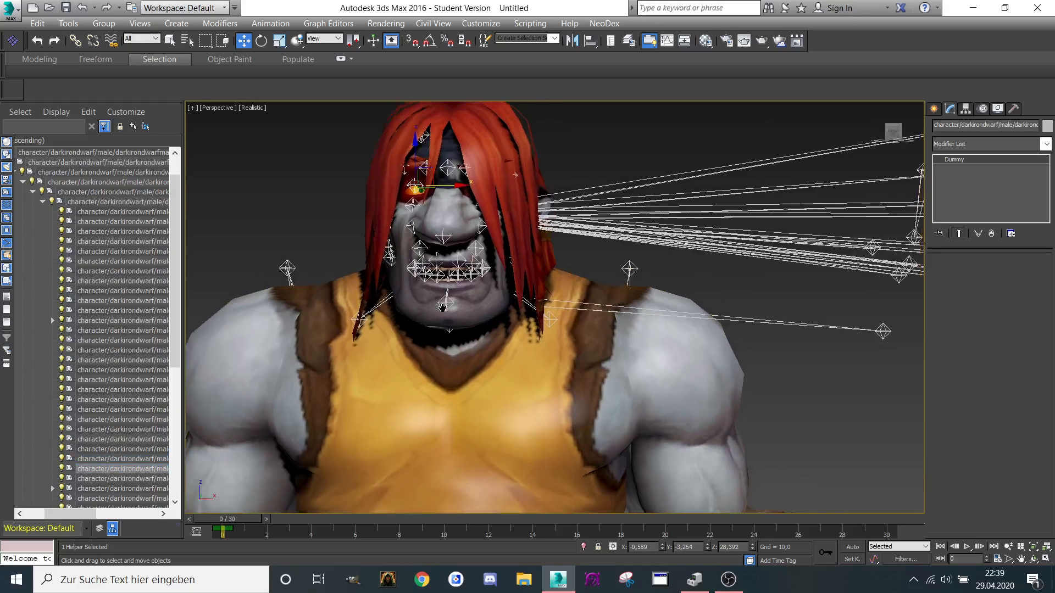
{"action": "left_click_drag", "start_coordinate": [381, 241], "coordinate": [818, 243]}
{"action": "key", "text": "ctrl+z"}
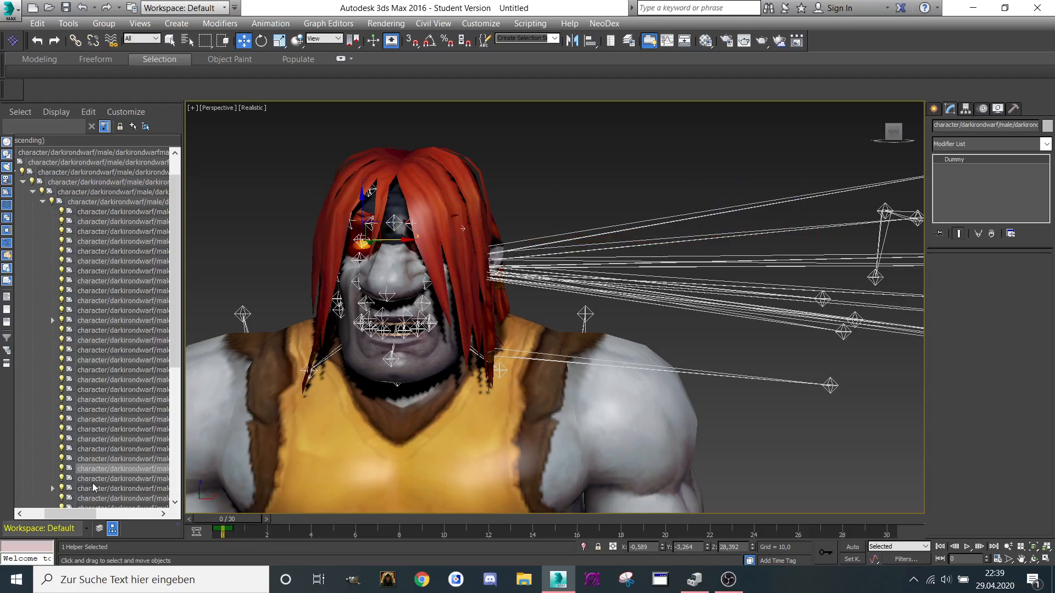
Step: Try to move the twenty-eighth head helper, at the nose, along X away from the face, and undo the move
{"action": "left_click", "coordinate": [93, 482]}
{"action": "left_click_drag", "start_coordinate": [406, 300], "coordinate": [630, 301]}
{"action": "key", "text": "ctrl+z"}
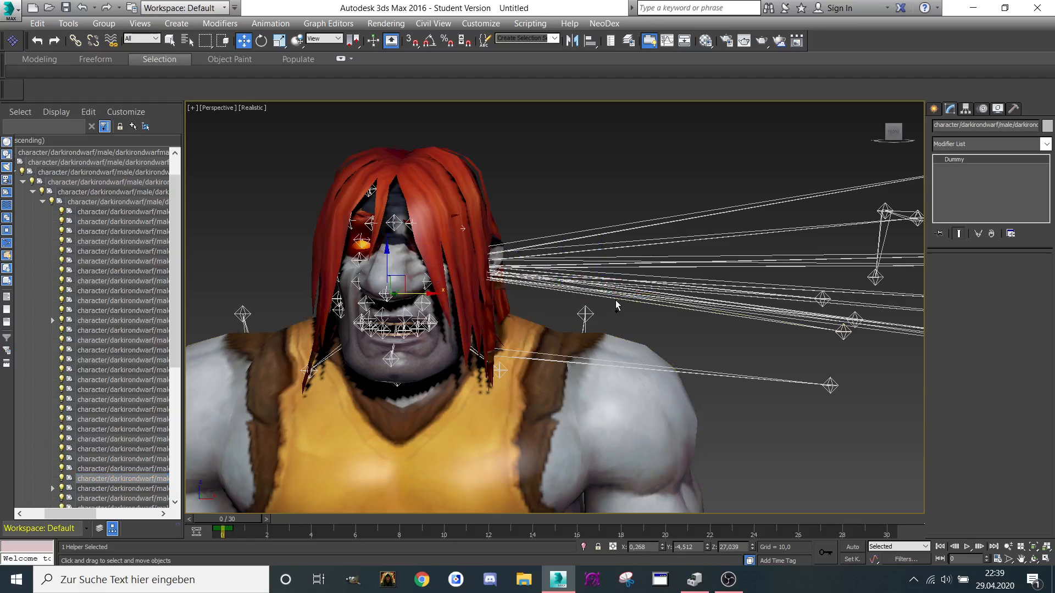
Step: Move the expandable twenty-ninth head helper with its child chain along X to about 14
{"action": "left_click", "coordinate": [85, 488]}
{"action": "left_click_drag", "start_coordinate": [442, 248], "coordinate": [891, 248]}
{"action": "scroll", "coordinate": [890, 250], "scroll_direction": "down", "scroll_amount": 3}
{"action": "middle_click_drag", "start_coordinate": [896, 257], "coordinate": [816, 246]}
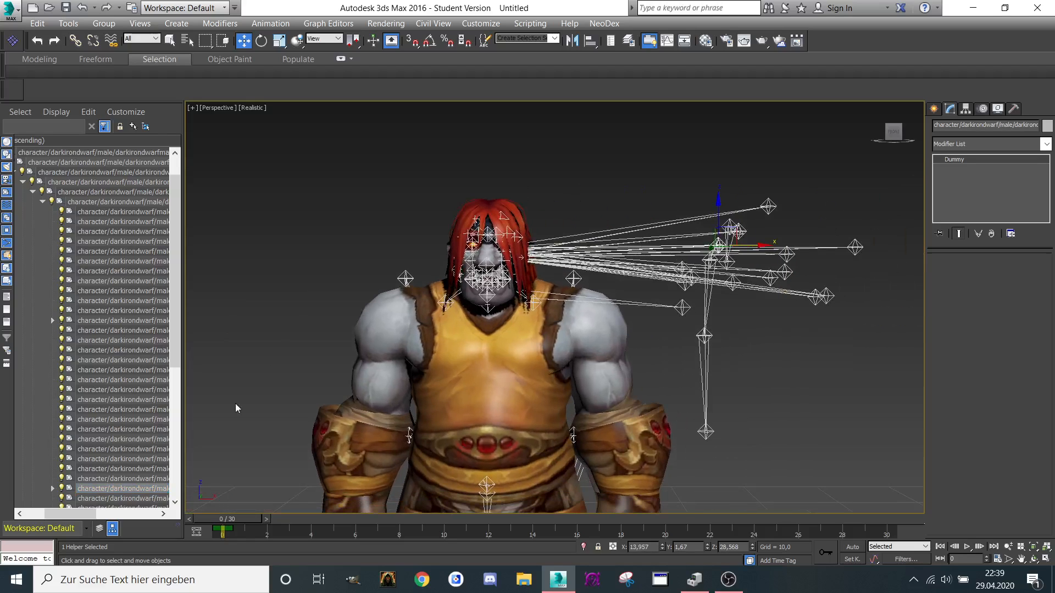
Step: Try to move the thirtieth head helper, beside the cheek, along X away from the face, and undo the move
{"action": "left_click_drag", "start_coordinate": [174, 335], "coordinate": [174, 478]}
{"action": "scroll", "coordinate": [378, 278], "scroll_direction": "up", "scroll_amount": 5}
{"action": "left_click", "coordinate": [137, 262]}
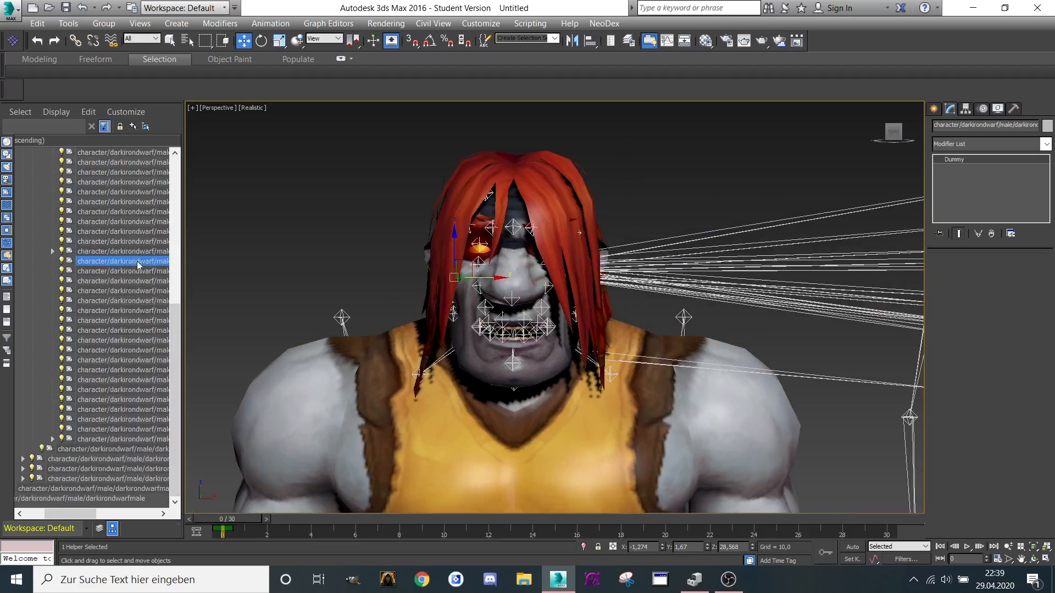
{"action": "left_click_drag", "start_coordinate": [479, 278], "coordinate": [741, 291]}
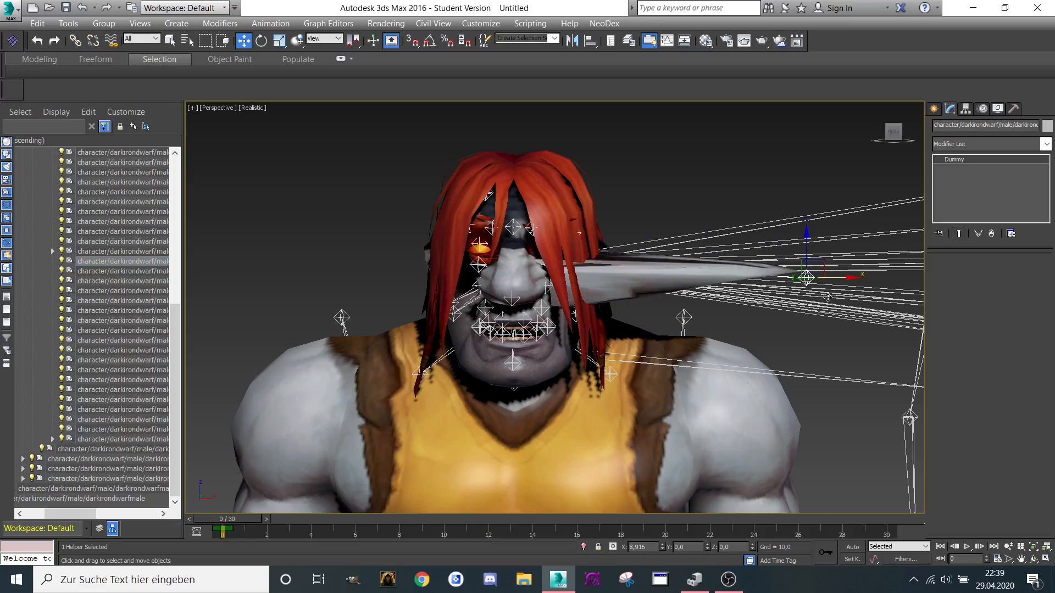
{"action": "key", "text": "ctrl+z"}
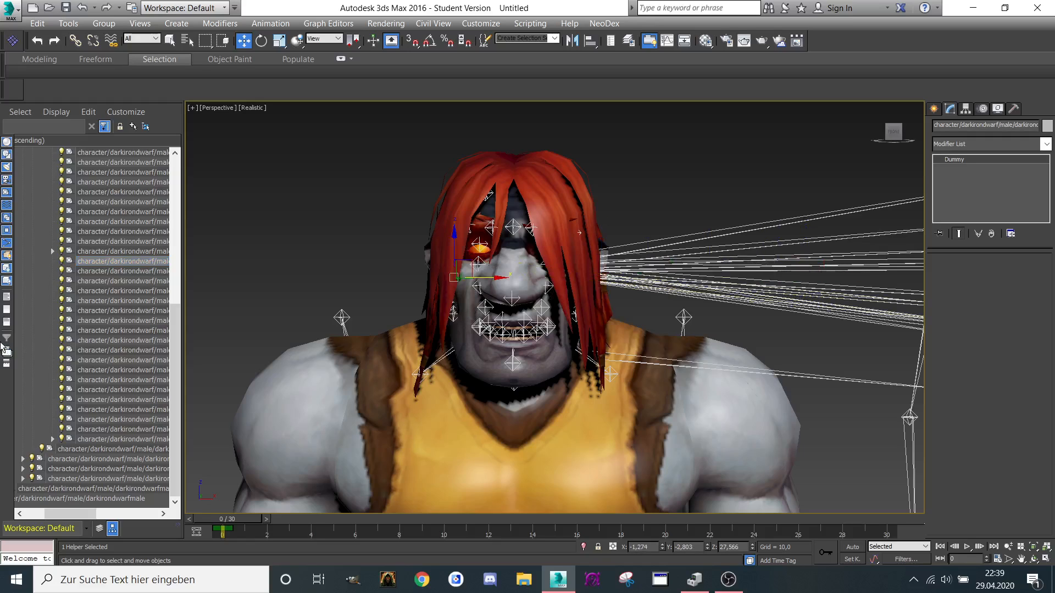
Step: Try moving the thirty-first, thirty-second and thirty-third head helpers along X, undoing each move
{"action": "left_click", "coordinate": [129, 271]}
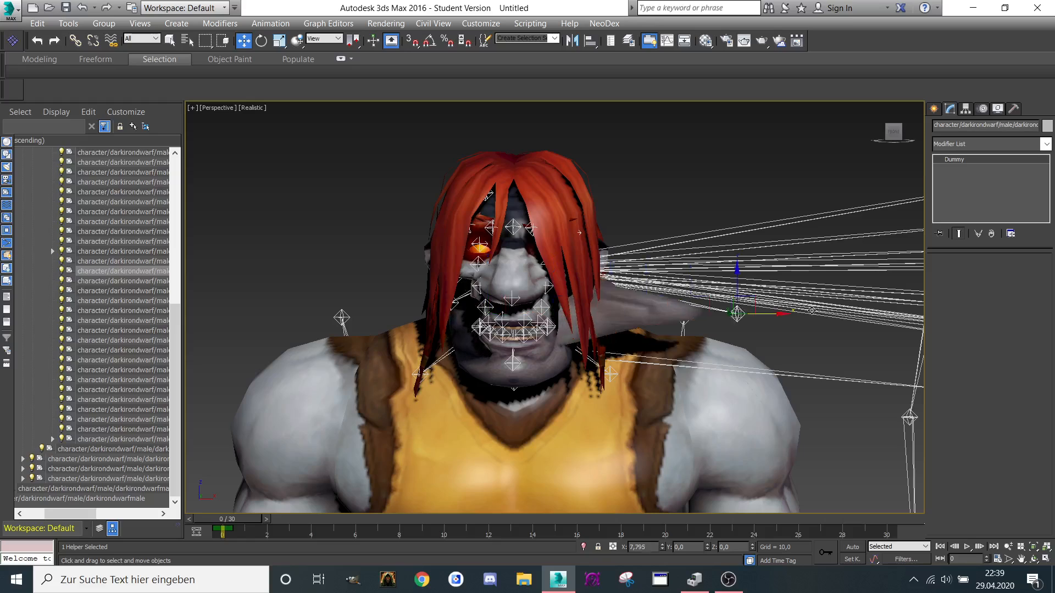
{"action": "left_click", "coordinate": [80, 281]}
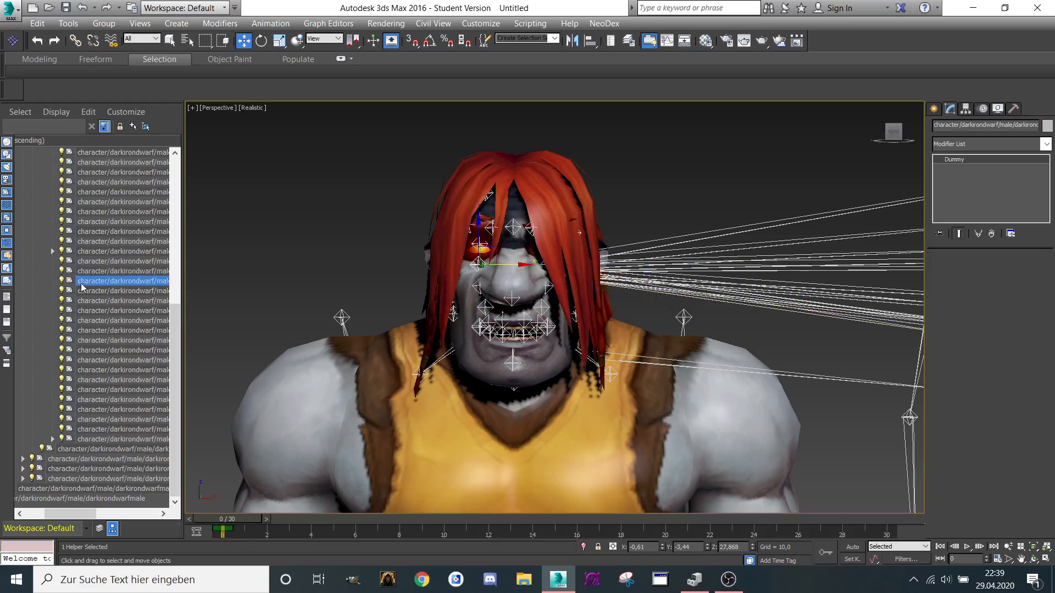
{"action": "left_click_drag", "start_coordinate": [495, 265], "coordinate": [769, 265]}
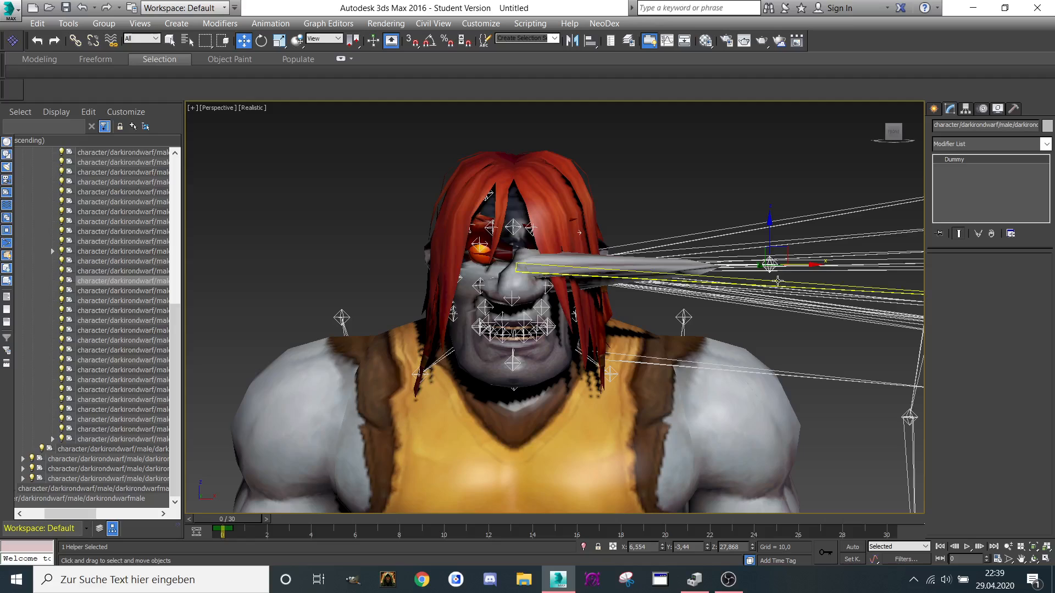
{"action": "key", "text": "ctrl+z"}
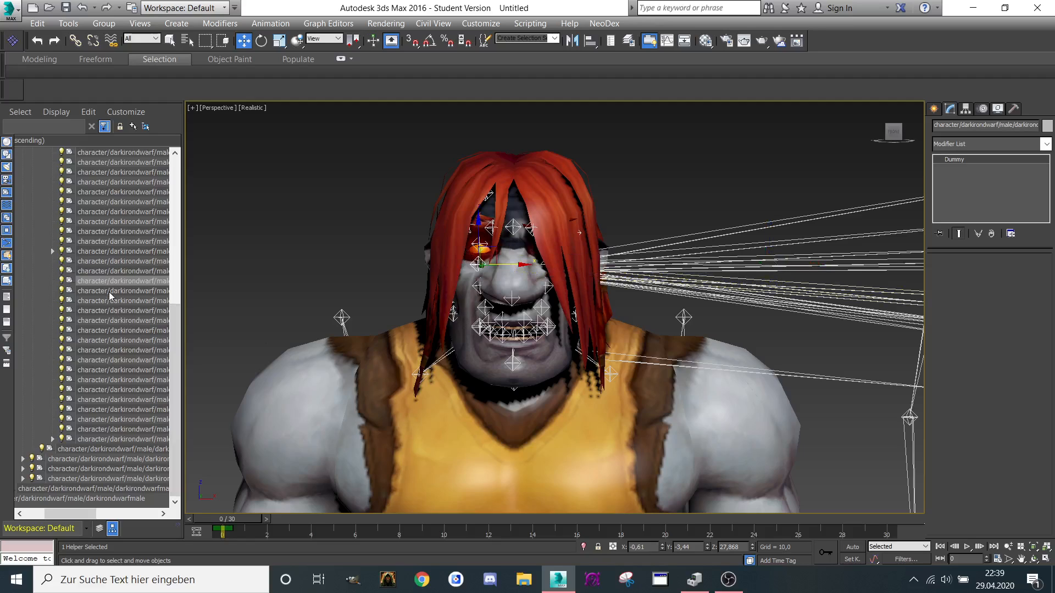
{"action": "left_click", "coordinate": [107, 291]}
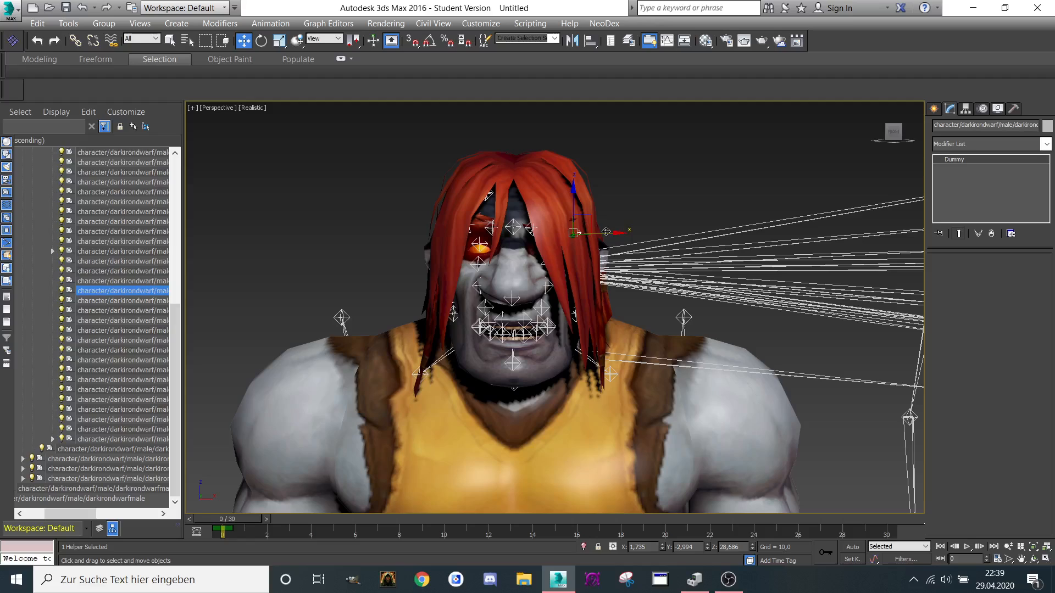
{"action": "left_click_drag", "start_coordinate": [606, 231], "coordinate": [803, 230]}
{"action": "key", "text": "ctrl+z"}
Step: Move the thirty-fourth head helper, near the upper lip, along X to about 11.1
{"action": "left_click", "coordinate": [97, 300]}
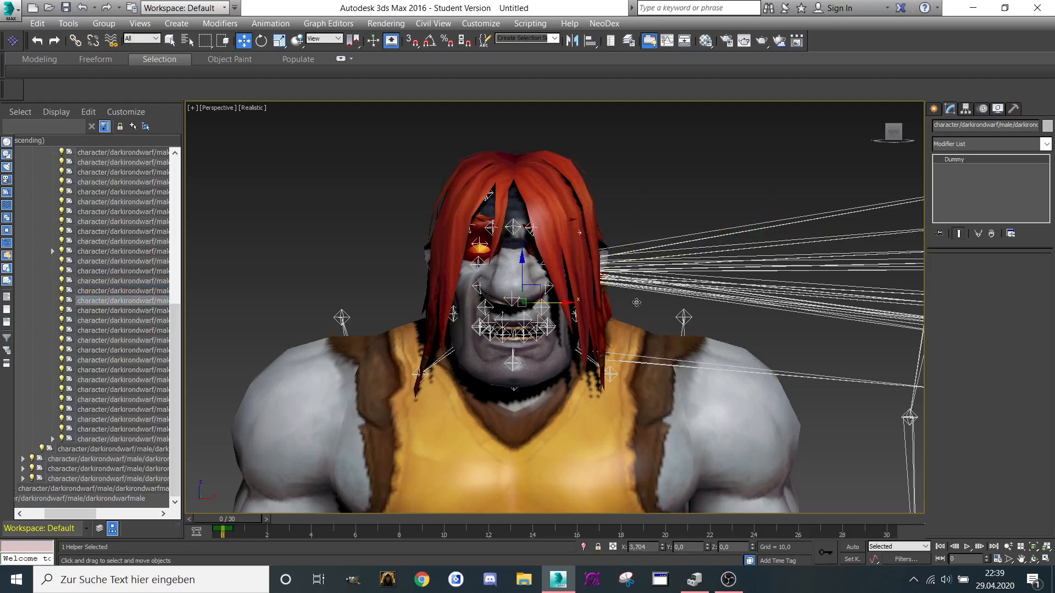
{"action": "left_click_drag", "start_coordinate": [786, 300], "coordinate": [955, 299]}
{"action": "middle_click_drag", "start_coordinate": [749, 280], "coordinate": [704, 283]}
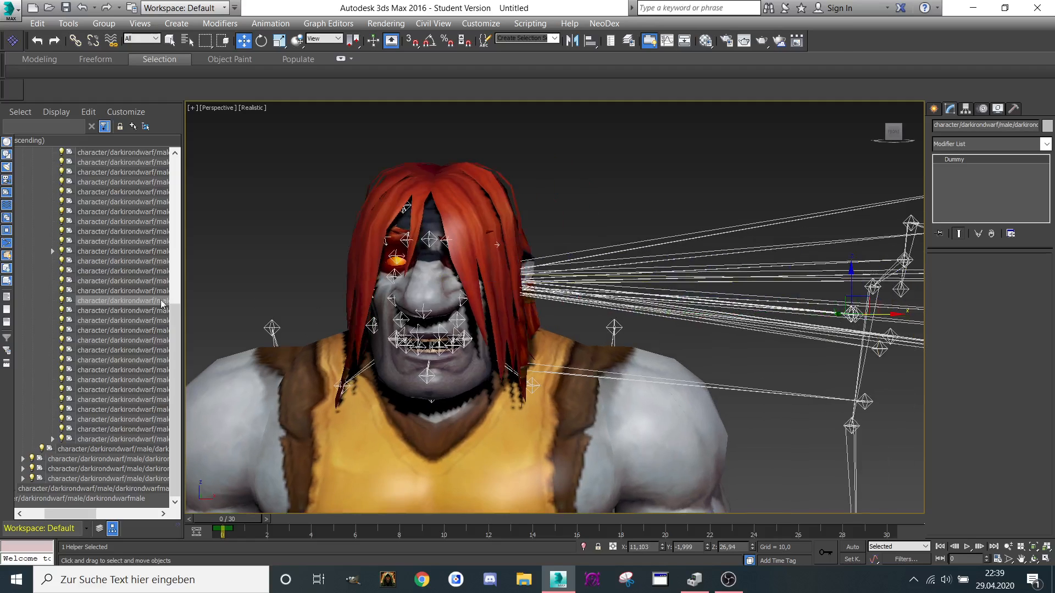
Step: Try moving the thirty-fifth and thirty-sixth head helpers on the upper part of the head along X, undoing each move
{"action": "left_click", "coordinate": [112, 310]}
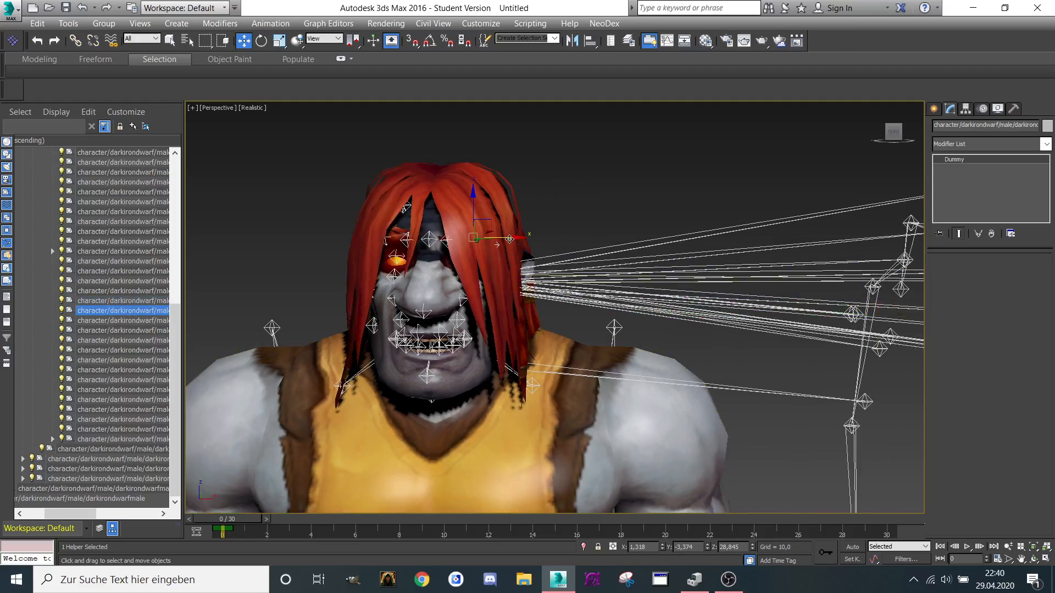
{"action": "left_click_drag", "start_coordinate": [544, 235], "coordinate": [706, 237]}
{"action": "key", "text": "ctrl+z"}
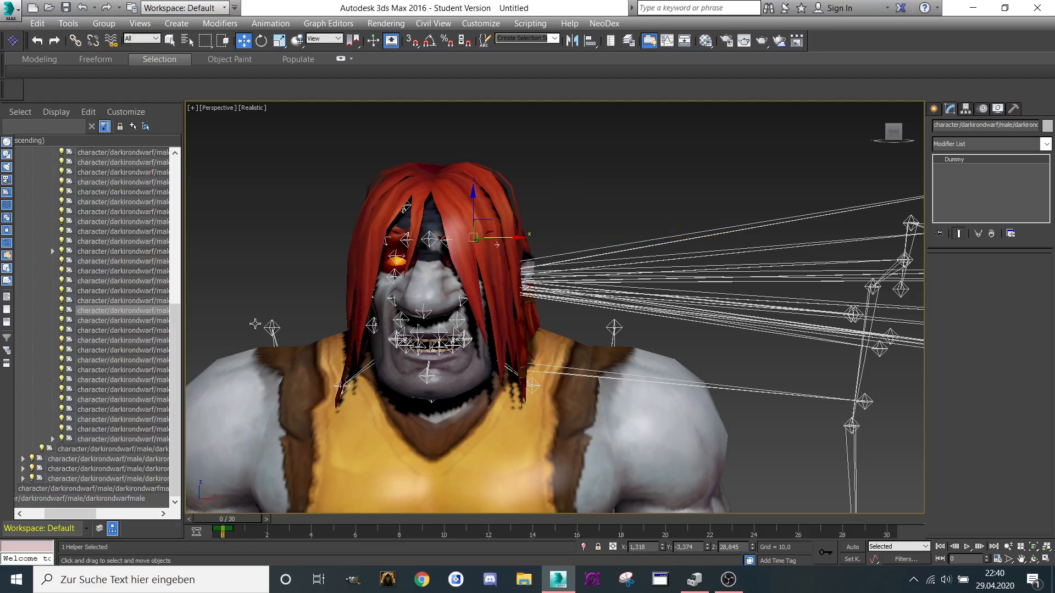
{"action": "left_click", "coordinate": [125, 321]}
{"action": "left_click_drag", "start_coordinate": [500, 209], "coordinate": [776, 221]}
{"action": "key", "text": "ctrl+z"}
Step: Try moving the thirty-seventh, thirty-eighth and thirty-ninth head helpers around the mouth along X, undoing each move
{"action": "left_click", "coordinate": [136, 331]}
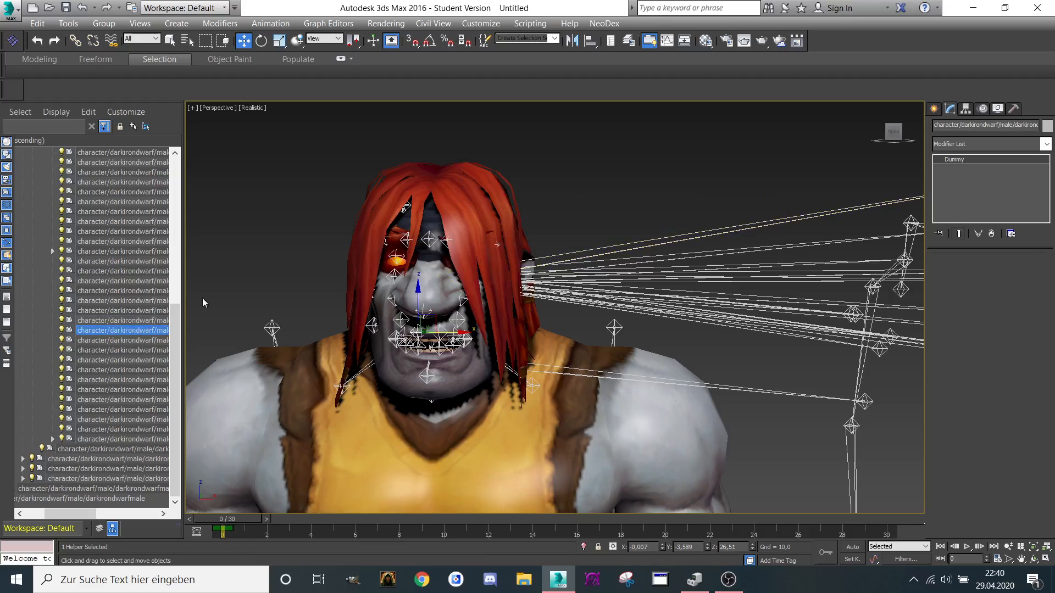
{"action": "left_click_drag", "start_coordinate": [445, 334], "coordinate": [774, 309]}
{"action": "key", "text": "ctrl+z"}
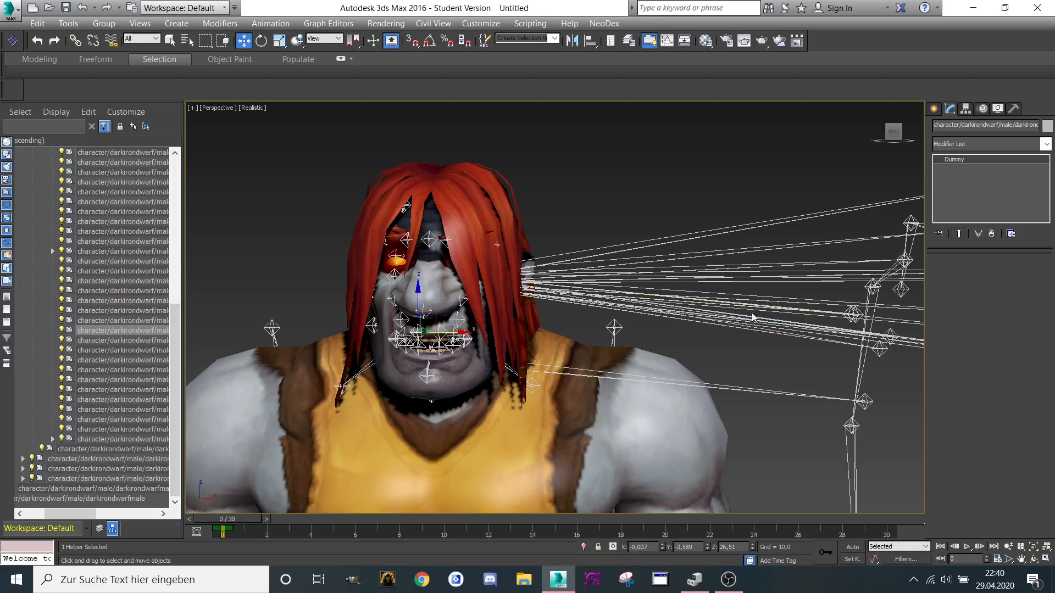
{"action": "left_click", "coordinate": [132, 341]}
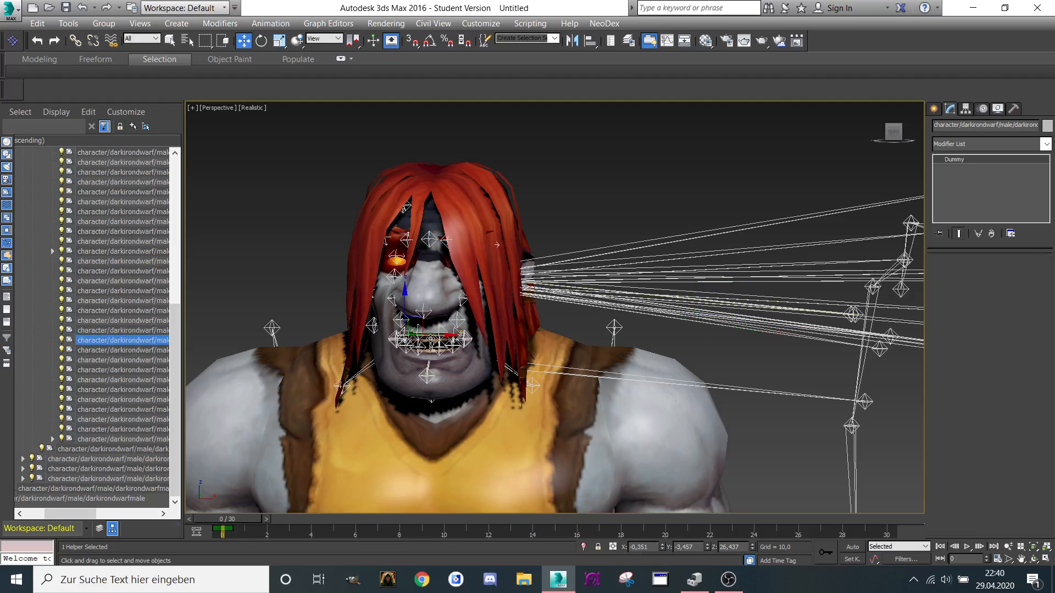
{"action": "left_click_drag", "start_coordinate": [636, 336], "coordinate": [545, 348]}
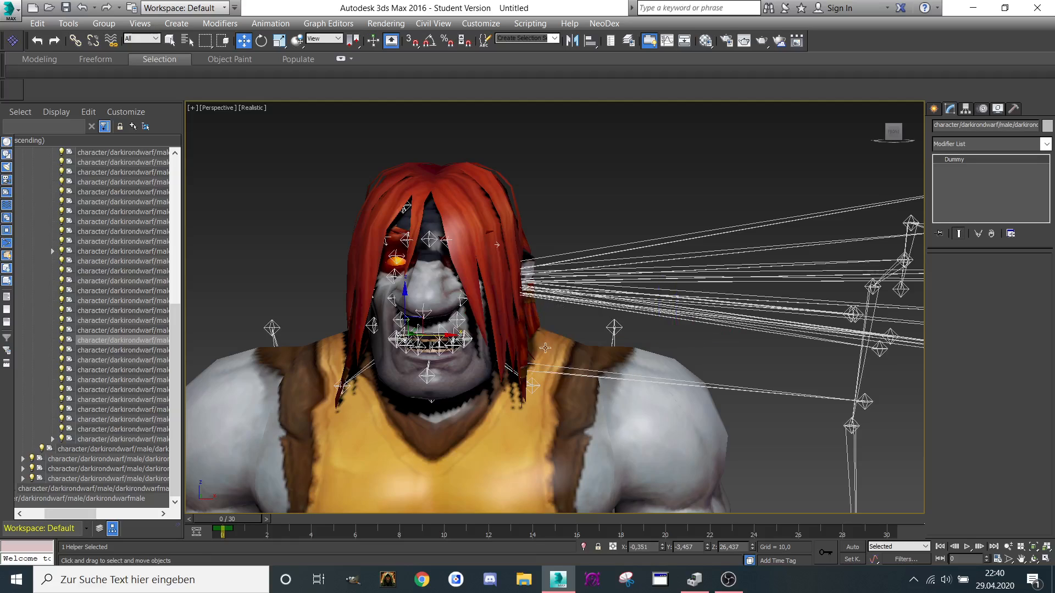
{"action": "left_click", "coordinate": [79, 352]}
{"action": "left_click_drag", "start_coordinate": [432, 342], "coordinate": [733, 333]}
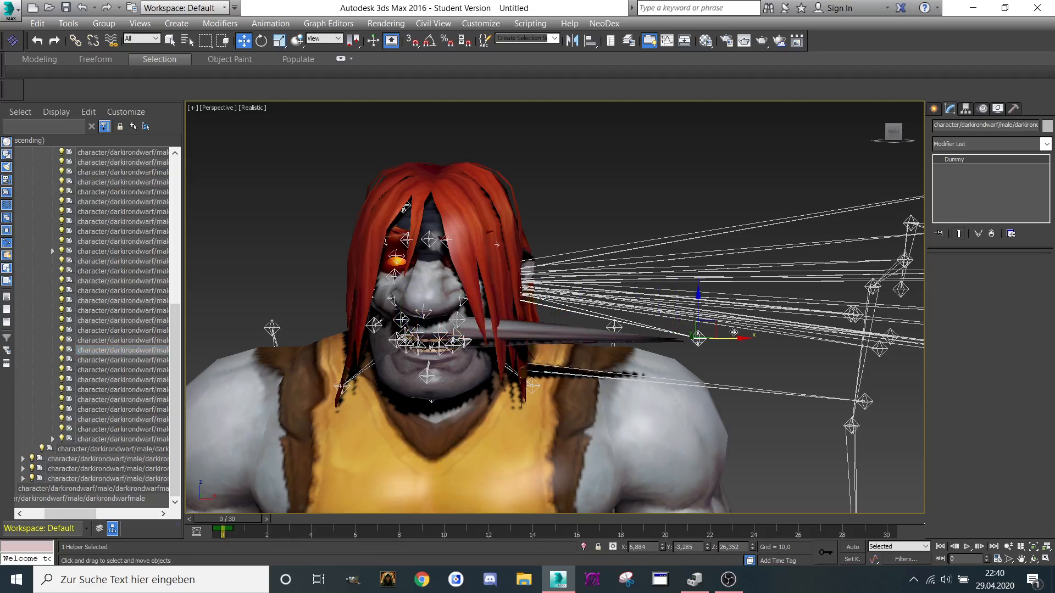
Step: Try to move the fortieth head helper, near the hair-covered eye, along X, and undo the move
{"action": "left_click", "coordinate": [132, 362]}
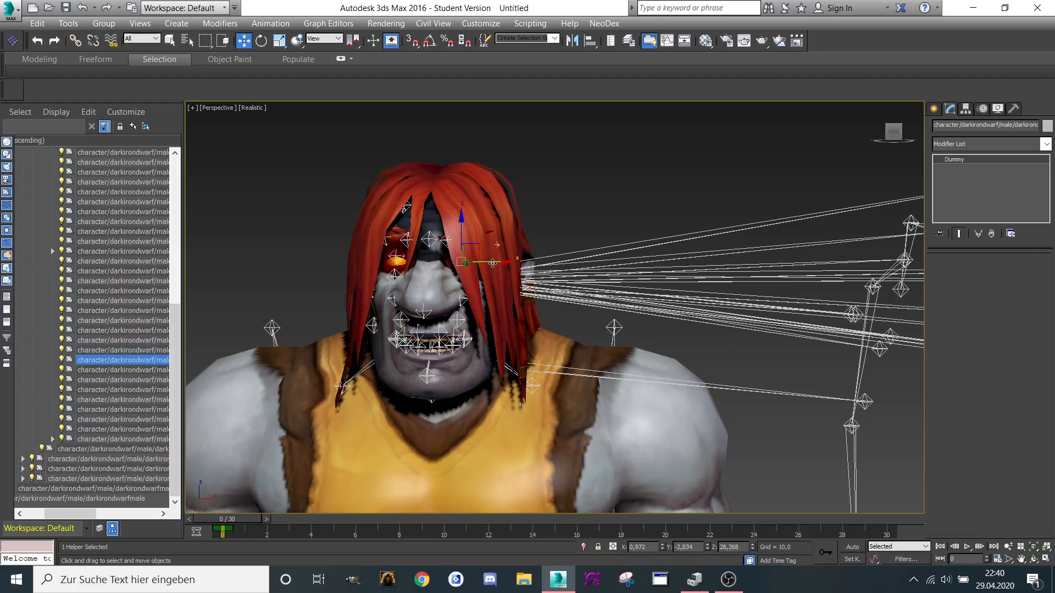
{"action": "left_click_drag", "start_coordinate": [492, 267], "coordinate": [735, 270]}
{"action": "key", "text": "ctrl+z"}
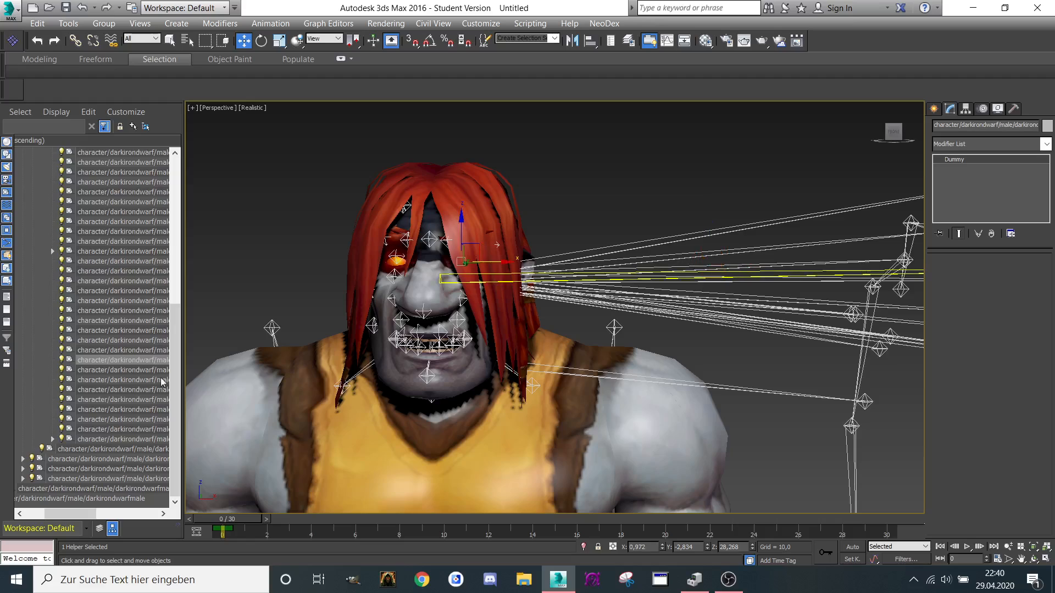
Step: Move the forty-first head helper, below the chin, along X well away from the head
{"action": "left_click", "coordinate": [122, 370]}
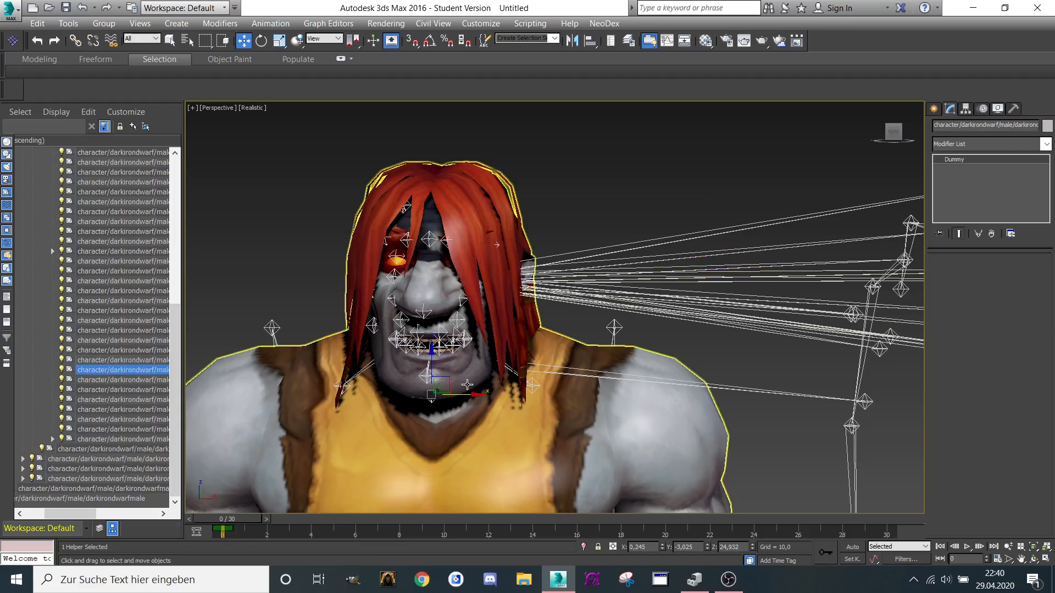
{"action": "left_click_drag", "start_coordinate": [463, 394], "coordinate": [198, 393]}
Step: Try moving the forty-second head helper at the chin and the forty-third near the covered eye along X, undoing each move
{"action": "left_click", "coordinate": [88, 381]}
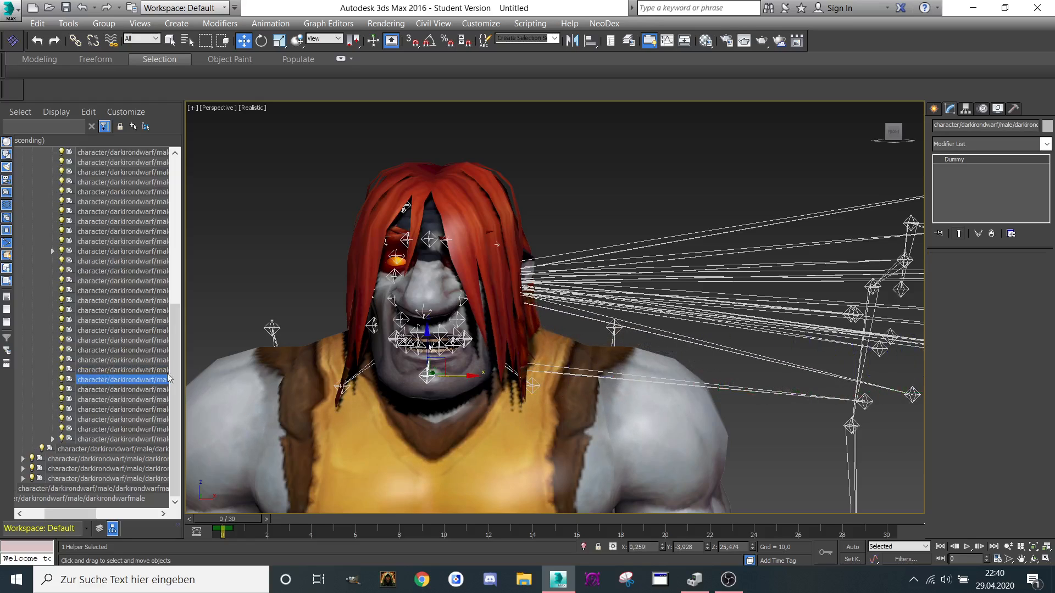
{"action": "left_click_drag", "start_coordinate": [556, 384], "coordinate": [577, 375]}
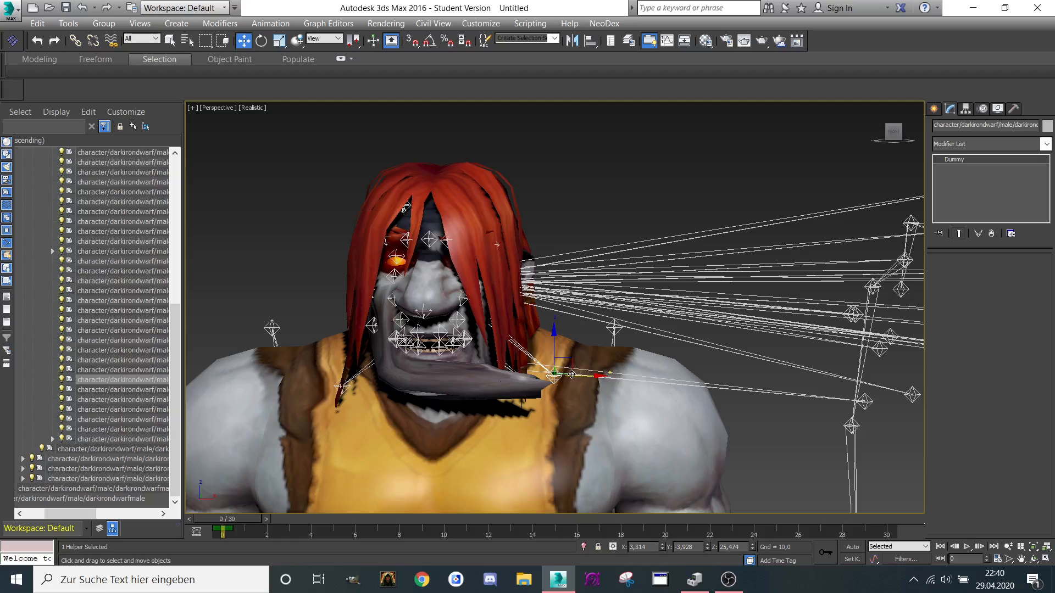
{"action": "key", "text": "ctrl+z"}
{"action": "left_click", "coordinate": [93, 391]}
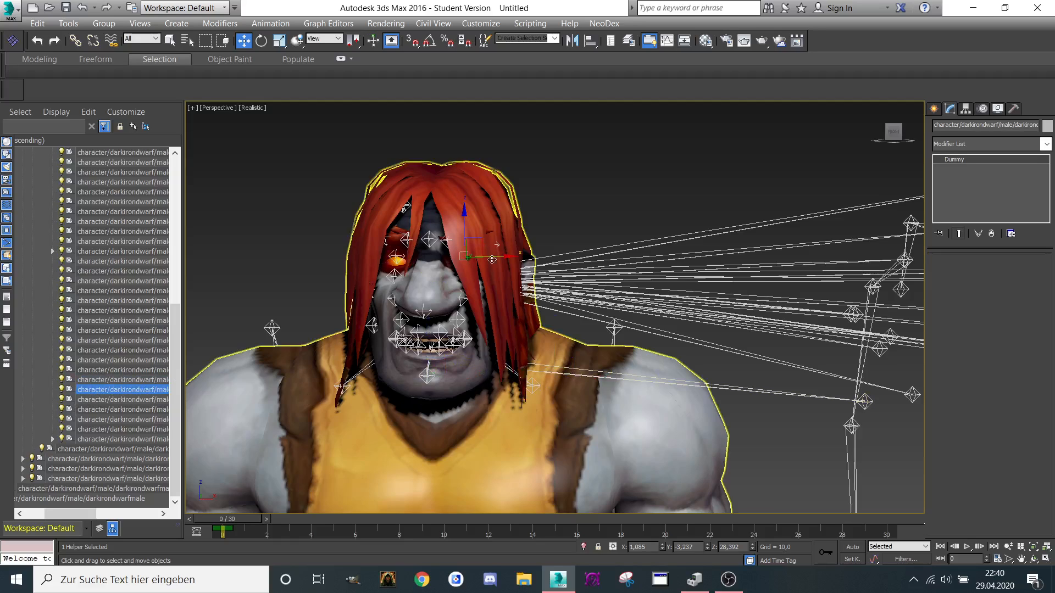
{"action": "left_click_drag", "start_coordinate": [575, 261], "coordinate": [765, 264]}
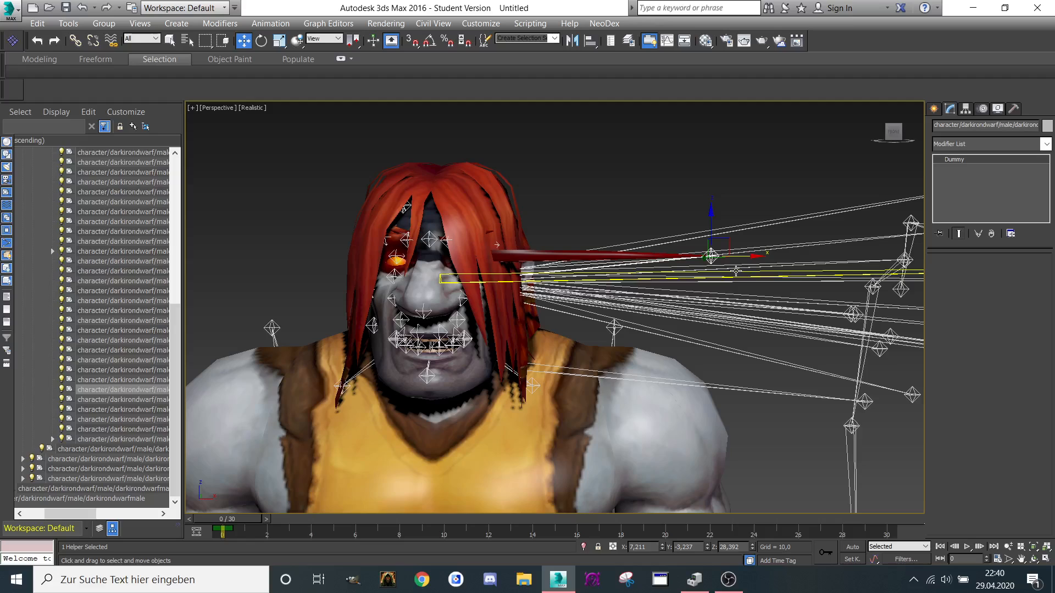
{"action": "key", "text": "ctrl+z"}
Step: Try moving the forty-fourth and forty-fifth head helpers, at the brow, along X, undoing each move
{"action": "left_click", "coordinate": [108, 403]}
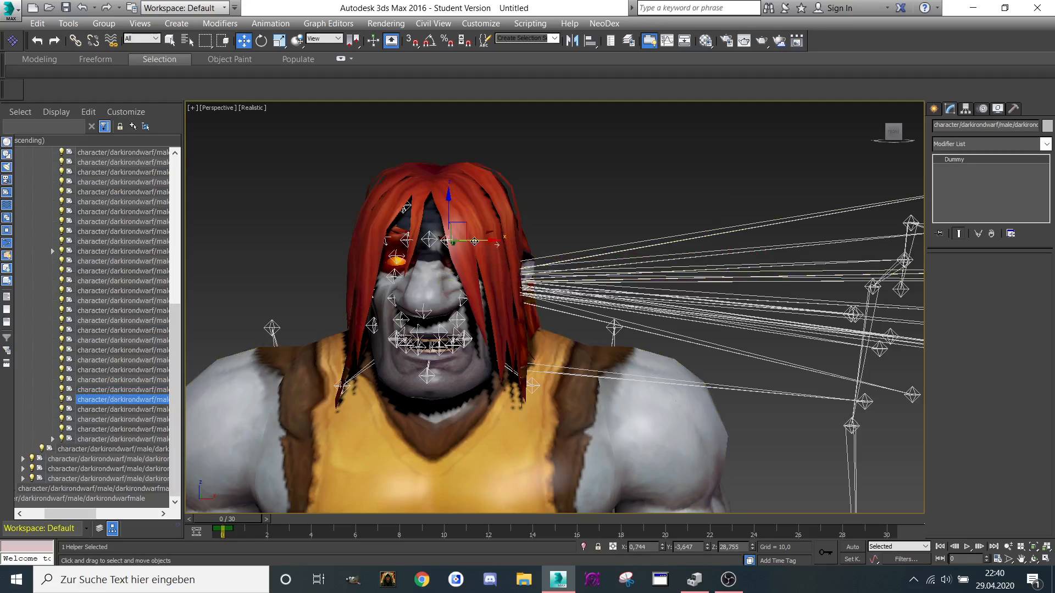
{"action": "left_click_drag", "start_coordinate": [476, 243], "coordinate": [732, 248]}
{"action": "key", "text": "ctrl+z"}
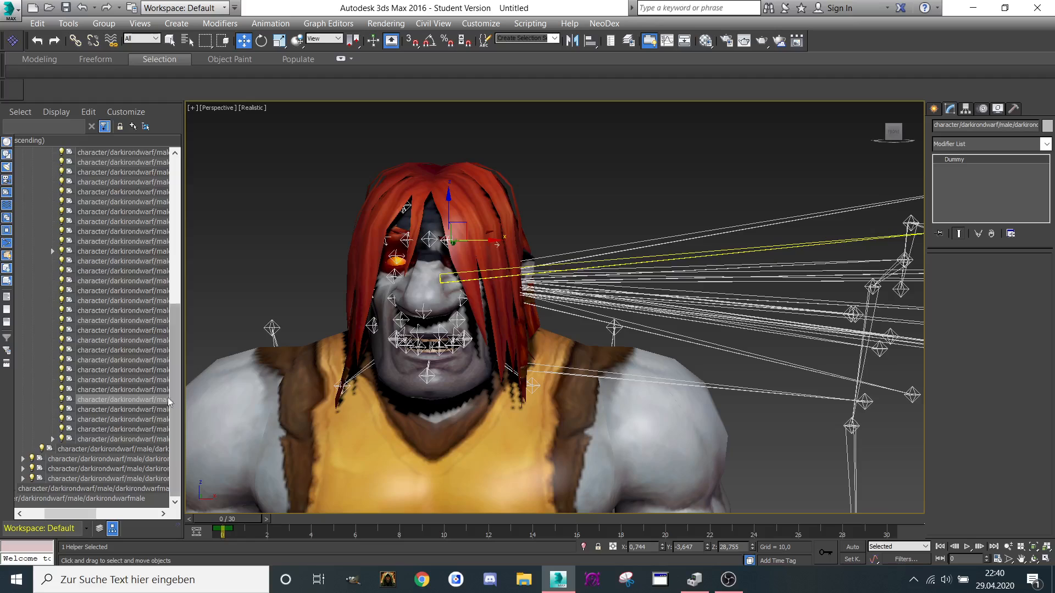
{"action": "left_click", "coordinate": [134, 409]}
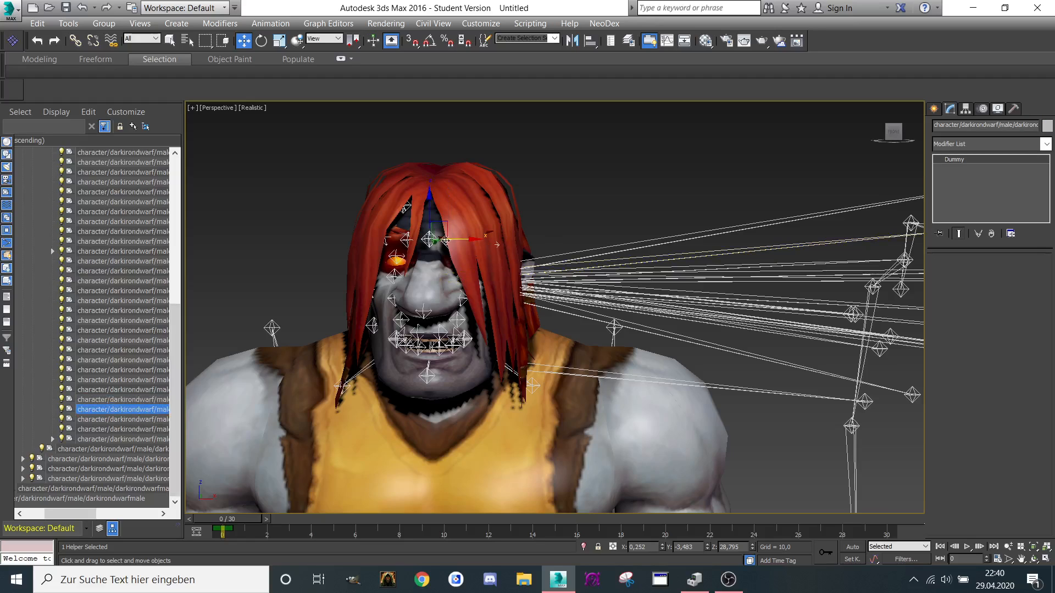
{"action": "left_click_drag", "start_coordinate": [446, 240], "coordinate": [675, 236]}
{"action": "key", "text": "ctrl+z"}
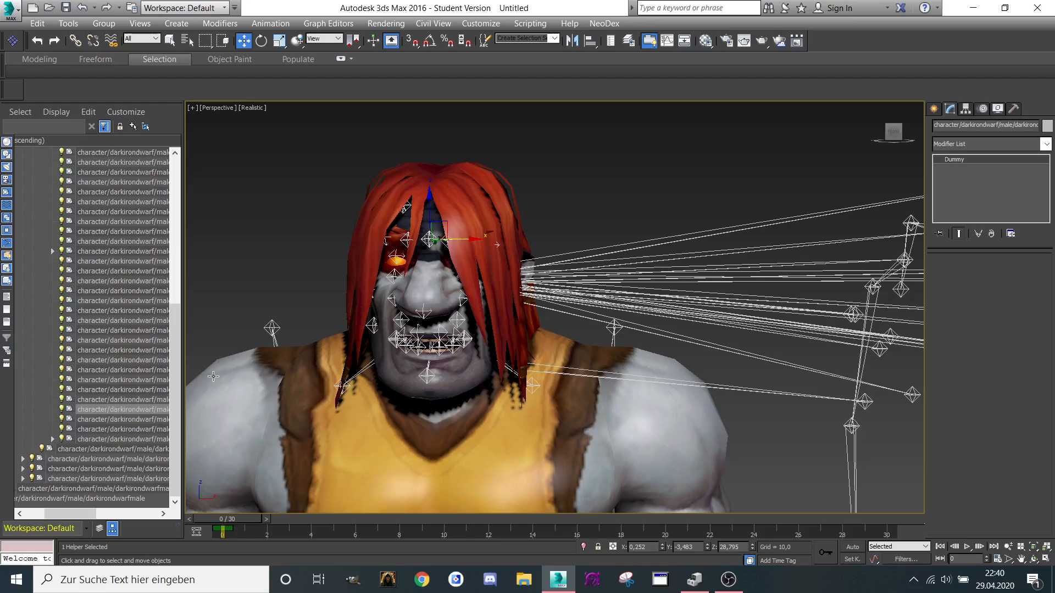
Step: Try moving the forty-sixth and forty-seventh head helpers, on the side of the face, along X, undoing each move
{"action": "left_click", "coordinate": [125, 421]}
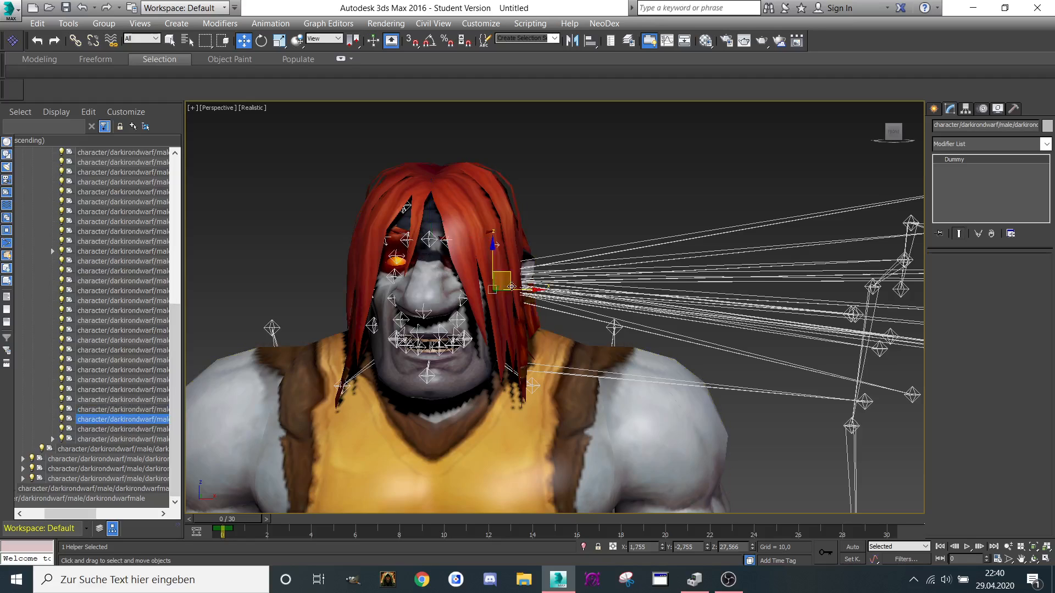
{"action": "left_click_drag", "start_coordinate": [516, 275], "coordinate": [756, 276]}
{"action": "key", "text": "ctrl+z"}
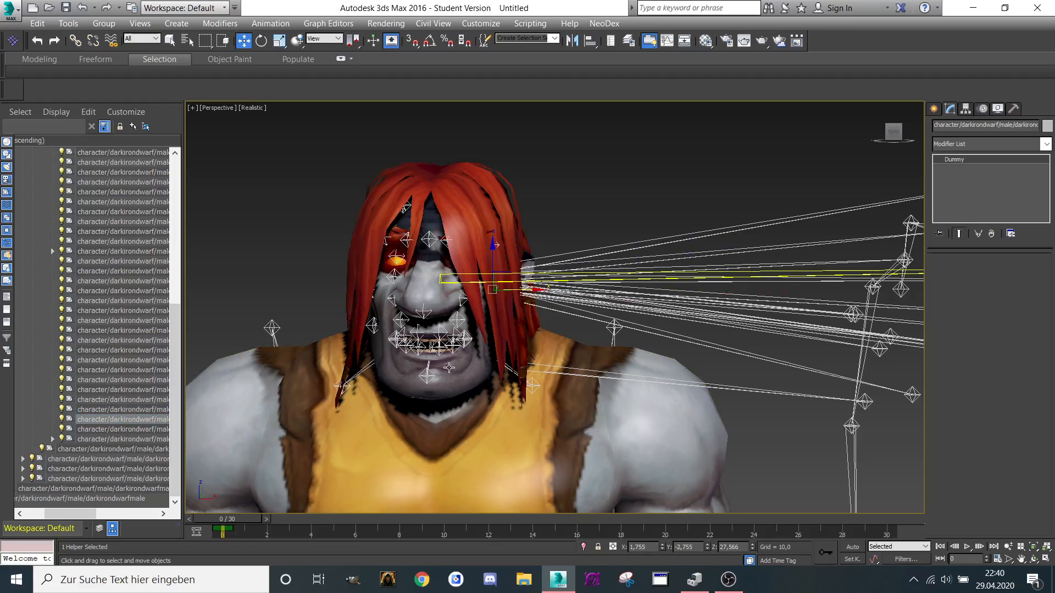
{"action": "left_click", "coordinate": [82, 432]}
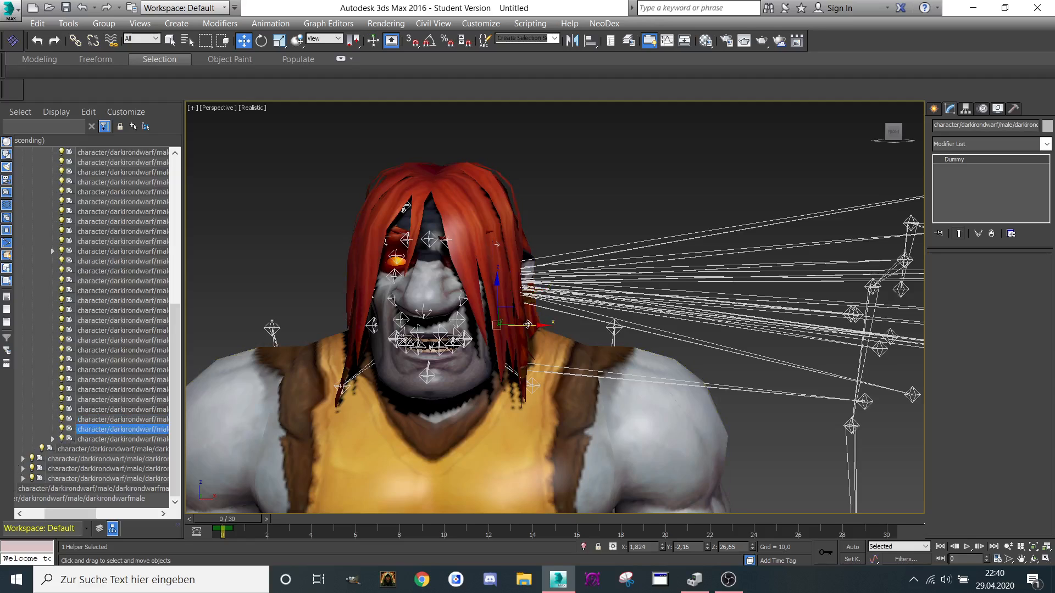
{"action": "left_click_drag", "start_coordinate": [528, 325], "coordinate": [735, 321]}
{"action": "key", "text": "ctrl+z"}
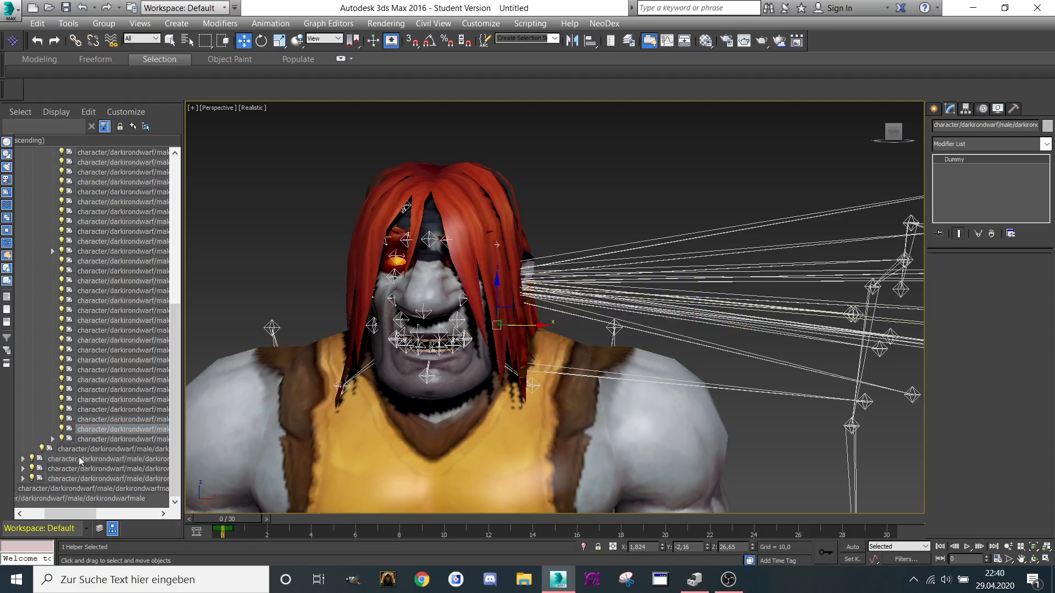
Step: Try to move the expandable forty-eighth head helper, at the mouth, along X together with its children, and undo the move
{"action": "left_click", "coordinate": [82, 439]}
{"action": "left_click_drag", "start_coordinate": [474, 317], "coordinate": [625, 320]}
{"action": "key", "text": "ctrl+z"}
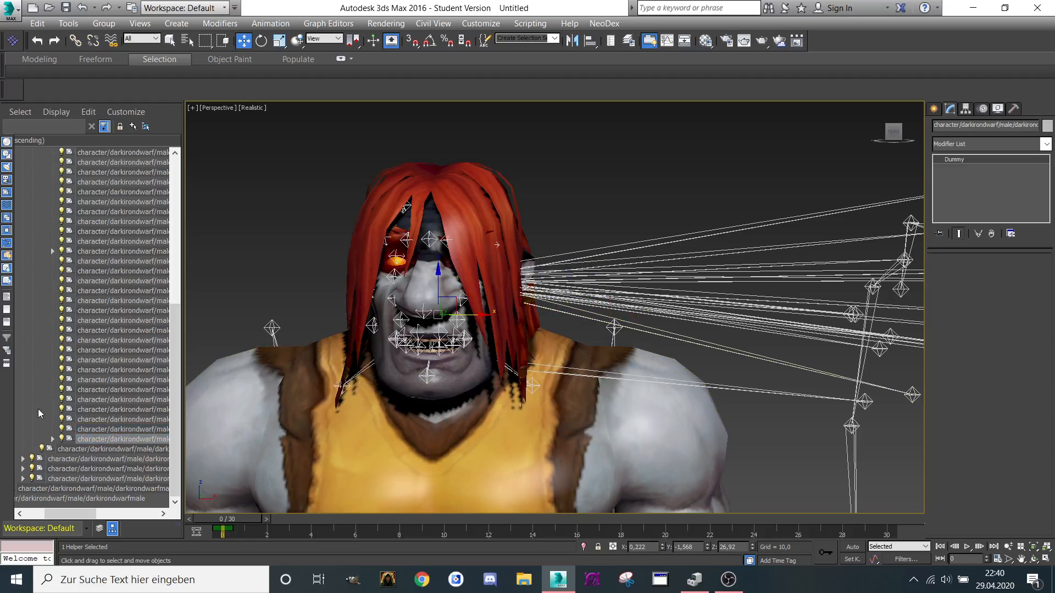
Step: Expand the forty-eighth head helper at the mouth and try moving its first and second child helpers along X, undoing each move
{"action": "left_click", "coordinate": [54, 438]}
{"action": "scroll", "coordinate": [113, 390], "scroll_direction": "down", "scroll_amount": 2}
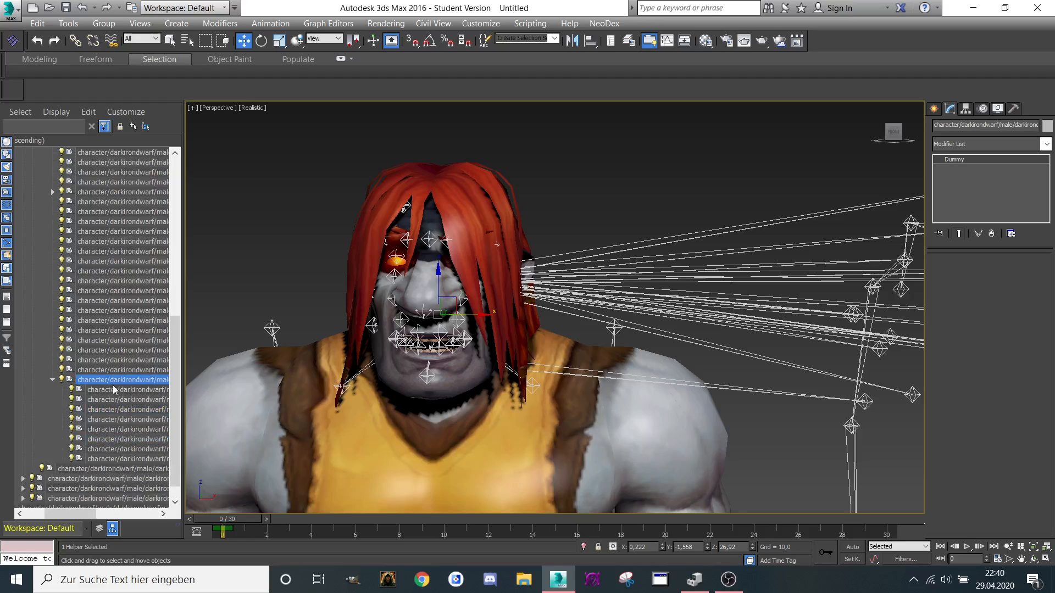
{"action": "left_click", "coordinate": [110, 391]}
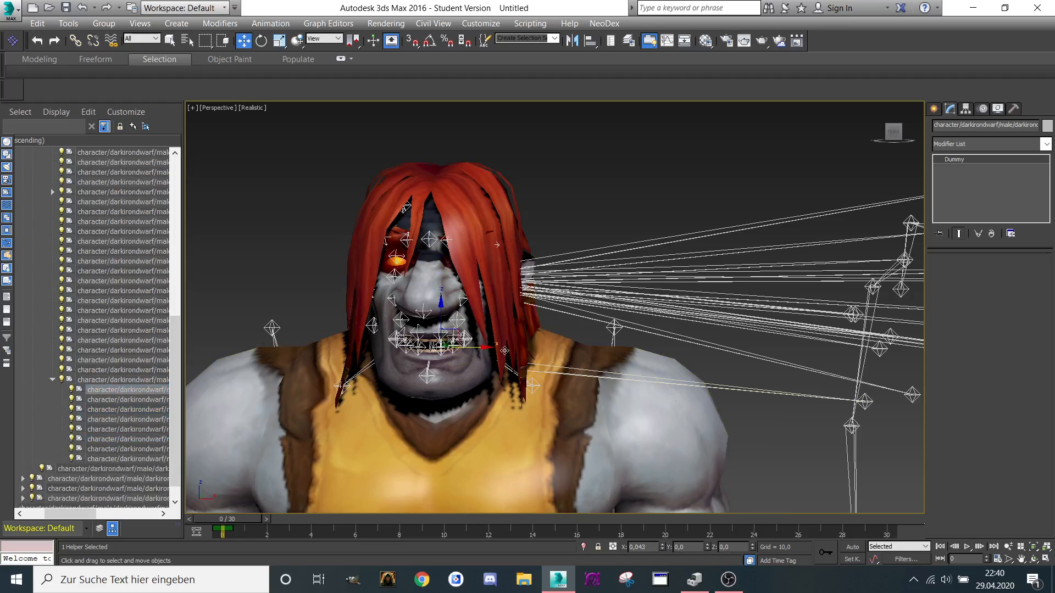
{"action": "left_click_drag", "start_coordinate": [481, 351], "coordinate": [723, 345]}
{"action": "key", "text": "ctrl+z"}
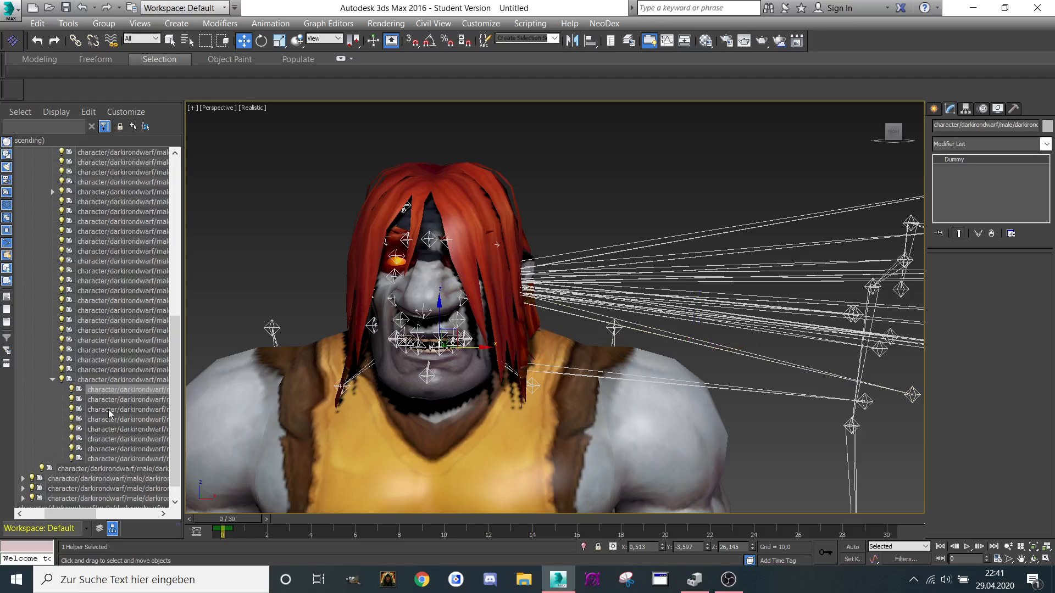
{"action": "left_click", "coordinate": [114, 403]}
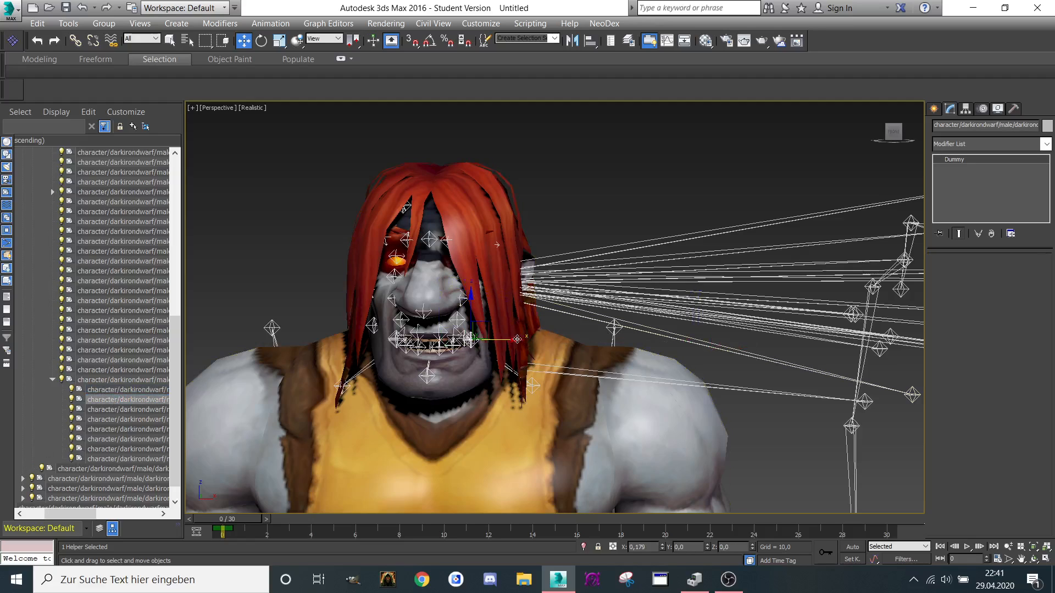
{"action": "left_click_drag", "start_coordinate": [478, 343], "coordinate": [686, 336]}
{"action": "key", "text": "ctrl+z"}
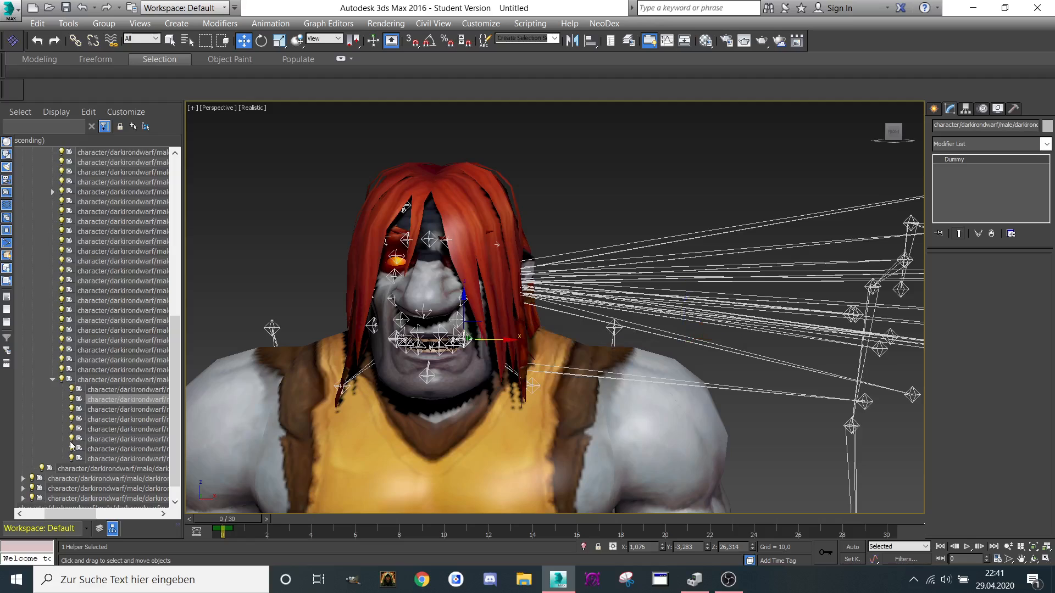
Step: Try moving the third and fourth child helpers, on the lower lip, along X, undoing each move
{"action": "left_click", "coordinate": [100, 411]}
{"action": "left_click_drag", "start_coordinate": [467, 339], "coordinate": [650, 332]}
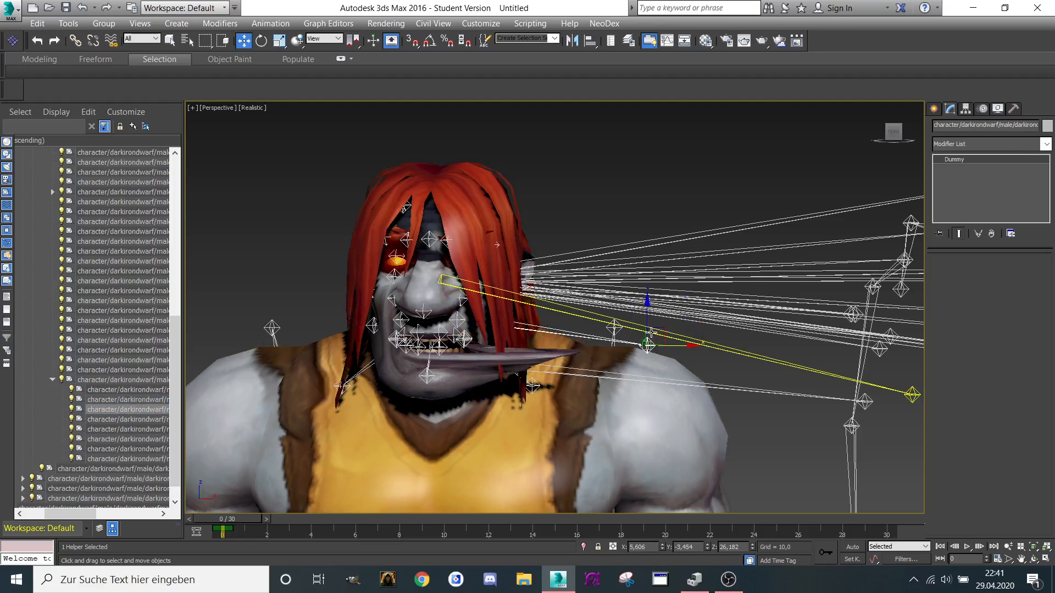
{"action": "key", "text": "ctrl+z"}
{"action": "left_click", "coordinate": [110, 420]}
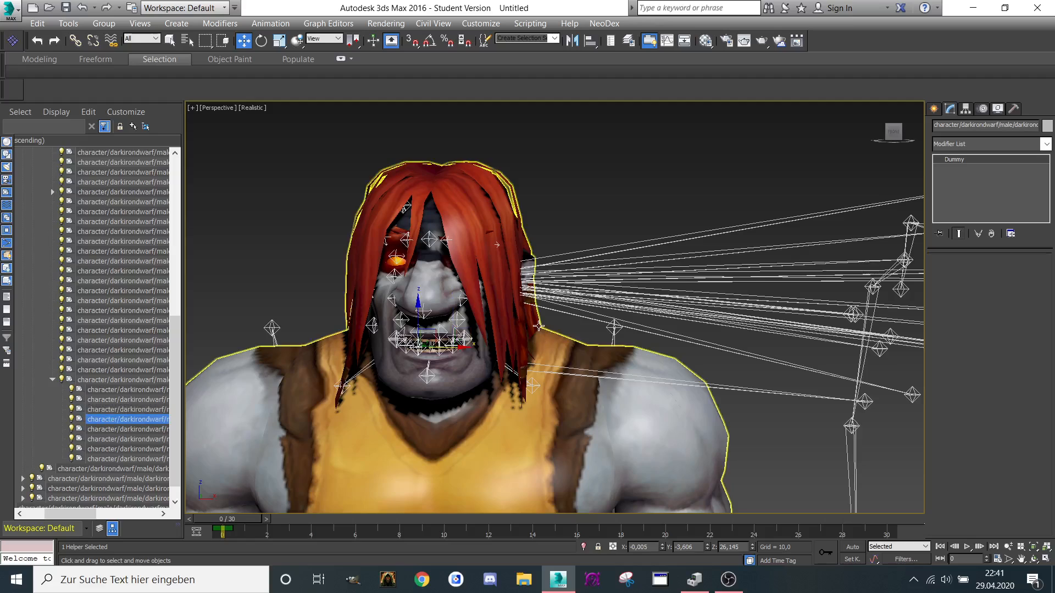
{"action": "left_click_drag", "start_coordinate": [452, 346], "coordinate": [634, 345]}
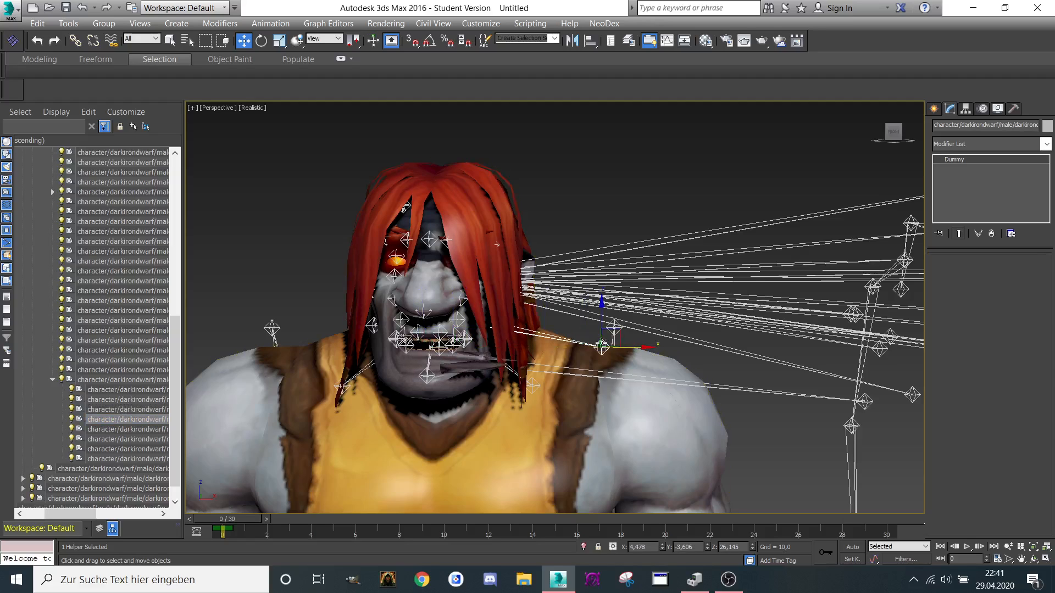
{"action": "key", "text": "ctrl+z"}
Step: Try moving the fifth child helper, at the mouth corner below the uncovered eye, along X and undo the move
{"action": "left_click", "coordinate": [132, 429]}
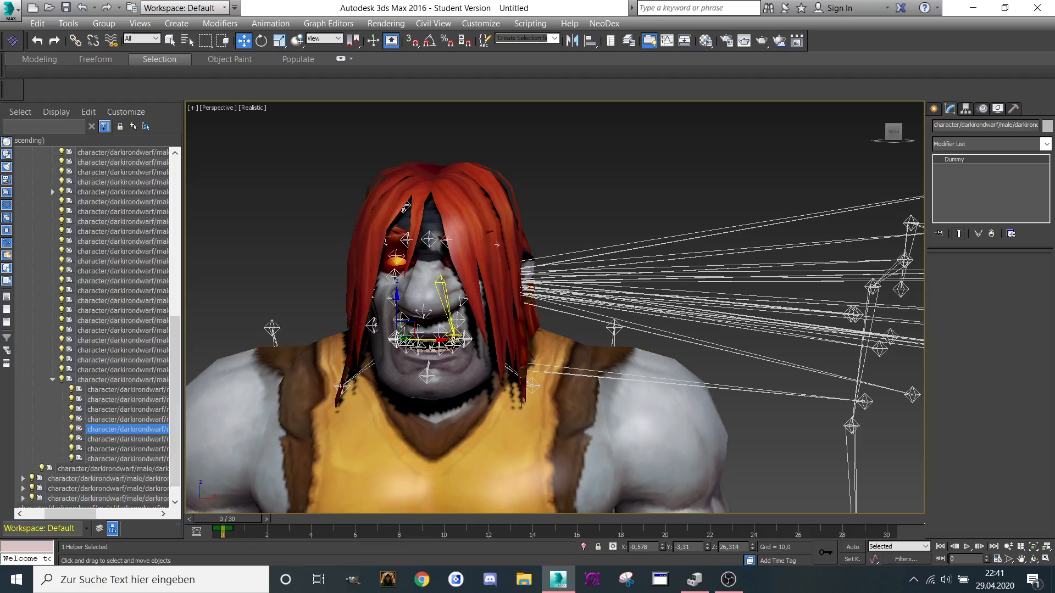
{"action": "left_click_drag", "start_coordinate": [440, 340], "coordinate": [609, 342]}
{"action": "key", "text": "ctrl+z"}
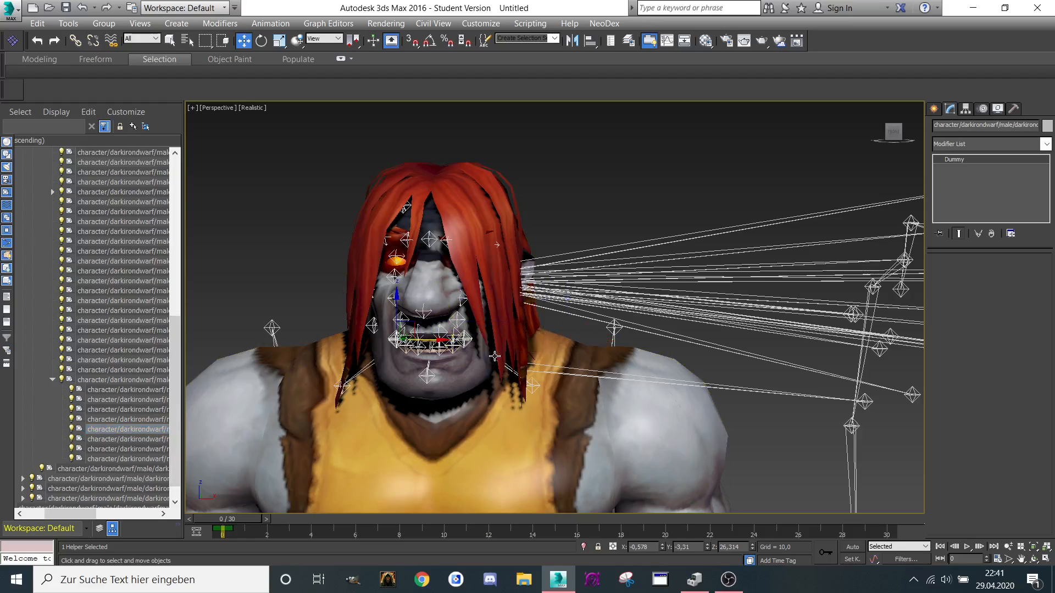
Step: Move the sixth and seventh child helpers, at the lower ends of the hair, along X to the other set-aside helpers
{"action": "left_click", "coordinate": [117, 439]}
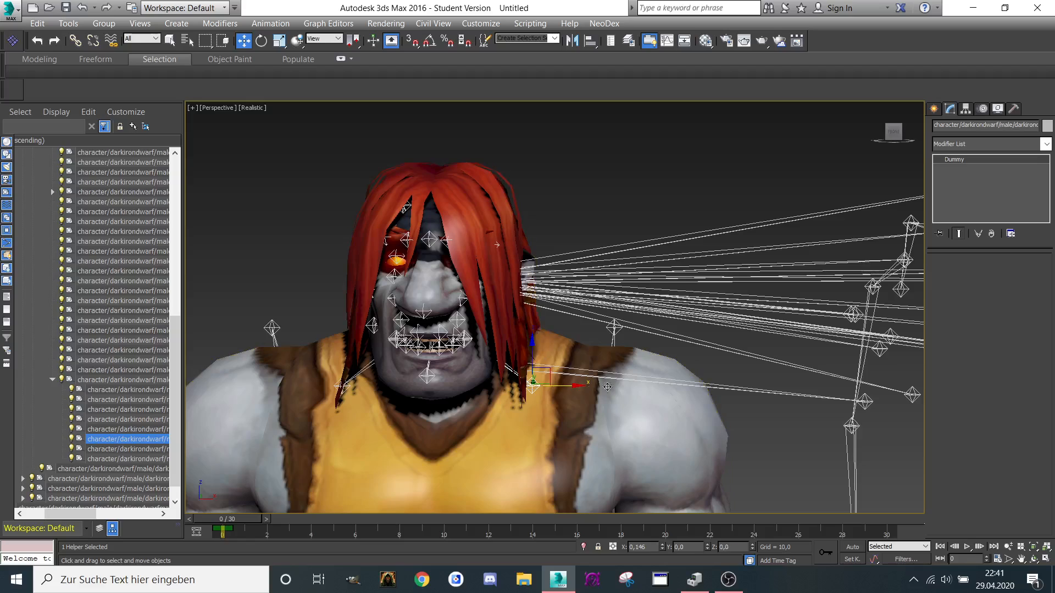
{"action": "left_click_drag", "start_coordinate": [608, 387], "coordinate": [913, 385]}
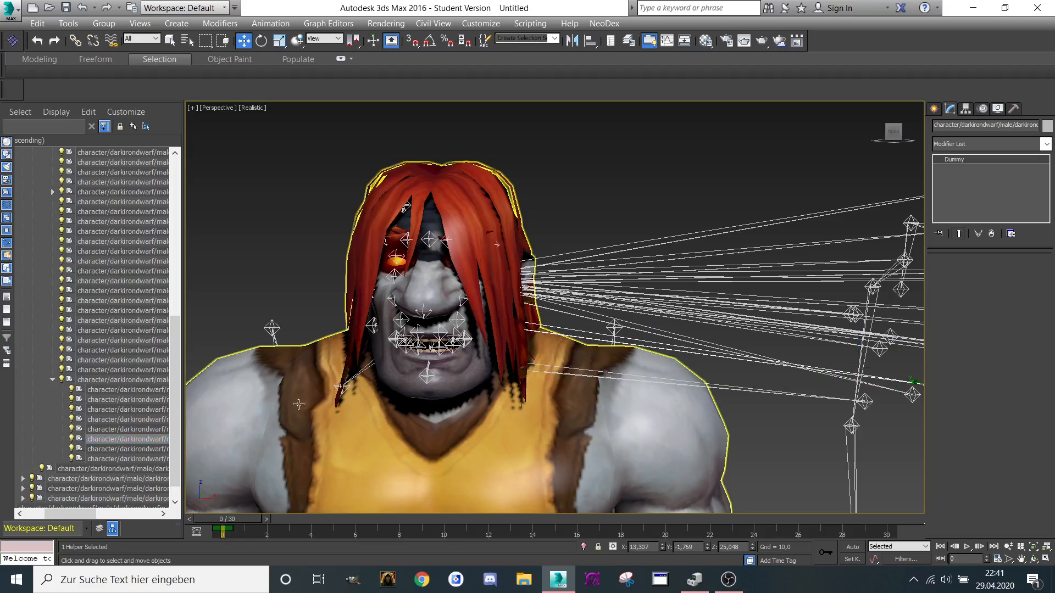
{"action": "left_click", "coordinate": [97, 449]}
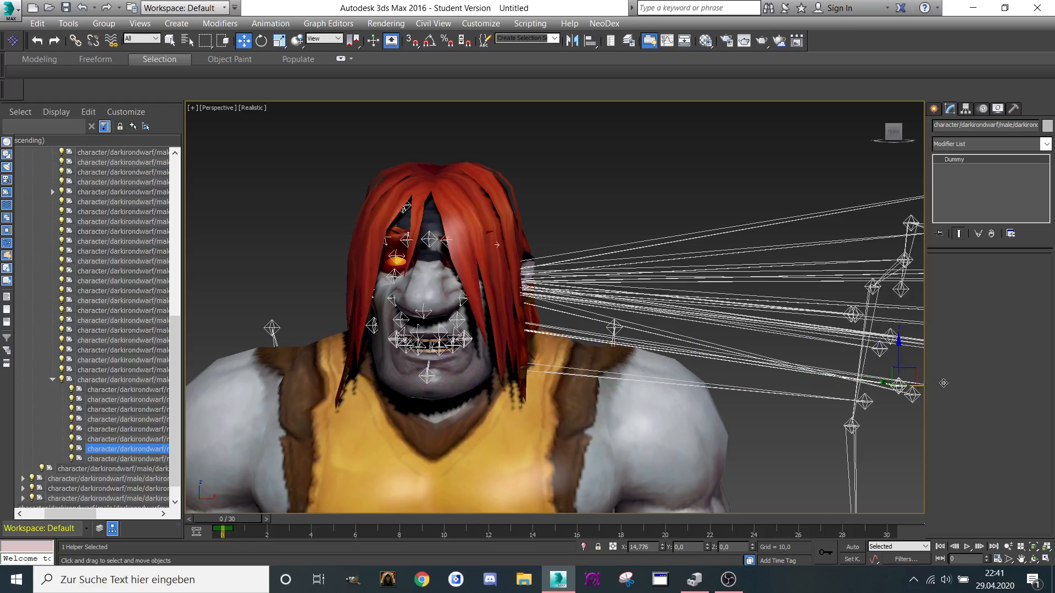
{"action": "left_click_drag", "start_coordinate": [899, 383], "coordinate": [915, 386]}
Step: Try moving the eighth child helper, on the lower lip, along X and undo the move
{"action": "left_click", "coordinate": [126, 459]}
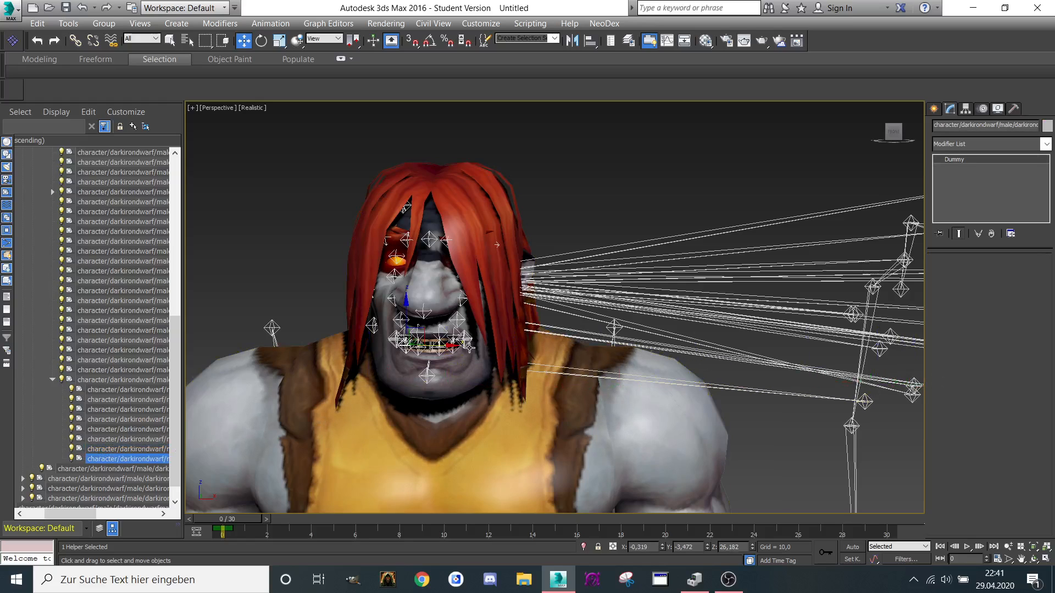
{"action": "left_click_drag", "start_coordinate": [469, 352], "coordinate": [569, 353]}
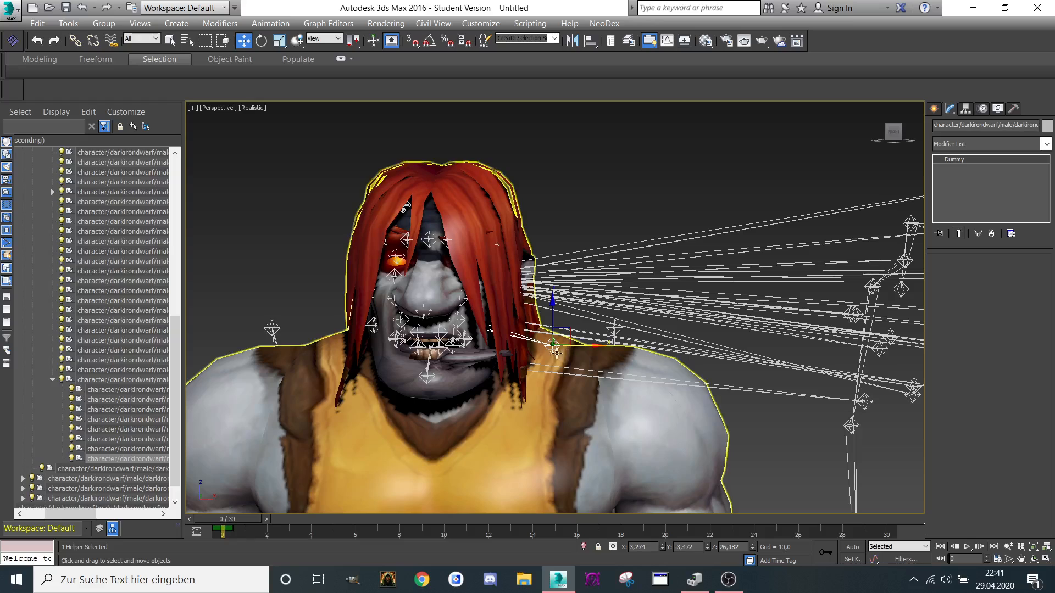
{"action": "key", "text": "ctrl+z"}
Step: Select all the helpers set aside beside the head and delete them from the rig
{"action": "scroll", "coordinate": [446, 300], "scroll_direction": "down", "scroll_amount": 6}
{"action": "scroll", "coordinate": [446, 300], "scroll_direction": "up", "scroll_amount": 3}
{"action": "middle_click_drag", "start_coordinate": [497, 295], "coordinate": [486, 240]}
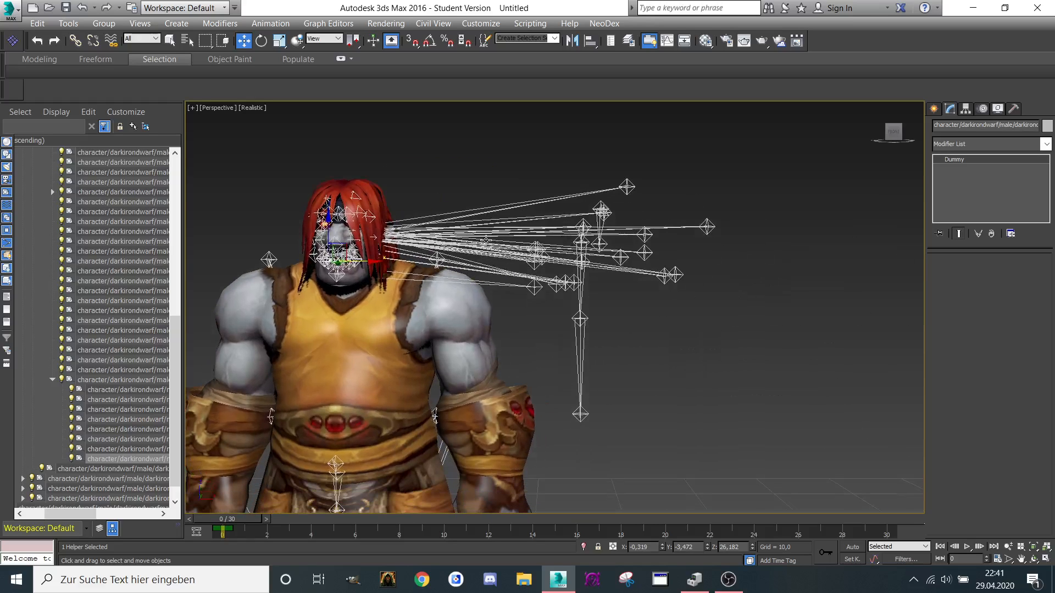
{"action": "left_click_drag", "start_coordinate": [681, 319], "coordinate": [683, 320]}
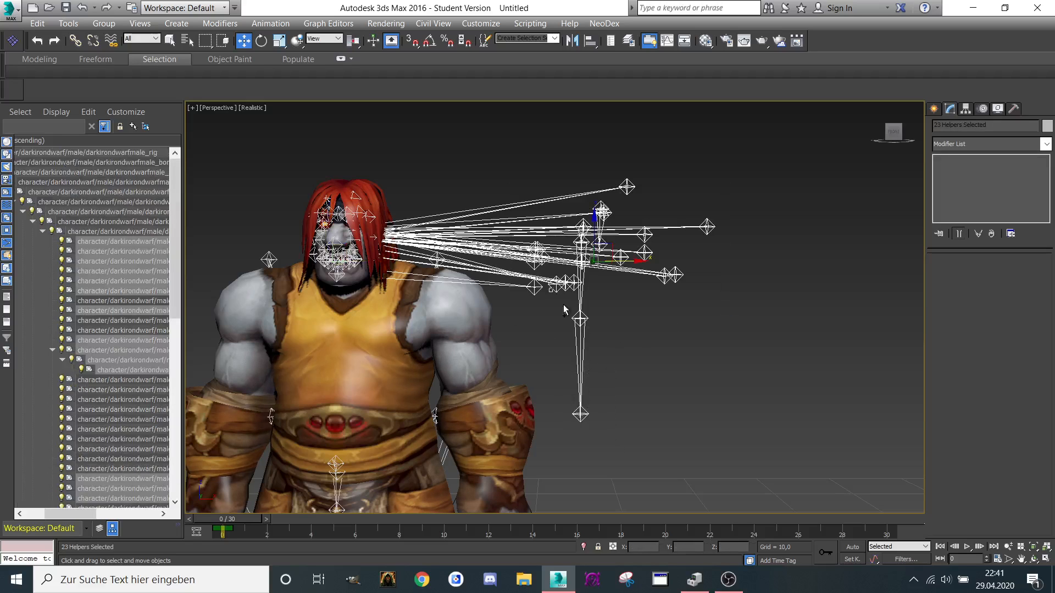
{"action": "scroll", "coordinate": [560, 280], "scroll_direction": "up", "scroll_amount": 5}
{"action": "scroll", "coordinate": [560, 280], "scroll_direction": "down", "scroll_amount": 5}
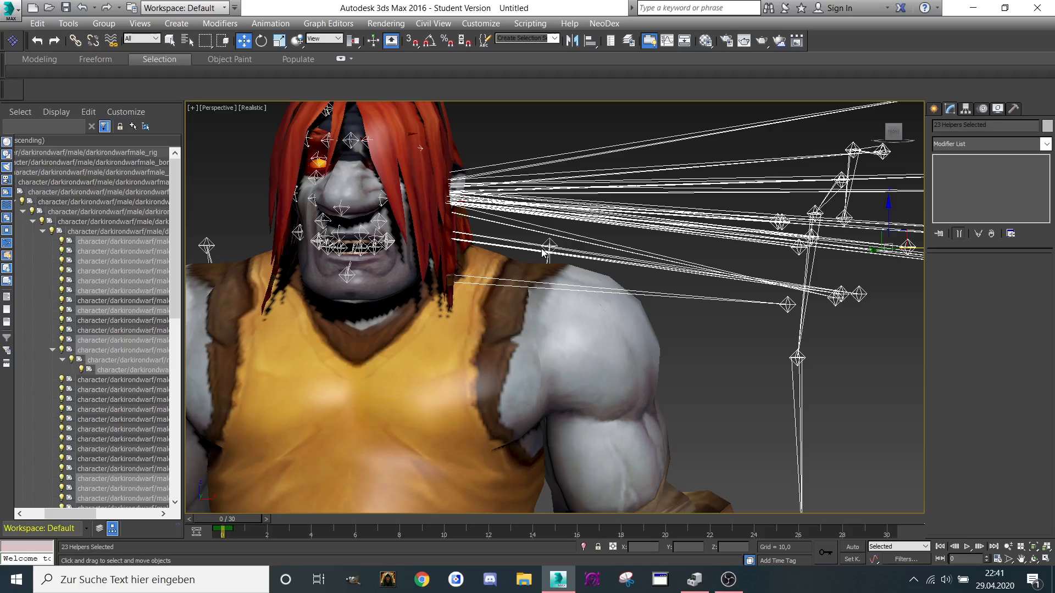
{"action": "left_click", "coordinate": [708, 283]}
{"action": "scroll", "coordinate": [597, 245], "scroll_direction": "down", "scroll_amount": 4}
{"action": "left_click", "coordinate": [619, 276]}
{"action": "scroll", "coordinate": [619, 276], "scroll_direction": "up", "scroll_amount": 4}
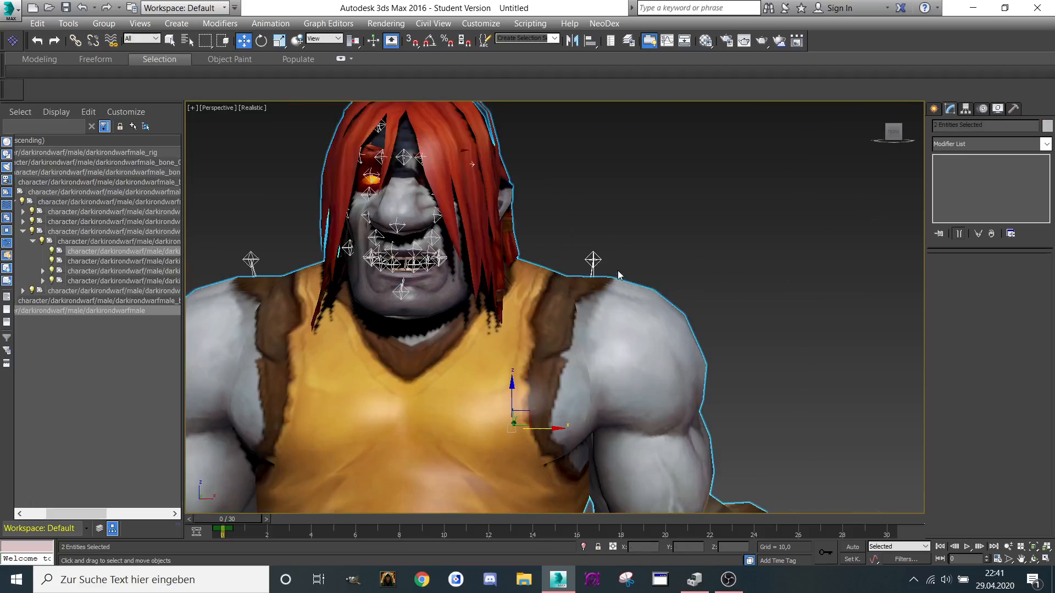
Step: Select the two helpers above the shoulders, move them along X away from the body, and delete them
{"action": "left_click", "coordinate": [593, 258]}
{"action": "left_click", "coordinate": [250, 261], "text": "ctrl"}
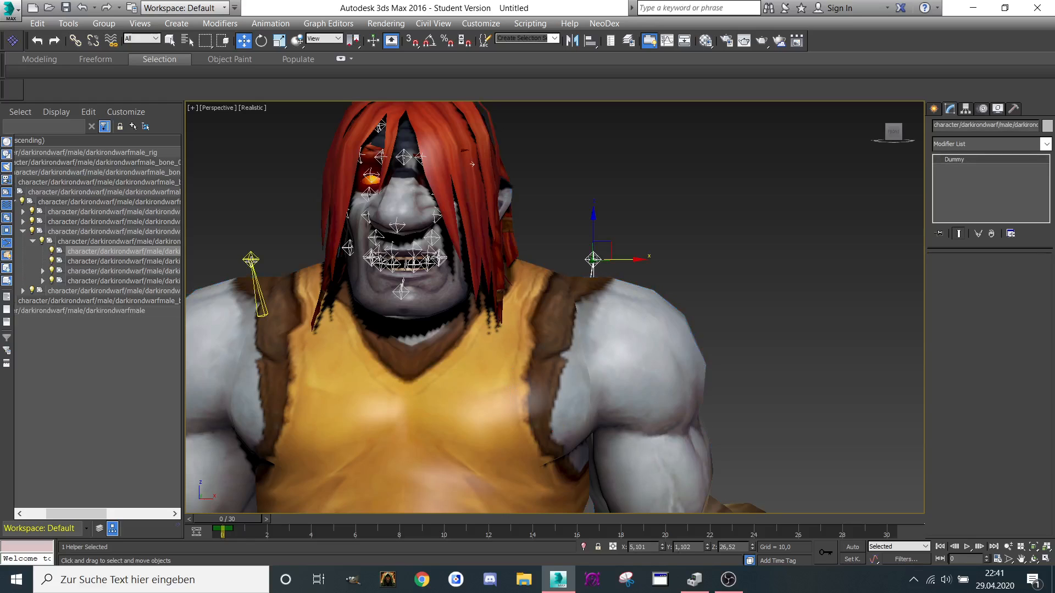
{"action": "scroll", "coordinate": [250, 261], "scroll_direction": "down", "scroll_amount": 3}
{"action": "left_click_drag", "start_coordinate": [358, 262], "coordinate": [731, 262]}
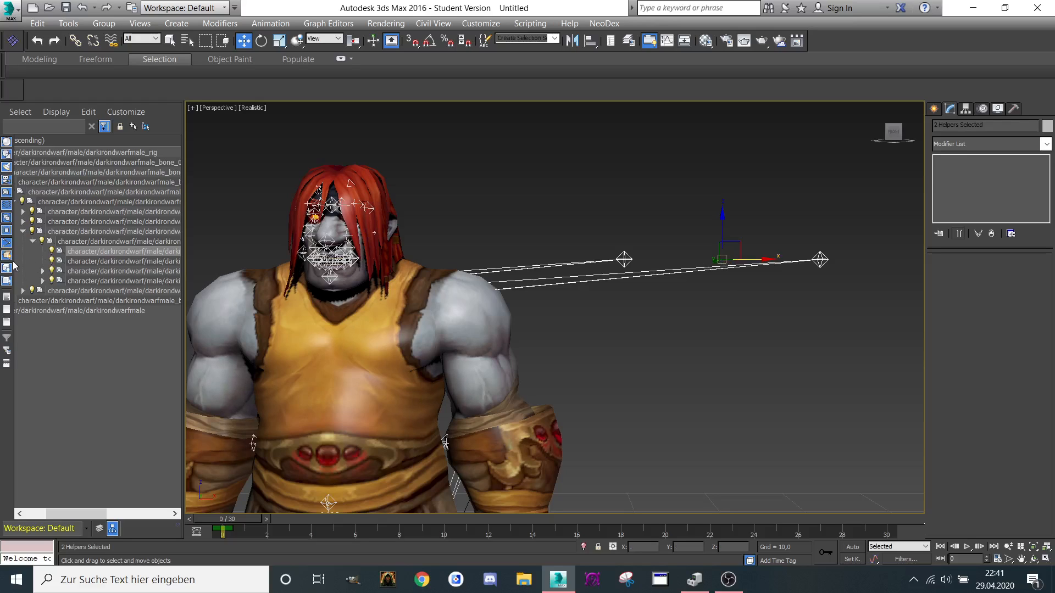
{"action": "key", "text": "Delete"}
Step: Expand the rig hierarchy down to the upper-body branches and select the child helper of the first branch
{"action": "middle_click_drag", "start_coordinate": [407, 239], "coordinate": [443, 245]}
{"action": "middle_click_drag", "start_coordinate": [101, 251], "coordinate": [163, 247]}
{"action": "left_click", "coordinate": [20, 152]}
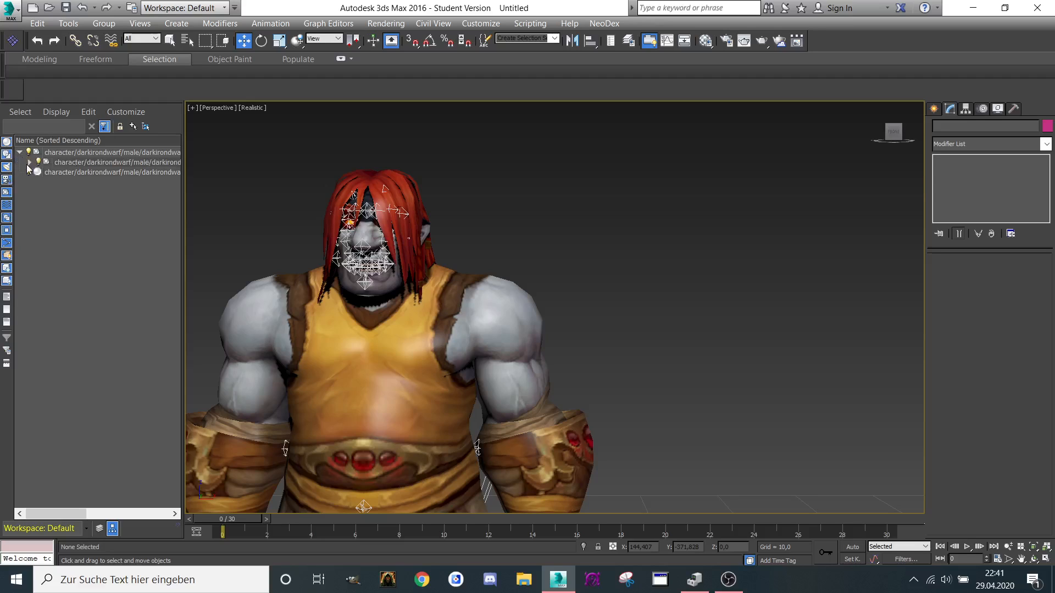
{"action": "left_click", "coordinate": [29, 163]}
{"action": "left_click", "coordinate": [39, 172]}
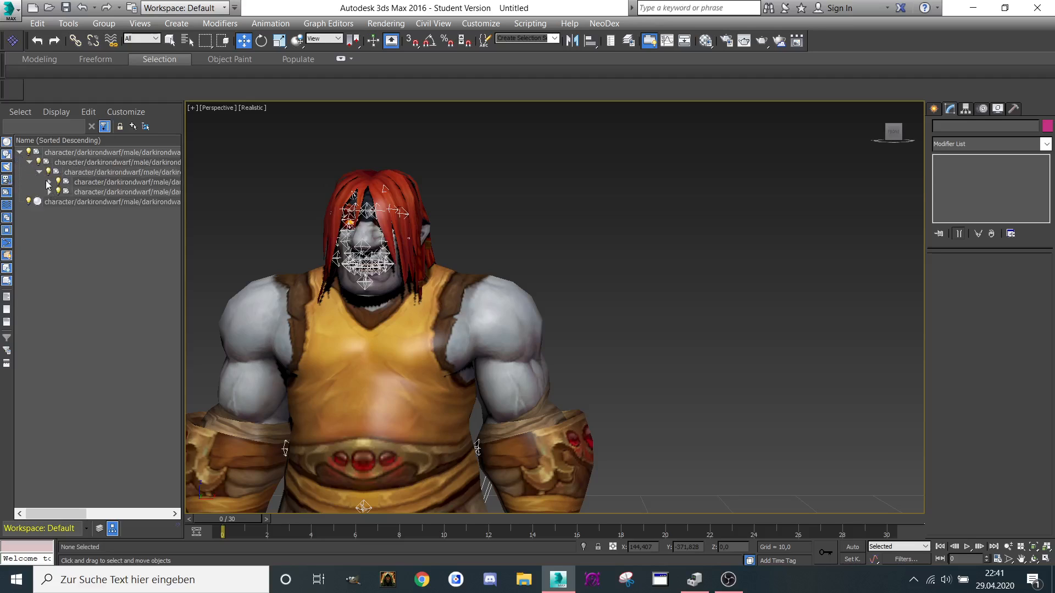
{"action": "left_click", "coordinate": [49, 182]}
{"action": "left_click", "coordinate": [59, 192]}
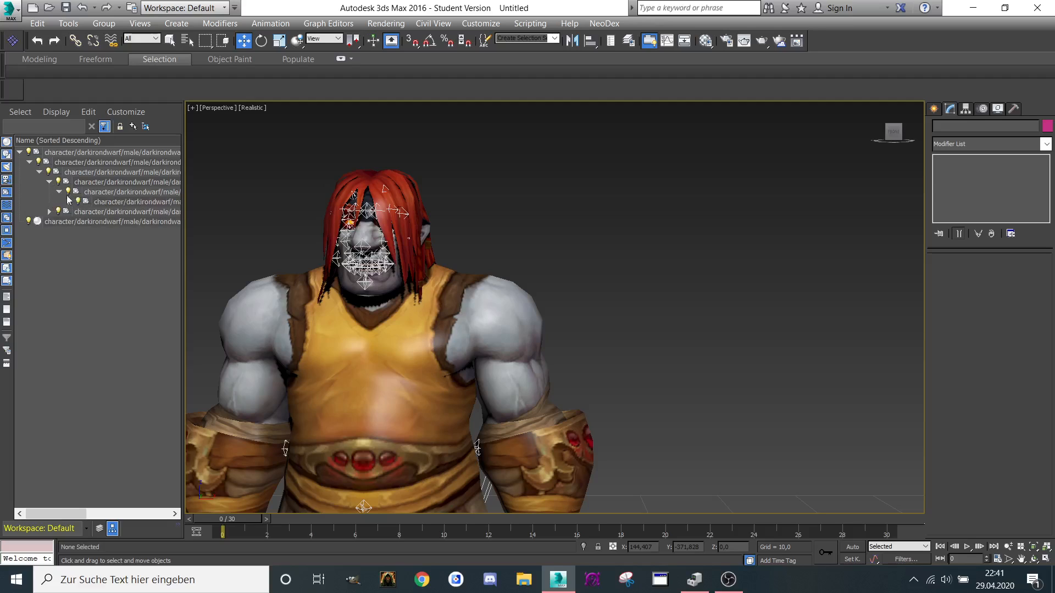
{"action": "left_click", "coordinate": [69, 202]}
{"action": "left_click", "coordinate": [78, 212]}
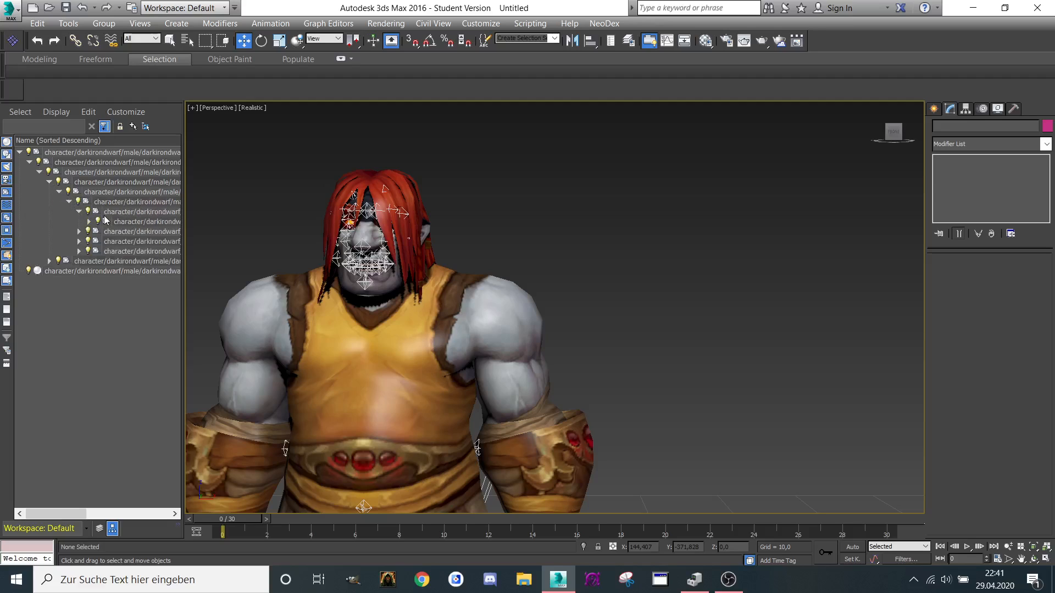
{"action": "left_click", "coordinate": [134, 221]}
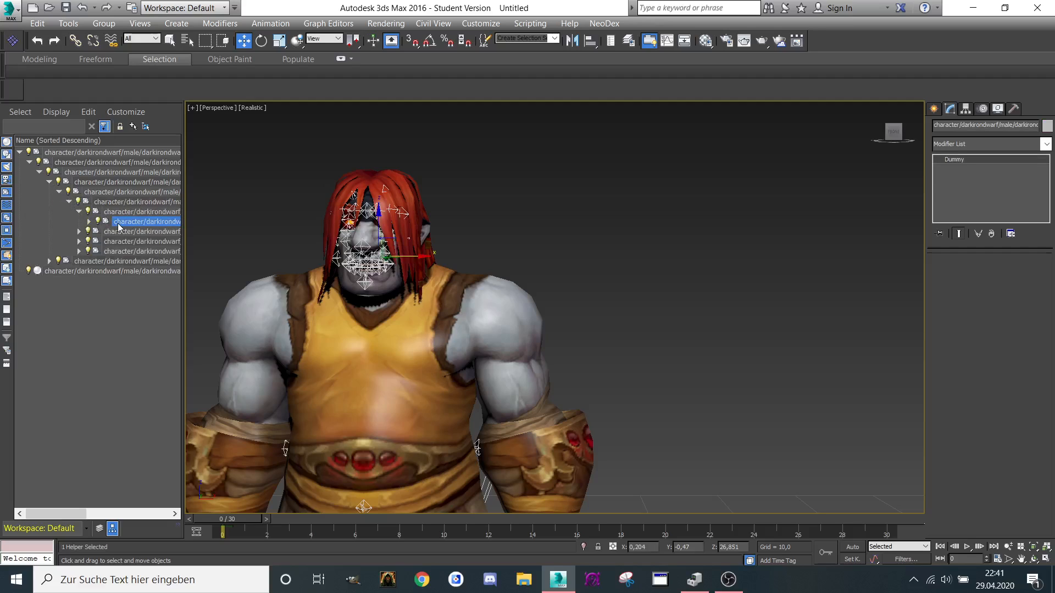
Step: Collapse the first upper-body branch, expand the second one, and select its child helper at the back
{"action": "left_click", "coordinate": [79, 212]}
{"action": "left_click", "coordinate": [78, 222]}
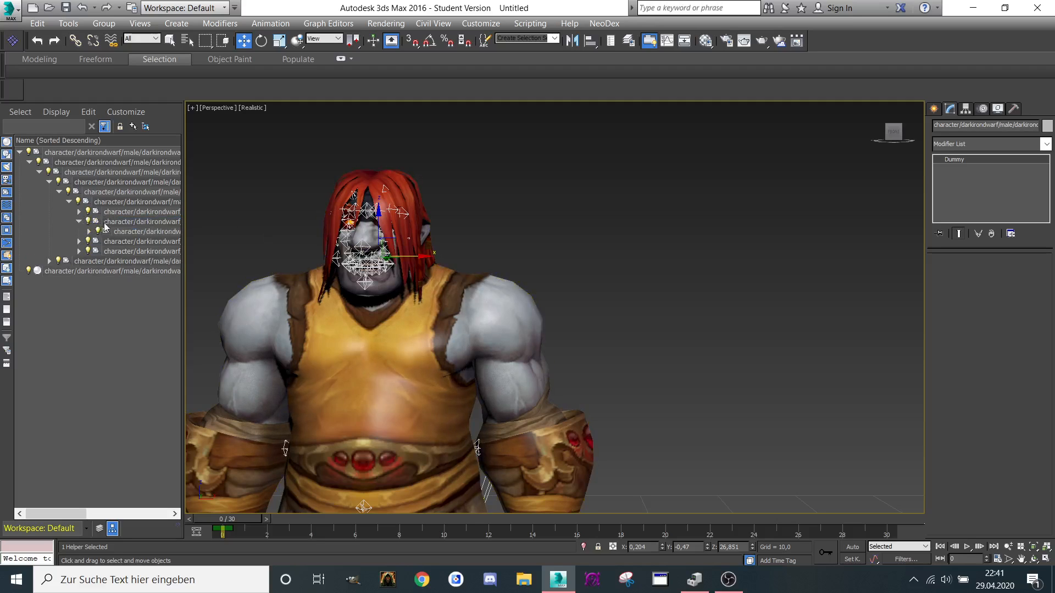
{"action": "left_click", "coordinate": [137, 232]}
{"action": "middle_click_drag", "start_coordinate": [259, 242], "coordinate": [281, 206]}
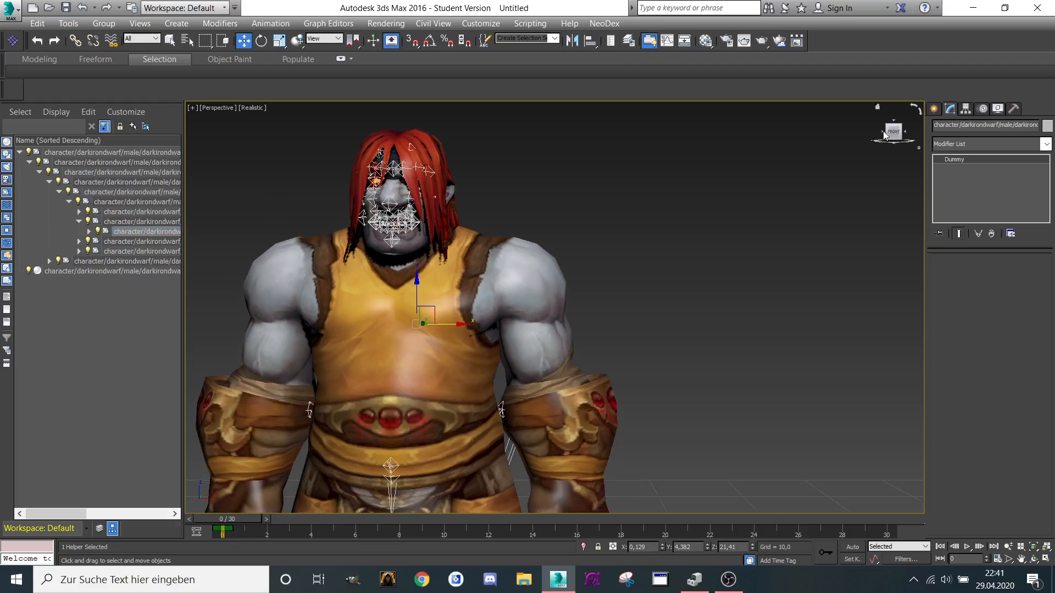
Step: Move the second branch's helper chain behind the back along Y, select its six helpers, and delete them
{"action": "left_click_drag", "start_coordinate": [893, 138], "coordinate": [835, 137]}
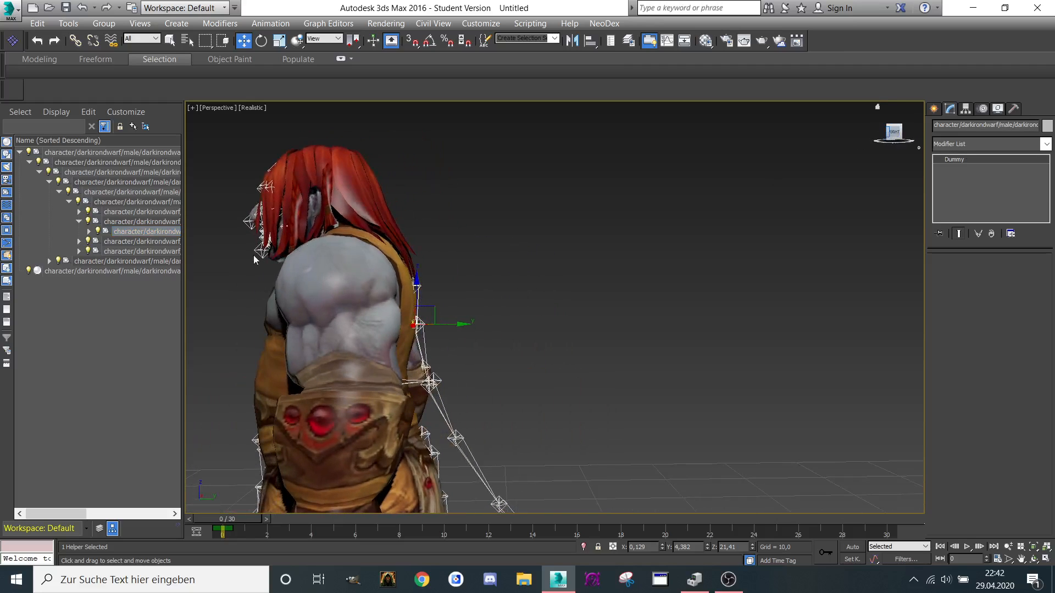
{"action": "left_click", "coordinate": [109, 222]}
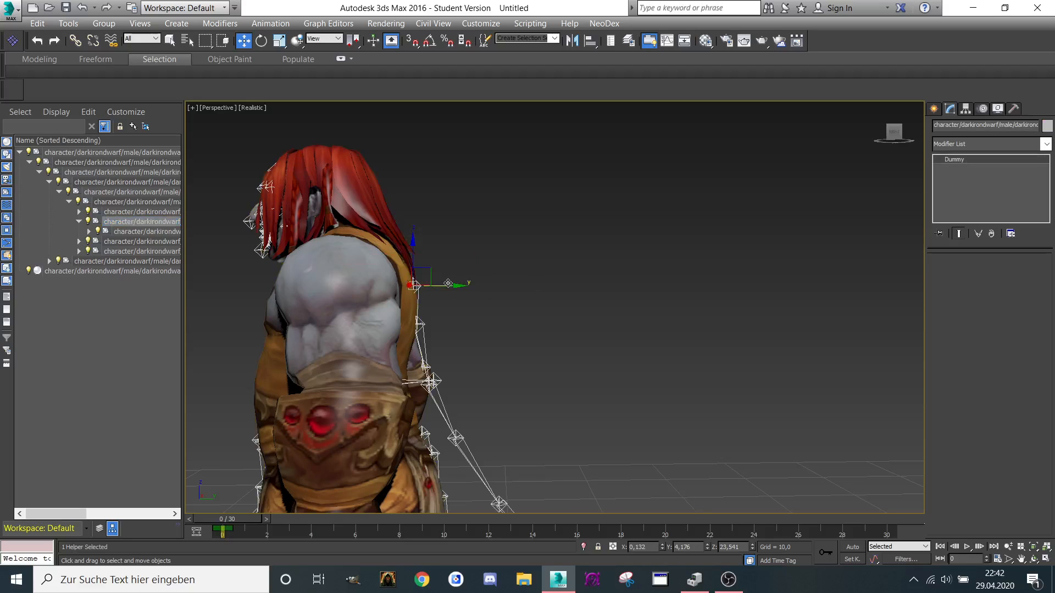
{"action": "left_click_drag", "start_coordinate": [446, 286], "coordinate": [665, 306]}
{"action": "scroll", "coordinate": [654, 306], "scroll_direction": "down", "scroll_amount": 3}
{"action": "middle_click_drag", "start_coordinate": [598, 305], "coordinate": [570, 254]}
{"action": "left_click_drag", "start_coordinate": [575, 216], "coordinate": [750, 450]}
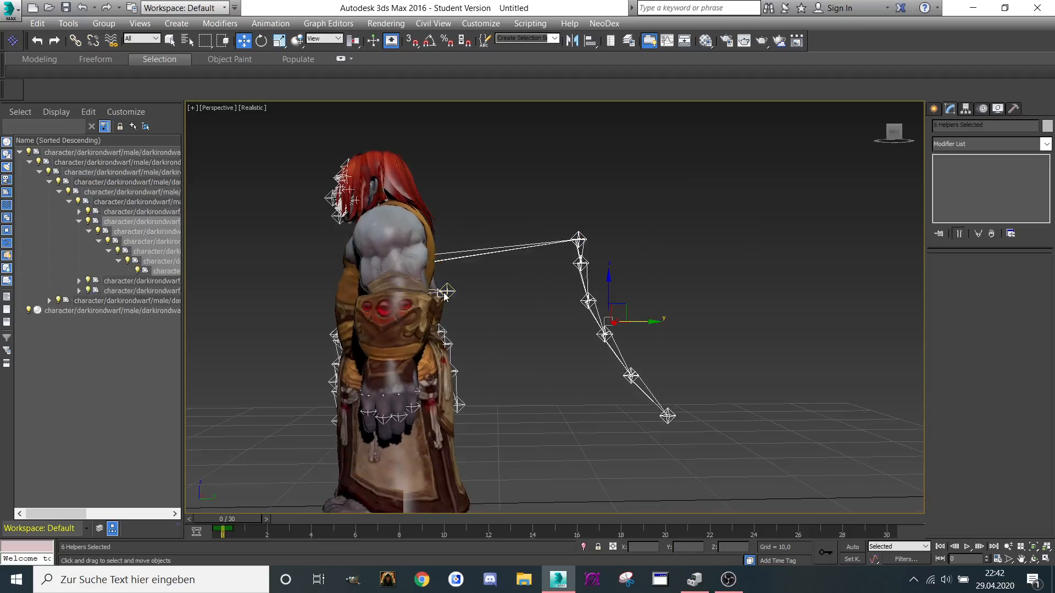
{"action": "key", "text": "Delete"}
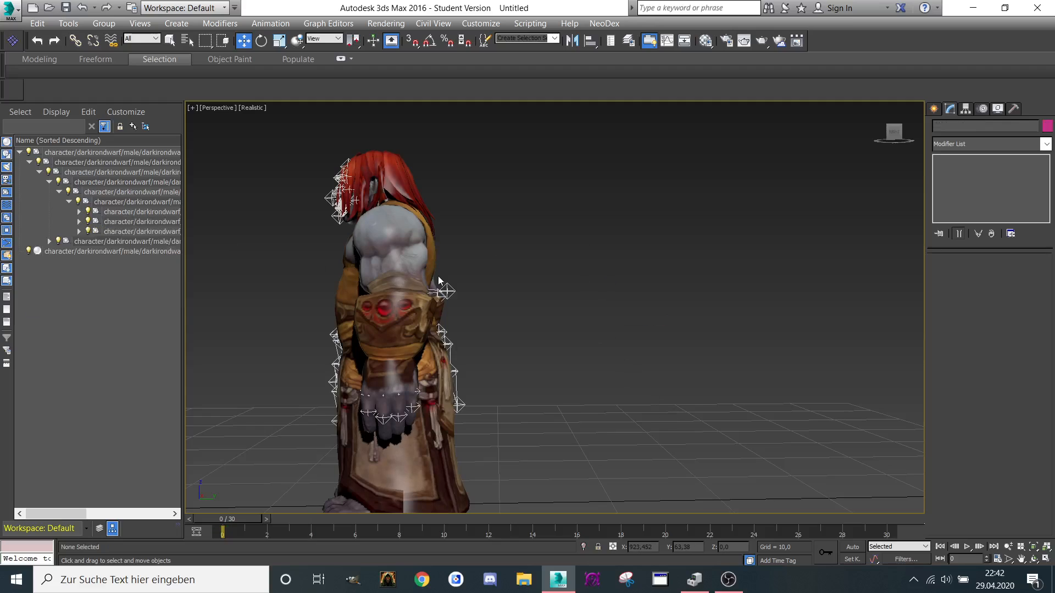
Step: Select the helper behind the elbow, test-move its parent helper along Y, and undo that move
{"action": "scroll", "coordinate": [438, 278], "scroll_direction": "up", "scroll_amount": 3}
{"action": "left_click", "coordinate": [441, 301]}
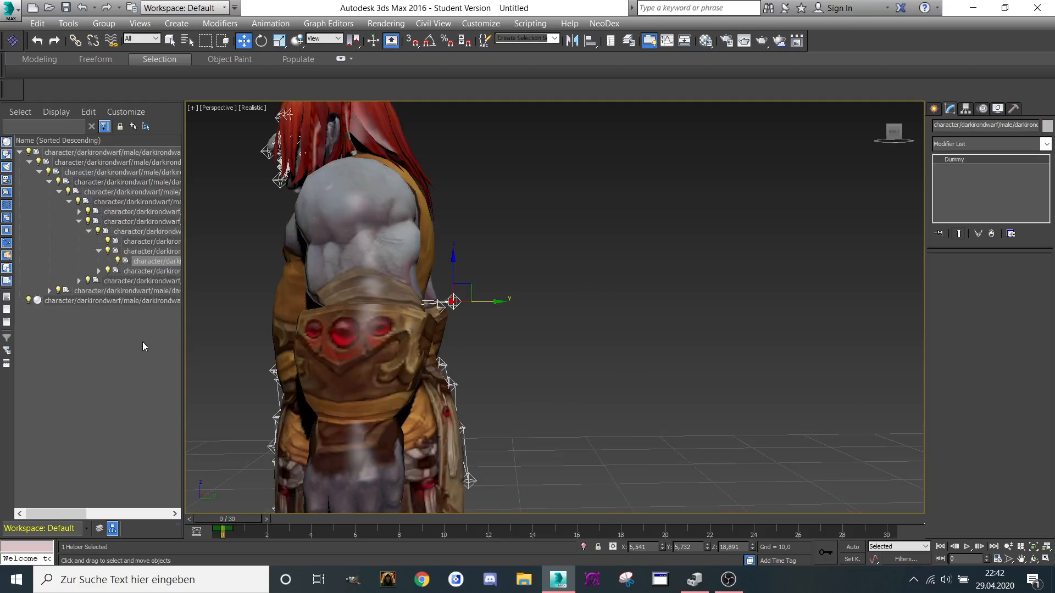
{"action": "left_click", "coordinate": [144, 251]}
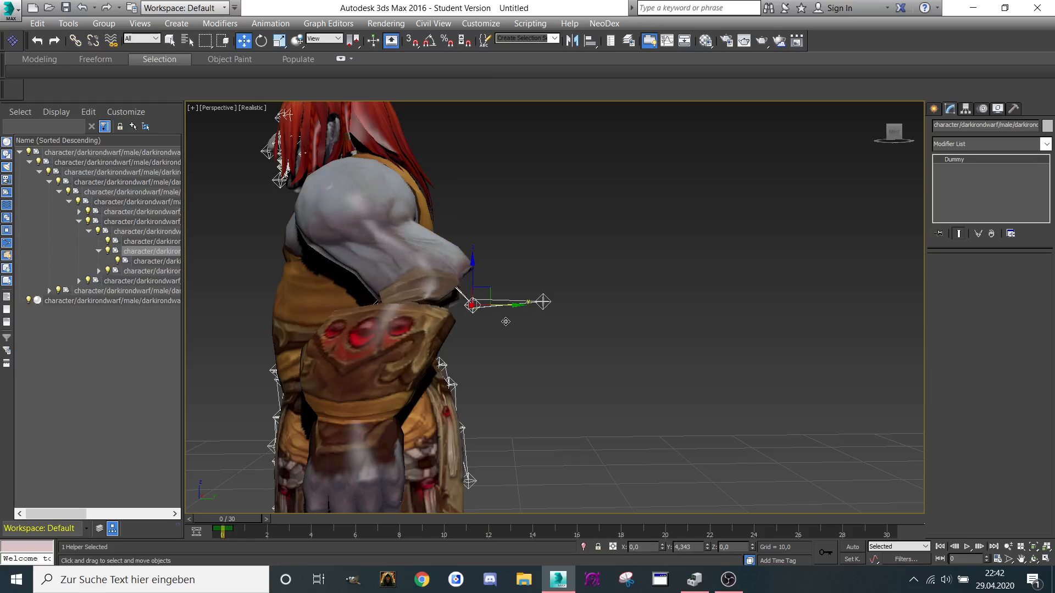
{"action": "left_click_drag", "start_coordinate": [498, 304], "coordinate": [344, 304]}
Step: Move the end helper behind the elbow along Y away from the arm and delete it
{"action": "left_click", "coordinate": [158, 261]}
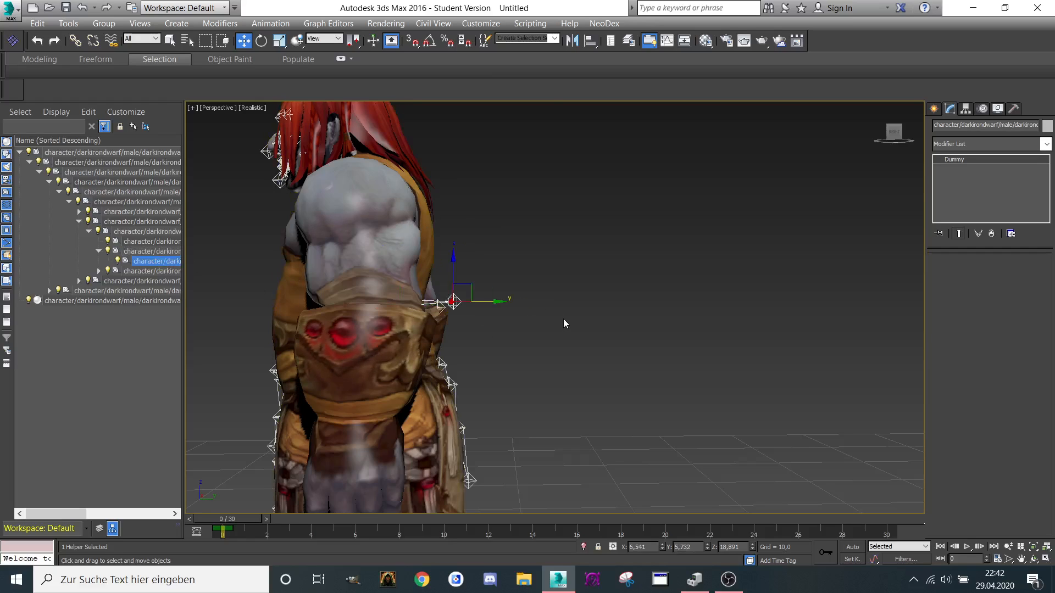
{"action": "left_click_drag", "start_coordinate": [486, 303], "coordinate": [656, 317]}
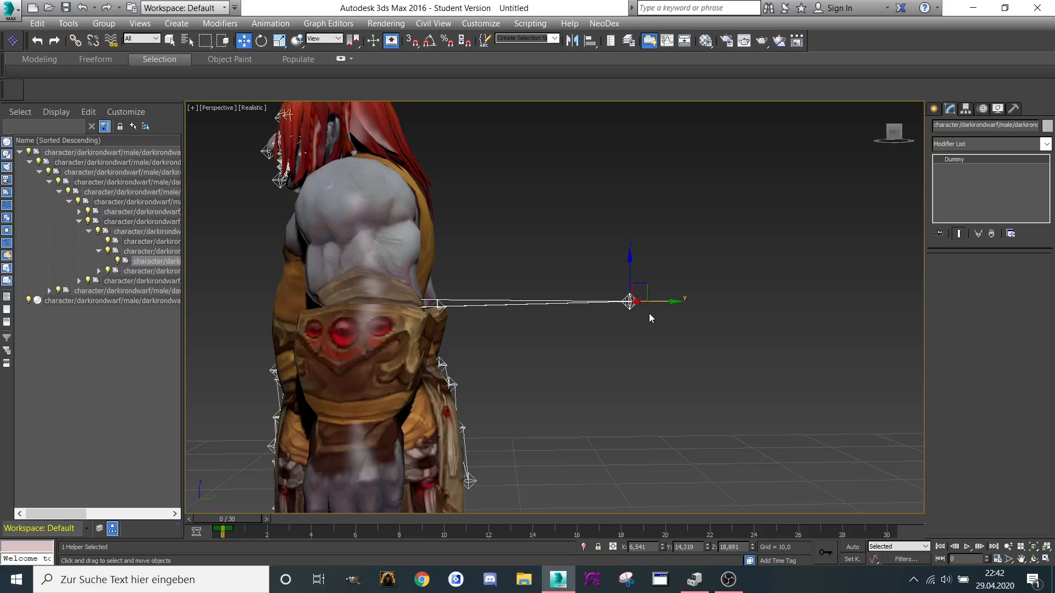
{"action": "key", "text": "Delete"}
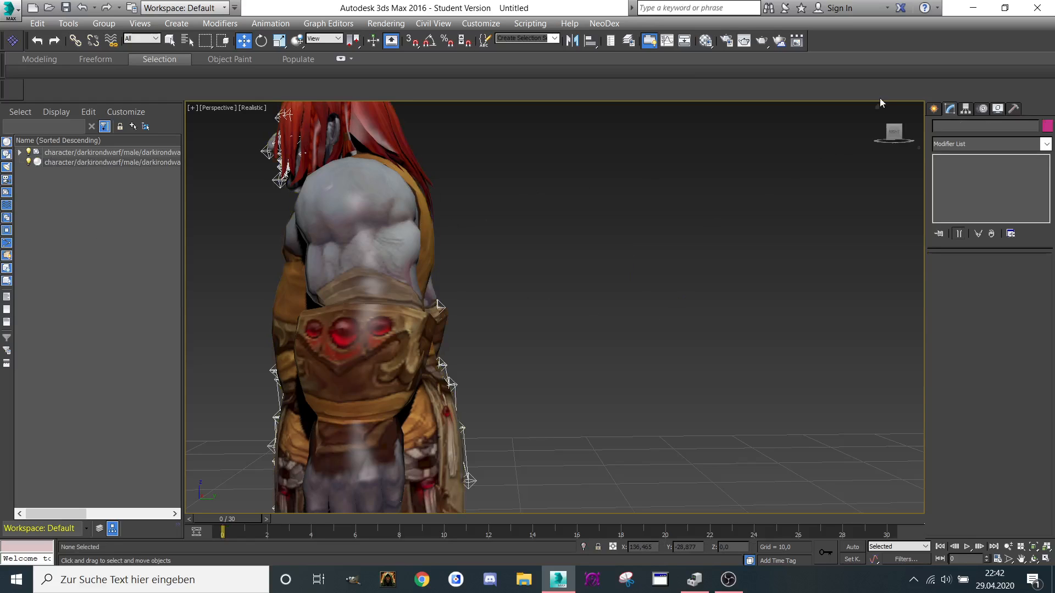
Step: Expand the collapsed rig hierarchy again down to the three upper-body branches
{"action": "left_click", "coordinate": [19, 152]}
{"action": "left_click", "coordinate": [29, 162]}
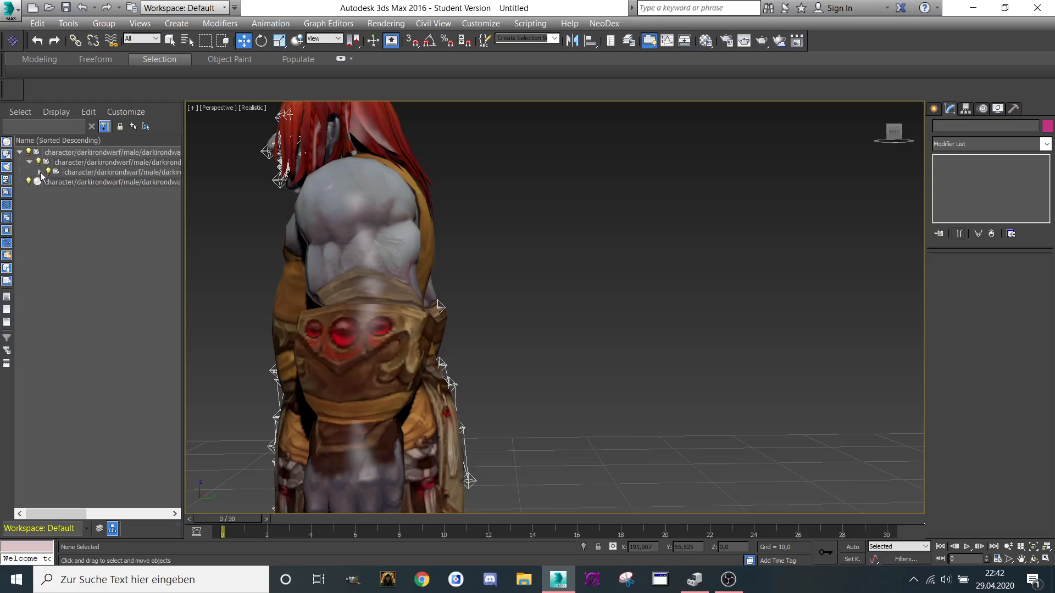
{"action": "left_click", "coordinate": [40, 172]}
{"action": "left_click", "coordinate": [49, 182]}
{"action": "left_click", "coordinate": [58, 191]}
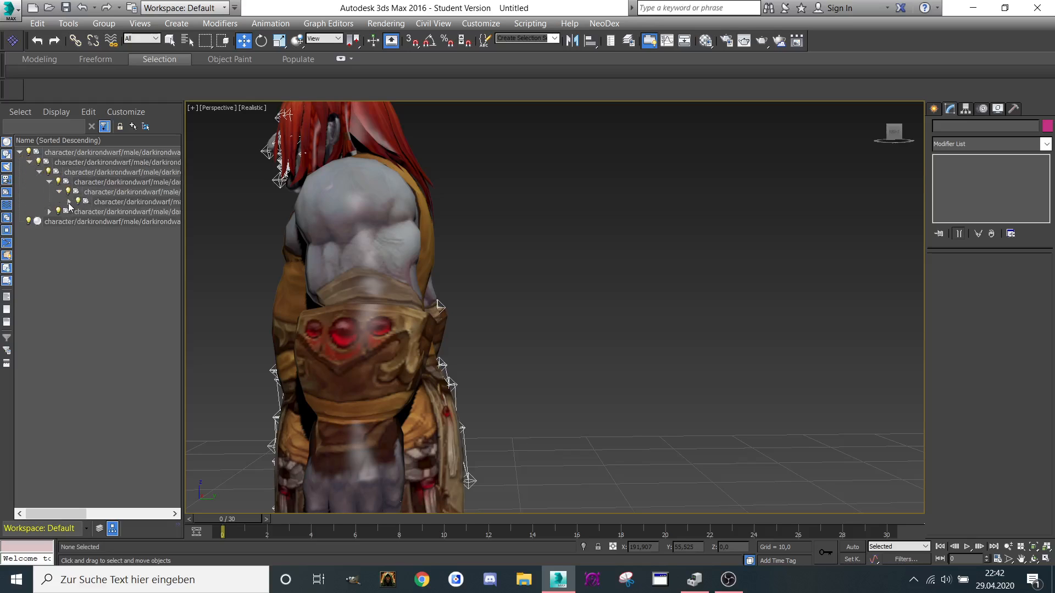
{"action": "left_click", "coordinate": [69, 202]}
Step: View the character from the front and expand the second upper-body branch down to the children of its shoulder helper
{"action": "left_click", "coordinate": [119, 222]}
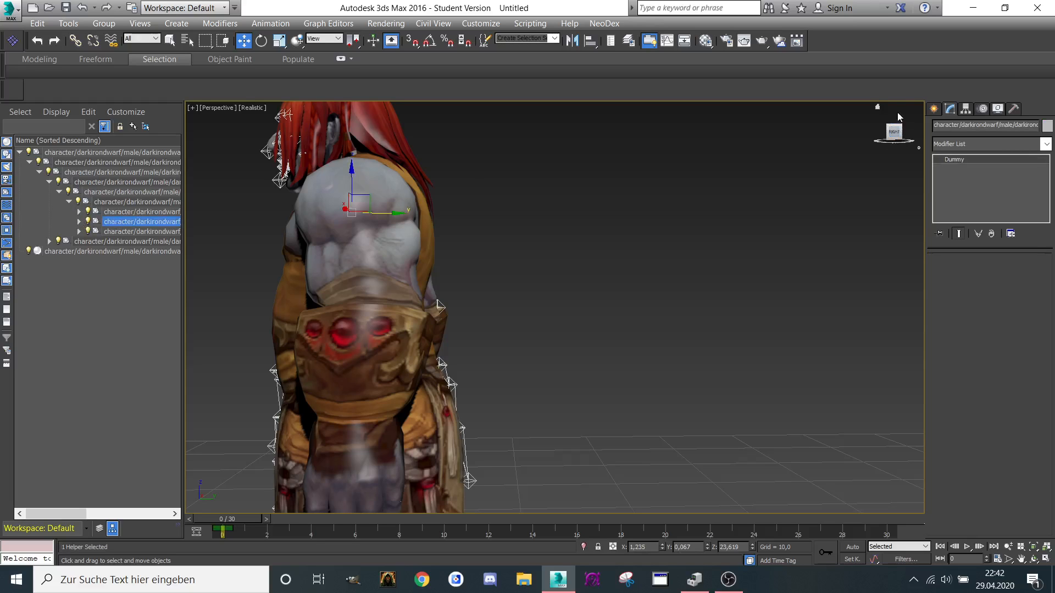
{"action": "left_click", "coordinate": [893, 137]}
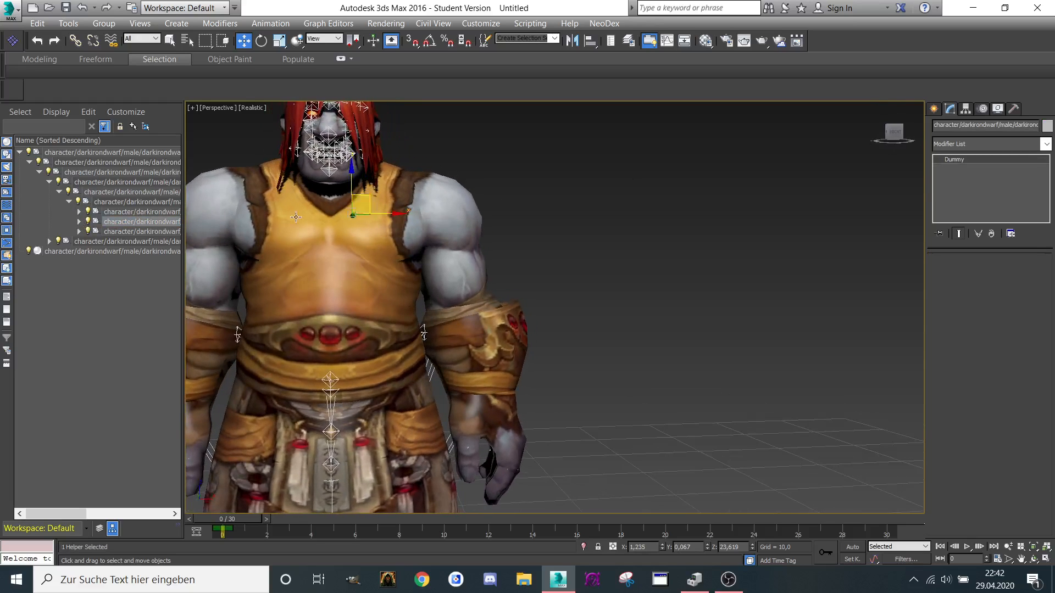
{"action": "left_click", "coordinate": [79, 222]}
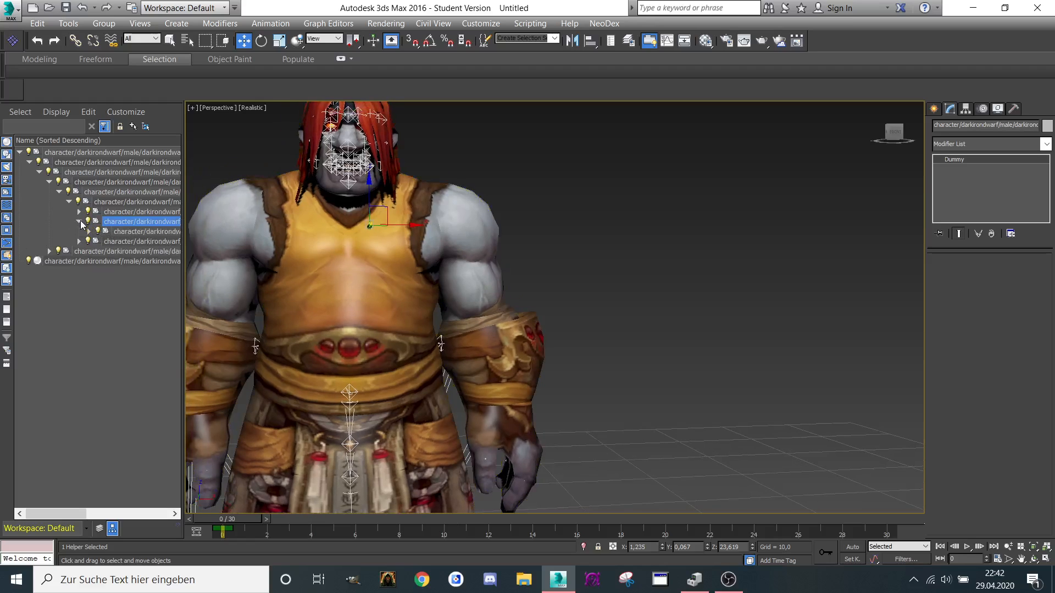
{"action": "left_click", "coordinate": [118, 231]}
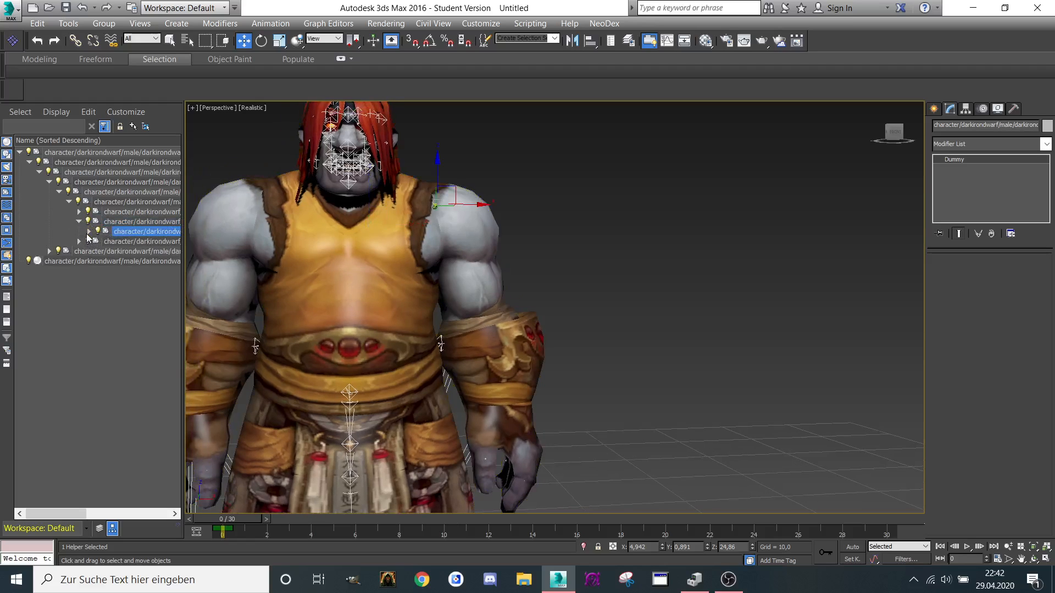
{"action": "left_click", "coordinate": [88, 232]}
Step: Test-move the first two child helpers of the shoulder, on the upper arm and elbow, along X and undo each move
{"action": "left_click", "coordinate": [133, 243]}
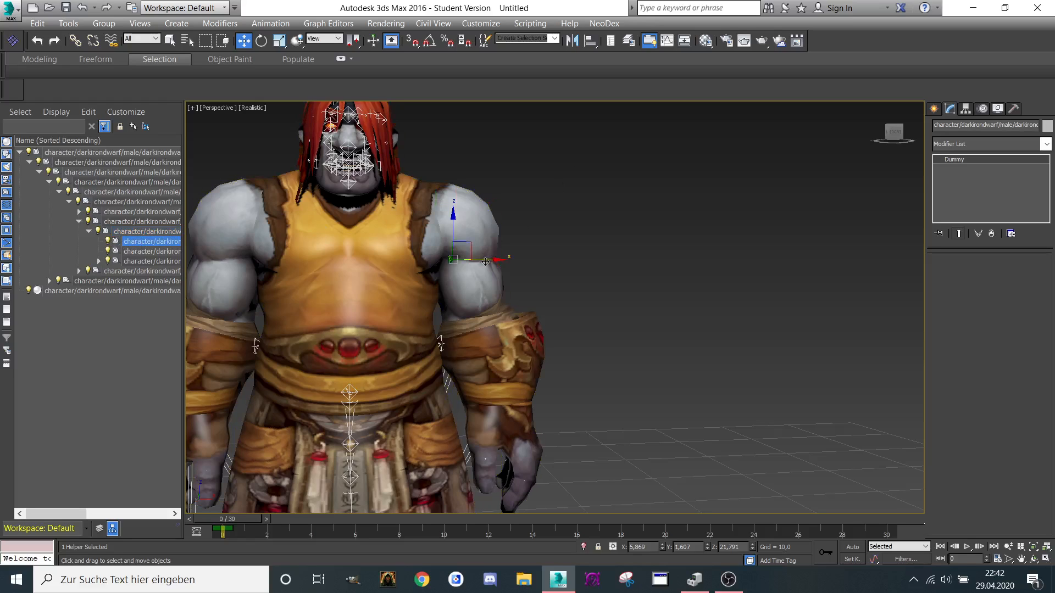
{"action": "left_click_drag", "start_coordinate": [527, 261], "coordinate": [605, 262]}
{"action": "key", "text": "ctrl+z"}
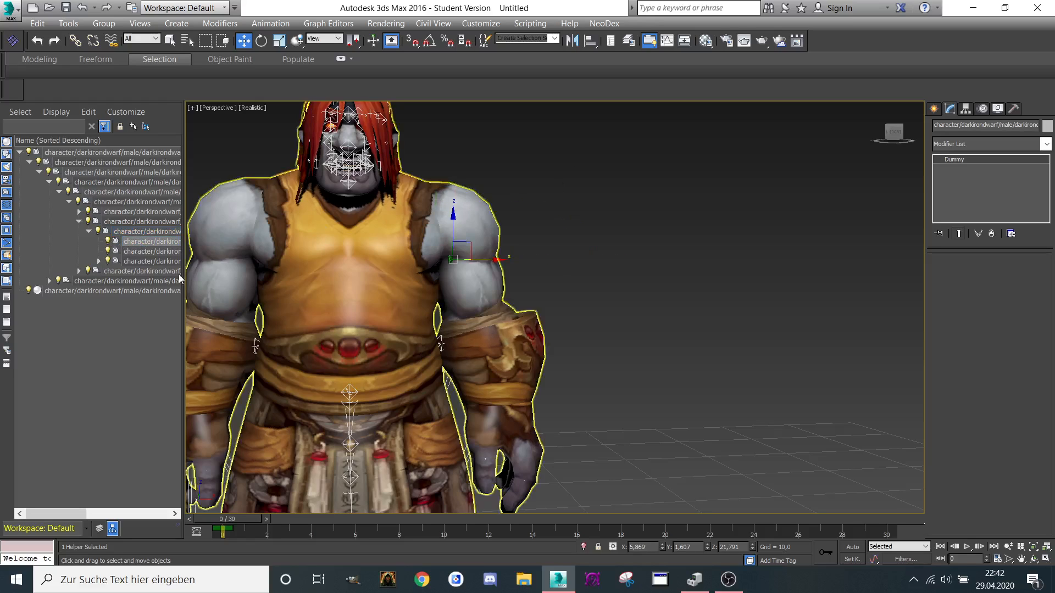
{"action": "left_click", "coordinate": [153, 250]}
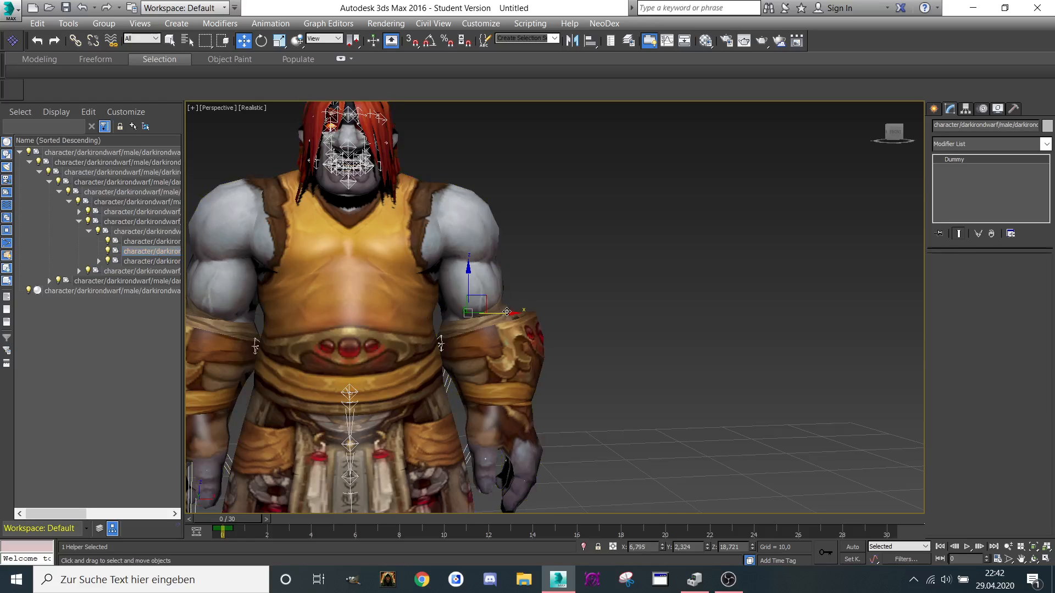
{"action": "left_click_drag", "start_coordinate": [506, 312], "coordinate": [629, 314]}
{"action": "key", "text": "ctrl+z"}
Step: Expand the shoulder's third child helper, test-move its second child on the forearm along X, and undo that move
{"action": "left_click", "coordinate": [97, 261]}
{"action": "left_click", "coordinate": [138, 280]}
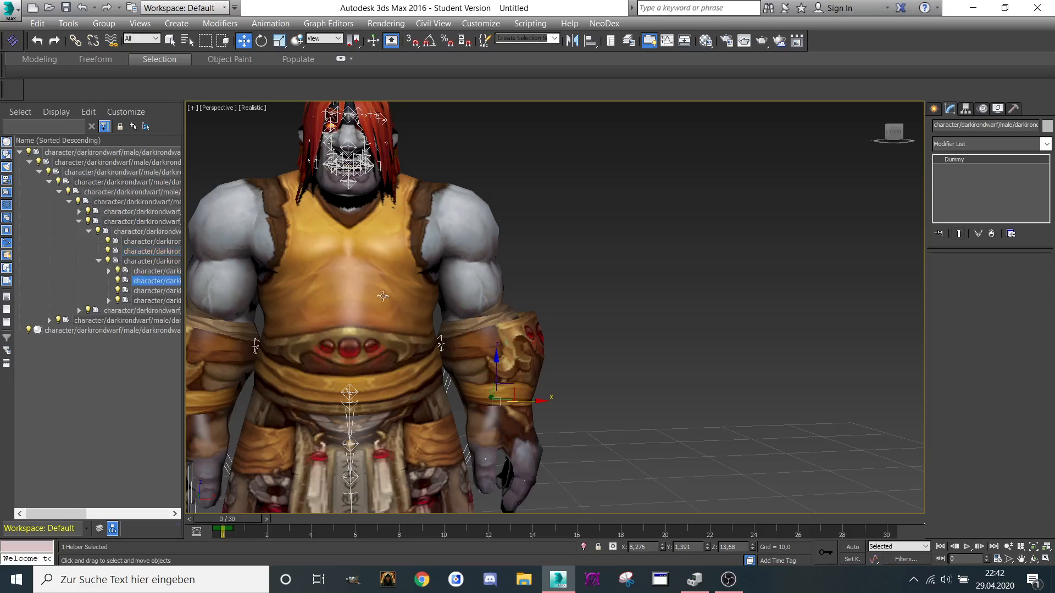
{"action": "left_click_drag", "start_coordinate": [509, 392], "coordinate": [645, 392]}
{"action": "key", "text": "ctrl+z"}
Step: Move the forearm's first child helper, located between the feet, along X to about 20.8, away from the body
{"action": "left_click", "coordinate": [144, 272]}
{"action": "scroll", "coordinate": [571, 374], "scroll_direction": "down", "scroll_amount": 5}
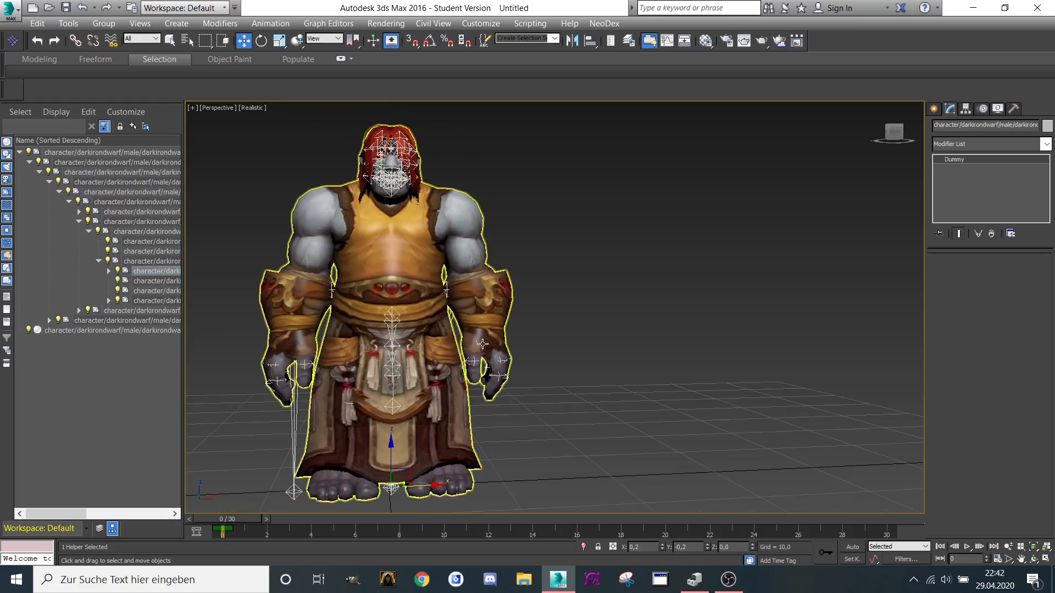
{"action": "left_click_drag", "start_coordinate": [401, 450], "coordinate": [555, 432]}
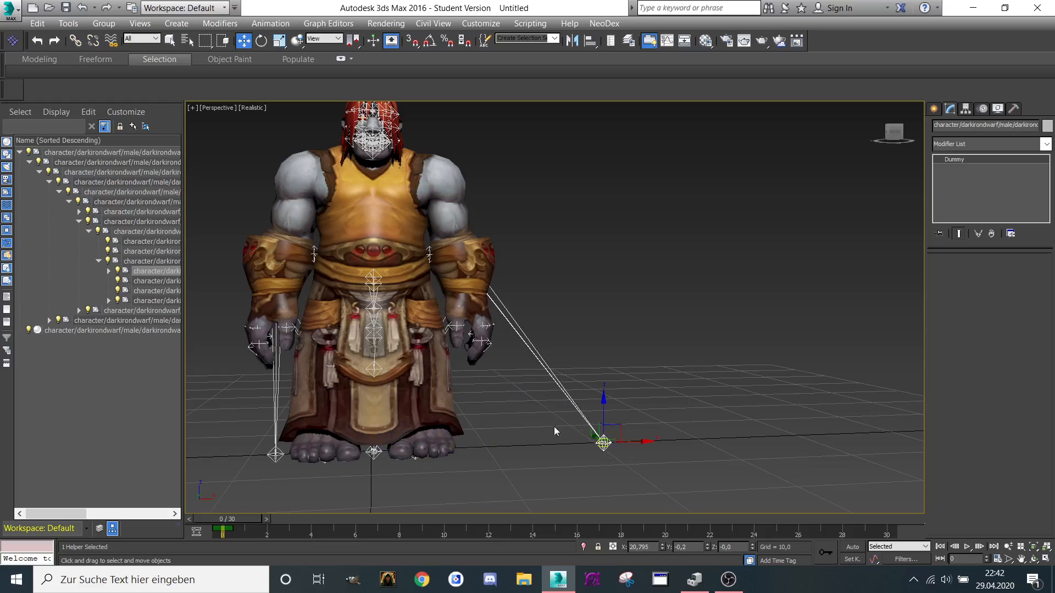
Step: Test-move the forearm's fourth and third child helpers along X and undo each move
{"action": "left_click", "coordinate": [165, 301]}
{"action": "left_click_drag", "start_coordinate": [479, 293], "coordinate": [548, 302]}
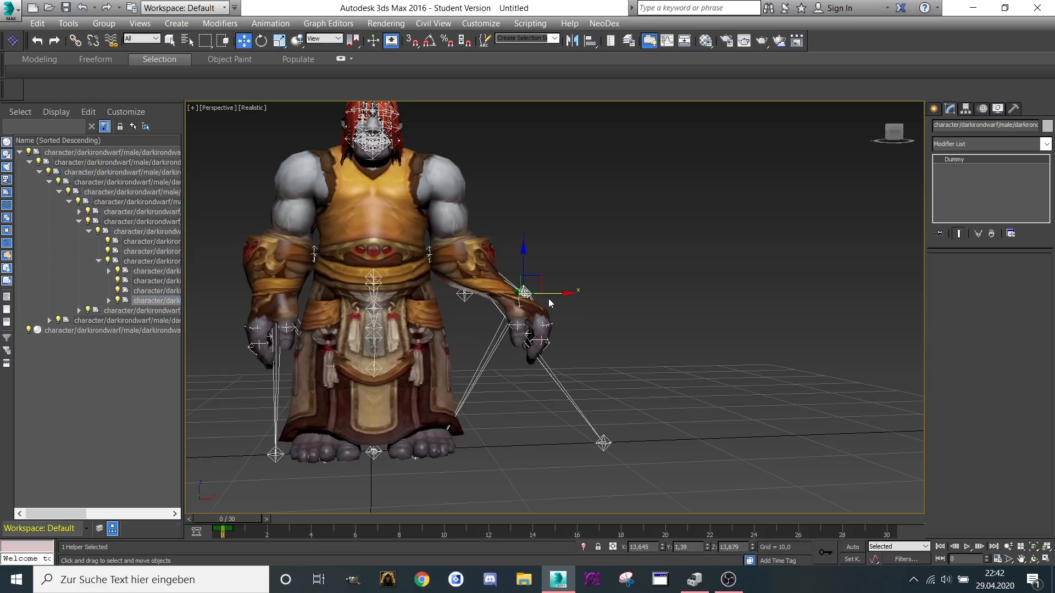
{"action": "key", "text": "ctrl+z"}
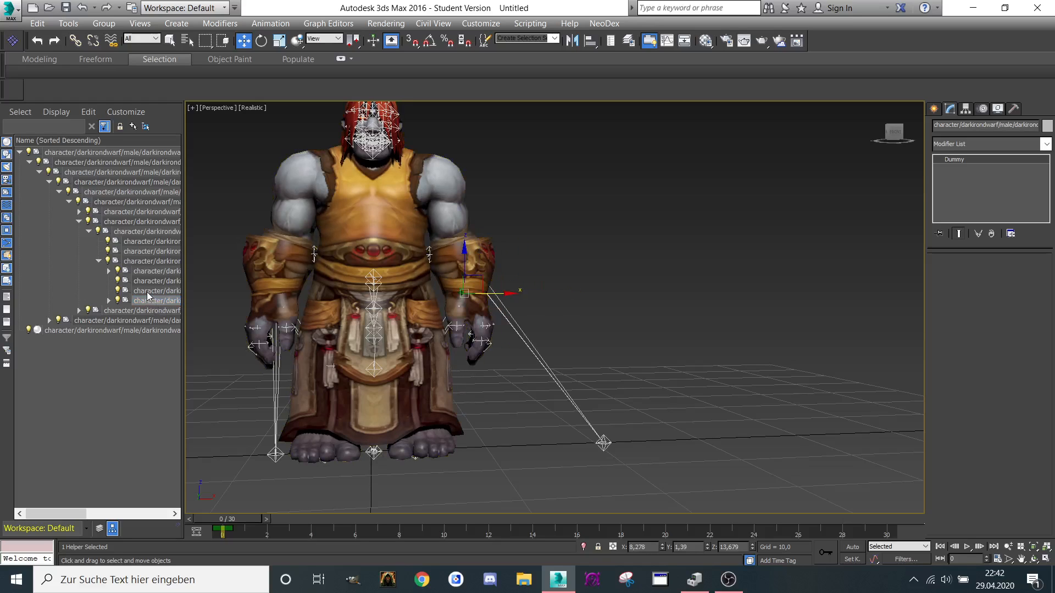
{"action": "left_click", "coordinate": [148, 291]}
{"action": "left_click_drag", "start_coordinate": [518, 272], "coordinate": [541, 276]}
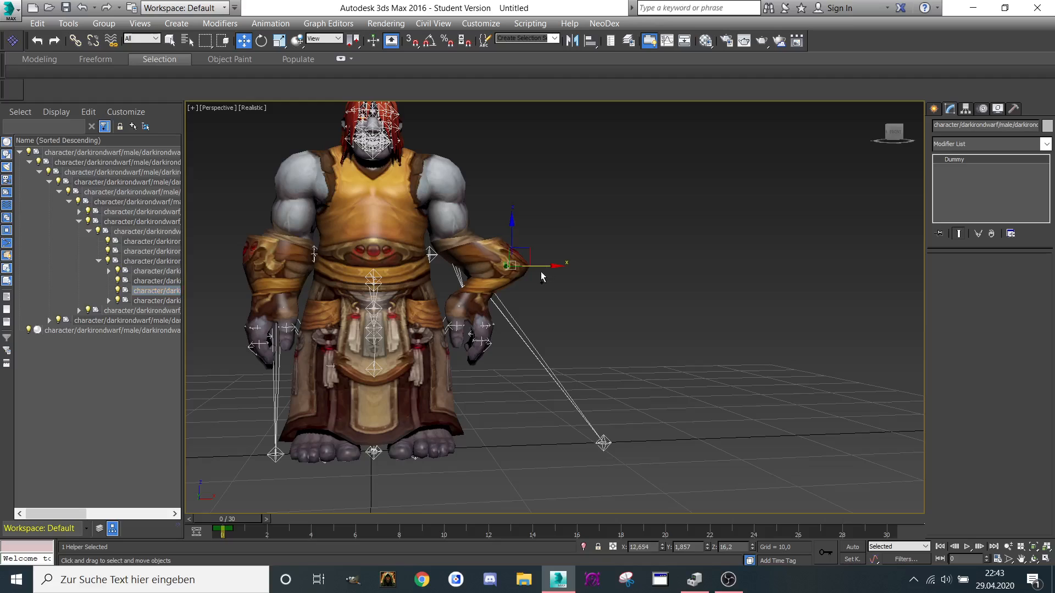
{"action": "key", "text": "ctrl+z"}
Step: Expand the hand helper and move its first two child helpers from between the feet along X, away from the body
{"action": "left_click", "coordinate": [109, 301]}
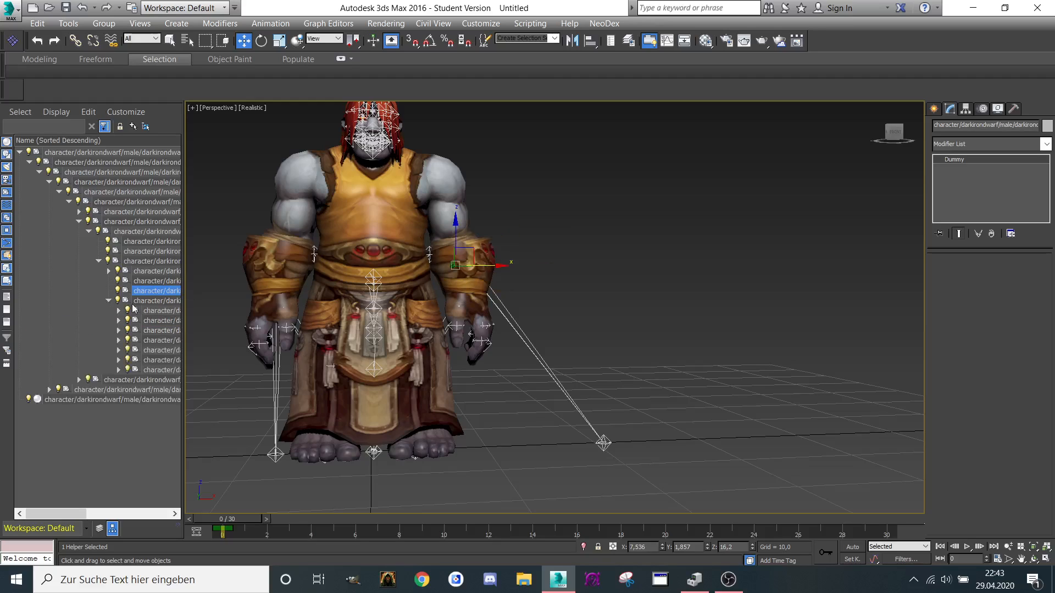
{"action": "left_click", "coordinate": [160, 311]}
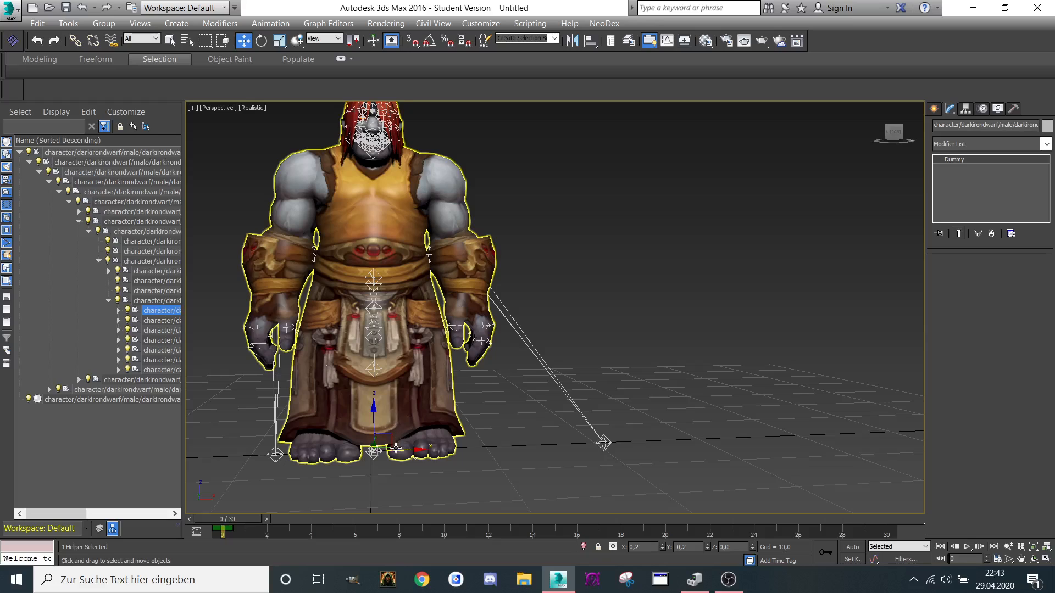
{"action": "left_click_drag", "start_coordinate": [407, 451], "coordinate": [662, 443]}
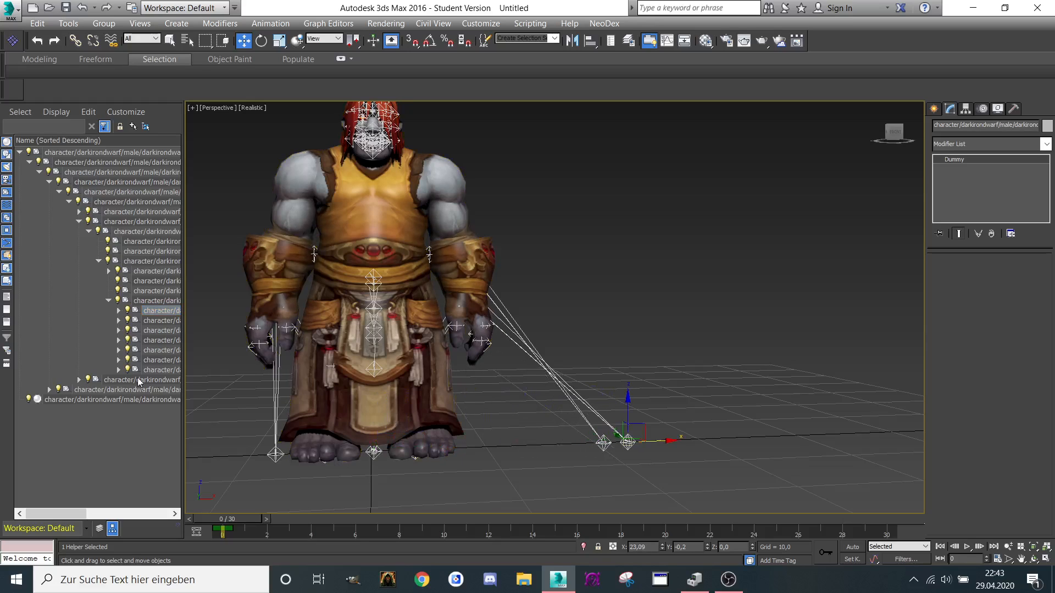
{"action": "left_click", "coordinate": [160, 320]}
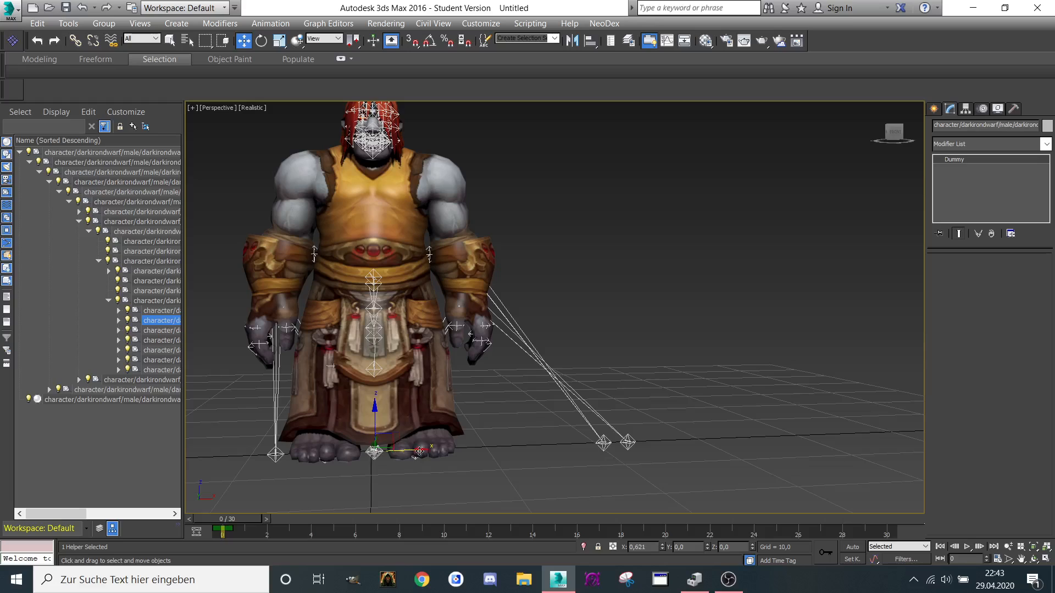
{"action": "left_click_drag", "start_coordinate": [418, 452], "coordinate": [632, 450]}
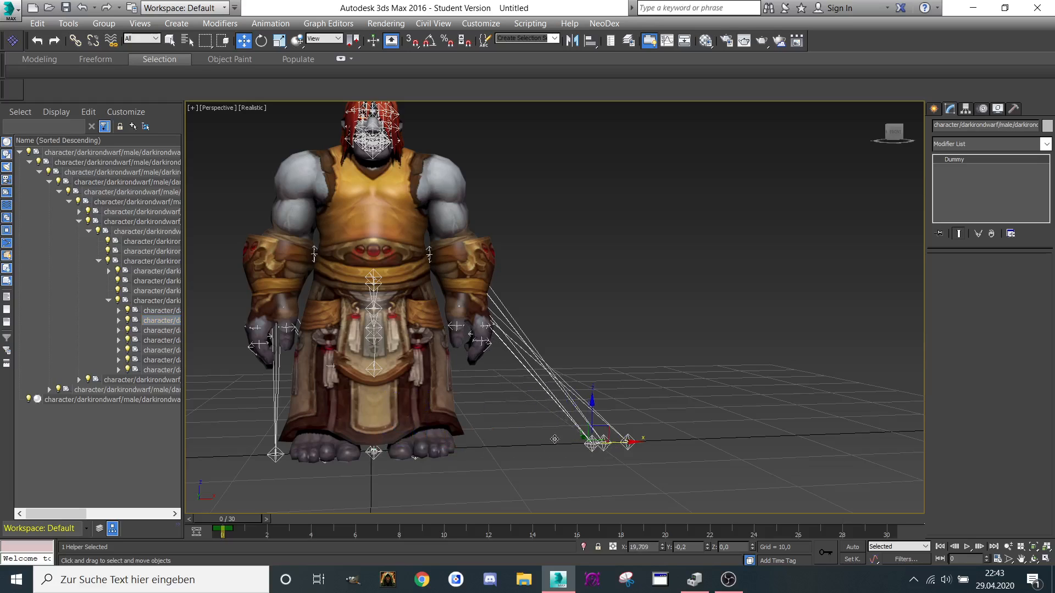
Step: Test-move the hand's remaining five child helpers, which control the fingers, along X and undo each move
{"action": "left_click", "coordinate": [177, 331]}
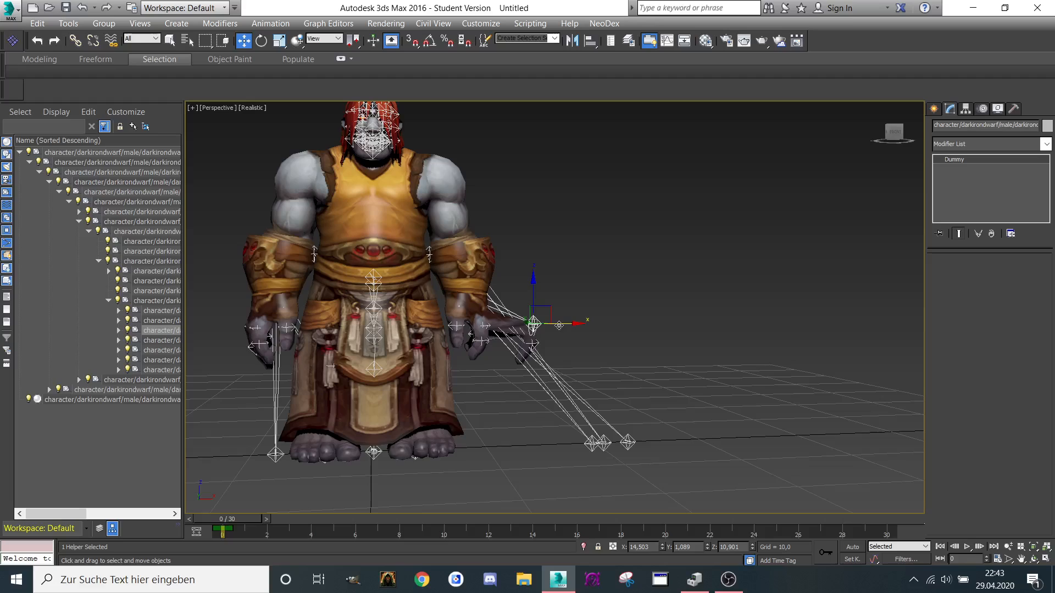
{"action": "mouse_move", "coordinate": [559, 325]}
{"action": "left_mouse_down"}
{"action": "mouse_move", "coordinate": [512, 325]}
{"action": "mouse_move", "coordinate": [556, 321]}
{"action": "left_mouse_up"}
{"action": "left_click", "coordinate": [153, 341]}
{"action": "key", "text": "ctrl+z"}
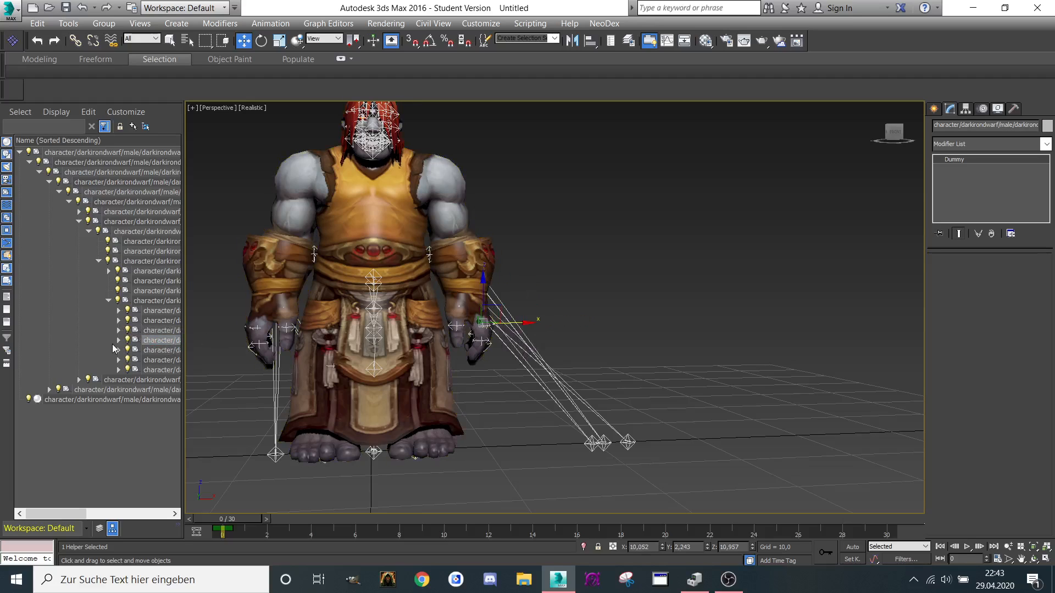
{"action": "left_click", "coordinate": [149, 353]}
{"action": "left_click_drag", "start_coordinate": [485, 307], "coordinate": [534, 307]}
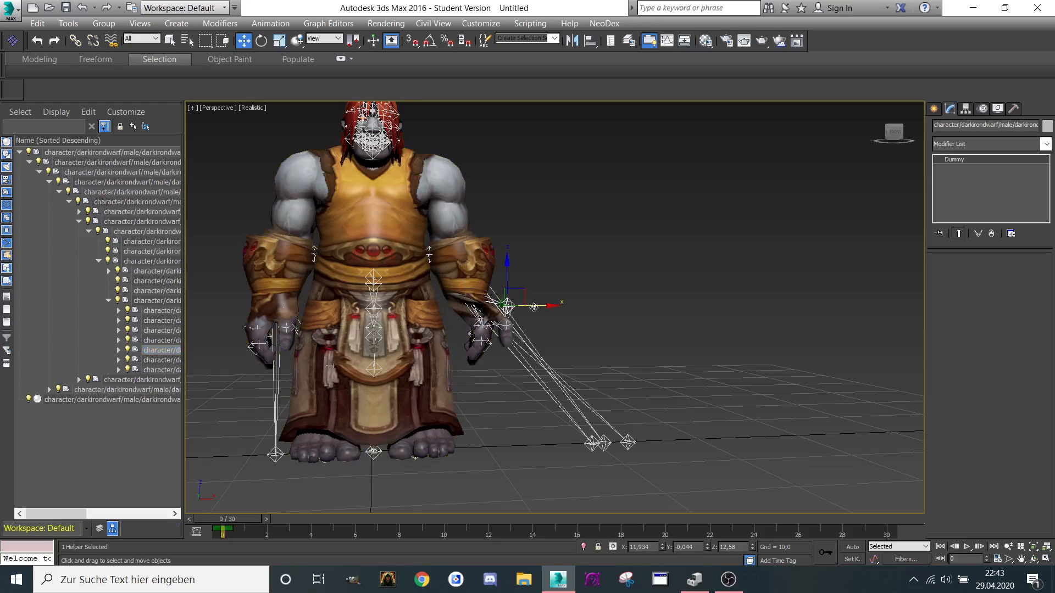
{"action": "key", "text": "ctrl+z"}
{"action": "left_click", "coordinate": [157, 359]}
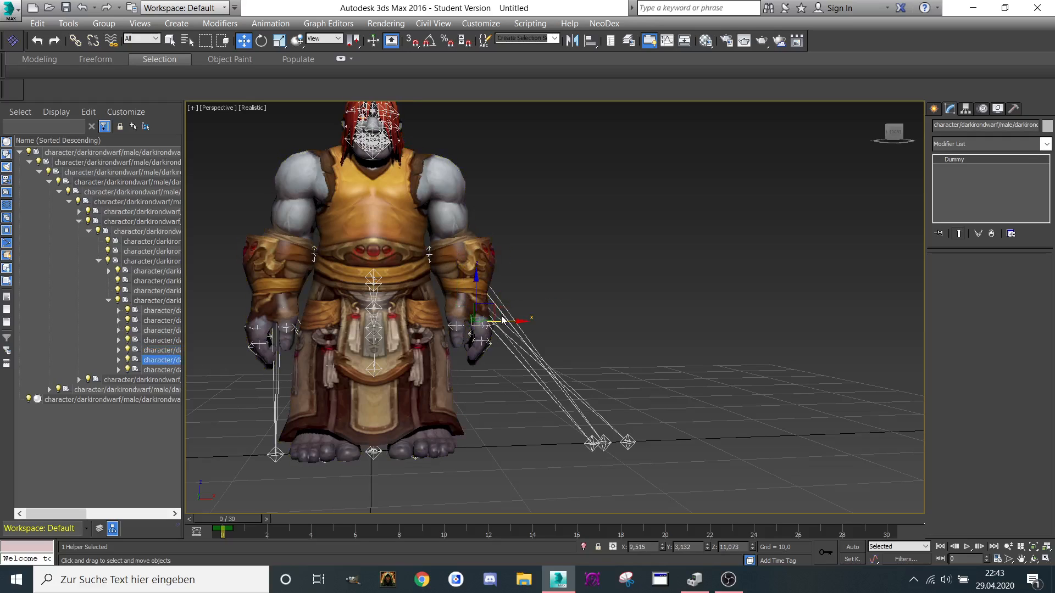
{"action": "left_click_drag", "start_coordinate": [501, 320], "coordinate": [580, 321]}
{"action": "key", "text": "ctrl+z"}
{"action": "left_click", "coordinate": [156, 370]}
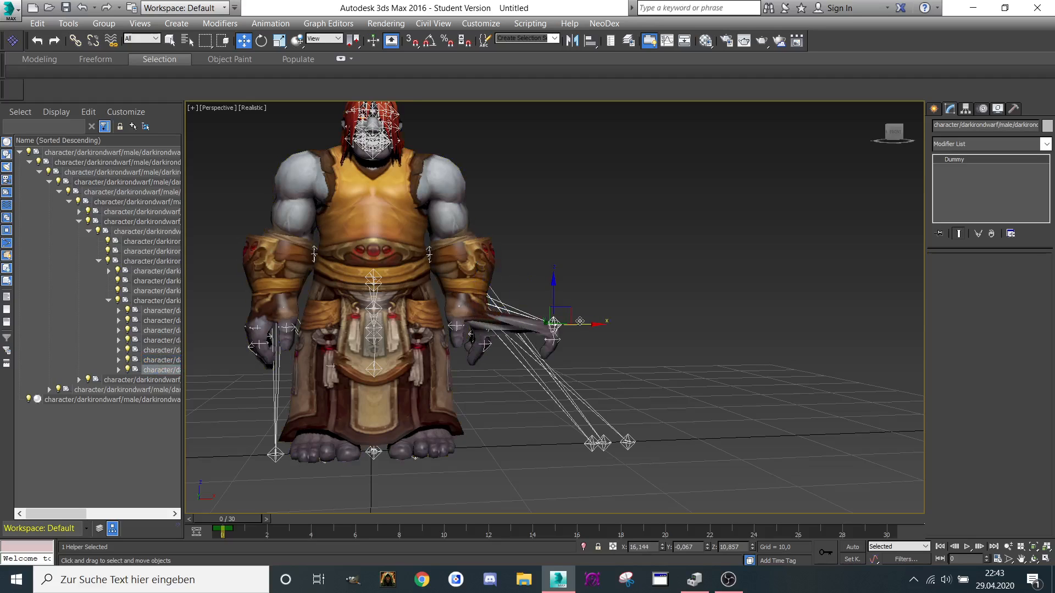
{"action": "key", "text": "ctrl+z"}
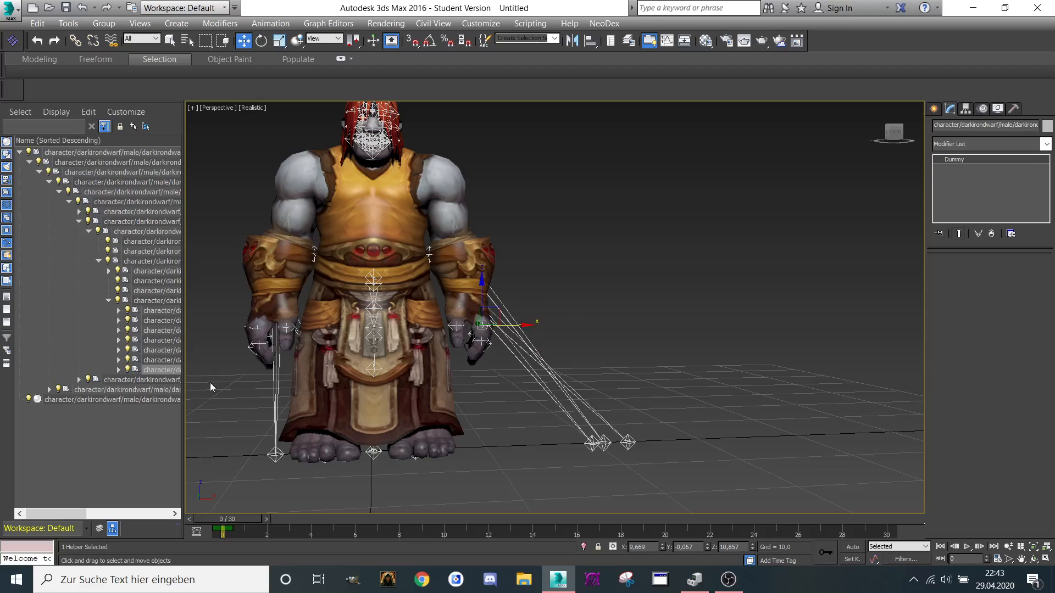
Step: Expand the third upper-body branch, select the ten helpers in the group moved away beside the body, and delete them
{"action": "left_click", "coordinate": [80, 380]}
{"action": "left_click", "coordinate": [119, 390]}
{"action": "scroll", "coordinate": [548, 294], "scroll_direction": "up", "scroll_amount": 3}
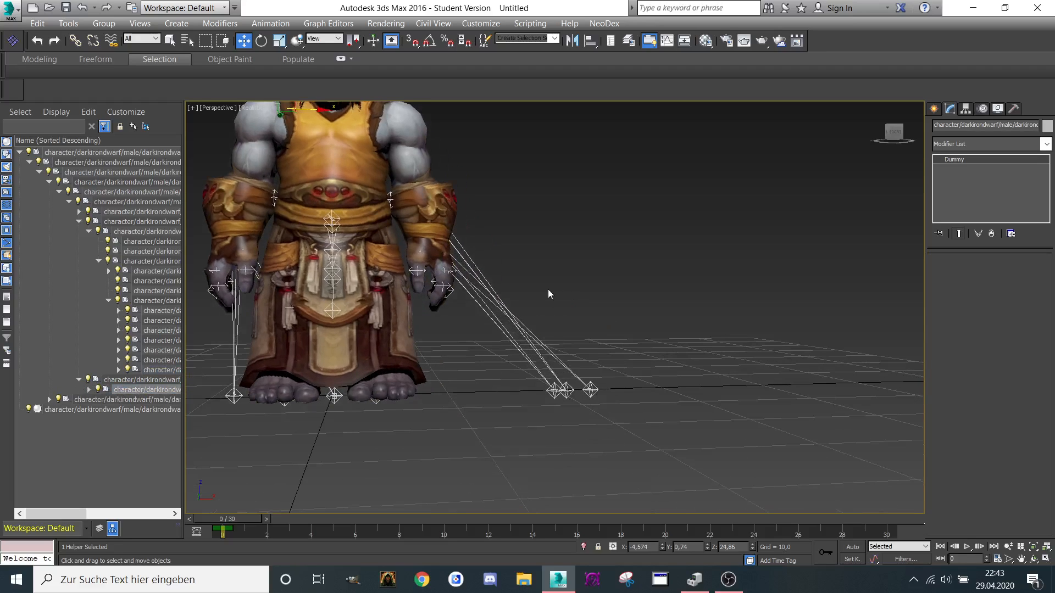
{"action": "middle_click_drag", "start_coordinate": [548, 294], "coordinate": [620, 318]}
{"action": "left_click_drag", "start_coordinate": [581, 371], "coordinate": [705, 440]}
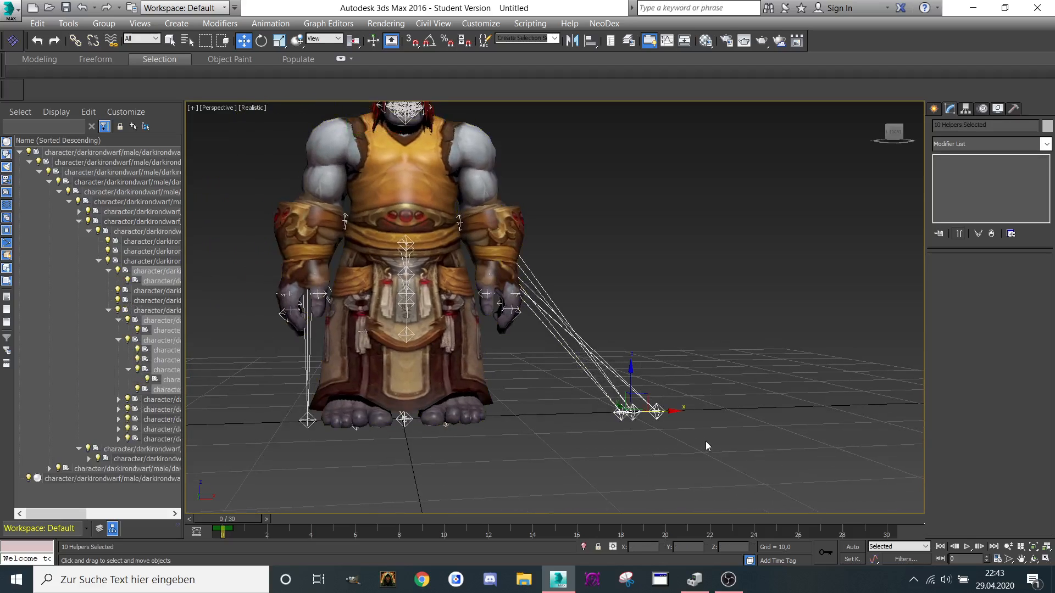
{"action": "key", "text": "Delete"}
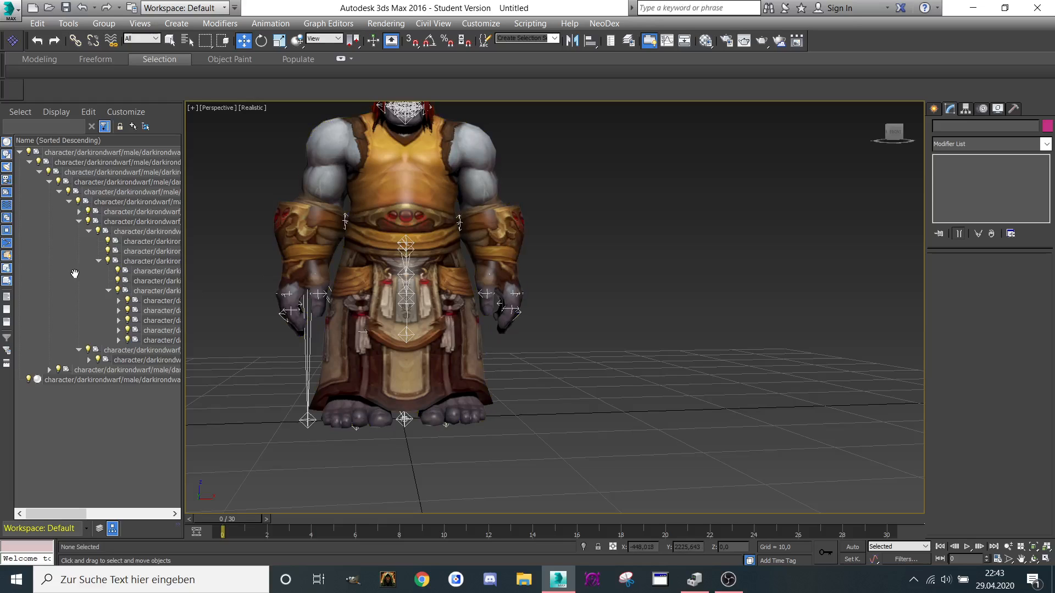
Step: Select the opposite arm's shoulder helper in the third upper-body branch and expand its child helpers
{"action": "scroll", "coordinate": [217, 292], "scroll_direction": "up", "scroll_amount": 2}
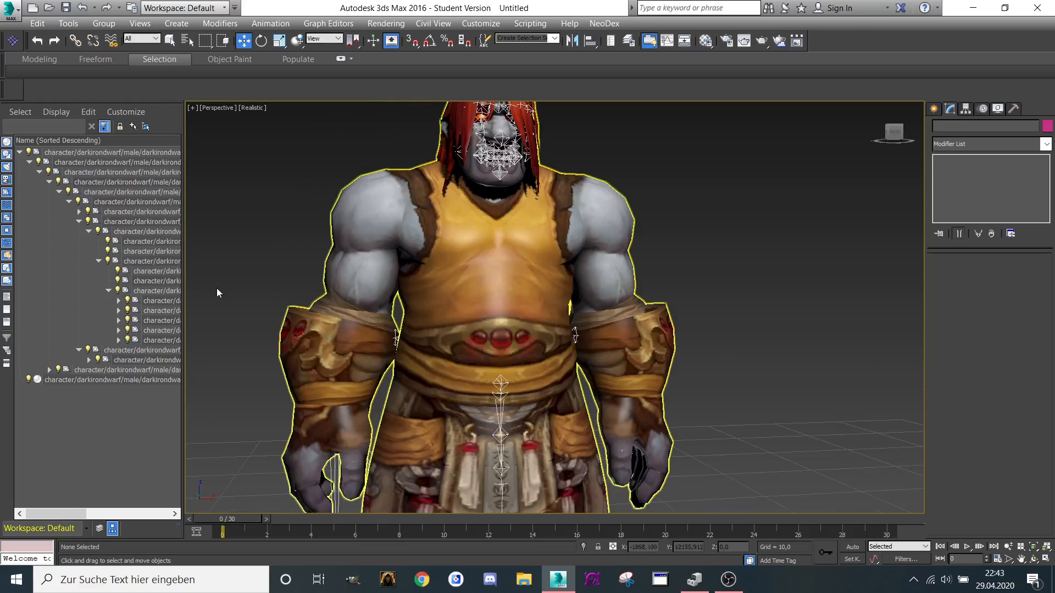
{"action": "left_click", "coordinate": [122, 360]}
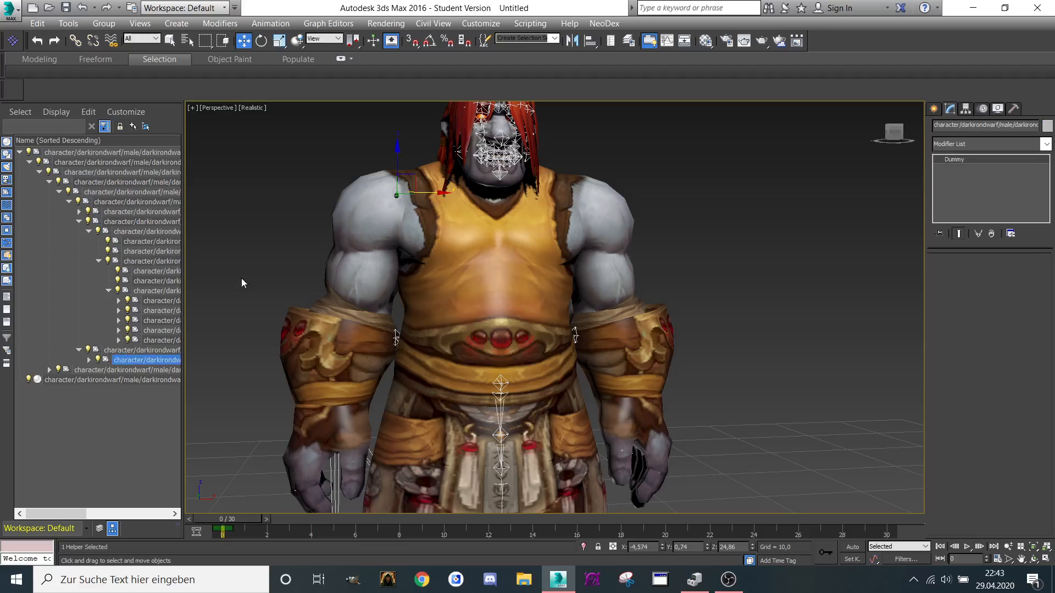
{"action": "left_click", "coordinate": [89, 360]}
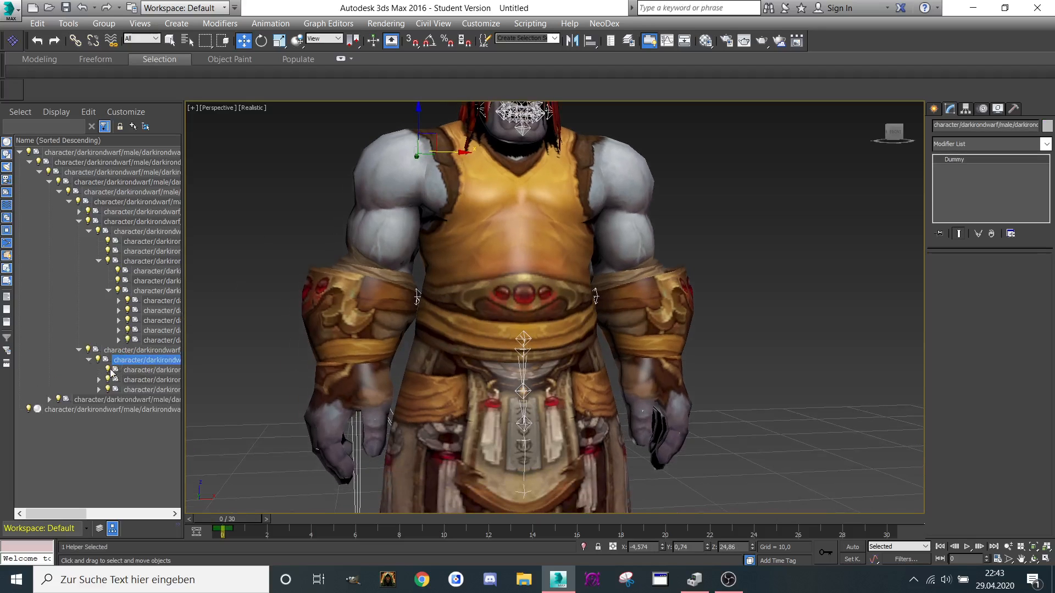
Step: Try moving the first child helper of the character's right shoulder outward to test its effect on the arm mesh, and undo it
{"action": "middle_click_drag", "start_coordinate": [201, 290], "coordinate": [233, 218]}
{"action": "scroll", "coordinate": [233, 218], "scroll_direction": "down", "scroll_amount": 4}
{"action": "scroll", "coordinate": [233, 217], "scroll_direction": "up", "scroll_amount": 4}
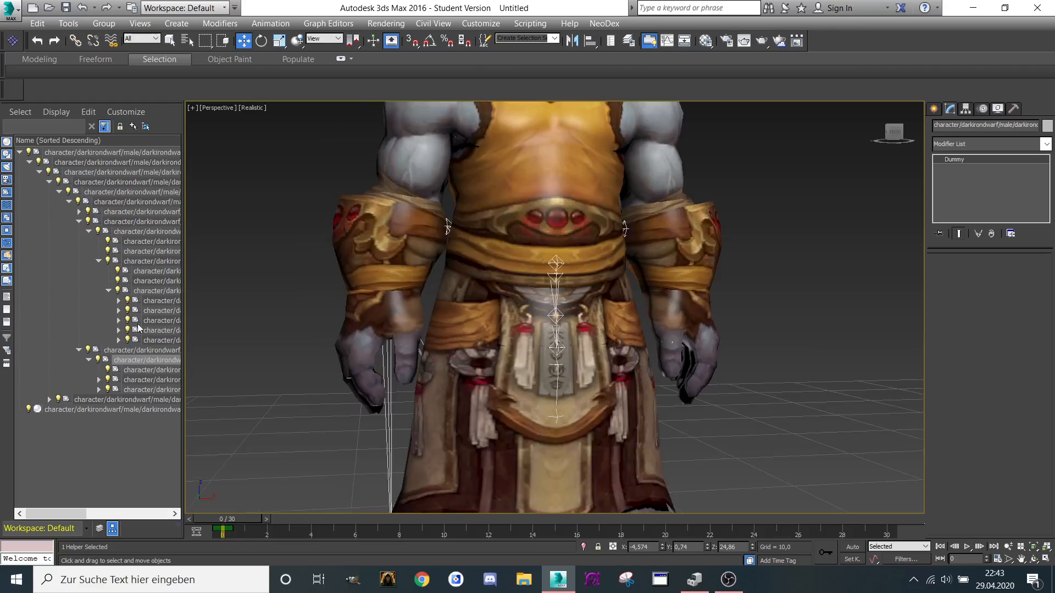
{"action": "left_click", "coordinate": [129, 372]}
{"action": "scroll", "coordinate": [259, 254], "scroll_direction": "down", "scroll_amount": 3}
{"action": "left_click_drag", "start_coordinate": [397, 182], "coordinate": [295, 180]}
{"action": "key", "text": "ctrl+z"}
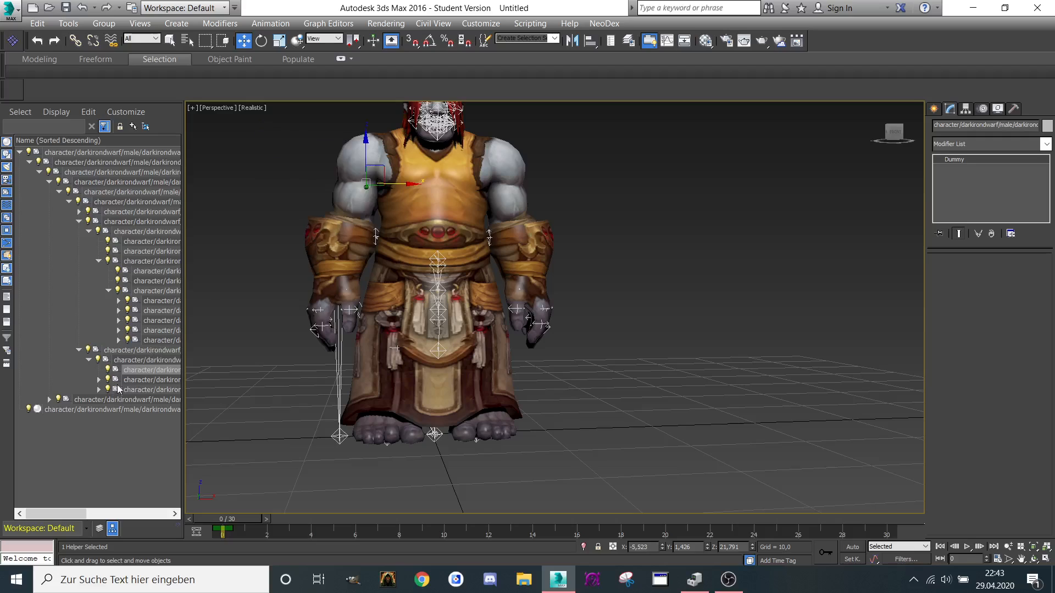
Step: Try pulling the right elbow helper outward along X to test how the arm deforms, and undo the move
{"action": "left_click", "coordinate": [137, 380]}
{"action": "left_click_drag", "start_coordinate": [379, 222], "coordinate": [313, 222]}
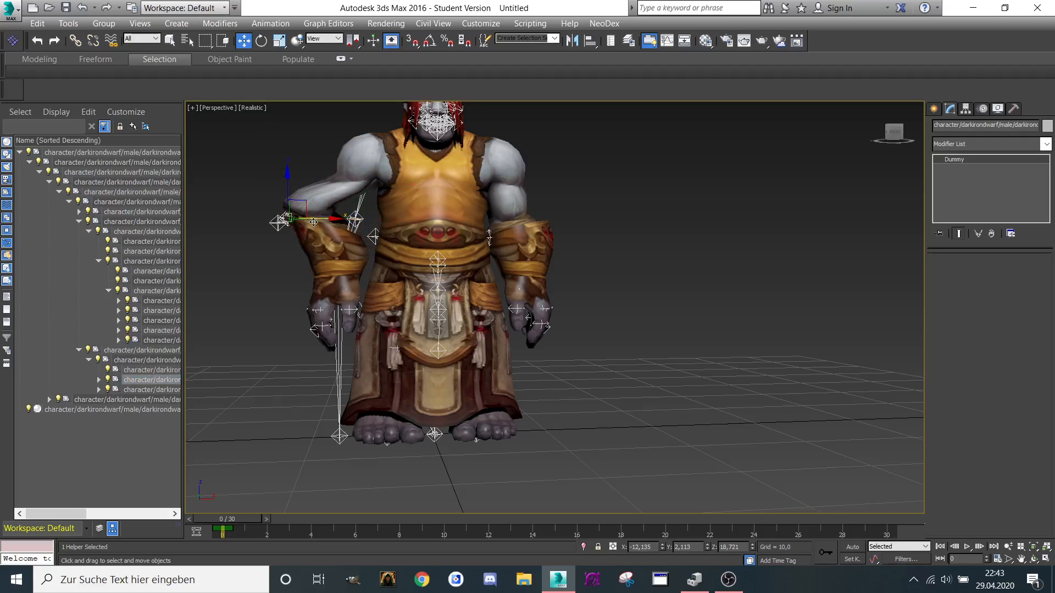
{"action": "key", "text": "ctrl+z"}
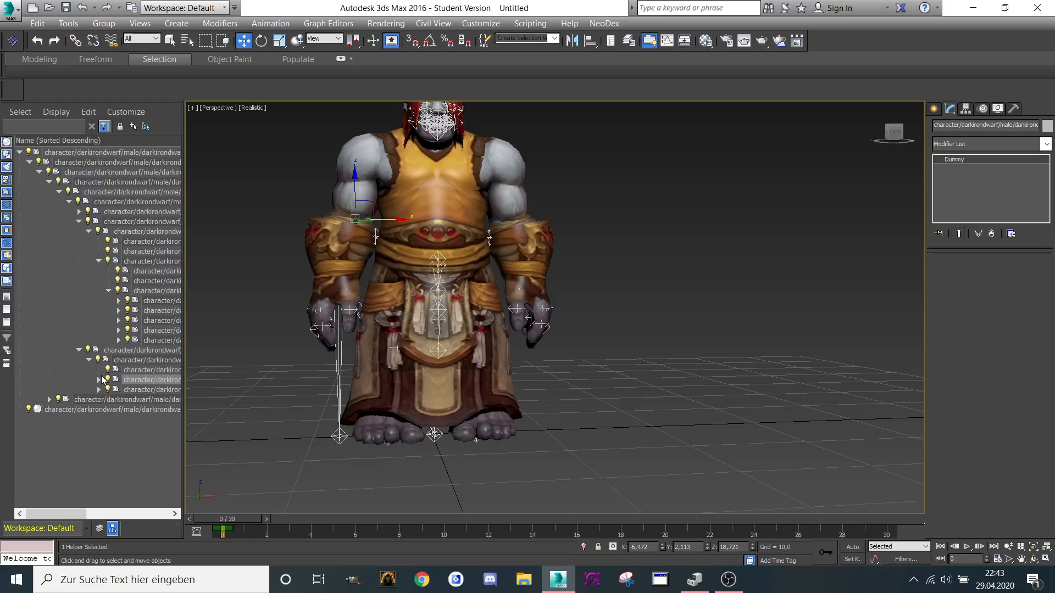
Step: Expand the right elbow helper and try to move its child helper outward
{"action": "left_click", "coordinate": [100, 380]}
{"action": "left_click", "coordinate": [150, 389]}
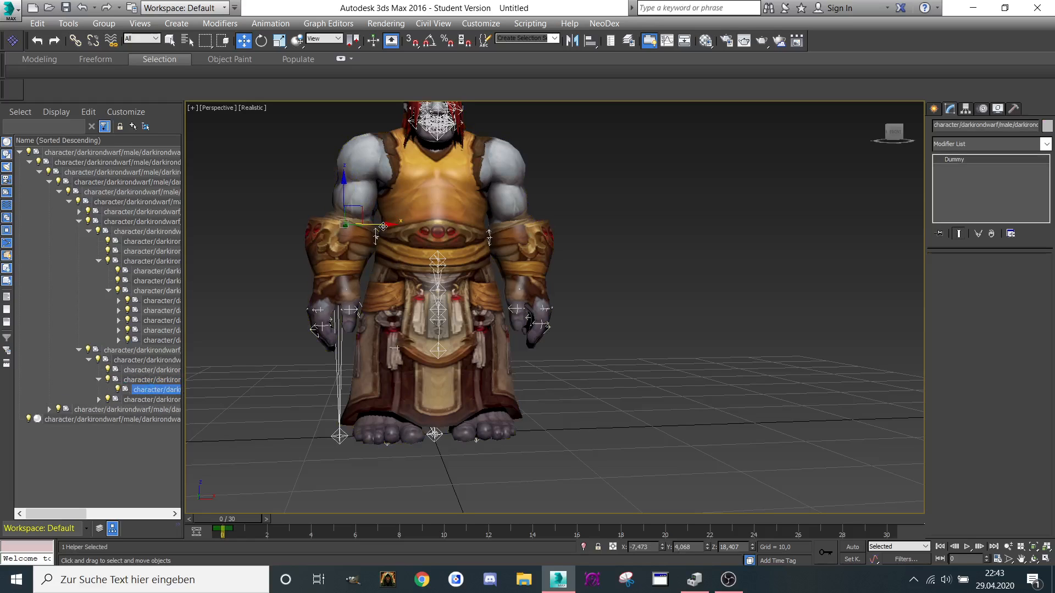
{"action": "left_click_drag", "start_coordinate": [307, 225], "coordinate": [286, 227]}
{"action": "left_click", "coordinate": [286, 228]}
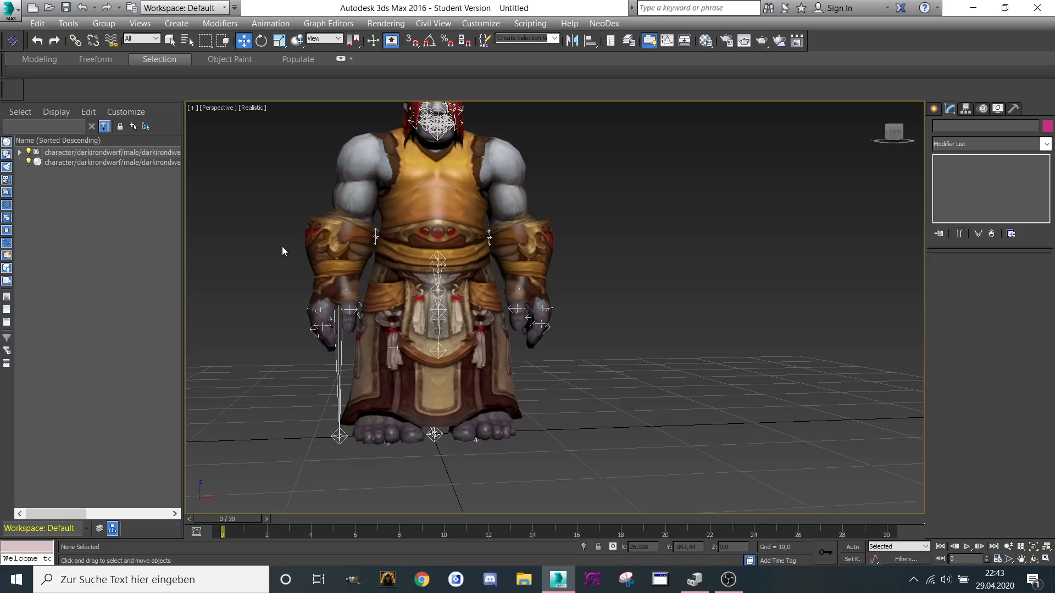
Step: Expand the character's helper hierarchy from the root and fold away irrelevant sub-branches to search for the arm helpers
{"action": "left_click", "coordinate": [19, 153]}
{"action": "left_click", "coordinate": [30, 163]}
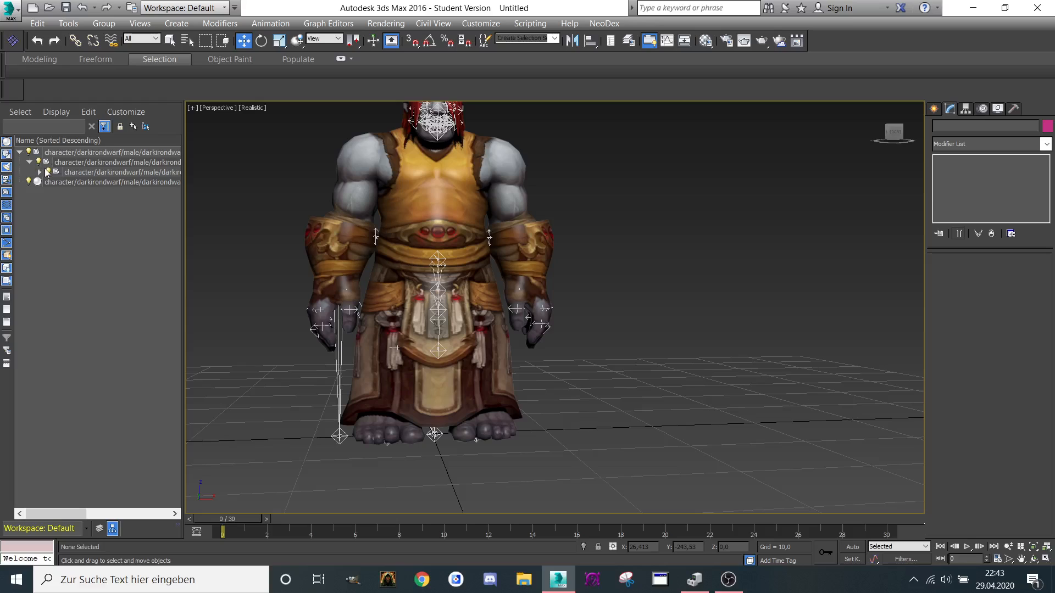
{"action": "left_click", "coordinate": [39, 172]}
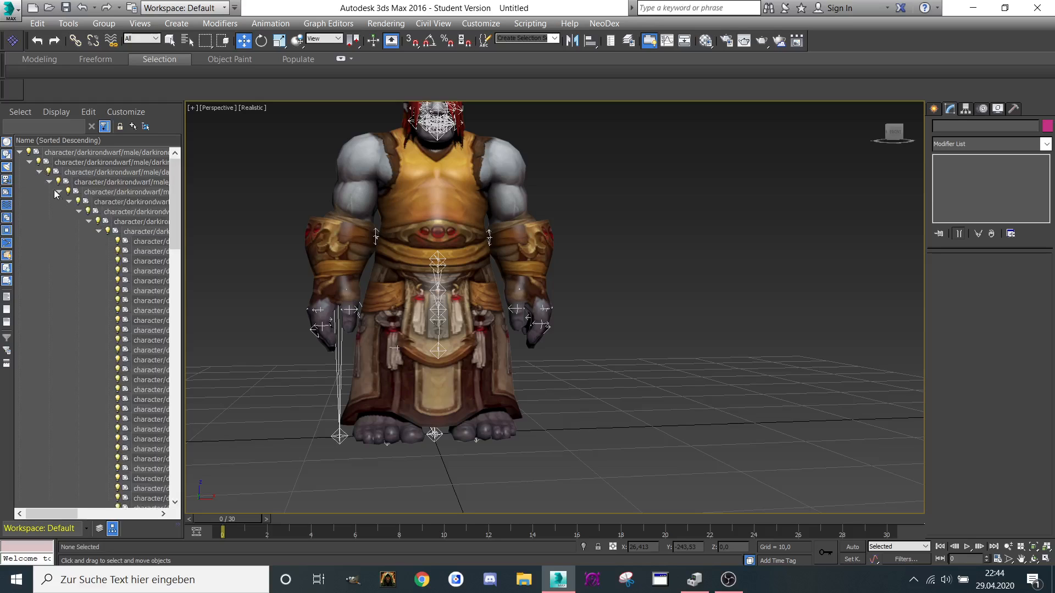
{"action": "left_click", "coordinate": [50, 183]}
{"action": "left_click", "coordinate": [39, 173]}
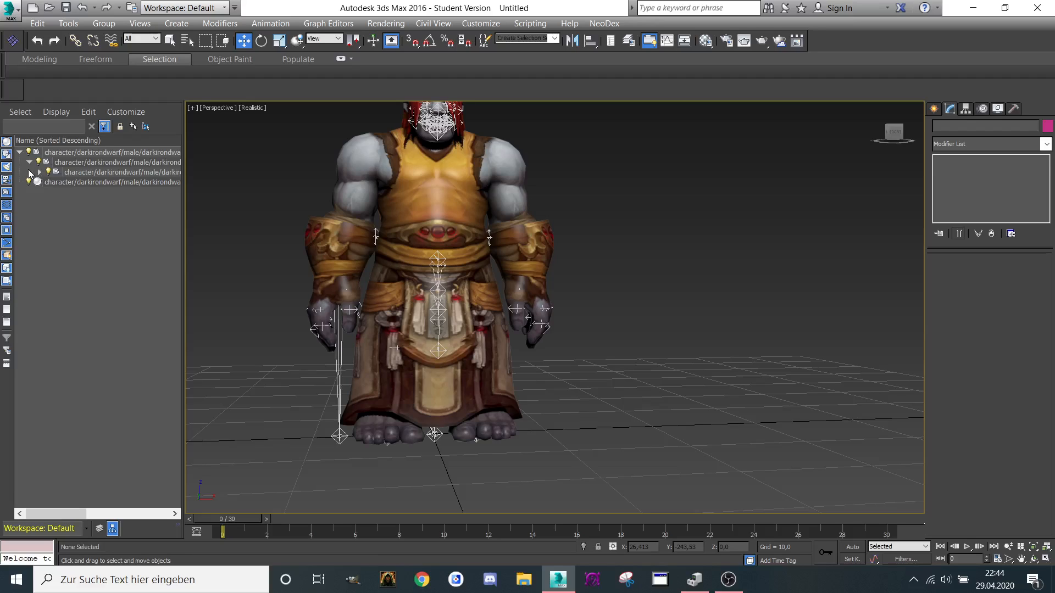
{"action": "left_click", "coordinate": [39, 172]}
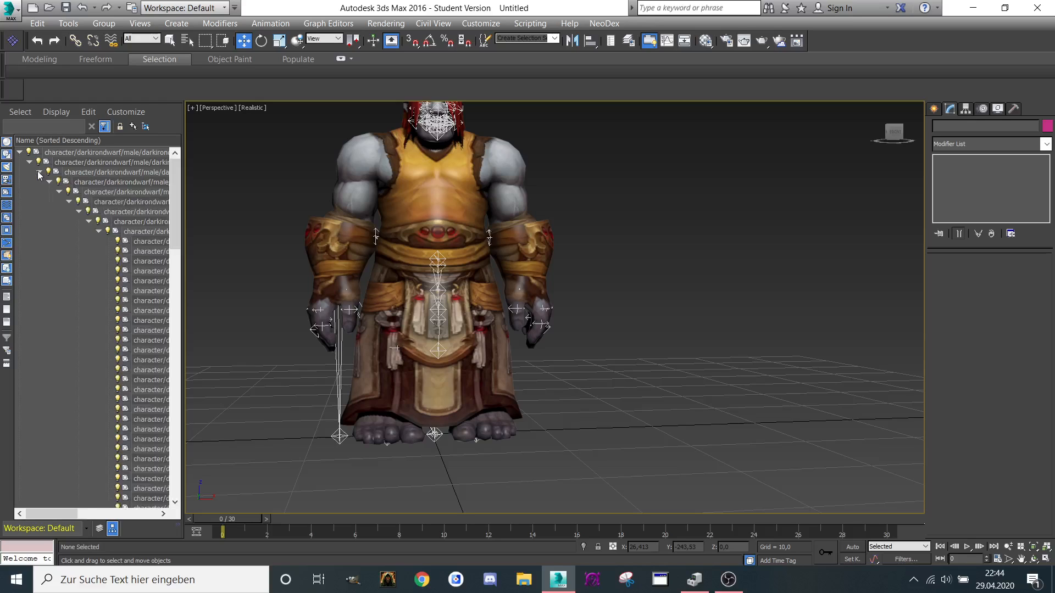
{"action": "left_click", "coordinate": [49, 183]}
{"action": "left_click", "coordinate": [50, 193]}
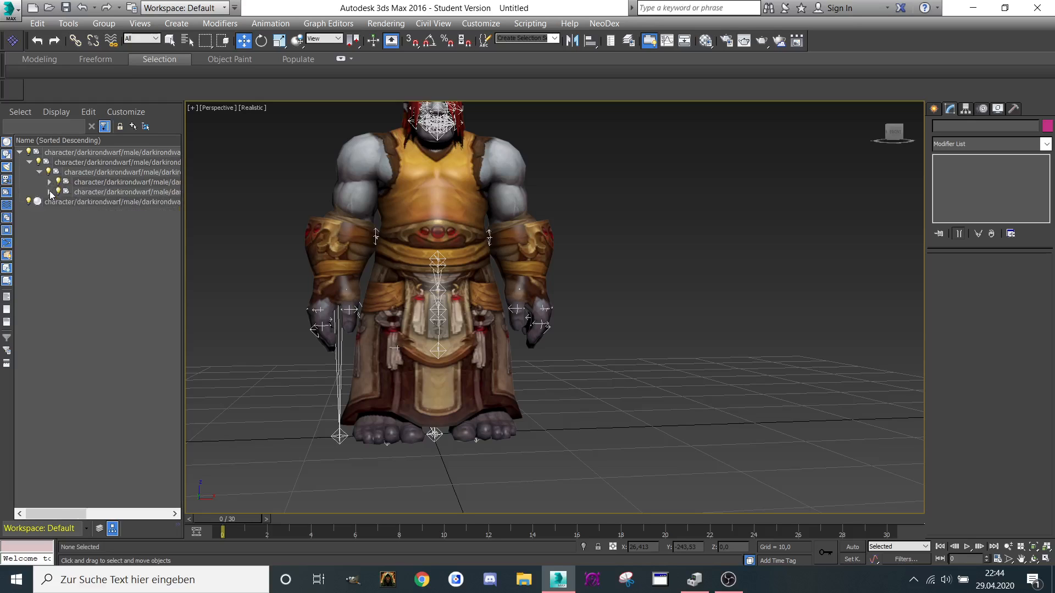
{"action": "left_click", "coordinate": [49, 192]}
{"action": "left_click", "coordinate": [59, 202]}
{"action": "left_click", "coordinate": [59, 211]}
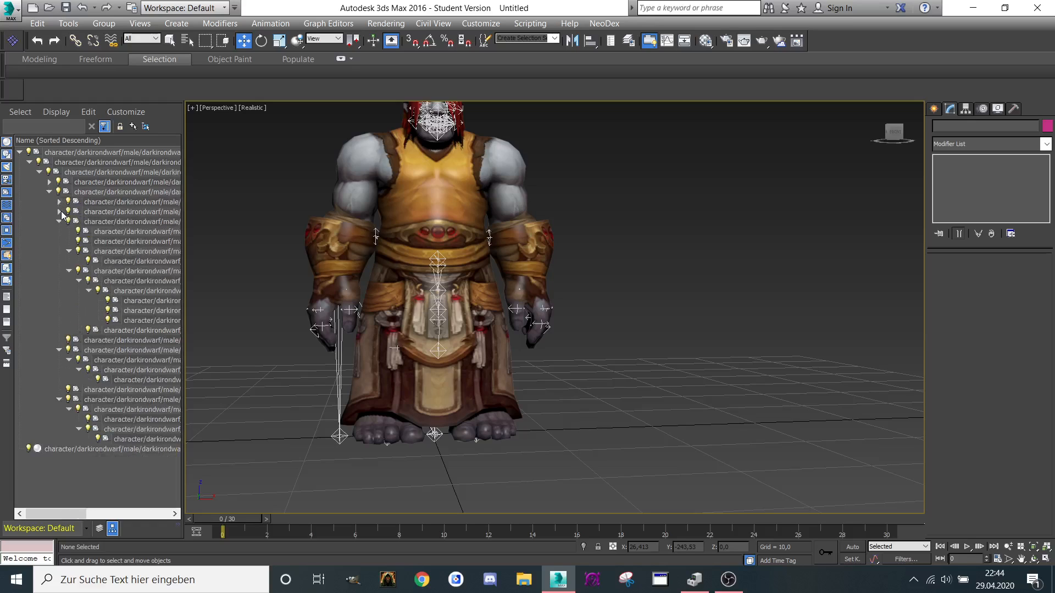
{"action": "left_click", "coordinate": [59, 222]}
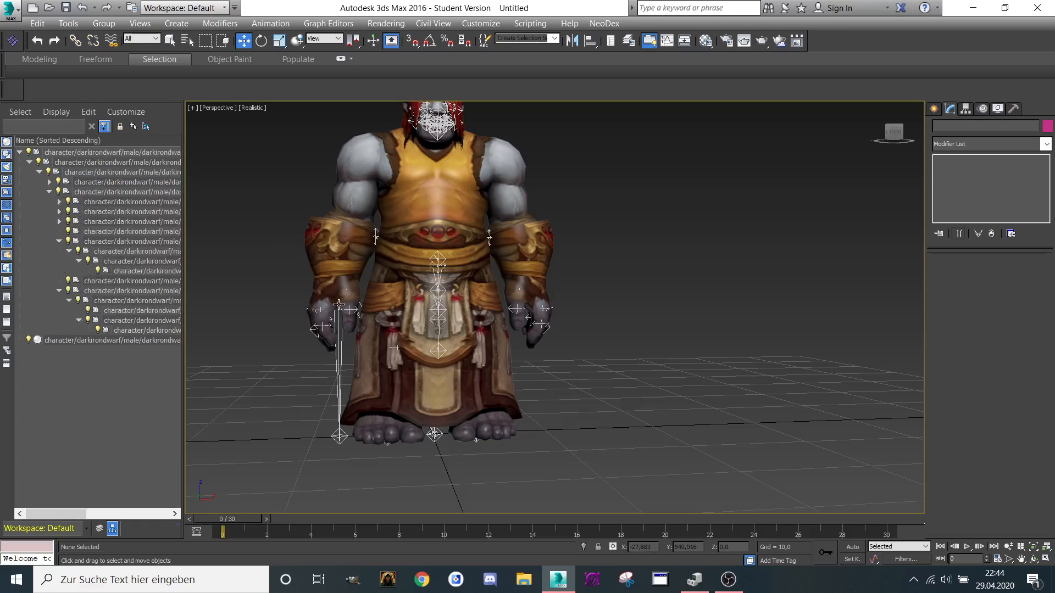
Step: Select the stray floor-level helper linked to the right hand and trace its parent branch up to the right shoulder helper
{"action": "left_click", "coordinate": [339, 355]}
{"action": "mouse_move", "coordinate": [82, 300]}
{"action": "middle_mouse_down"}
{"action": "mouse_move", "coordinate": [23, 307]}
{"action": "mouse_move", "coordinate": [40, 349]}
{"action": "middle_mouse_up"}
{"action": "mouse_move", "coordinate": [41, 276]}
{"action": "middle_mouse_down"}
{"action": "mouse_move", "coordinate": [58, 380]}
{"action": "mouse_move", "coordinate": [71, 375]}
{"action": "middle_mouse_up"}
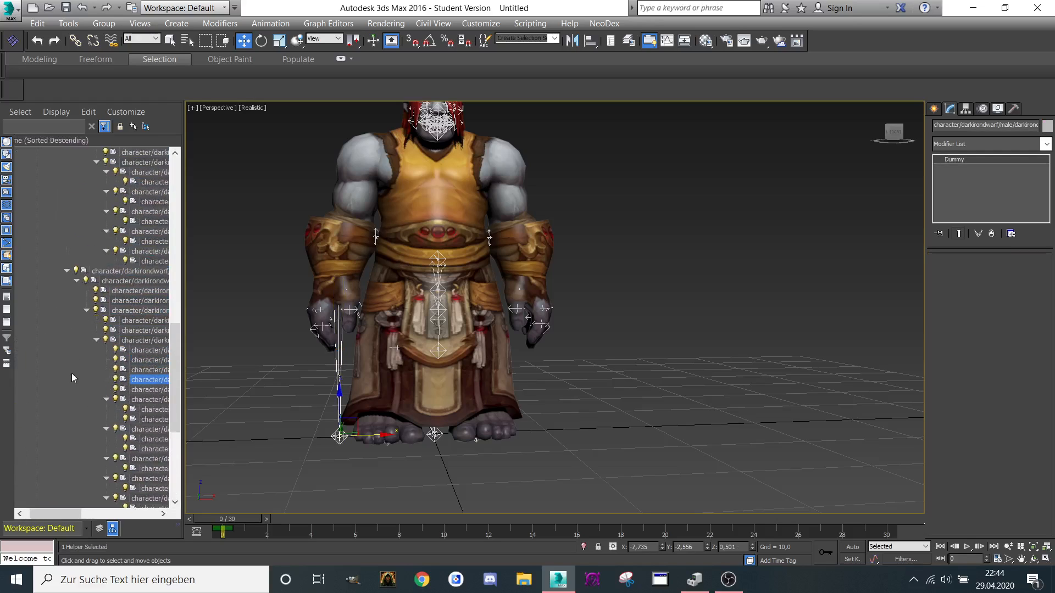
{"action": "middle_click_drag", "start_coordinate": [69, 313], "coordinate": [44, 372]}
{"action": "left_click", "coordinate": [123, 220]}
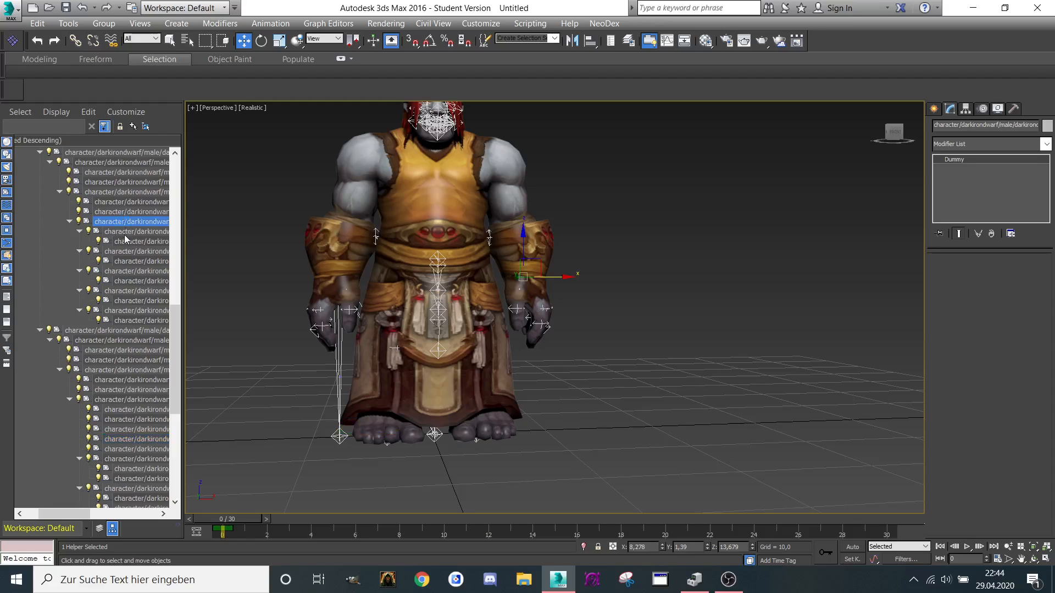
{"action": "left_click", "coordinate": [99, 340]}
{"action": "scroll", "coordinate": [107, 341], "scroll_direction": "down", "scroll_amount": 1}
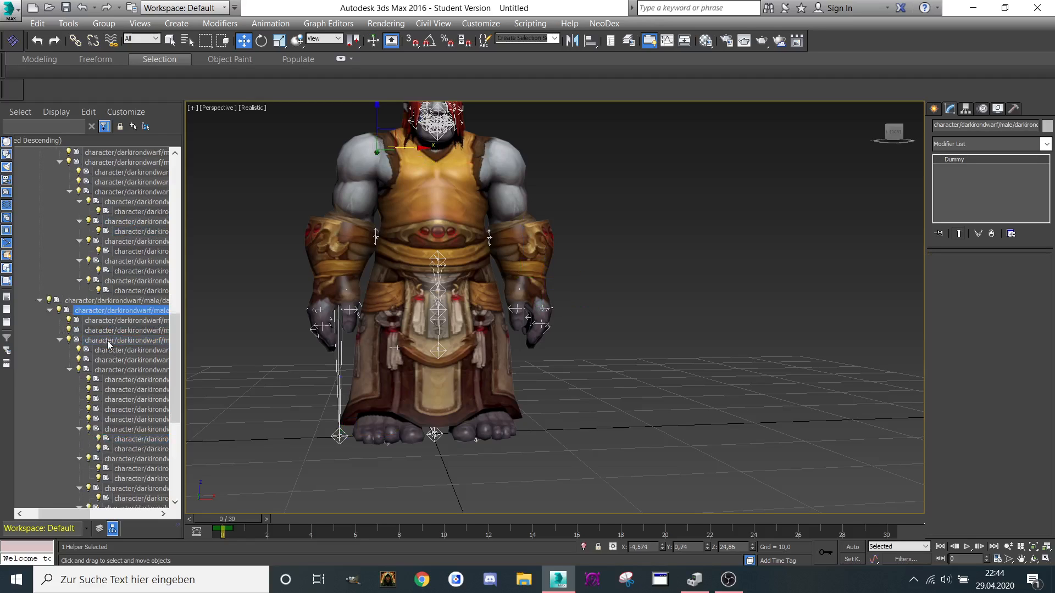
Step: Try moving the second helper beneath the right forearm branch outward to test how the forearm deforms, and undo it
{"action": "left_click", "coordinate": [108, 342]}
{"action": "left_click", "coordinate": [109, 352]}
{"action": "left_click", "coordinate": [109, 360]}
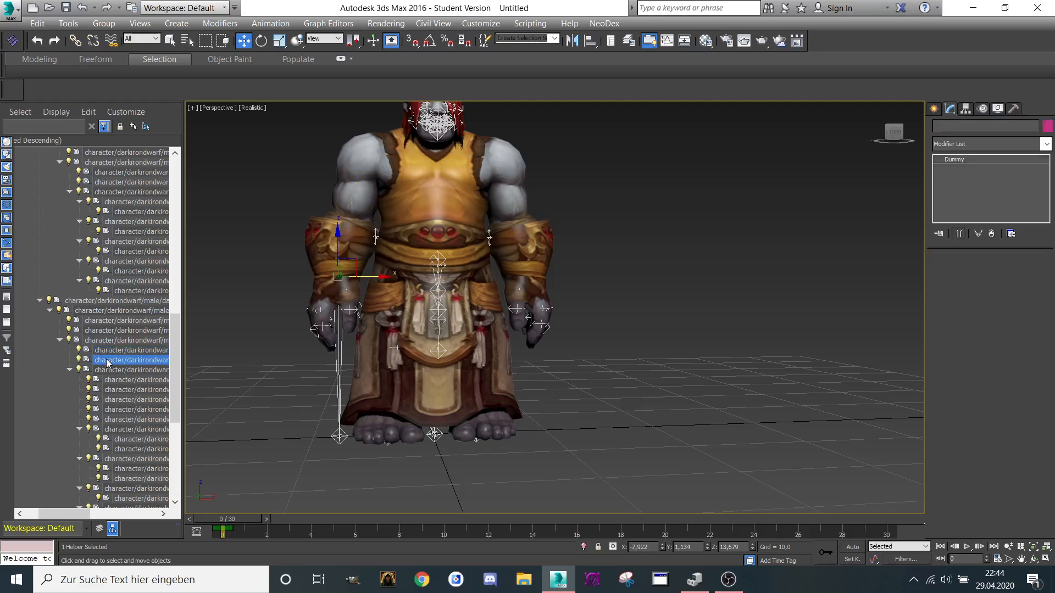
{"action": "left_click_drag", "start_coordinate": [369, 250], "coordinate": [293, 252]}
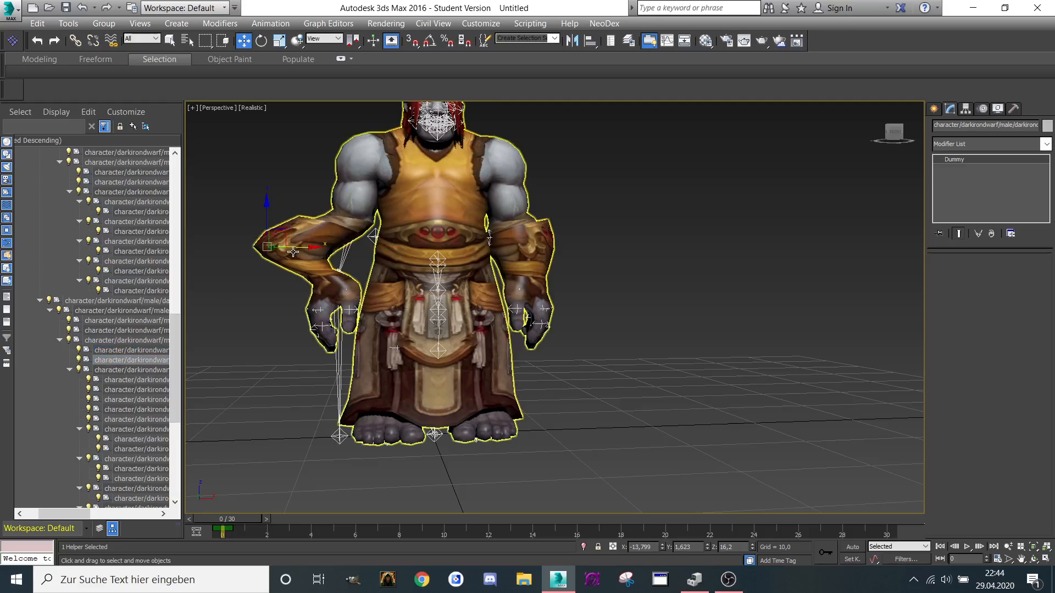
{"action": "key", "text": "ctrl+z"}
Step: Move the first three child helpers of the right wrist outward along X, well clear of the character's forearm
{"action": "left_click", "coordinate": [132, 373]}
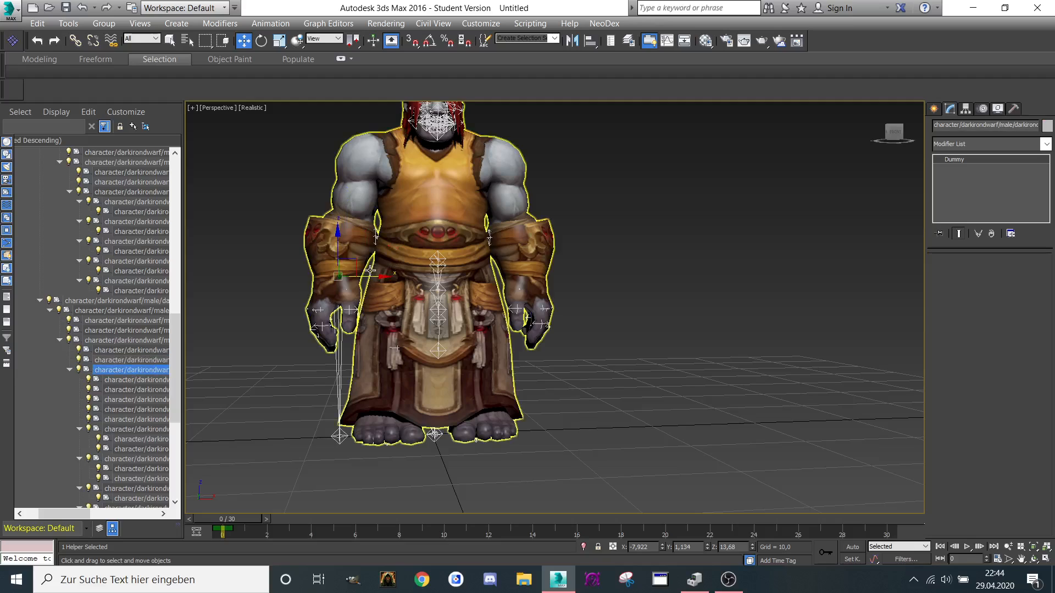
{"action": "left_click", "coordinate": [134, 380]}
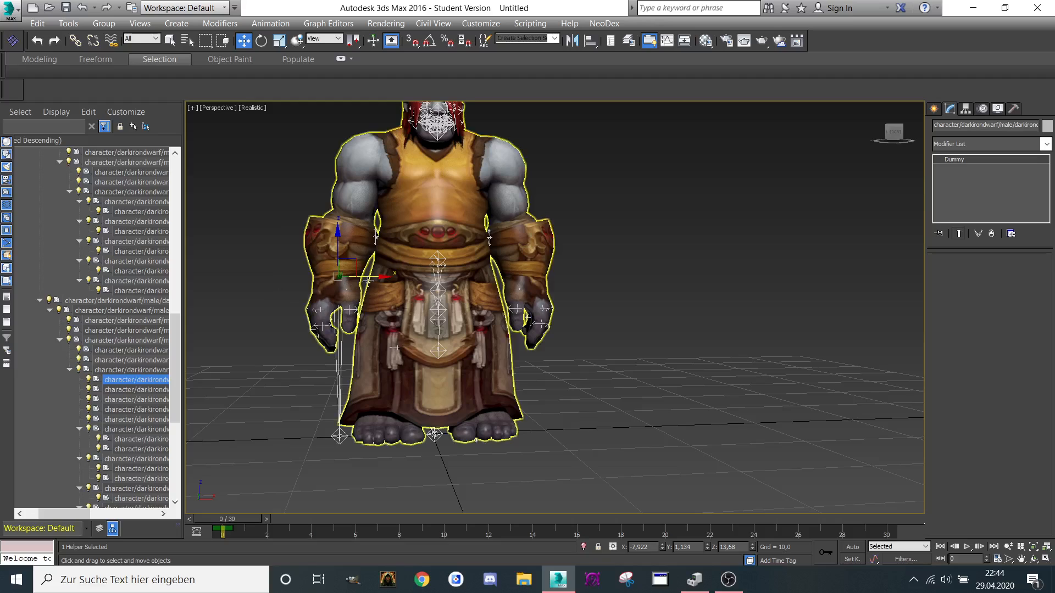
{"action": "left_click_drag", "start_coordinate": [368, 281], "coordinate": [215, 274]}
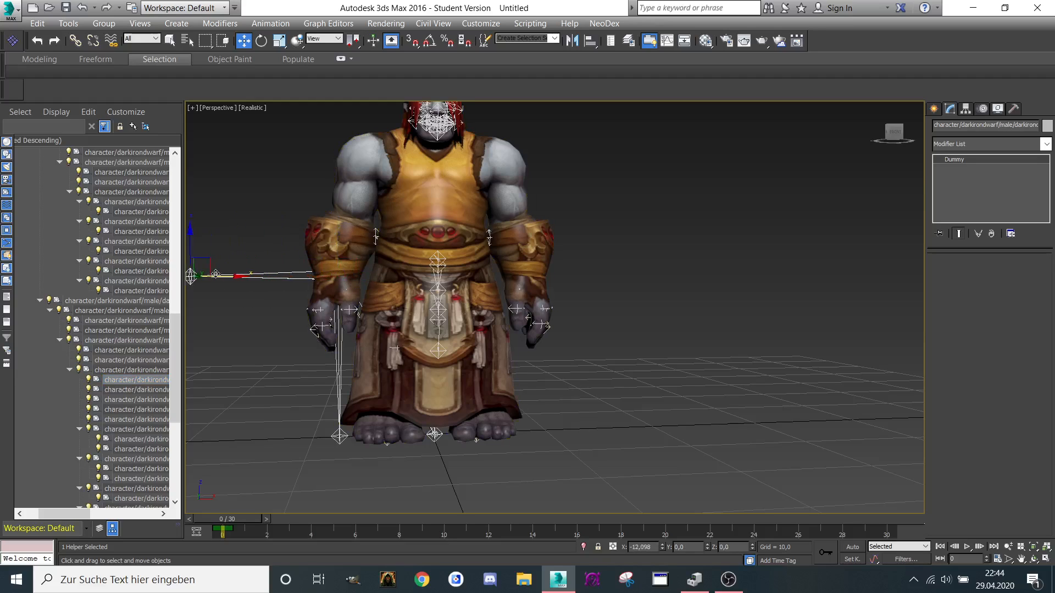
{"action": "left_click", "coordinate": [119, 391]}
{"action": "middle_click_drag", "start_coordinate": [246, 249], "coordinate": [273, 254]}
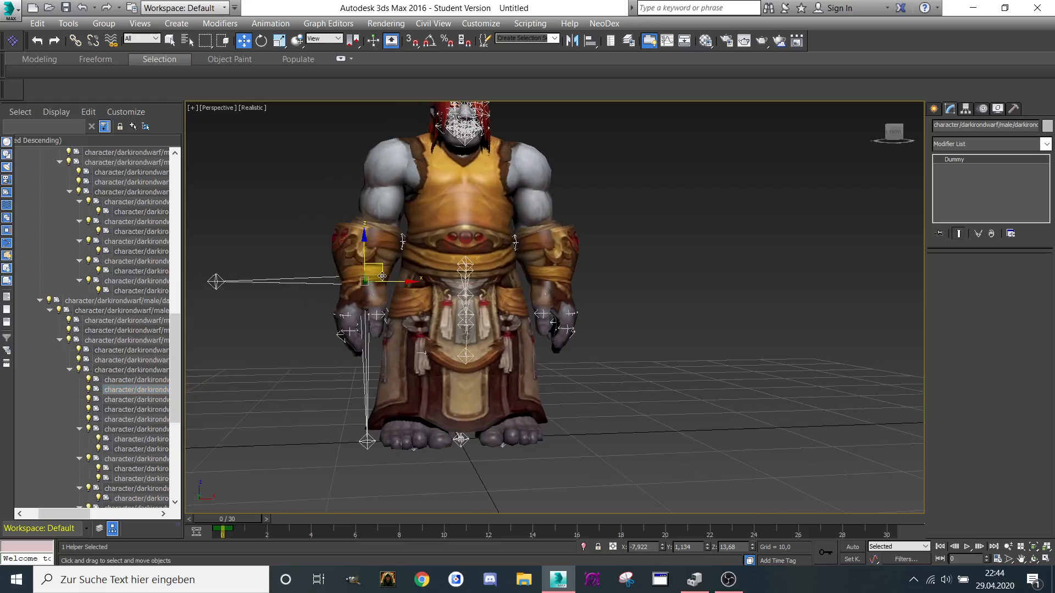
{"action": "left_click_drag", "start_coordinate": [382, 276], "coordinate": [243, 279]}
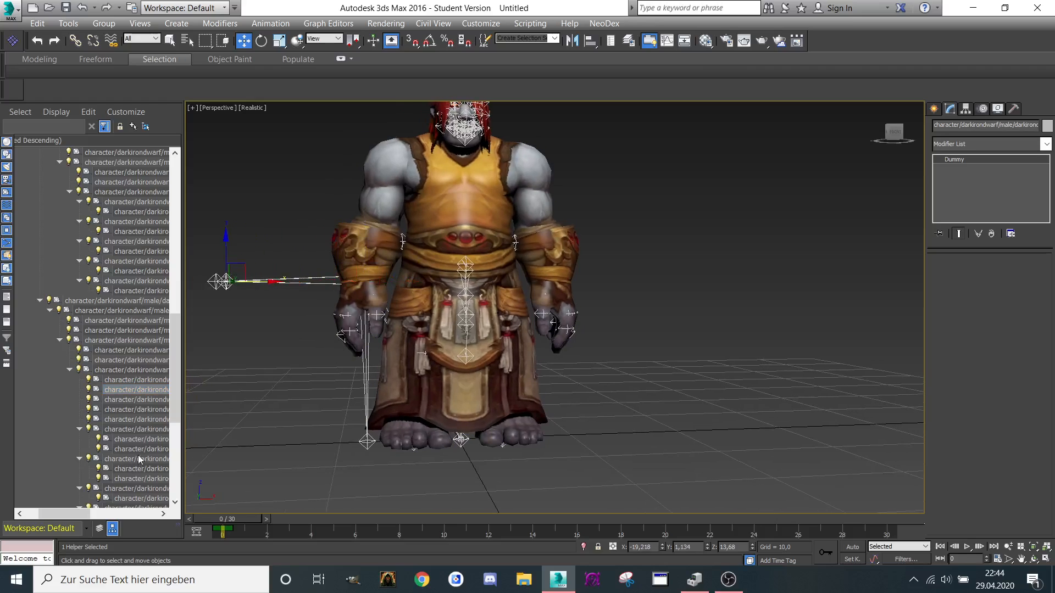
{"action": "left_click", "coordinate": [124, 402]}
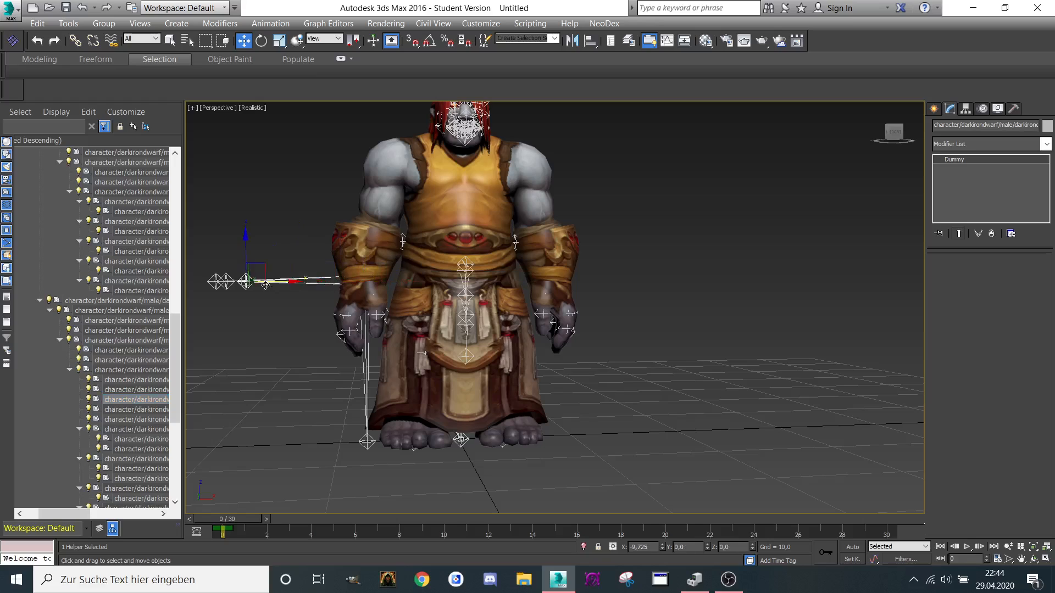
{"action": "left_click_drag", "start_coordinate": [265, 286], "coordinate": [252, 283]}
Step: Move the right wrist's fourth child helper outward at floor level and the fifth to about X -20.2 beside the other detached helpers
{"action": "left_click", "coordinate": [146, 411]}
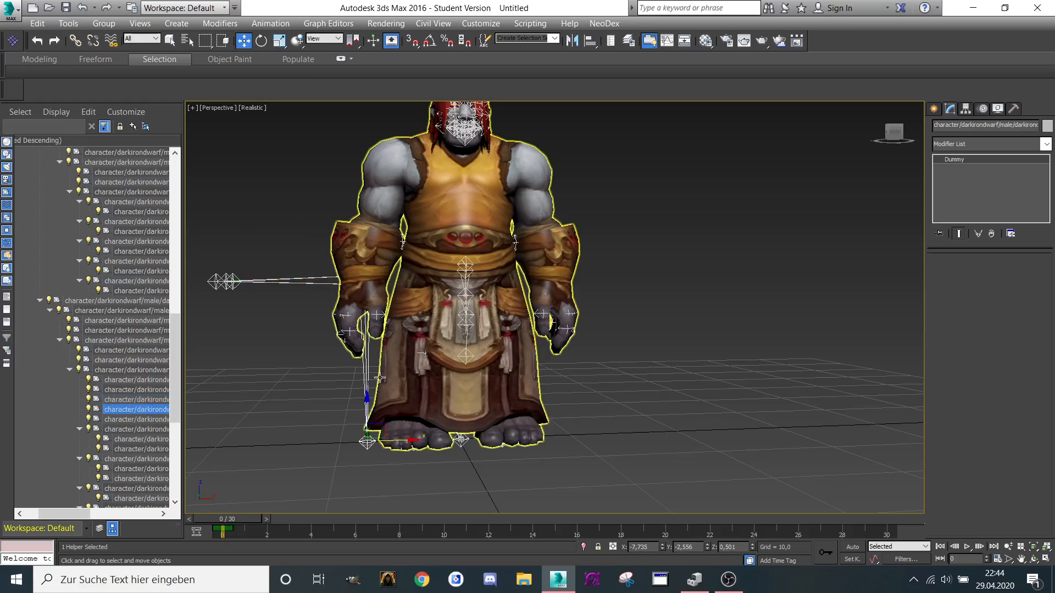
{"action": "left_click_drag", "start_coordinate": [356, 434], "coordinate": [189, 446]}
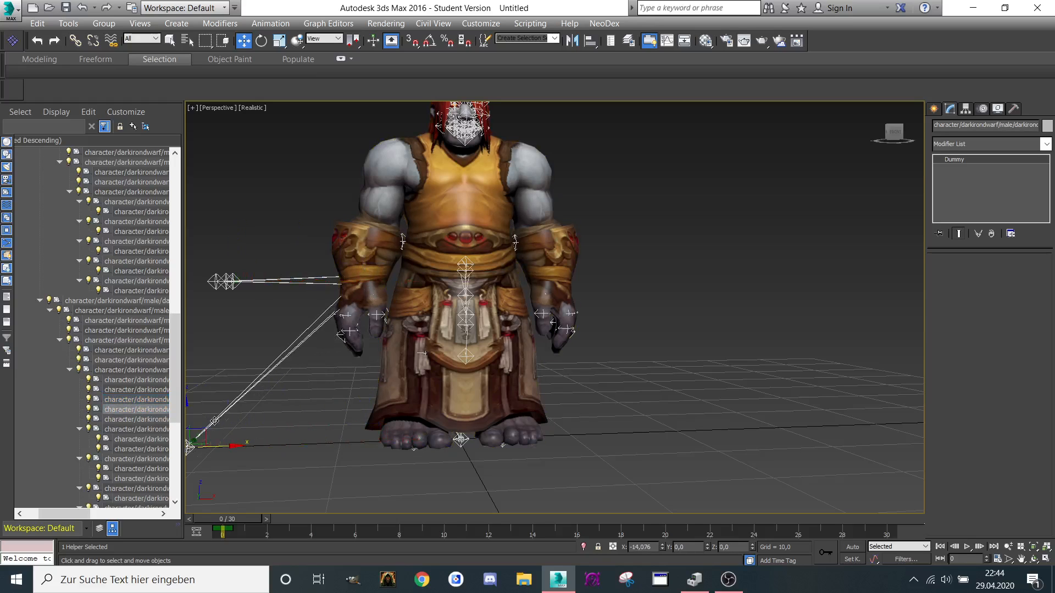
{"action": "left_click", "coordinate": [118, 420]}
{"action": "left_click_drag", "start_coordinate": [405, 279], "coordinate": [260, 279]}
{"action": "middle_click_drag", "start_coordinate": [261, 280], "coordinate": [291, 268]}
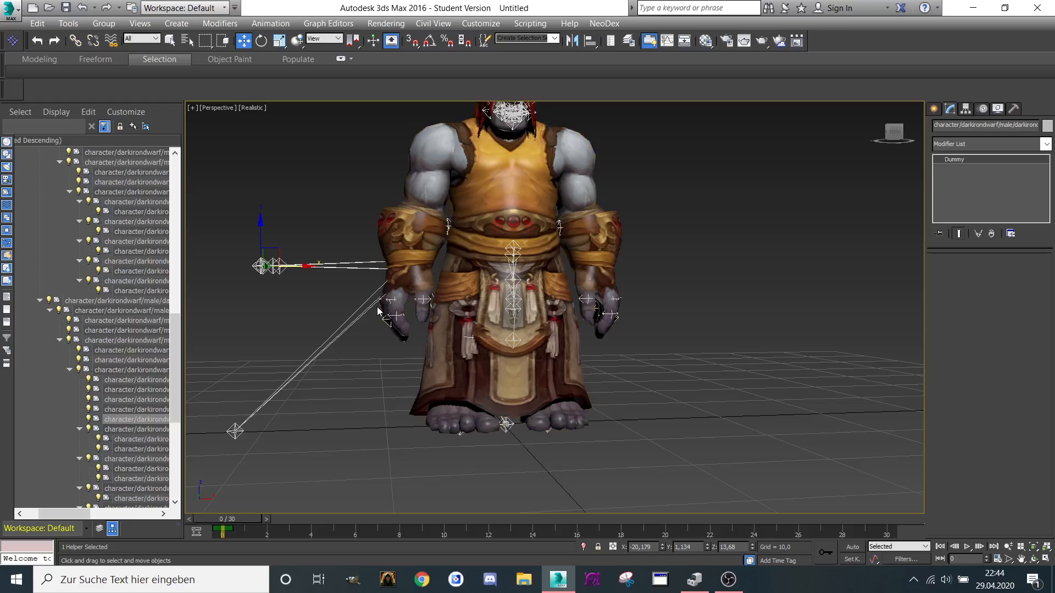
Step: Move the right wrist's sixth child helper from between the feet outward to about X -20, and check its two children
{"action": "left_click", "coordinate": [128, 431]}
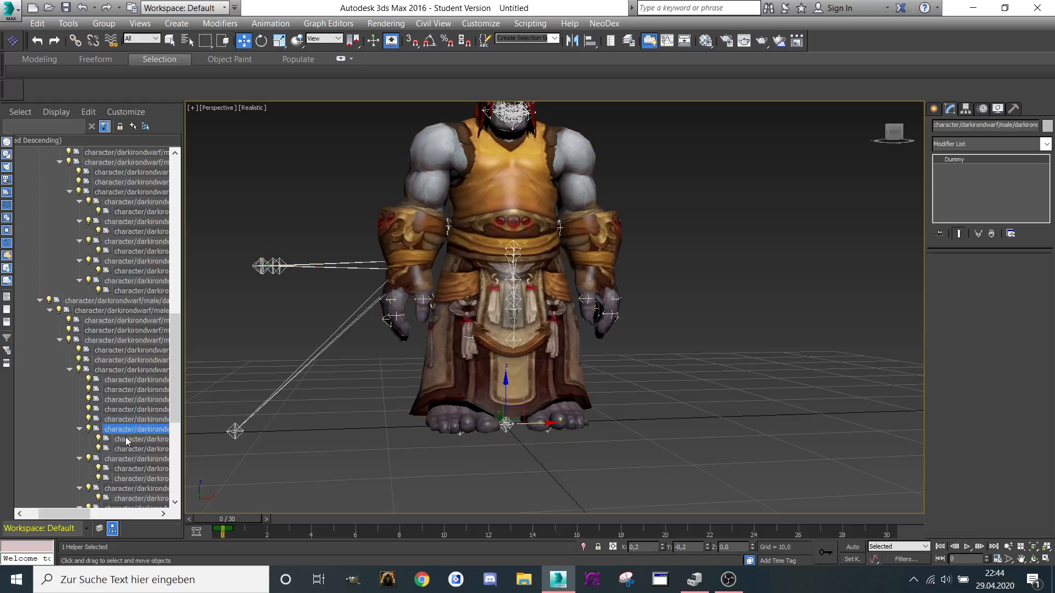
{"action": "middle_click_drag", "start_coordinate": [330, 428], "coordinate": [286, 390]}
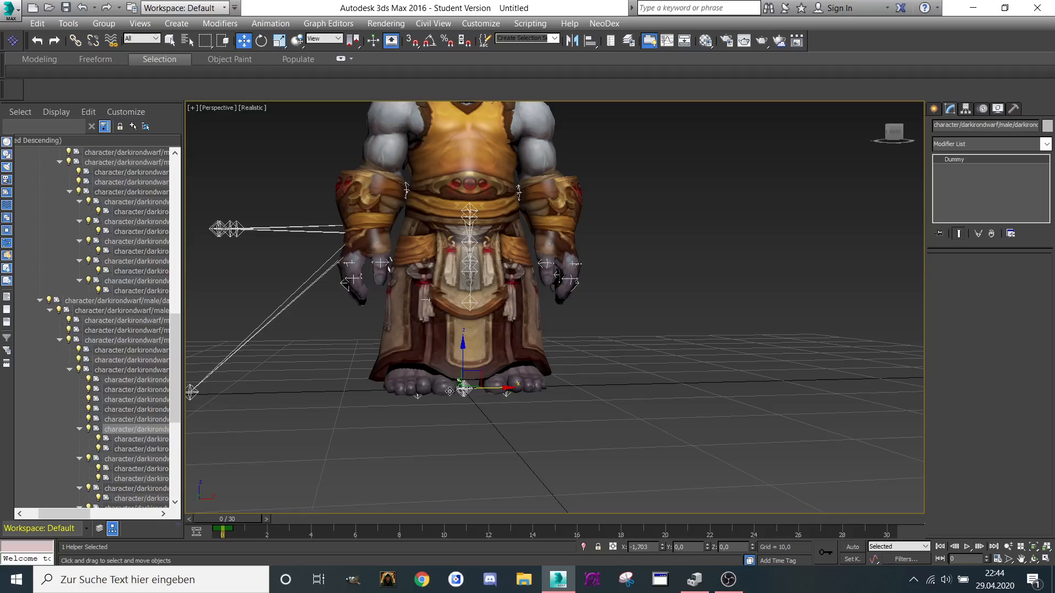
{"action": "left_click_drag", "start_coordinate": [464, 388], "coordinate": [190, 392]}
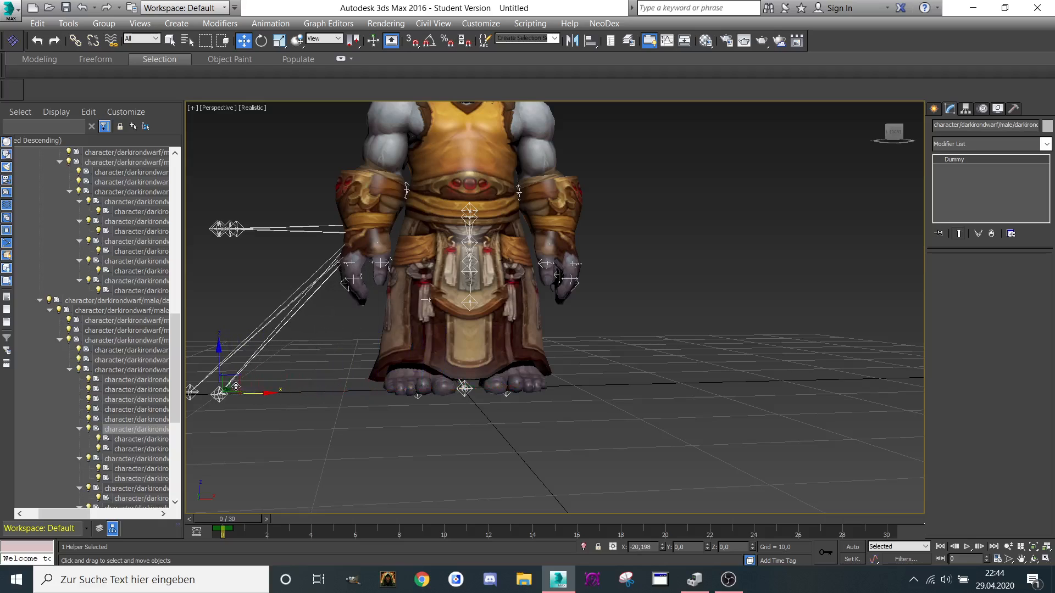
{"action": "left_click", "coordinate": [121, 438]}
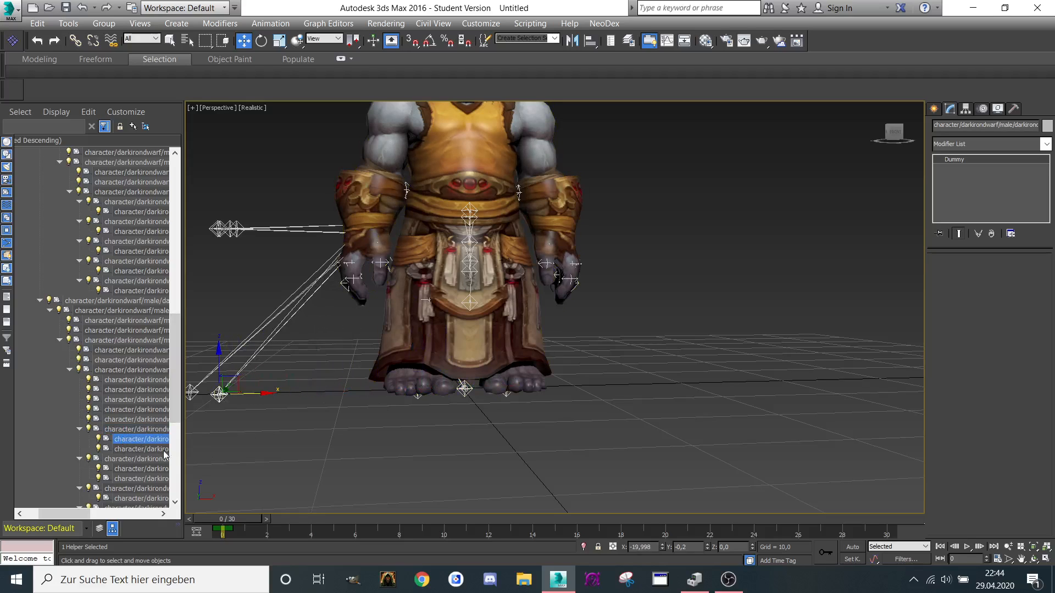
{"action": "left_click", "coordinate": [143, 449]}
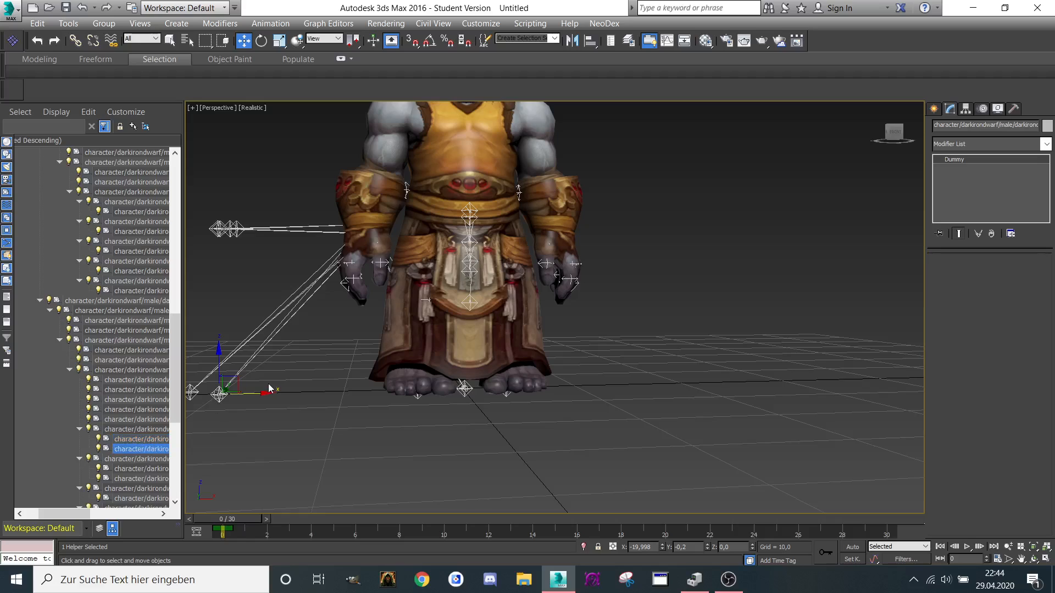
Step: Move the right wrist's seventh child helper from between the feet outward to about X -22
{"action": "left_click", "coordinate": [123, 459]}
{"action": "left_click_drag", "start_coordinate": [465, 388], "coordinate": [199, 392]}
{"action": "scroll", "coordinate": [213, 421], "scroll_direction": "up", "scroll_amount": 2}
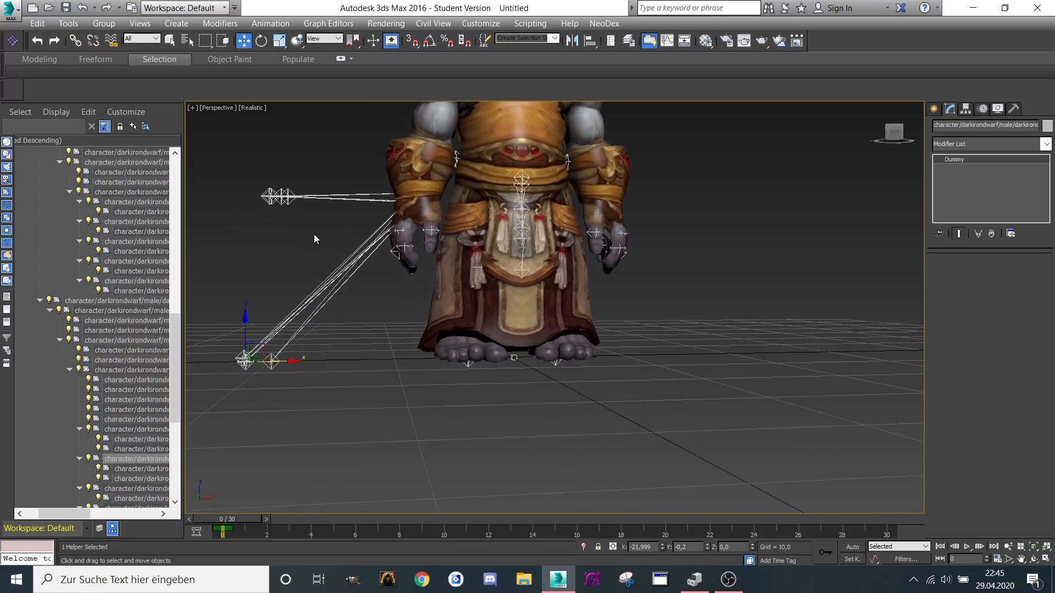
Step: Collapse the branches of the seventh and eighth child helpers of the right wrist, and select the eighth one
{"action": "middle_click_drag", "start_coordinate": [314, 235], "coordinate": [317, 243]}
{"action": "left_click", "coordinate": [80, 460]}
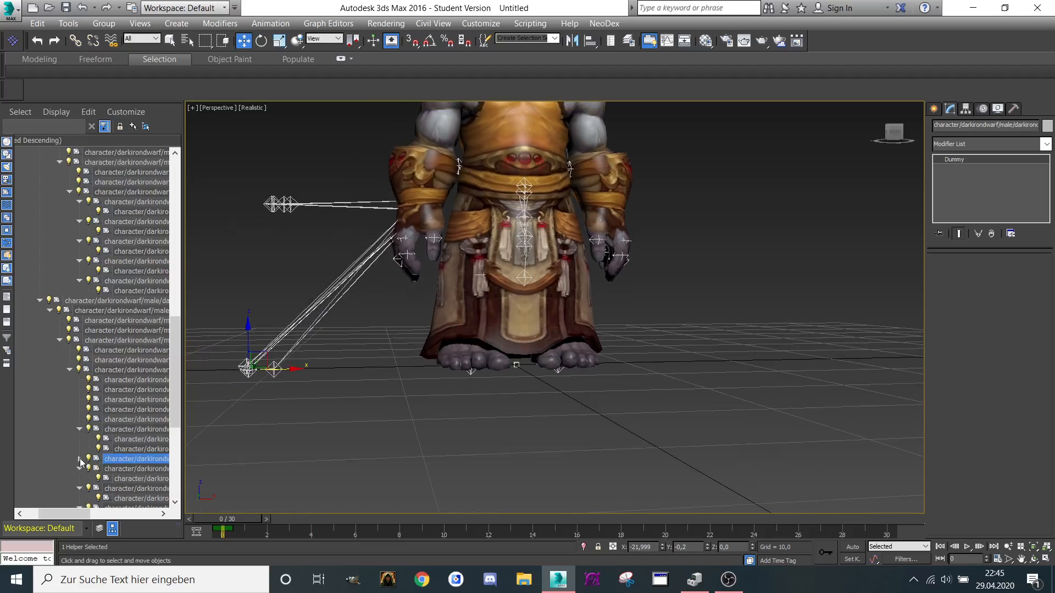
{"action": "left_click", "coordinate": [79, 469]}
{"action": "left_click", "coordinate": [115, 470]}
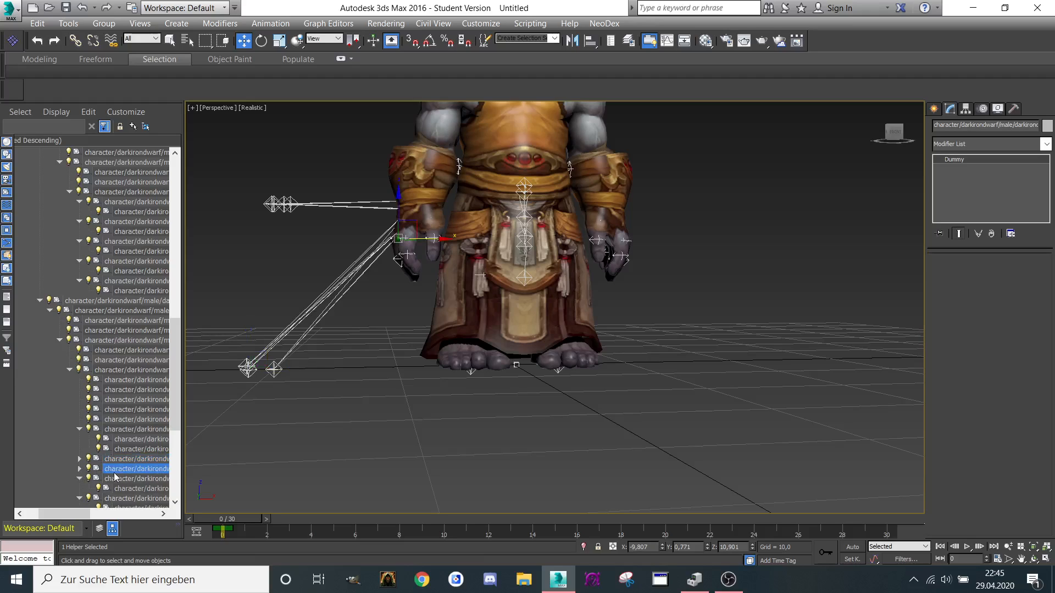
Step: Collapse the branches of the right wrist's remaining child helpers, from the ninth through the last, and select the last one
{"action": "left_click", "coordinate": [106, 479]}
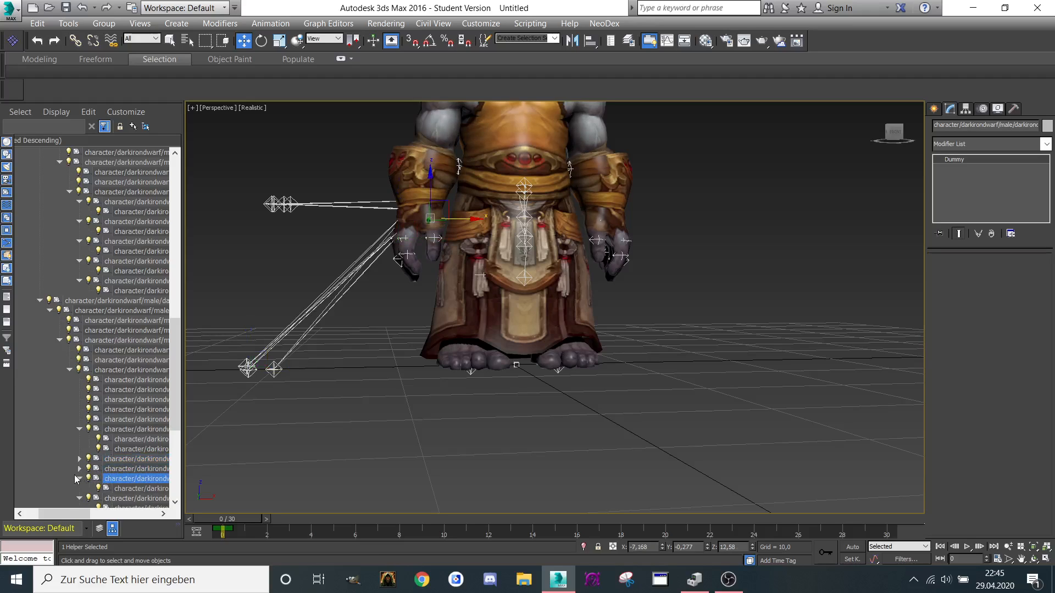
{"action": "left_click", "coordinate": [80, 479]}
{"action": "left_click", "coordinate": [113, 489]}
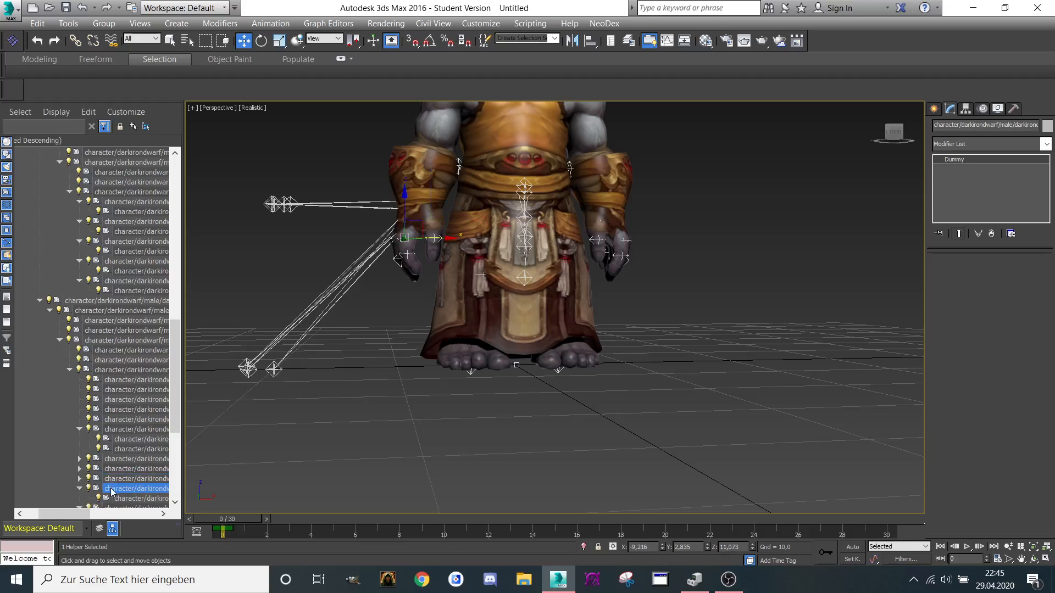
{"action": "left_click", "coordinate": [79, 489]}
{"action": "left_click", "coordinate": [118, 499]}
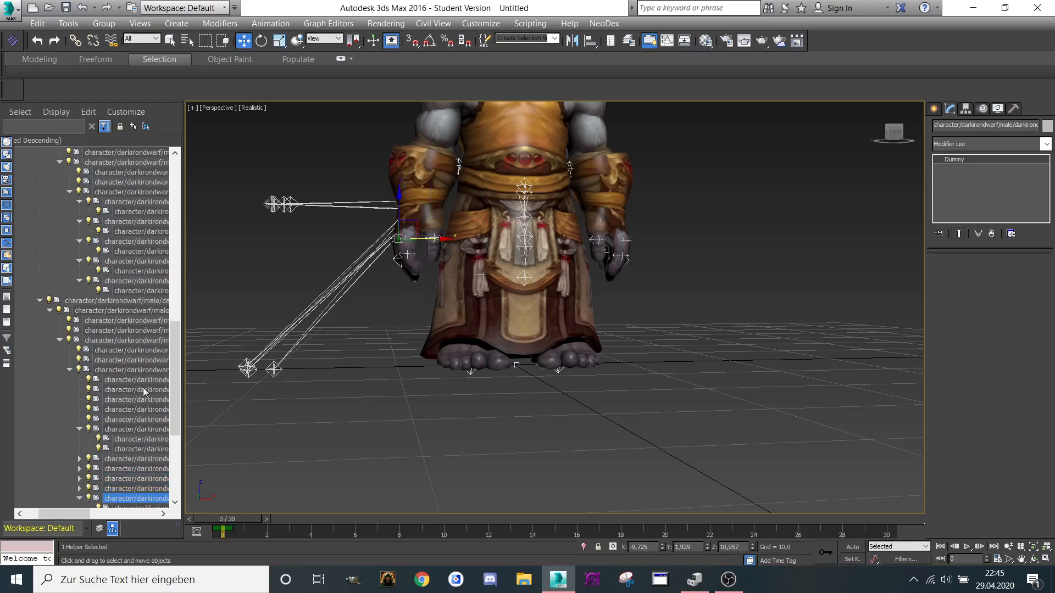
{"action": "scroll", "coordinate": [139, 440], "scroll_direction": "down", "scroll_amount": 5}
{"action": "left_click", "coordinate": [79, 350]}
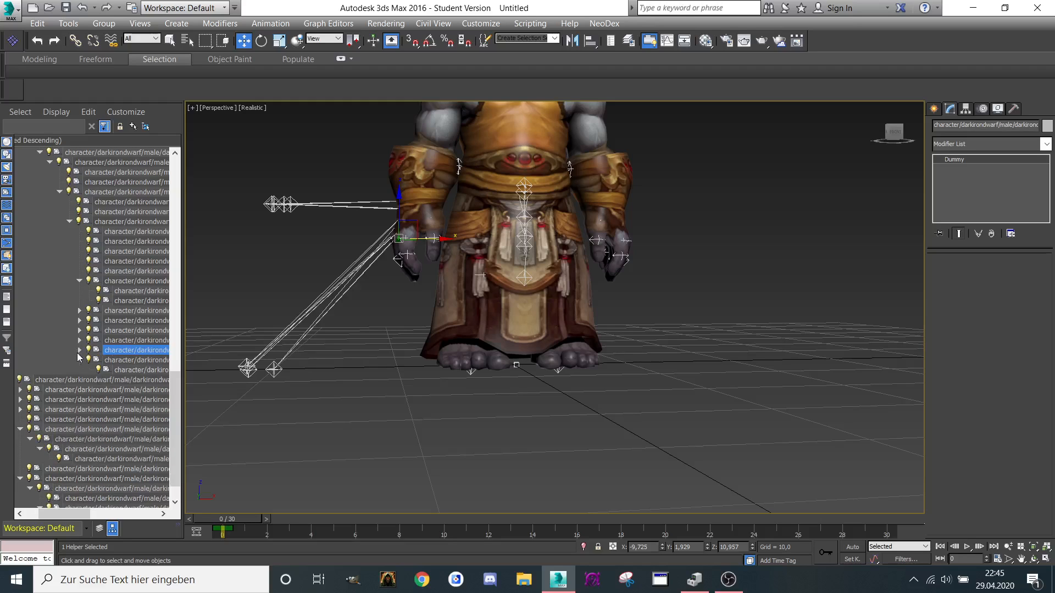
{"action": "left_click", "coordinate": [79, 360]}
{"action": "left_click", "coordinate": [118, 360]}
Step: Select all the helpers moved outward beside the dwarf's right arm and delete them
{"action": "middle_click_drag", "start_coordinate": [285, 236], "coordinate": [296, 260]}
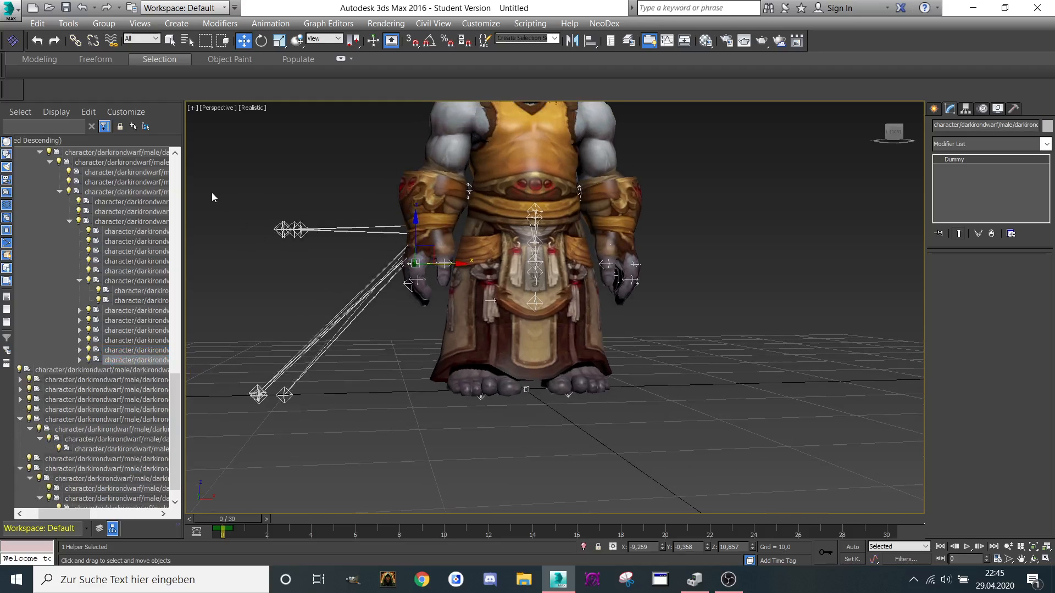
{"action": "left_click_drag", "start_coordinate": [313, 448], "coordinate": [315, 444]}
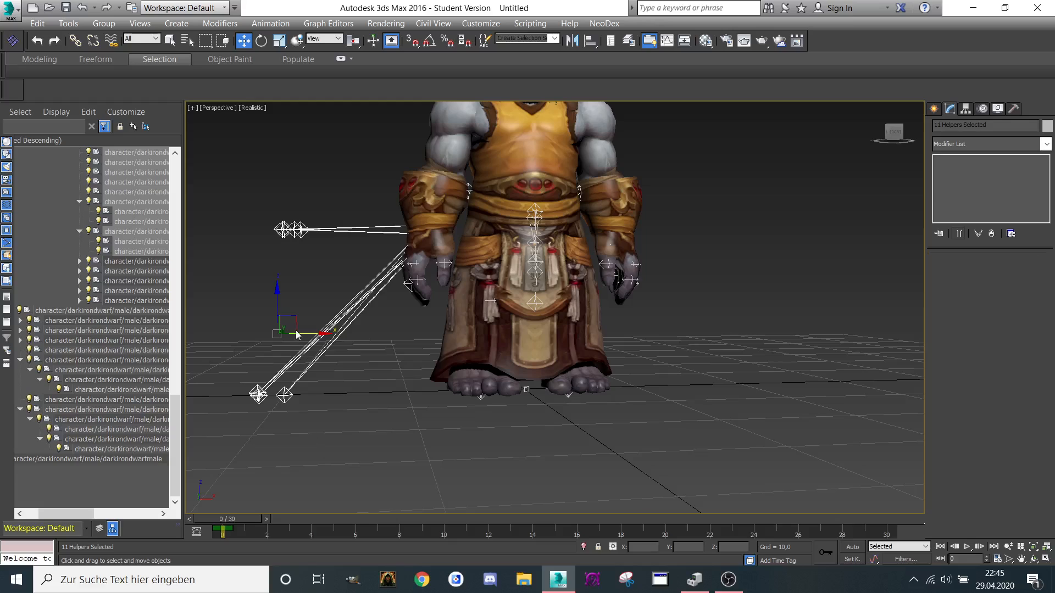
{"action": "key", "text": "Delete"}
Step: Reopen the third-level branch of the hierarchy and examine its two child helpers and the first waist helper below the second
{"action": "middle_click_drag", "start_coordinate": [67, 360], "coordinate": [128, 360]}
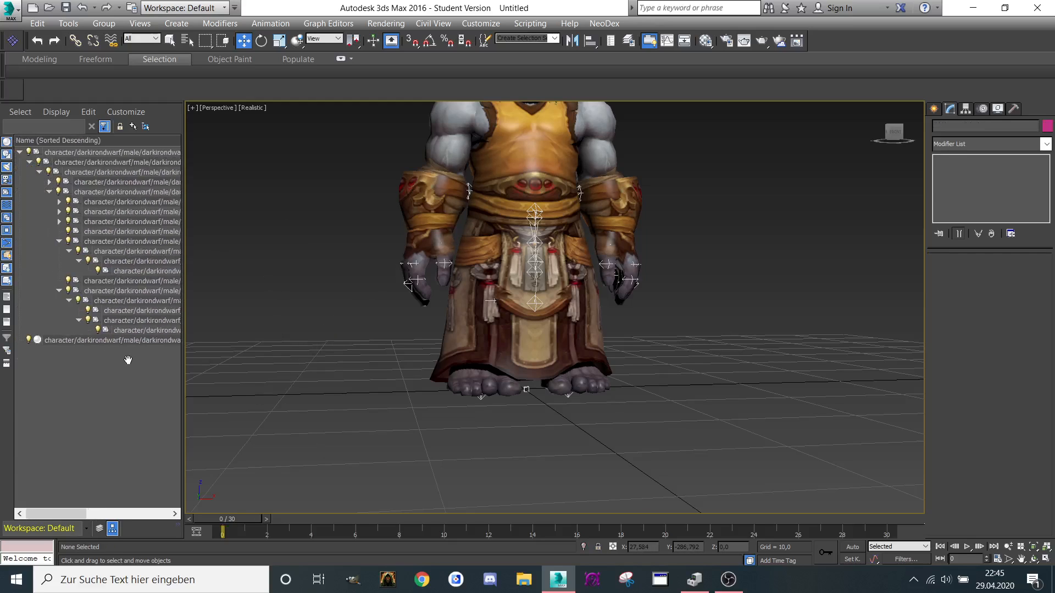
{"action": "left_click", "coordinate": [39, 172]}
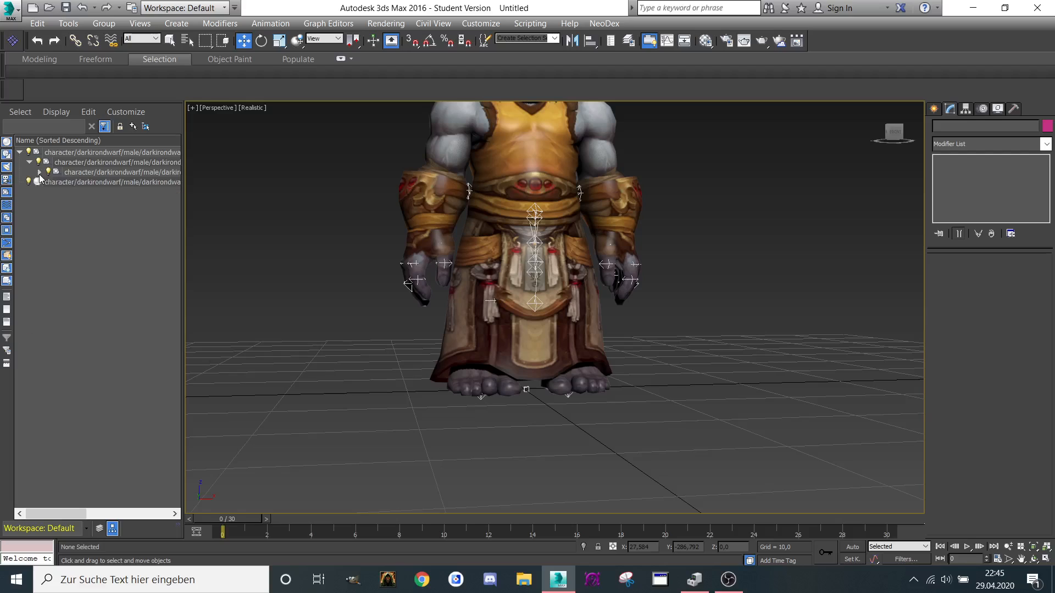
{"action": "left_click", "coordinate": [39, 173]}
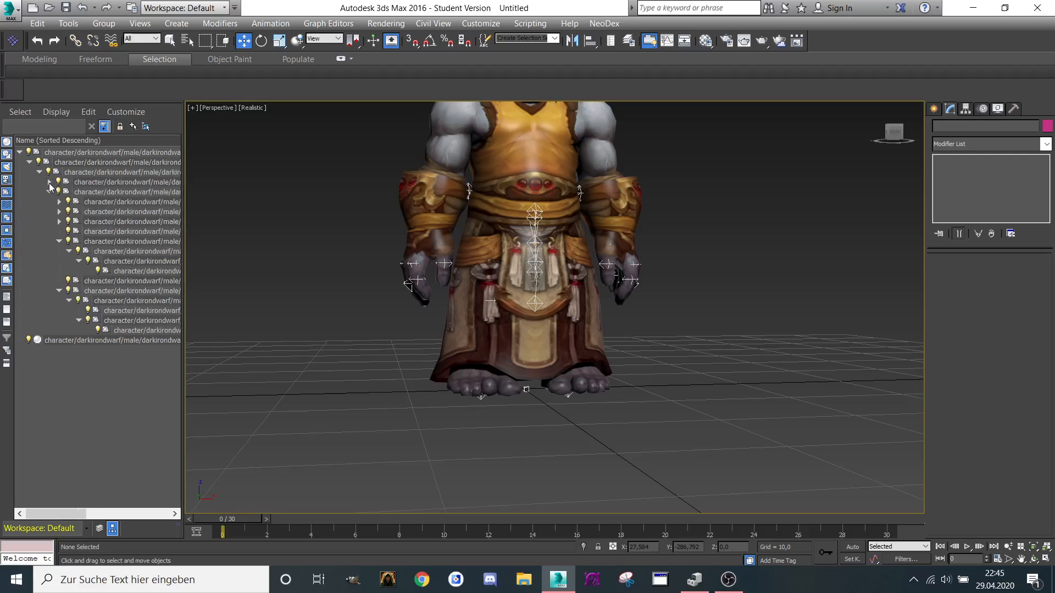
{"action": "left_click", "coordinate": [48, 193]}
{"action": "left_click", "coordinate": [48, 193]}
{"action": "left_click", "coordinate": [130, 202]}
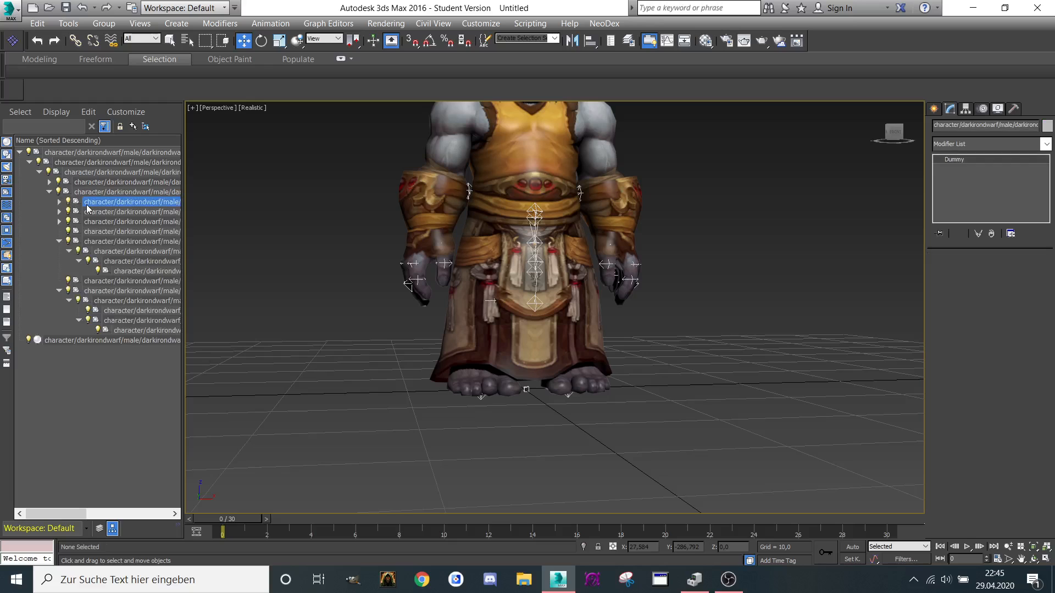
{"action": "middle_click_drag", "start_coordinate": [358, 194], "coordinate": [344, 213]}
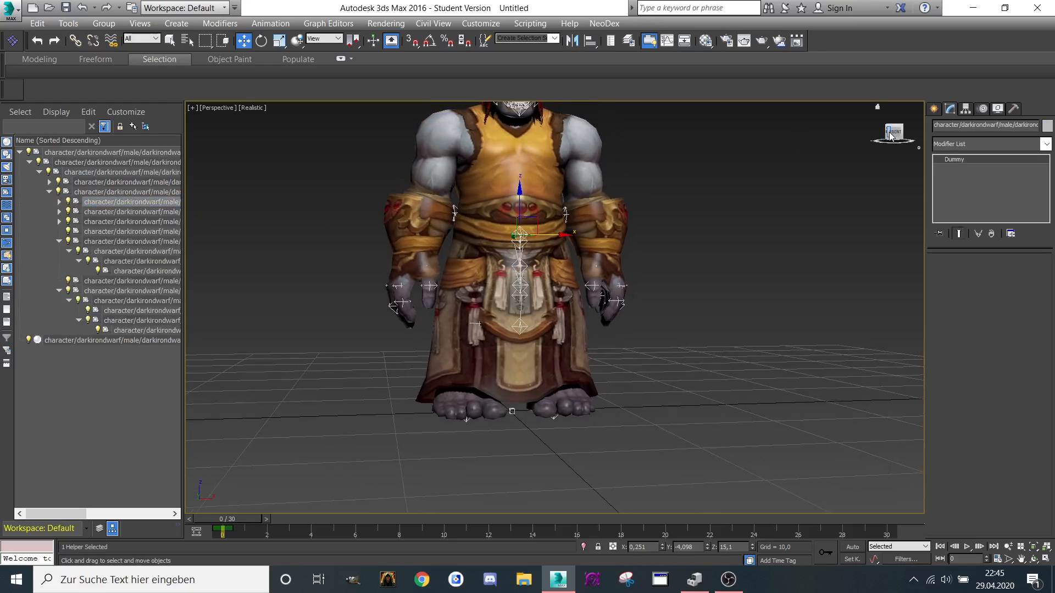
{"action": "left_click_drag", "start_coordinate": [894, 132], "coordinate": [875, 134]}
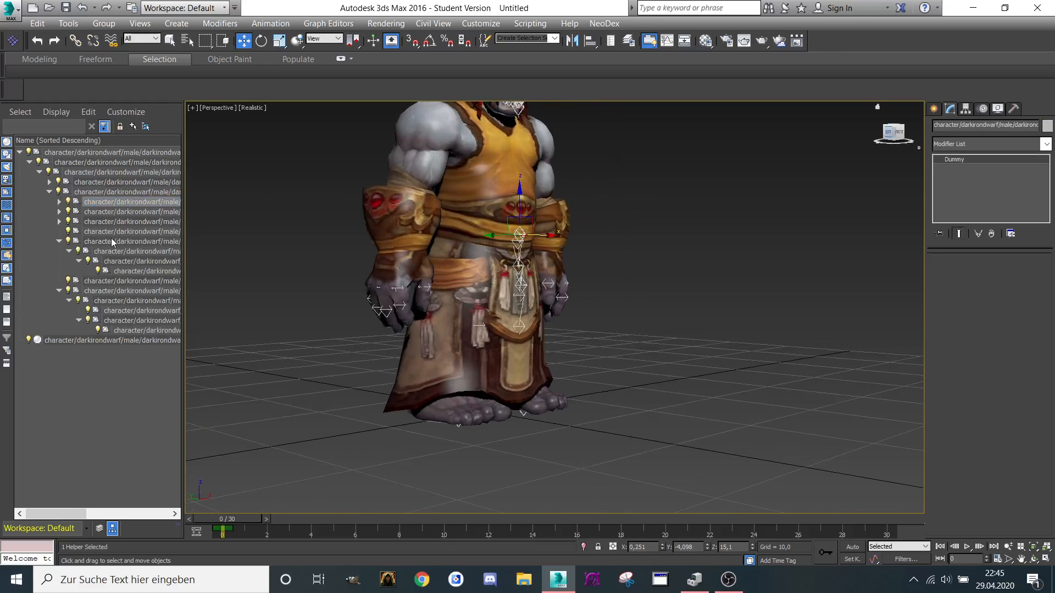
{"action": "left_click", "coordinate": [83, 180]}
{"action": "left_click", "coordinate": [86, 190]}
{"action": "scroll", "coordinate": [556, 186], "scroll_direction": "up", "scroll_amount": 3}
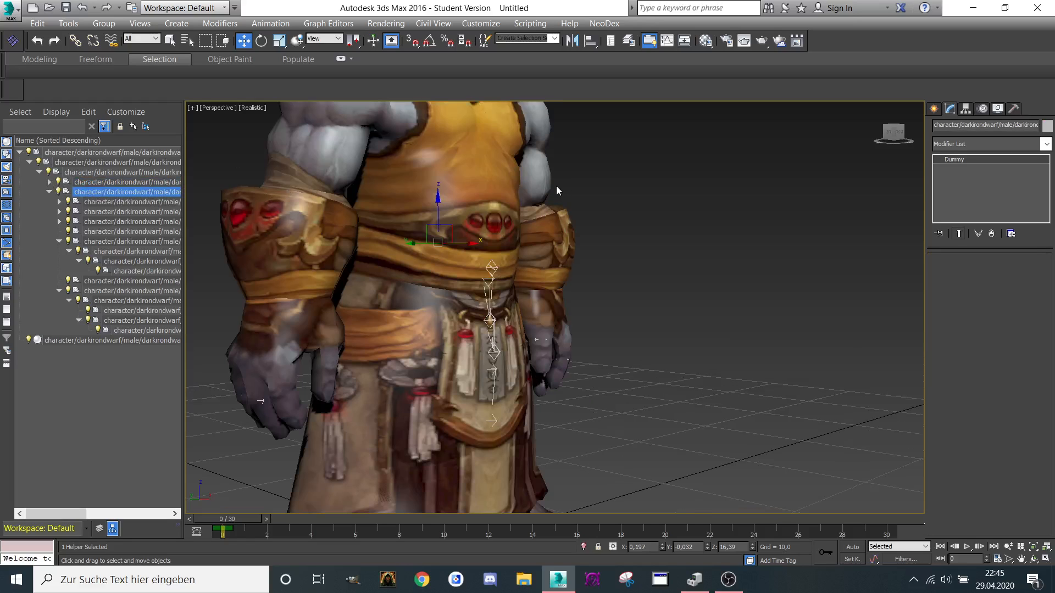
{"action": "left_click", "coordinate": [896, 131]}
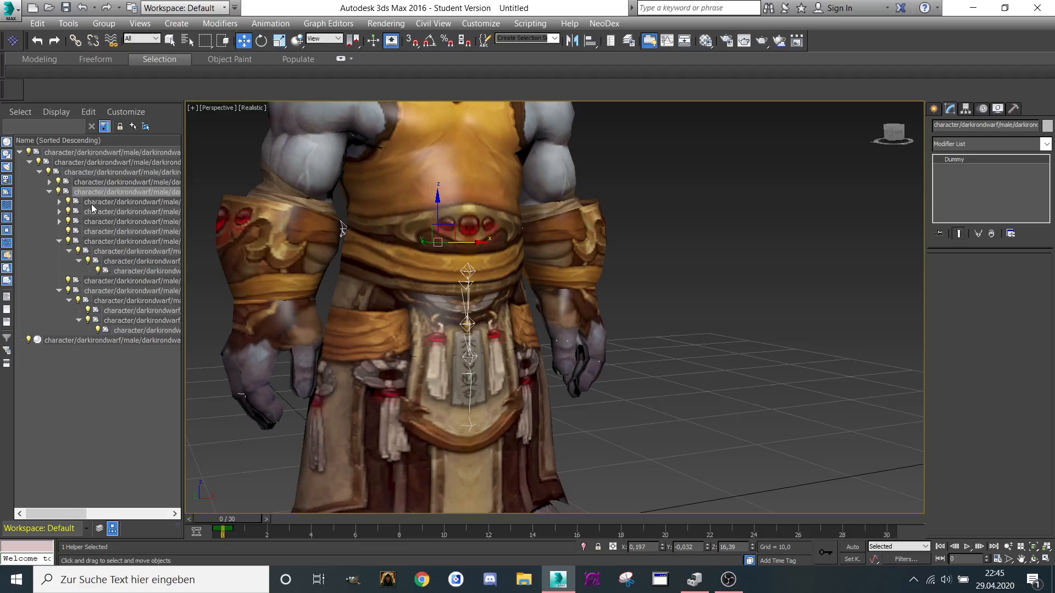
Step: Move the waist branch's first child helper away from the belt, well out in front of the body
{"action": "left_click", "coordinate": [92, 203]}
{"action": "left_click", "coordinate": [888, 133]}
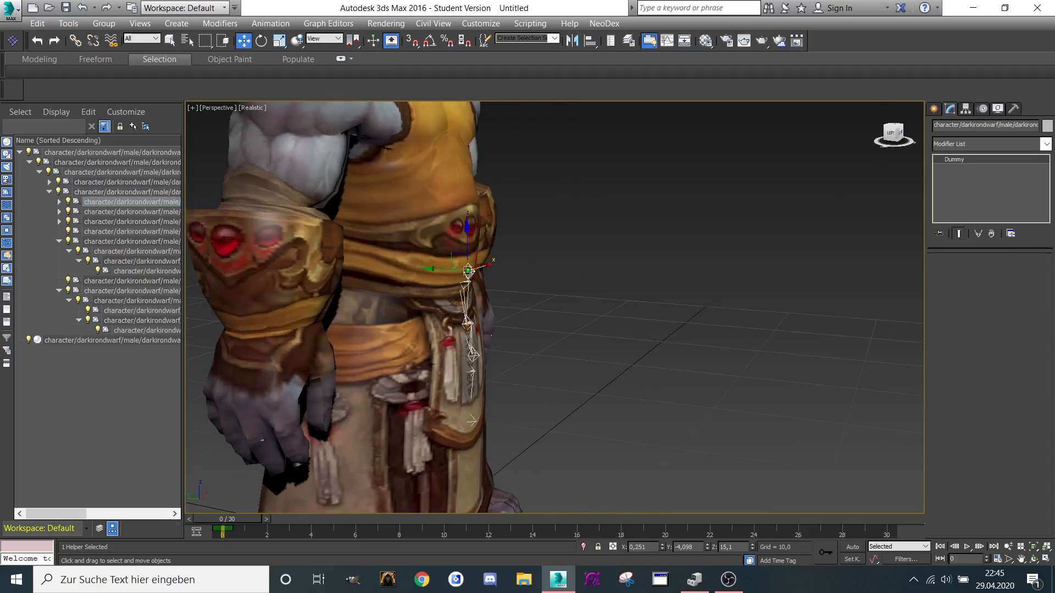
{"action": "left_click_drag", "start_coordinate": [459, 272], "coordinate": [675, 289]}
Step: Try moving the waist branch's second and third child helpers to test which parts of the mesh they deform, undoing each move
{"action": "left_click", "coordinate": [116, 214]}
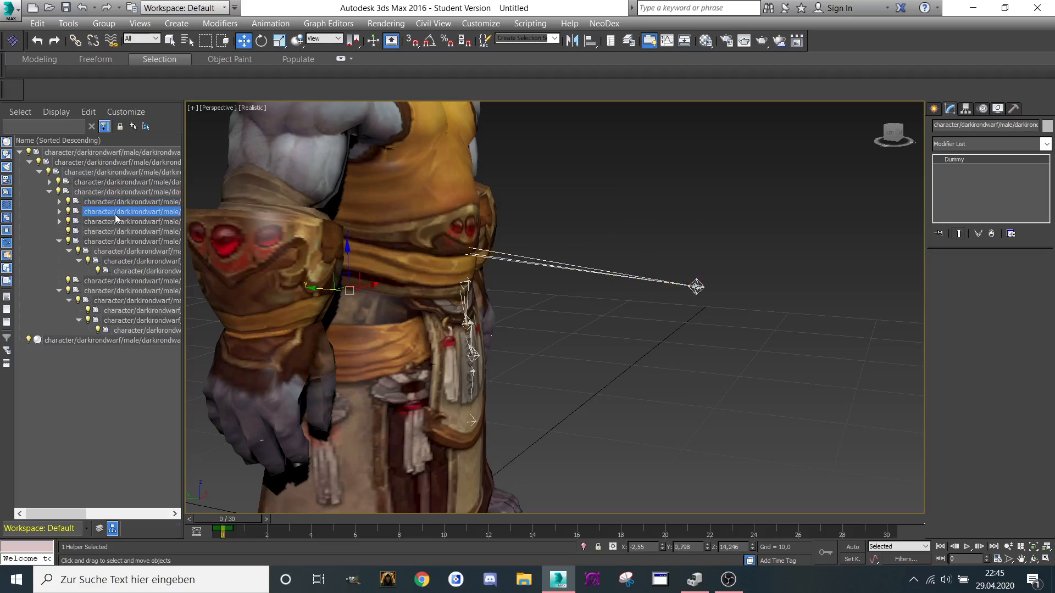
{"action": "left_click_drag", "start_coordinate": [326, 292], "coordinate": [377, 236]}
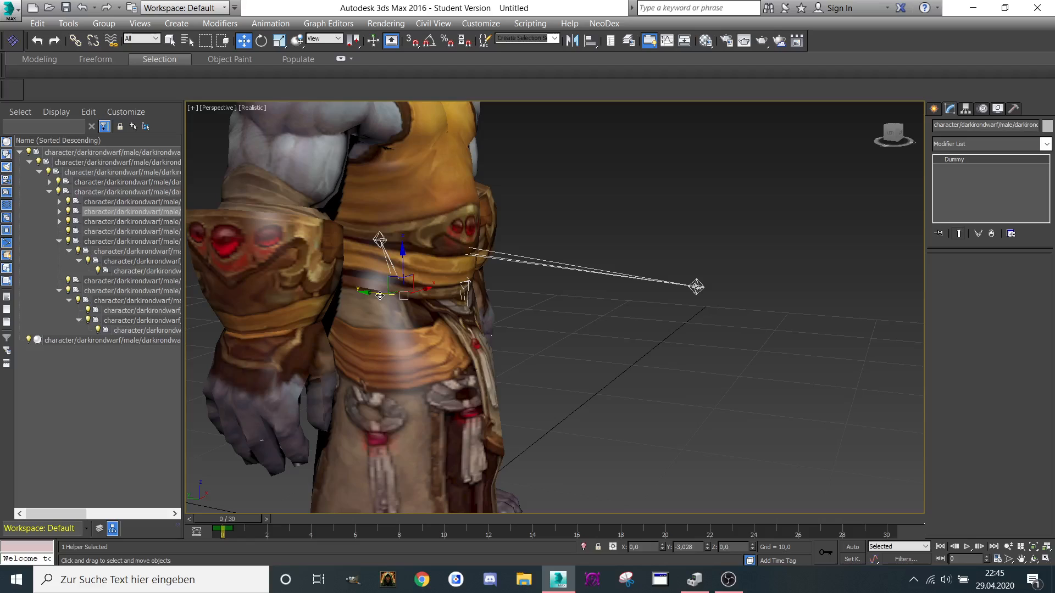
{"action": "key", "text": "ctrl+z"}
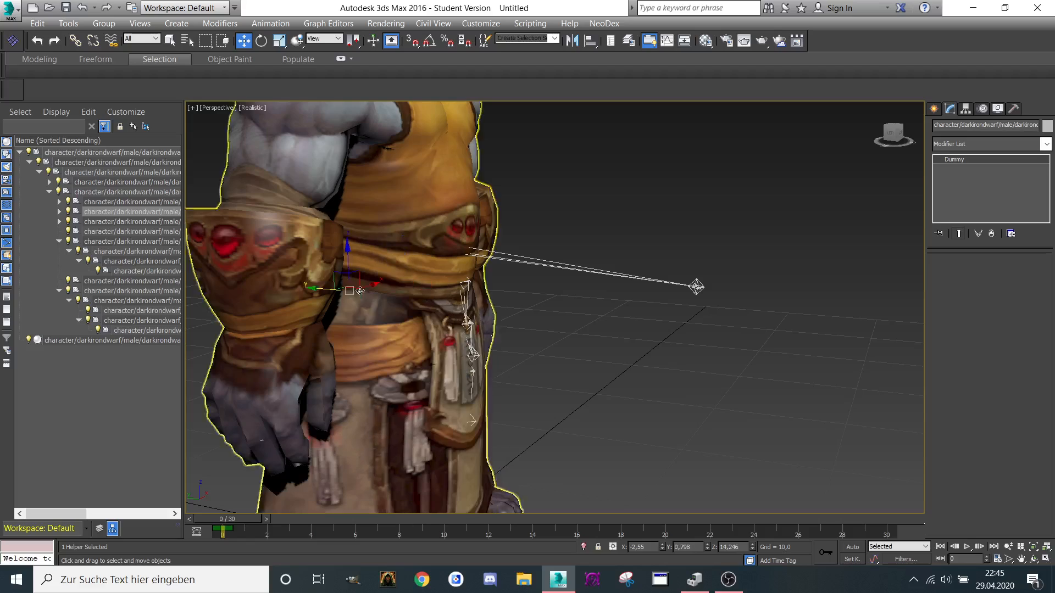
{"action": "left_click", "coordinate": [108, 223]}
{"action": "left_click_drag", "start_coordinate": [374, 272], "coordinate": [449, 288]}
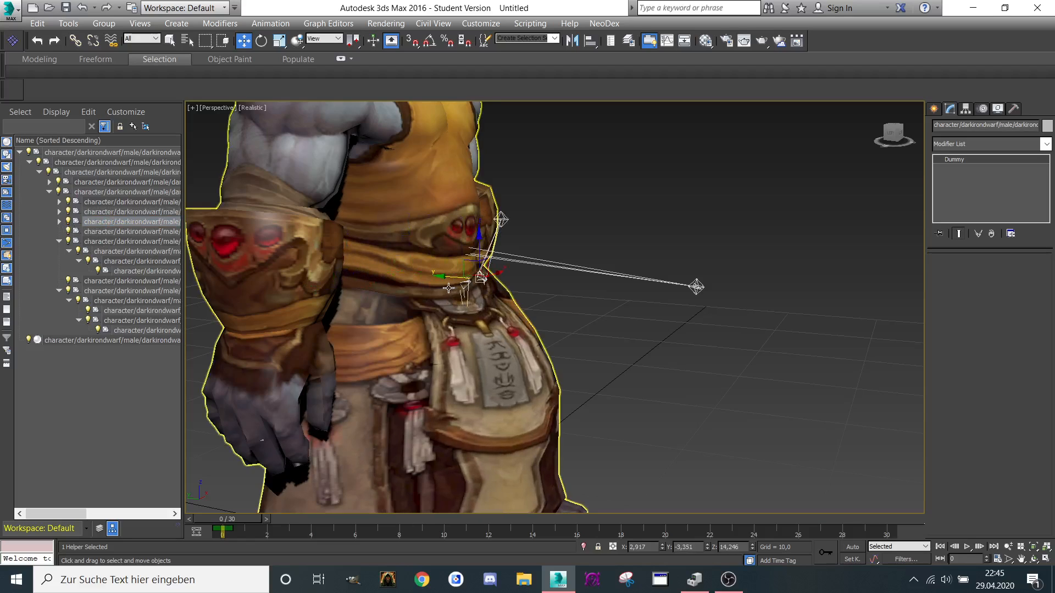
{"action": "key", "text": "ctrl+z"}
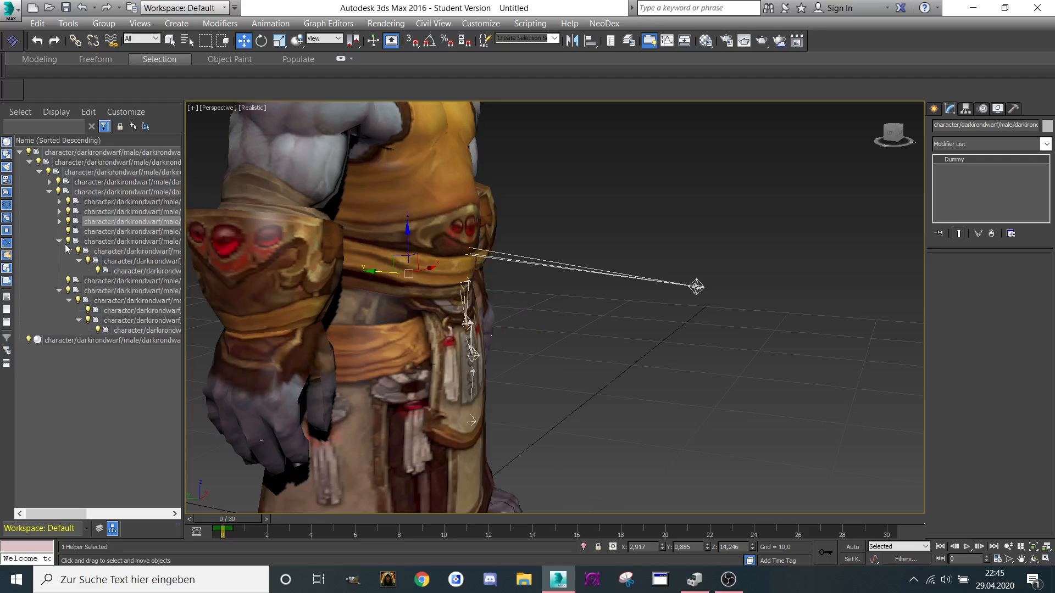
Step: Move the fourth child helper in front of the body to about Y -20.7, and delete all the helpers detached at the front
{"action": "left_click", "coordinate": [92, 232]}
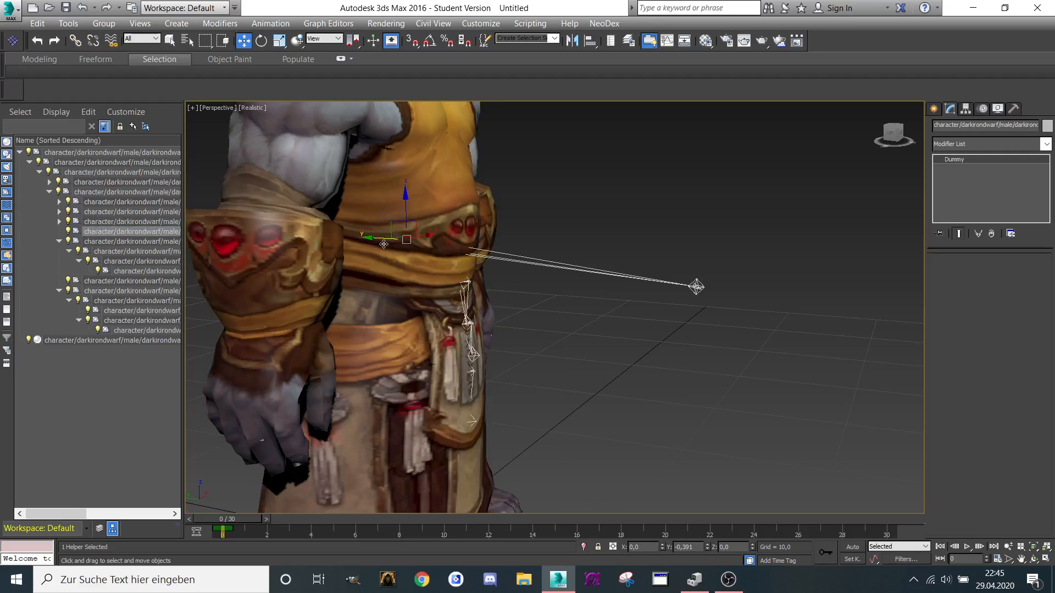
{"action": "left_click_drag", "start_coordinate": [393, 247], "coordinate": [755, 289]}
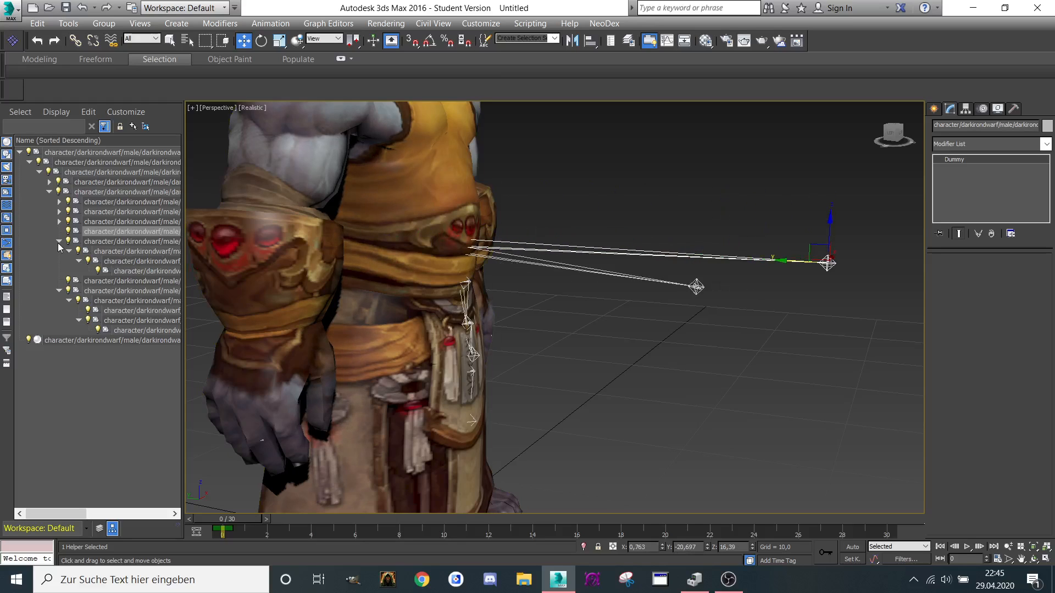
{"action": "left_click_drag", "start_coordinate": [849, 372], "coordinate": [865, 362]}
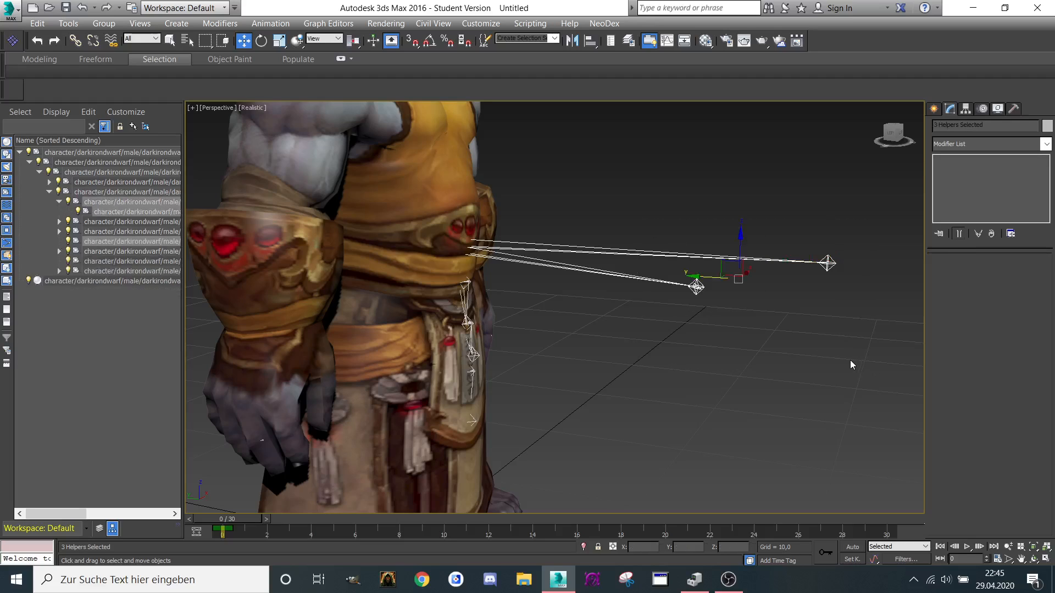
{"action": "key", "text": "Delete"}
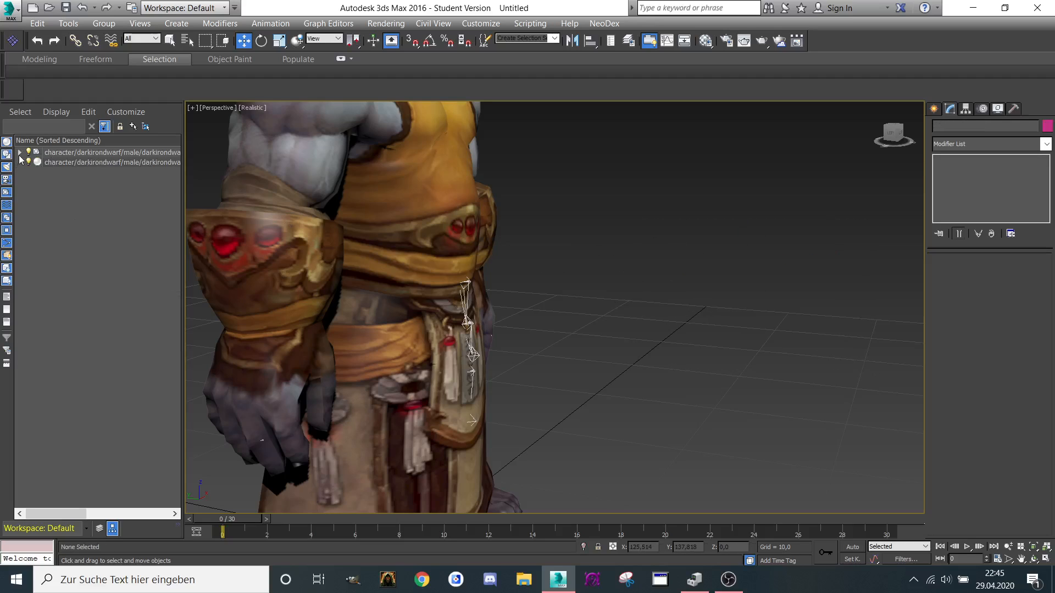
Step: Reopen the helper hierarchy down to the waist branch and check its first two child helpers
{"action": "left_click", "coordinate": [19, 153]}
{"action": "left_click", "coordinate": [20, 152]}
{"action": "left_click", "coordinate": [20, 153]}
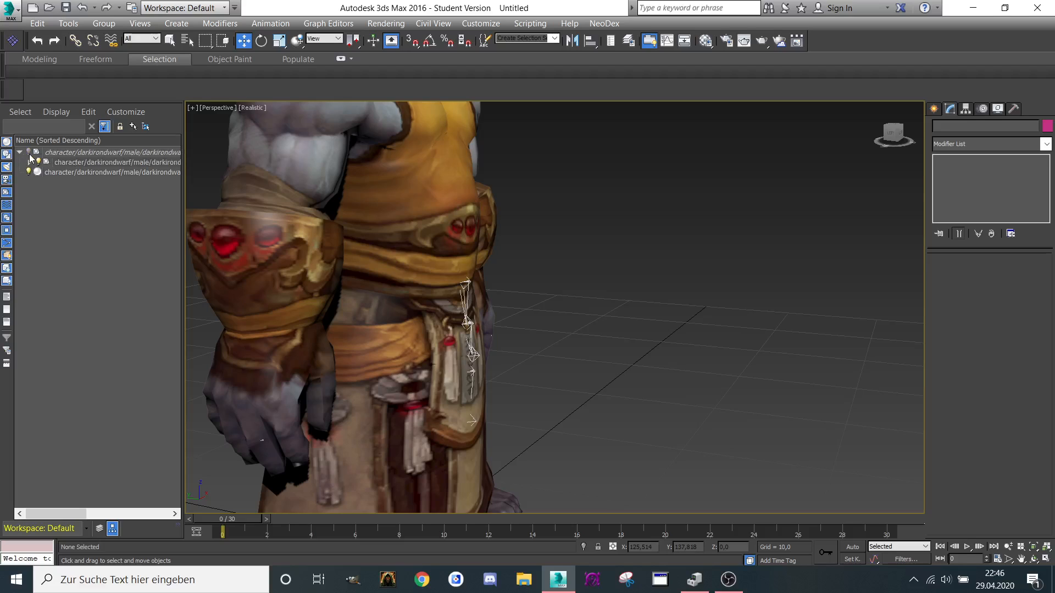
{"action": "left_click", "coordinate": [29, 162]}
{"action": "left_click", "coordinate": [85, 203]}
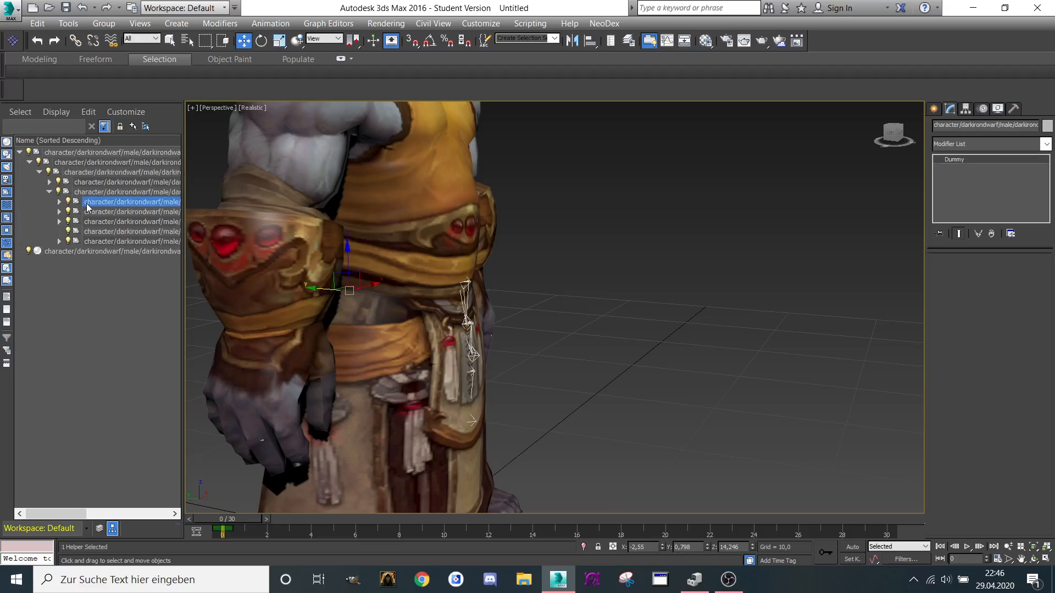
{"action": "left_click", "coordinate": [87, 212]}
Step: Move the waist branch's third child helper backward to about Y 8.05 and the fourth out behind the body
{"action": "left_click", "coordinate": [89, 222]}
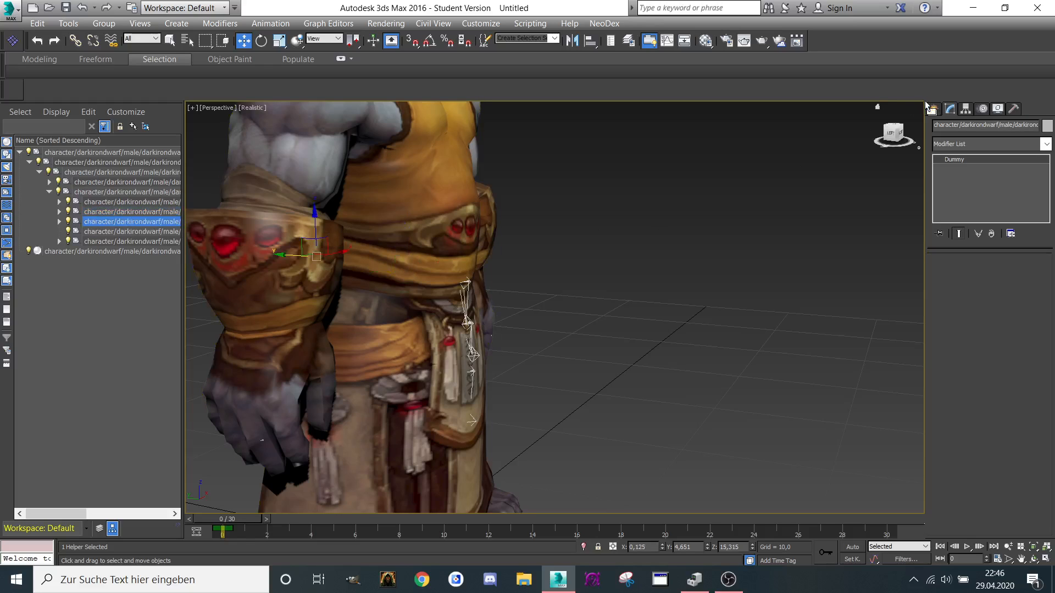
{"action": "left_click_drag", "start_coordinate": [898, 134], "coordinate": [919, 135]}
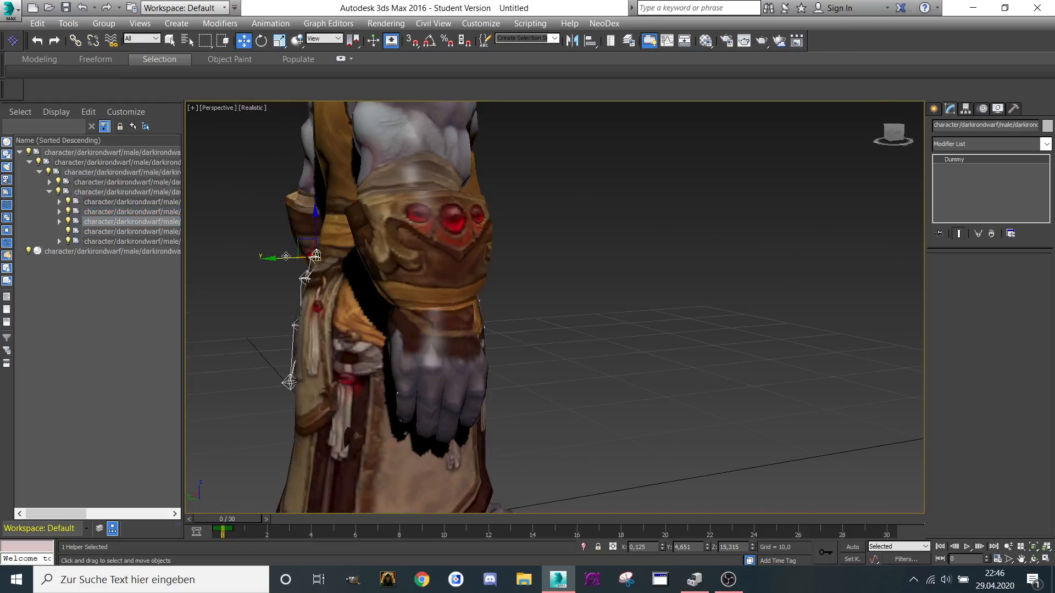
{"action": "left_click_drag", "start_coordinate": [284, 258], "coordinate": [210, 259]}
{"action": "middle_click_drag", "start_coordinate": [210, 259], "coordinate": [306, 258]}
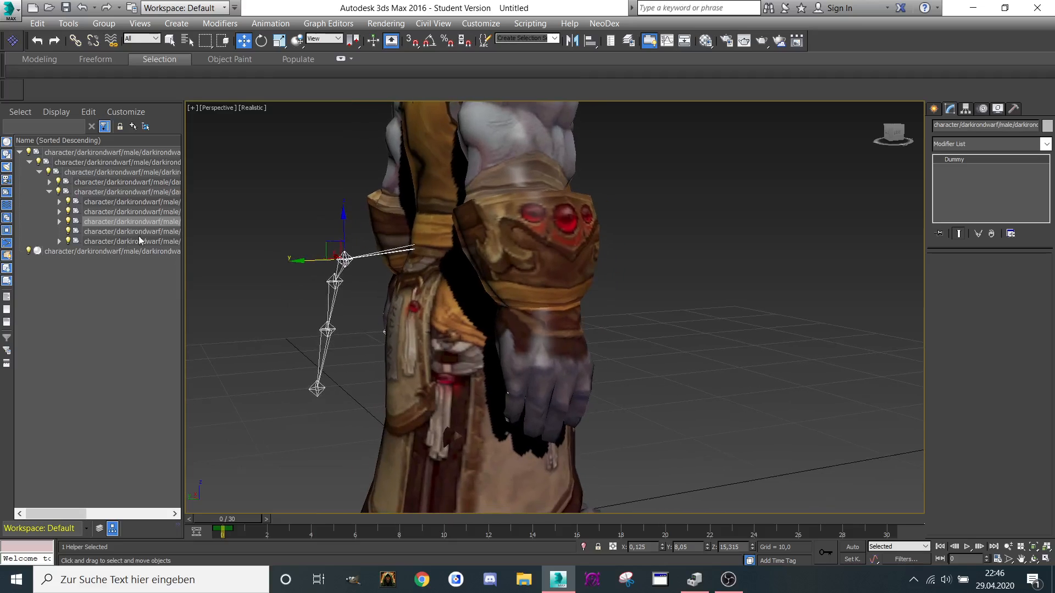
{"action": "left_click", "coordinate": [95, 233]}
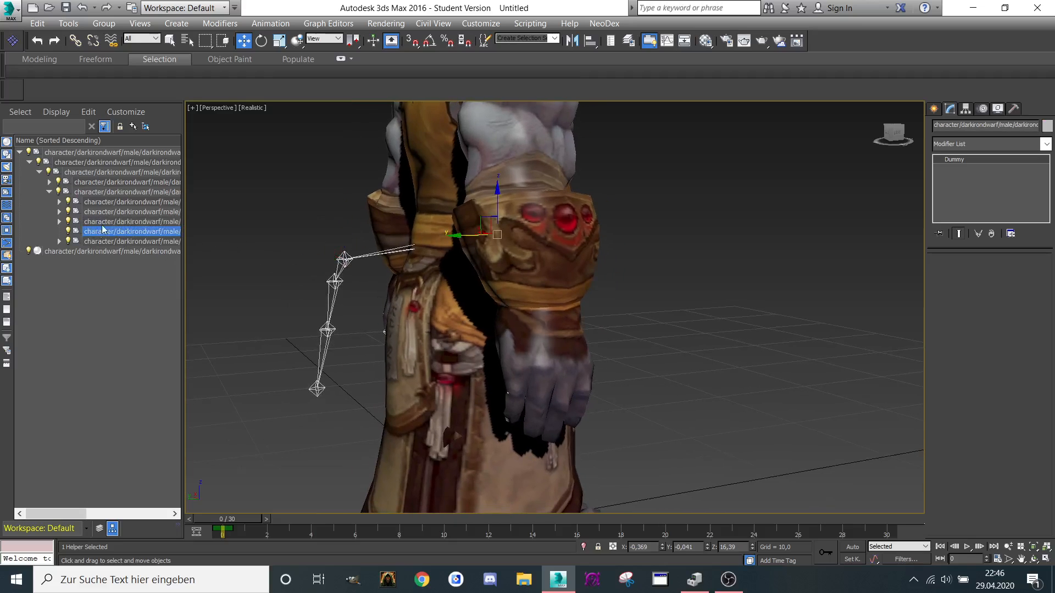
{"action": "left_click_drag", "start_coordinate": [436, 240], "coordinate": [223, 236]}
Step: Move the fifth child helper with its chain behind the body to about Y 11.4, and delete all the helpers detached there
{"action": "left_click", "coordinate": [101, 242]}
{"action": "scroll", "coordinate": [361, 231], "scroll_direction": "down", "scroll_amount": 2}
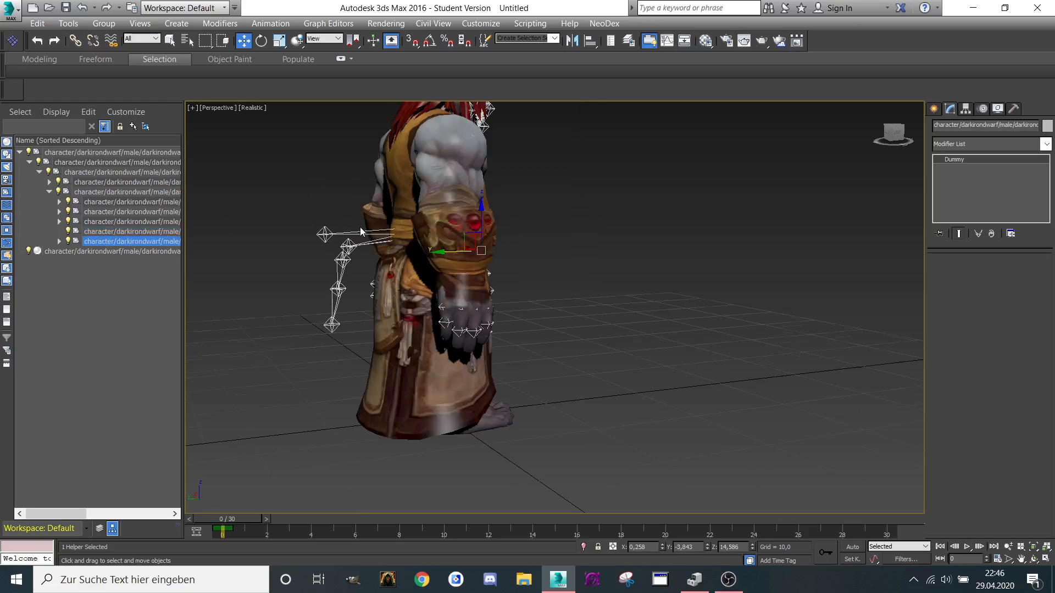
{"action": "left_click", "coordinate": [896, 133]}
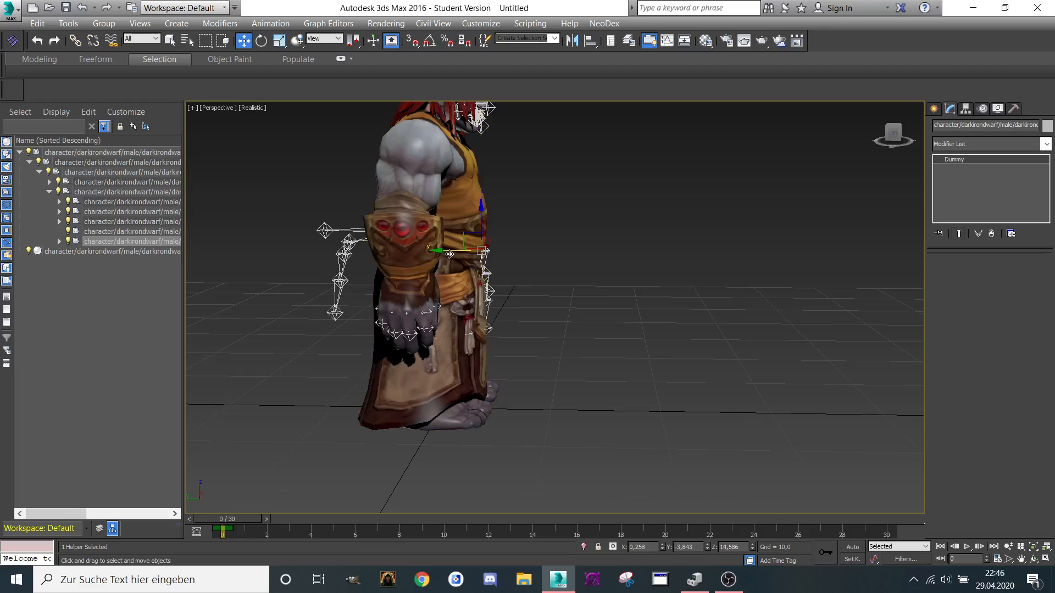
{"action": "left_click_drag", "start_coordinate": [364, 254], "coordinate": [276, 240]}
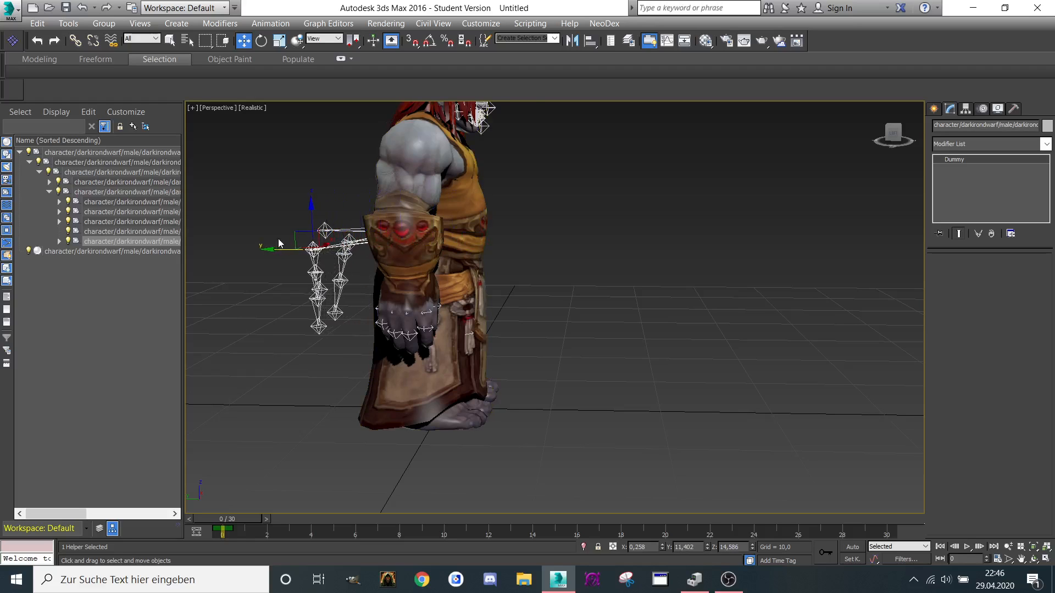
{"action": "middle_click_drag", "start_coordinate": [278, 239], "coordinate": [348, 244]}
{"action": "left_click_drag", "start_coordinate": [430, 352], "coordinate": [433, 356]}
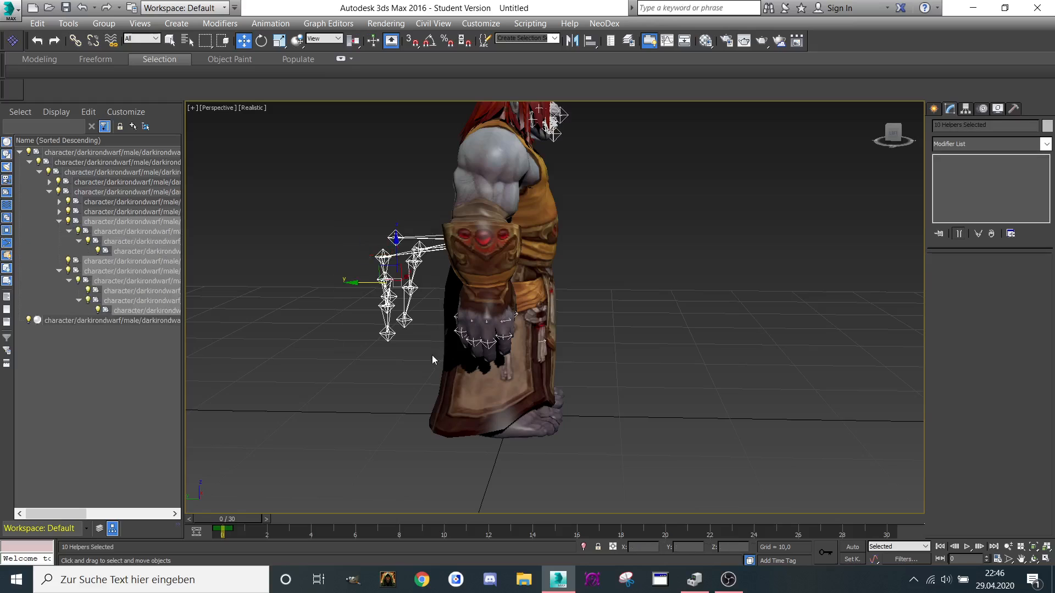
{"action": "key", "text": "Delete"}
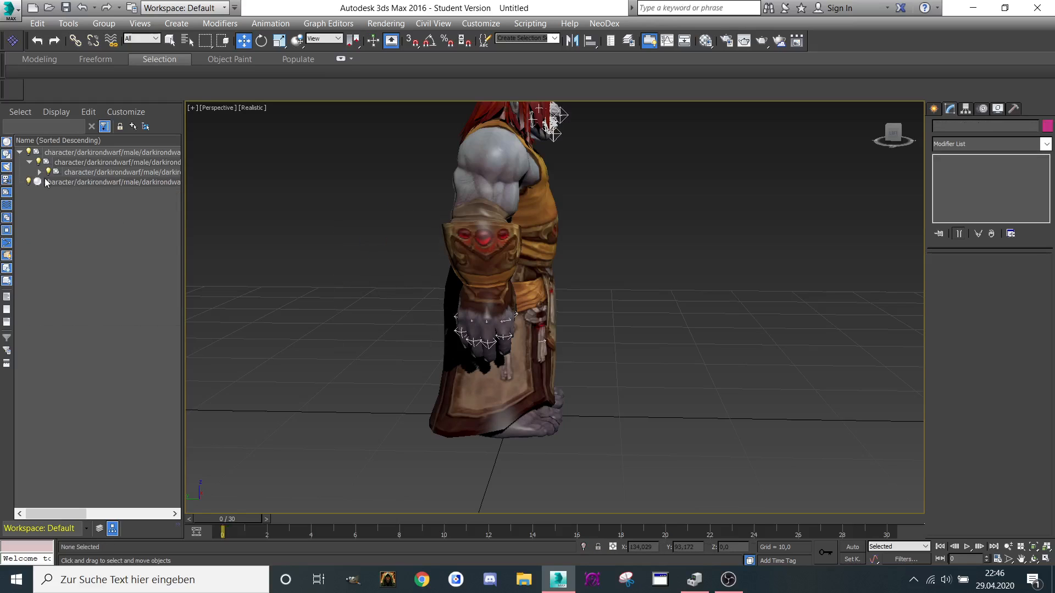
Step: Reopen the helper hierarchy down to the first leg branch and move its first child helper sideways, clear of the body
{"action": "left_click", "coordinate": [39, 172]}
{"action": "left_click", "coordinate": [50, 191]}
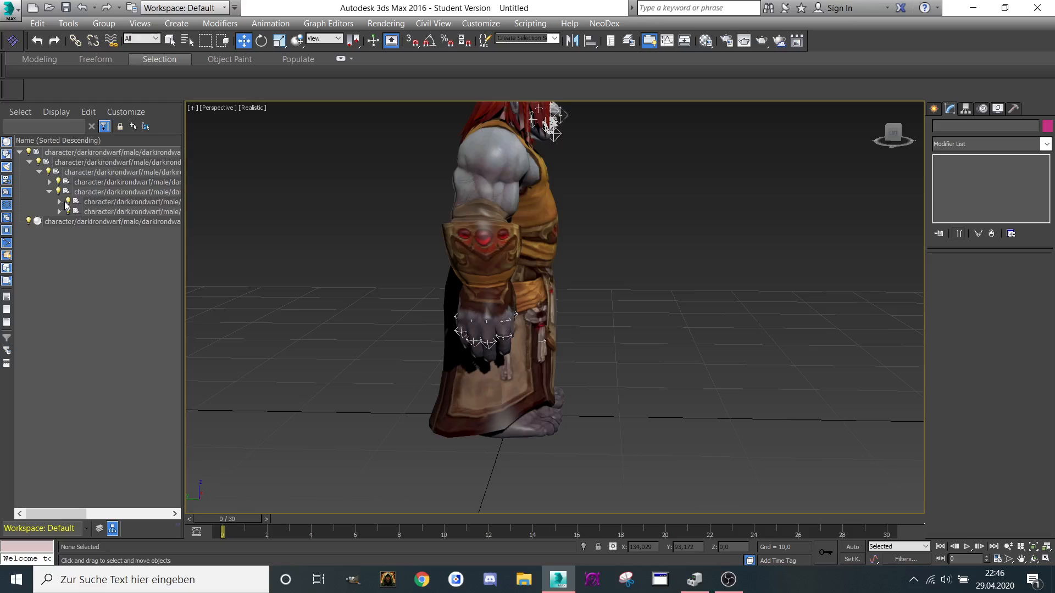
{"action": "left_click", "coordinate": [64, 202]}
{"action": "left_click_drag", "start_coordinate": [891, 135], "coordinate": [821, 140]}
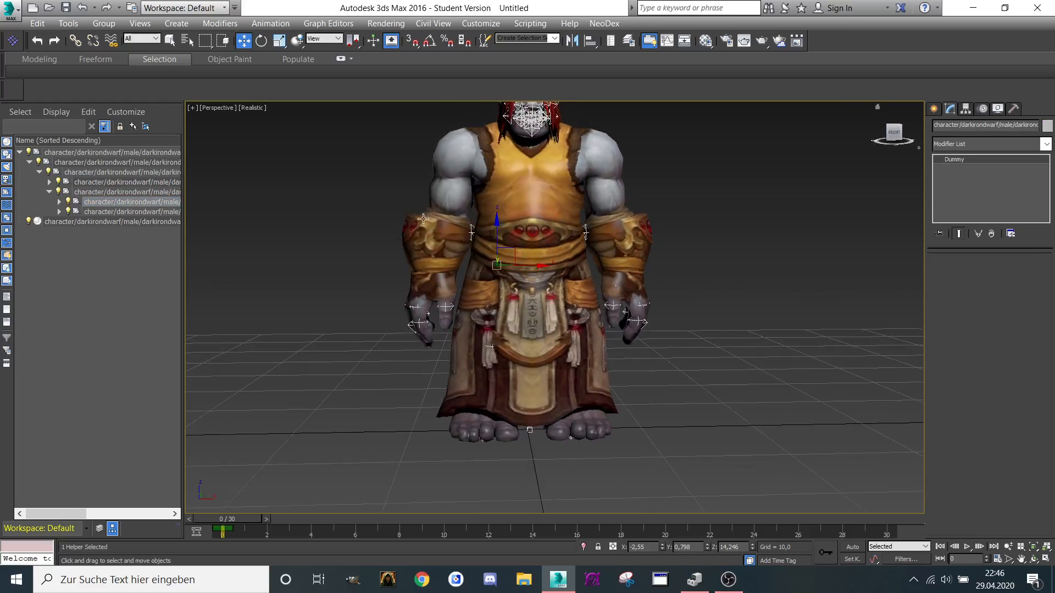
{"action": "left_click", "coordinate": [60, 202]}
{"action": "left_click", "coordinate": [110, 211]}
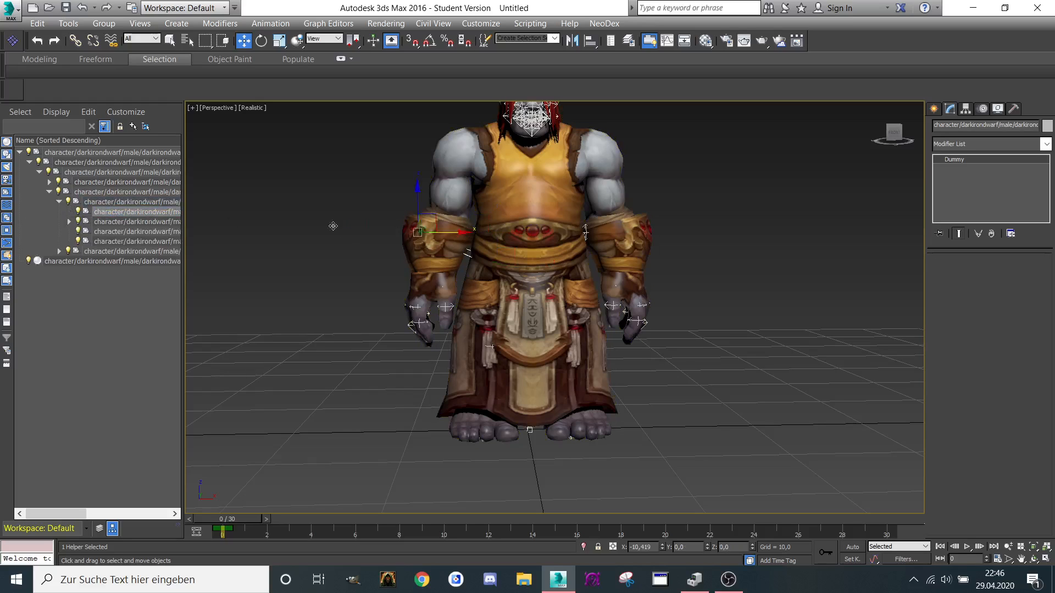
{"action": "left_click_drag", "start_coordinate": [333, 226], "coordinate": [170, 233]}
Step: Test the leg branch's second child helper with a sideways move that is undone, and move the third child helper out beside the body
{"action": "left_click", "coordinate": [136, 224]}
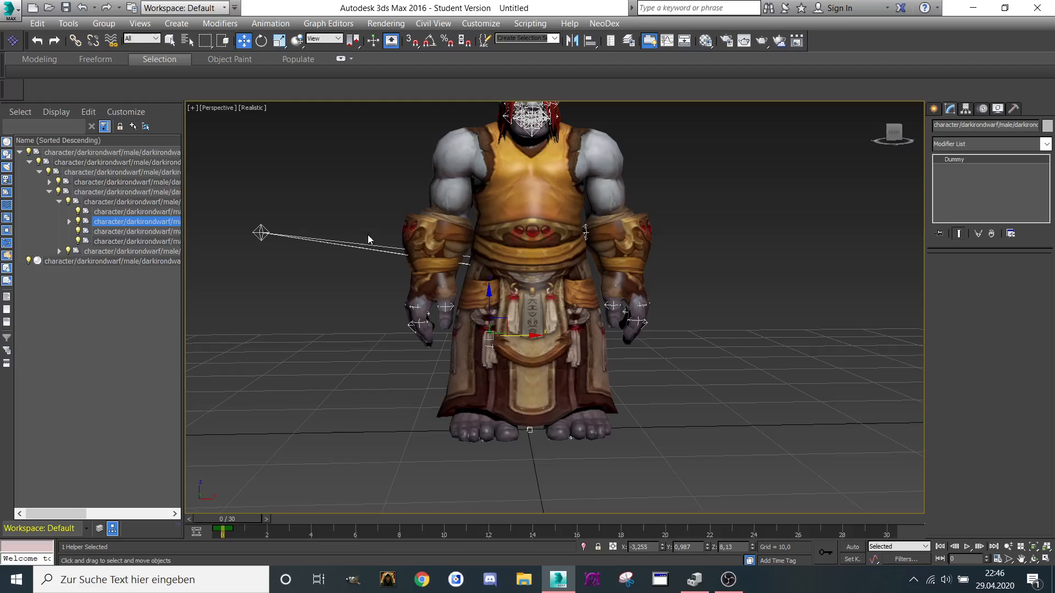
{"action": "left_click_drag", "start_coordinate": [523, 335], "coordinate": [407, 334]}
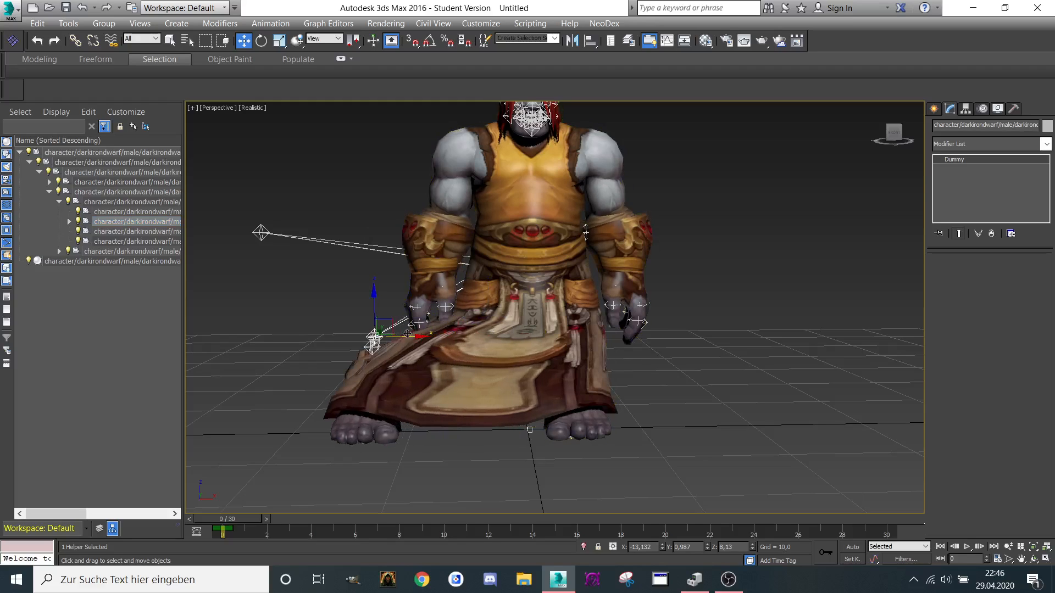
{"action": "key", "text": "ctrl+z"}
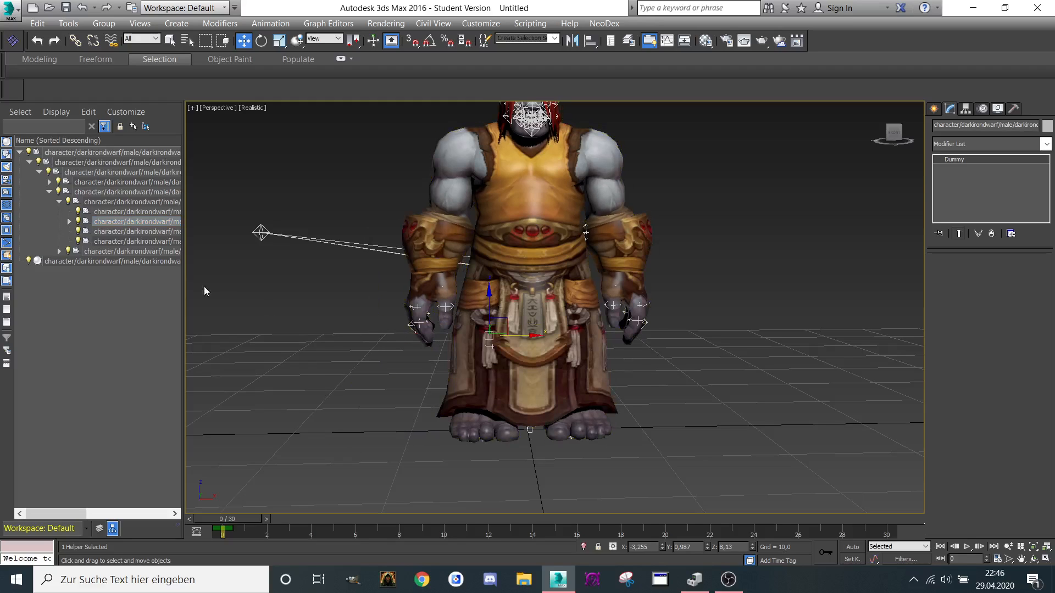
{"action": "left_click", "coordinate": [137, 232]}
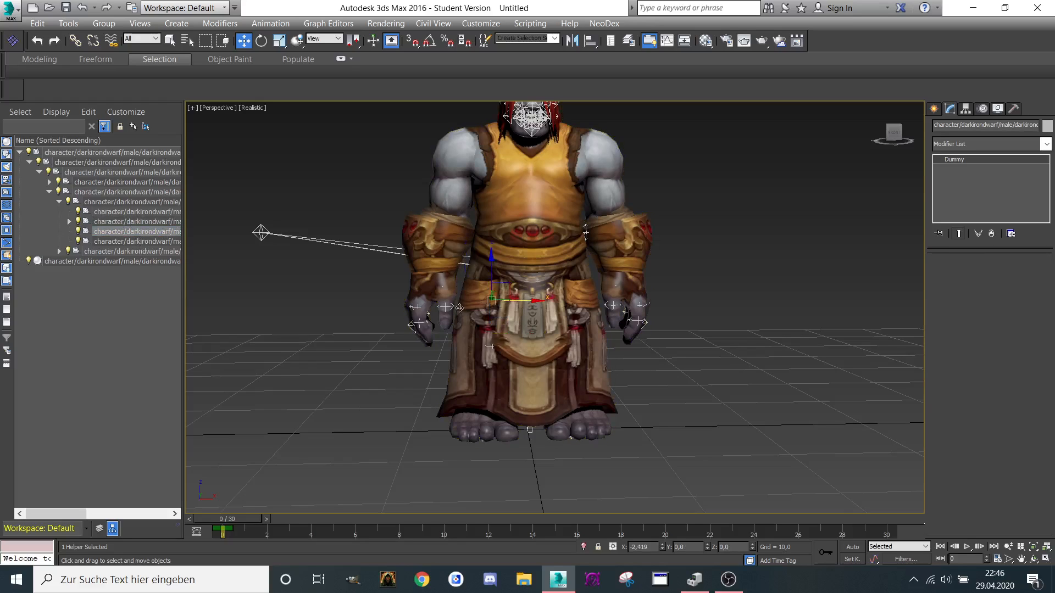
{"action": "left_click_drag", "start_coordinate": [497, 306], "coordinate": [249, 304]}
Step: Test the fourth child helper with a sideways move that is undone, and delete the two helpers detached beside the body
{"action": "left_click", "coordinate": [165, 241]}
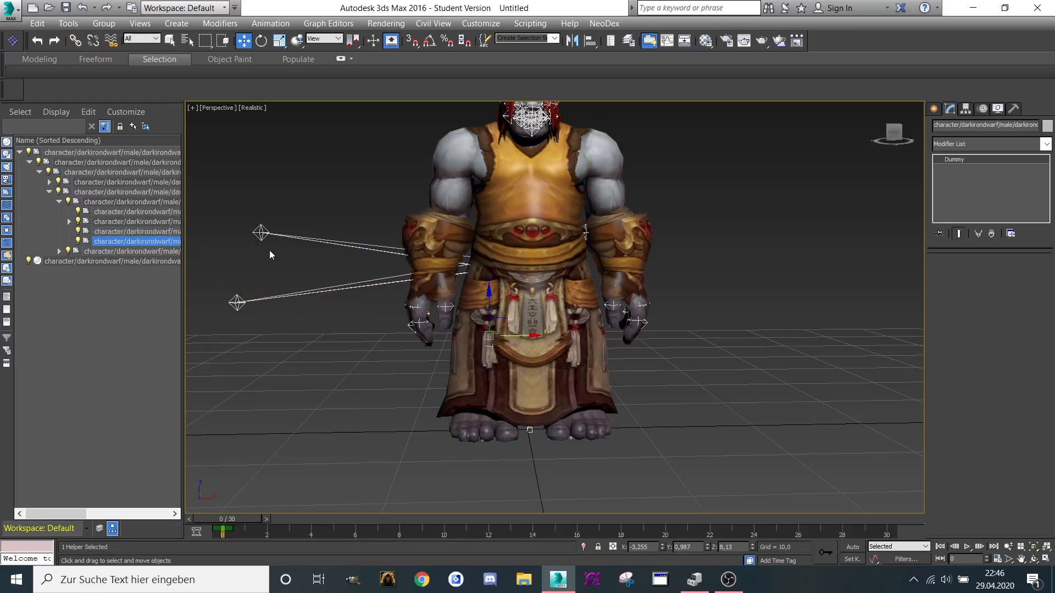
{"action": "left_click_drag", "start_coordinate": [512, 335], "coordinate": [391, 337]}
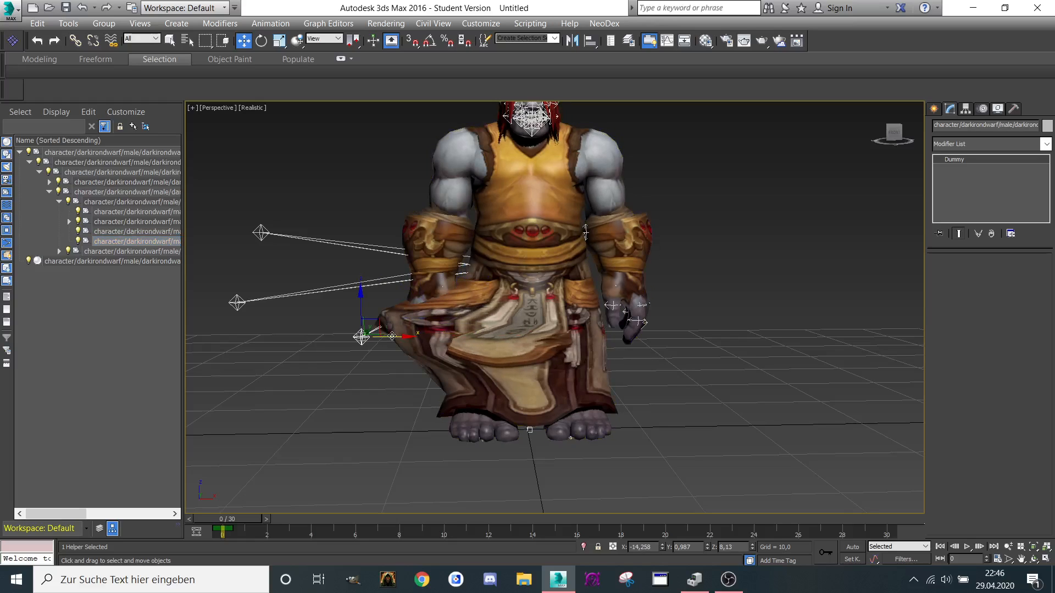
{"action": "key", "text": "ctrl+z"}
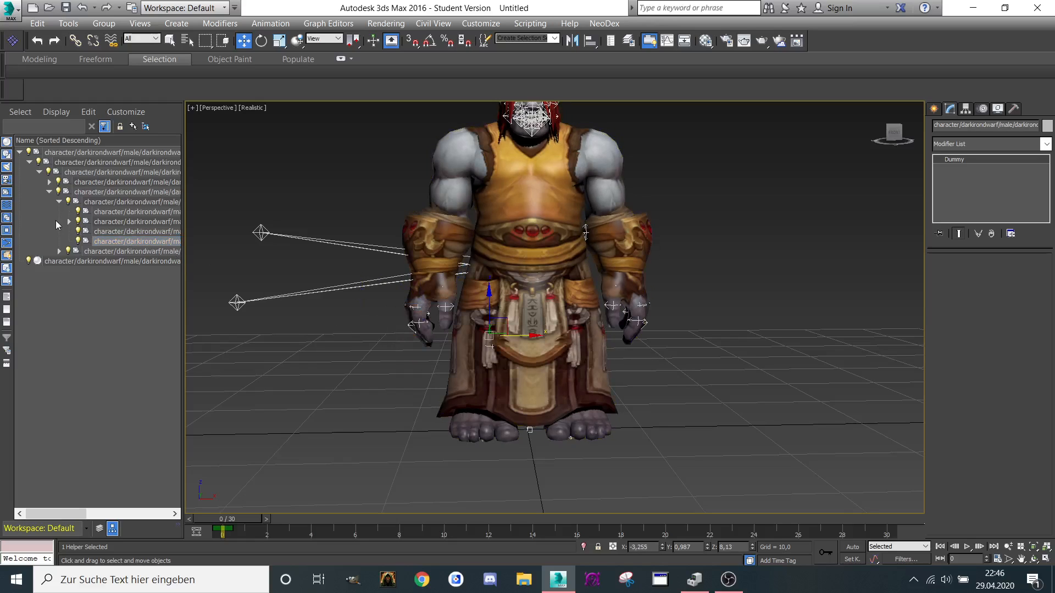
{"action": "left_click_drag", "start_coordinate": [203, 202], "coordinate": [287, 339]}
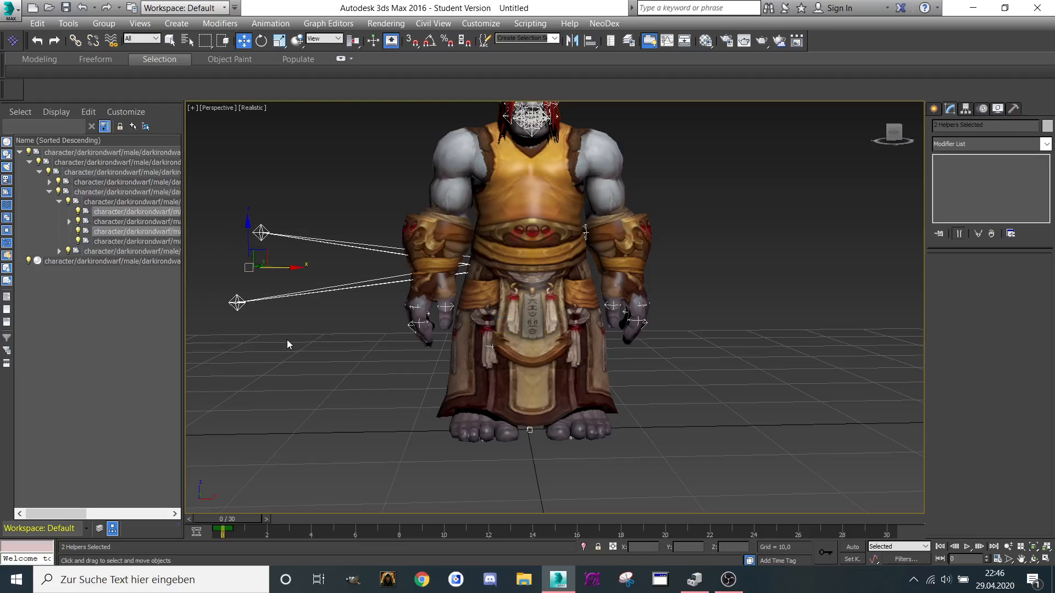
{"action": "key", "text": "Delete"}
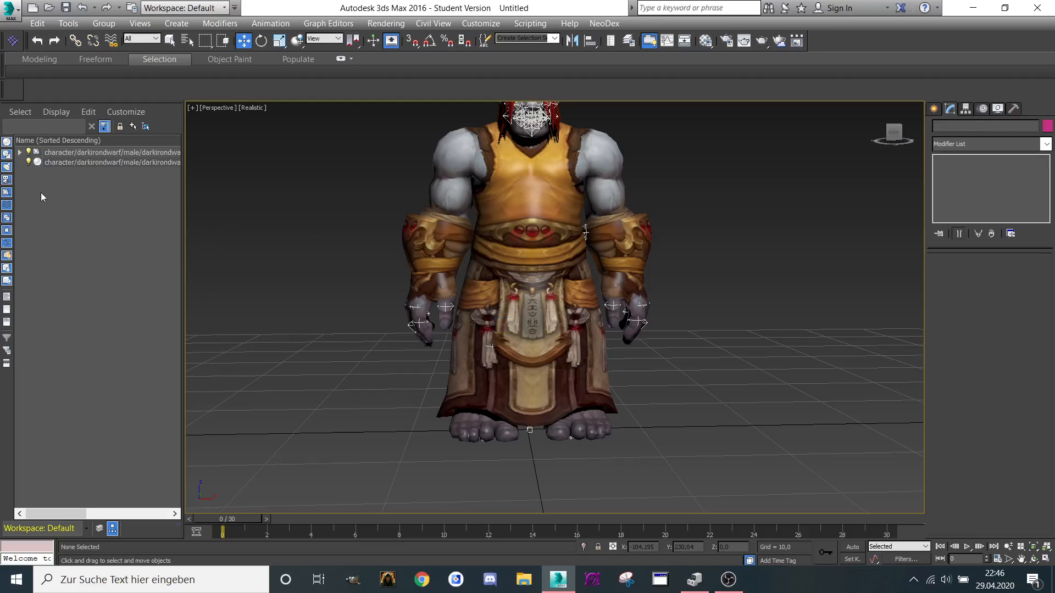
Step: Reopen the leg branch's first child and move its first and third child helpers beside the body to about X -20.6 and -22.1
{"action": "left_click", "coordinate": [19, 153]}
{"action": "left_click", "coordinate": [38, 172]}
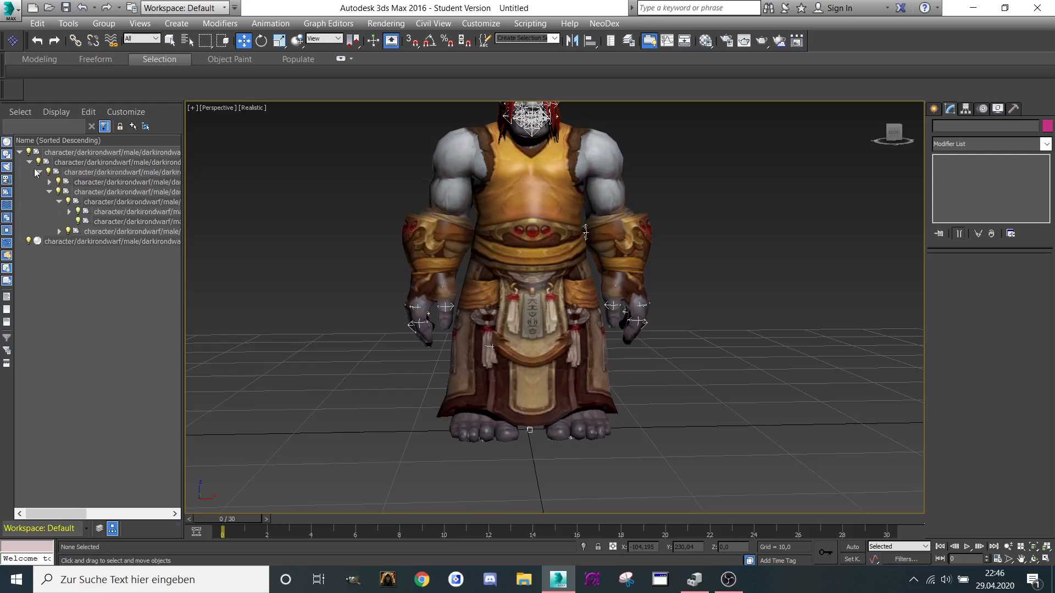
{"action": "left_click", "coordinate": [92, 213]}
{"action": "left_click", "coordinate": [69, 212]}
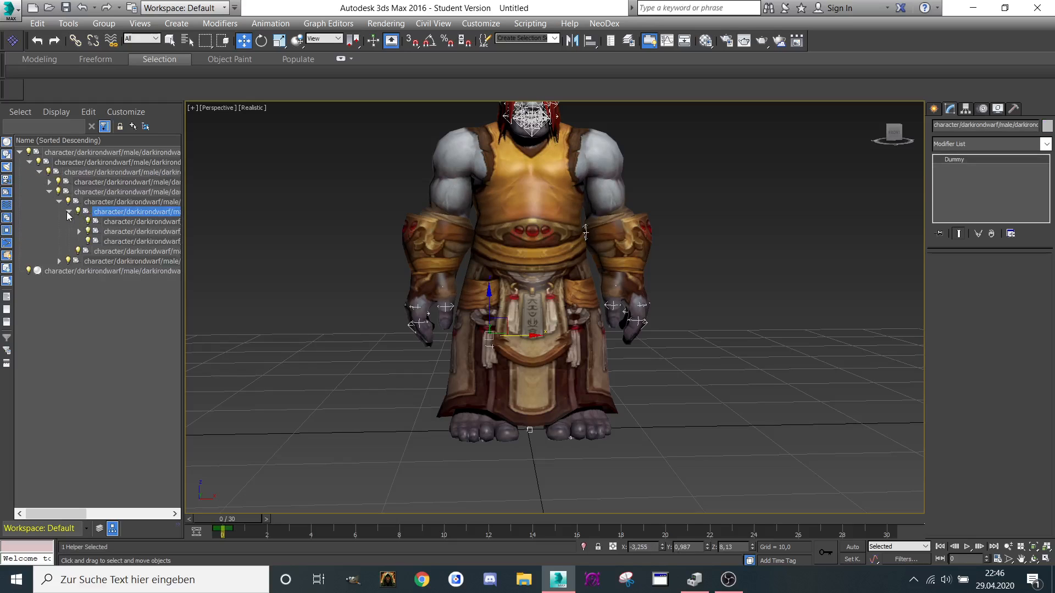
{"action": "left_click", "coordinate": [121, 224]}
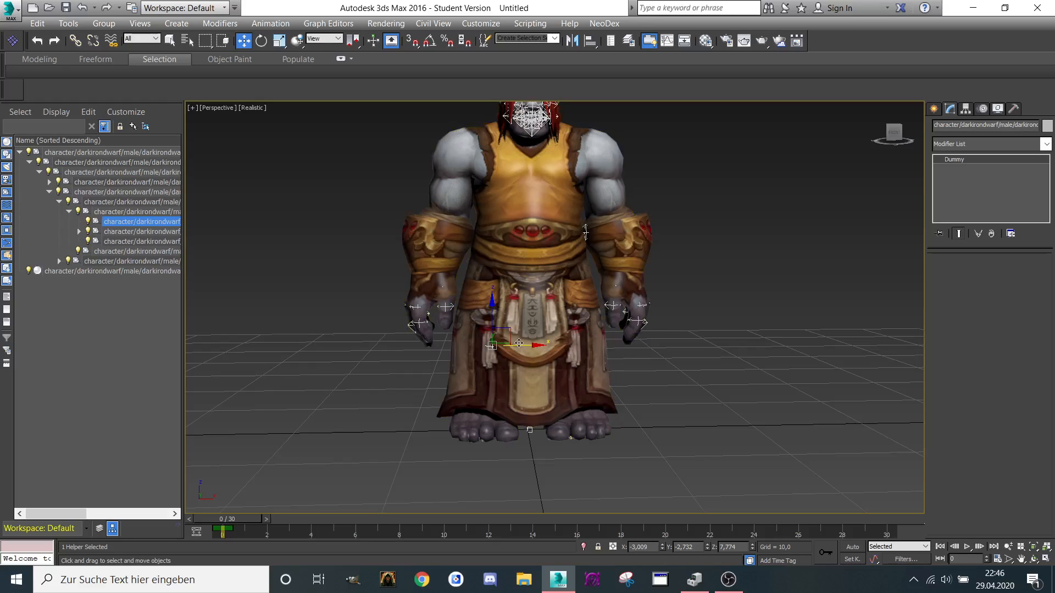
{"action": "left_click_drag", "start_coordinate": [431, 340], "coordinate": [299, 333]}
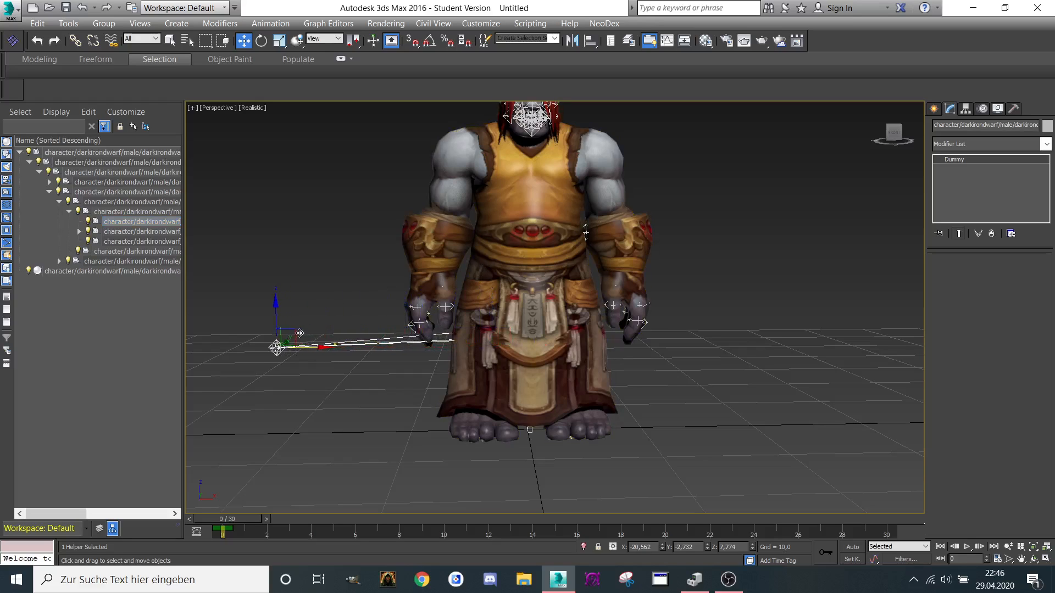
{"action": "left_click", "coordinate": [156, 242]}
{"action": "left_click_drag", "start_coordinate": [525, 371], "coordinate": [310, 372]}
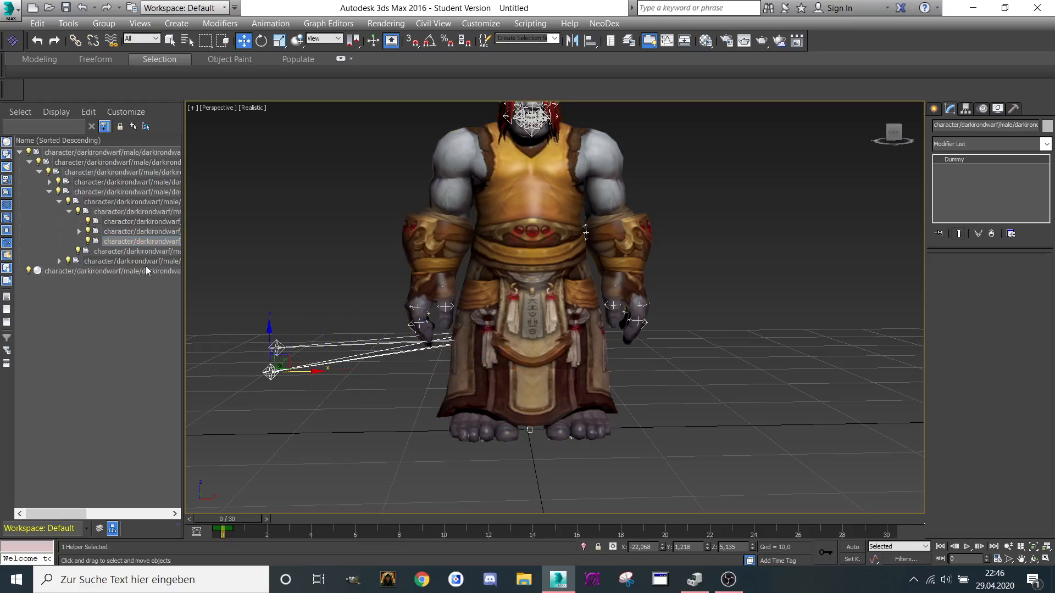
Step: Expand the leg chain down to the foot helpers and move the first two beside the body to about X -21.3 and -20.5
{"action": "left_click", "coordinate": [79, 232]}
{"action": "left_click", "coordinate": [120, 242]}
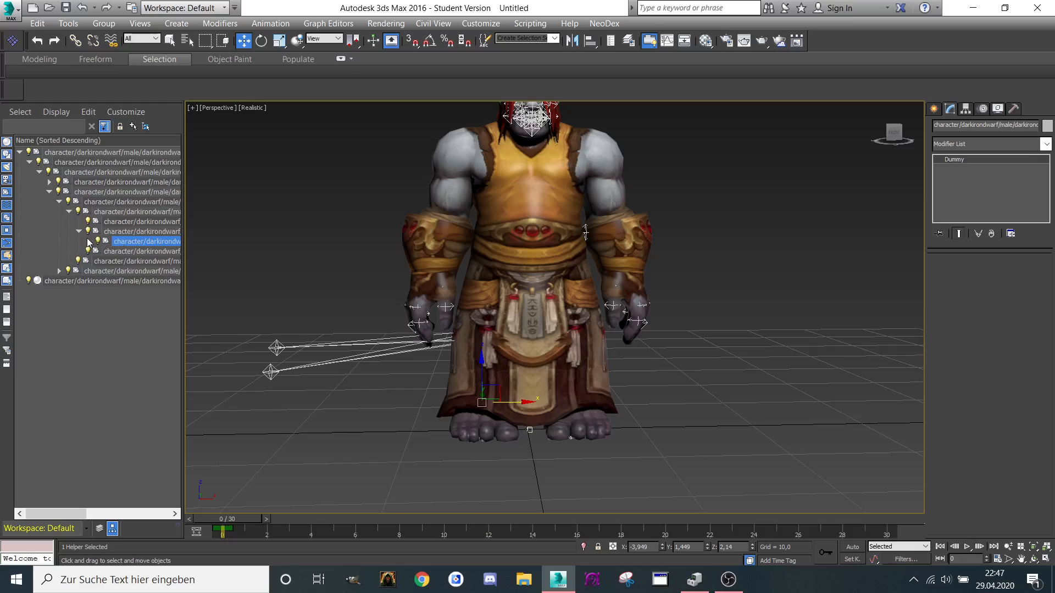
{"action": "left_click", "coordinate": [89, 242]}
{"action": "left_click", "coordinate": [89, 242]}
{"action": "left_click", "coordinate": [144, 251]}
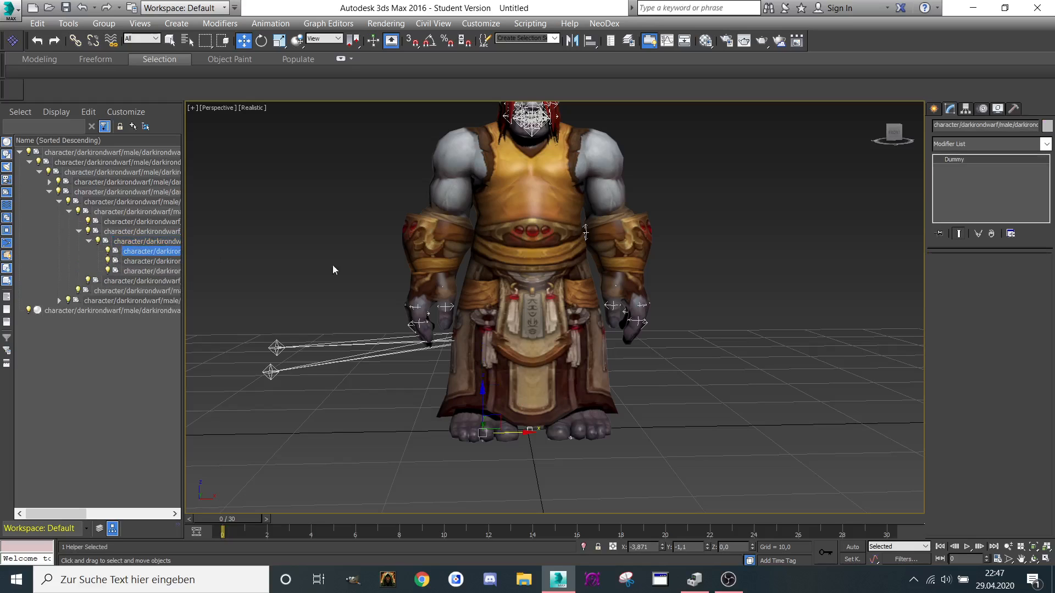
{"action": "left_click_drag", "start_coordinate": [478, 437], "coordinate": [274, 437]}
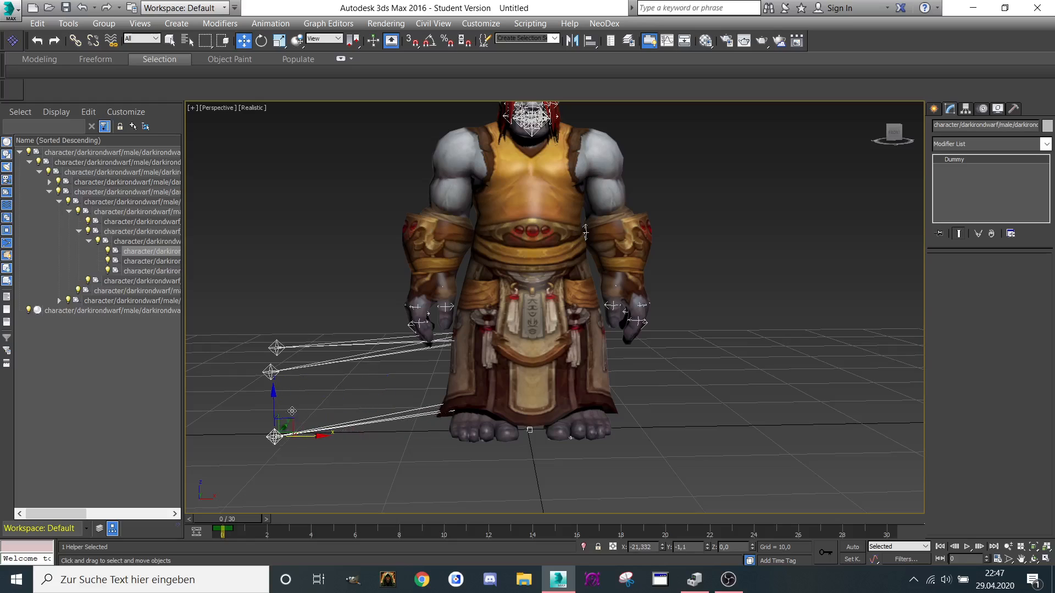
{"action": "left_click", "coordinate": [144, 261]}
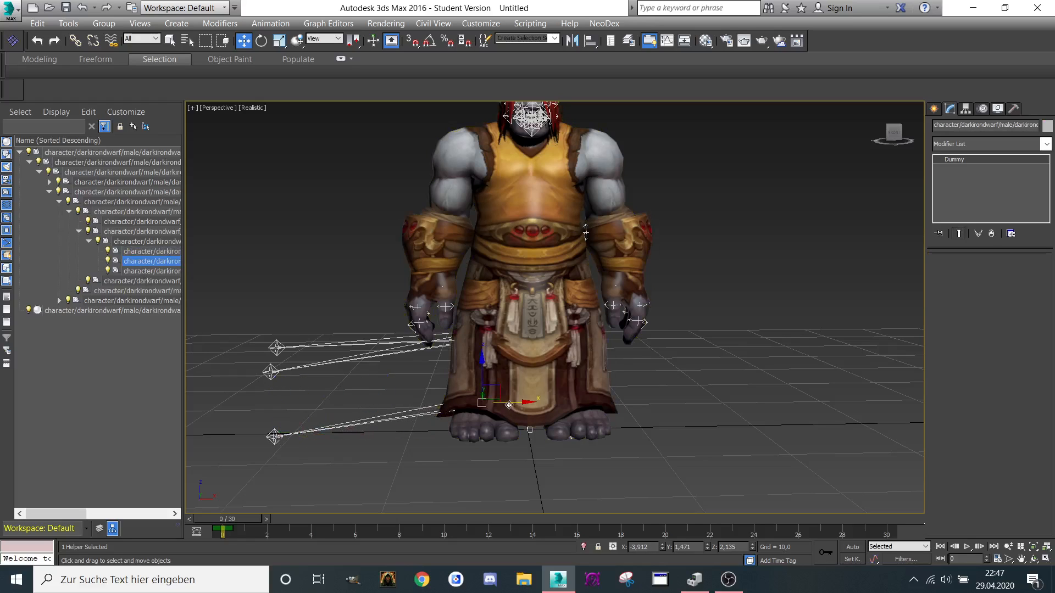
{"action": "left_click_drag", "start_coordinate": [489, 403], "coordinate": [292, 405]}
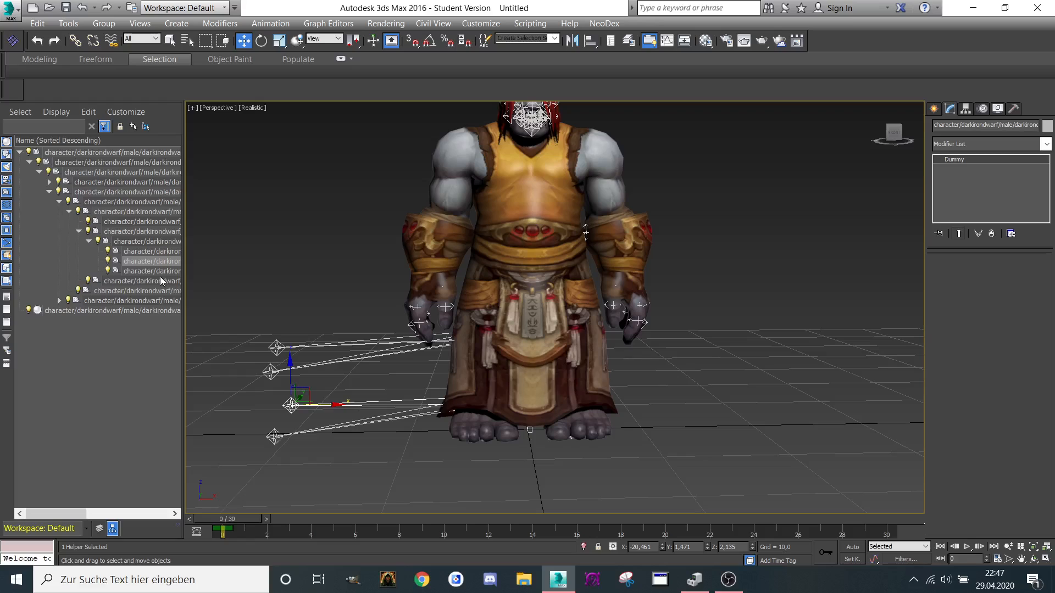
Step: Check the third foot helper in the leg chain, and delete the four helpers detached beside the body
{"action": "left_click", "coordinate": [503, 432]}
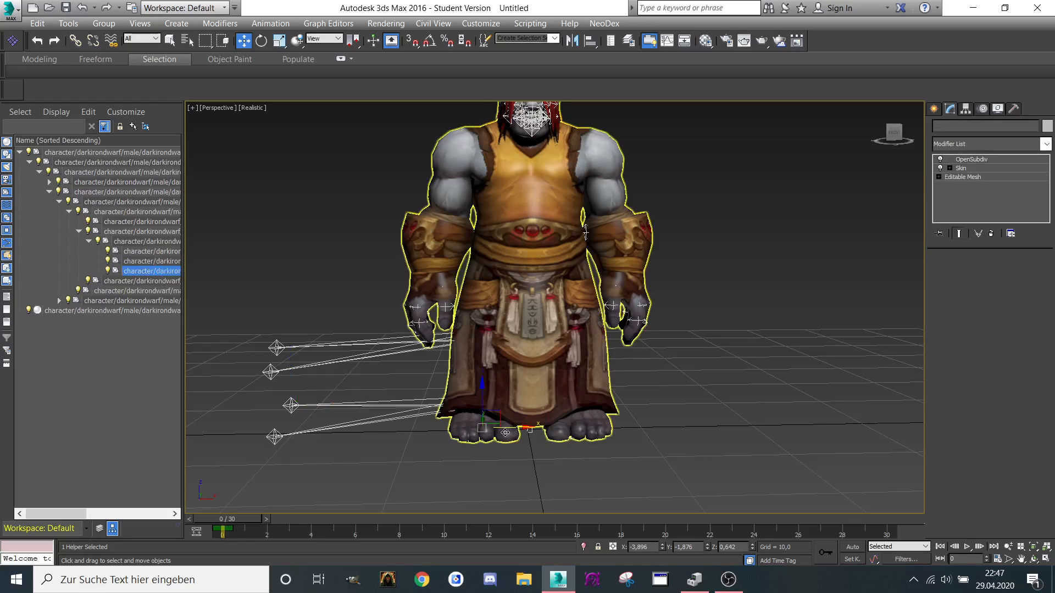
{"action": "left_click_drag", "start_coordinate": [503, 432], "coordinate": [508, 428]}
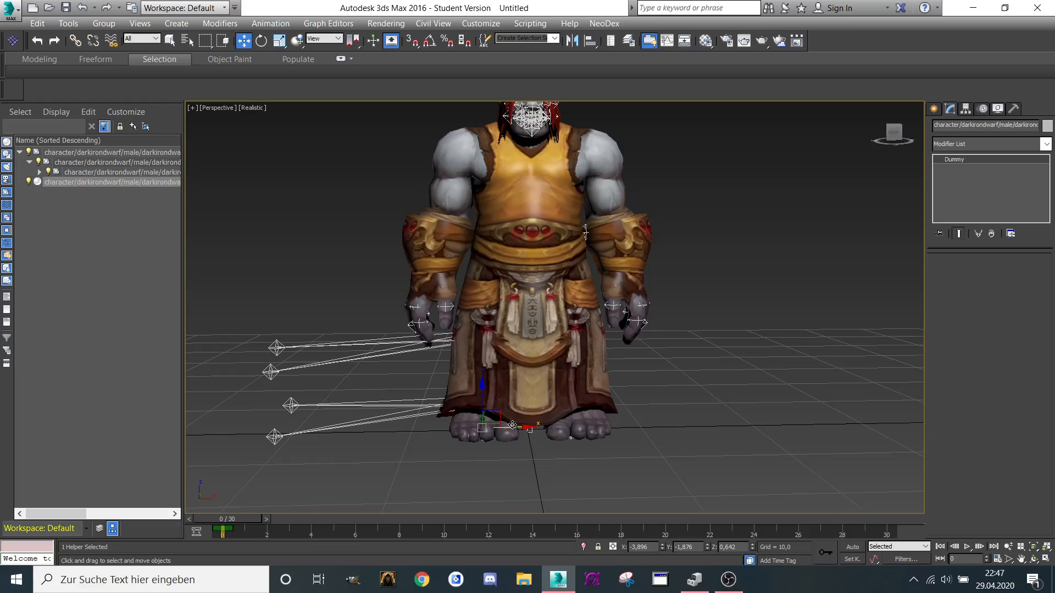
{"action": "left_click", "coordinate": [430, 411]}
{"action": "left_click_drag", "start_coordinate": [227, 313], "coordinate": [355, 477]}
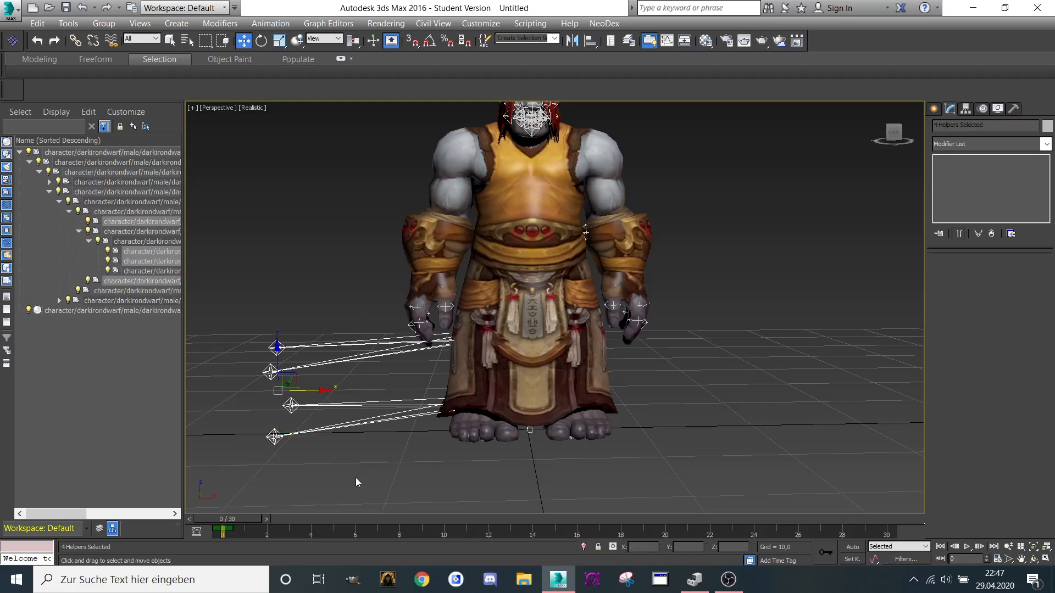
{"action": "key", "text": "Delete"}
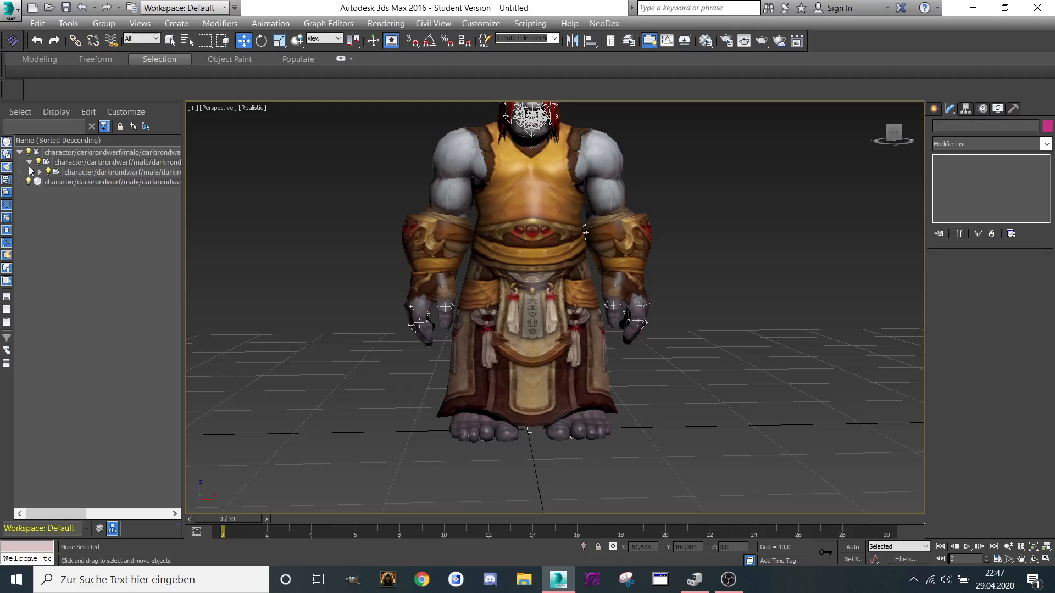
Step: Reopen the hierarchy down to the cleaned leg chain and examine its remaining helpers
{"action": "left_click", "coordinate": [39, 172]}
{"action": "left_click", "coordinate": [49, 192]}
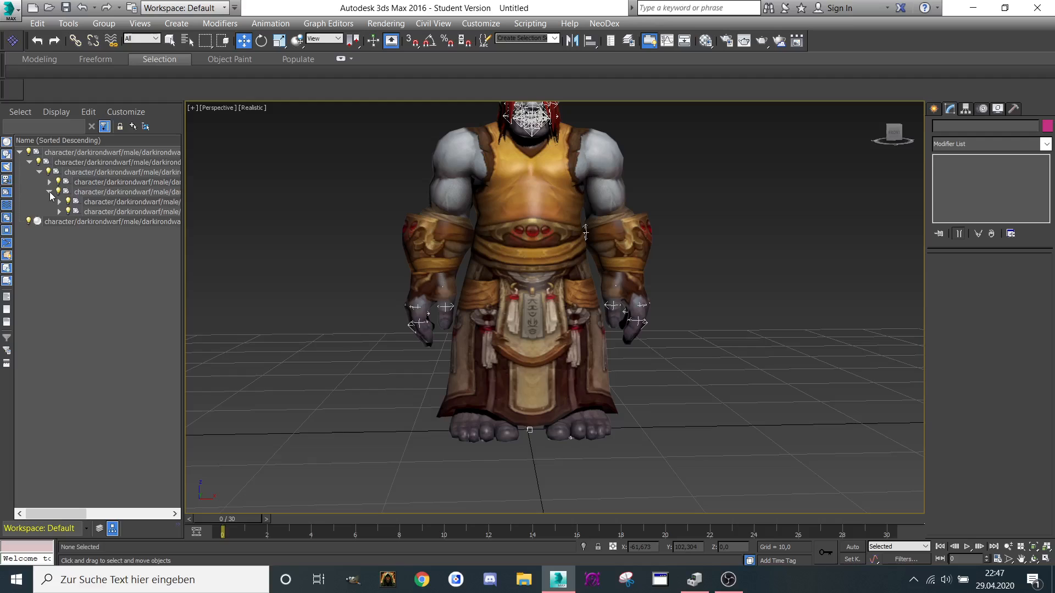
{"action": "left_click", "coordinate": [49, 192]}
{"action": "left_click", "coordinate": [50, 182]}
{"action": "left_click", "coordinate": [49, 182]}
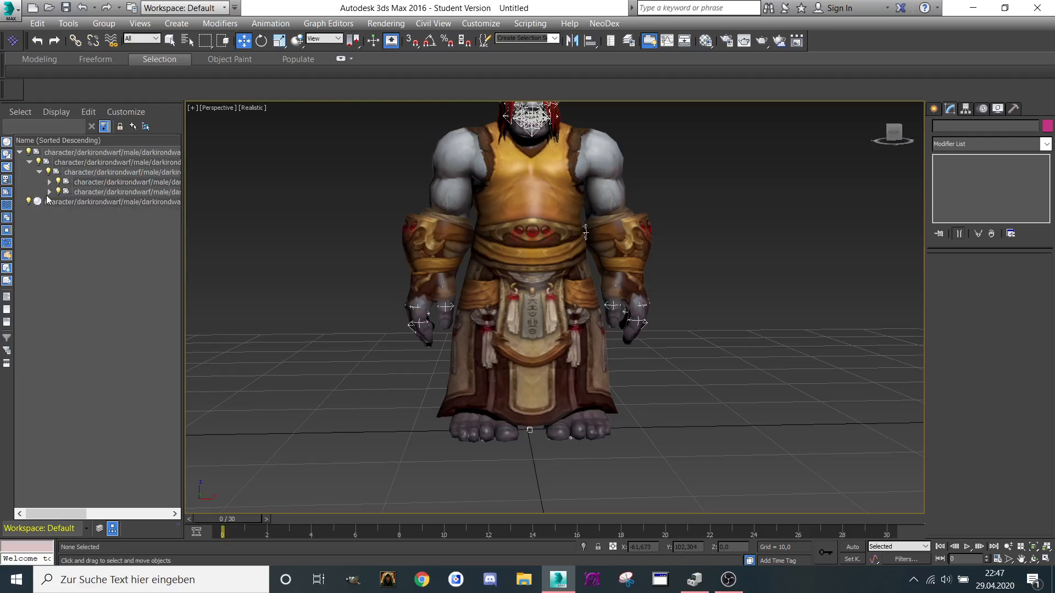
{"action": "left_click", "coordinate": [50, 192]}
{"action": "left_click", "coordinate": [59, 202]}
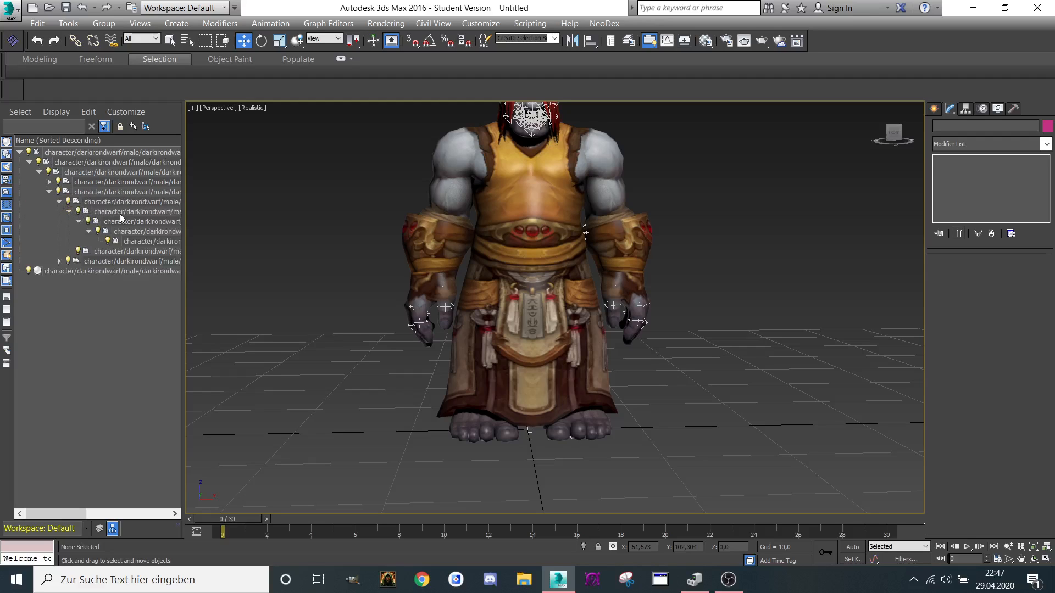
{"action": "left_click", "coordinate": [158, 223]}
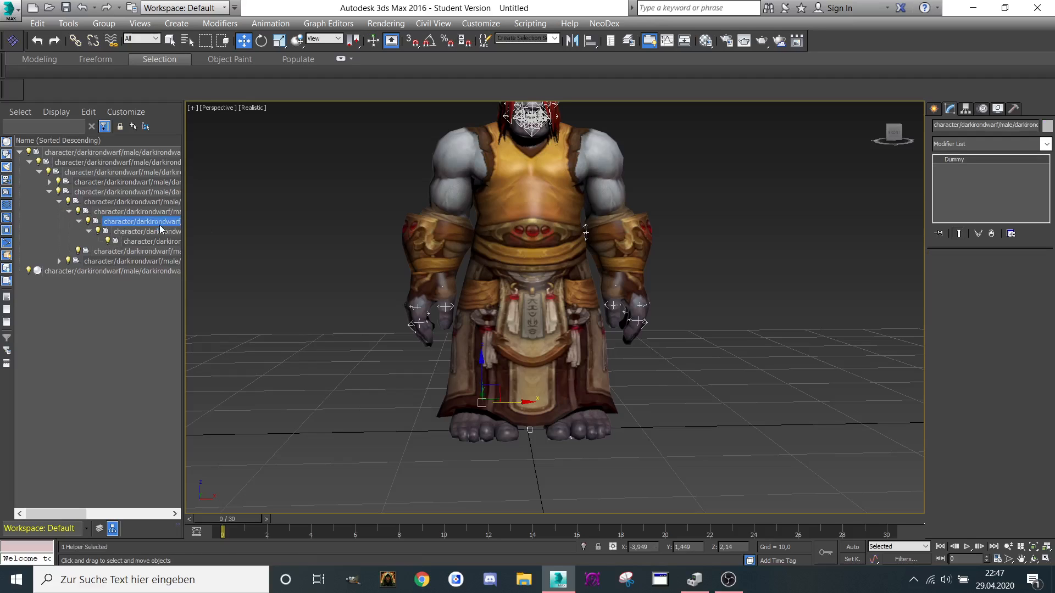
Step: Expand the opposite leg branch and move its first two child helpers outward to about X 18.4 and 17.9
{"action": "left_click", "coordinate": [58, 203]}
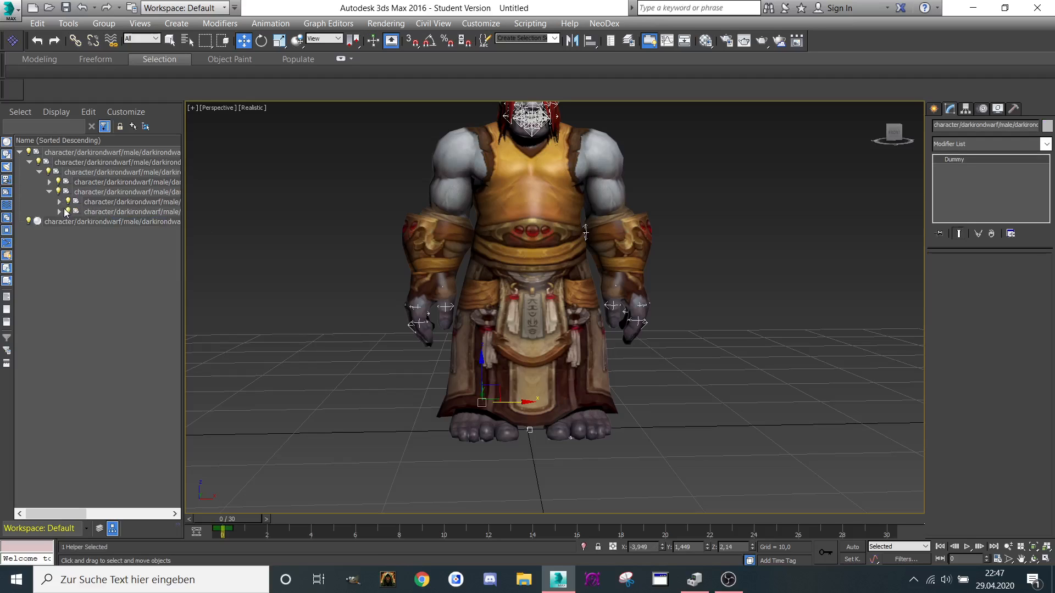
{"action": "left_click", "coordinate": [59, 212]}
{"action": "left_click", "coordinate": [96, 223]}
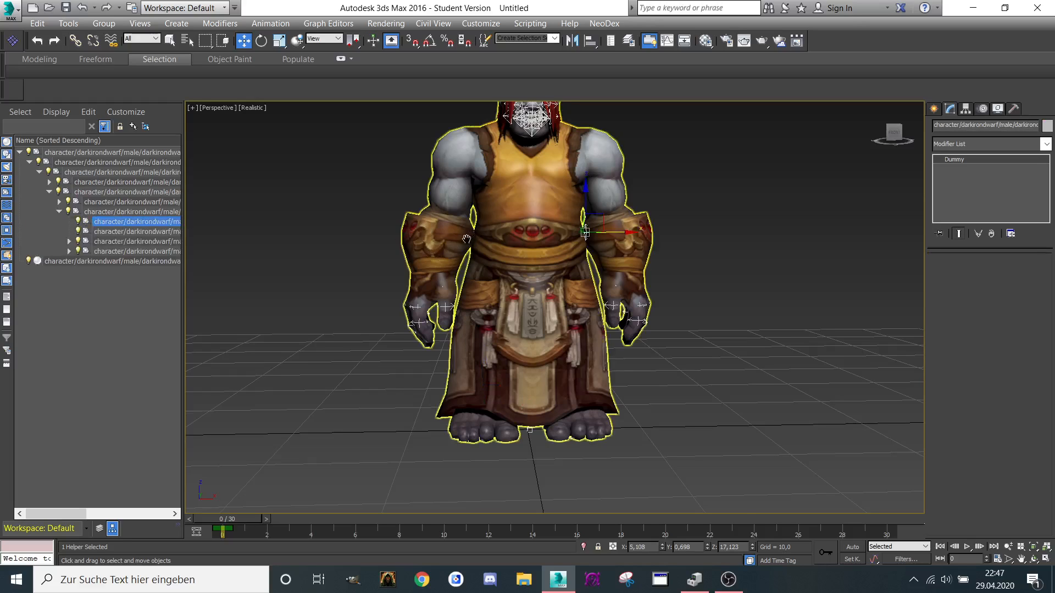
{"action": "middle_click_drag", "start_coordinate": [478, 236], "coordinate": [406, 248]}
{"action": "left_click_drag", "start_coordinate": [523, 252], "coordinate": [675, 252]}
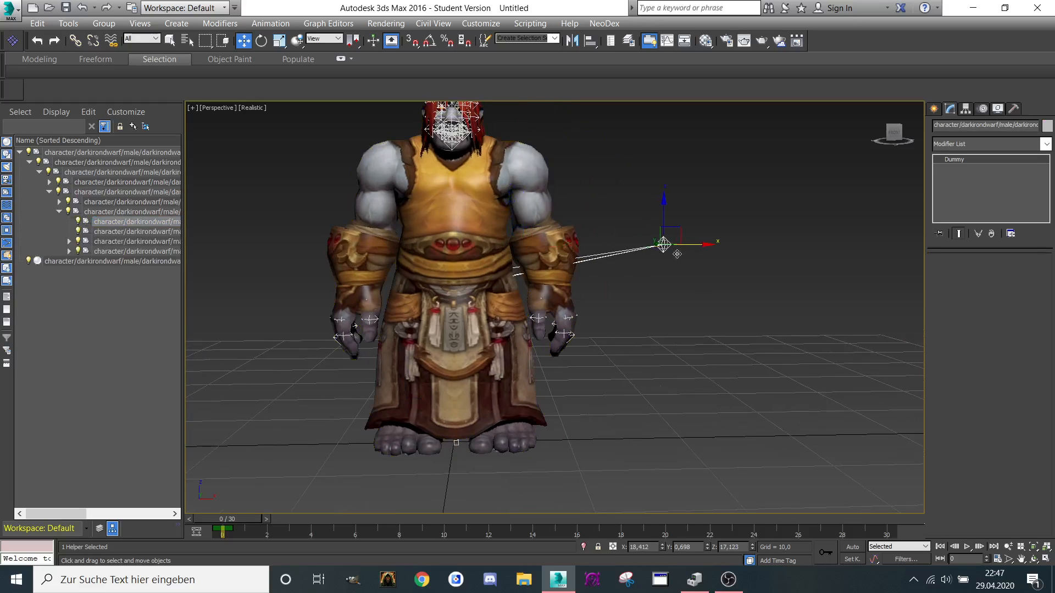
{"action": "left_click", "coordinate": [154, 232]}
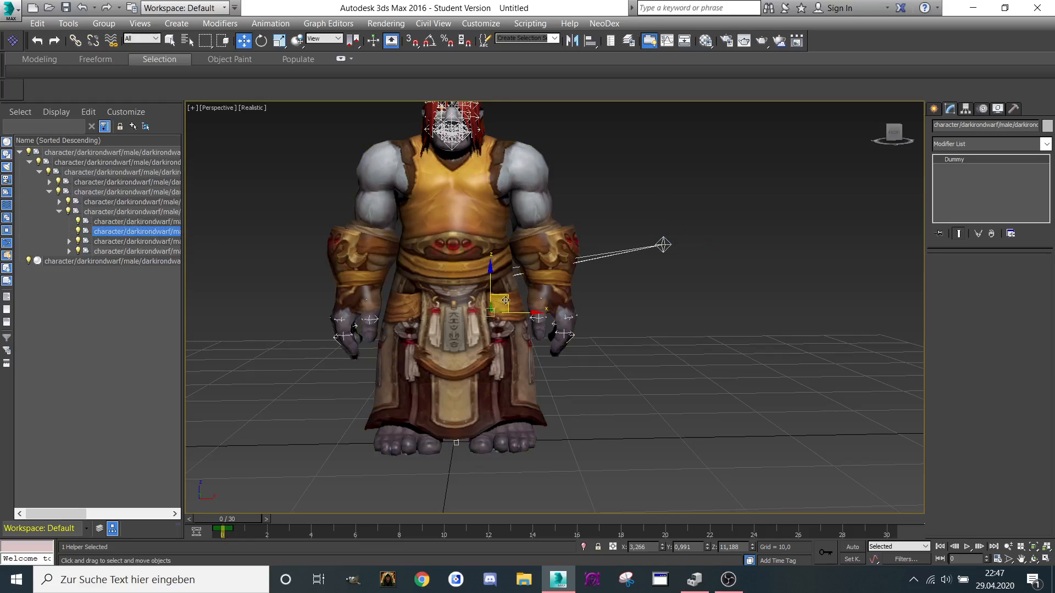
{"action": "left_click_drag", "start_coordinate": [515, 314], "coordinate": [656, 311]}
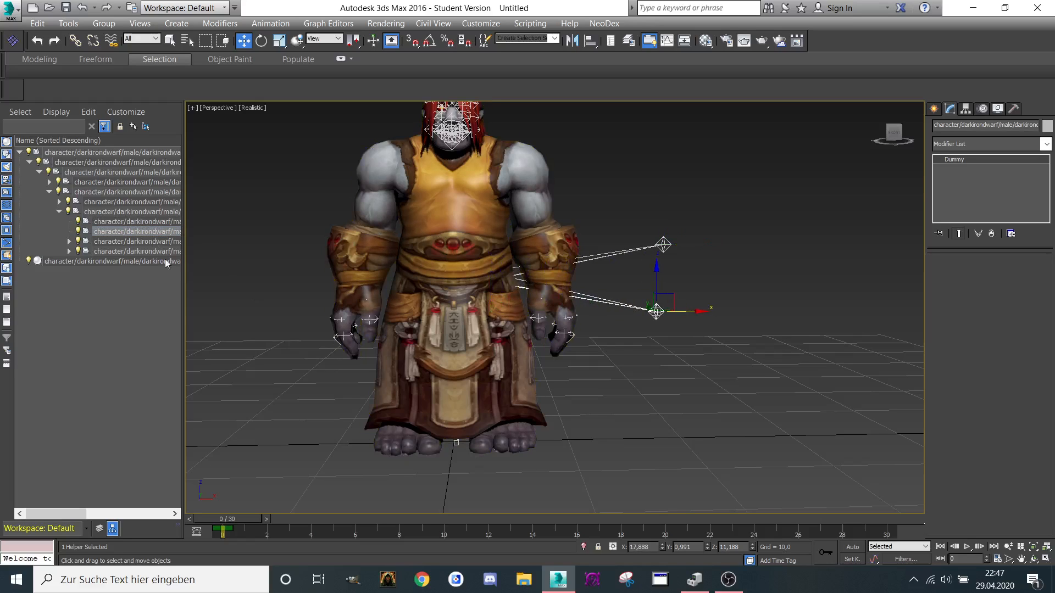
Step: Test whether the third and fourth child helpers of the leg branch deform the mesh by moving each outward and undoing it
{"action": "left_click", "coordinate": [136, 242]}
{"action": "left_click_drag", "start_coordinate": [544, 343], "coordinate": [627, 342]}
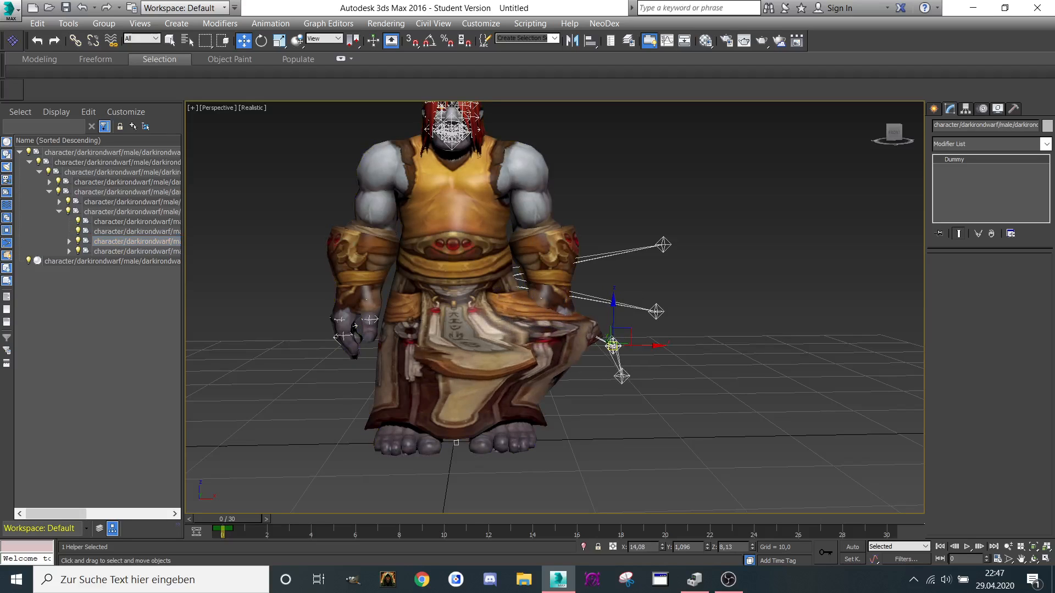
{"action": "key", "text": "ctrl+z"}
{"action": "left_click", "coordinate": [114, 251]}
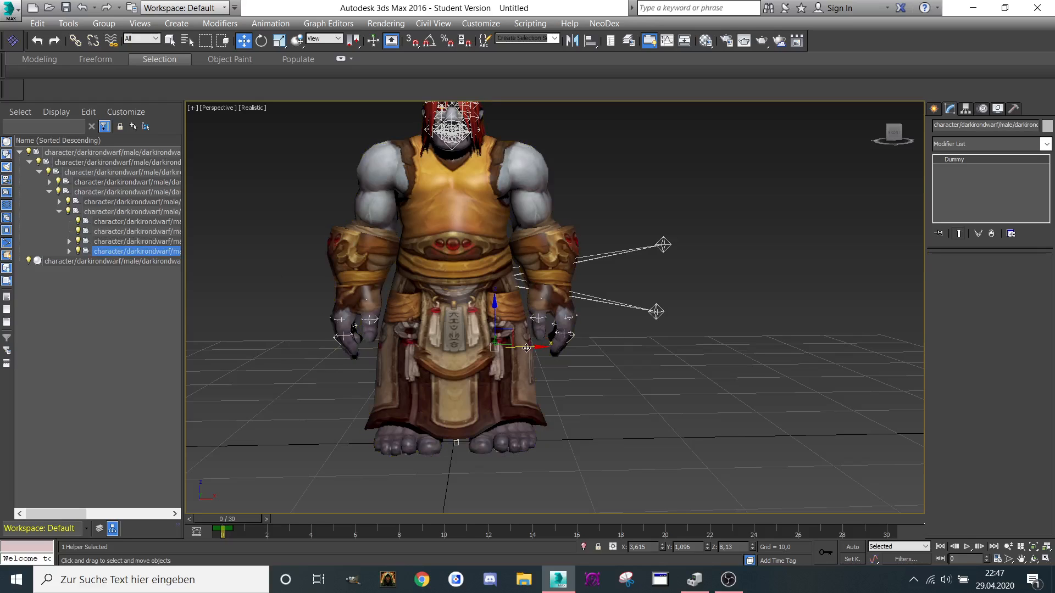
{"action": "left_click_drag", "start_coordinate": [527, 347], "coordinate": [620, 348]}
{"action": "key", "text": "ctrl+z"}
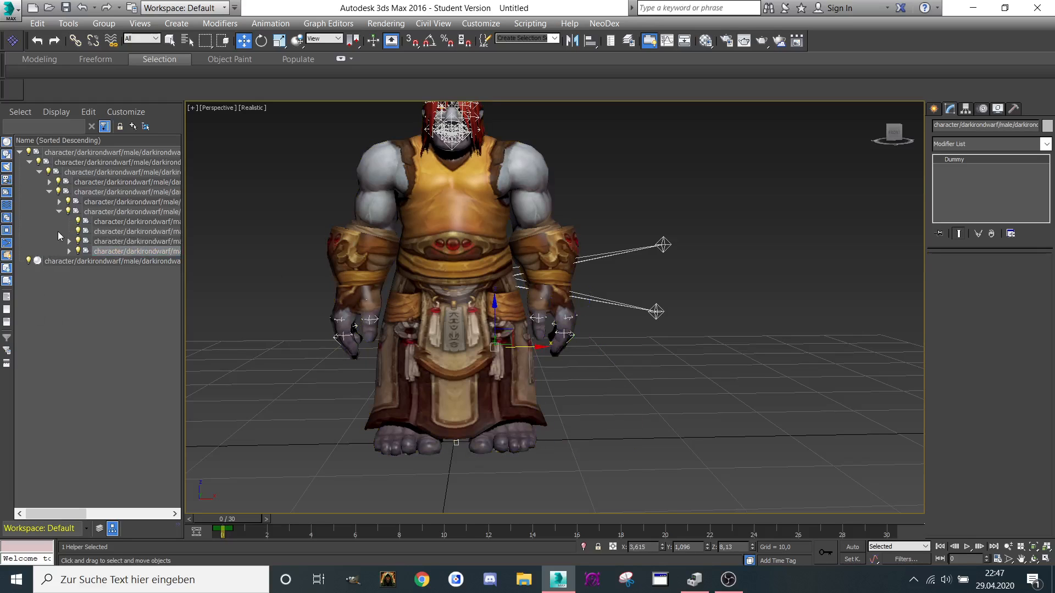
Step: Expand the third helper of the leg branch and move its child helper outward to about X 18.7
{"action": "left_click", "coordinate": [69, 242]}
{"action": "left_click", "coordinate": [131, 252]}
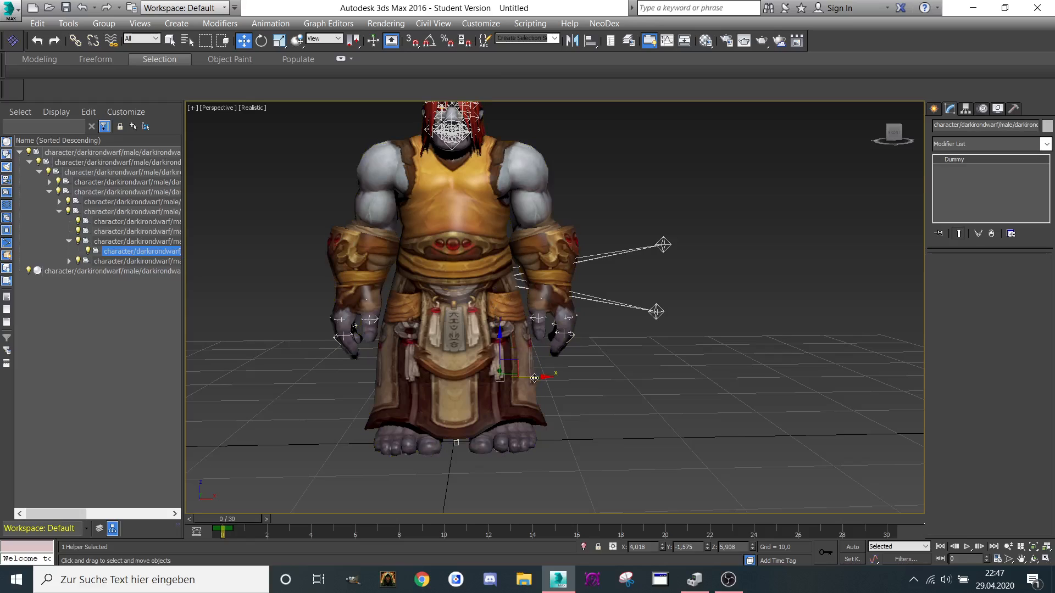
{"action": "left_click_drag", "start_coordinate": [535, 378], "coordinate": [691, 383]}
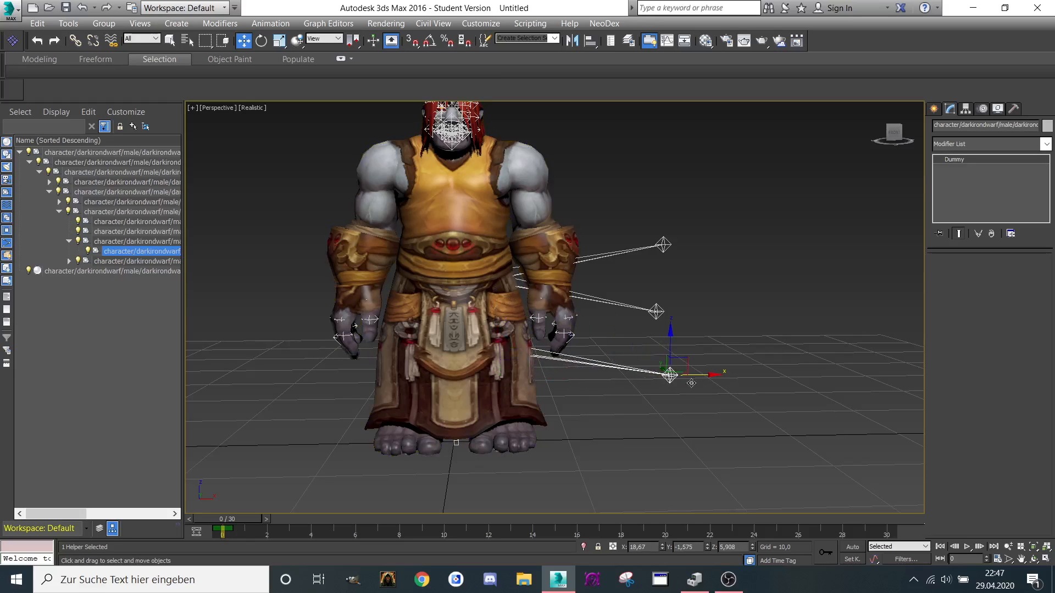
Step: Expand the fourth helper of the leg branch and test its first child's effect on the mesh, undoing the move
{"action": "left_click", "coordinate": [69, 261]}
{"action": "left_click", "coordinate": [107, 271]}
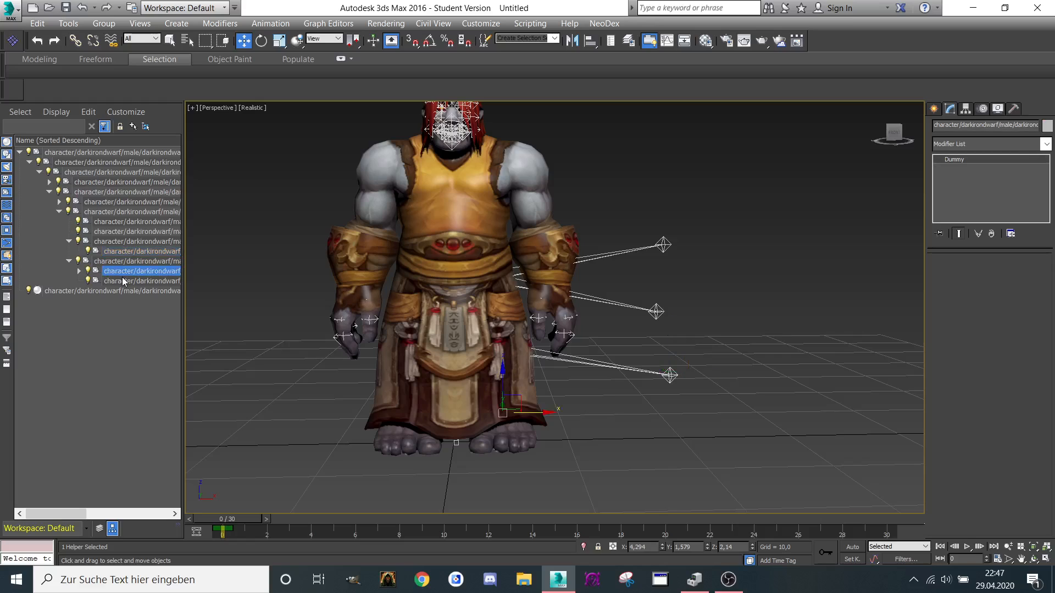
{"action": "left_click_drag", "start_coordinate": [532, 412], "coordinate": [587, 410]}
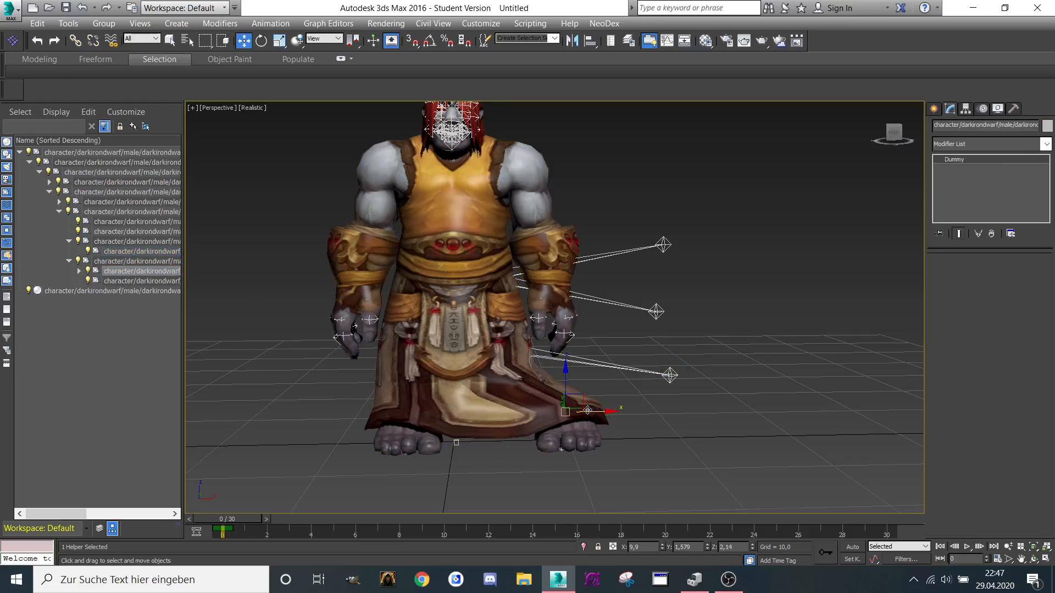
{"action": "key", "text": "ctrl+z"}
Step: Move the second child of the fourth leg helper outward beside the body to about X 20.9
{"action": "left_click", "coordinate": [113, 281]}
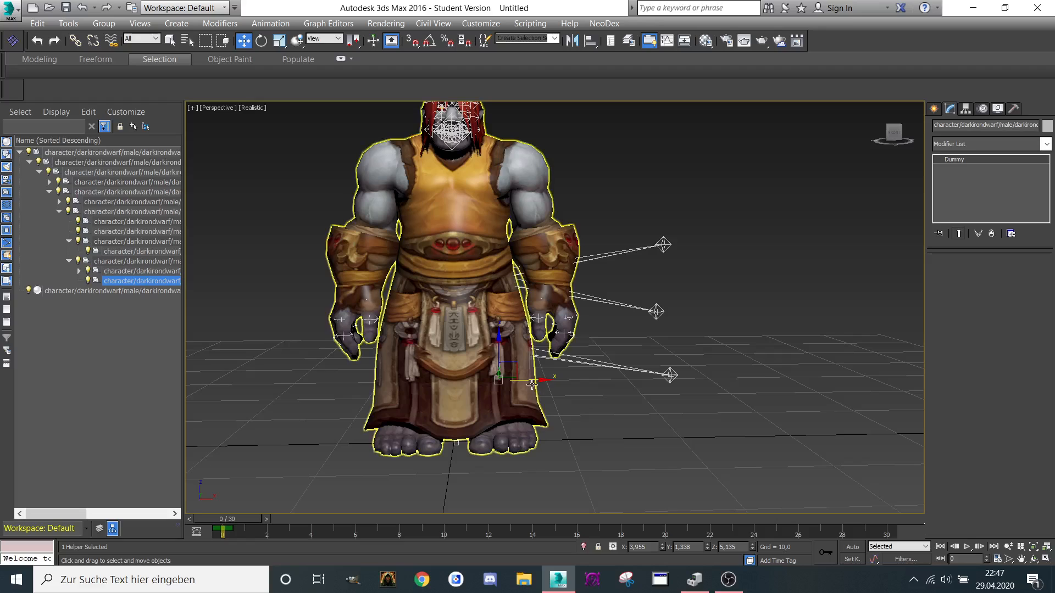
{"action": "left_click_drag", "start_coordinate": [532, 385], "coordinate": [561, 385]}
{"action": "key", "text": "ctrl+z"}
{"action": "key", "text": "ctrl+z"}
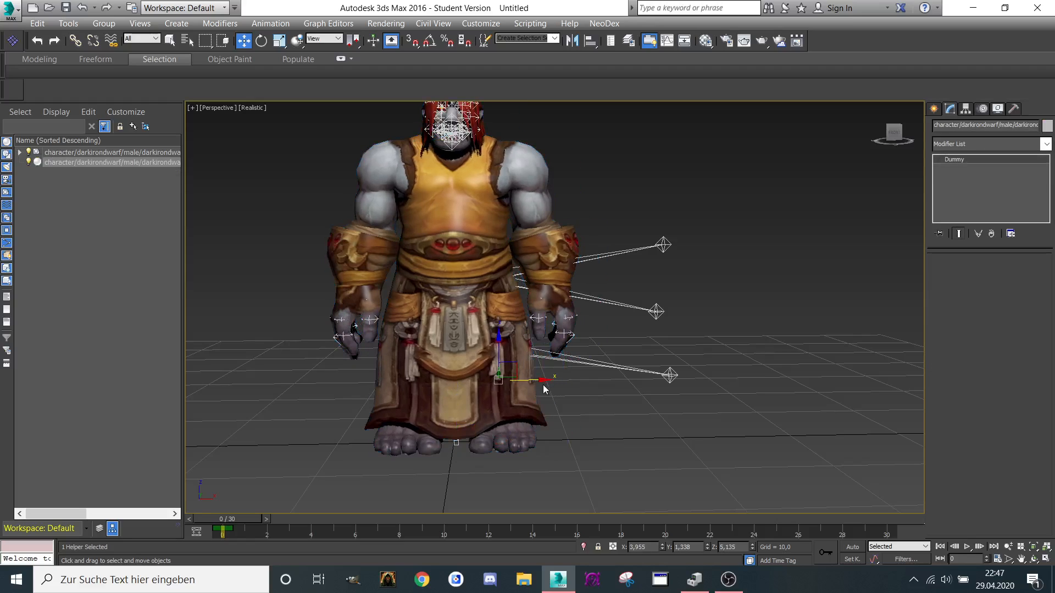
{"action": "left_click", "coordinate": [574, 363]}
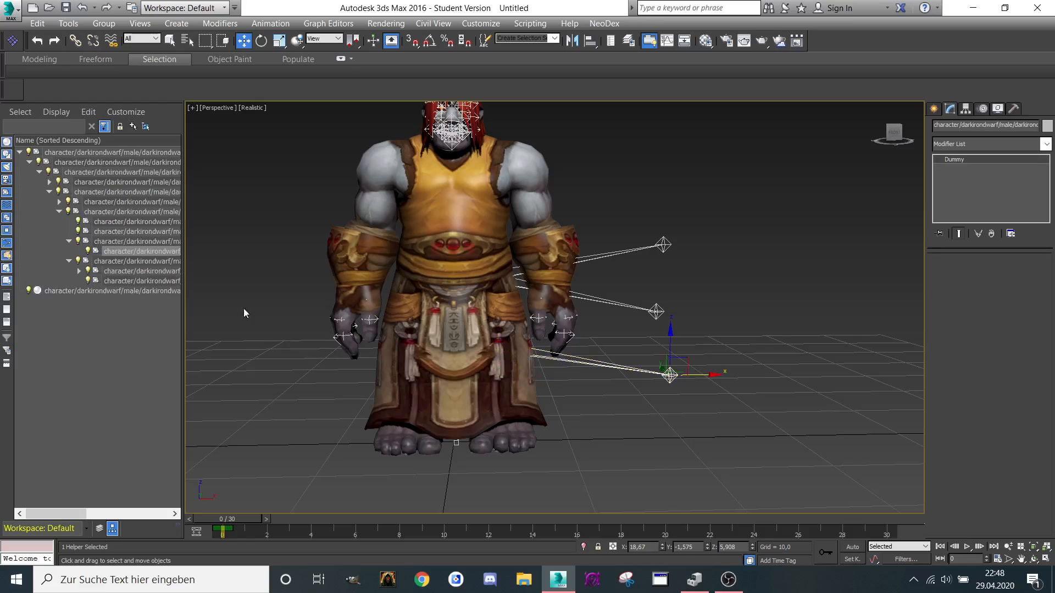
{"action": "left_click", "coordinate": [131, 281]}
{"action": "left_click_drag", "start_coordinate": [539, 383], "coordinate": [728, 391]}
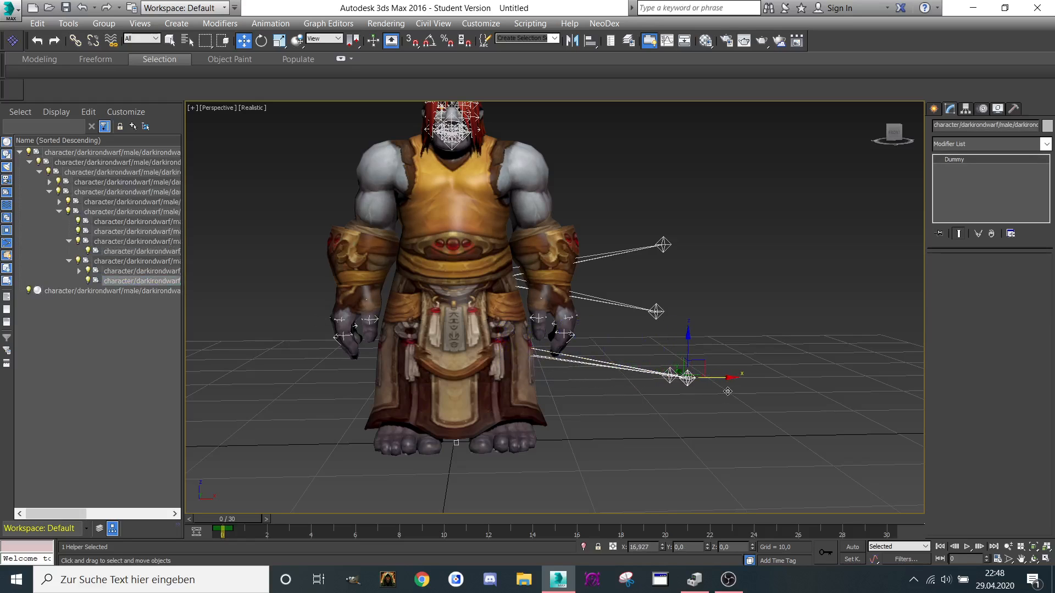
Step: Expand the chain down to the foot helpers and move the first two outward beside the body
{"action": "left_click", "coordinate": [79, 271]}
{"action": "left_click", "coordinate": [89, 282]}
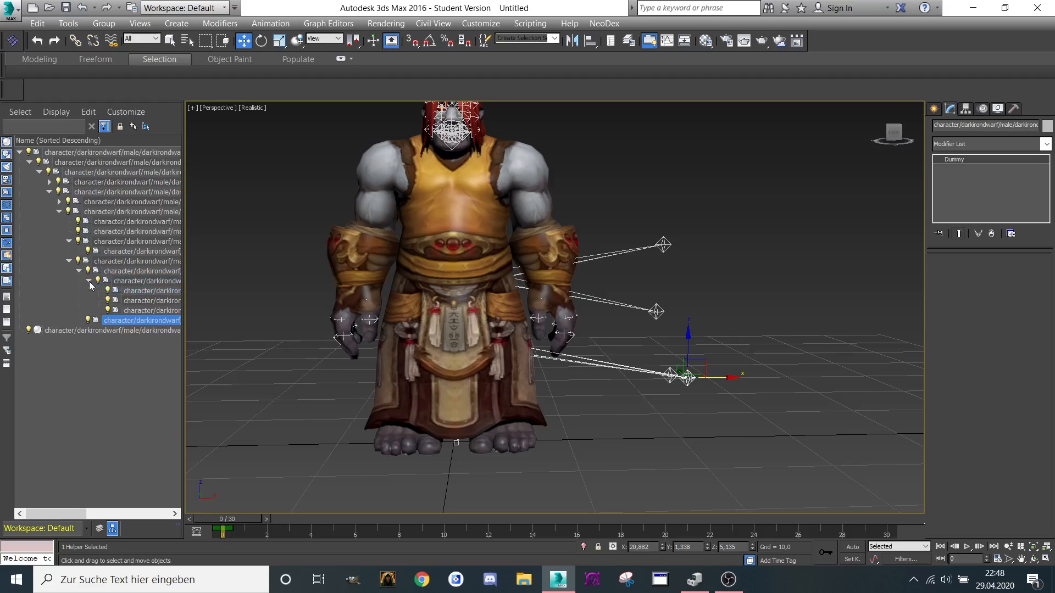
{"action": "left_click", "coordinate": [142, 291]}
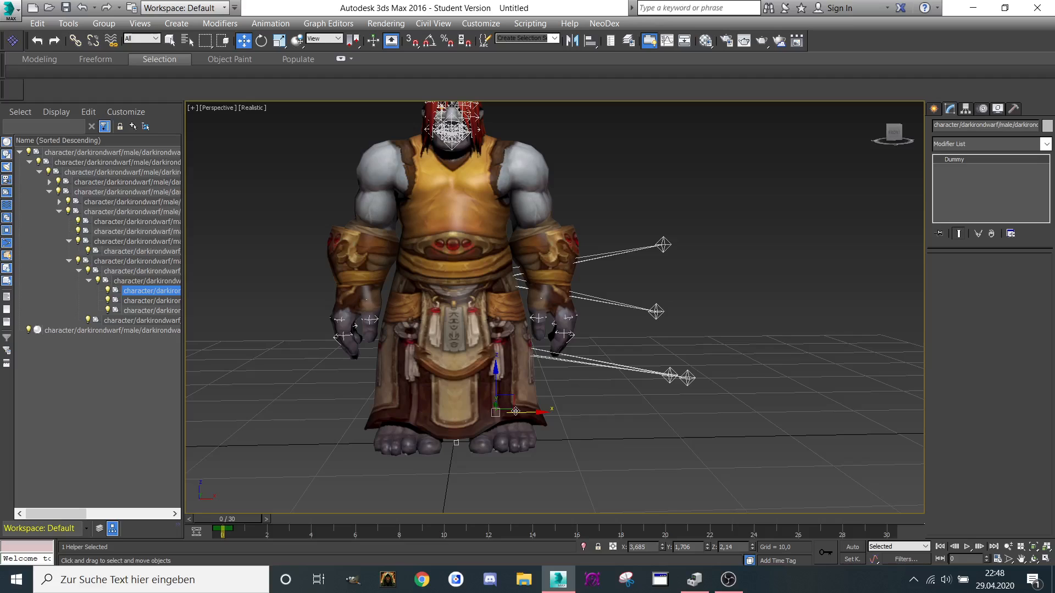
{"action": "left_click_drag", "start_coordinate": [610, 421], "coordinate": [685, 420]}
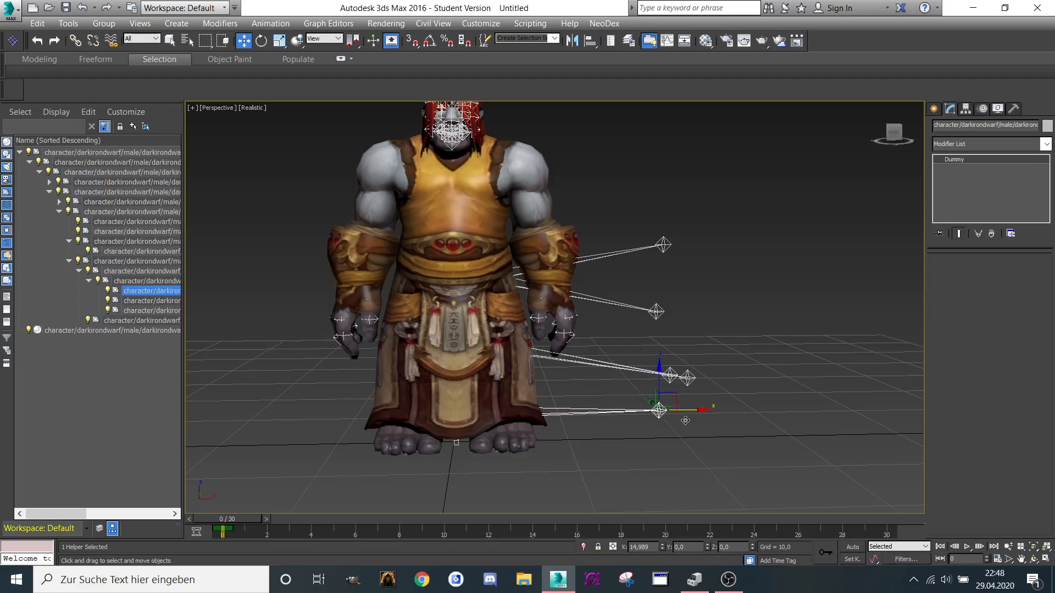
{"action": "left_click", "coordinate": [176, 302]}
{"action": "left_click_drag", "start_coordinate": [540, 444], "coordinate": [709, 445]}
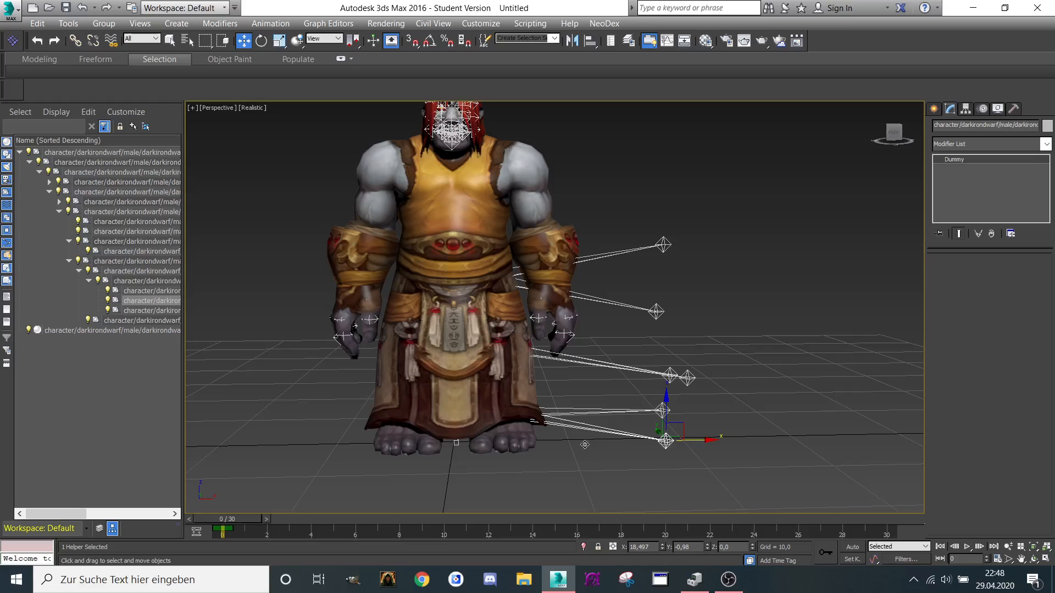
Step: Check the third foot helper, and delete the six helpers detached beside the body
{"action": "left_click", "coordinate": [132, 311]}
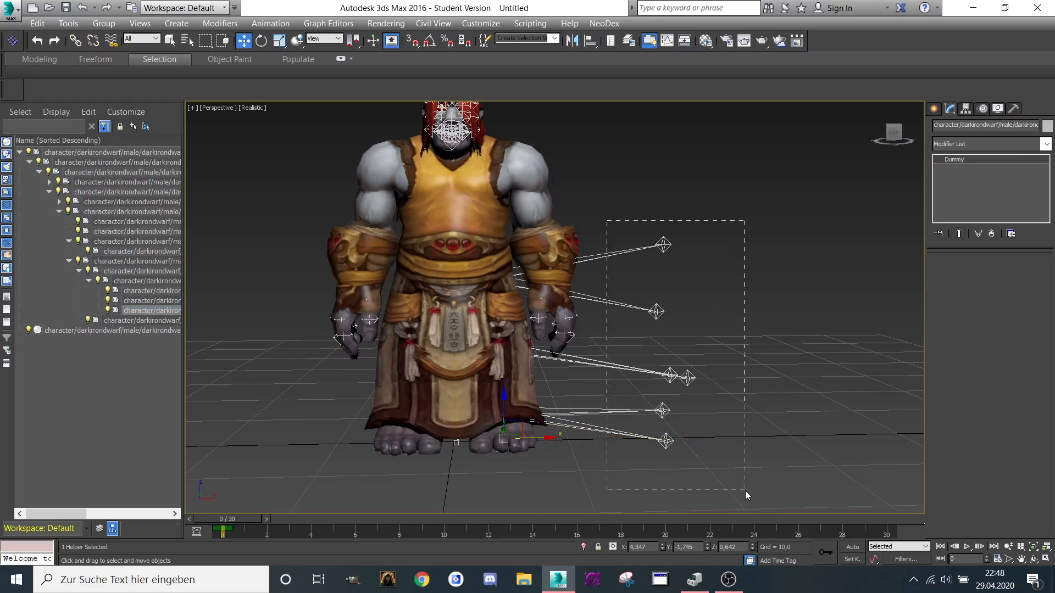
{"action": "left_click_drag", "start_coordinate": [745, 490], "coordinate": [743, 479]}
{"action": "key", "text": "Delete"}
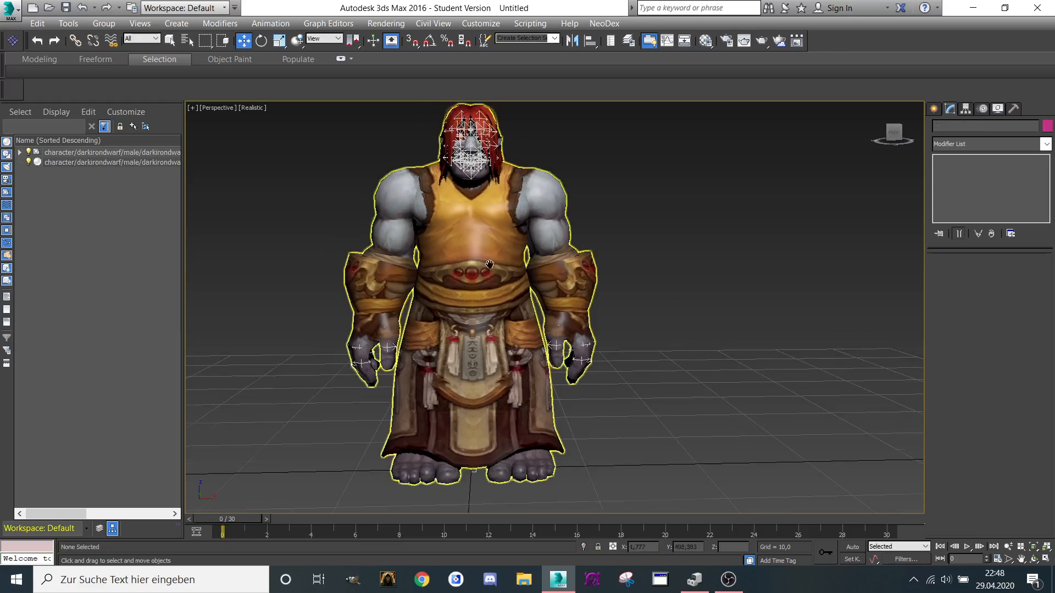
Step: Select the dwarf's character mesh and delete its OpenSubdiv modifier
{"action": "middle_click_drag", "start_coordinate": [489, 265], "coordinate": [538, 376]}
{"action": "middle_click_drag", "start_coordinate": [351, 269], "coordinate": [370, 258]}
{"action": "left_click", "coordinate": [59, 163]}
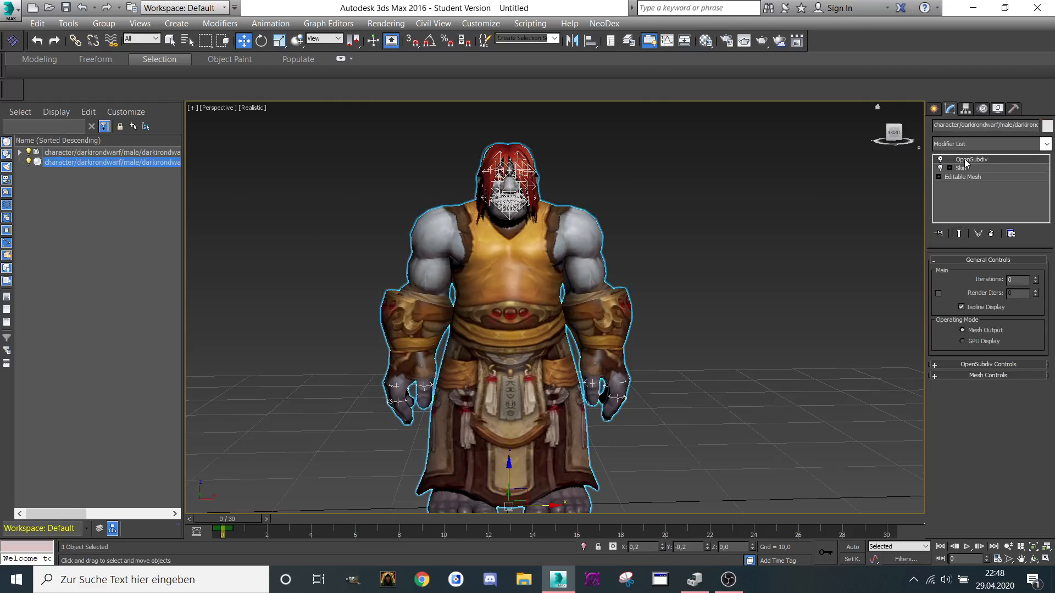
{"action": "left_click", "coordinate": [934, 109]}
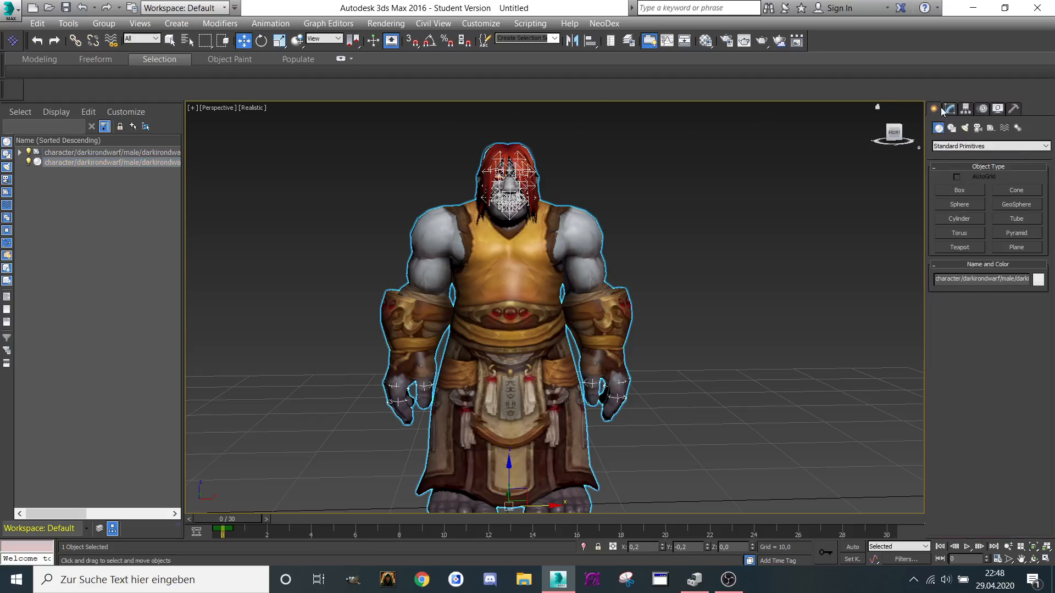
{"action": "left_click", "coordinate": [949, 110]}
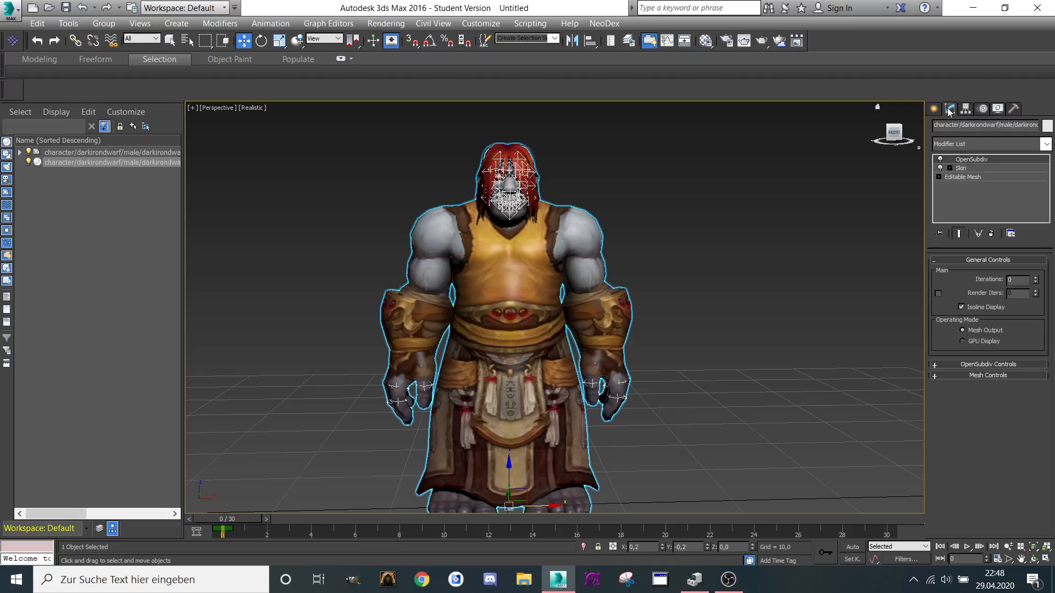
{"action": "right_click", "coordinate": [962, 161]}
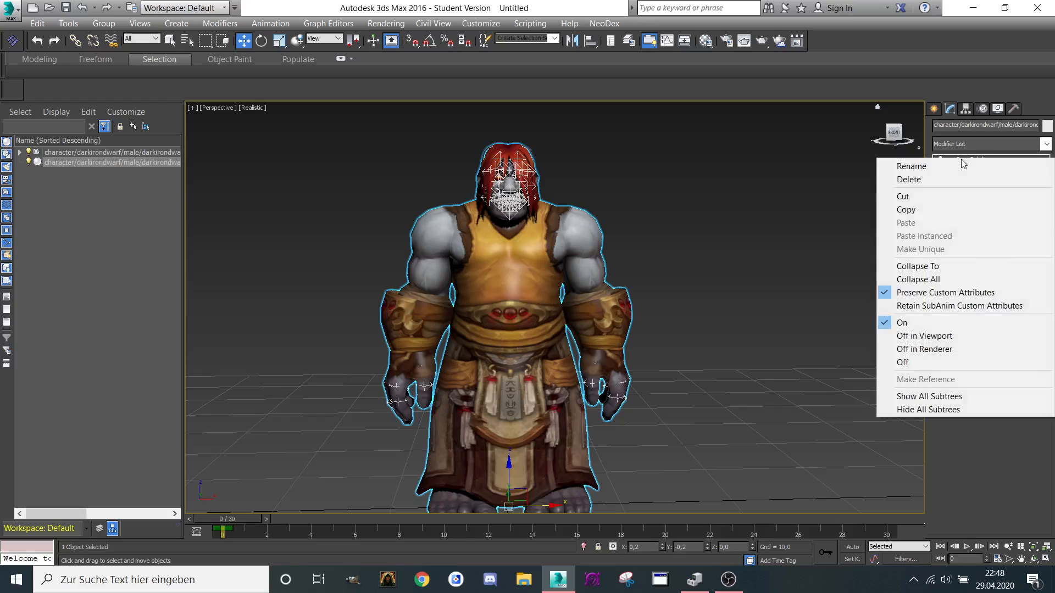
{"action": "left_click", "coordinate": [922, 179]}
Step: Go to the Editable Mesh level below Skin, suppressing further topology warnings and holding the scene before continuing
{"action": "middle_click_drag", "start_coordinate": [630, 241], "coordinate": [830, 178], "text": "alt"}
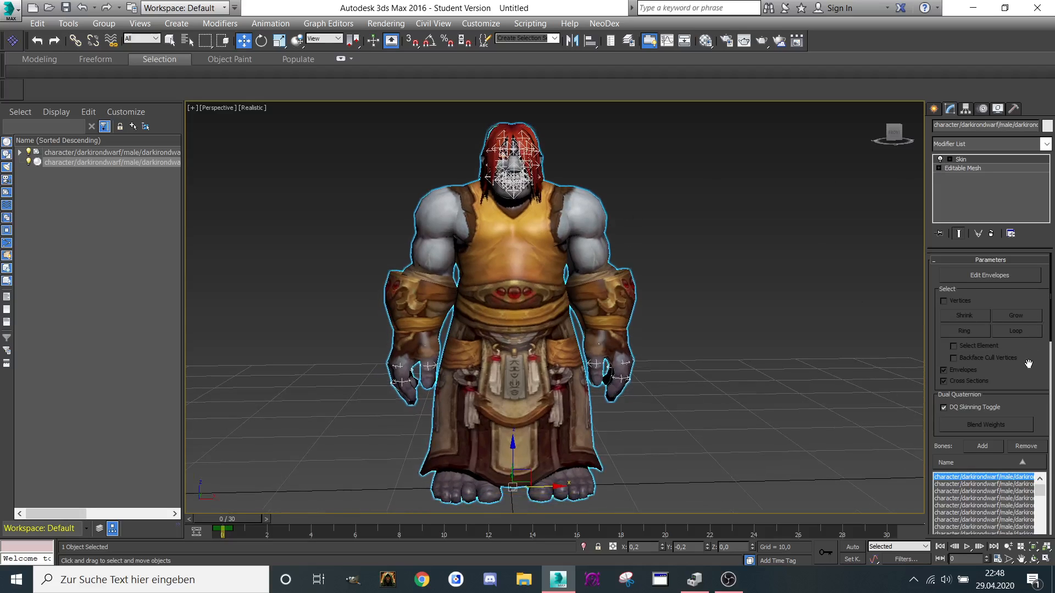
{"action": "scroll", "coordinate": [1030, 357], "scroll_direction": "down", "scroll_amount": 3}
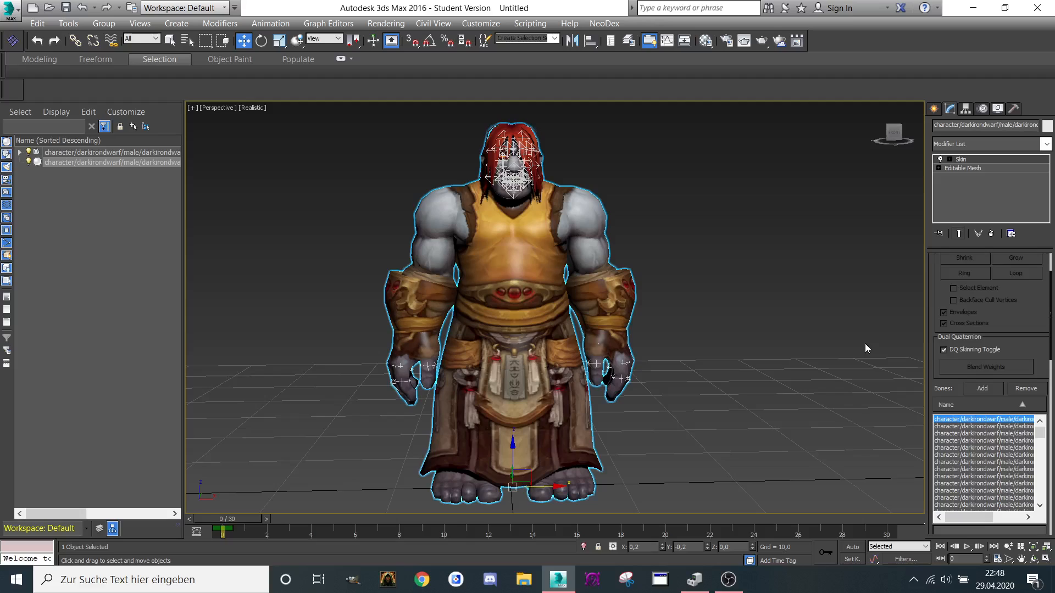
{"action": "middle_click_drag", "start_coordinate": [866, 349], "coordinate": [827, 346]}
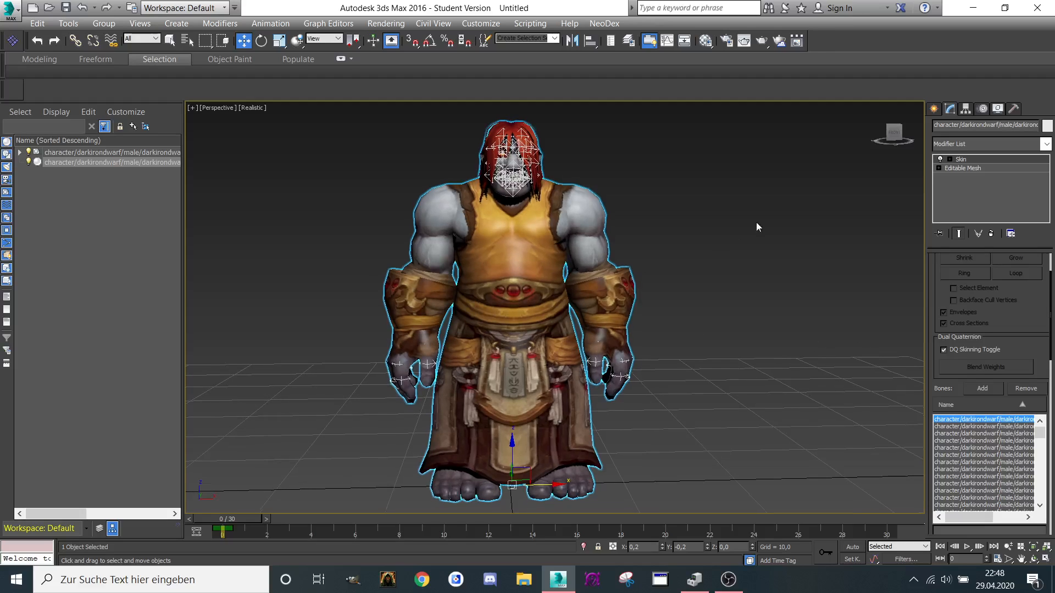
{"action": "left_click", "coordinate": [966, 167]}
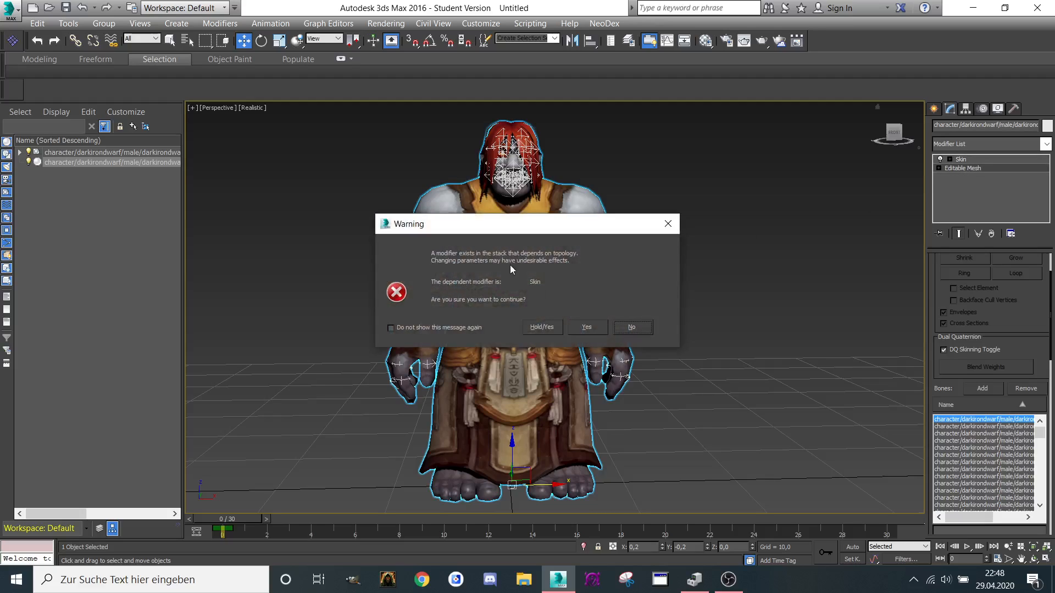
{"action": "left_click", "coordinate": [427, 327]}
{"action": "left_click", "coordinate": [542, 328]}
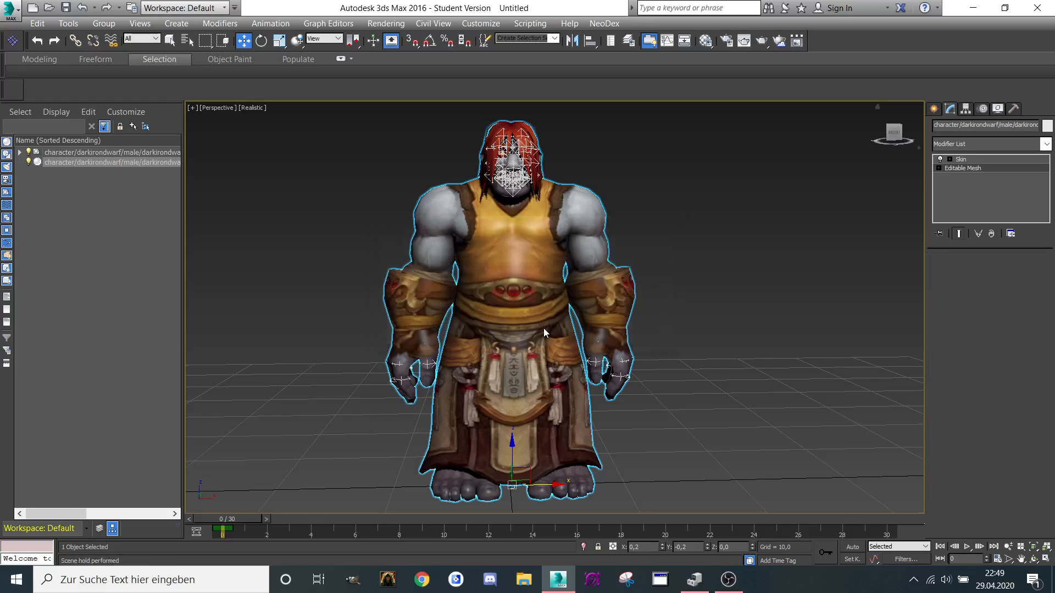
Step: Compare the Skin and Editable Mesh levels, and activate Element selection on the Editable Mesh
{"action": "left_click", "coordinate": [965, 160]}
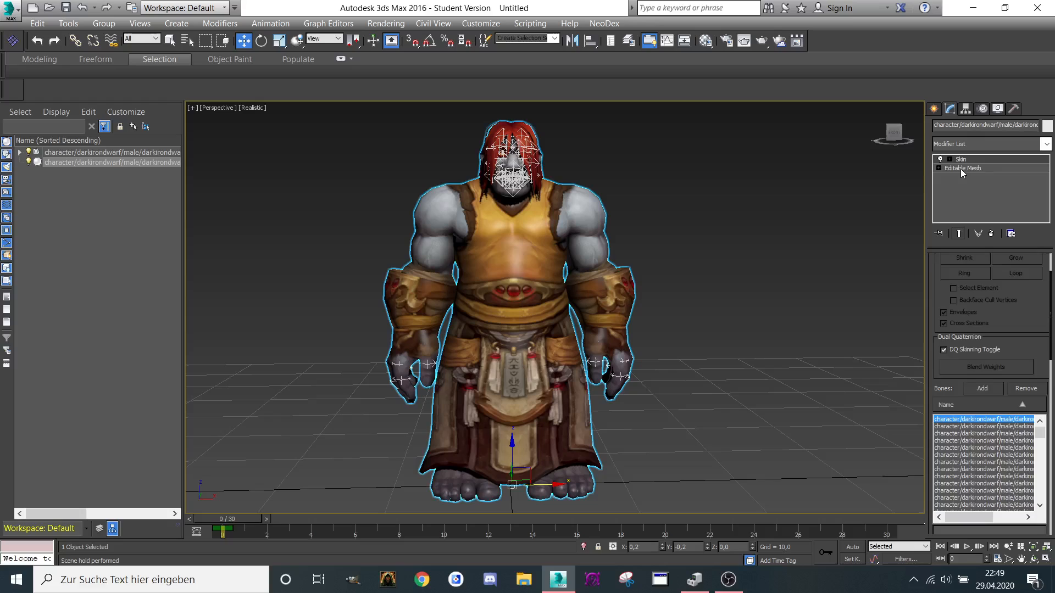
{"action": "left_click", "coordinate": [960, 169]}
{"action": "left_click", "coordinate": [962, 161]}
{"action": "left_click", "coordinate": [960, 171]}
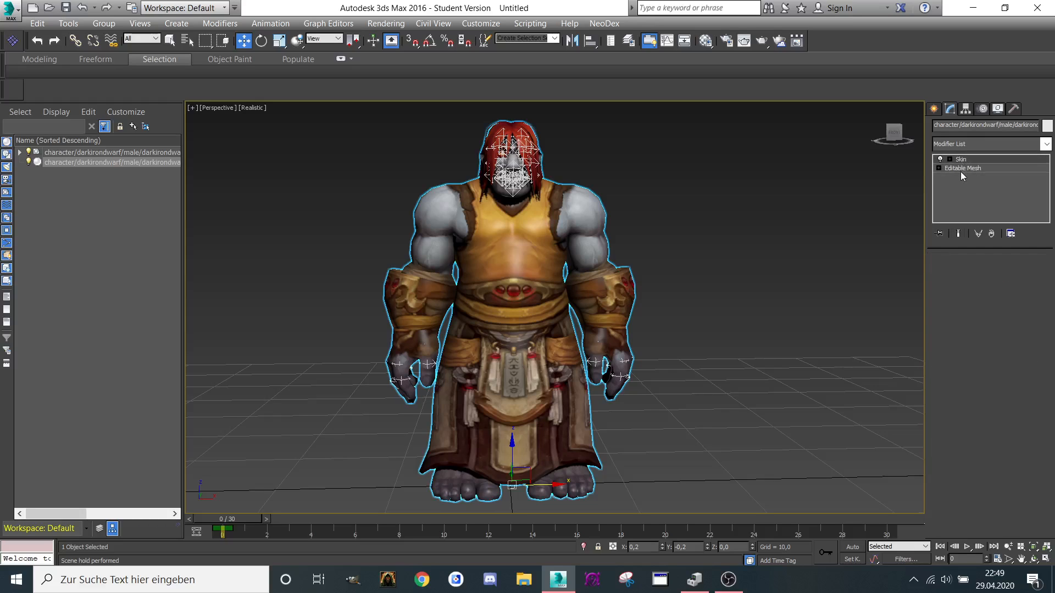
{"action": "left_click", "coordinate": [965, 165]}
{"action": "left_click", "coordinate": [964, 168]}
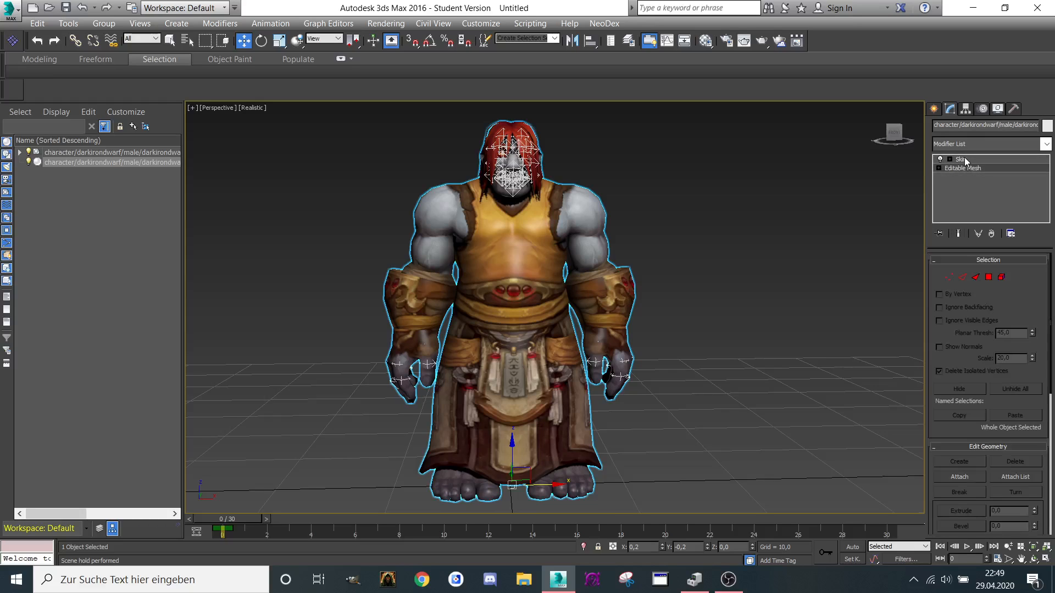
{"action": "left_click", "coordinate": [964, 159]}
{"action": "left_click", "coordinate": [963, 169]}
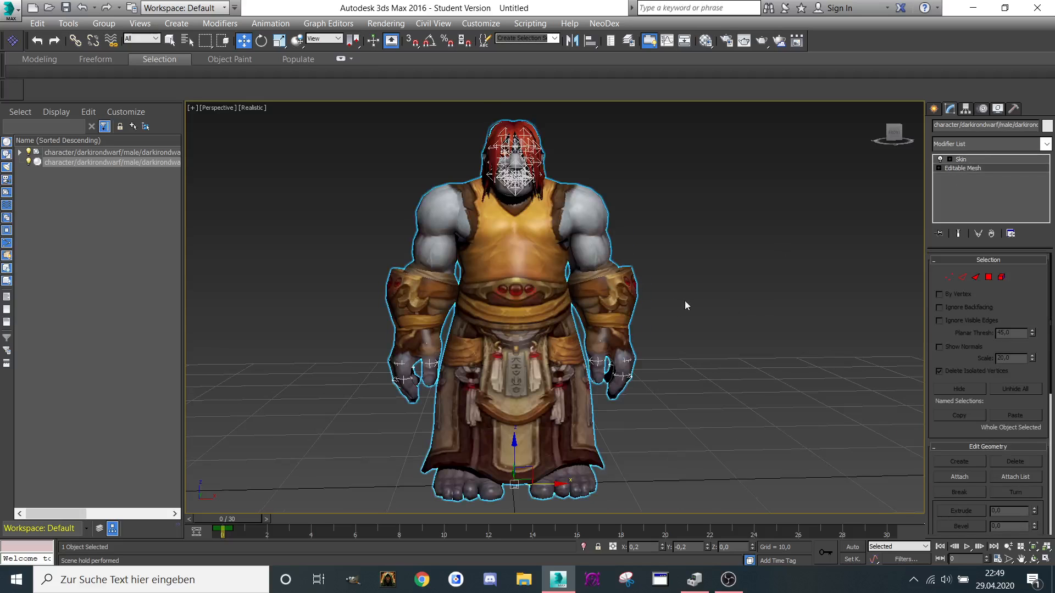
{"action": "left_click", "coordinate": [1001, 277]}
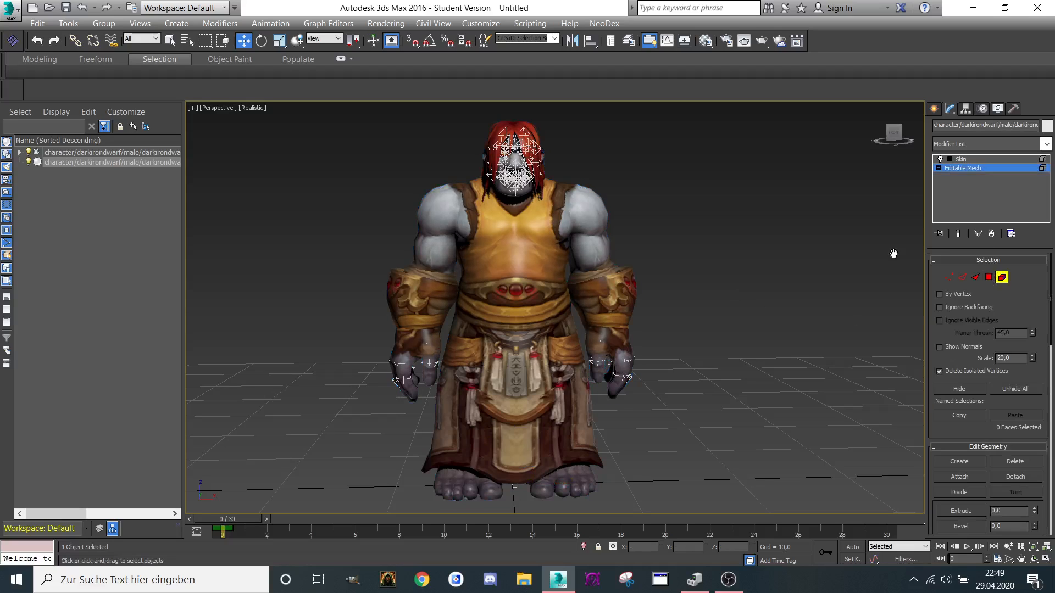
Step: Switch the perspective viewport's shading to Wireframe and select the root helper with its entire hierarchy
{"action": "left_click", "coordinate": [261, 109]}
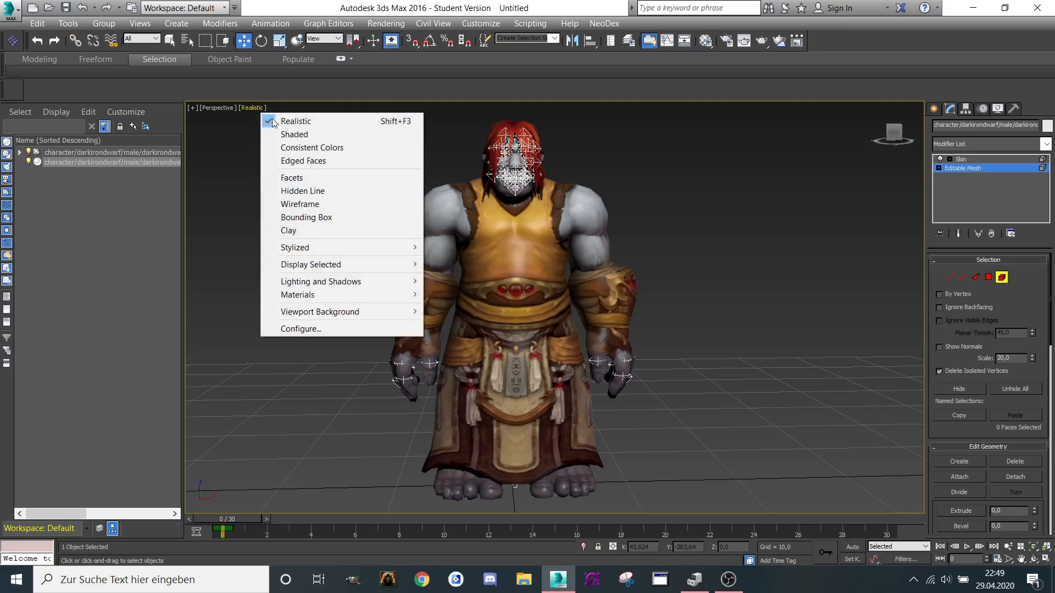
{"action": "left_click", "coordinate": [292, 148]}
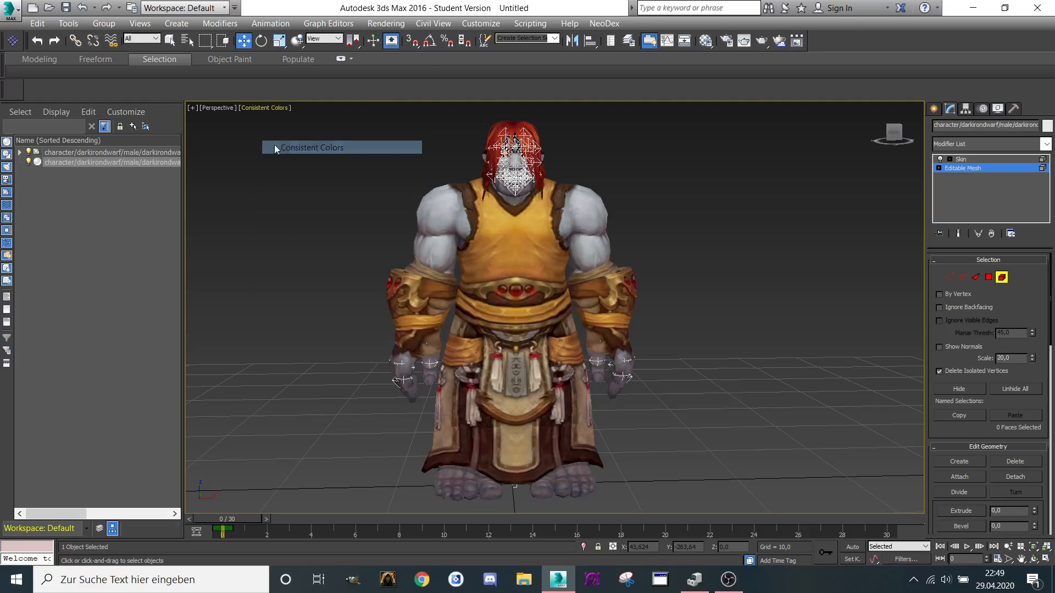
{"action": "left_click", "coordinate": [271, 108]}
{"action": "left_click", "coordinate": [305, 206]}
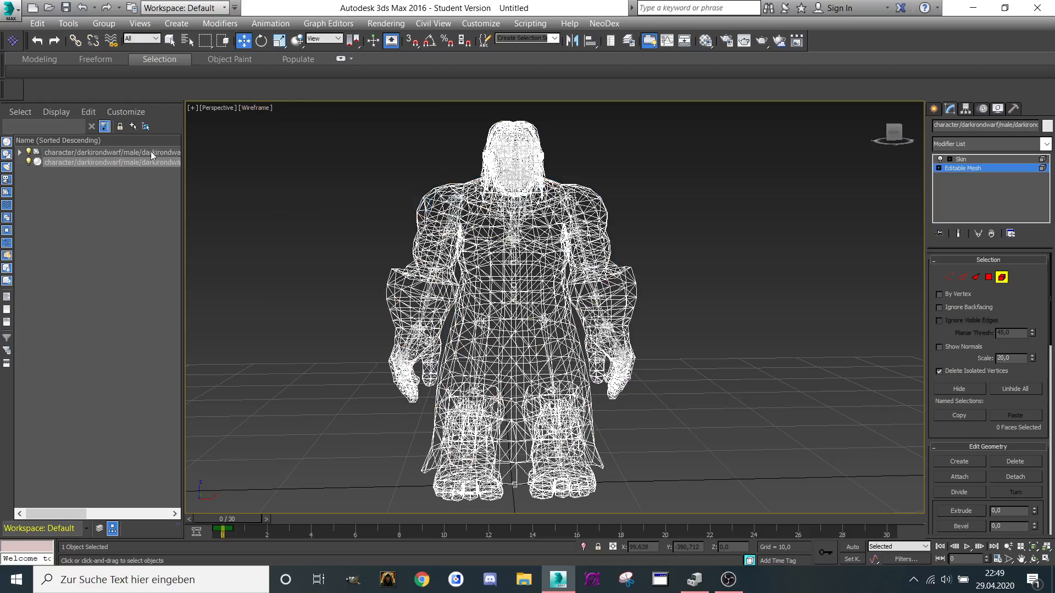
{"action": "double_click", "coordinate": [51, 154]}
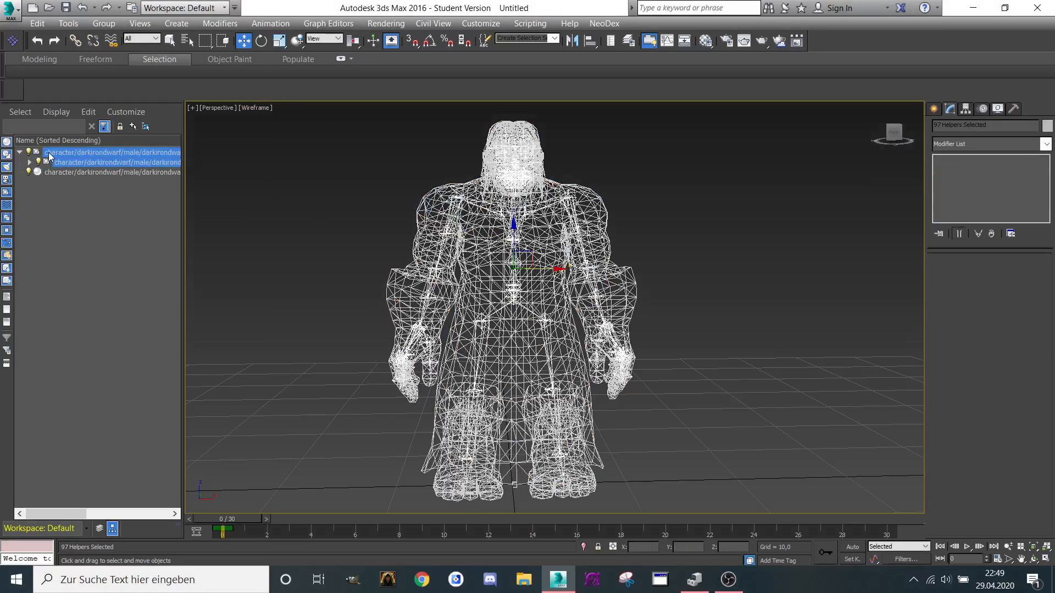
Step: Hide the helper hierarchy and return to the Editable Mesh level of the dwarf's character mesh
{"action": "left_click", "coordinate": [28, 152]}
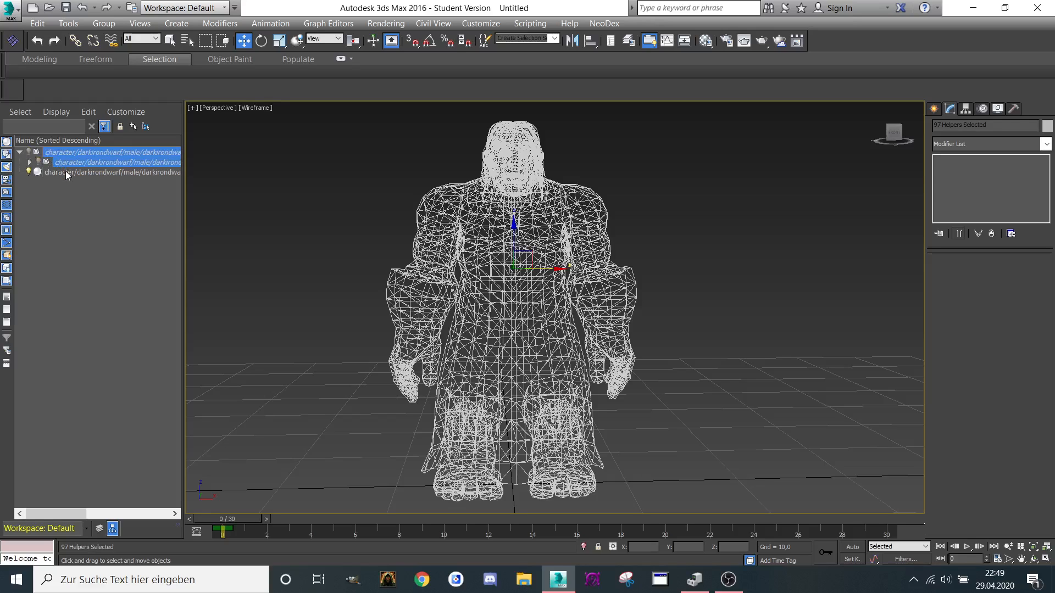
{"action": "left_click", "coordinate": [127, 173]}
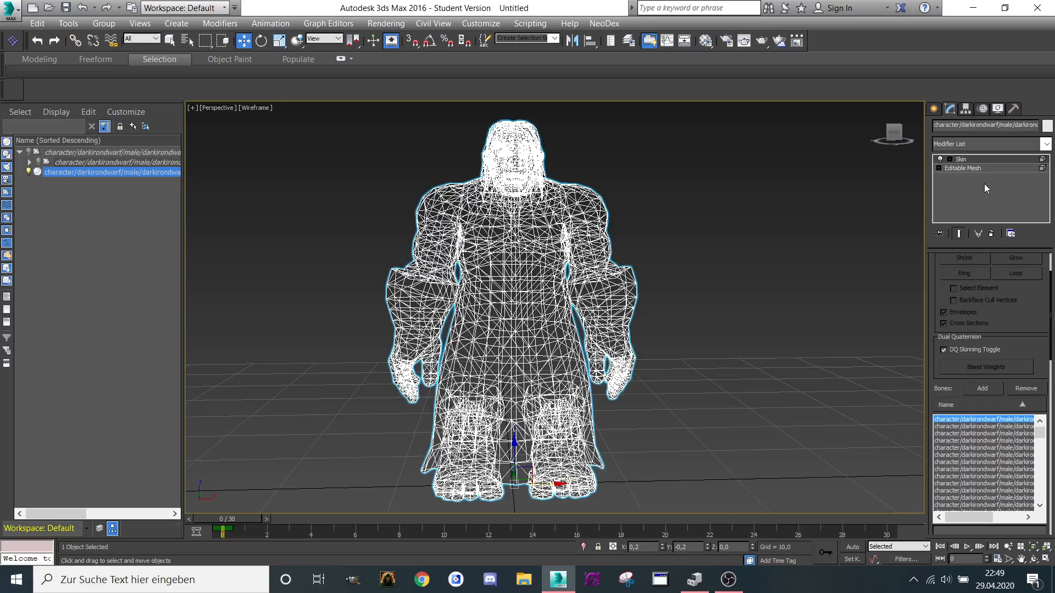
{"action": "left_click", "coordinate": [969, 168]}
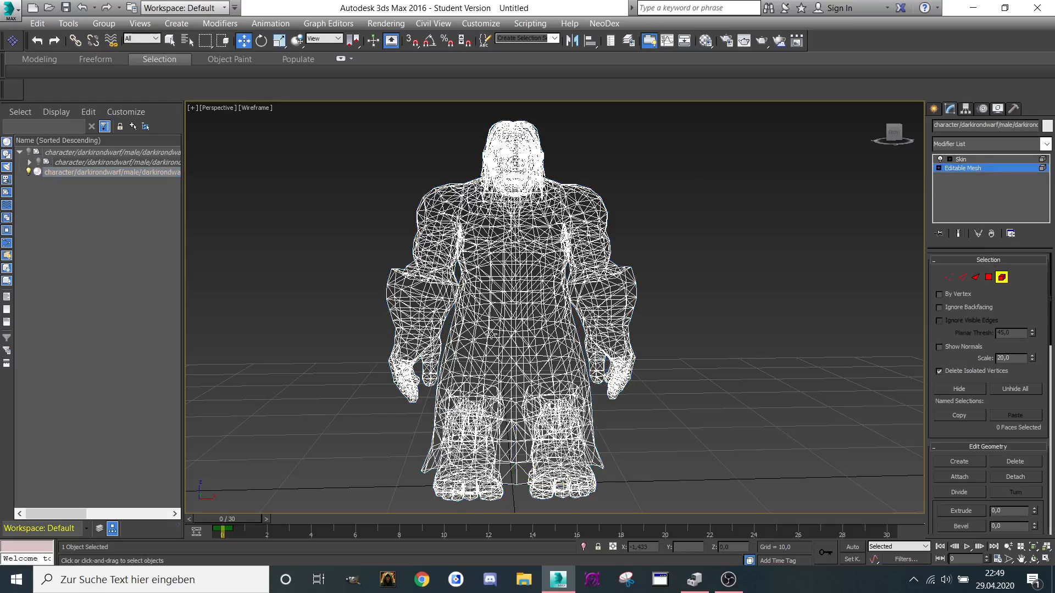
Step: Select the mesh elements forming the dwarf's left glove cuff, forearm and hand
{"action": "scroll", "coordinate": [490, 332], "scroll_direction": "up", "scroll_amount": 5}
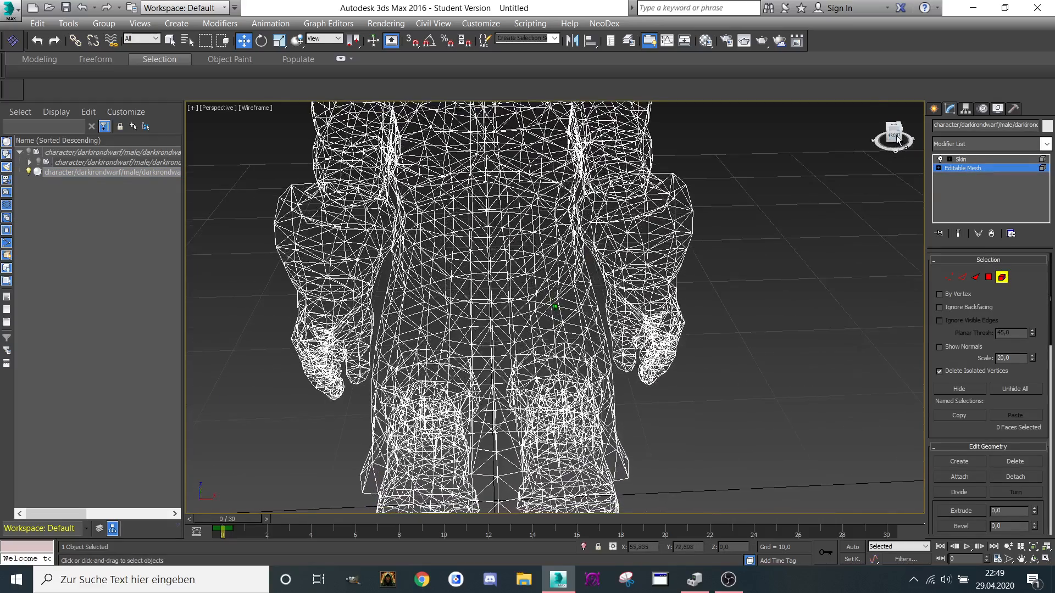
{"action": "left_click", "coordinate": [651, 219]}
{"action": "mouse_move", "coordinate": [894, 138]}
{"action": "left_mouse_down"}
{"action": "mouse_move", "coordinate": [893, 150]}
{"action": "mouse_move", "coordinate": [895, 127]}
{"action": "left_mouse_up"}
{"action": "scroll", "coordinate": [684, 204], "scroll_direction": "up", "scroll_amount": 3}
{"action": "left_click", "coordinate": [696, 181], "text": "ctrl"}
{"action": "middle_click_drag", "start_coordinate": [755, 254], "coordinate": [741, 196]}
{"action": "left_click", "coordinate": [649, 270], "text": "ctrl"}
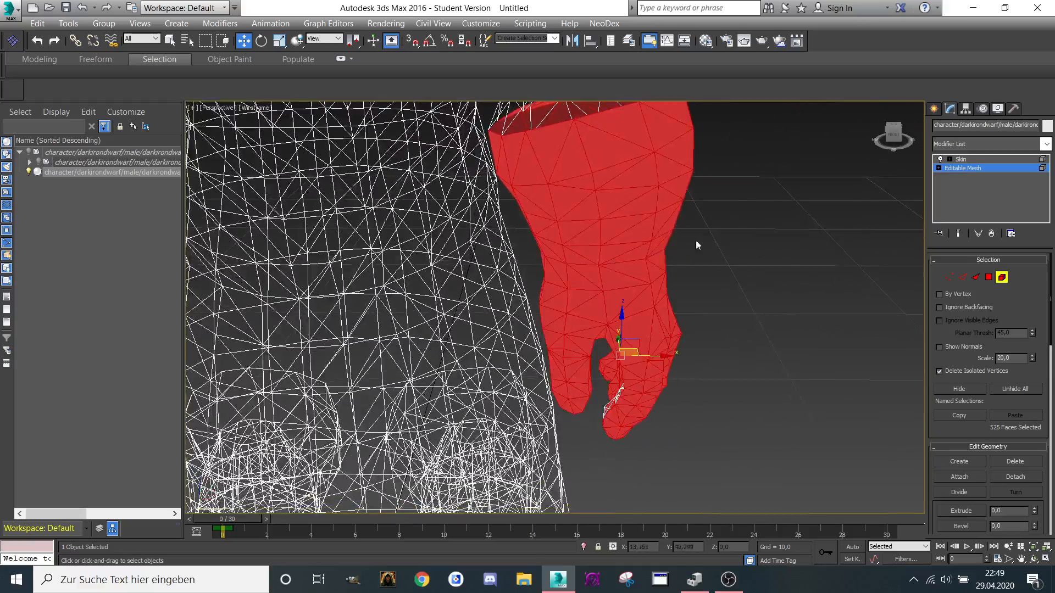
Step: Add the remaining left finger elements to the selection and detach the whole forearm and hand as a separate object
{"action": "left_click_drag", "start_coordinate": [894, 138], "coordinate": [893, 130]}
{"action": "left_click_drag", "start_coordinate": [730, 342], "coordinate": [695, 391], "text": "ctrl"}
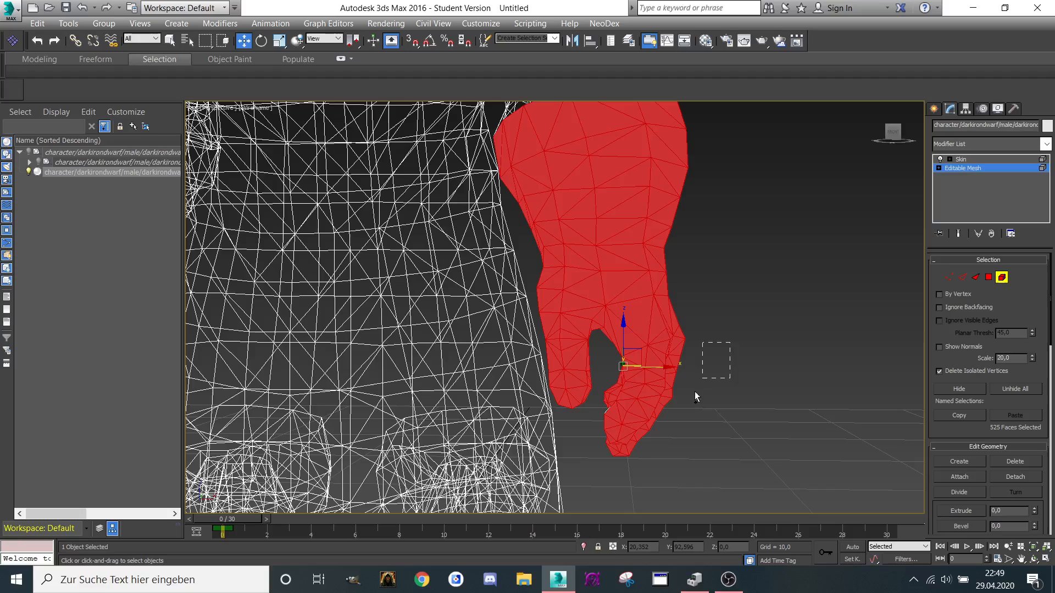
{"action": "left_click_drag", "start_coordinate": [617, 471], "coordinate": [598, 484], "text": "ctrl"}
{"action": "mouse_move", "coordinate": [895, 135]}
{"action": "left_mouse_down"}
{"action": "mouse_move", "coordinate": [865, 136]}
{"action": "mouse_move", "coordinate": [897, 135]}
{"action": "left_mouse_up"}
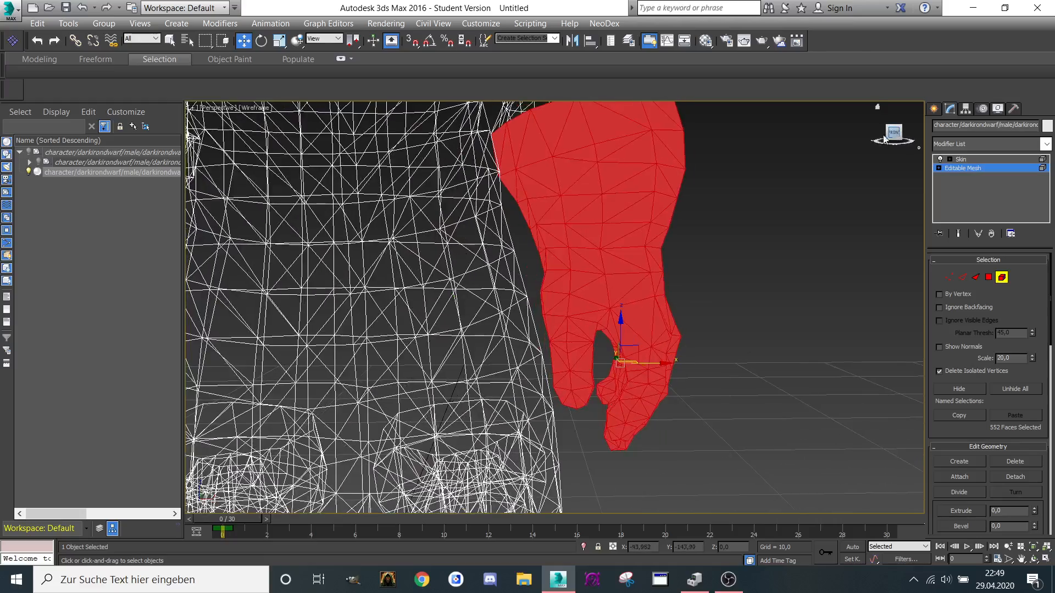
{"action": "scroll", "coordinate": [914, 360], "scroll_direction": "down", "scroll_amount": 3}
{"action": "left_click", "coordinate": [1015, 478]}
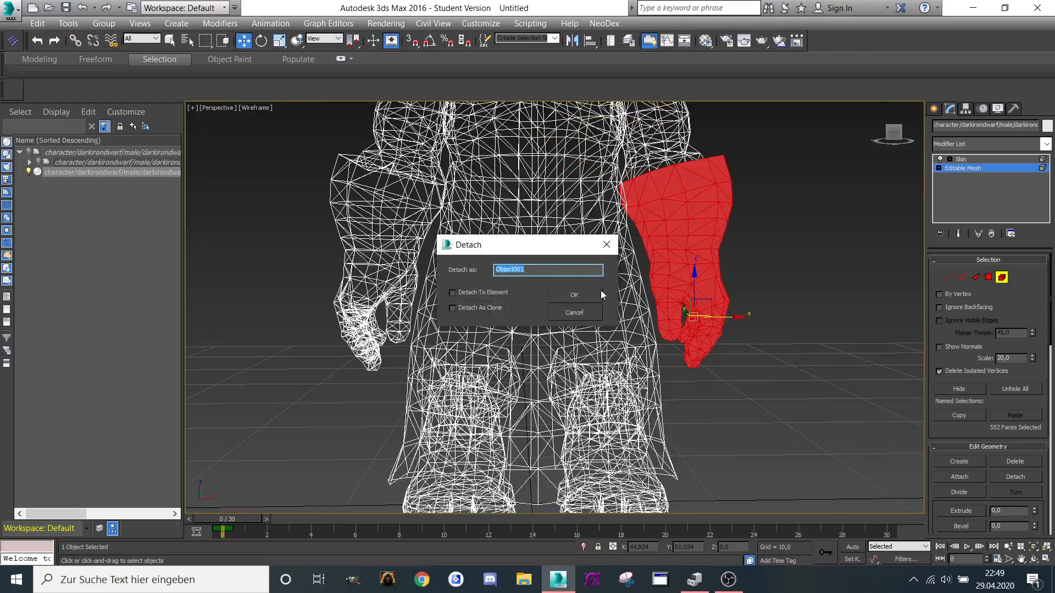
{"action": "left_click", "coordinate": [590, 295]}
Step: Select the outer and inner elements of the dwarf's right glove cuff
{"action": "scroll", "coordinate": [389, 240], "scroll_direction": "up", "scroll_amount": 2}
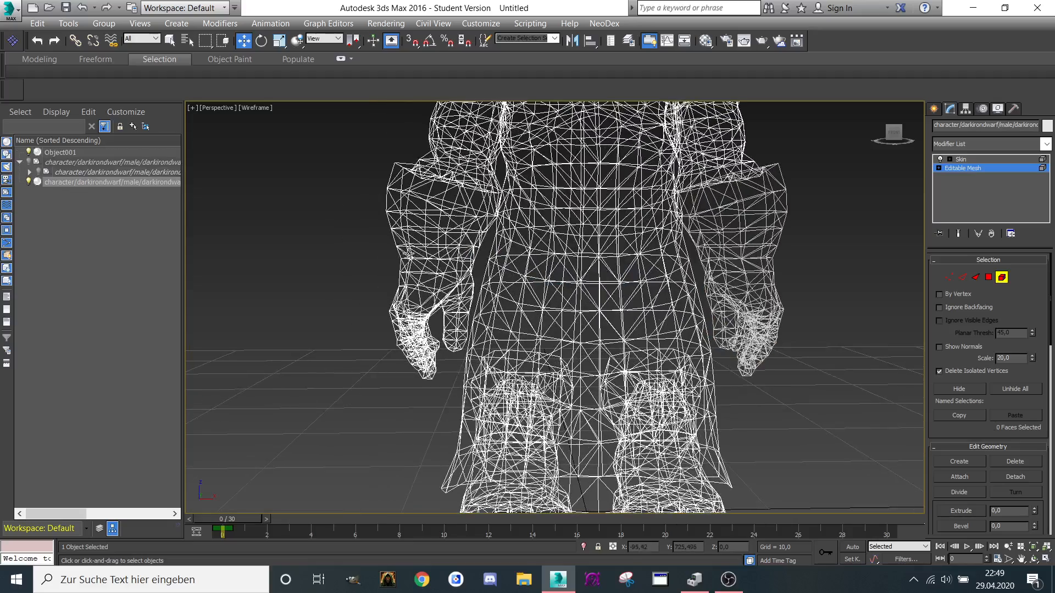
{"action": "scroll", "coordinate": [389, 240], "scroll_direction": "up", "scroll_amount": 3}
{"action": "left_click", "coordinate": [424, 220]}
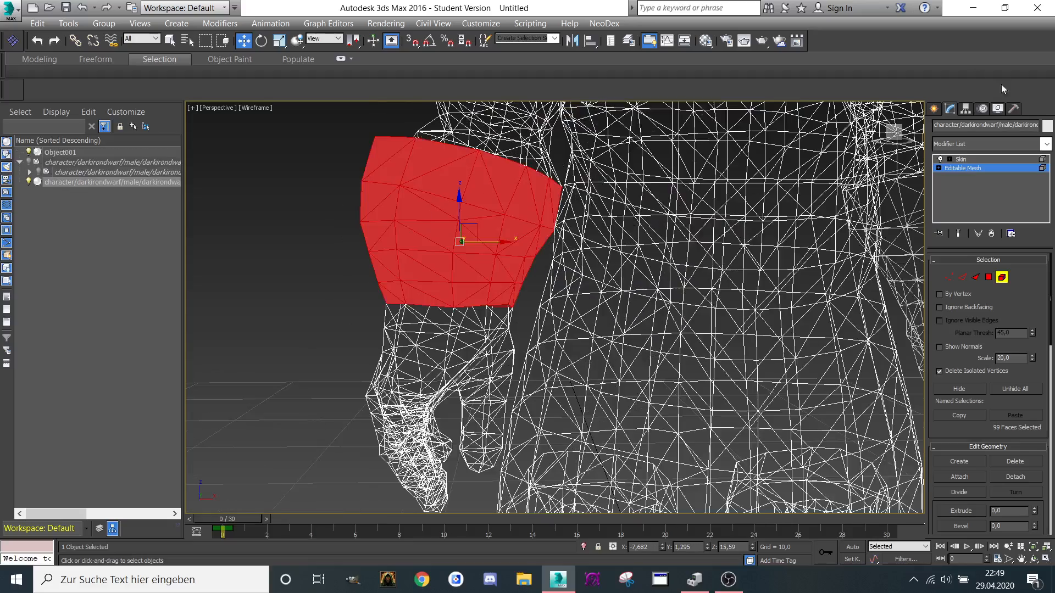
{"action": "left_click_drag", "start_coordinate": [892, 132], "coordinate": [822, 351]}
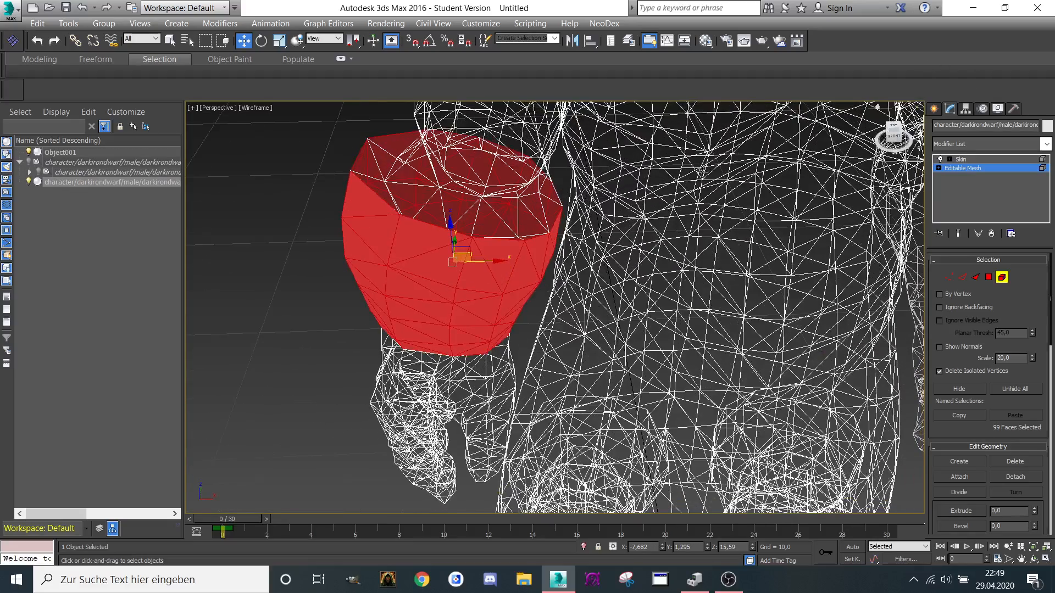
{"action": "left_click", "coordinate": [368, 176], "text": "ctrl"}
{"action": "middle_click_drag", "start_coordinate": [475, 355], "coordinate": [484, 182]}
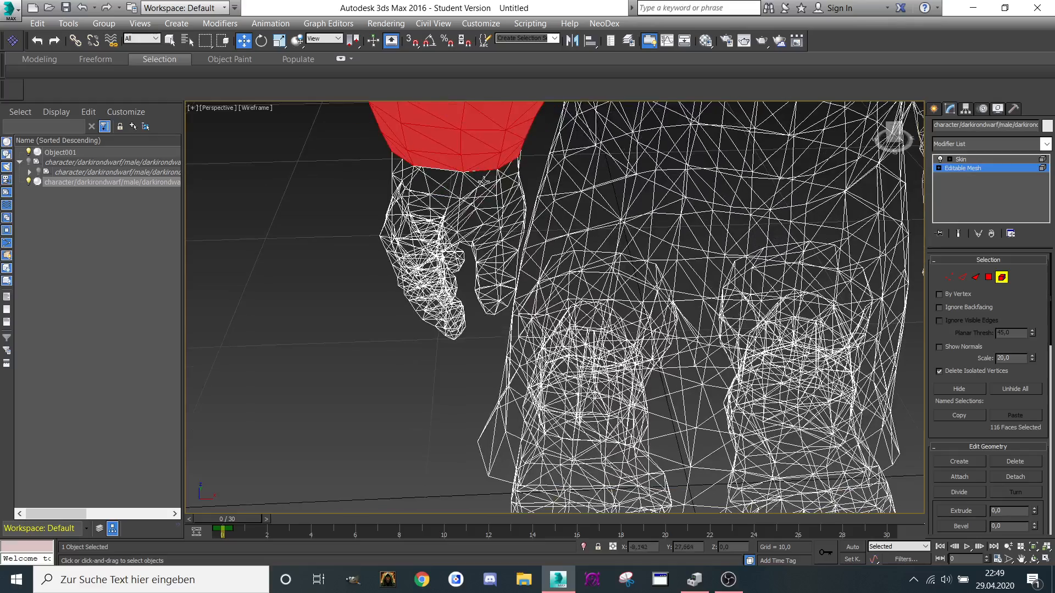
Step: Add all right hand and finger elements to the cuff selection and detach them as a separate object
{"action": "left_click", "coordinate": [894, 133]}
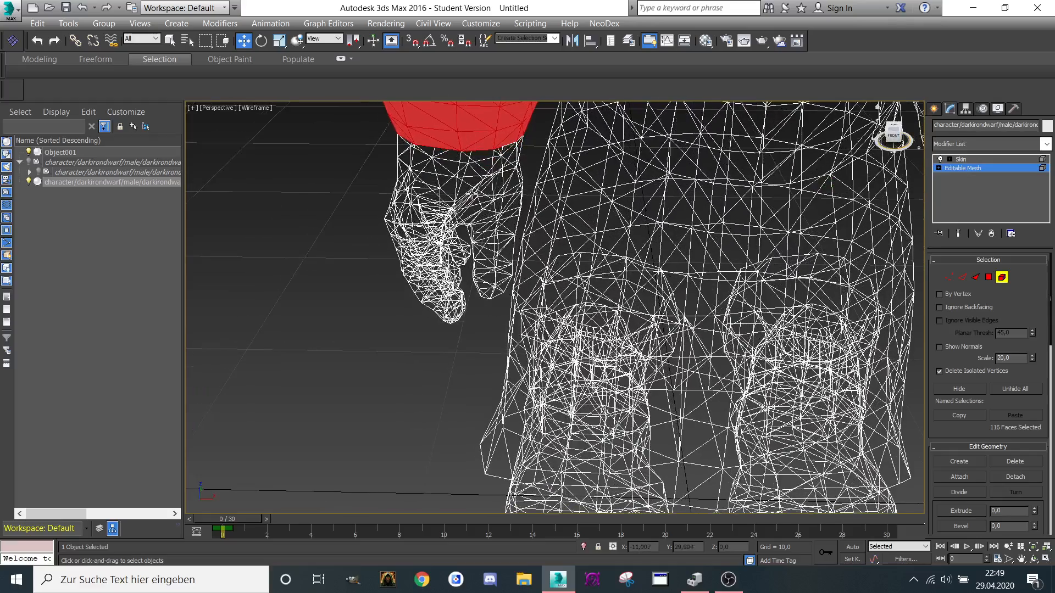
{"action": "left_click_drag", "start_coordinate": [318, 176], "coordinate": [482, 311], "text": "ctrl"}
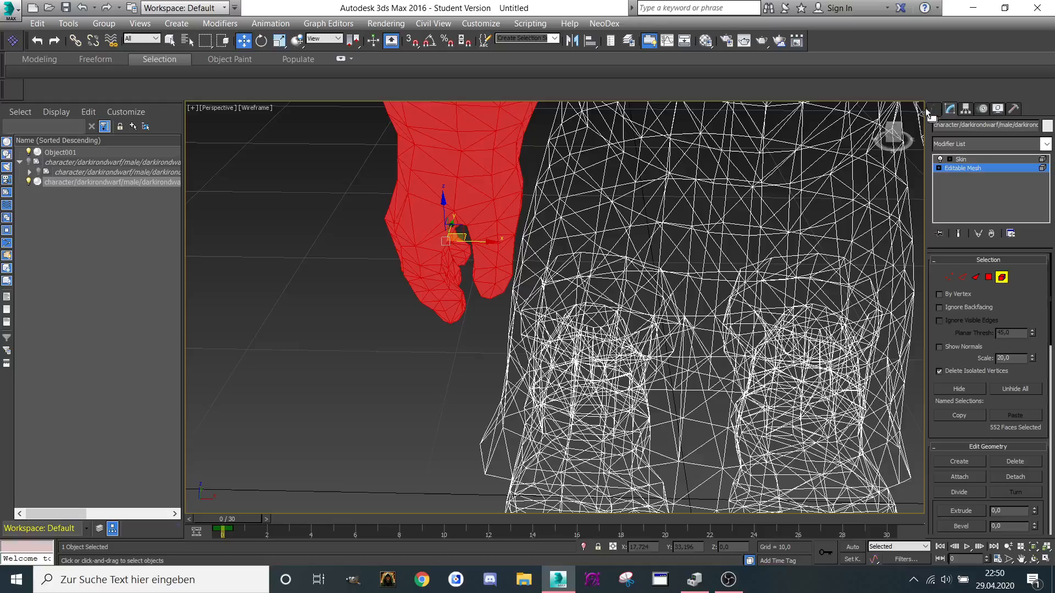
{"action": "mouse_move", "coordinate": [894, 132]}
{"action": "left_mouse_down"}
{"action": "mouse_move", "coordinate": [910, 129]}
{"action": "mouse_move", "coordinate": [894, 123]}
{"action": "left_mouse_up"}
{"action": "scroll", "coordinate": [644, 209], "scroll_direction": "down", "scroll_amount": 3}
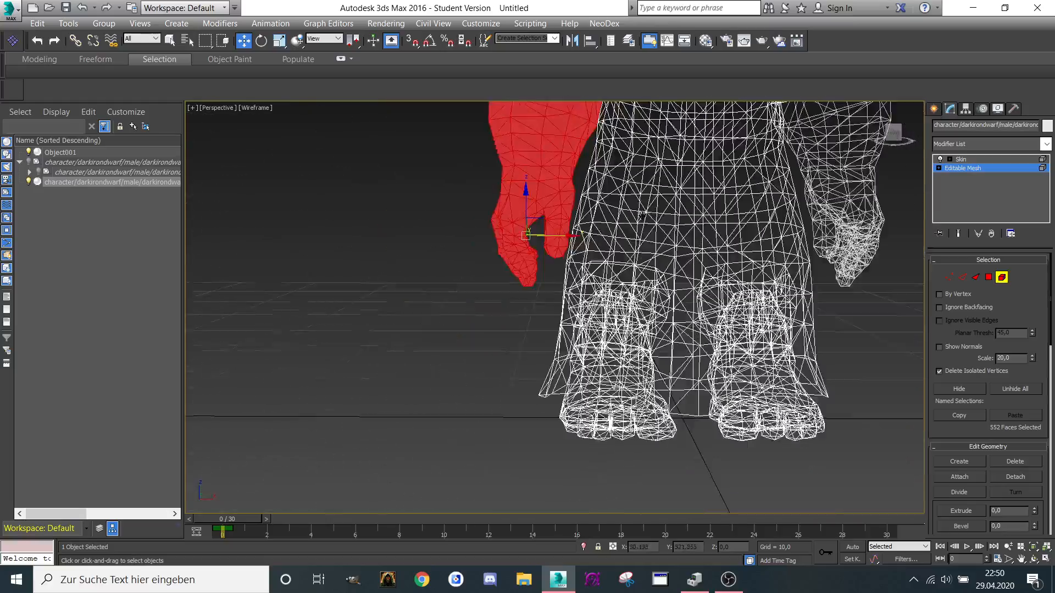
{"action": "scroll", "coordinate": [642, 216], "scroll_direction": "down", "scroll_amount": 2}
{"action": "left_click", "coordinate": [1016, 477]}
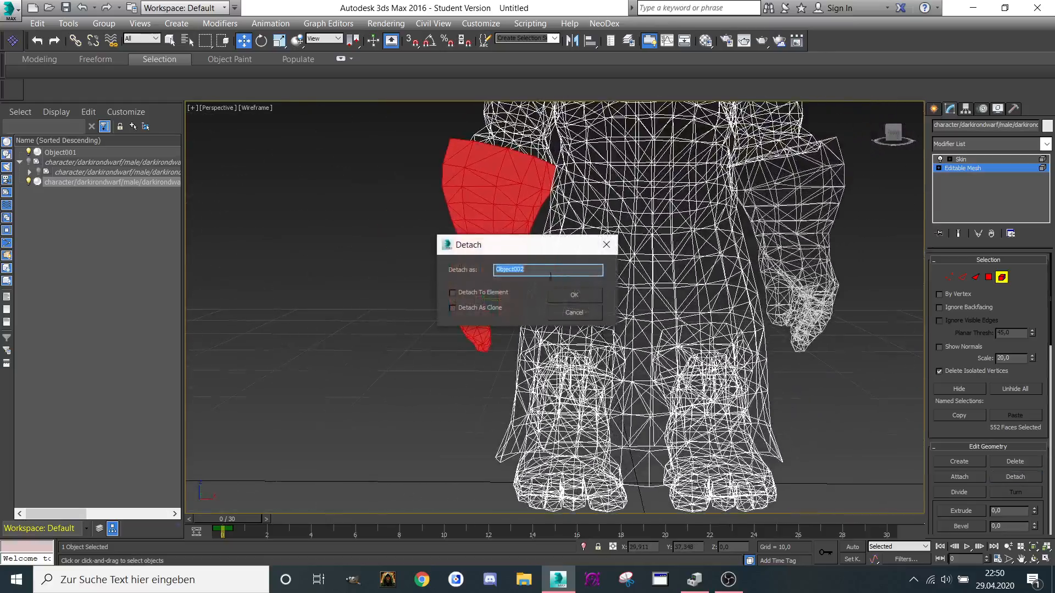
{"action": "left_click", "coordinate": [573, 296]}
Step: Select the dwarf's outer skirt element on the Editable Mesh
{"action": "scroll", "coordinate": [434, 289], "scroll_direction": "down", "scroll_amount": 4}
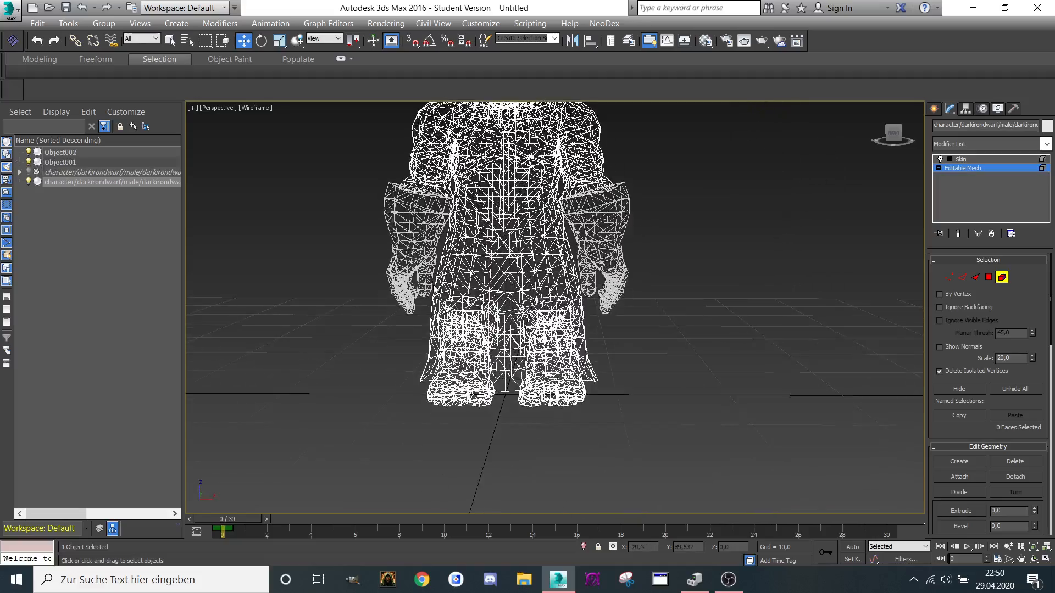
{"action": "scroll", "coordinate": [434, 287], "scroll_direction": "up", "scroll_amount": 4}
{"action": "left_click", "coordinate": [513, 262]}
{"action": "scroll", "coordinate": [674, 206], "scroll_direction": "up", "scroll_amount": 2}
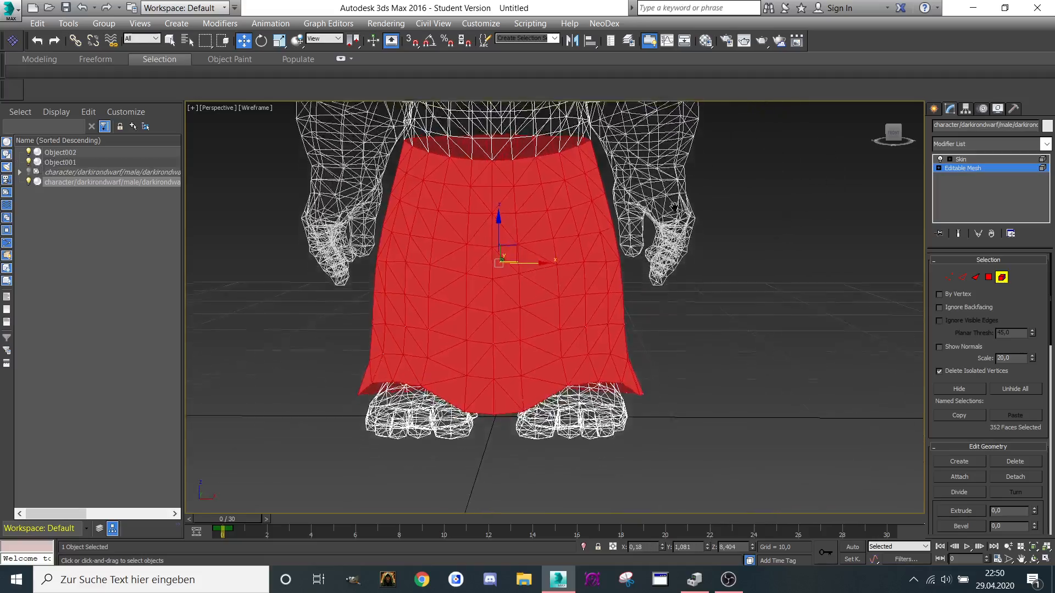
Step: From below, add the skirt's inner lining and the first flat faces across its underside to the selection
{"action": "middle_click_drag", "start_coordinate": [674, 207], "coordinate": [674, 201]}
{"action": "left_click_drag", "start_coordinate": [895, 136], "coordinate": [859, 67]}
{"action": "middle_click_drag", "start_coordinate": [632, 270], "coordinate": [632, 320]}
{"action": "left_click", "coordinate": [598, 329], "text": "ctrl"}
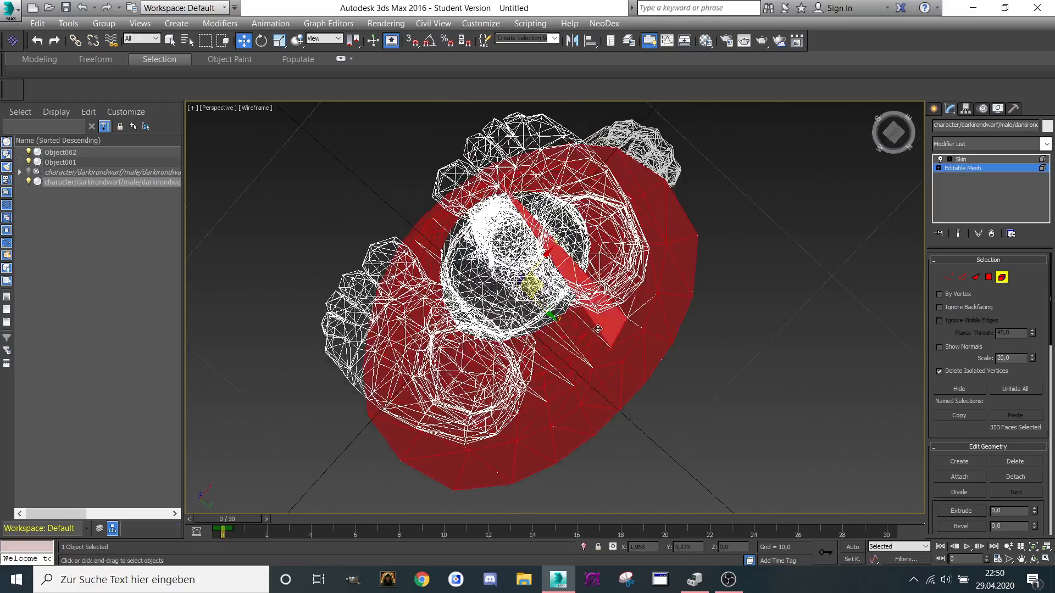
{"action": "left_click", "coordinate": [581, 344], "text": "ctrl"}
{"action": "left_click", "coordinate": [589, 326], "text": "ctrl"}
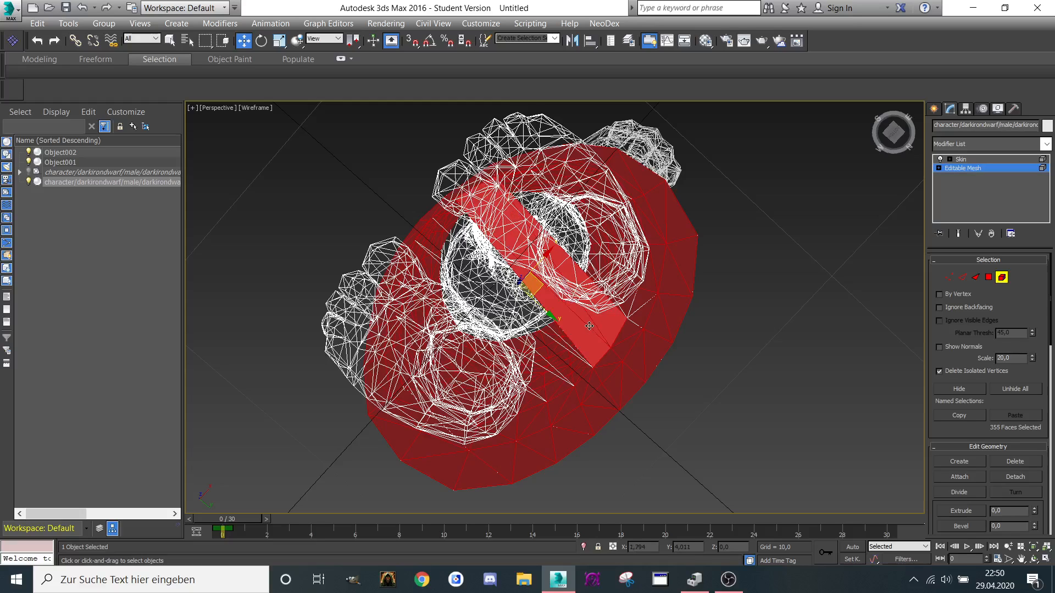
{"action": "left_click", "coordinate": [634, 310], "text": "ctrl"}
Step: Add the remaining flat faces that span the middle of the skirt's underside, between the legs, to the selection
{"action": "middle_click_drag", "start_coordinate": [635, 309], "coordinate": [518, 386], "text": "alt"}
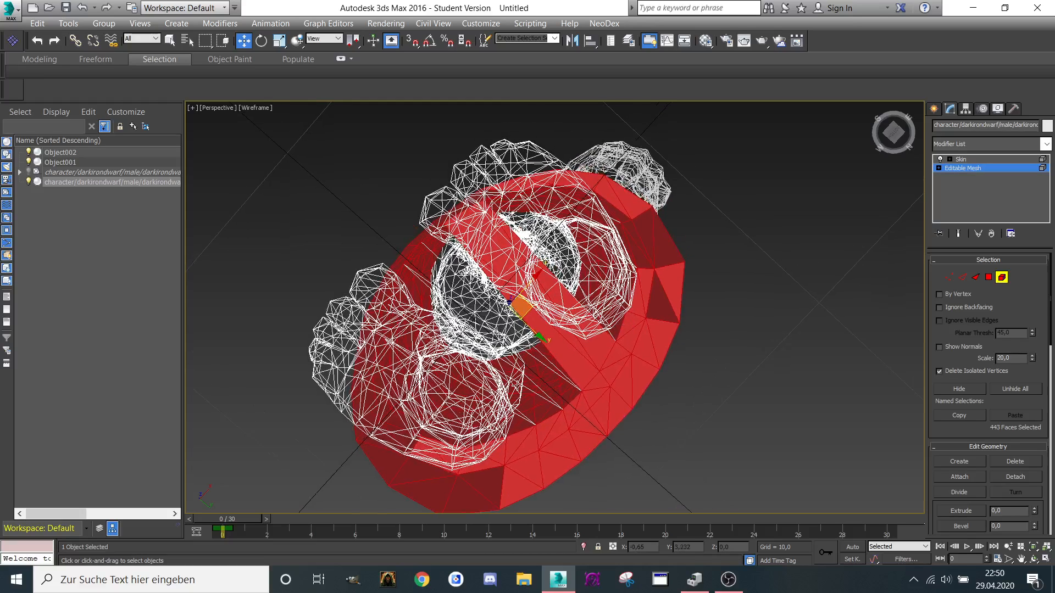
{"action": "left_click", "coordinate": [564, 382], "text": "ctrl"}
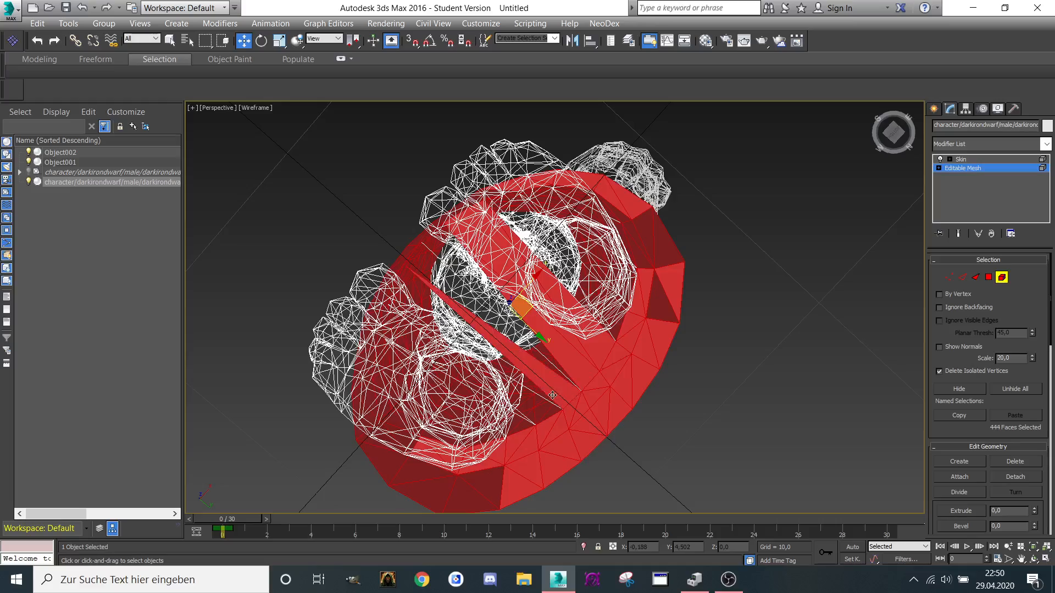
{"action": "left_click", "coordinate": [546, 402], "text": "ctrl"}
{"action": "left_click", "coordinate": [539, 390], "text": "ctrl"}
{"action": "left_click", "coordinate": [555, 362], "text": "ctrl"}
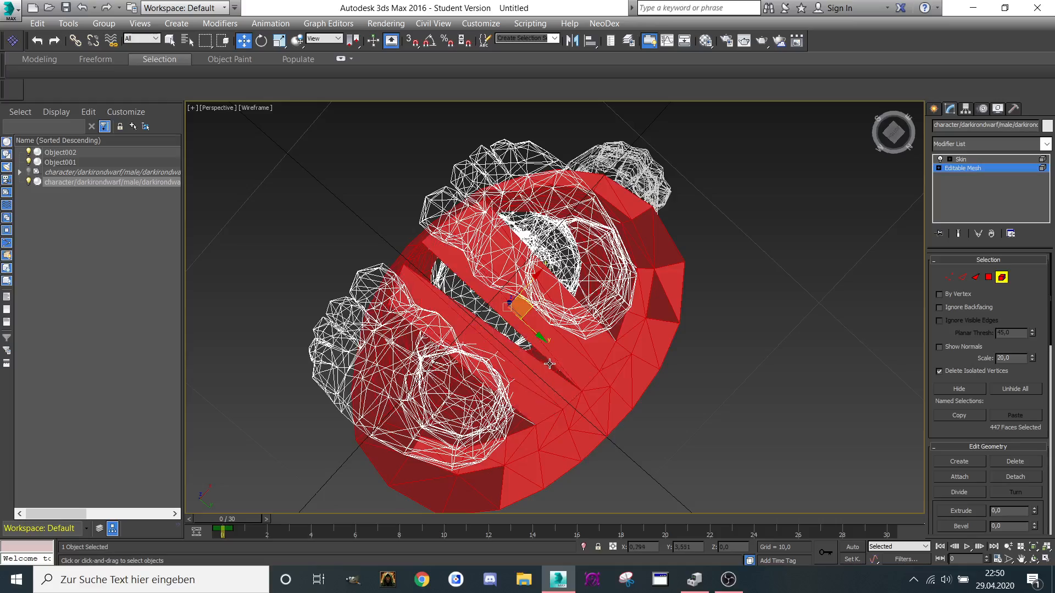
{"action": "left_click", "coordinate": [548, 365], "text": "ctrl"}
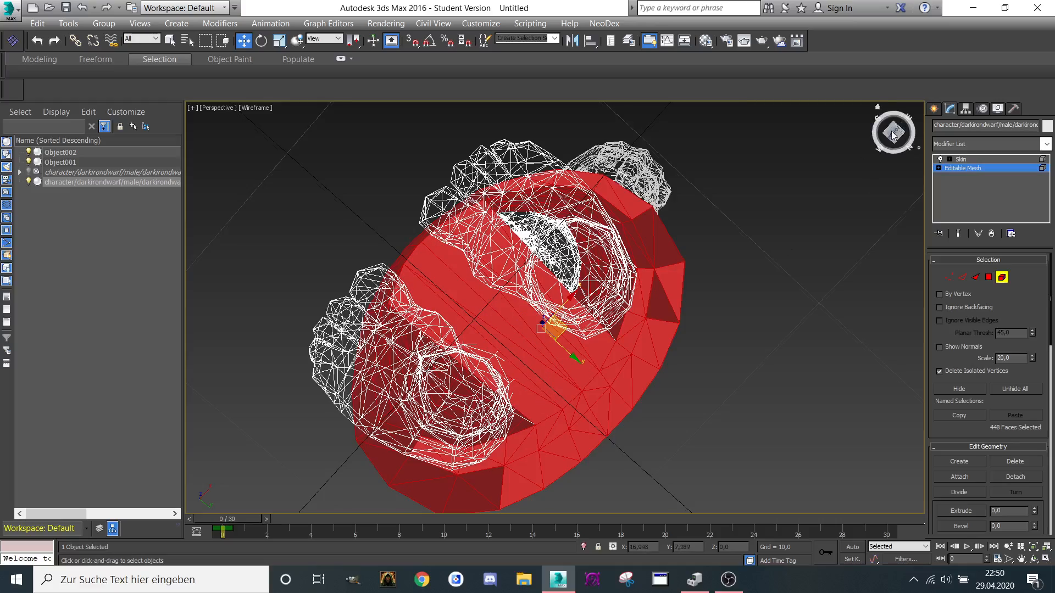
Step: Extend the selection with the flat faces crossing the skirt's underside around the dwarf's left leg, undoing any wrong pick
{"action": "left_click_drag", "start_coordinate": [893, 135], "coordinate": [847, 150]}
{"action": "scroll", "coordinate": [631, 250], "scroll_direction": "up", "scroll_amount": 4}
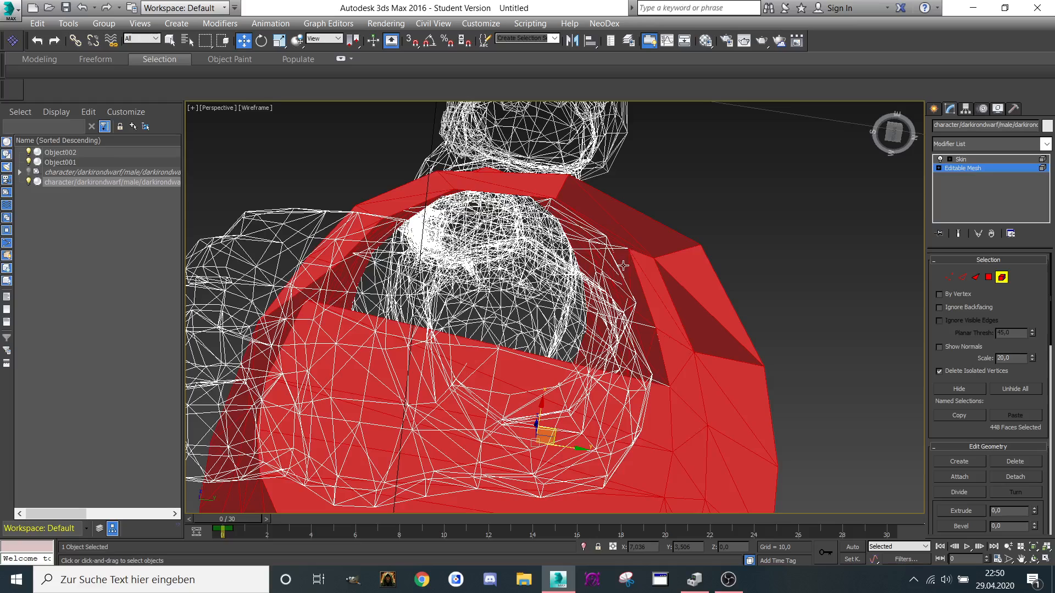
{"action": "left_click", "coordinate": [623, 266], "text": "ctrl"}
{"action": "left_click", "coordinate": [649, 331], "text": "ctrl"}
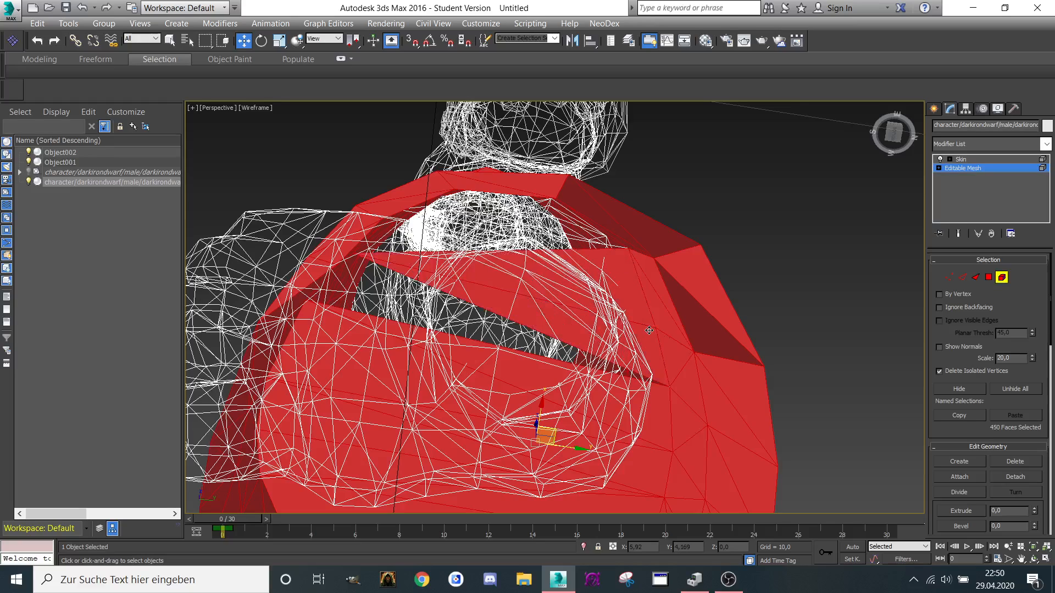
{"action": "left_click", "coordinate": [654, 382], "text": "ctrl"}
{"action": "left_click", "coordinate": [576, 224], "text": "ctrl"}
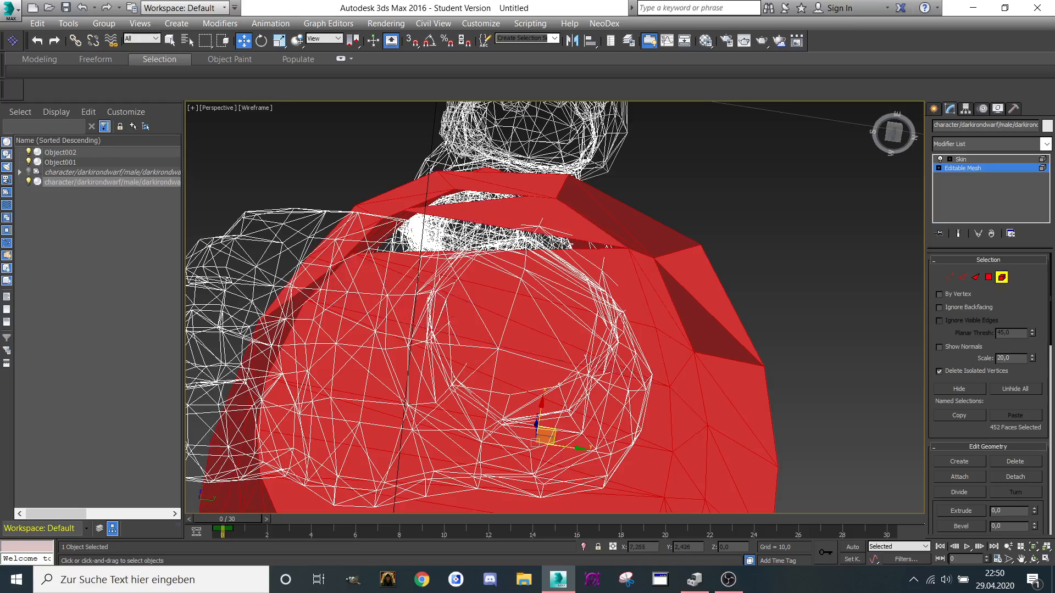
{"action": "left_click", "coordinate": [579, 243], "text": "ctrl"}
{"action": "key", "text": "ctrl+z"}
{"action": "left_click", "coordinate": [646, 230], "text": "ctrl"}
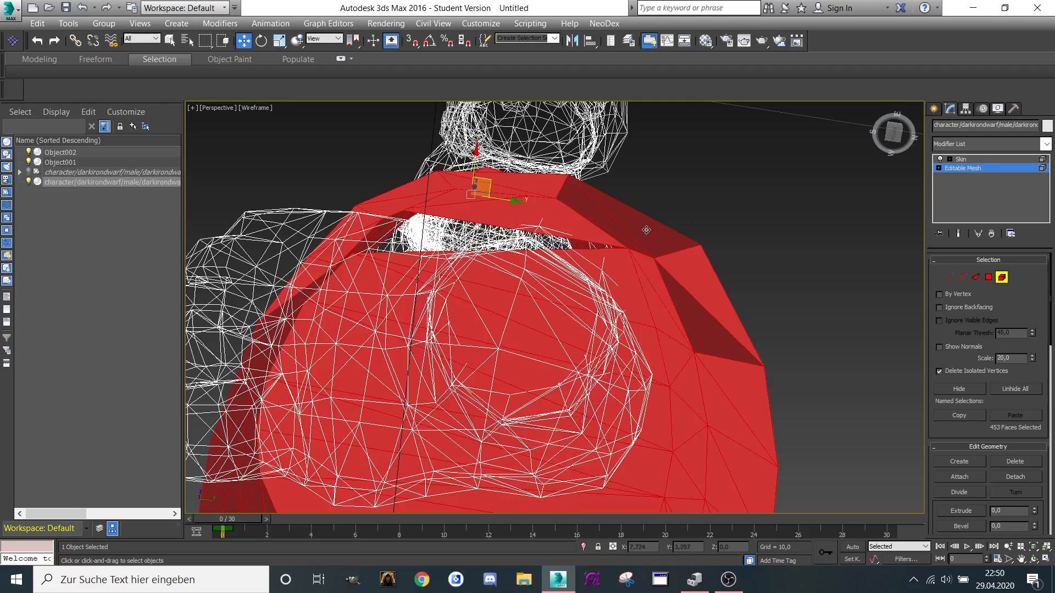
{"action": "left_click", "coordinate": [606, 248], "text": "ctrl"}
Step: Add the first flat underside faces on the inner side of the dwarf's right leg to the skirt selection
{"action": "scroll", "coordinate": [601, 258], "scroll_direction": "down", "scroll_amount": 5}
{"action": "scroll", "coordinate": [596, 269], "scroll_direction": "up", "scroll_amount": 8}
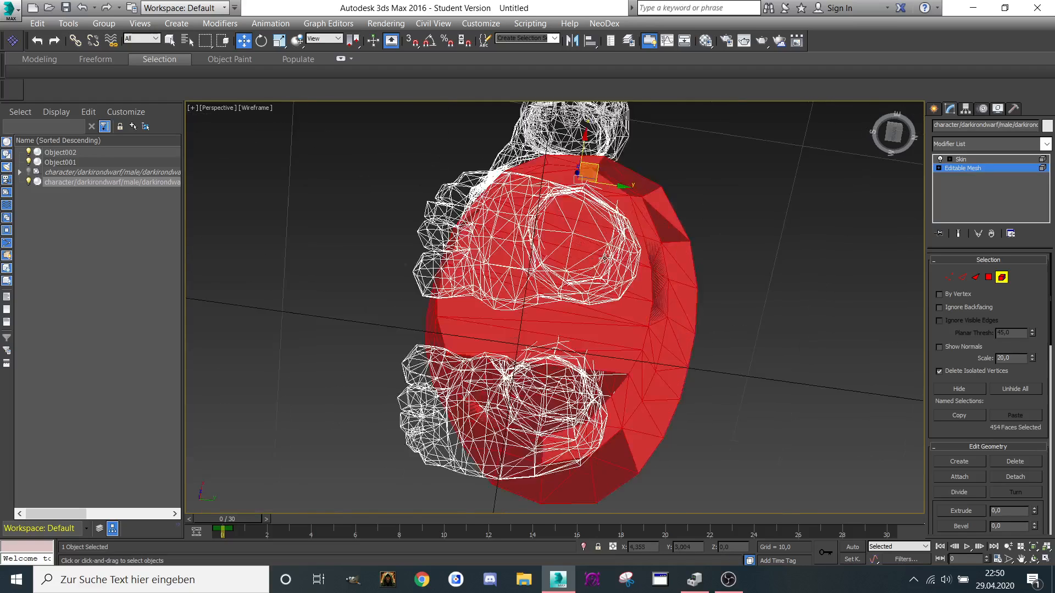
{"action": "middle_click_drag", "start_coordinate": [597, 270], "coordinate": [628, 144]}
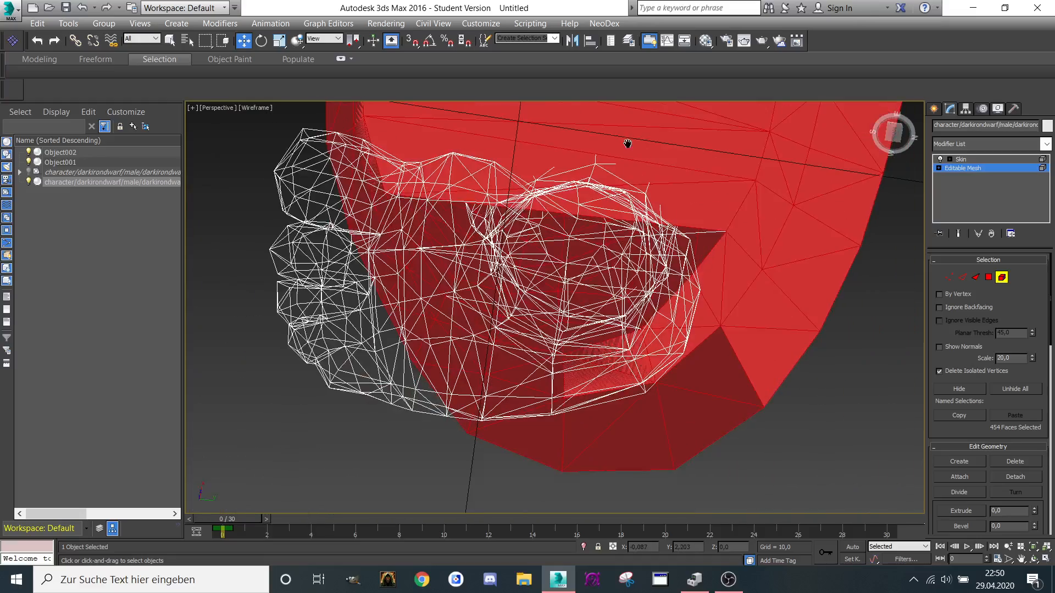
{"action": "left_click", "coordinate": [706, 246], "text": "ctrl"}
{"action": "left_click", "coordinate": [711, 254], "text": "ctrl"}
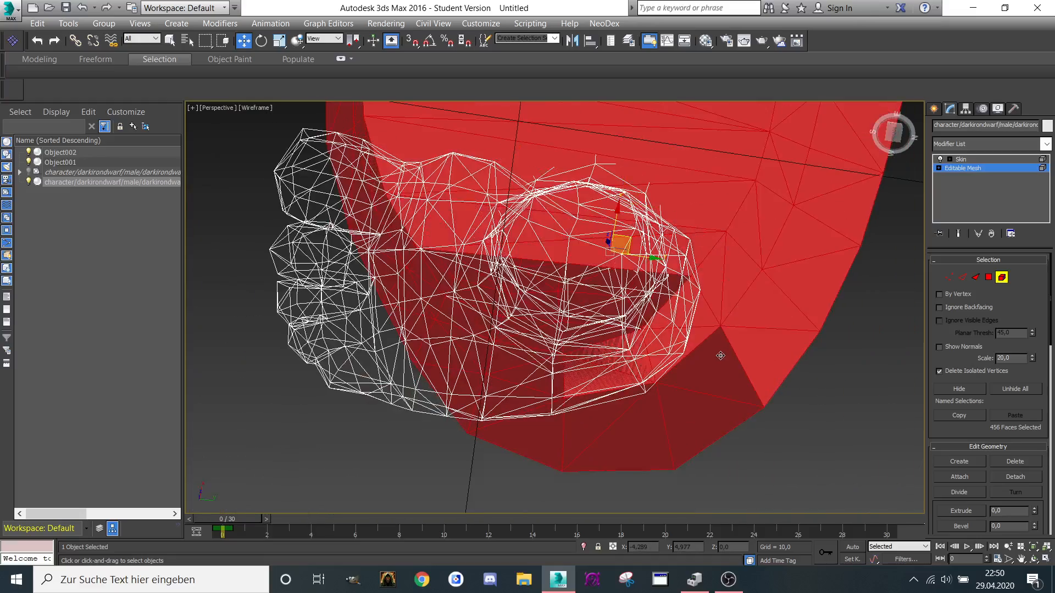
Step: Add the rest of the flat underside faces around the dwarf's right leg, out to the skirt's edge, to the selection
{"action": "left_click_drag", "start_coordinate": [894, 138], "coordinate": [870, 109]}
{"action": "middle_click_drag", "start_coordinate": [698, 240], "coordinate": [718, 292]}
{"action": "scroll", "coordinate": [622, 288], "scroll_direction": "up", "scroll_amount": 2}
{"action": "left_click", "coordinate": [605, 261], "text": "ctrl"}
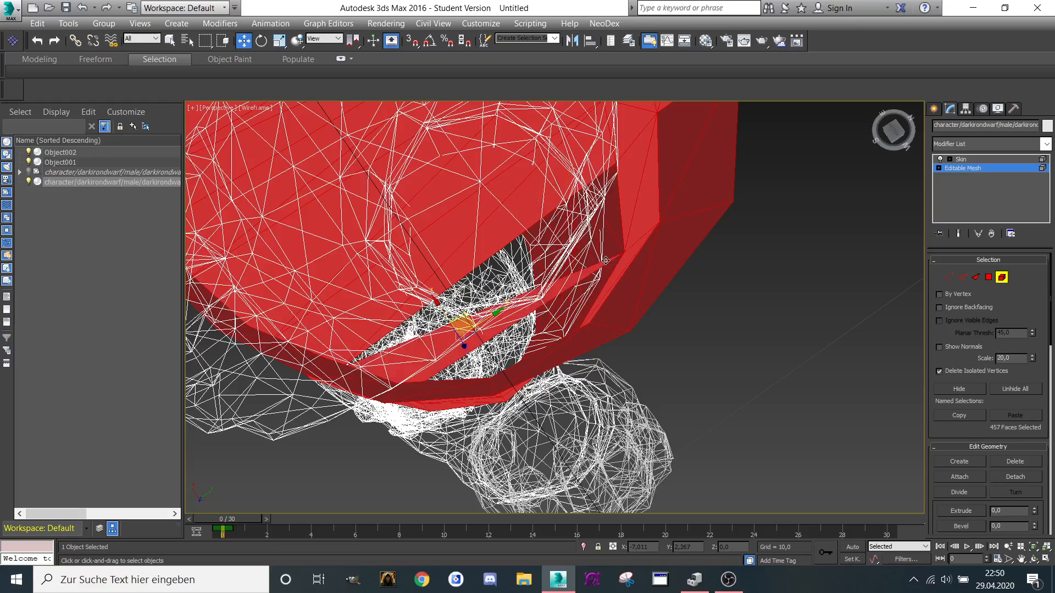
{"action": "left_click", "coordinate": [612, 250], "text": "ctrl"}
{"action": "left_click", "coordinate": [603, 274], "text": "ctrl"}
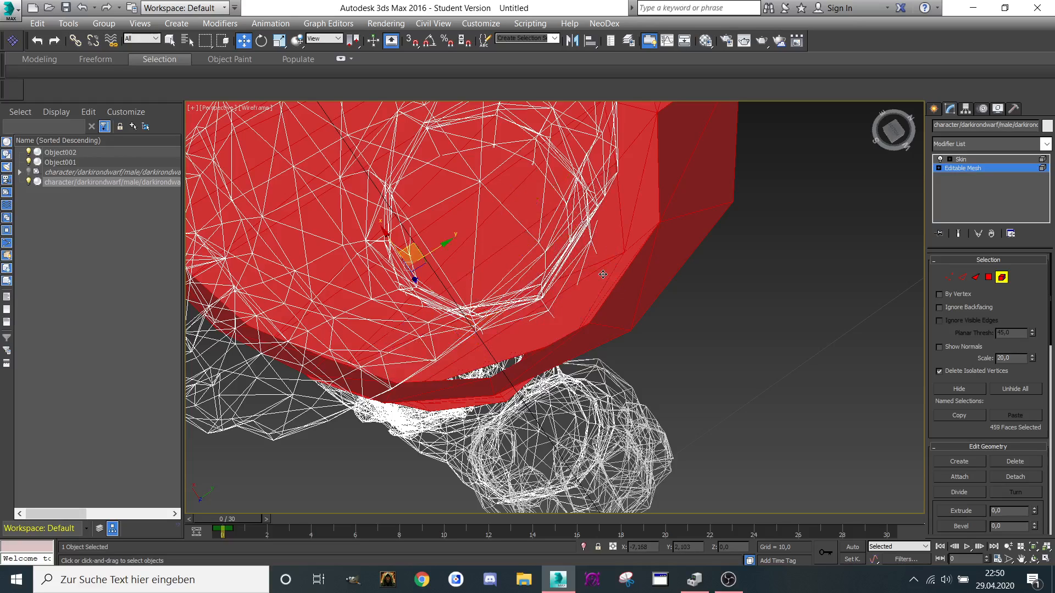
{"action": "left_click", "coordinate": [497, 340], "text": "ctrl"}
{"action": "left_click", "coordinate": [488, 366], "text": "ctrl"}
{"action": "scroll", "coordinate": [489, 366], "scroll_direction": "down", "scroll_amount": 3}
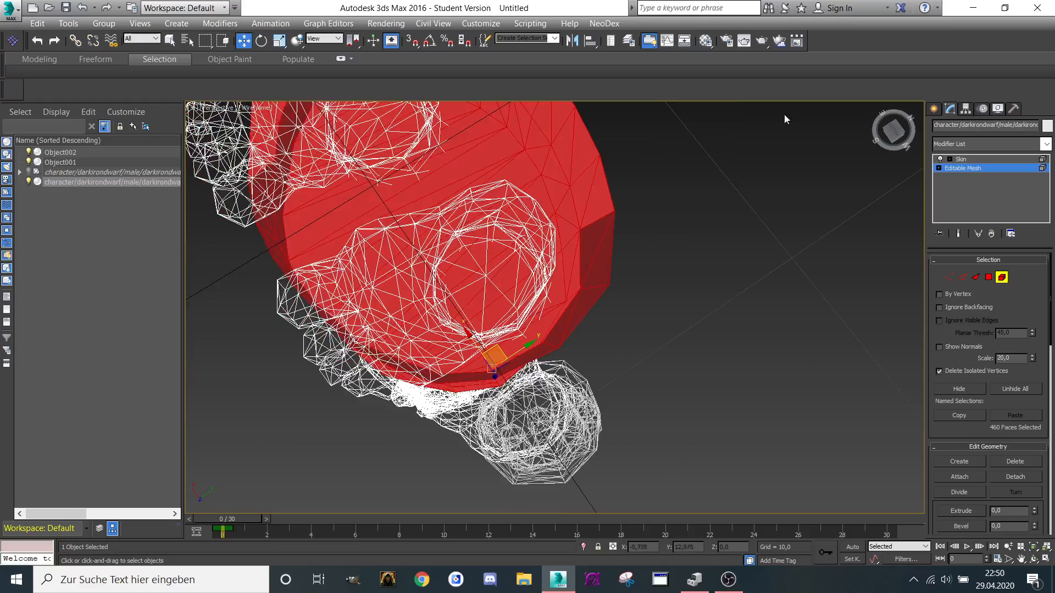
{"action": "left_click_drag", "start_coordinate": [895, 133], "coordinate": [918, 197]}
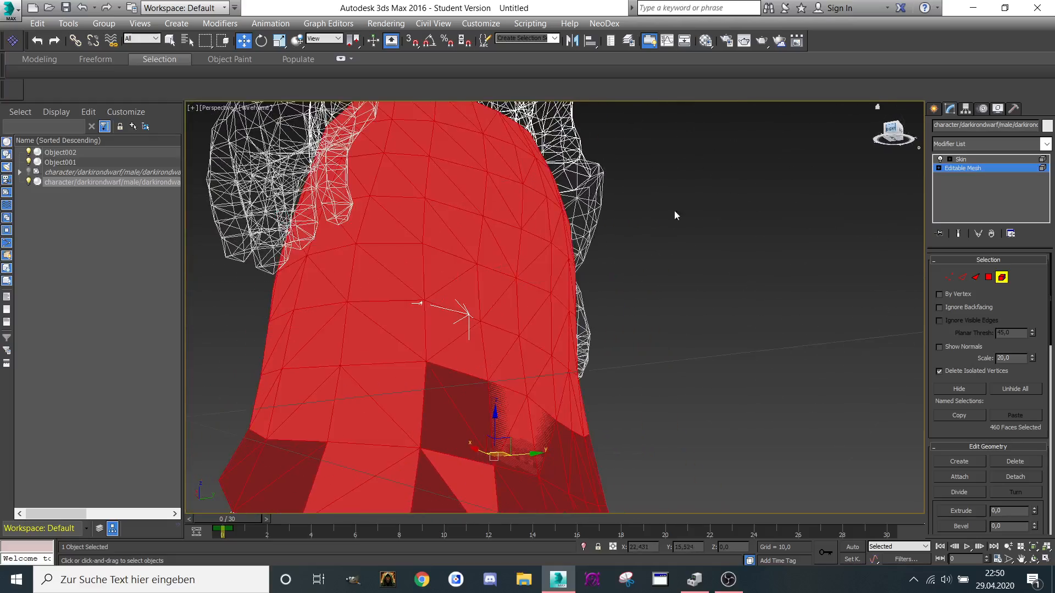
Step: Add the skirt's remaining surfaces to the selection and detach the whole skirt as a separate object
{"action": "left_click", "coordinate": [461, 306], "text": "ctrl"}
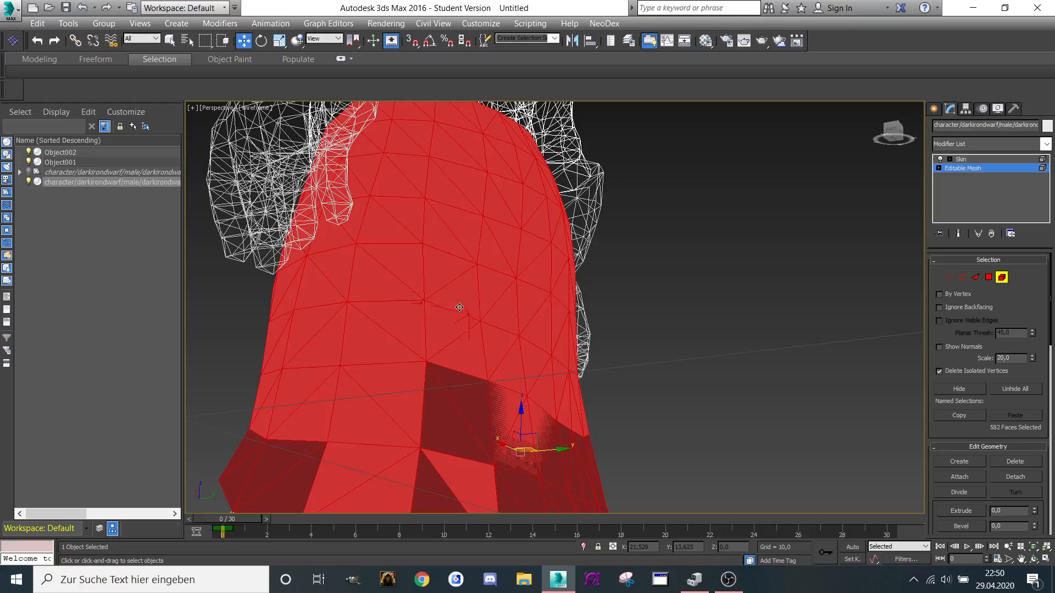
{"action": "left_click_drag", "start_coordinate": [893, 133], "coordinate": [829, 137]}
{"action": "left_click", "coordinate": [459, 416], "text": "ctrl"}
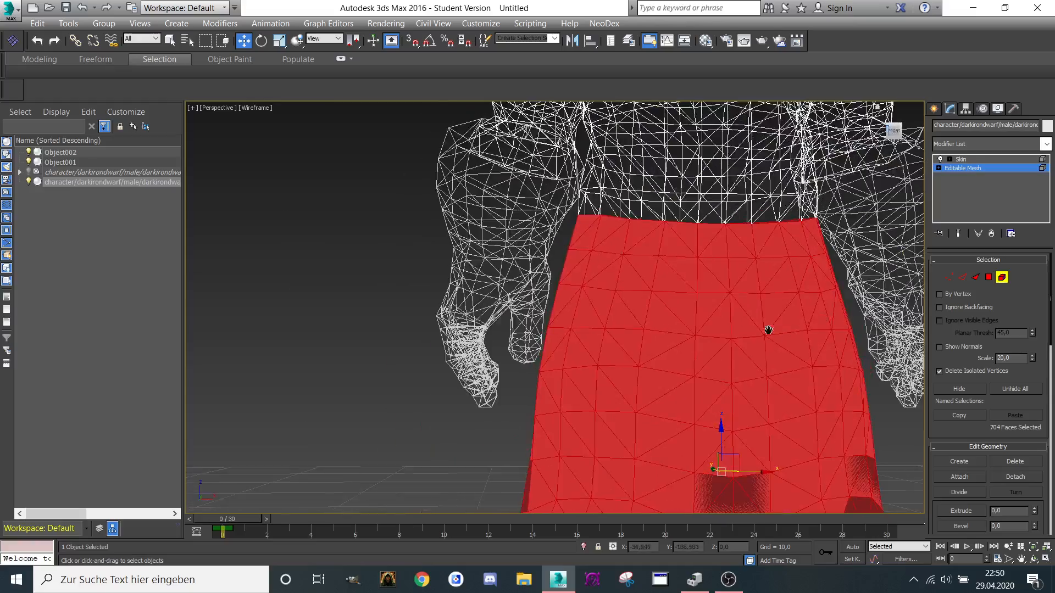
{"action": "middle_click_drag", "start_coordinate": [768, 331], "coordinate": [585, 209]}
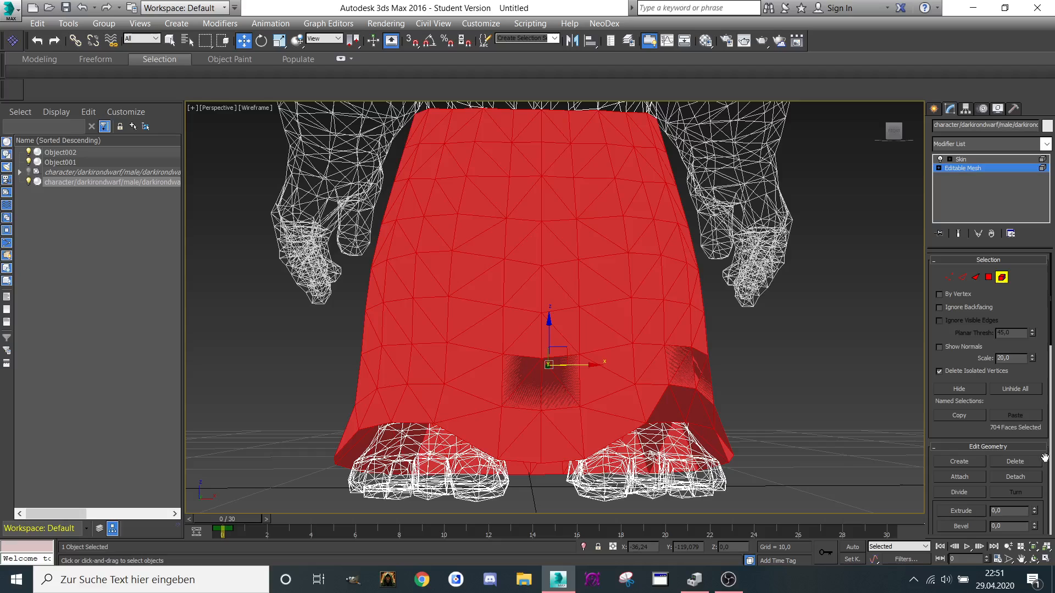
{"action": "left_click", "coordinate": [1025, 477]}
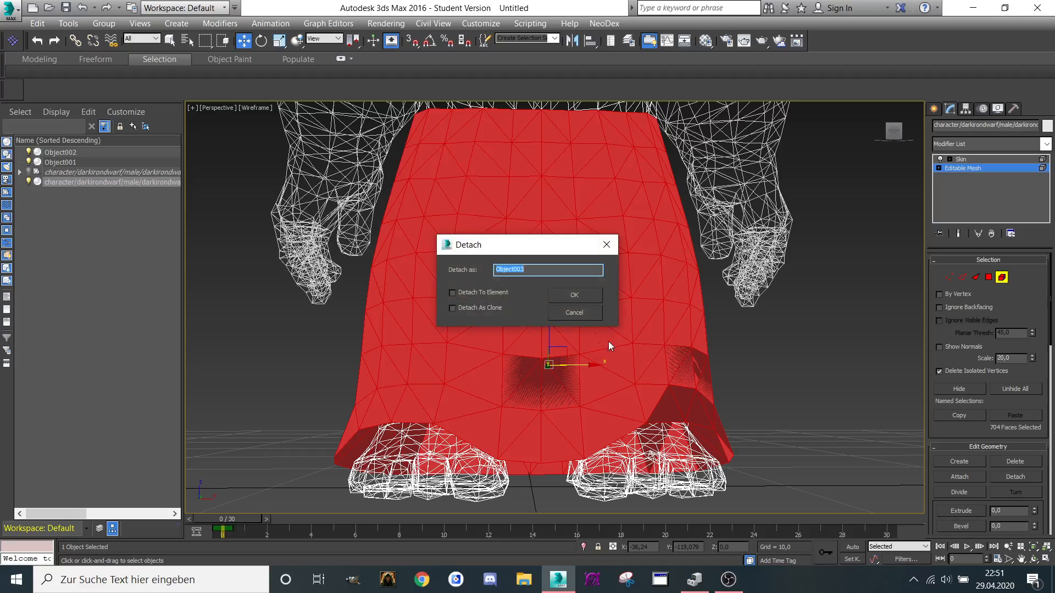
{"action": "left_click", "coordinate": [574, 295]}
Step: Hide the detached skirt and the two detached gloved hands
{"action": "left_click", "coordinate": [28, 153]}
{"action": "left_click", "coordinate": [30, 162]}
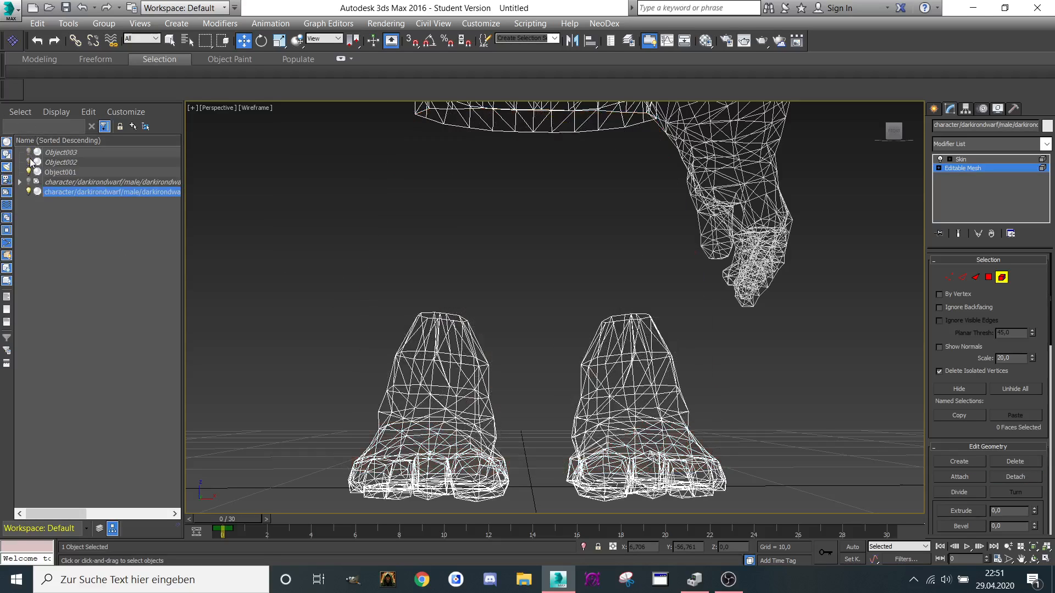
{"action": "left_click", "coordinate": [30, 172]}
Step: Detach each of the dwarf's feet from the mesh as its own separate object
{"action": "scroll", "coordinate": [332, 207], "scroll_direction": "down", "scroll_amount": 3}
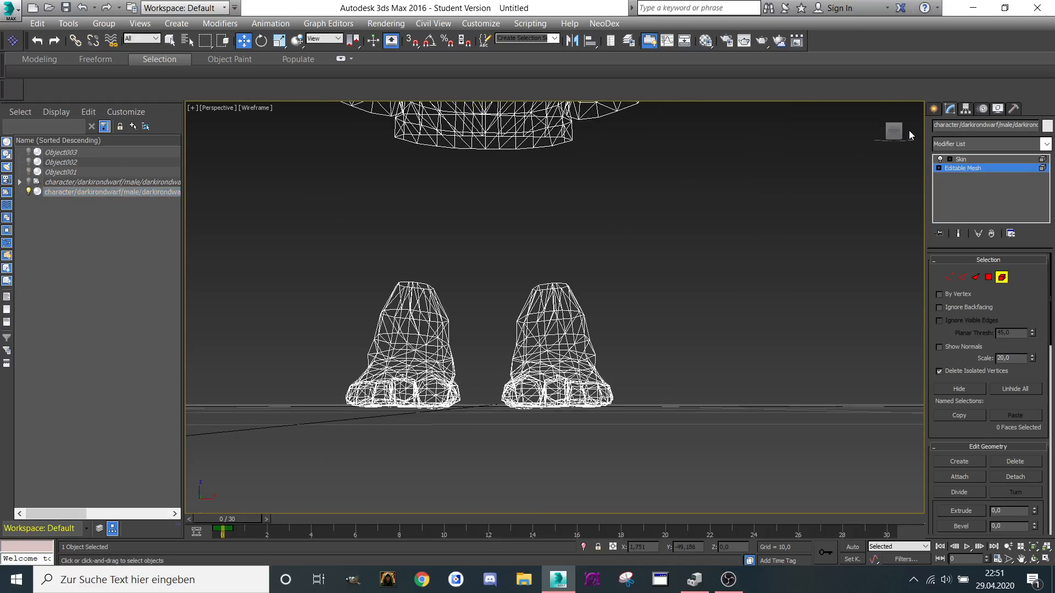
{"action": "left_click_drag", "start_coordinate": [894, 132], "coordinate": [540, 269]}
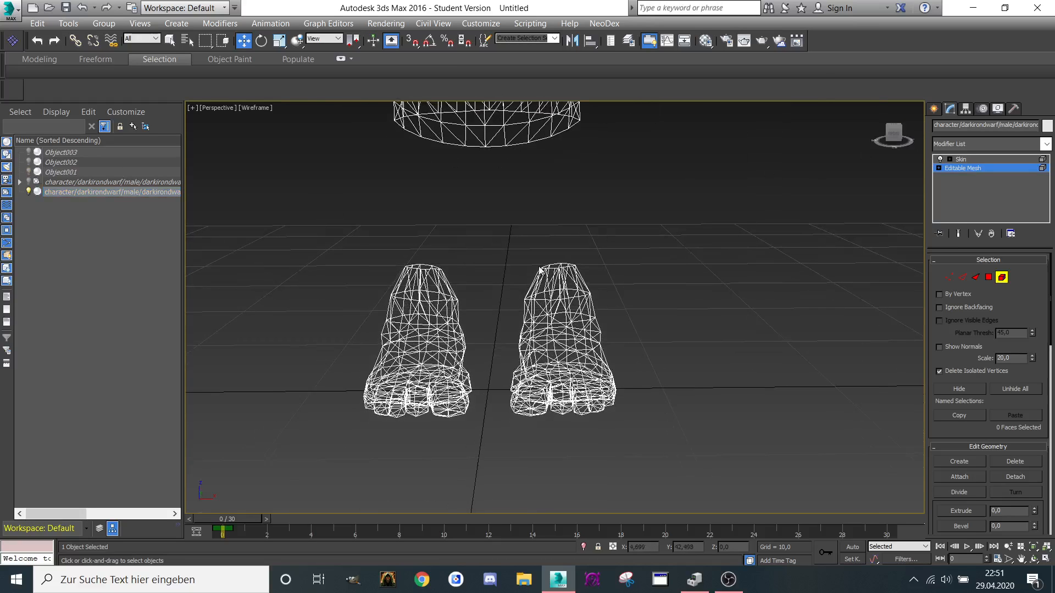
{"action": "left_click", "coordinate": [538, 309]}
{"action": "left_click", "coordinate": [1016, 477]}
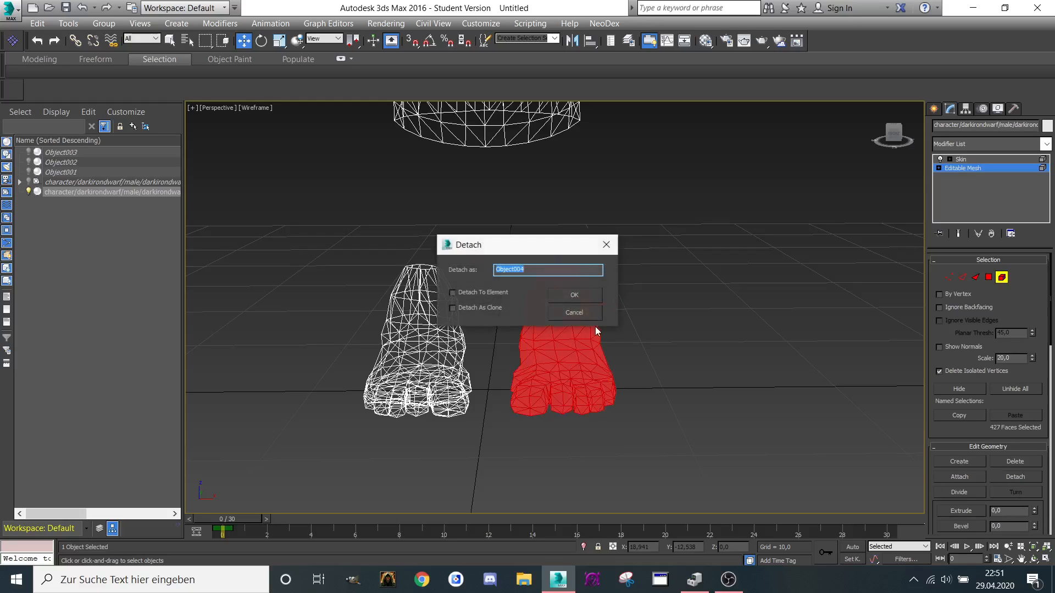
{"action": "left_click", "coordinate": [575, 293]}
{"action": "left_click_drag", "start_coordinate": [472, 441], "coordinate": [471, 437]}
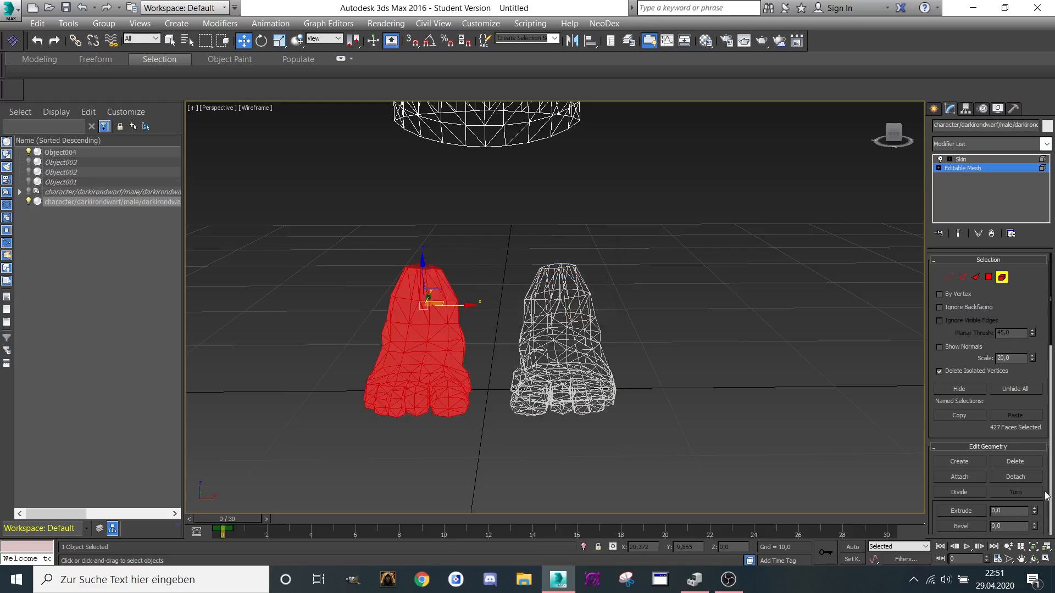
{"action": "left_click", "coordinate": [1016, 477]}
{"action": "left_click", "coordinate": [562, 298]}
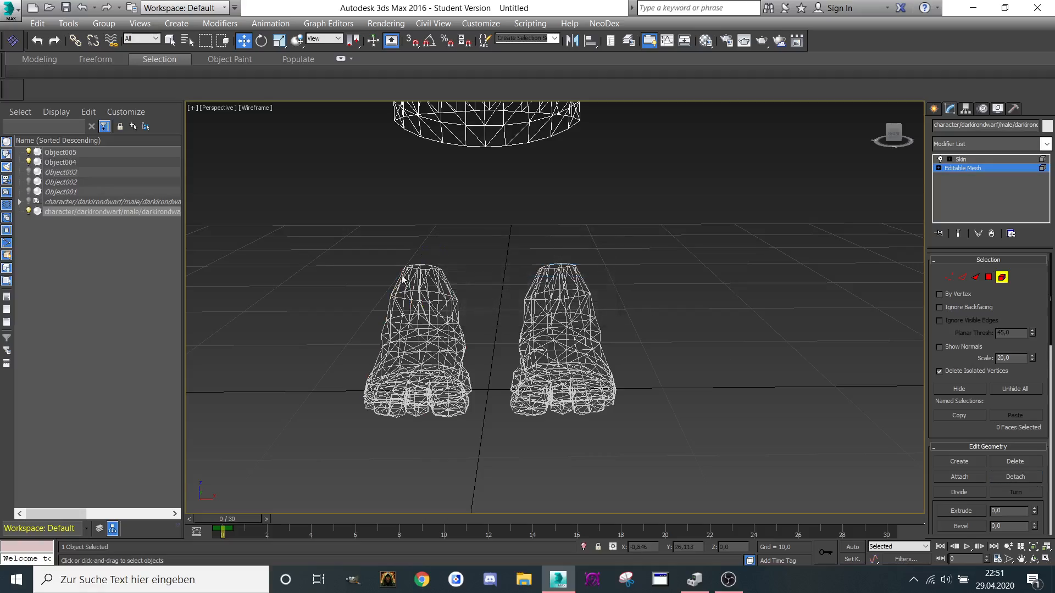
Step: Hide the two detached feet, leaving the dwarf's head and torso for editing
{"action": "middle_click_drag", "start_coordinate": [560, 324], "coordinate": [555, 378], "text": "alt"}
{"action": "middle_click_drag", "start_coordinate": [467, 202], "coordinate": [468, 251]}
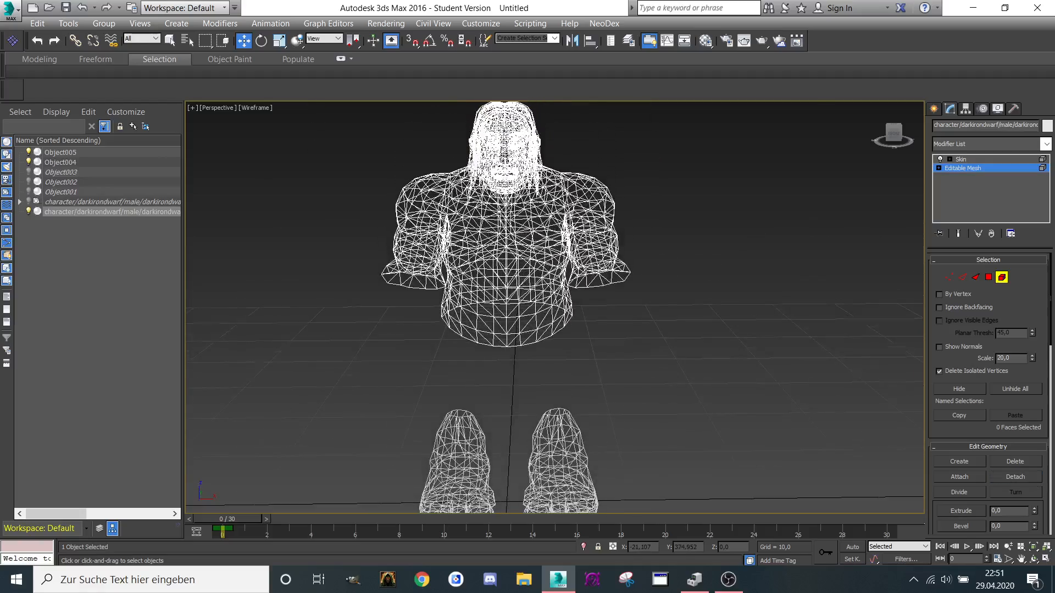
{"action": "scroll", "coordinate": [479, 166], "scroll_direction": "up", "scroll_amount": 4}
{"action": "middle_click_drag", "start_coordinate": [479, 166], "coordinate": [484, 225]}
{"action": "left_click_drag", "start_coordinate": [894, 131], "coordinate": [946, 136]}
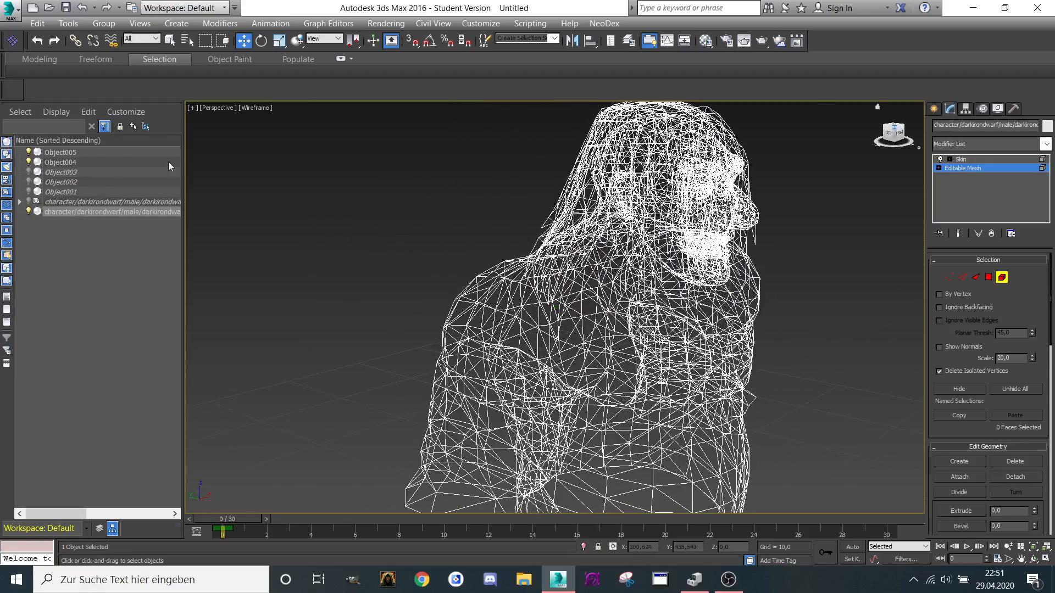
{"action": "left_click", "coordinate": [28, 153]}
{"action": "left_click", "coordinate": [28, 161]}
Step: Select the hair pieces on the crown and right side of the dwarf's head and activate the Select tool
{"action": "middle_click_drag", "start_coordinate": [490, 194], "coordinate": [424, 237]}
{"action": "scroll", "coordinate": [602, 176], "scroll_direction": "up", "scroll_amount": 4}
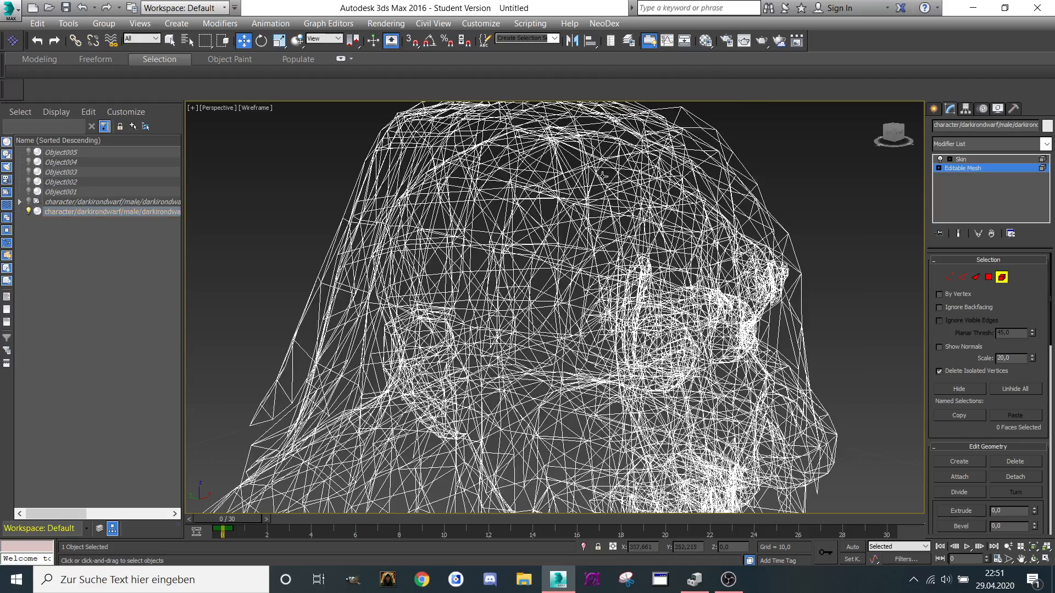
{"action": "left_click", "coordinate": [601, 176]}
{"action": "scroll", "coordinate": [601, 176], "scroll_direction": "down", "scroll_amount": 4}
{"action": "left_click", "coordinate": [573, 171], "text": "ctrl"}
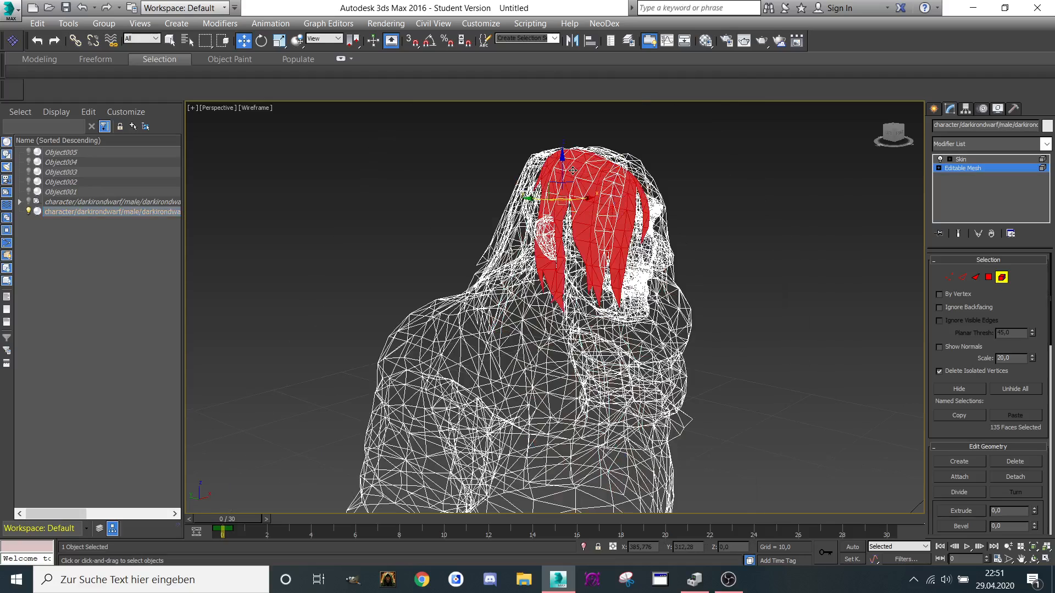
{"action": "left_click", "coordinate": [614, 173], "text": "ctrl"}
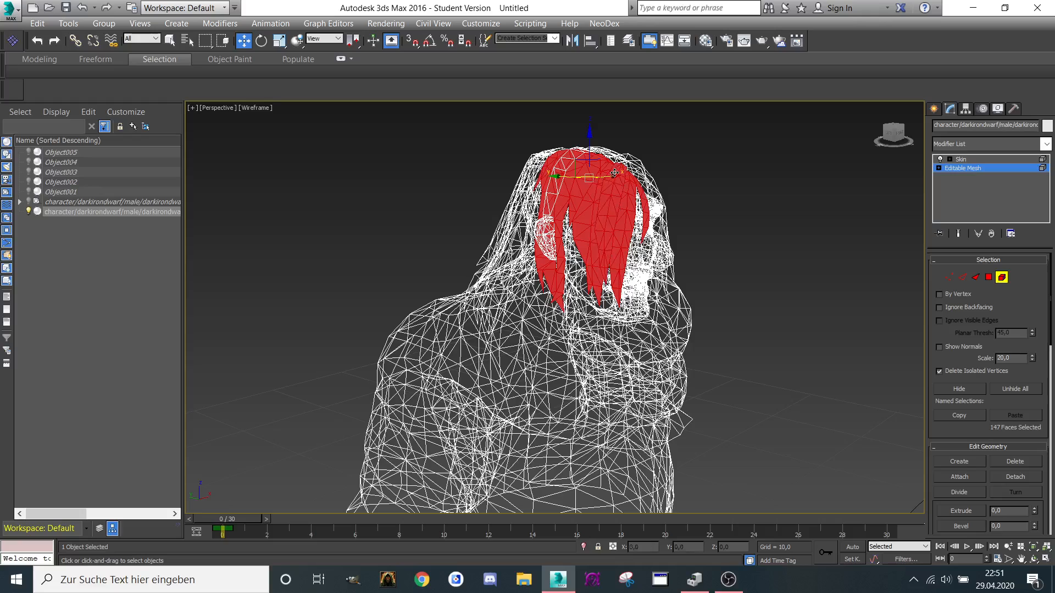
{"action": "left_click", "coordinate": [565, 166], "text": "ctrl"}
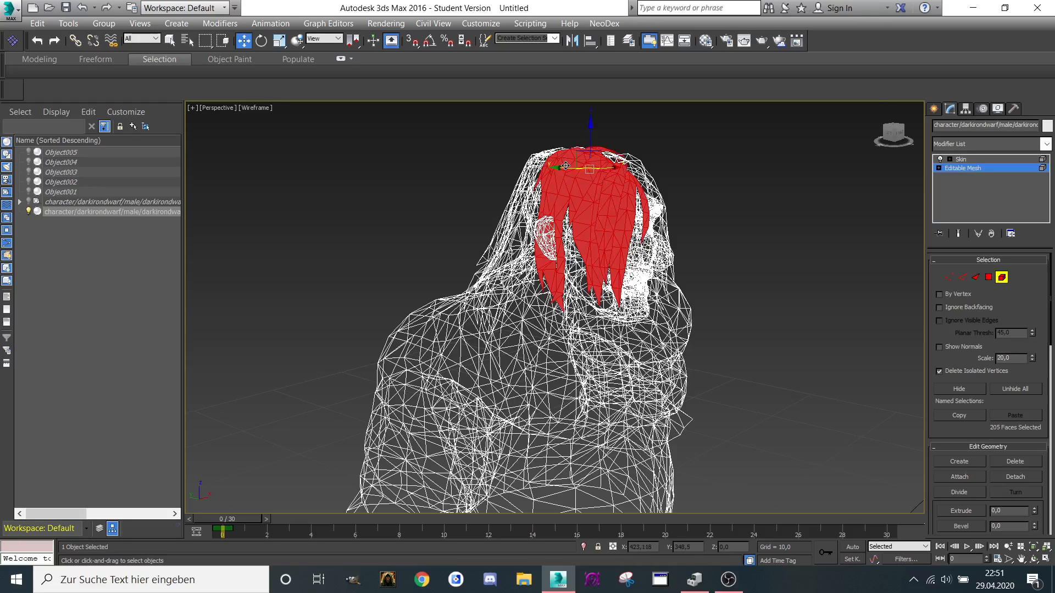
{"action": "right_click", "coordinate": [821, 133]}
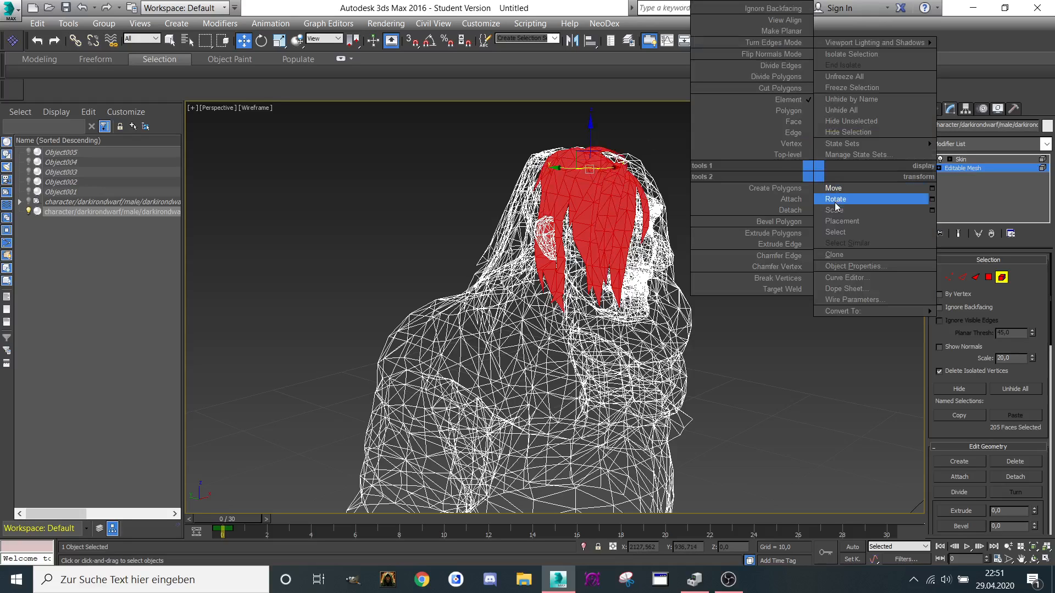
{"action": "left_click", "coordinate": [835, 232]}
Step: Add the hair pieces covering the back of the dwarf's head to the selection
{"action": "left_click_drag", "start_coordinate": [893, 131], "coordinate": [912, 135]}
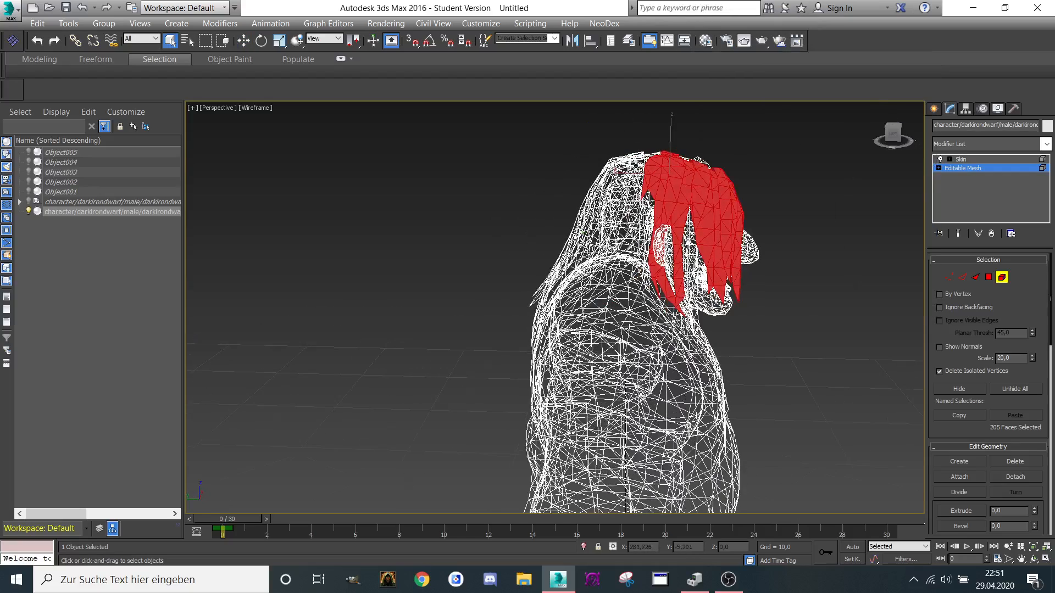
{"action": "left_click", "coordinate": [637, 165], "text": "ctrl"}
{"action": "left_click", "coordinate": [648, 155], "text": "ctrl"}
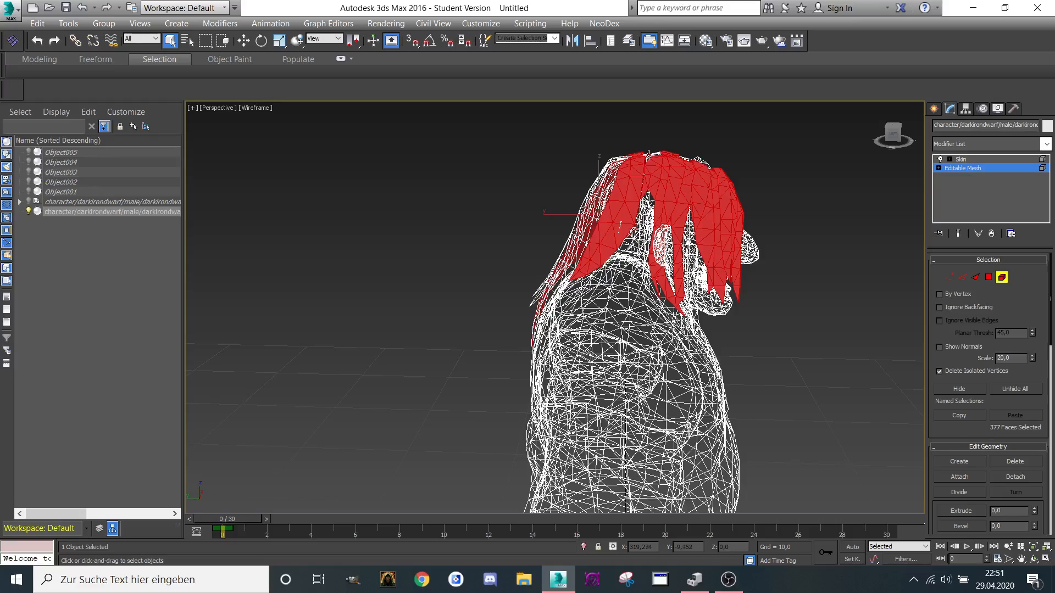
{"action": "left_click_drag", "start_coordinate": [901, 132], "coordinate": [864, 137]}
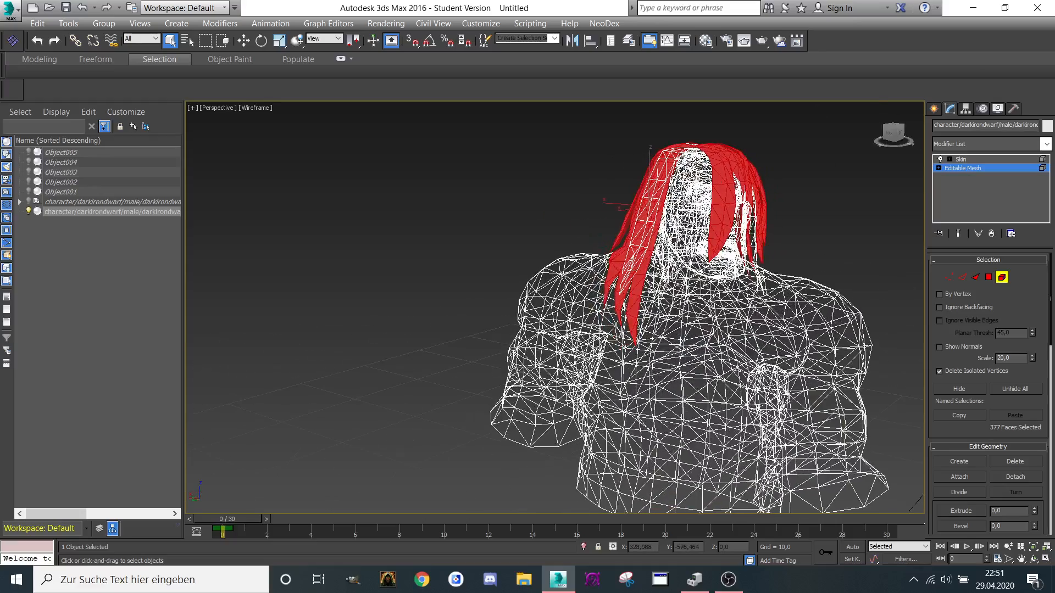
{"action": "left_click", "coordinate": [681, 158], "text": "ctrl"}
{"action": "scroll", "coordinate": [681, 158], "scroll_direction": "up", "scroll_amount": 3}
{"action": "left_click", "coordinate": [739, 159], "text": "ctrl"}
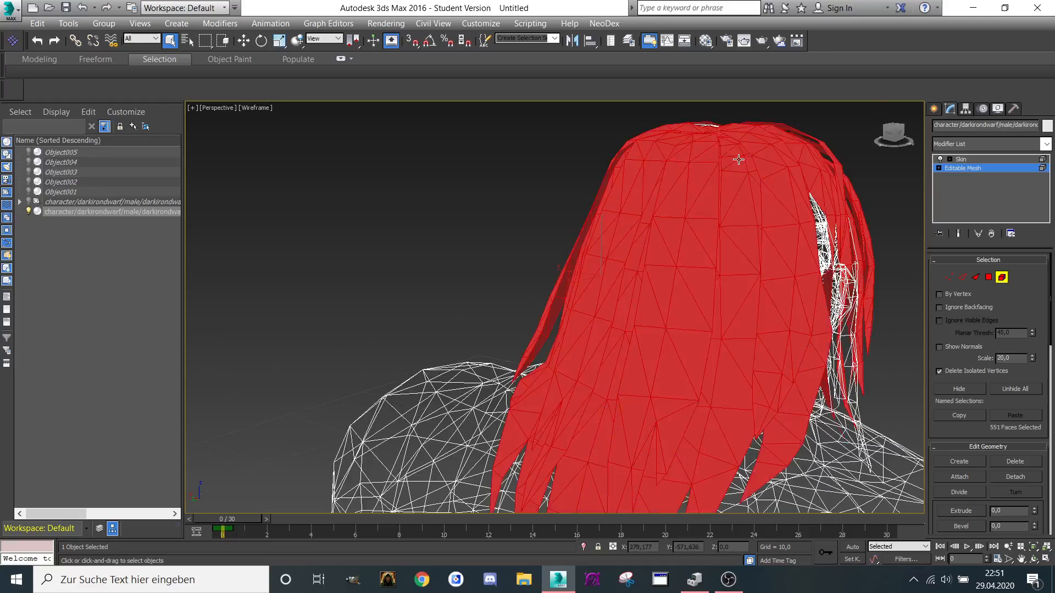
Step: Extend the hair selection with the unselected strands at the front of the head and over the forehead
{"action": "left_click_drag", "start_coordinate": [901, 133], "coordinate": [450, 332]}
{"action": "left_click", "coordinate": [777, 230], "text": "ctrl"}
{"action": "left_click", "coordinate": [754, 281], "text": "ctrl"}
{"action": "middle_click_drag", "start_coordinate": [450, 332], "coordinate": [407, 352], "text": "alt"}
{"action": "left_click", "coordinate": [481, 239], "text": "ctrl"}
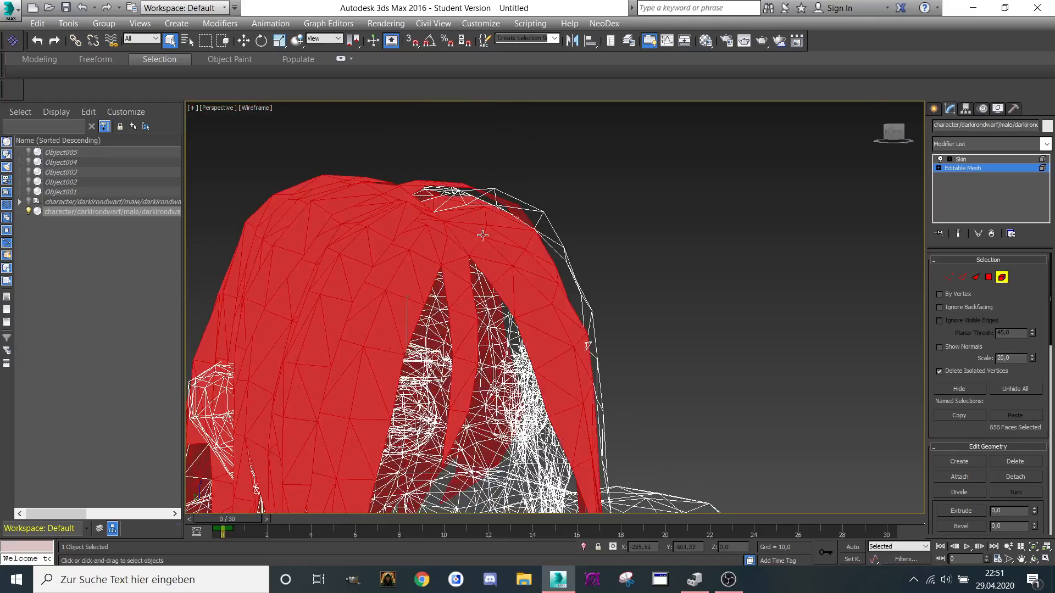
{"action": "left_click", "coordinate": [588, 346], "text": "ctrl"}
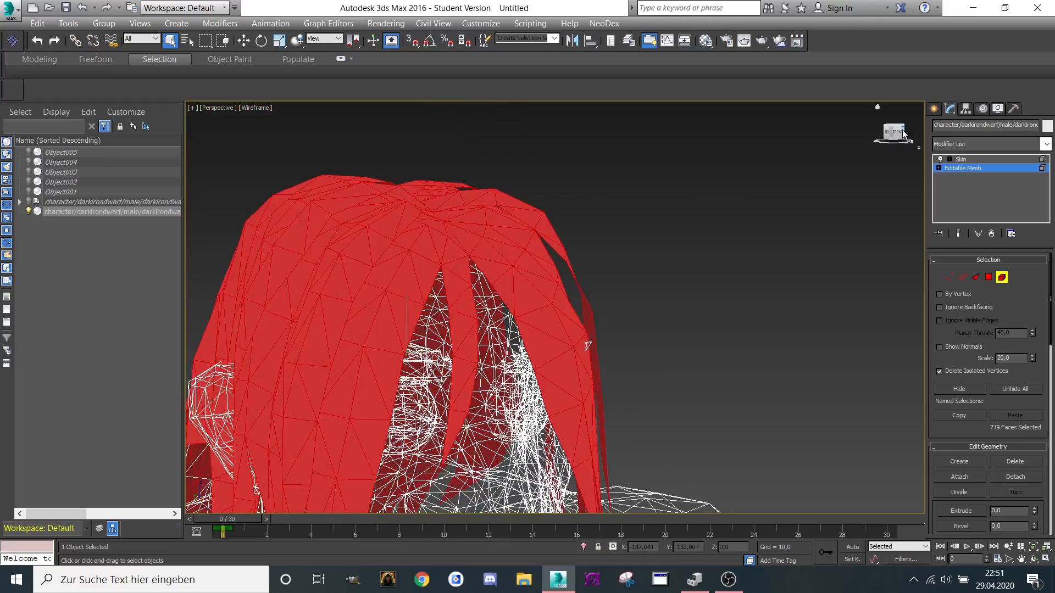
Step: Add the remaining hair strands around and behind the dwarf's left ear to the selection
{"action": "middle_click_drag", "start_coordinate": [511, 179], "coordinate": [569, 192]}
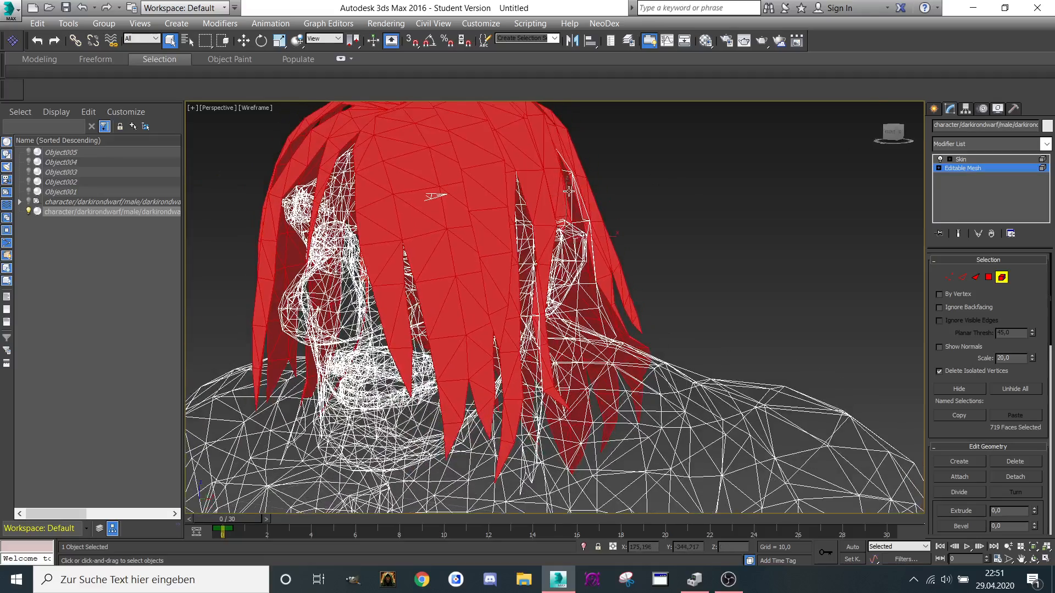
{"action": "left_click", "coordinate": [572, 191], "text": "ctrl"}
{"action": "left_click", "coordinate": [518, 199], "text": "ctrl"}
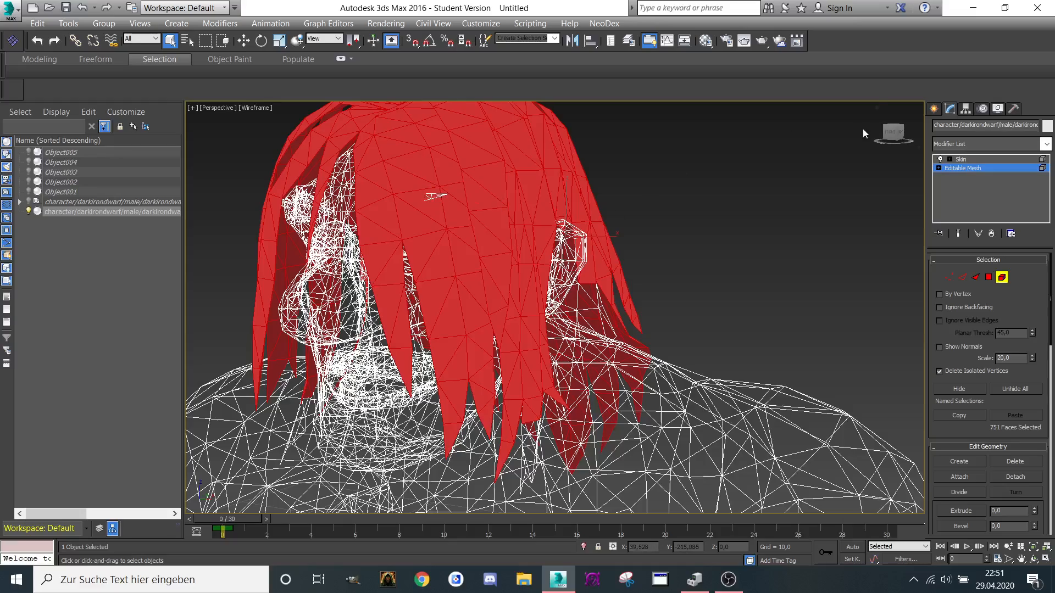
{"action": "left_click_drag", "start_coordinate": [891, 133], "coordinate": [945, 134]}
{"action": "left_click", "coordinate": [574, 301], "text": "ctrl"}
{"action": "left_click", "coordinate": [576, 306], "text": "ctrl"}
{"action": "left_click", "coordinate": [571, 314], "text": "ctrl"}
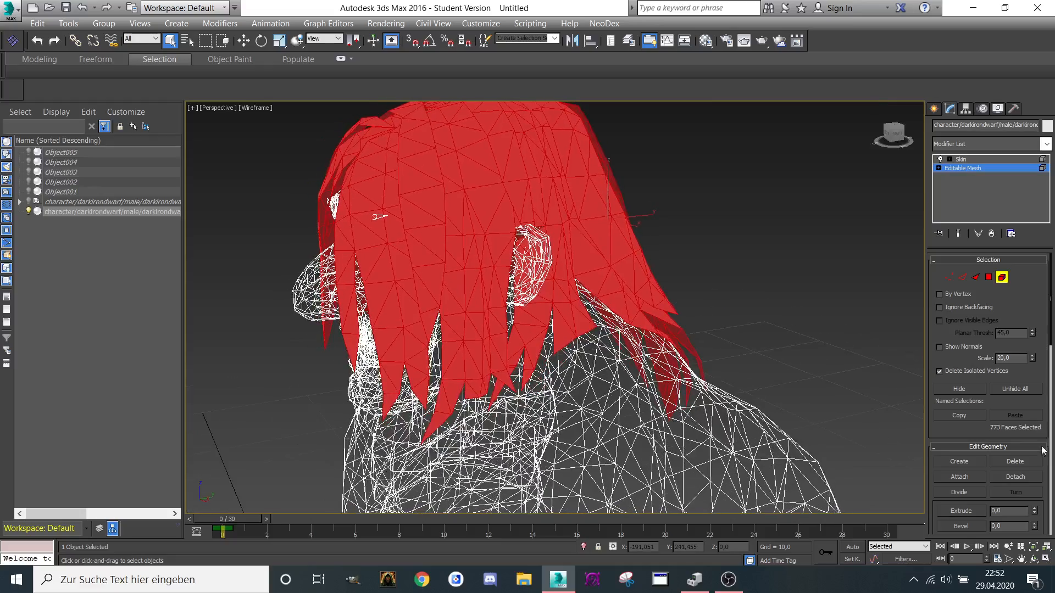
Step: Detach the selected hair as a separate object and hide it
{"action": "left_click", "coordinate": [1016, 477]}
{"action": "left_click", "coordinate": [573, 295]}
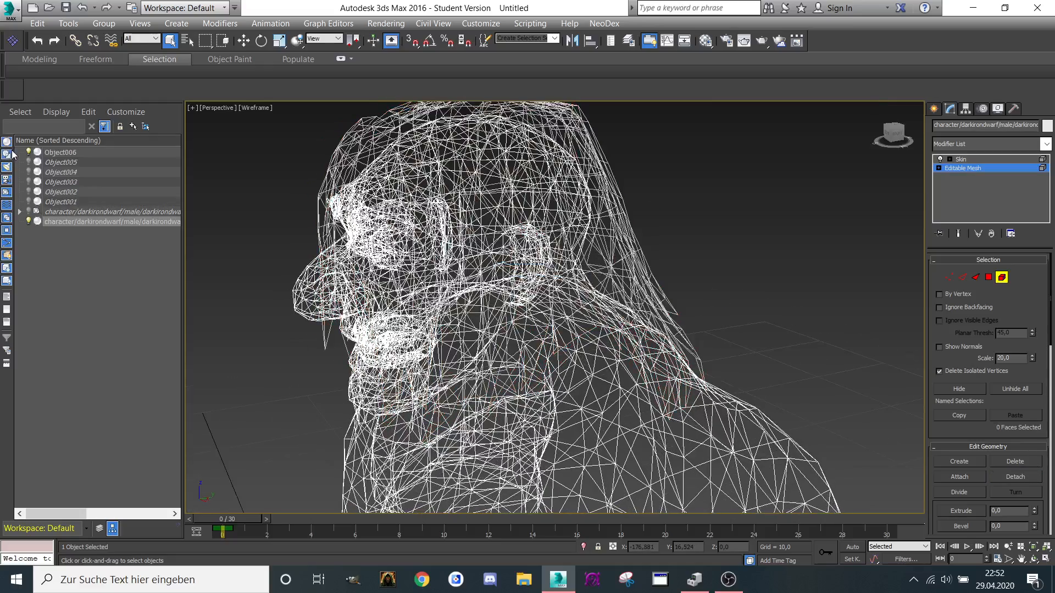
{"action": "left_click", "coordinate": [28, 152]}
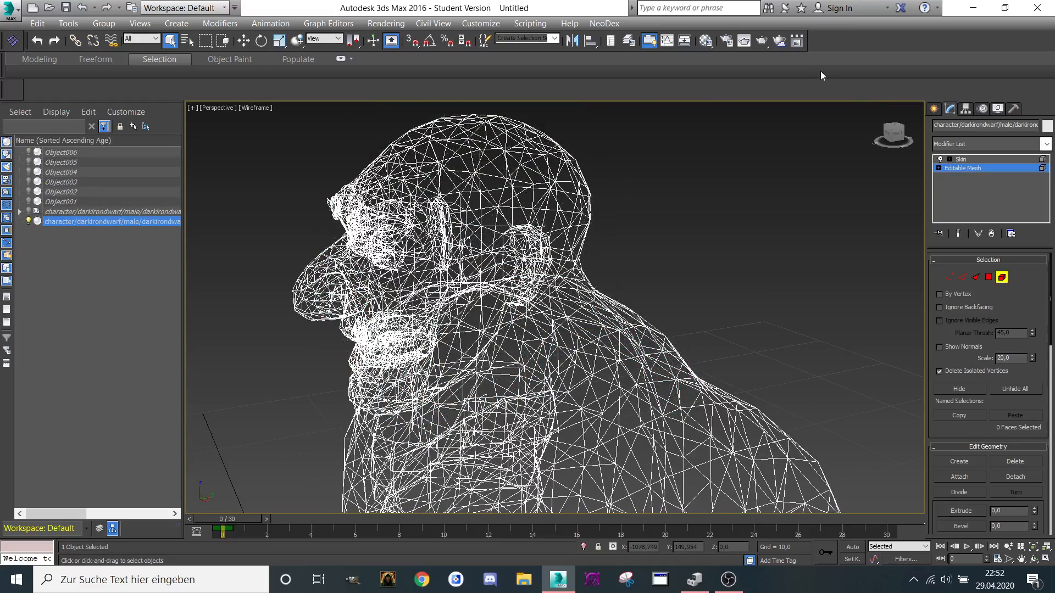
Step: Switch the perspective viewport from wireframe to Consistent Colors shading
{"action": "mouse_move", "coordinate": [721, 302]}
{"action": "middle_mouse_down", "text": "alt"}
{"action": "mouse_move", "coordinate": [673, 307]}
{"action": "mouse_move", "coordinate": [745, 305]}
{"action": "mouse_move", "coordinate": [780, 154]}
{"action": "mouse_move", "coordinate": [608, 205]}
{"action": "mouse_move", "coordinate": [346, 129]}
{"action": "mouse_move", "coordinate": [439, 135]}
{"action": "middle_mouse_up", "text": "alt"}
{"action": "left_click", "coordinate": [247, 110]}
{"action": "left_click", "coordinate": [305, 146]}
Step: Select the red tassel hanging beside the neck below the dwarf's right ear
{"action": "left_click", "coordinate": [515, 339]}
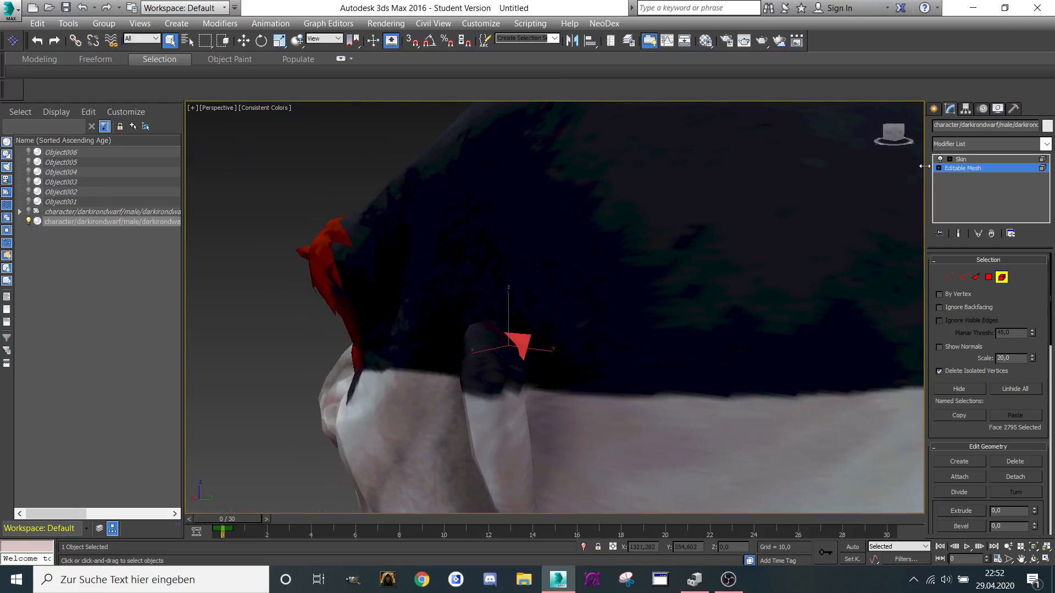
{"action": "left_click_drag", "start_coordinate": [895, 135], "coordinate": [910, 135]}
{"action": "middle_click_drag", "start_coordinate": [857, 186], "coordinate": [582, 233]}
{"action": "scroll", "coordinate": [592, 218], "scroll_direction": "down", "scroll_amount": 5}
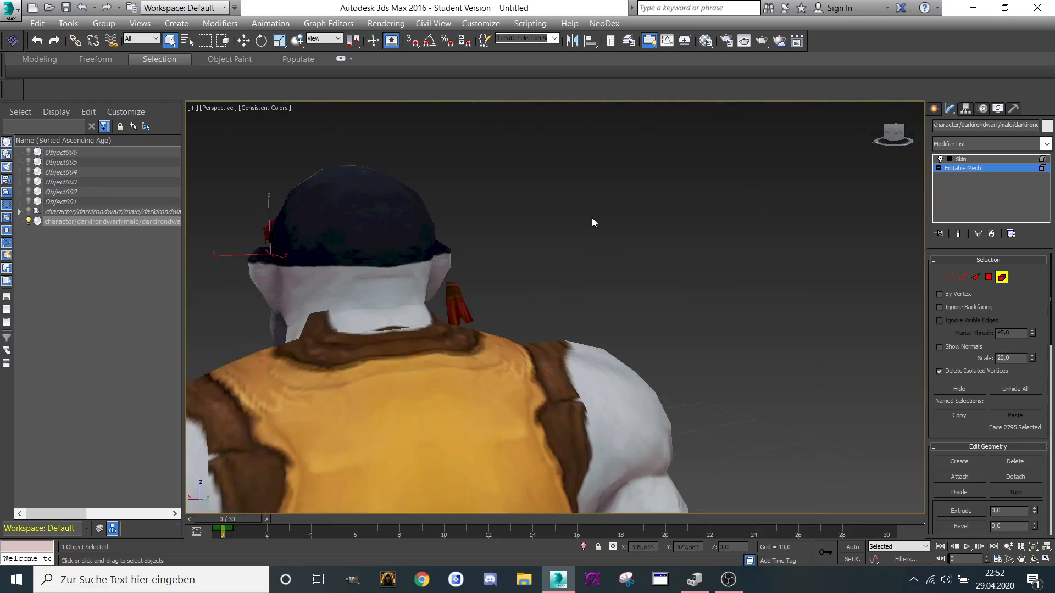
{"action": "scroll", "coordinate": [683, 195], "scroll_direction": "down", "scroll_amount": 1}
{"action": "left_click_drag", "start_coordinate": [902, 133], "coordinate": [890, 134]}
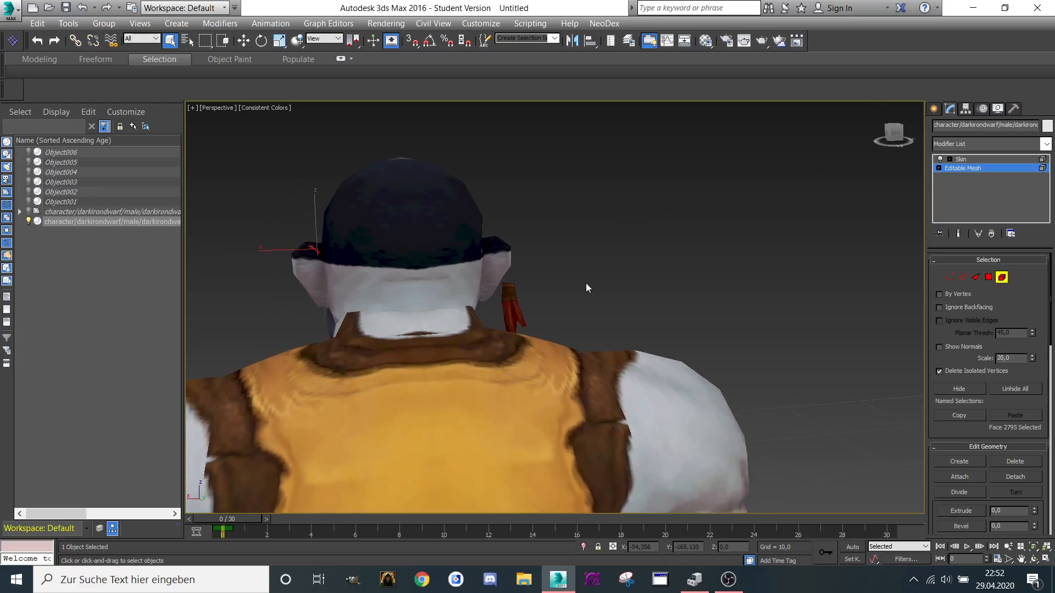
{"action": "scroll", "coordinate": [586, 282], "scroll_direction": "up", "scroll_amount": 5}
{"action": "middle_click_drag", "start_coordinate": [577, 291], "coordinate": [510, 265]}
{"action": "left_click_drag", "start_coordinate": [401, 345], "coordinate": [400, 345]}
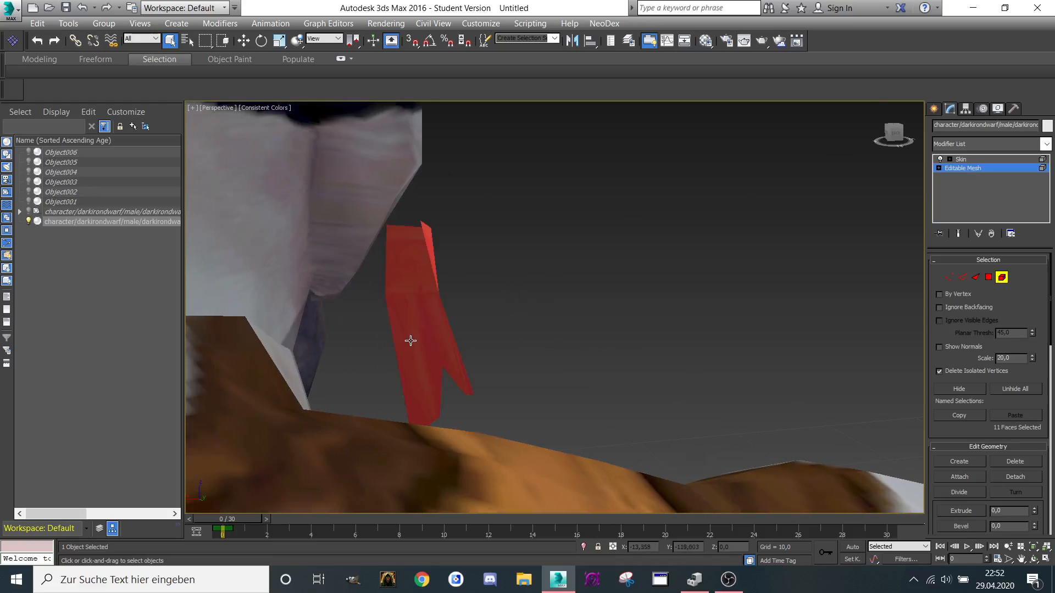
Step: Add the two small red tassels at both sides of the vest's neckline on the chest to the selection
{"action": "scroll", "coordinate": [416, 337], "scroll_direction": "down", "scroll_amount": 6}
{"action": "left_click_drag", "start_coordinate": [891, 136], "coordinate": [910, 135]}
{"action": "middle_click_drag", "start_coordinate": [418, 339], "coordinate": [565, 283], "text": "alt"}
{"action": "scroll", "coordinate": [565, 282], "scroll_direction": "up", "scroll_amount": 5}
{"action": "scroll", "coordinate": [511, 312], "scroll_direction": "up", "scroll_amount": 5}
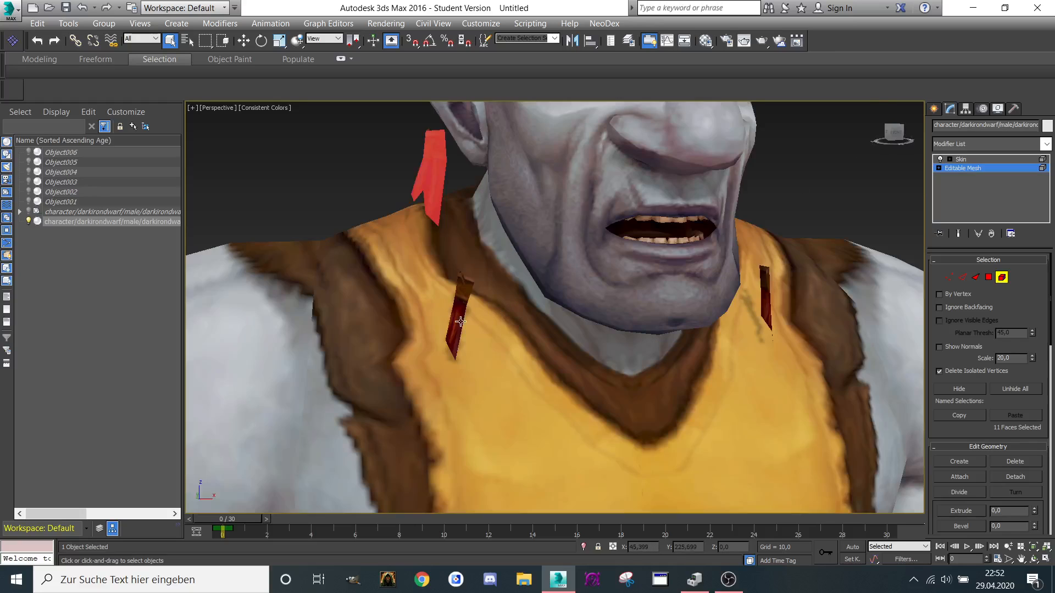
{"action": "left_click", "coordinate": [458, 299], "text": "ctrl"}
{"action": "left_click", "coordinate": [453, 312], "text": "ctrl"}
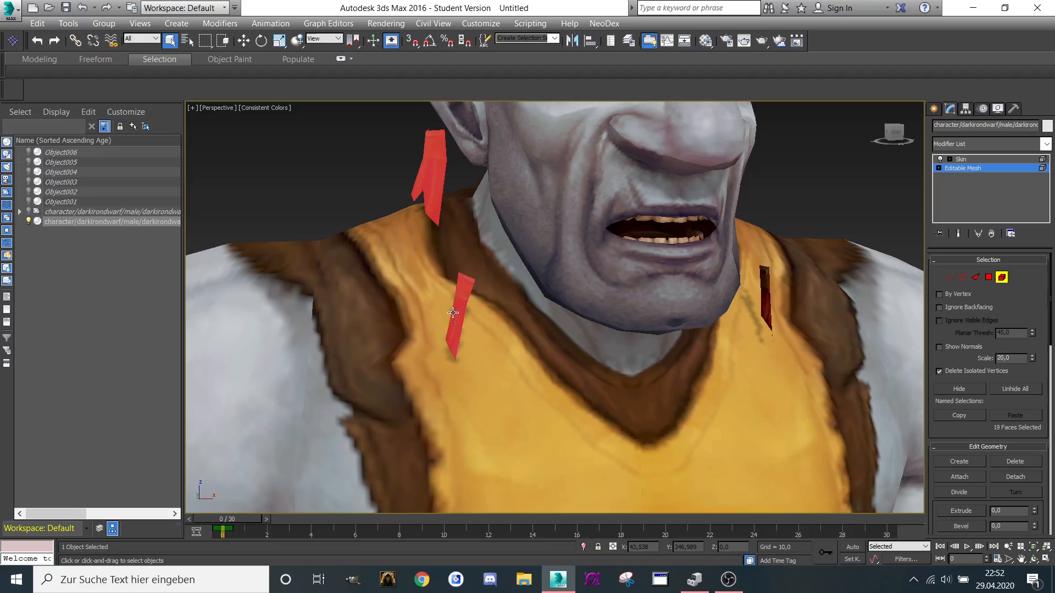
{"action": "left_click", "coordinate": [768, 281], "text": "ctrl"}
{"action": "left_click", "coordinate": [768, 303], "text": "ctrl"}
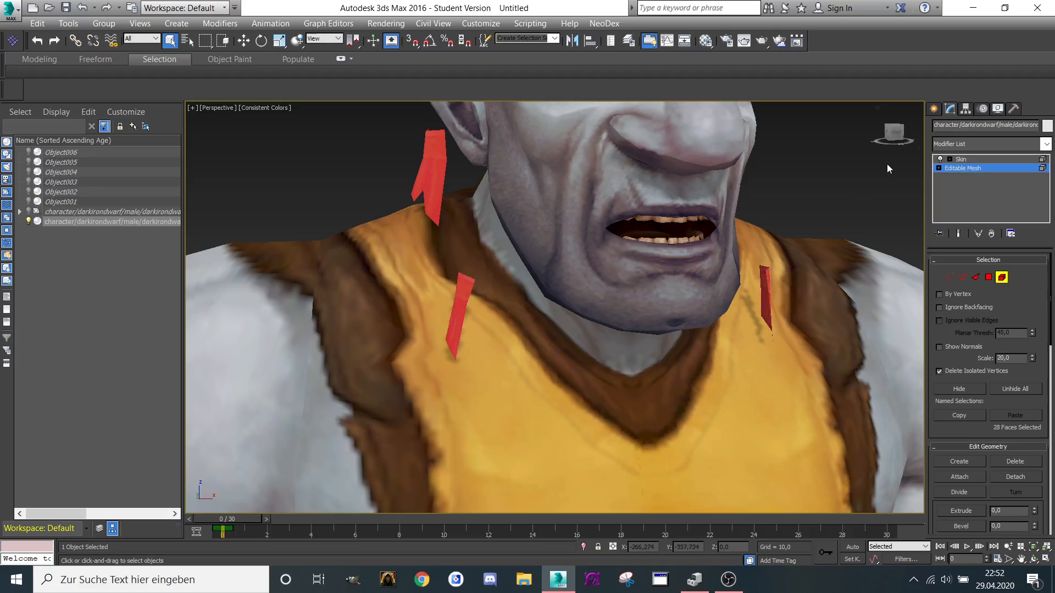
Step: Detach the selected red tassels as a separate object
{"action": "left_click_drag", "start_coordinate": [894, 134], "coordinate": [1051, 151]}
{"action": "scroll", "coordinate": [486, 236], "scroll_direction": "down", "scroll_amount": 5}
{"action": "middle_click_drag", "start_coordinate": [486, 238], "coordinate": [497, 270]}
{"action": "scroll", "coordinate": [500, 269], "scroll_direction": "up", "scroll_amount": 5}
{"action": "scroll", "coordinate": [619, 244], "scroll_direction": "down", "scroll_amount": 5}
{"action": "left_click", "coordinate": [1034, 478]}
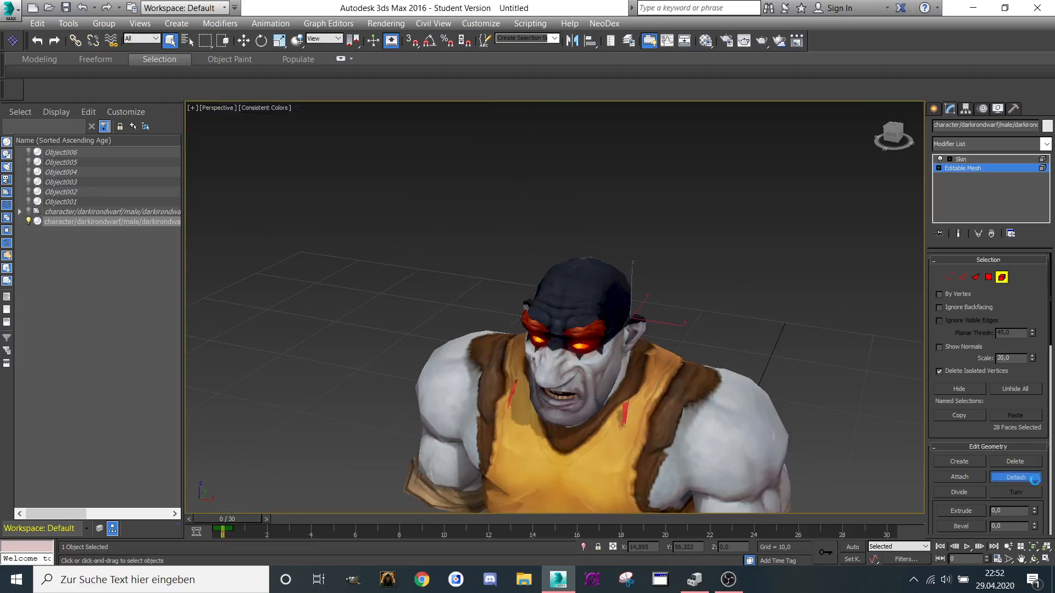
{"action": "left_click", "coordinate": [570, 287]}
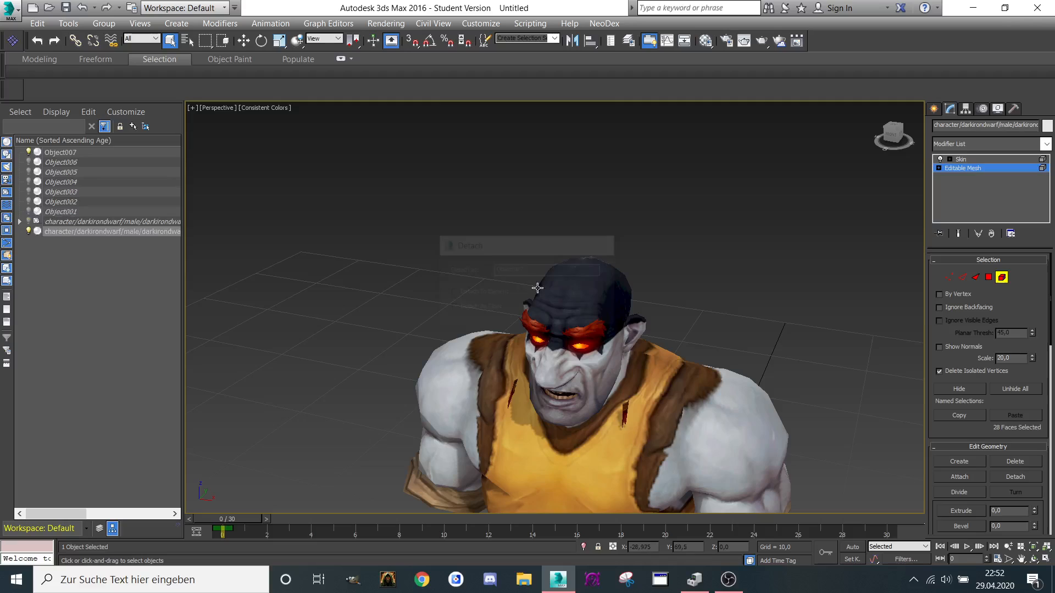
Step: Unhide the detached hair, Object006, and attach it to the tassel object, Object007
{"action": "left_click", "coordinate": [29, 163]}
{"action": "left_click", "coordinate": [48, 153]}
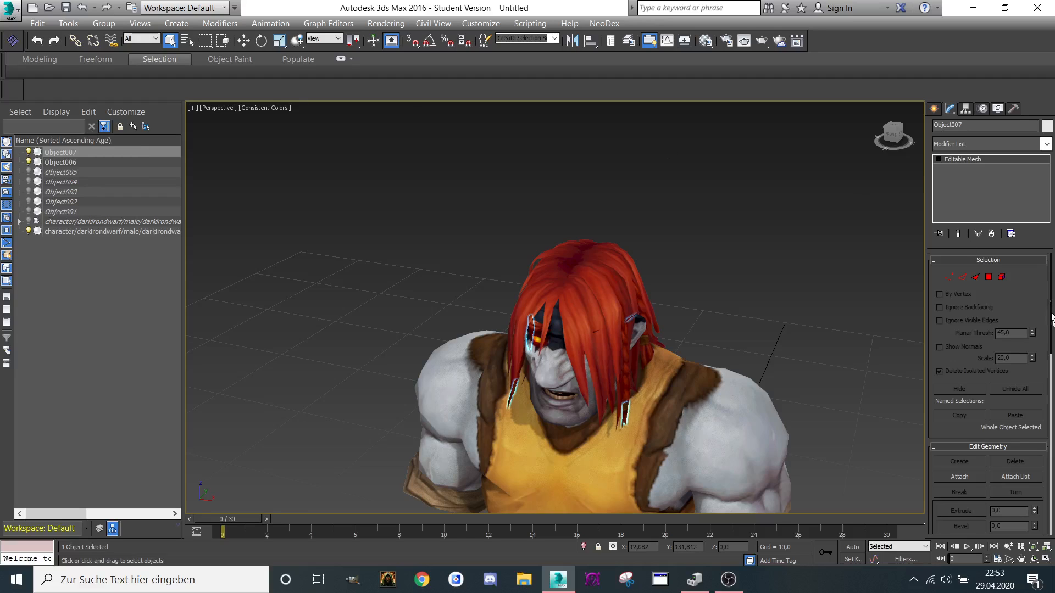
{"action": "scroll", "coordinate": [1037, 299], "scroll_direction": "down", "scroll_amount": 1}
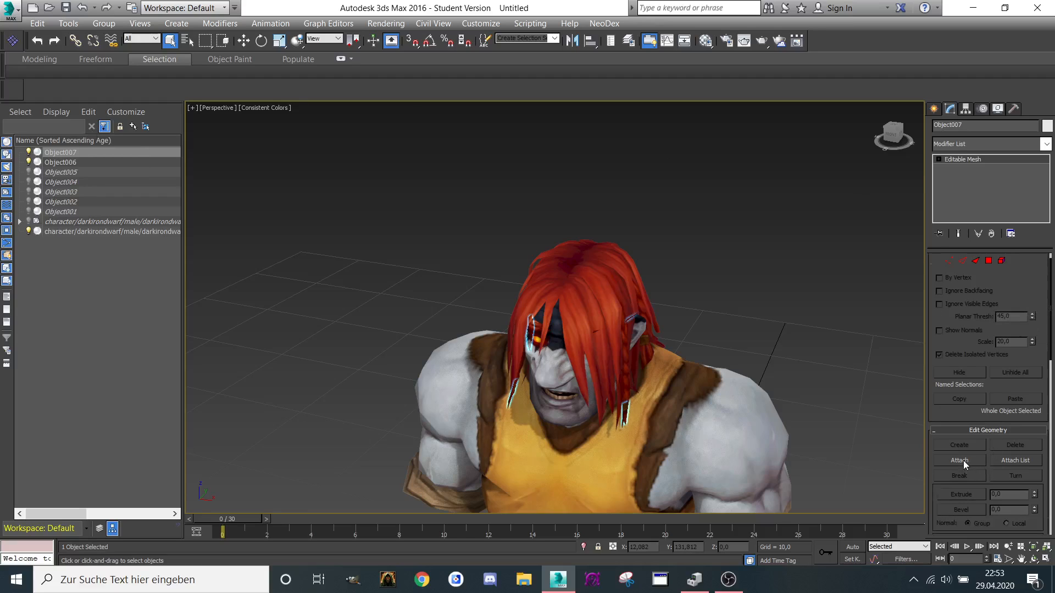
{"action": "middle_click_drag", "start_coordinate": [391, 295], "coordinate": [367, 230]}
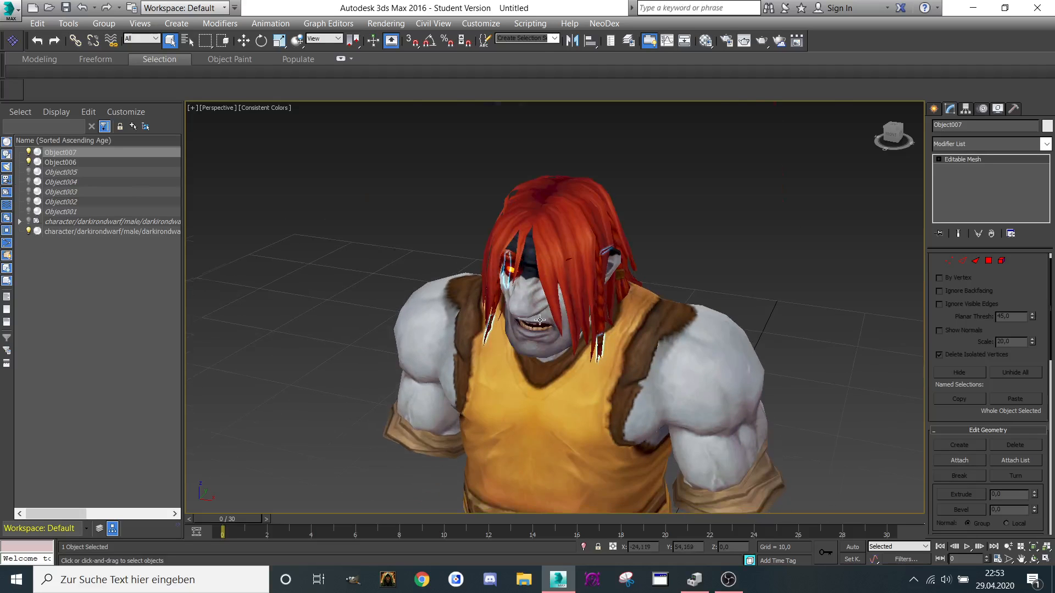
{"action": "scroll", "coordinate": [366, 230], "scroll_direction": "up", "scroll_amount": 5}
{"action": "left_click", "coordinate": [891, 134]}
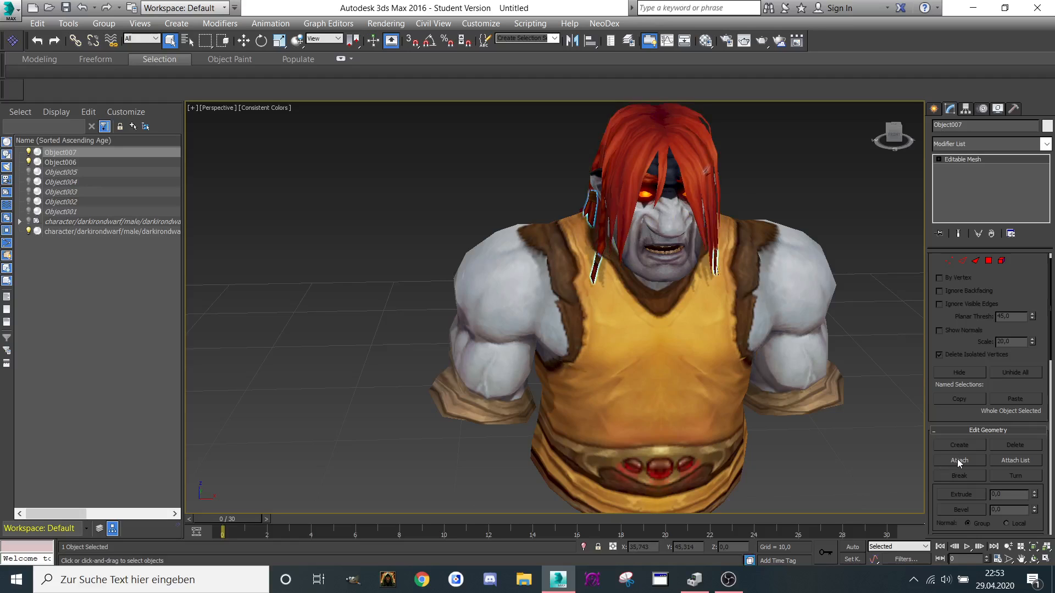
{"action": "left_click", "coordinate": [959, 462]}
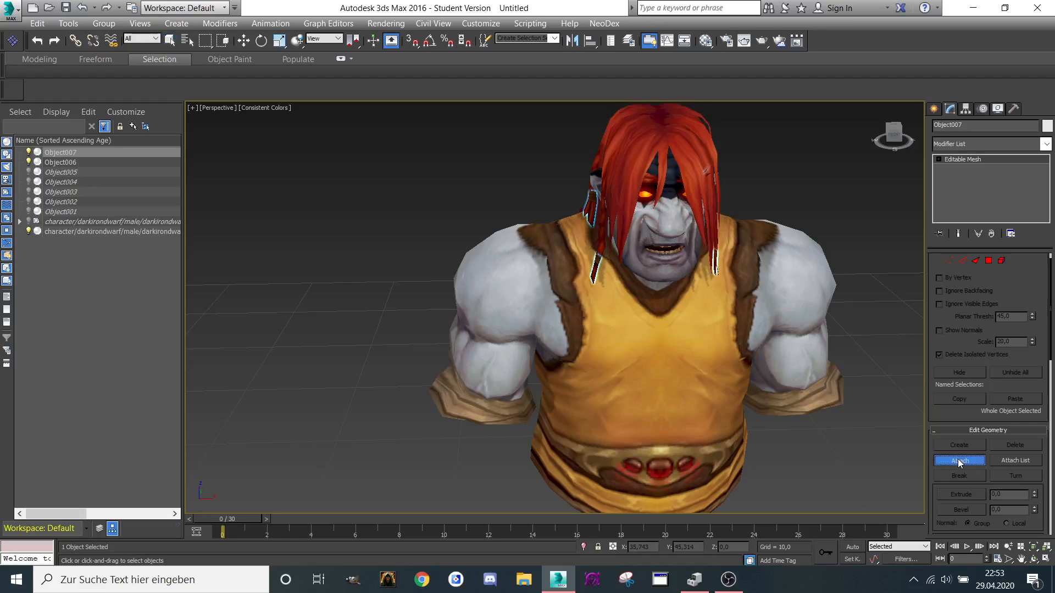
{"action": "left_click", "coordinate": [70, 163]}
{"action": "middle_click_drag", "start_coordinate": [288, 160], "coordinate": [257, 184]}
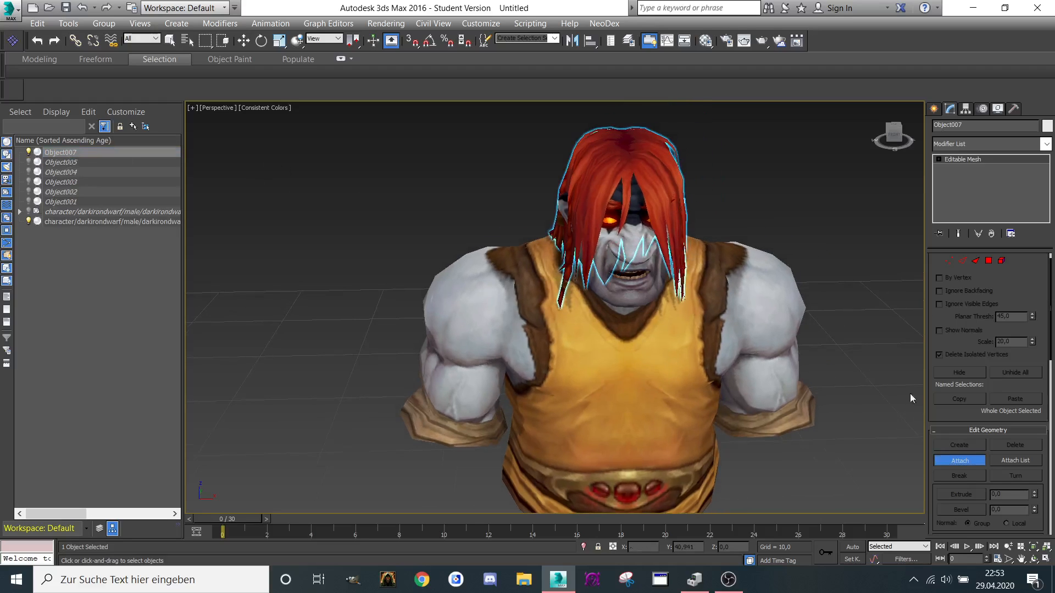
Step: Leave attach mode and hide the combined hair and tassel object
{"action": "middle_click_drag", "start_coordinate": [791, 159], "coordinate": [796, 202]}
{"action": "left_click_drag", "start_coordinate": [888, 135], "coordinate": [822, 147]}
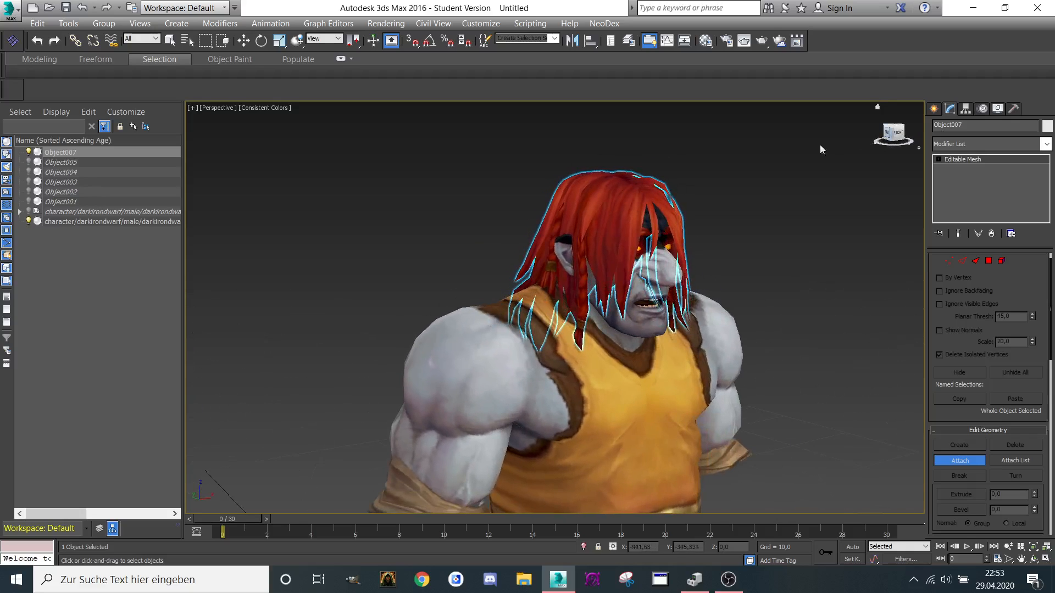
{"action": "left_click", "coordinate": [36, 151]}
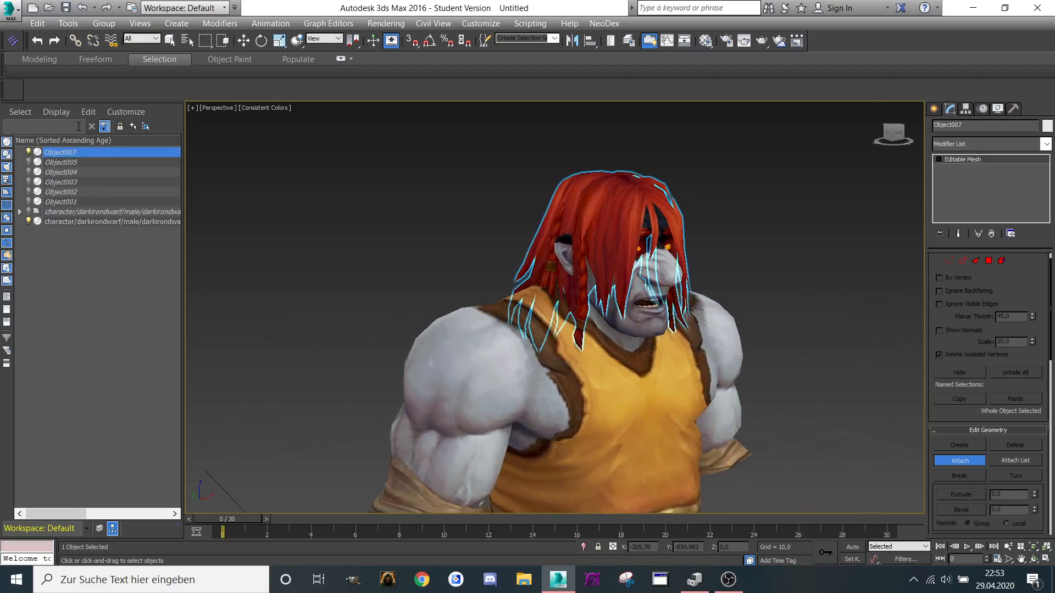
{"action": "left_click", "coordinate": [967, 464]}
{"action": "left_click", "coordinate": [29, 152]}
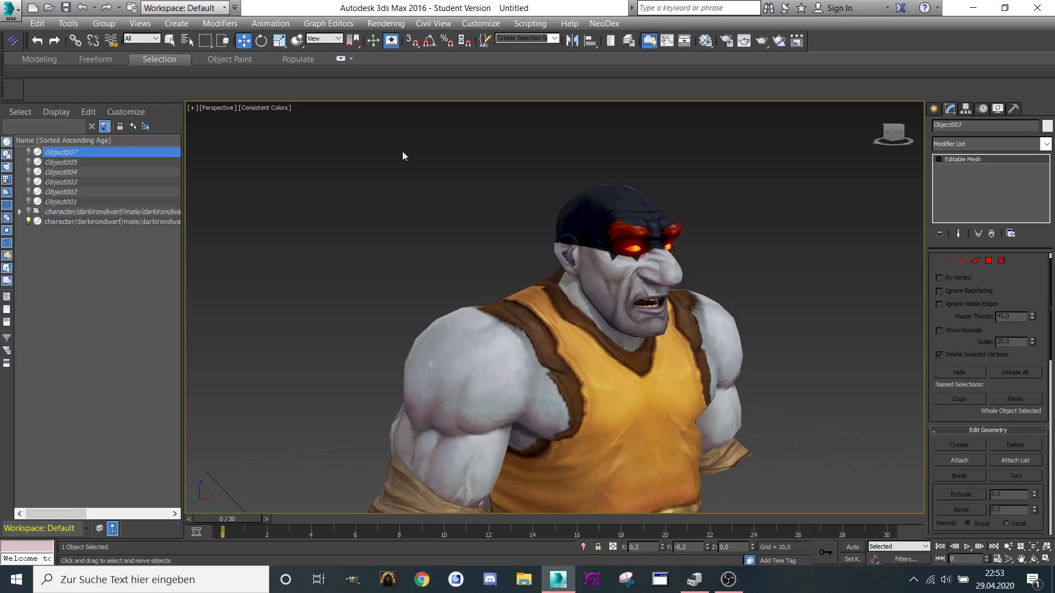
Step: Select the dwarf's remaining body and activate element selection in its Editable Mesh
{"action": "left_click", "coordinate": [882, 124]}
{"action": "scroll", "coordinate": [697, 204], "scroll_direction": "up", "scroll_amount": 5}
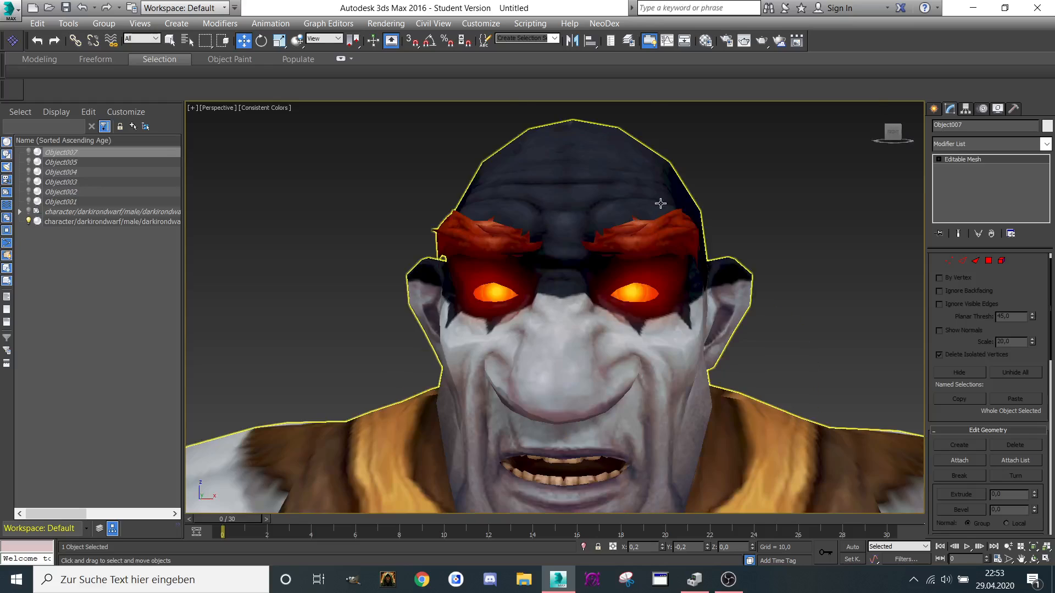
{"action": "scroll", "coordinate": [751, 172], "scroll_direction": "down", "scroll_amount": 5}
{"action": "scroll", "coordinate": [676, 179], "scroll_direction": "up", "scroll_amount": 2}
{"action": "left_click", "coordinate": [676, 179]}
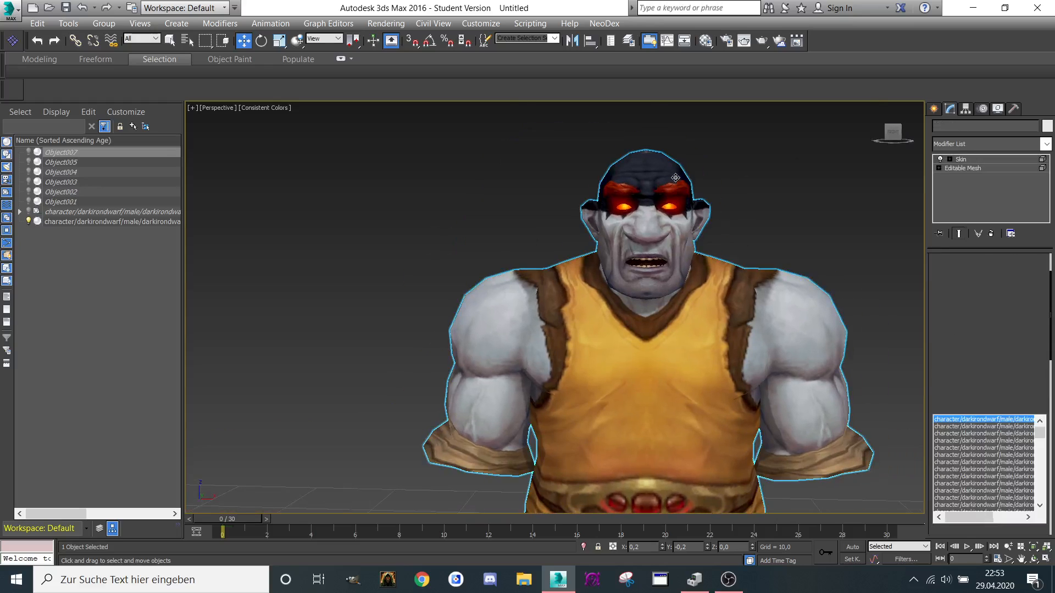
{"action": "left_click", "coordinate": [978, 169]}
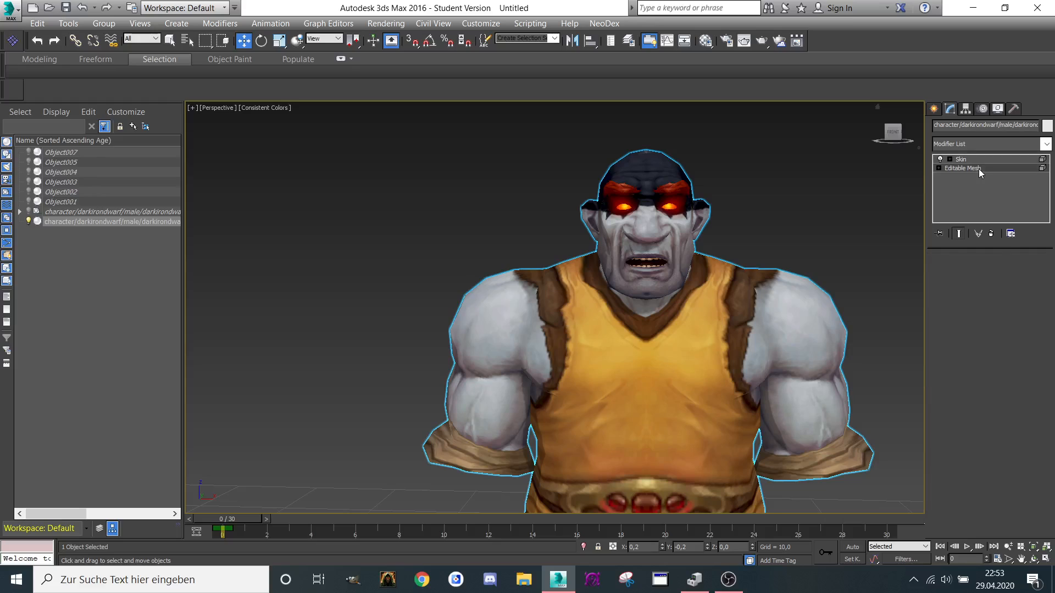
Step: Switch the perspective viewport from Consistent Colors to Wireframe shading
{"action": "left_click", "coordinate": [242, 108]}
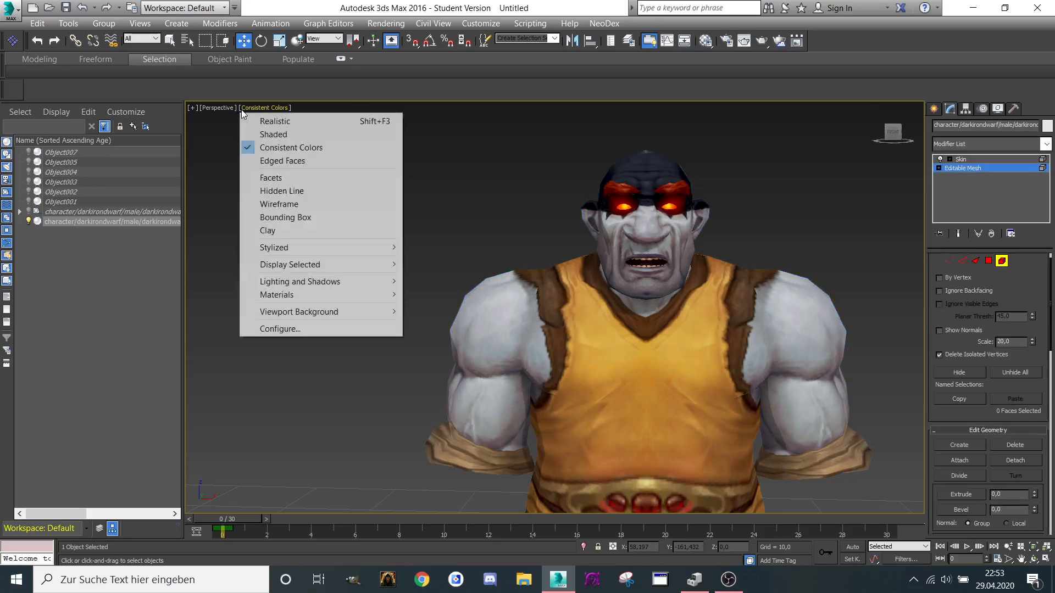
{"action": "left_click", "coordinate": [297, 147]}
{"action": "left_click", "coordinate": [261, 108]}
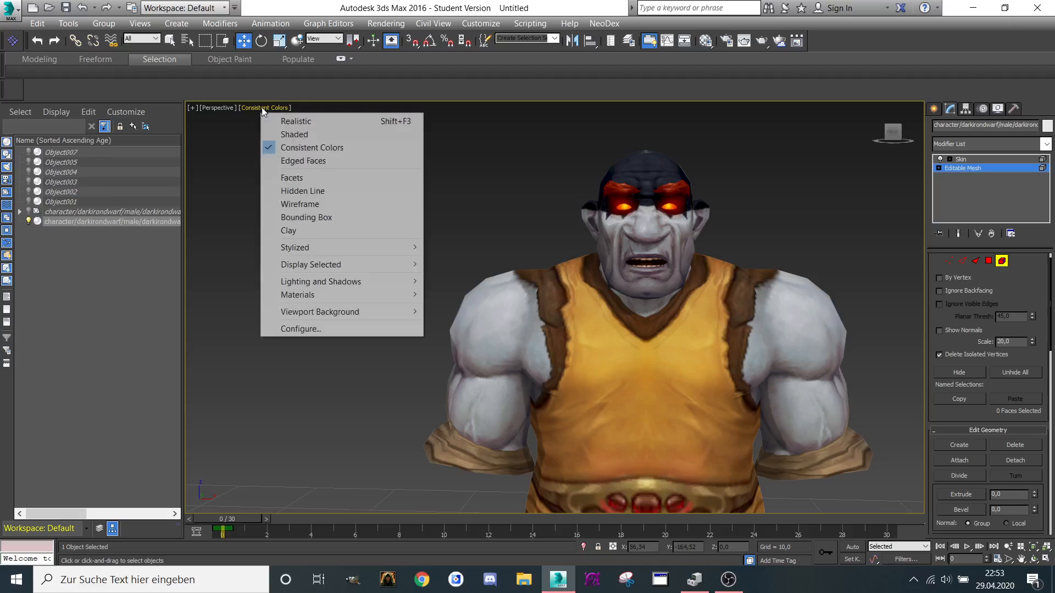
{"action": "left_click", "coordinate": [276, 160]}
{"action": "left_click", "coordinate": [303, 108]}
{"action": "left_click", "coordinate": [339, 204]}
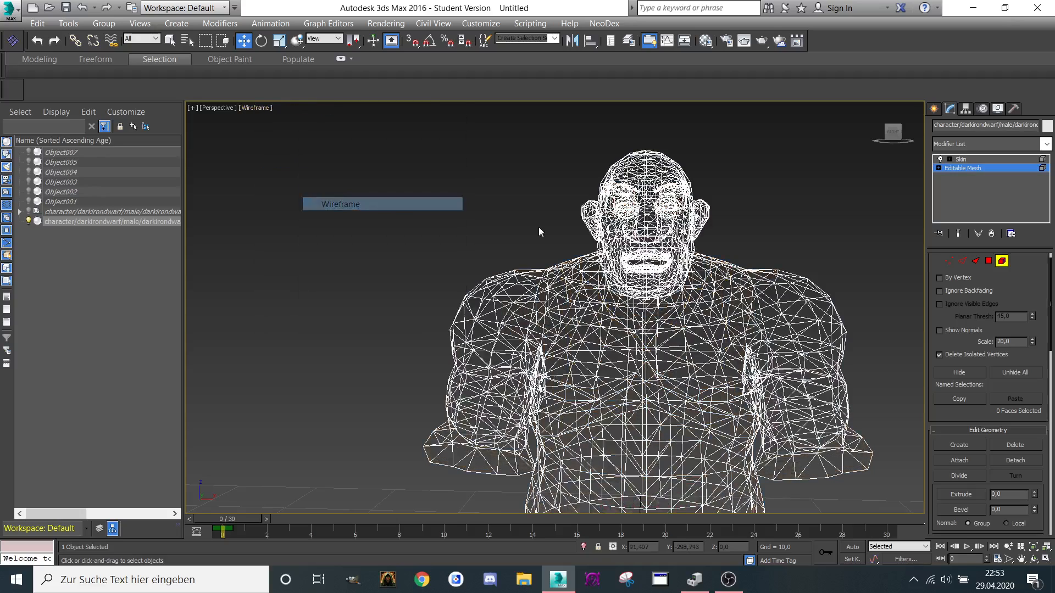
Step: Select the dwarf's head together with both ears as mesh elements
{"action": "middle_click_drag", "start_coordinate": [616, 237], "coordinate": [545, 305]}
{"action": "scroll", "coordinate": [545, 304], "scroll_direction": "up", "scroll_amount": 3}
{"action": "left_click", "coordinate": [616, 184]}
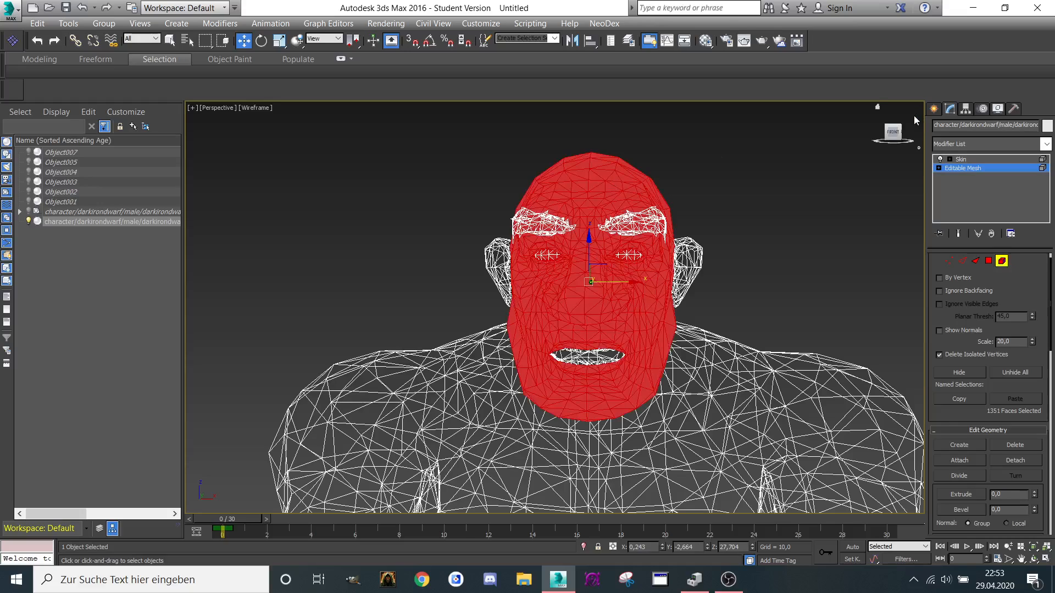
{"action": "mouse_move", "coordinate": [901, 130]}
{"action": "left_mouse_down"}
{"action": "mouse_move", "coordinate": [841, 144]}
{"action": "mouse_move", "coordinate": [884, 134]}
{"action": "left_mouse_up"}
{"action": "left_click", "coordinate": [656, 261], "text": "ctrl"}
{"action": "left_click", "coordinate": [509, 261], "text": "ctrl"}
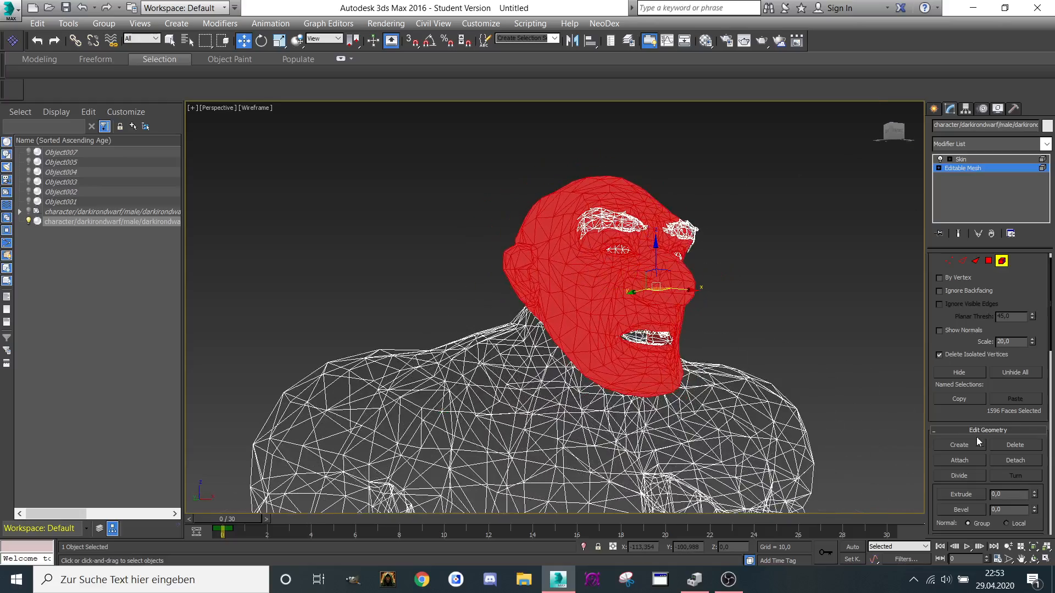
Step: Detach the selected head and ears as a separate object and hide it
{"action": "left_click", "coordinate": [999, 459]}
{"action": "left_click", "coordinate": [595, 292]}
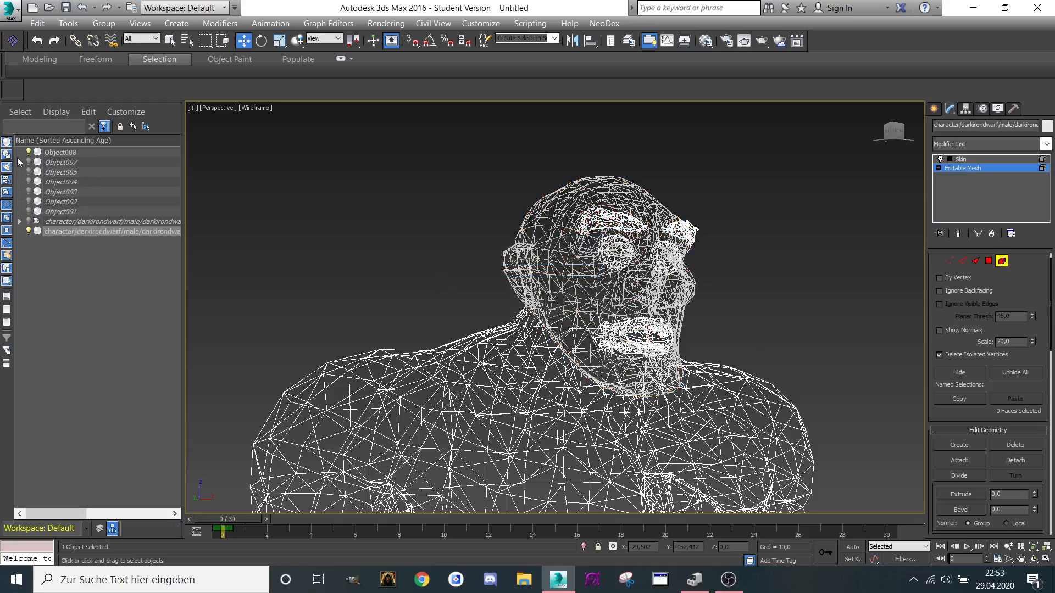
{"action": "left_click", "coordinate": [28, 153]}
Step: Select the leftover eyebrows, eyes and mouth parts and detach them together as a separate object
{"action": "left_click_drag", "start_coordinate": [901, 133], "coordinate": [882, 109]}
{"action": "left_click_drag", "start_coordinate": [653, 284], "coordinate": [696, 317]}
{"action": "left_click", "coordinate": [1004, 460]}
{"action": "left_click", "coordinate": [569, 298]}
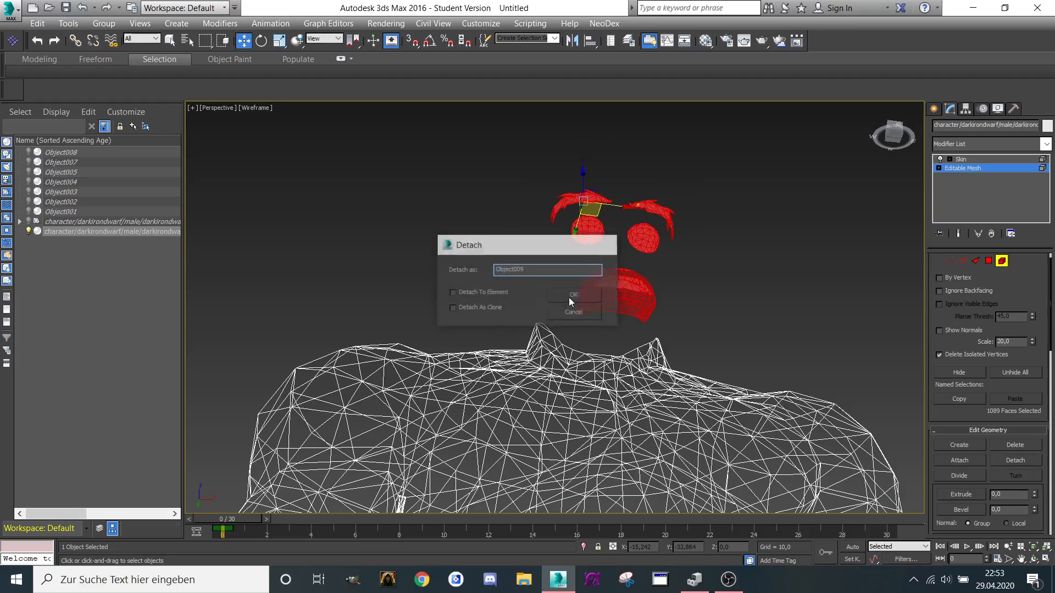
{"action": "left_click", "coordinate": [894, 133]}
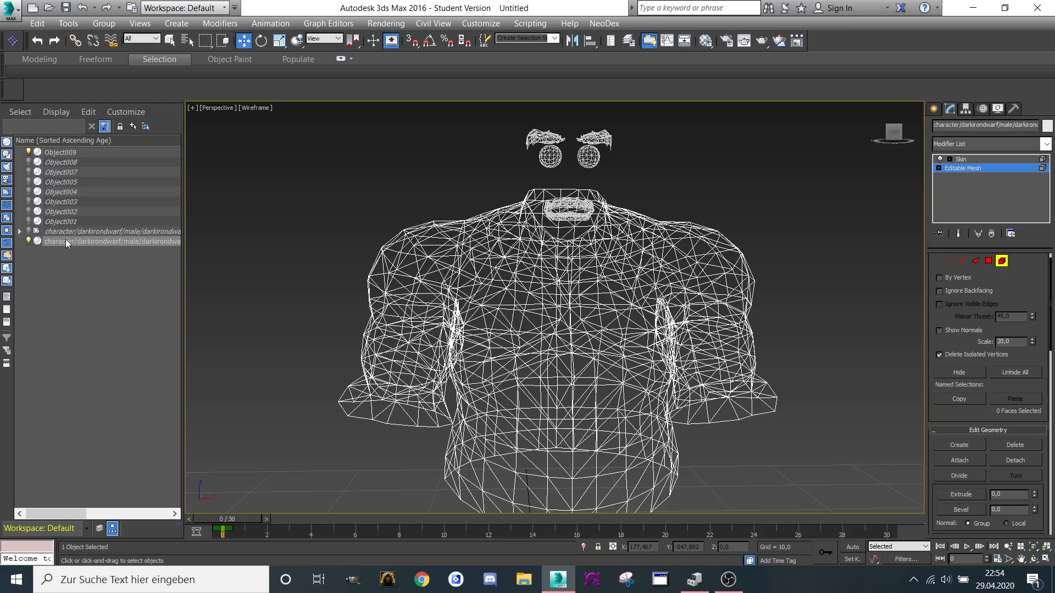
Step: Leave element selection on the body mesh and copy its Skin modifier
{"action": "left_click", "coordinate": [1001, 261]}
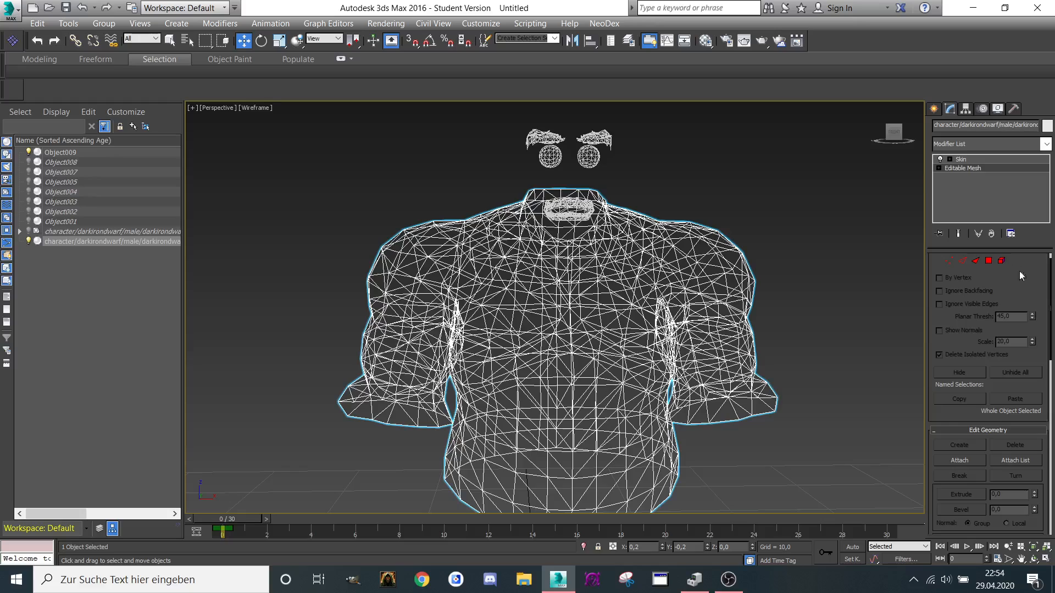
{"action": "scroll", "coordinate": [1019, 271], "scroll_direction": "up", "scroll_amount": 1}
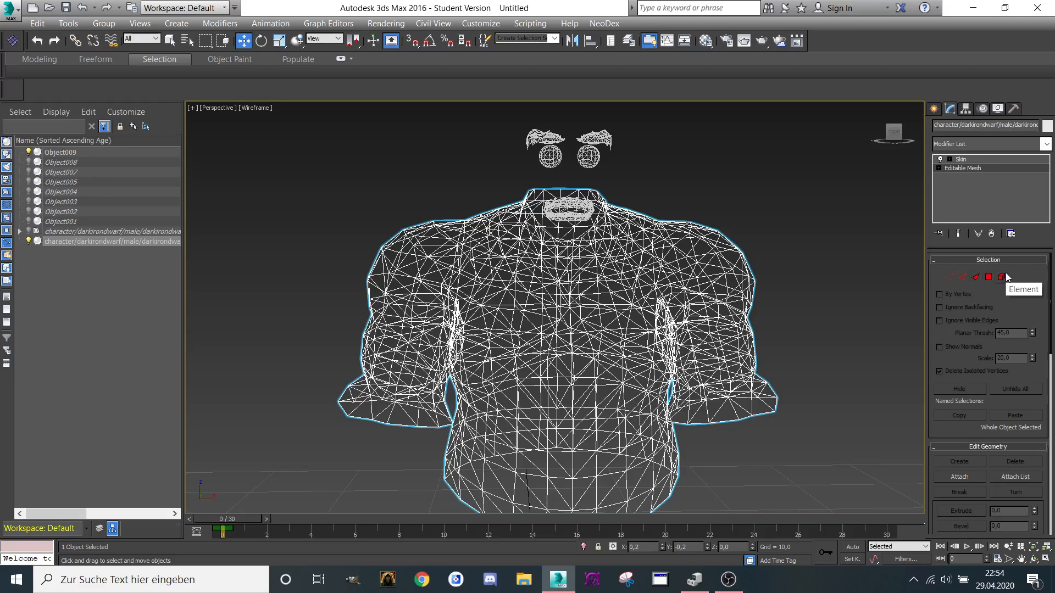
{"action": "scroll", "coordinate": [740, 199], "scroll_direction": "down", "scroll_amount": 3}
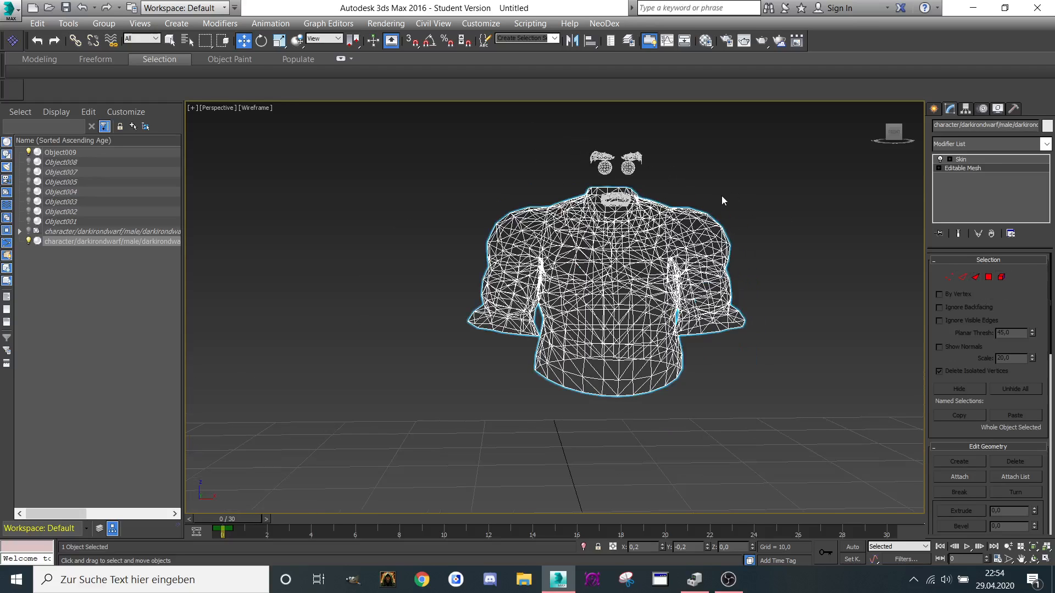
{"action": "middle_click_drag", "start_coordinate": [713, 173], "coordinate": [682, 182]}
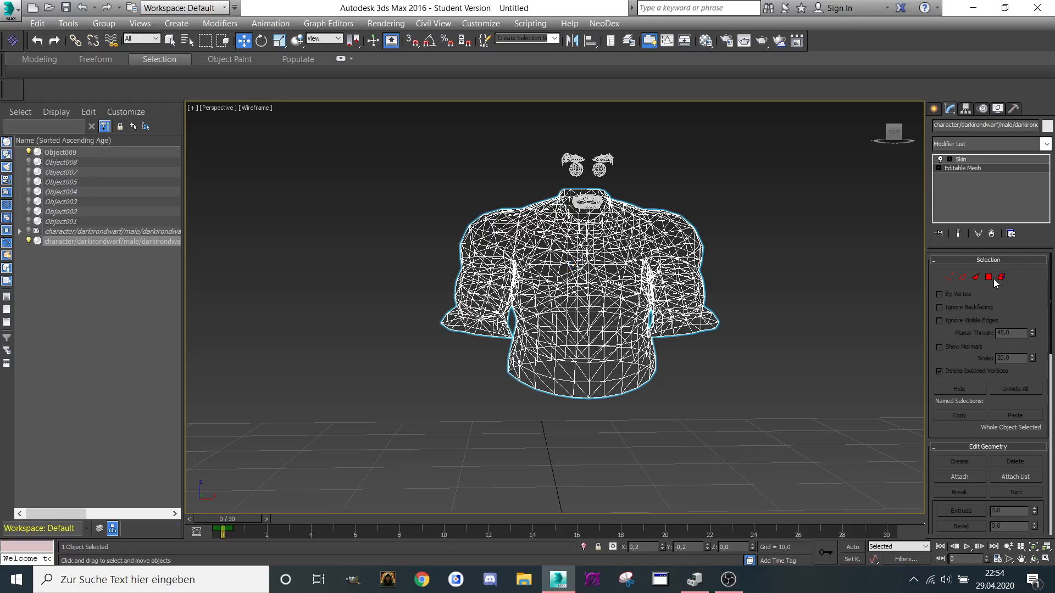
{"action": "right_click", "coordinate": [964, 159]}
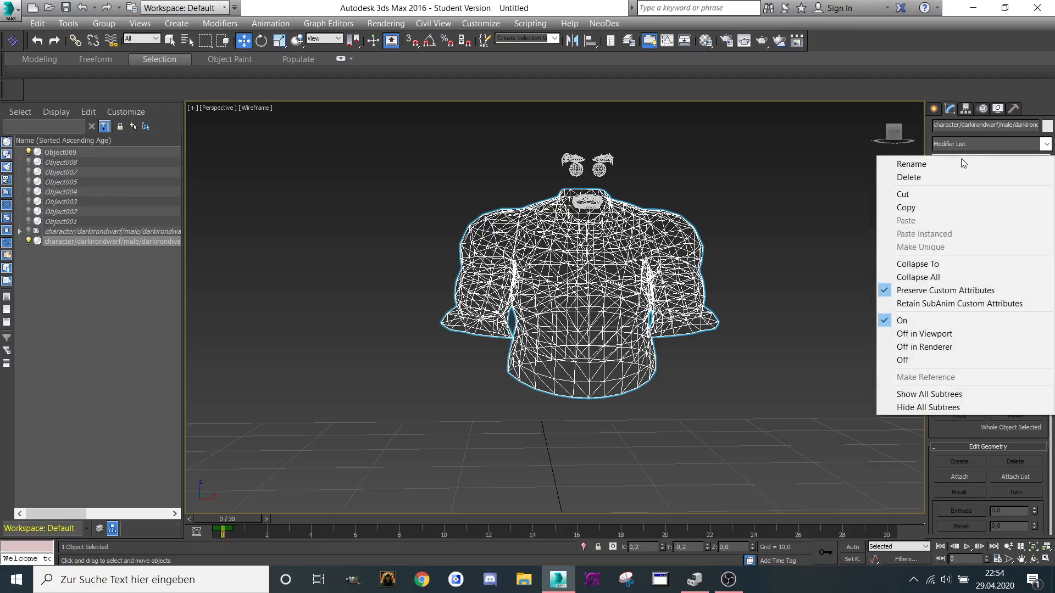
{"action": "left_click", "coordinate": [916, 207]}
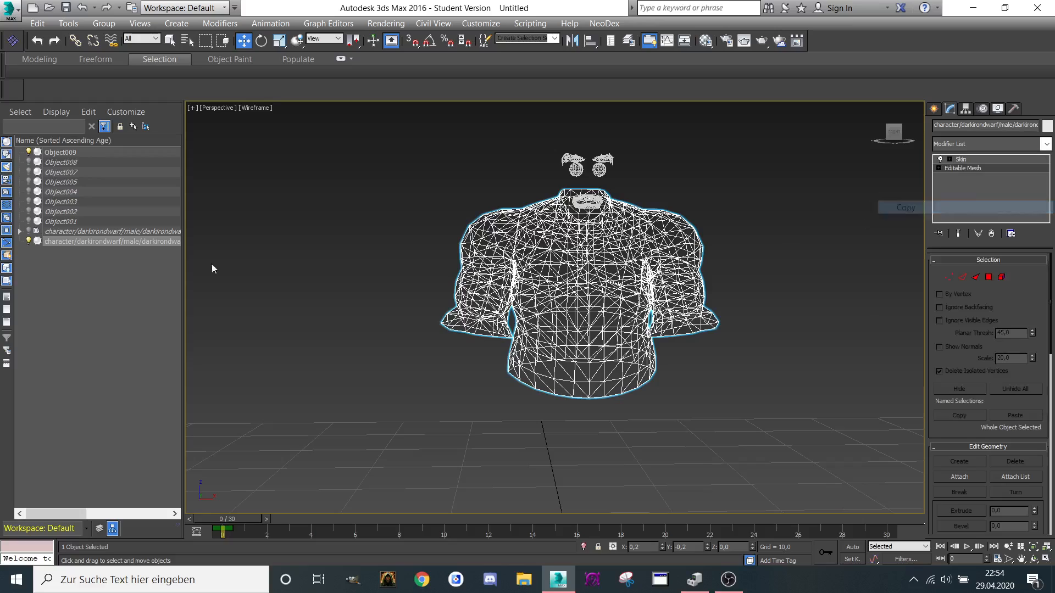
Step: Paste the copied Skin modifier onto Object001 and check the modifier stacks of Object002 and Object003
{"action": "left_click", "coordinate": [48, 222]}
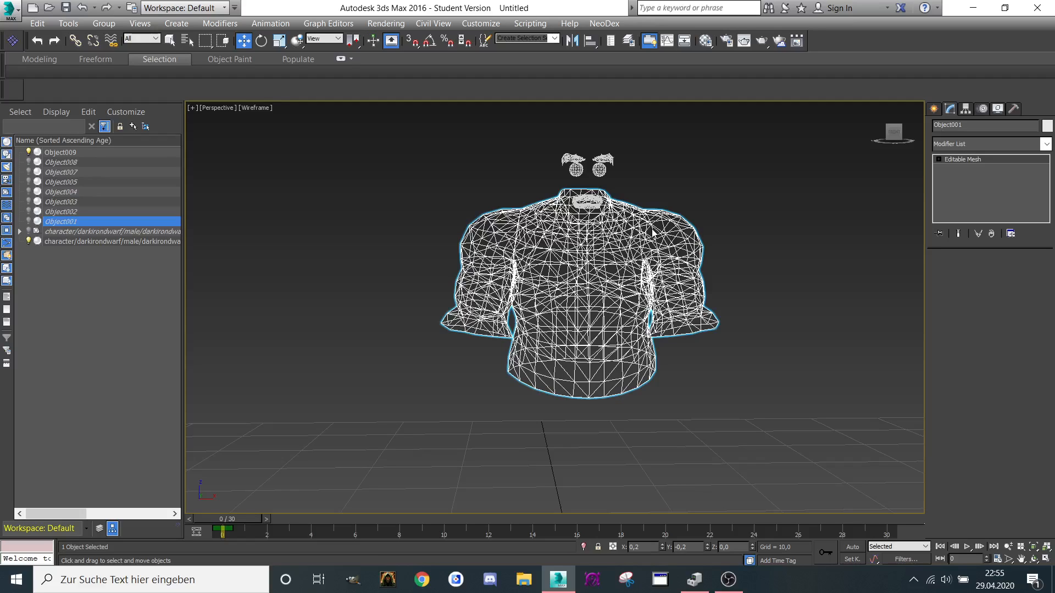
{"action": "key", "text": "ctrl+z"}
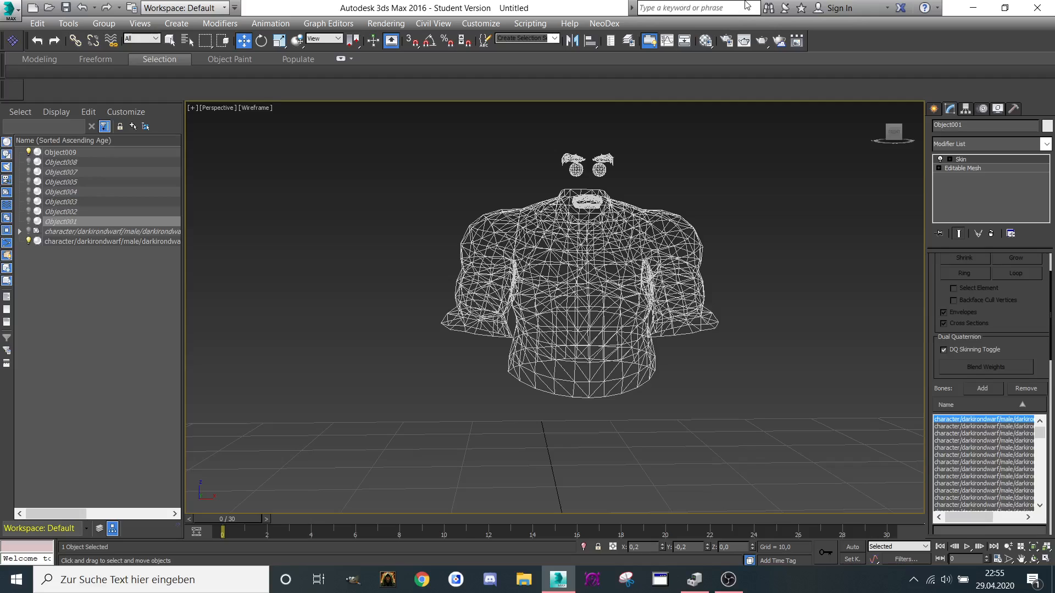
{"action": "left_click", "coordinate": [51, 214]}
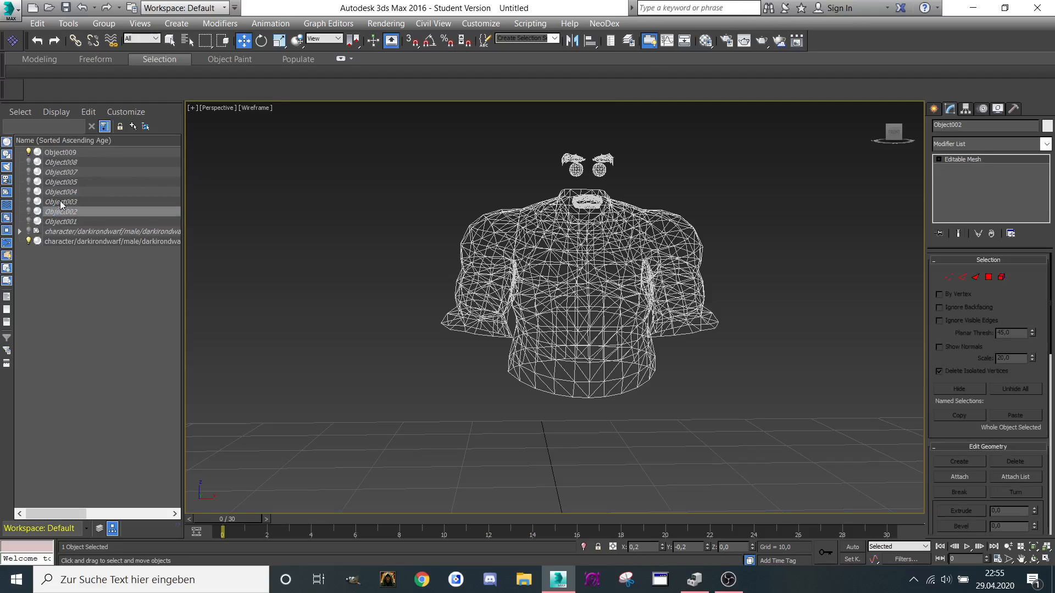
{"action": "left_click", "coordinate": [61, 201]}
{"action": "left_click", "coordinate": [63, 213]}
Step: Delete the Skin modifier from Object001 and paste the copied Skin modifier onto it again
{"action": "left_click", "coordinate": [61, 224]}
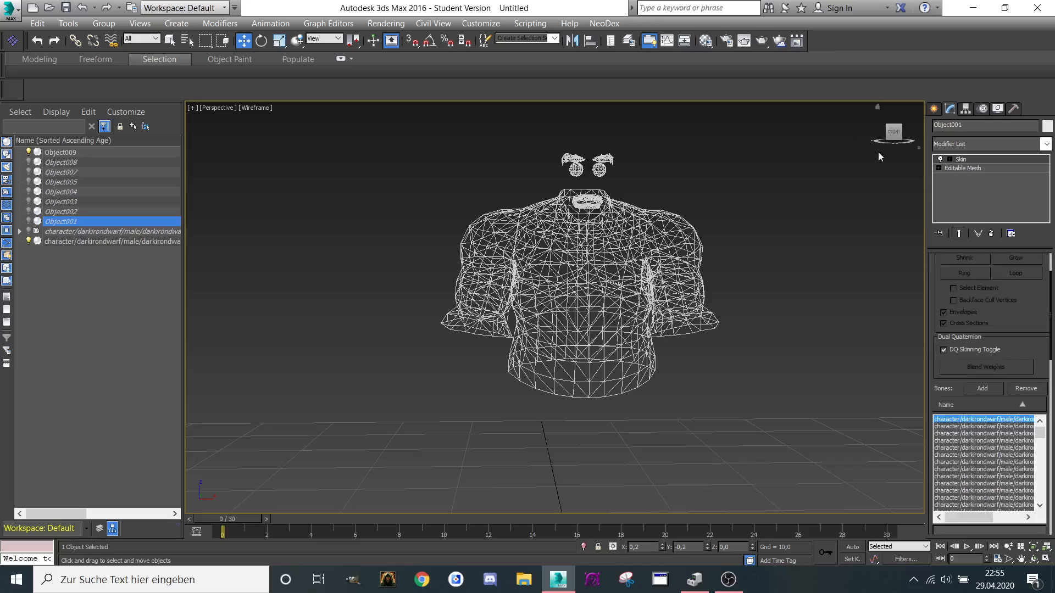
{"action": "right_click", "coordinate": [967, 162]}
{"action": "left_click", "coordinate": [946, 185]}
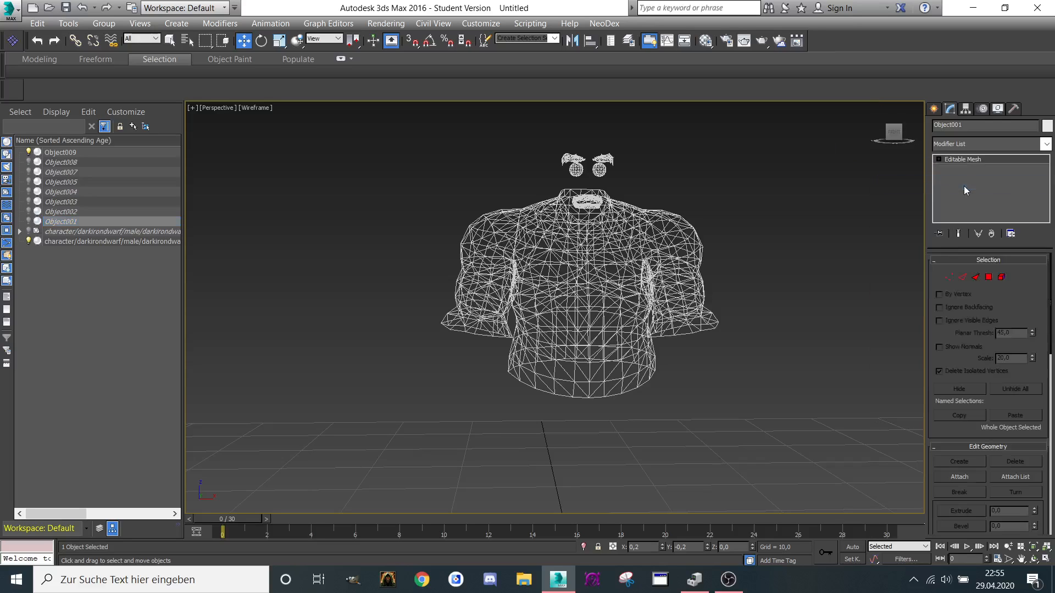
{"action": "right_click", "coordinate": [964, 186]}
{"action": "left_click", "coordinate": [964, 192]}
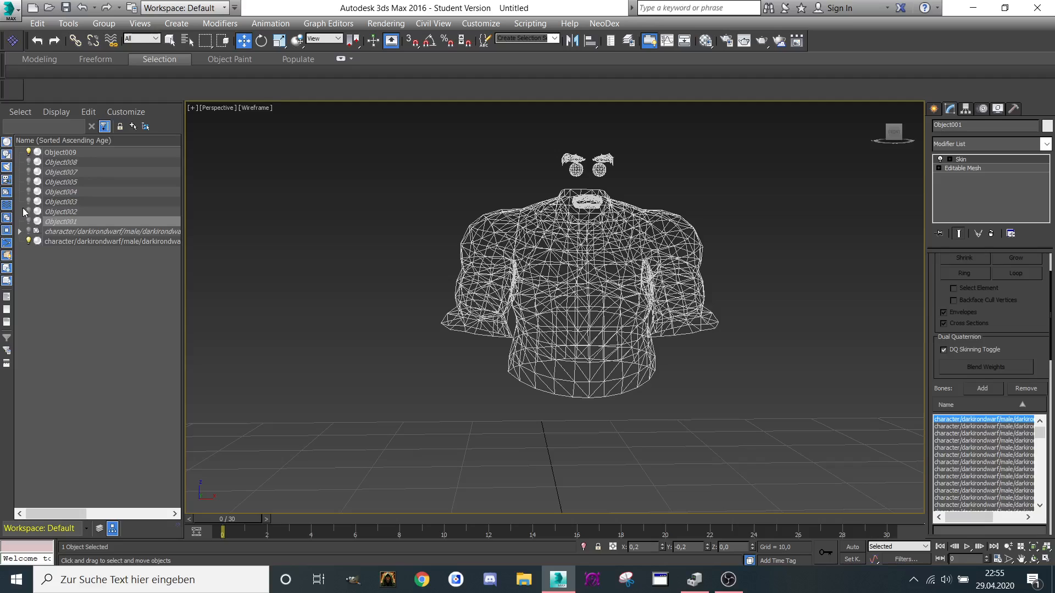
Step: Paste the copied Skin modifier onto Object002 and Object003
{"action": "left_click", "coordinate": [68, 211]}
{"action": "right_click", "coordinate": [992, 182]}
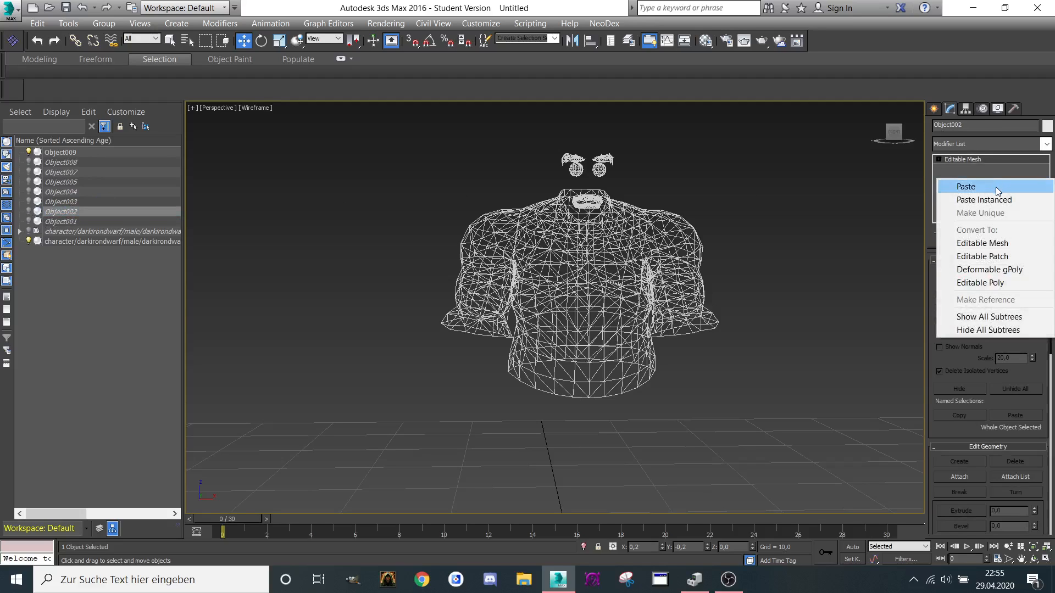
{"action": "left_click", "coordinate": [994, 187]}
{"action": "left_click", "coordinate": [69, 202]}
{"action": "right_click", "coordinate": [976, 186]}
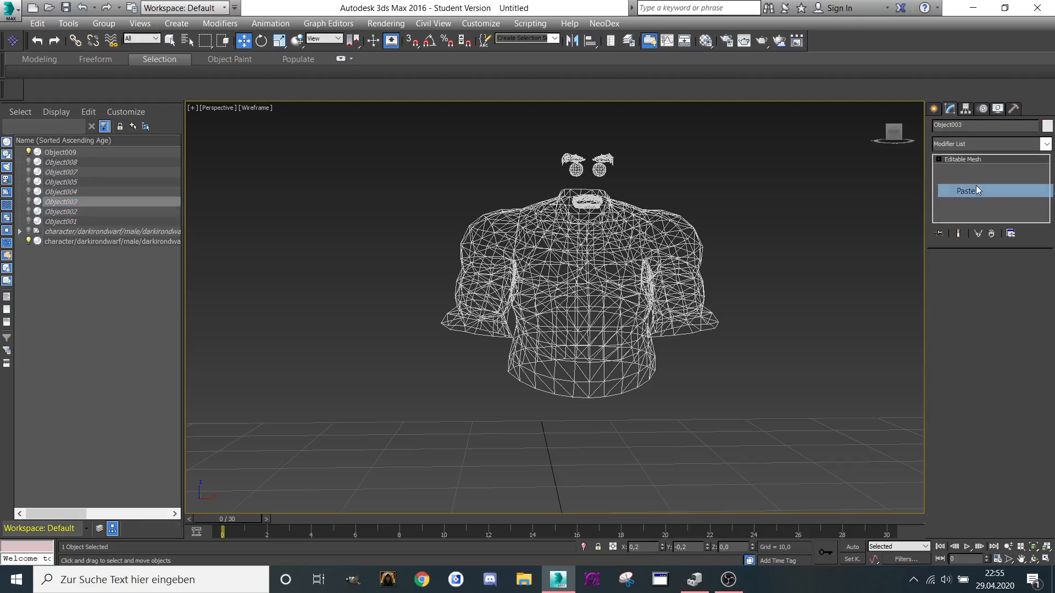
{"action": "left_click", "coordinate": [982, 190]}
Step: Paste the copied Skin modifier onto Object004 and Object005
{"action": "left_click", "coordinate": [69, 192]}
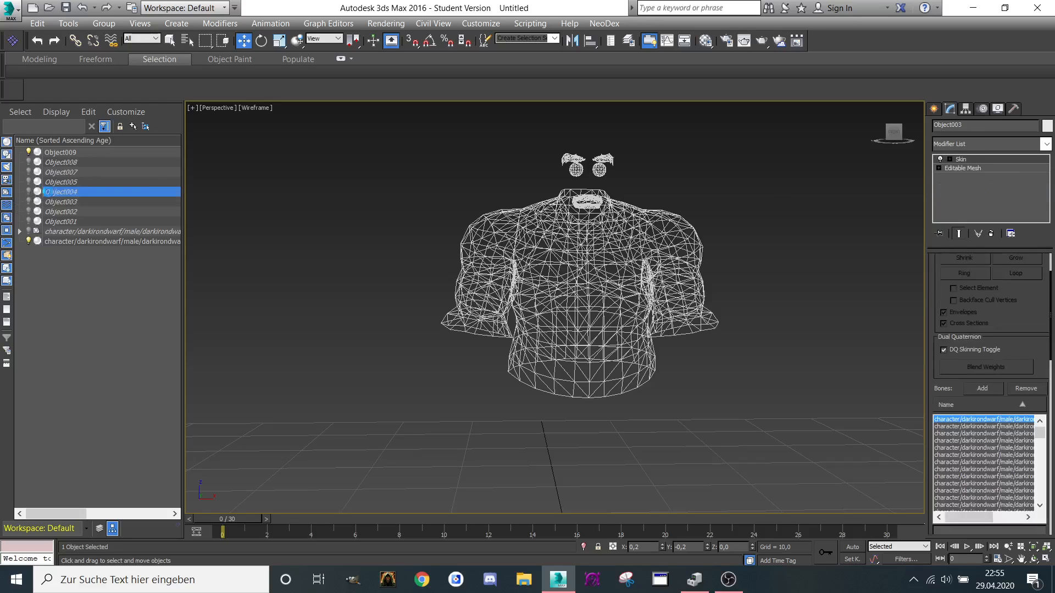
{"action": "right_click", "coordinate": [992, 183]}
{"action": "left_click", "coordinate": [988, 192]}
{"action": "left_click", "coordinate": [68, 182]}
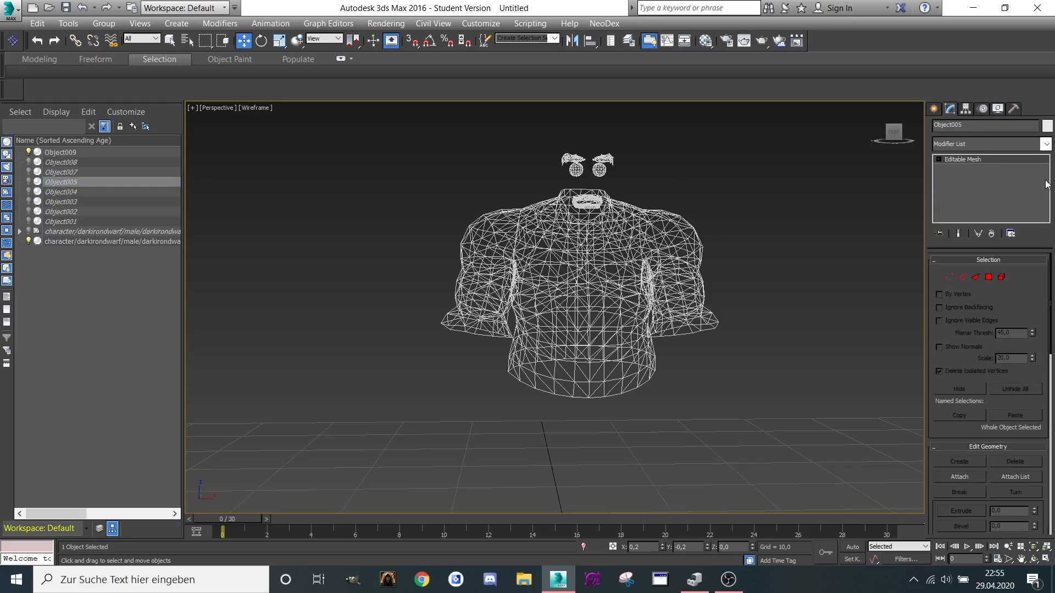
{"action": "right_click", "coordinate": [1019, 182]}
{"action": "left_click", "coordinate": [1021, 188]}
Step: Paste the copied Skin modifier onto Object007, Object008 and Object009
{"action": "left_click", "coordinate": [68, 172]}
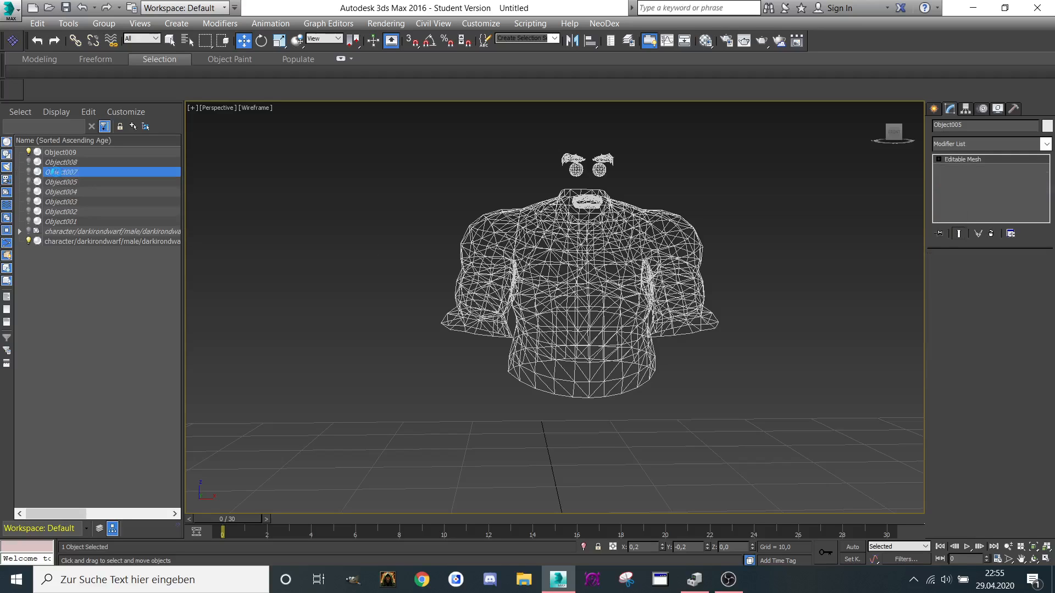
{"action": "right_click", "coordinate": [977, 178]}
{"action": "left_click", "coordinate": [974, 186]}
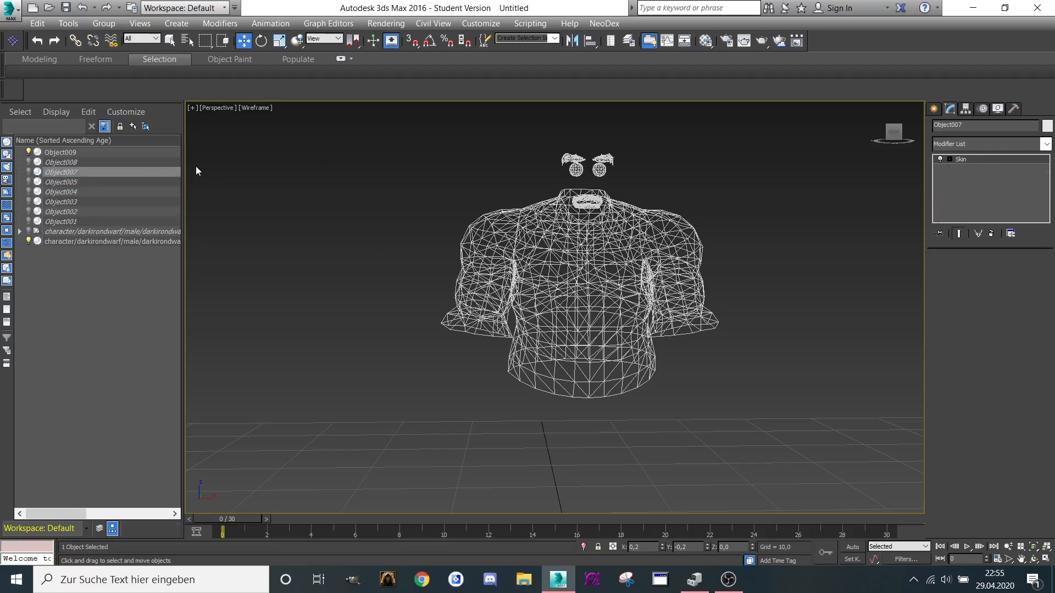
{"action": "left_click", "coordinate": [69, 162]}
{"action": "right_click", "coordinate": [987, 195]}
{"action": "left_click", "coordinate": [983, 203]}
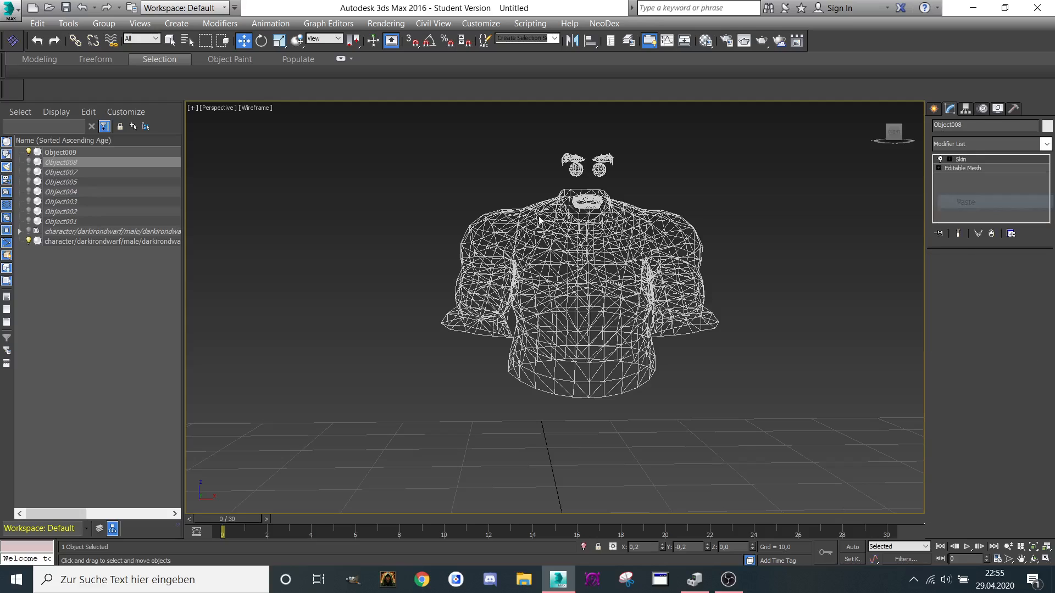
{"action": "left_click", "coordinate": [91, 154]}
{"action": "right_click", "coordinate": [937, 179]}
{"action": "left_click", "coordinate": [958, 186]}
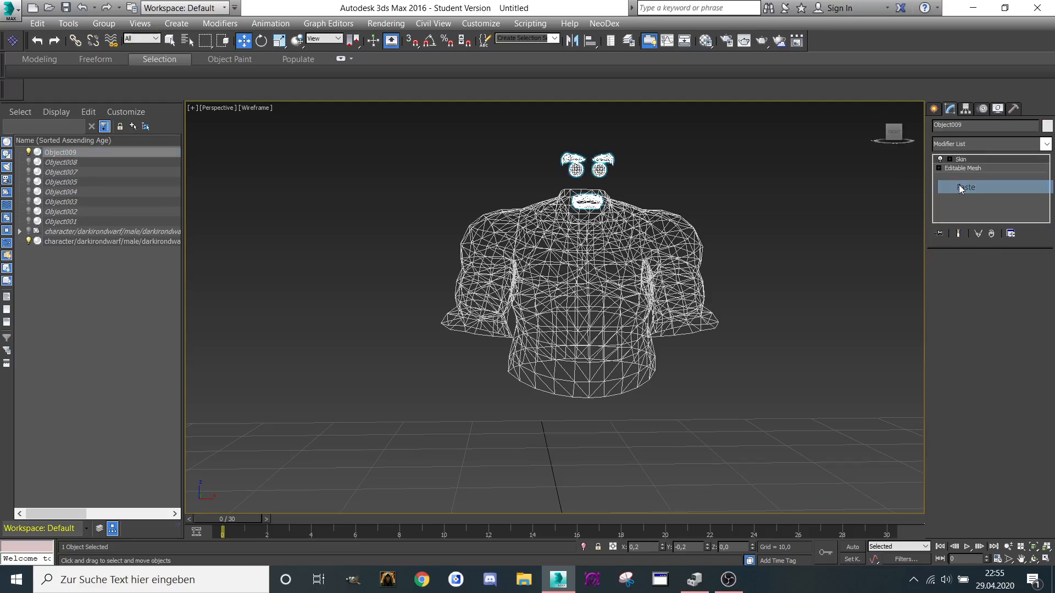
Step: Select every object from Object009 down to the body mesh, unhide them all together, and clear the selection
{"action": "left_click", "coordinate": [62, 239], "text": "shift"}
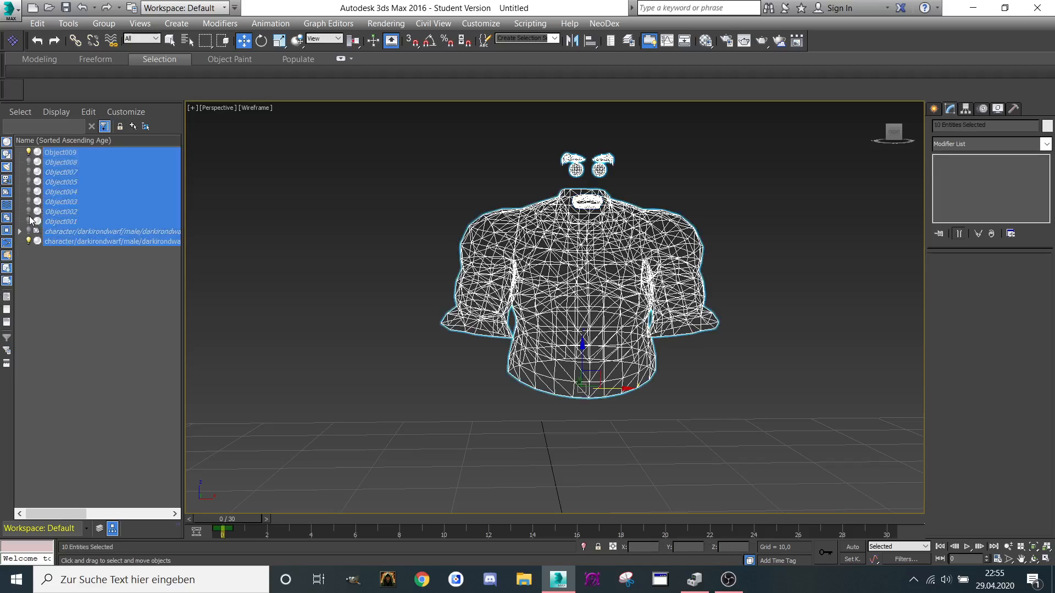
{"action": "left_click", "coordinate": [28, 221]}
{"action": "left_click", "coordinate": [306, 179]}
{"action": "scroll", "coordinate": [317, 170], "scroll_direction": "down", "scroll_amount": 4}
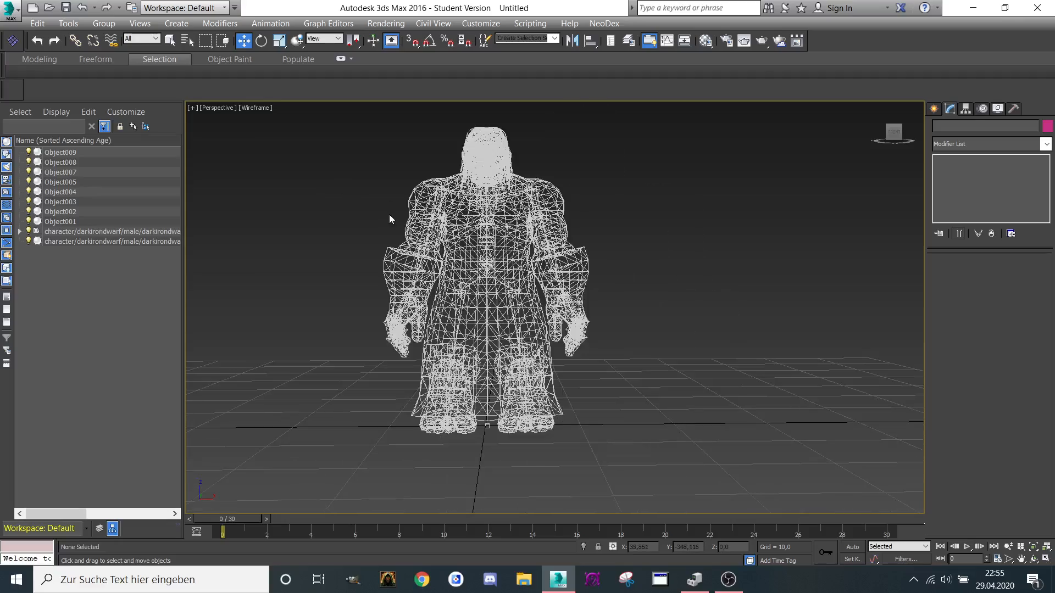
{"action": "scroll", "coordinate": [389, 215], "scroll_direction": "down", "scroll_amount": 3}
{"action": "middle_click_drag", "start_coordinate": [336, 252], "coordinate": [397, 266]}
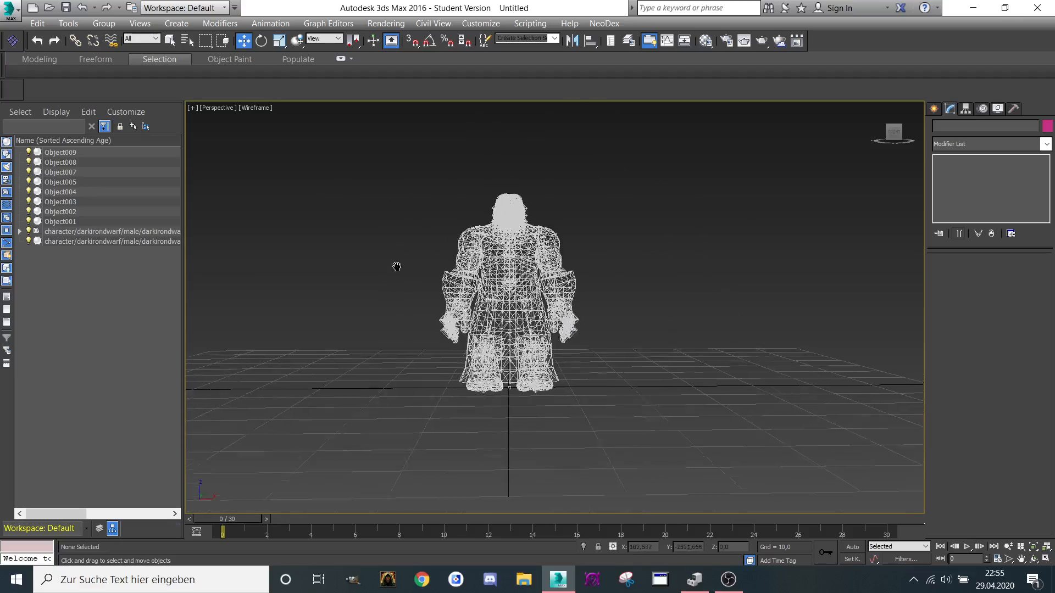
{"action": "scroll", "coordinate": [396, 267], "scroll_direction": "up", "scroll_amount": 4}
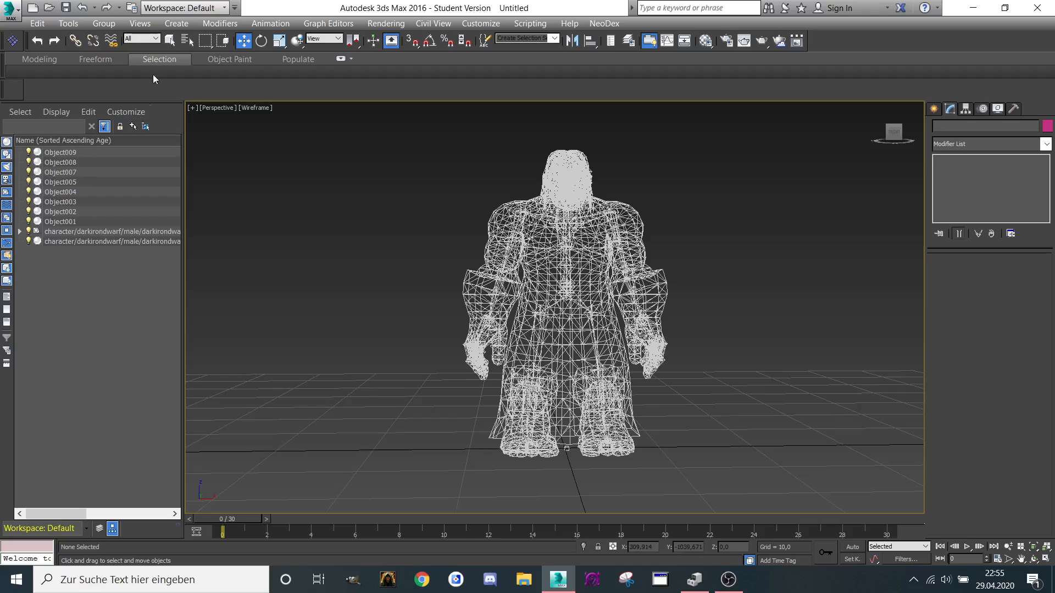
Step: Select the dwarf's root helper together with its whole bone hierarchy
{"action": "double_click", "coordinate": [85, 231]}
{"action": "scroll", "coordinate": [461, 228], "scroll_direction": "up", "scroll_amount": 4}
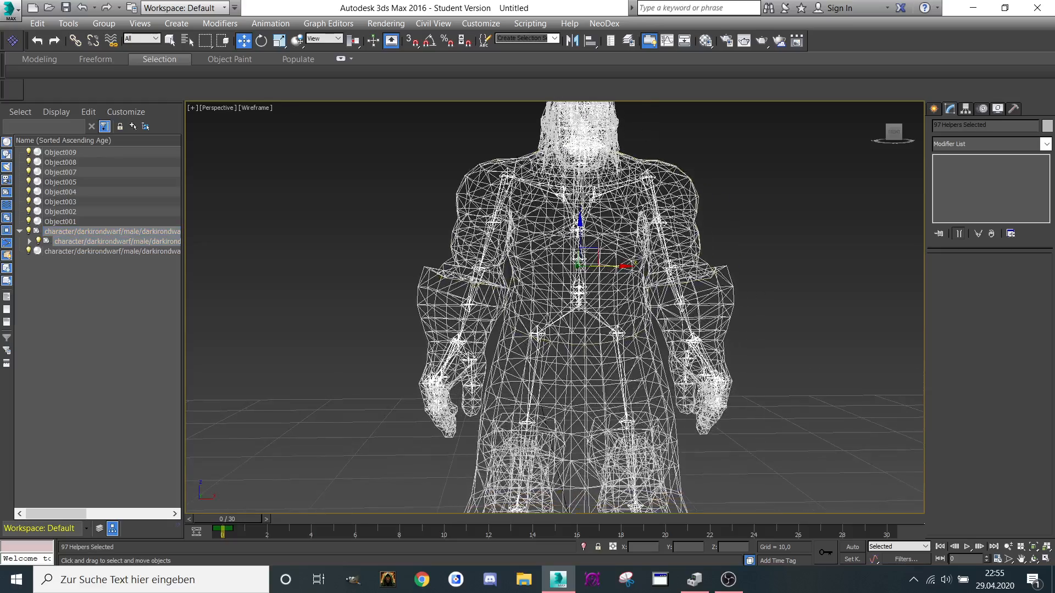
{"action": "scroll", "coordinate": [552, 264], "scroll_direction": "down", "scroll_amount": 5}
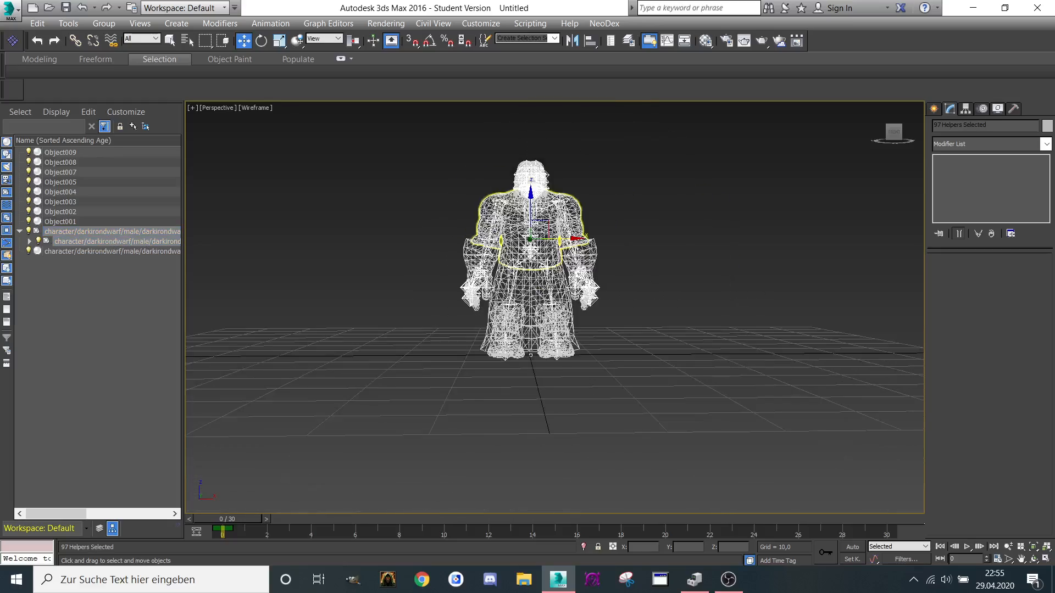
{"action": "scroll", "coordinate": [553, 263], "scroll_direction": "up", "scroll_amount": 3}
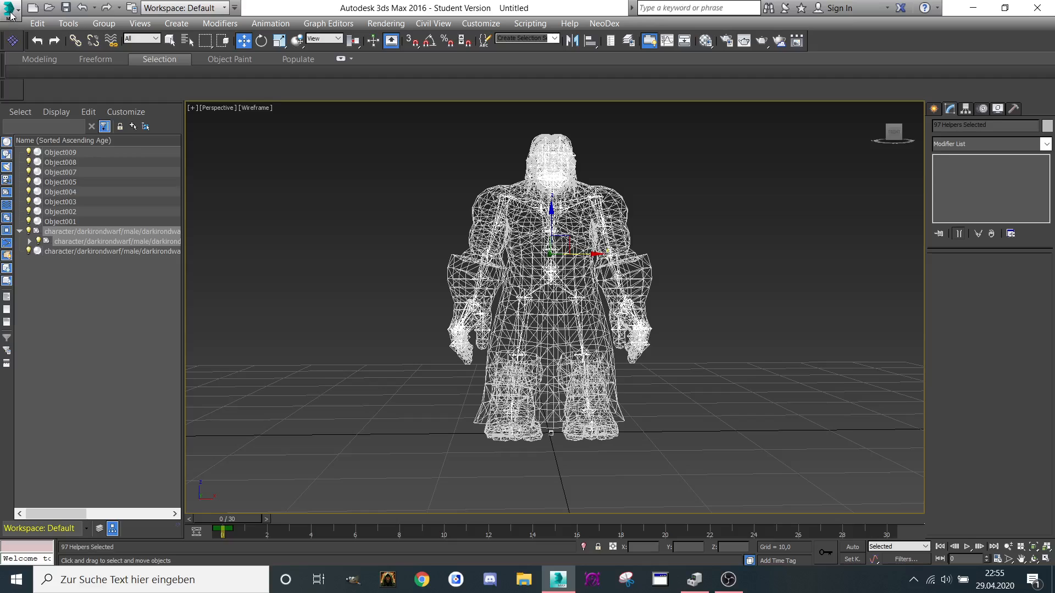
Step: Save the scene as a 3ds Max file named T-pose in the New folder inside Downloads' testmodel folder
{"action": "left_click", "coordinate": [10, 12]}
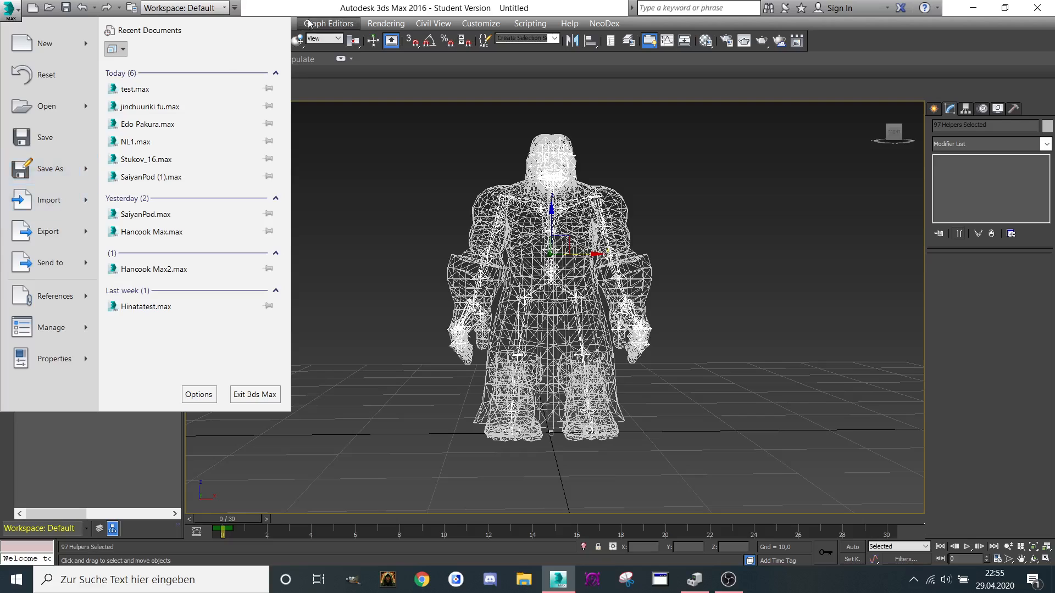
{"action": "left_click", "coordinate": [10, 12]}
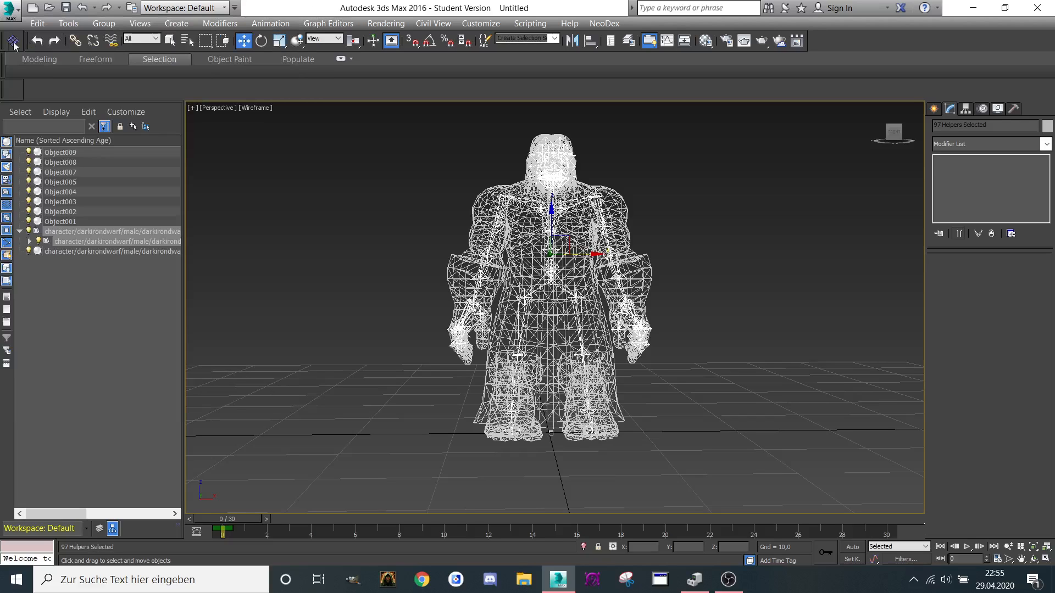
{"action": "left_click", "coordinate": [16, 11]}
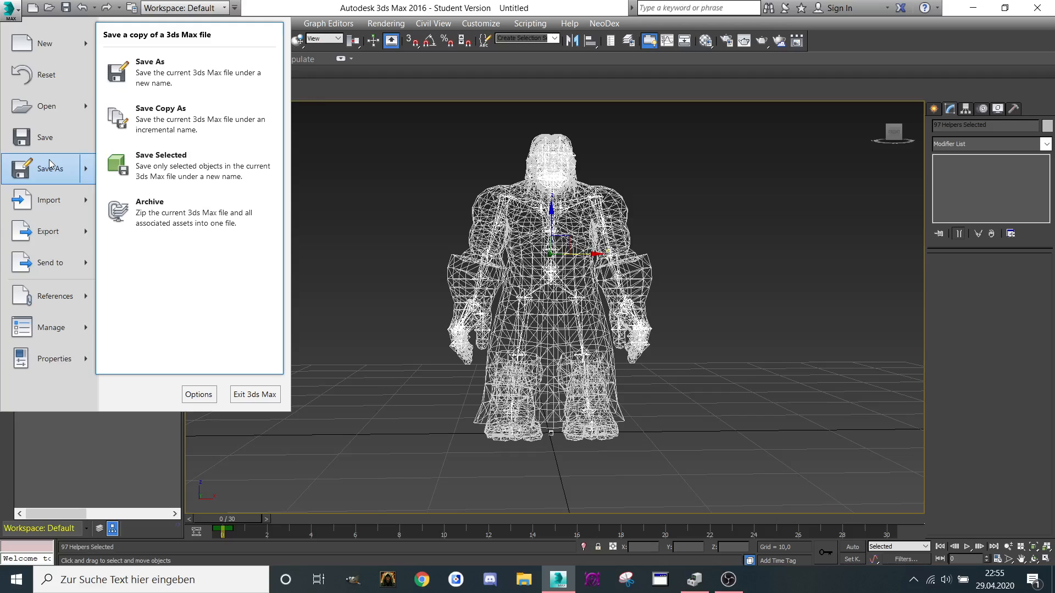
{"action": "left_click", "coordinate": [49, 163]}
{"action": "left_click", "coordinate": [626, 55]}
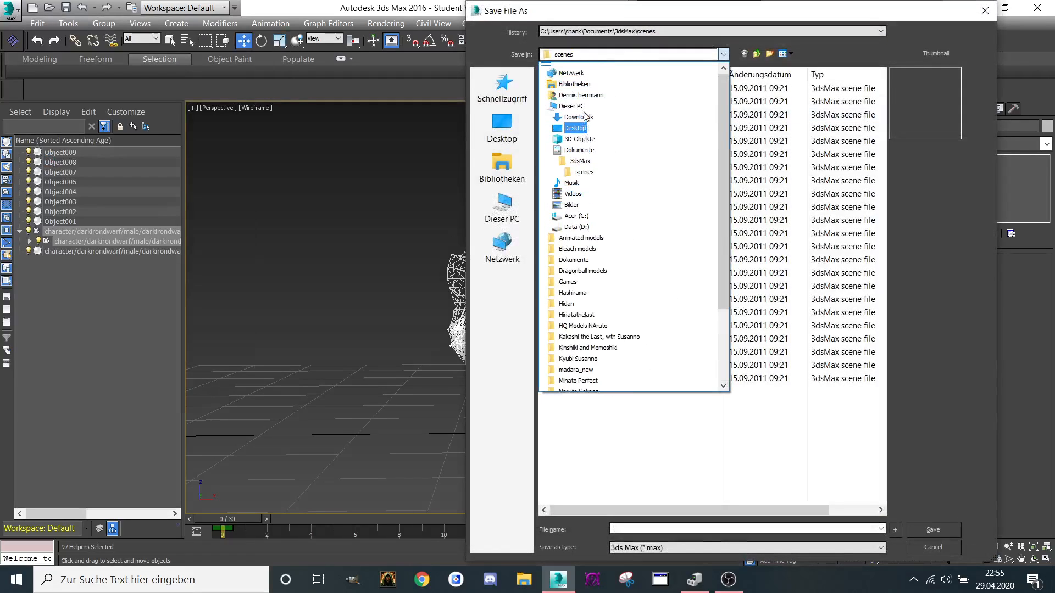
{"action": "left_click", "coordinate": [586, 134]}
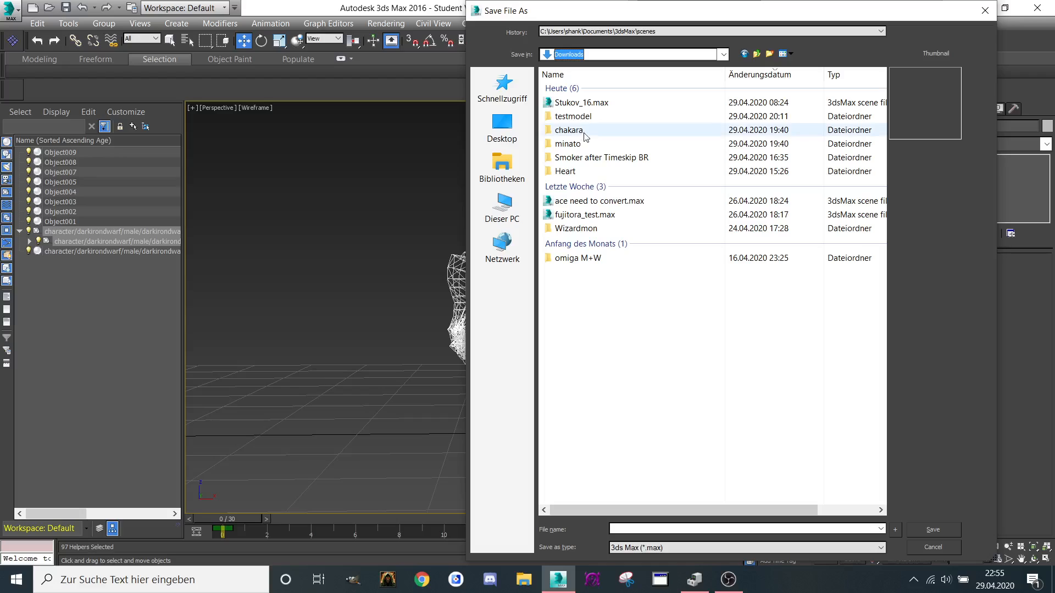
{"action": "double_click", "coordinate": [581, 118]}
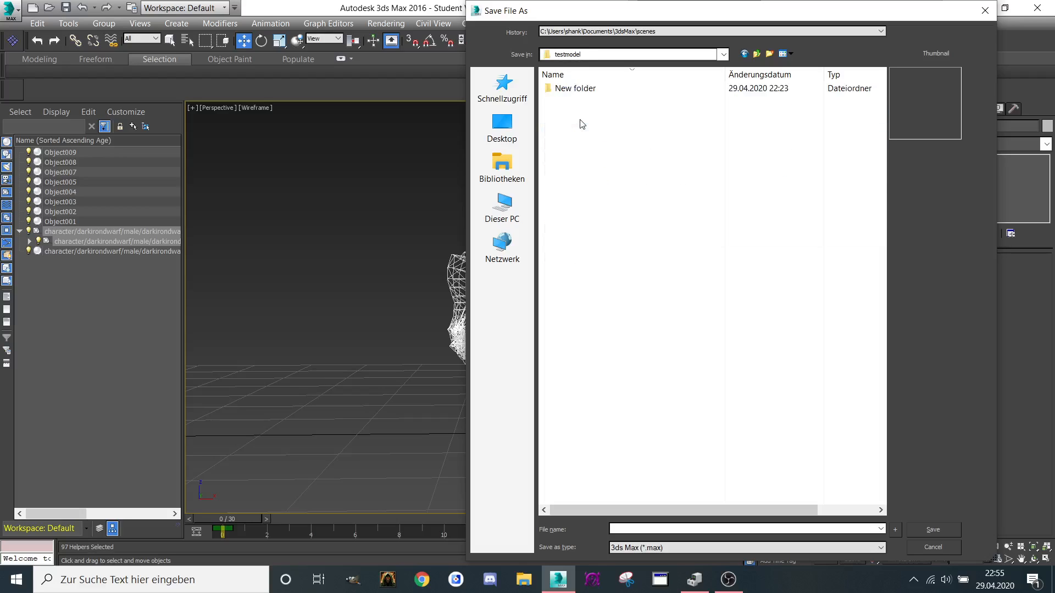
{"action": "double_click", "coordinate": [582, 89]}
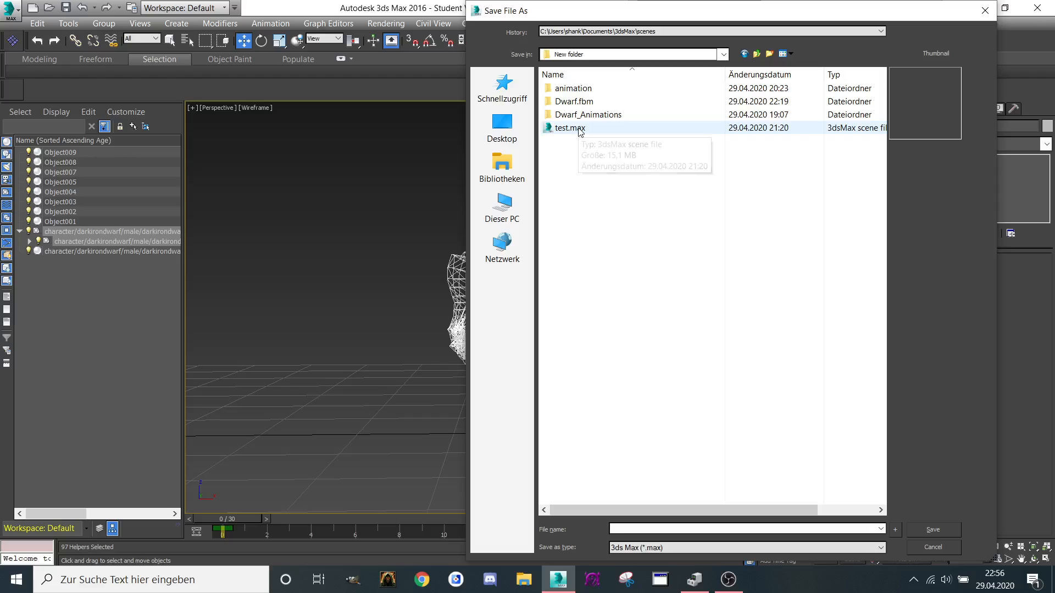
{"action": "left_click", "coordinate": [645, 525]}
{"action": "type", "text": "T-pose"}
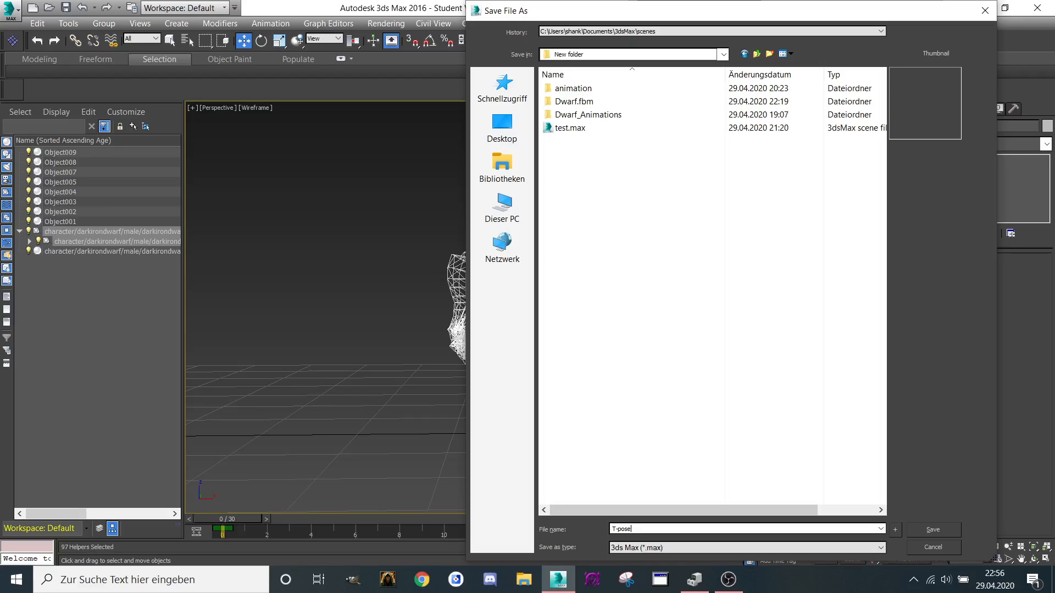
{"action": "key", "text": "Return"}
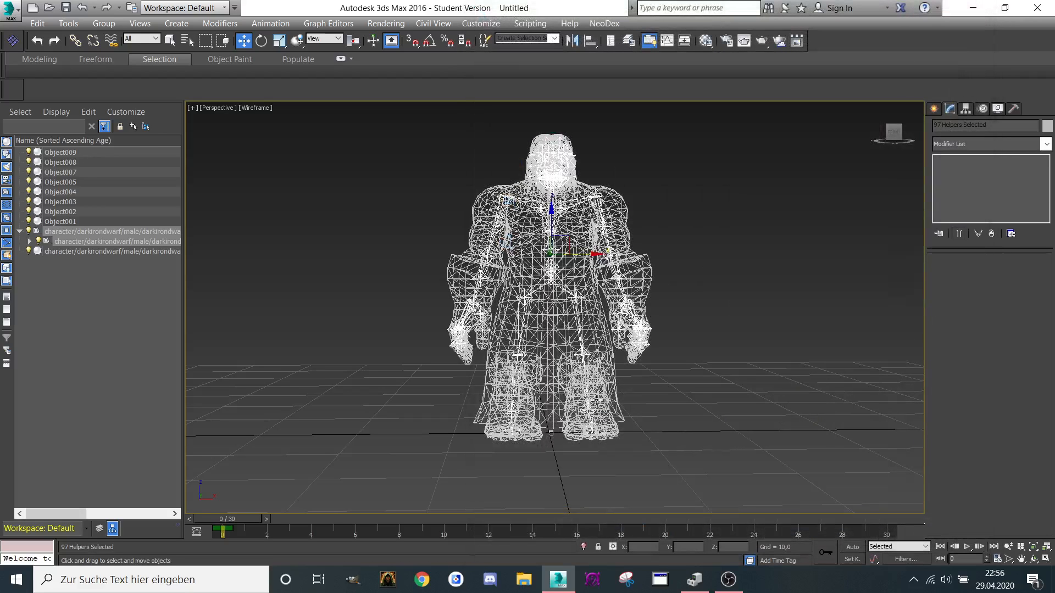
Step: Start importing Dwarf_Attack1H_5.fbx from the Dwarf_Animations folder and open the file content choices in the FBX import options
{"action": "middle_click_drag", "start_coordinate": [568, 383], "coordinate": [547, 409]}
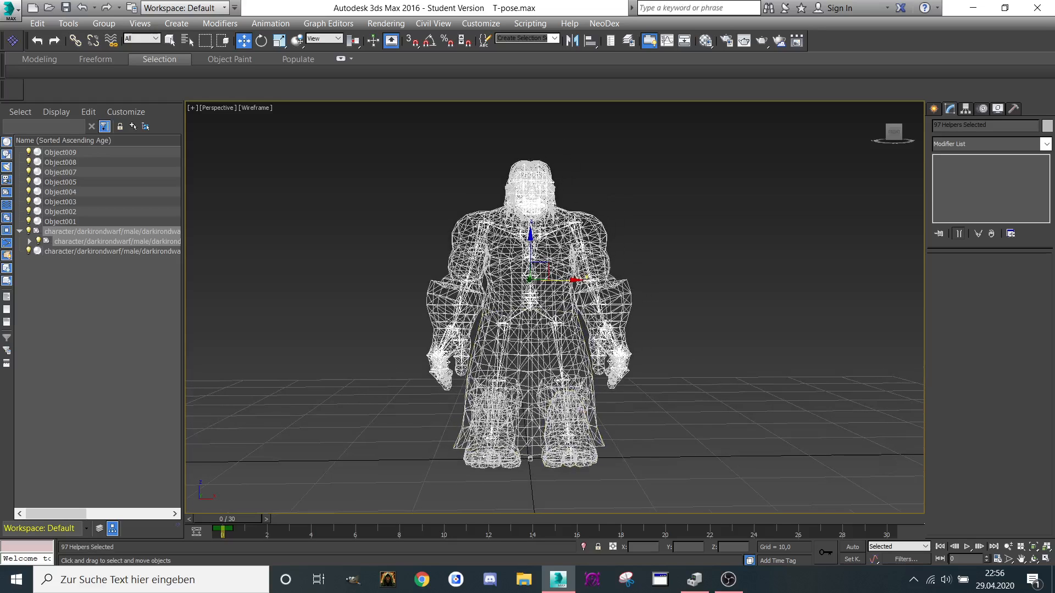
{"action": "left_click", "coordinate": [7, 15]}
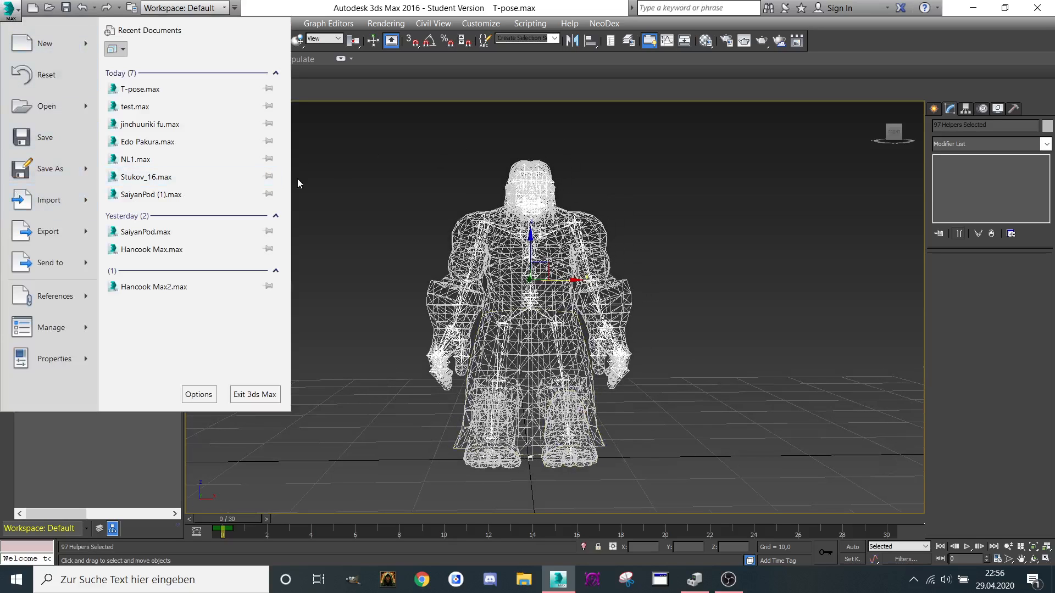
{"action": "left_click", "coordinate": [55, 205]}
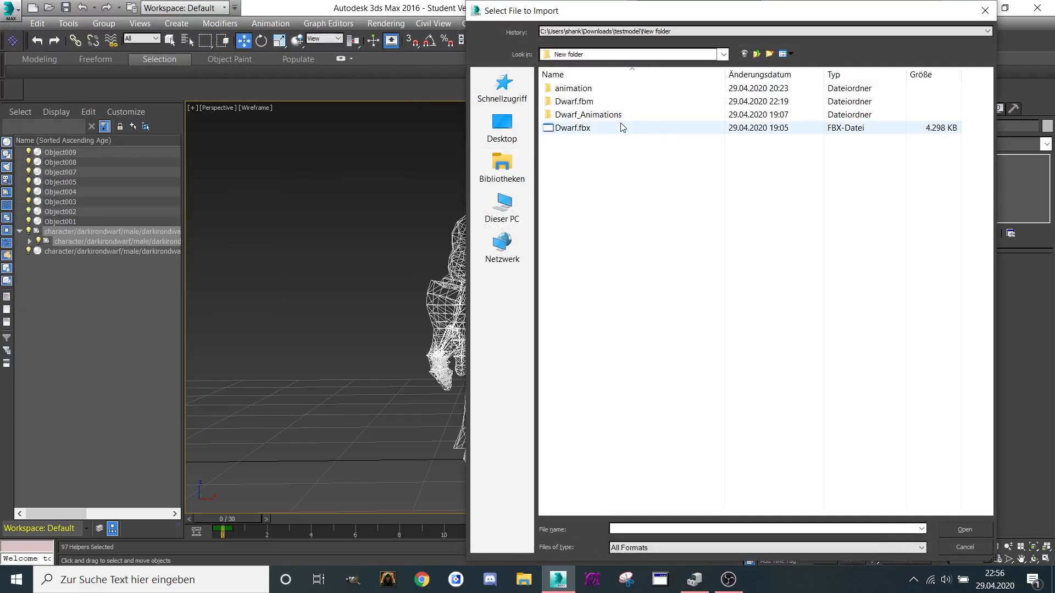
{"action": "double_click", "coordinate": [587, 116]}
{"action": "scroll", "coordinate": [622, 207], "scroll_direction": "down", "scroll_amount": 15}
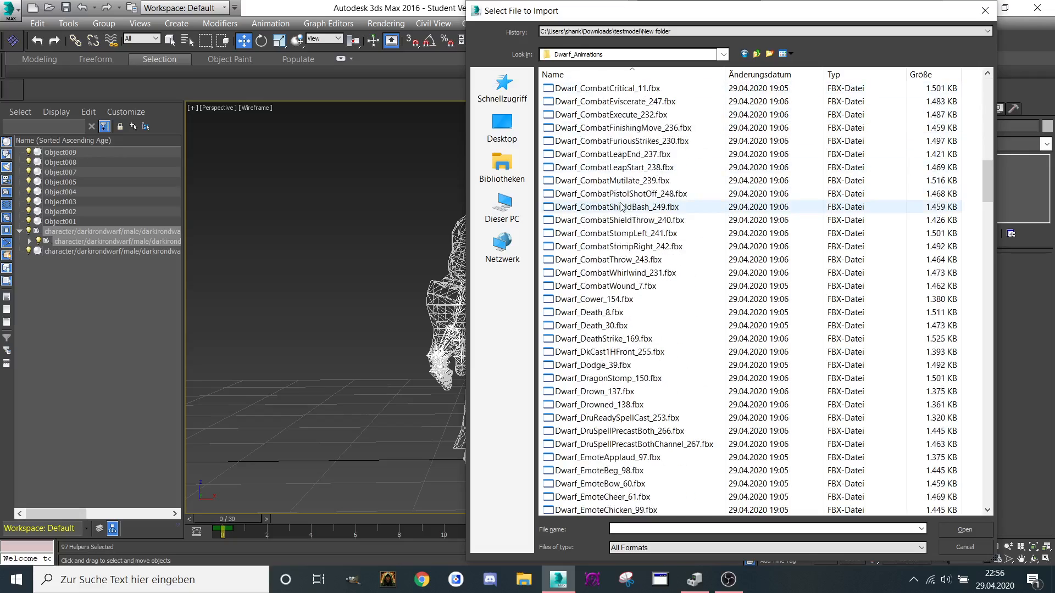
{"action": "scroll", "coordinate": [622, 207], "scroll_direction": "up", "scroll_amount": 15}
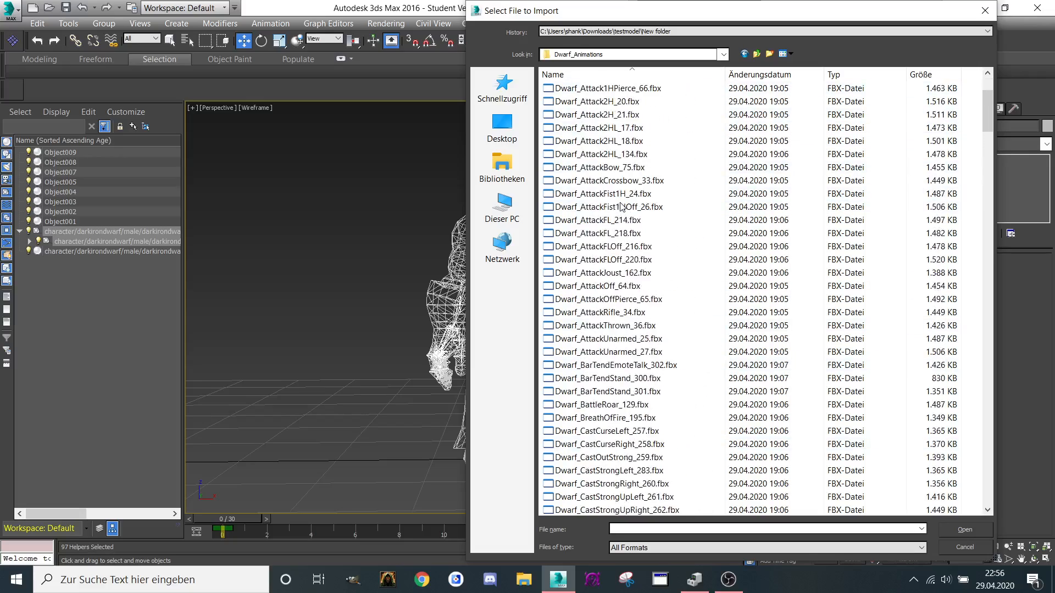
{"action": "scroll", "coordinate": [622, 207], "scroll_direction": "up", "scroll_amount": 3}
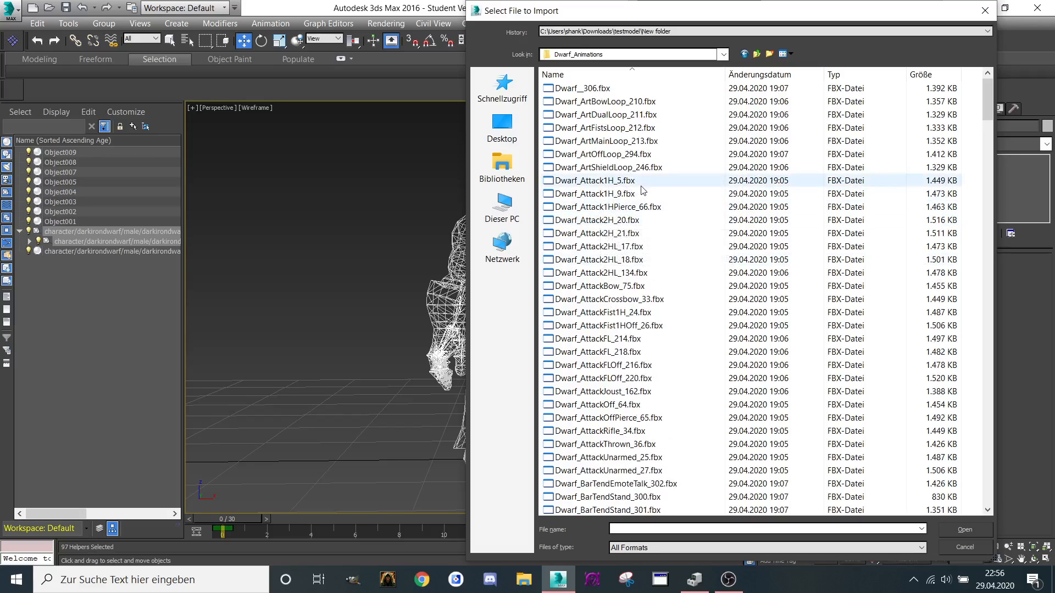
{"action": "left_click", "coordinate": [603, 182]}
{"action": "double_click", "coordinate": [602, 183]}
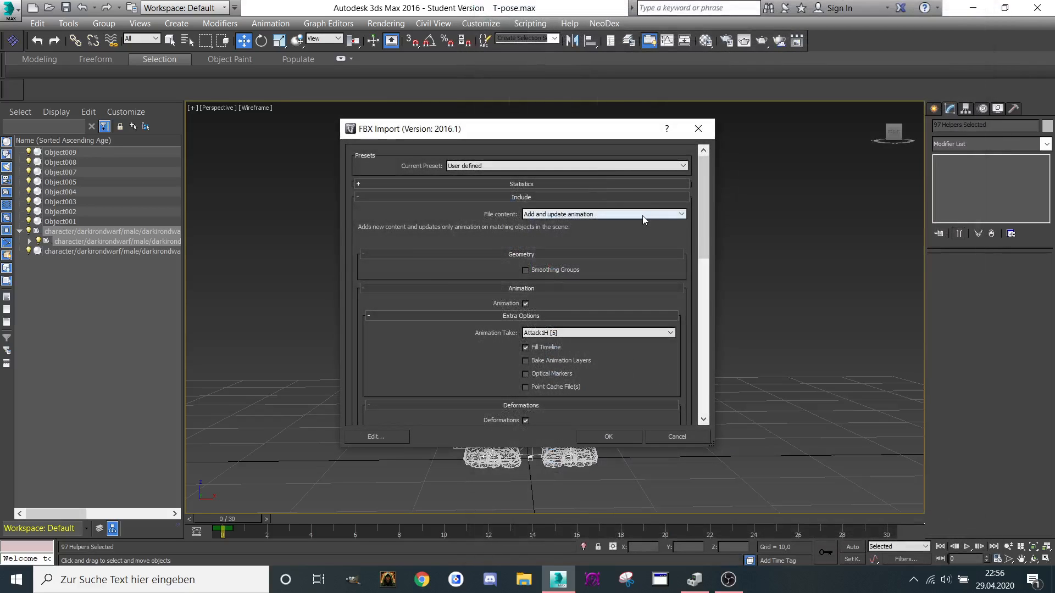
{"action": "left_click", "coordinate": [594, 212]}
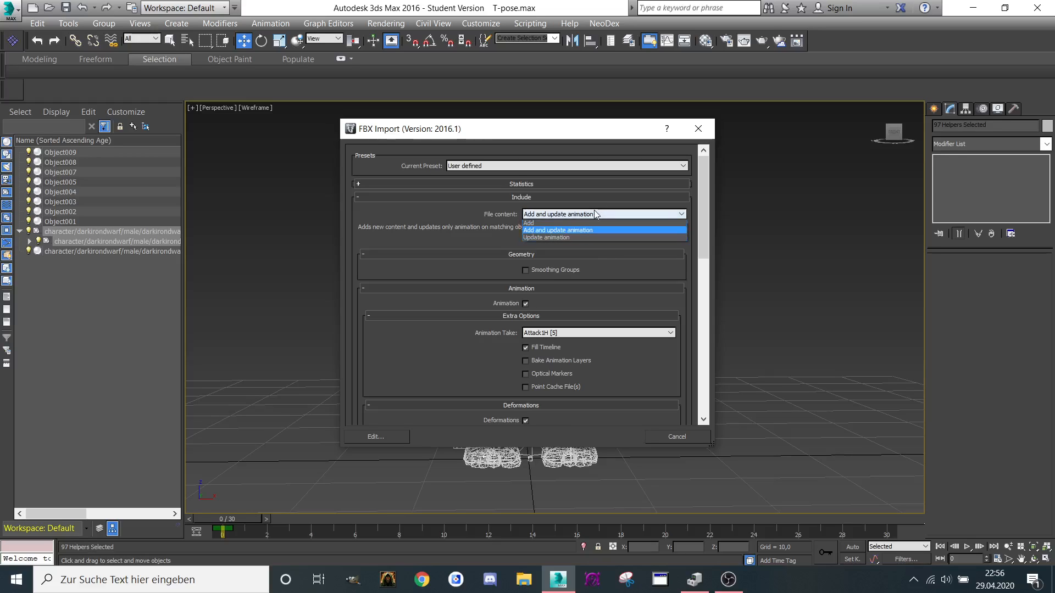
Step: Import the FBX with file content set to Update animation and Attack1H as the animation take
{"action": "left_click", "coordinate": [588, 238]}
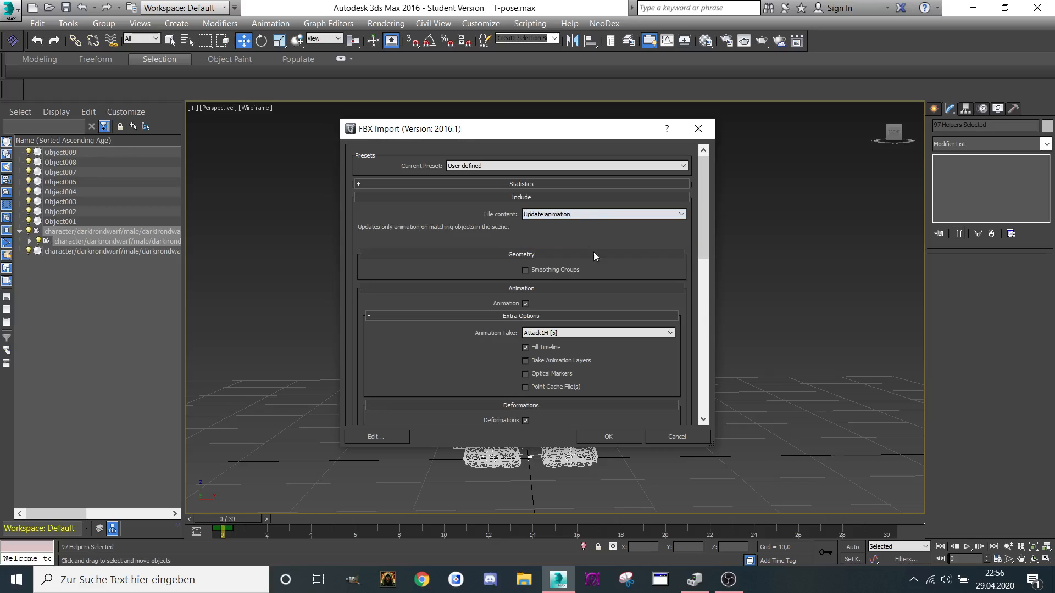
{"action": "left_click_drag", "start_coordinate": [703, 242], "coordinate": [684, 257]}
{"action": "left_click", "coordinate": [622, 254]}
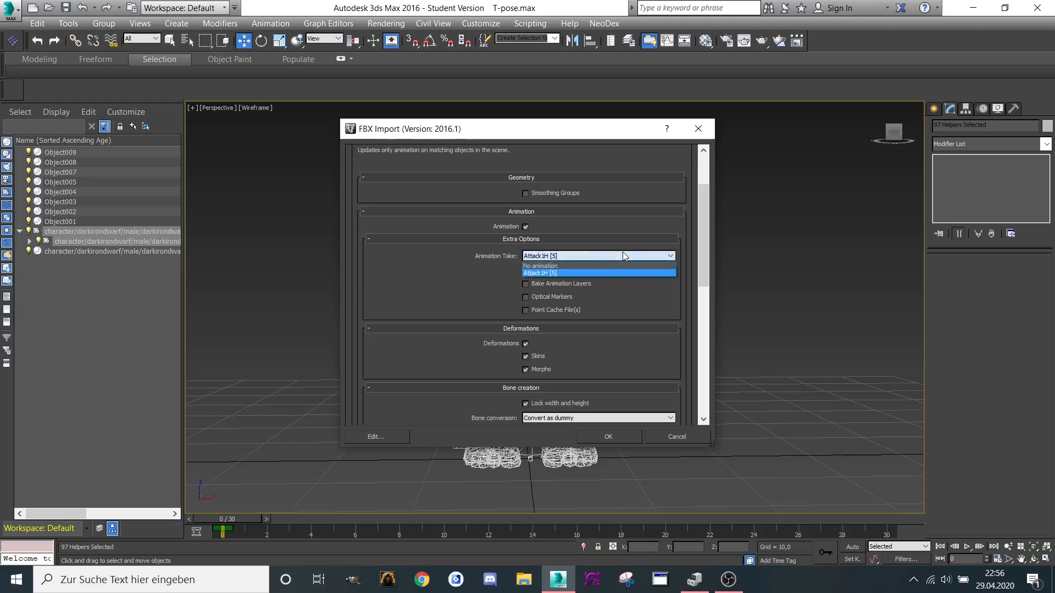
{"action": "left_click", "coordinate": [596, 272]}
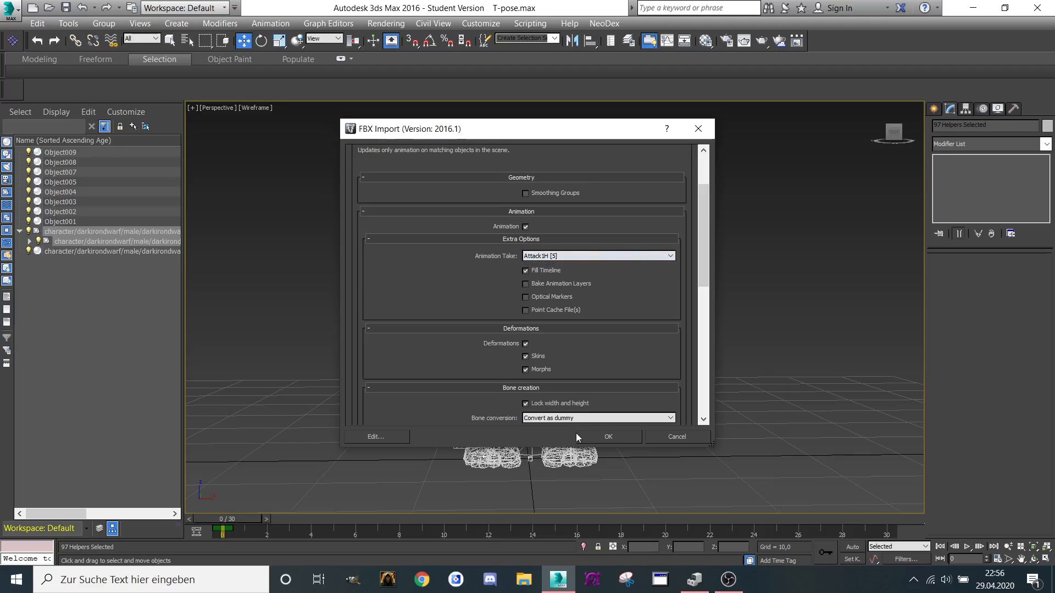
{"action": "left_click", "coordinate": [592, 435]}
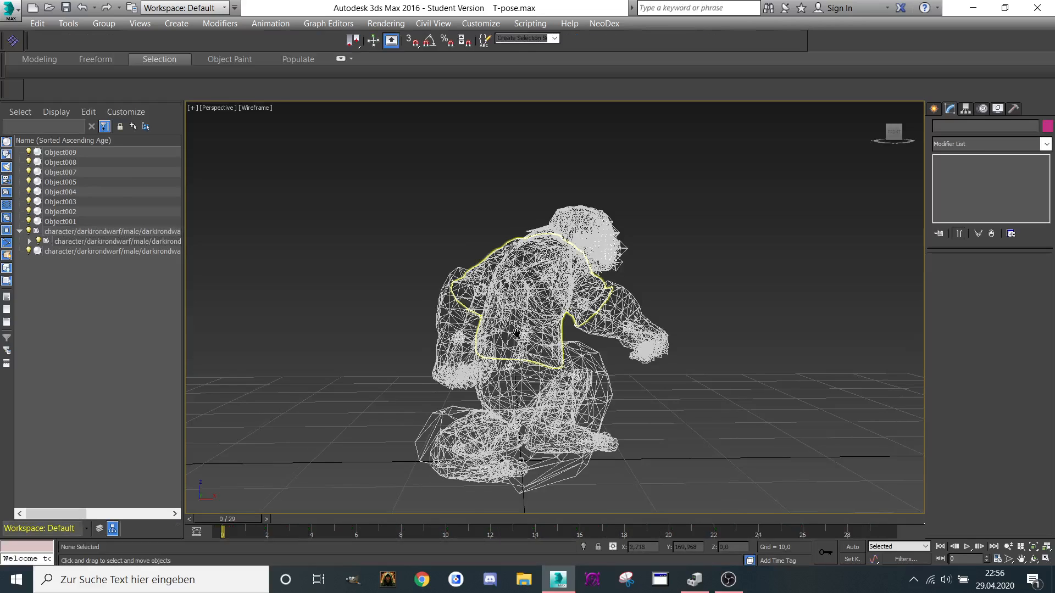
Step: Scrub the imported attack animation between frames 0 and 29 and examine the dwarf's pose from several angles
{"action": "mouse_move", "coordinate": [896, 135]}
{"action": "left_mouse_down"}
{"action": "mouse_move", "coordinate": [871, 145]}
{"action": "mouse_move", "coordinate": [908, 137]}
{"action": "left_mouse_up"}
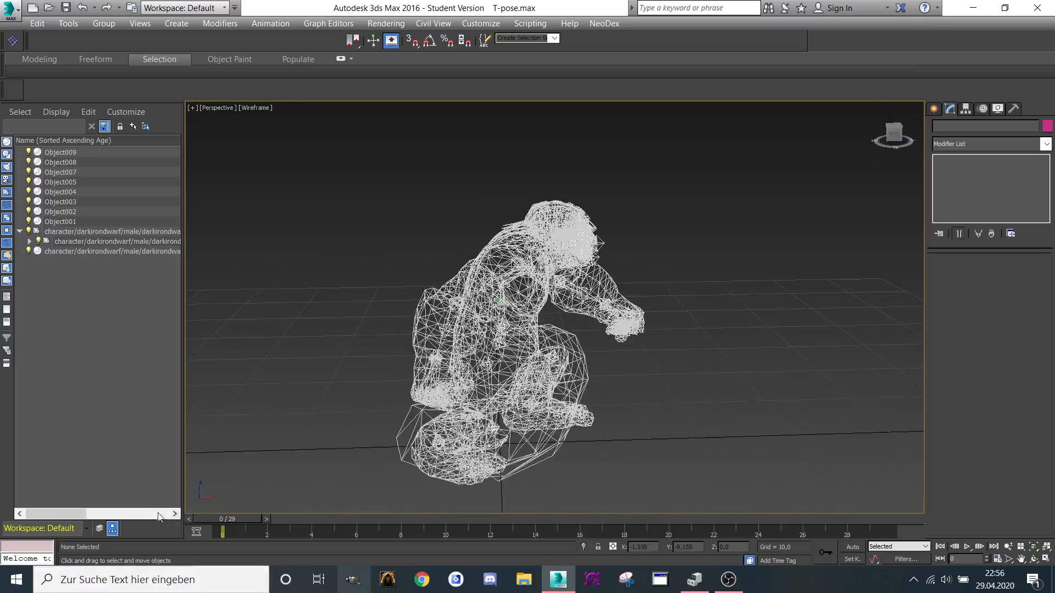
{"action": "left_click_drag", "start_coordinate": [206, 518], "coordinate": [887, 496]}
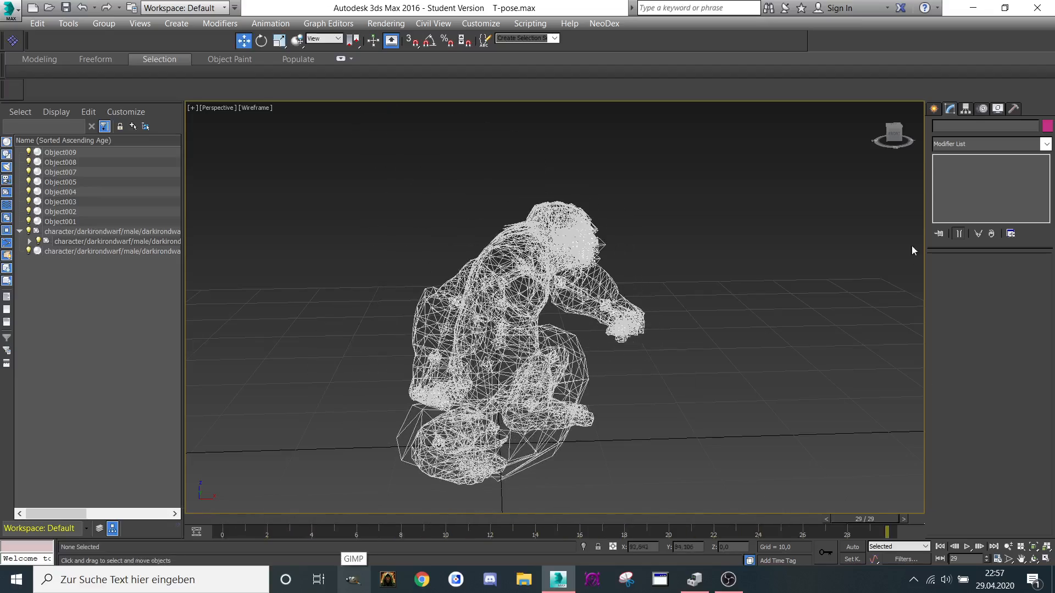
{"action": "left_click", "coordinate": [895, 134]}
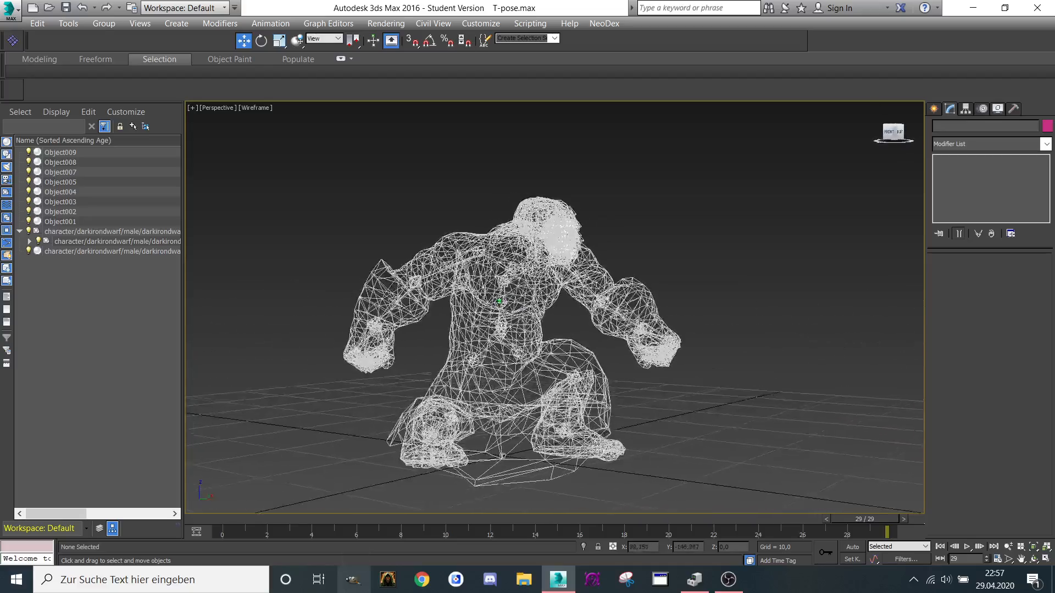
{"action": "mouse_move", "coordinate": [897, 139]}
{"action": "left_mouse_down"}
{"action": "mouse_move", "coordinate": [874, 142]}
{"action": "mouse_move", "coordinate": [901, 137]}
{"action": "left_mouse_up"}
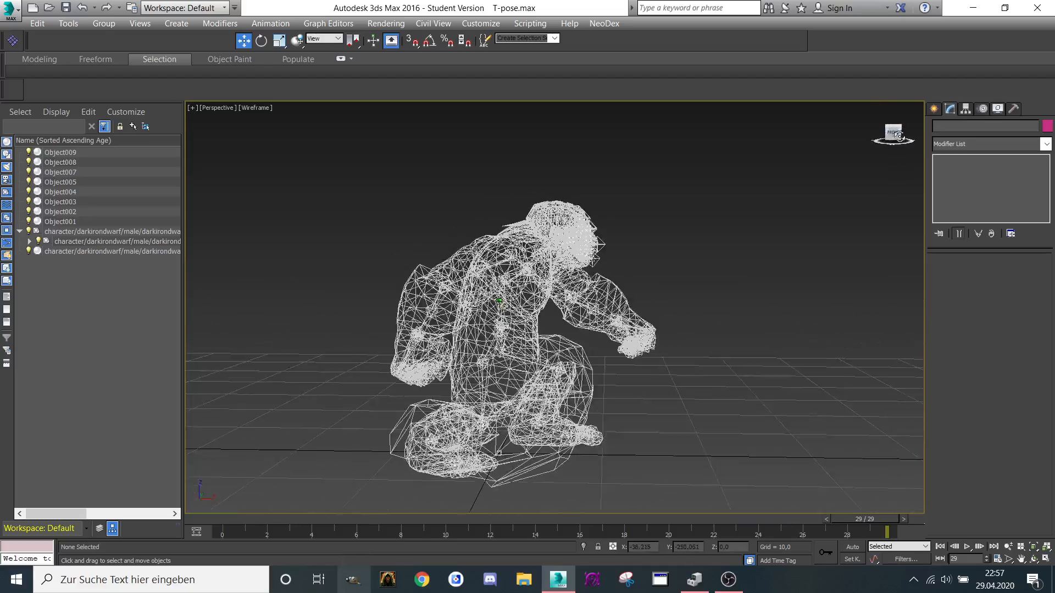
{"action": "middle_click_drag", "start_coordinate": [595, 299], "coordinate": [592, 290]}
{"action": "mouse_move", "coordinate": [896, 137]}
{"action": "left_mouse_down"}
{"action": "mouse_move", "coordinate": [883, 139]}
{"action": "mouse_move", "coordinate": [895, 138]}
{"action": "left_mouse_up"}
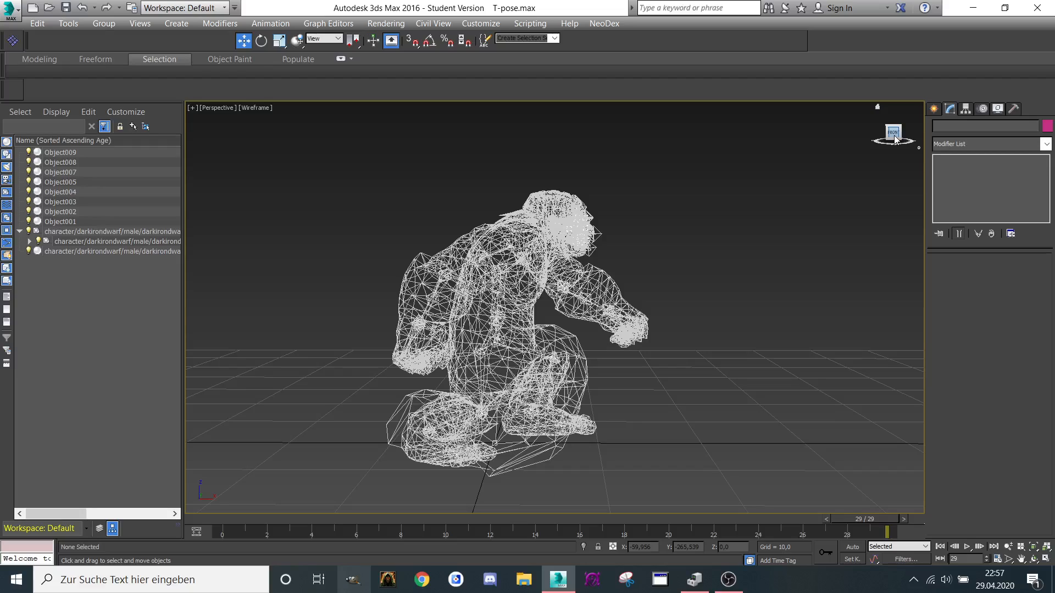
{"action": "left_click_drag", "start_coordinate": [891, 138], "coordinate": [857, 139]}
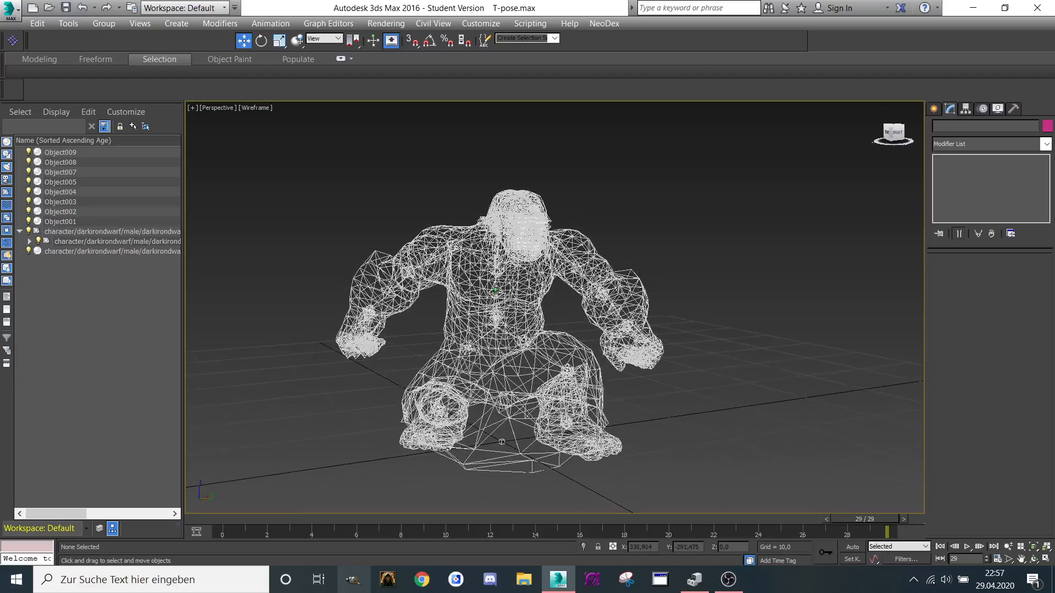
{"action": "middle_click_drag", "start_coordinate": [227, 343], "coordinate": [231, 316]}
{"action": "mouse_move", "coordinate": [894, 132]}
{"action": "left_mouse_down"}
{"action": "mouse_move", "coordinate": [877, 133]}
{"action": "mouse_move", "coordinate": [917, 133]}
{"action": "mouse_move", "coordinate": [891, 132]}
{"action": "left_mouse_up"}
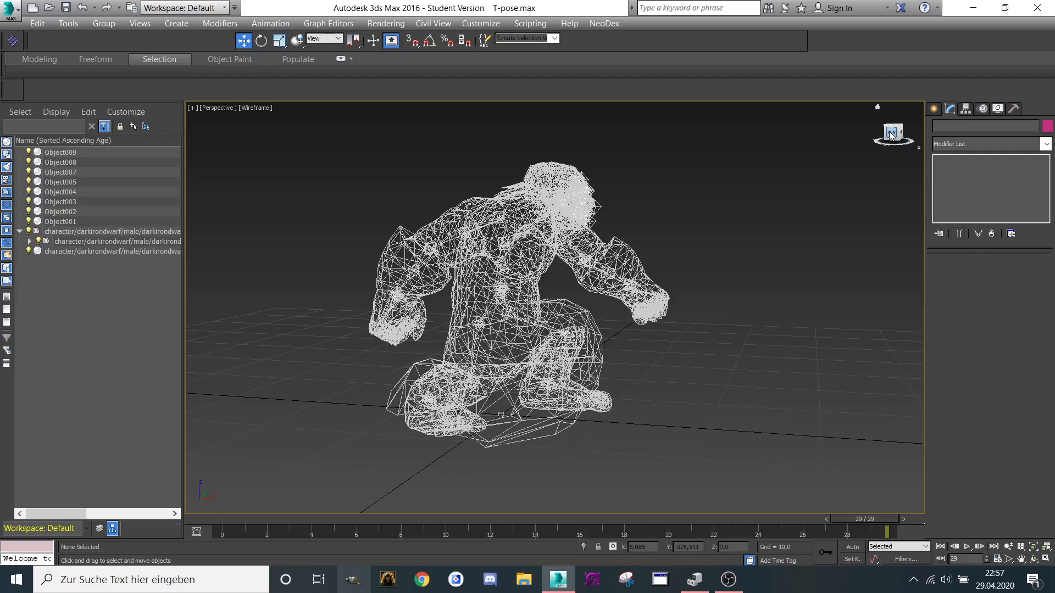
{"action": "left_click", "coordinate": [891, 134]}
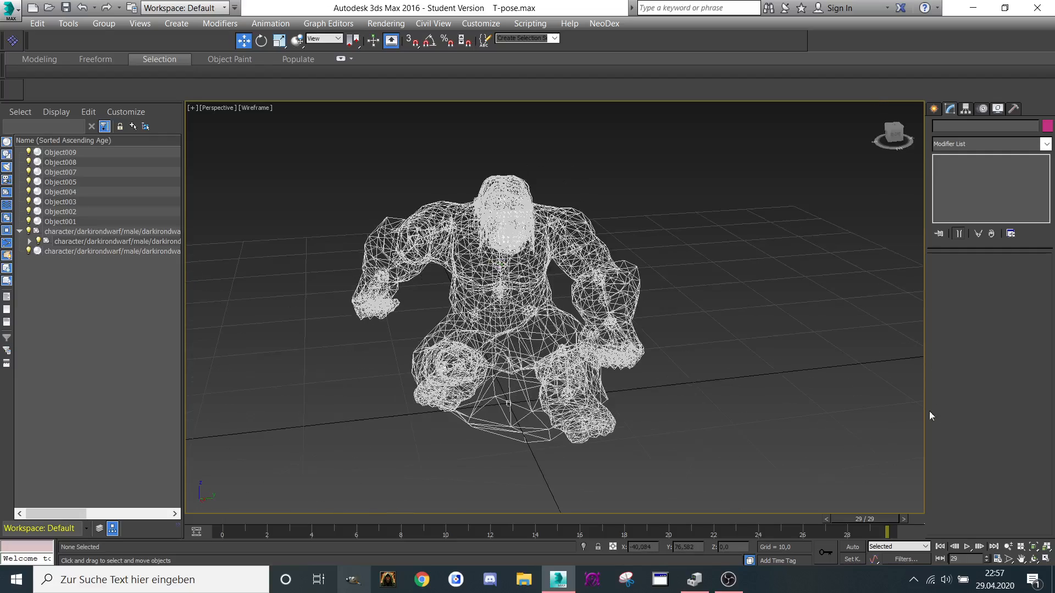
{"action": "left_click_drag", "start_coordinate": [889, 520], "coordinate": [193, 471]}
Step: Display the perspective viewport in Consistent Colors without edged faces and scrub the animation to frame 29
{"action": "left_click", "coordinate": [257, 108]}
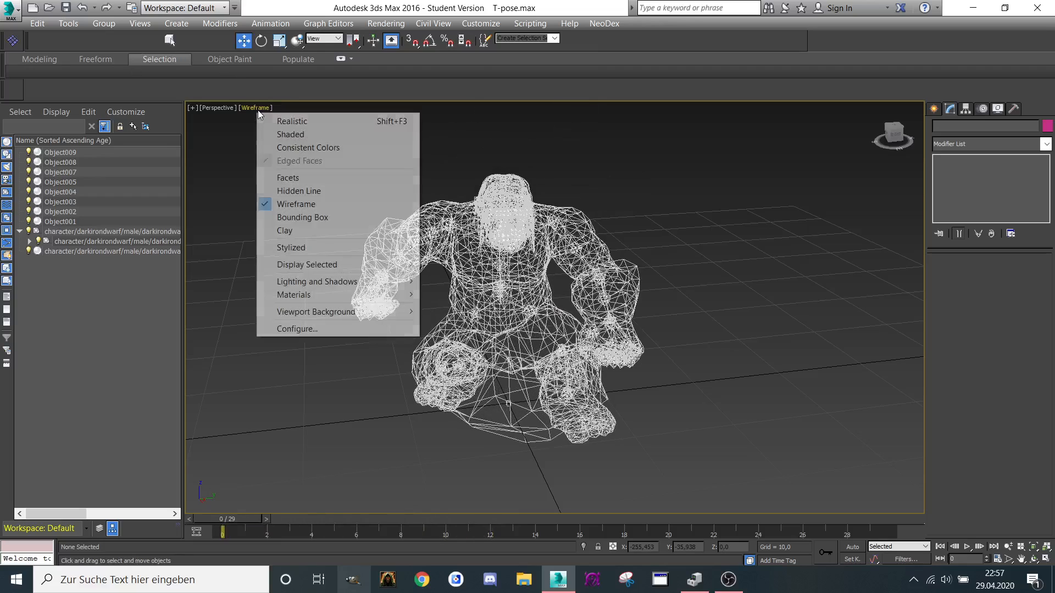
{"action": "left_click", "coordinate": [292, 148]}
{"action": "left_click", "coordinate": [285, 108]}
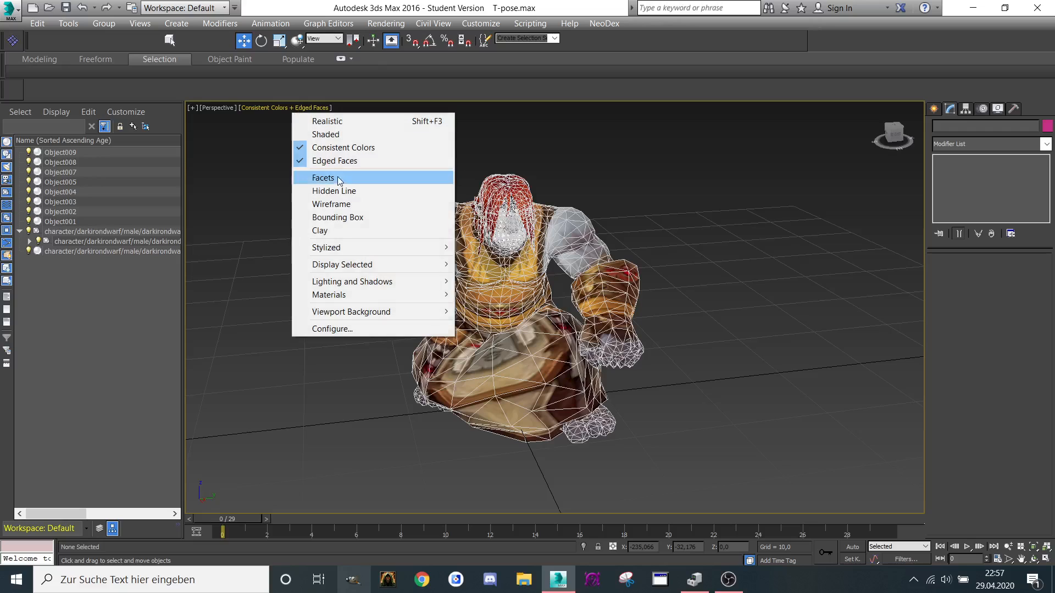
{"action": "left_click", "coordinate": [307, 160]}
{"action": "left_click_drag", "start_coordinate": [252, 522], "coordinate": [868, 525]}
Step: Select the dwarf's root helper with its entire hierarchy and start saving its animation to a file
{"action": "double_click", "coordinate": [62, 233]}
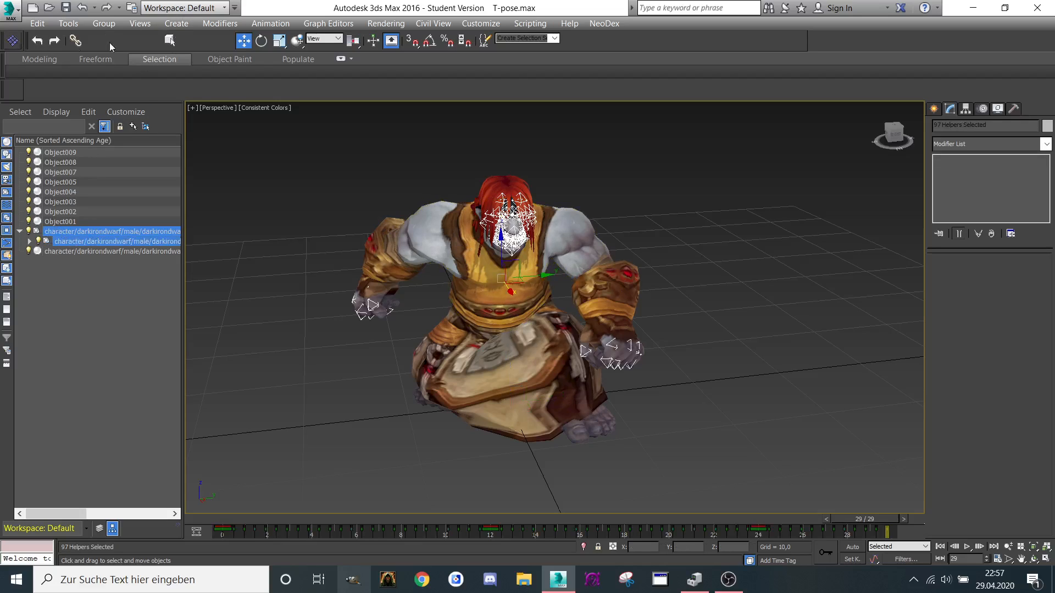
{"action": "middle_click_drag", "start_coordinate": [430, 201], "coordinate": [422, 180]}
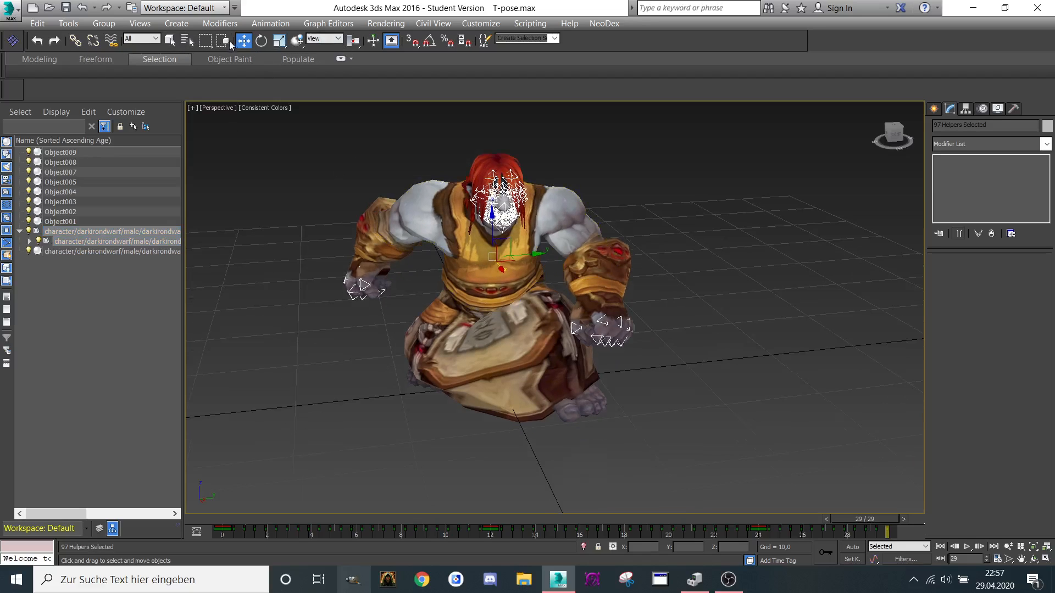
{"action": "left_click", "coordinate": [270, 23]}
{"action": "left_click", "coordinate": [269, 51]}
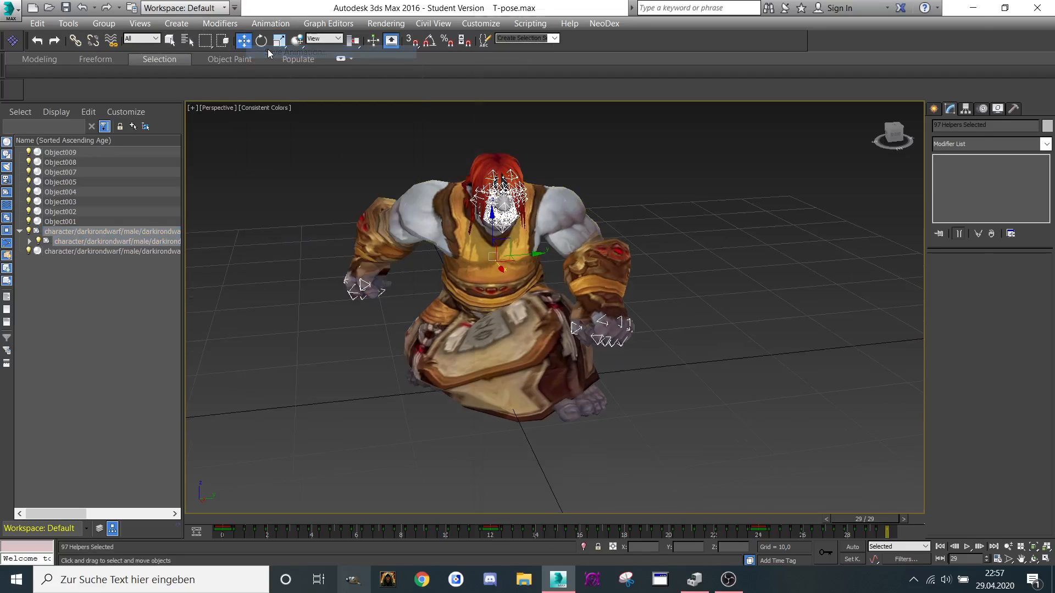
Step: Set the save location to the animation folder inside Downloads, testmodel, New folder
{"action": "left_click", "coordinate": [676, 52]}
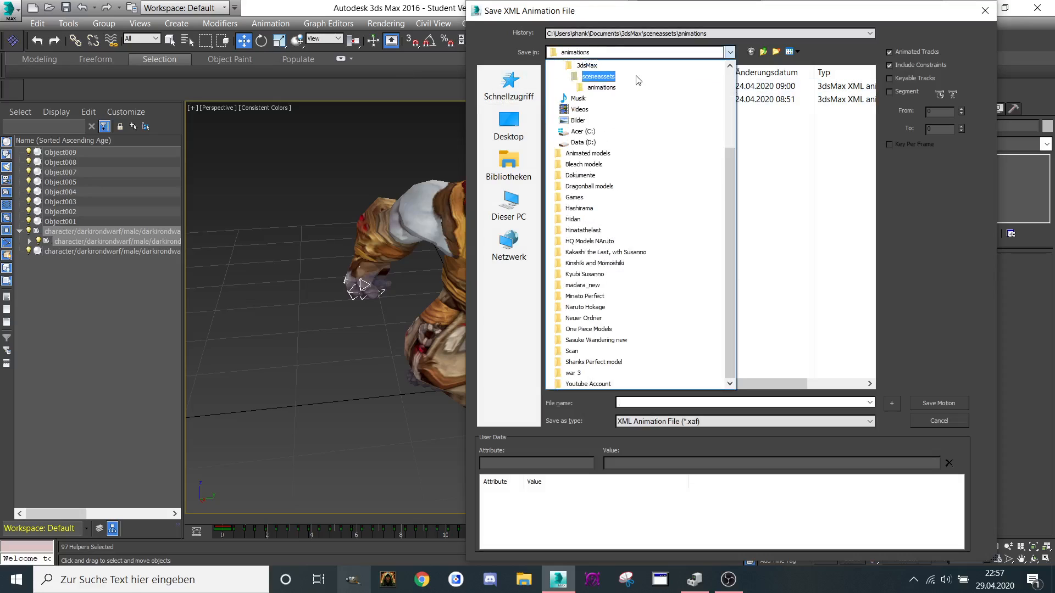
{"action": "scroll", "coordinate": [637, 81], "scroll_direction": "up", "scroll_amount": 5}
{"action": "left_click", "coordinate": [585, 114]}
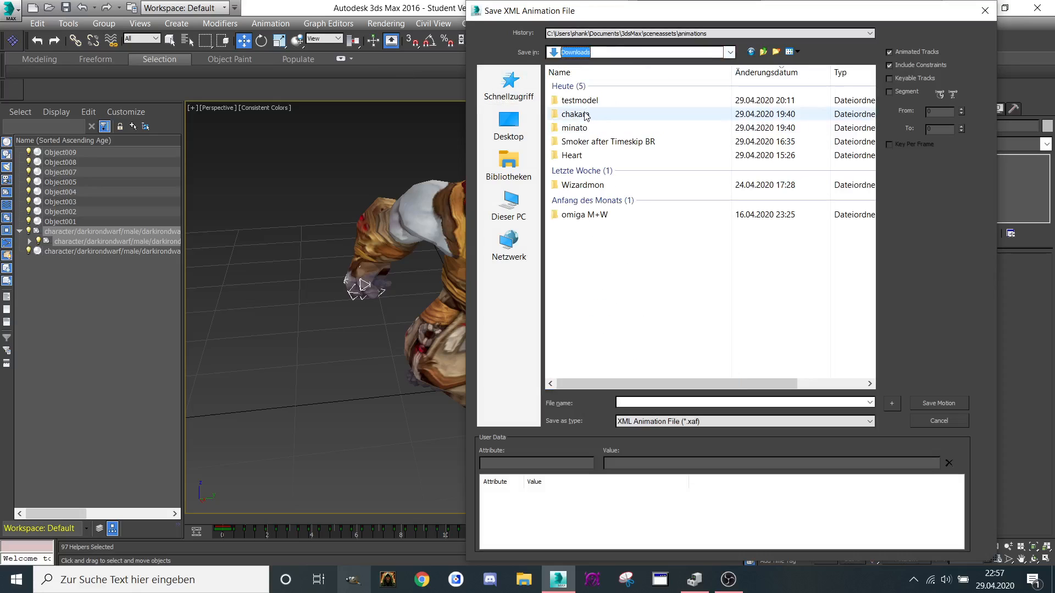
{"action": "double_click", "coordinate": [586, 100]}
{"action": "double_click", "coordinate": [585, 86]}
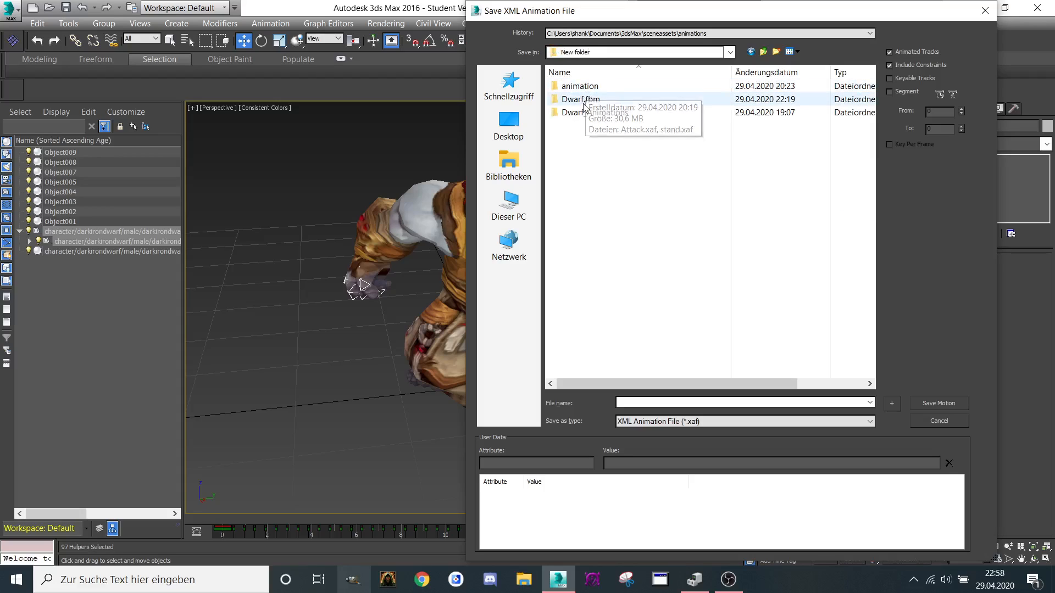
{"action": "double_click", "coordinate": [582, 86]}
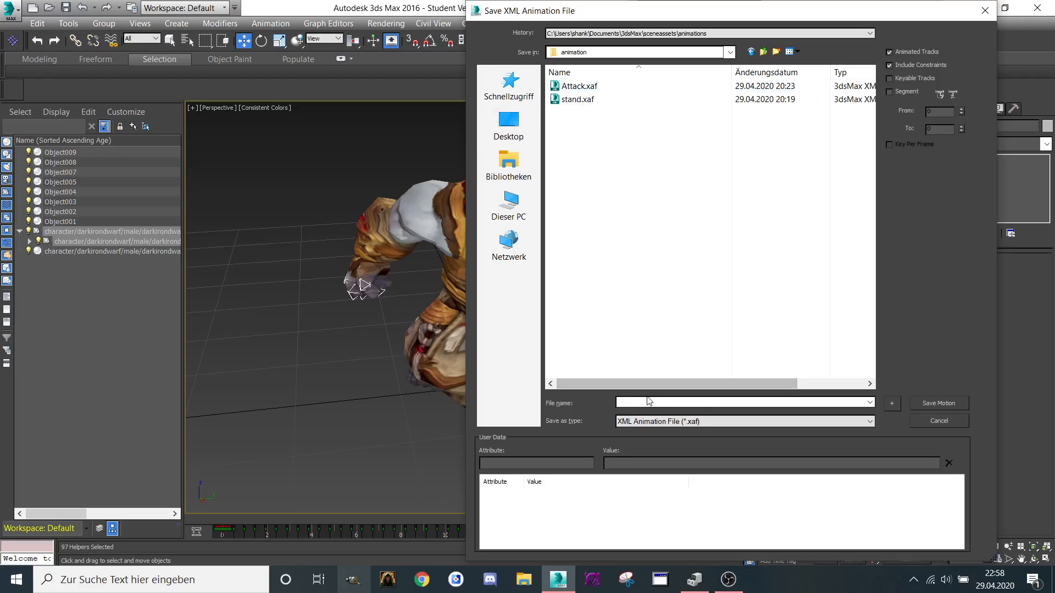
Step: Save the motion as attack in XAF format, limited to the segment from frame 0 to 29, replacing the existing file
{"action": "left_click", "coordinate": [628, 401]}
{"action": "type", "text": "attack"}
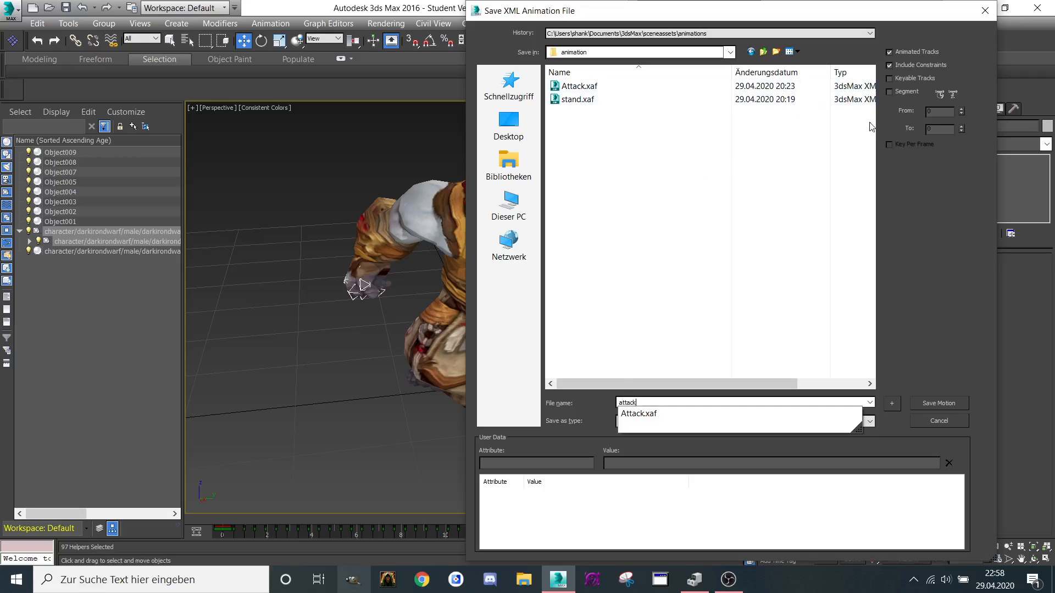
{"action": "left_click", "coordinate": [891, 93]}
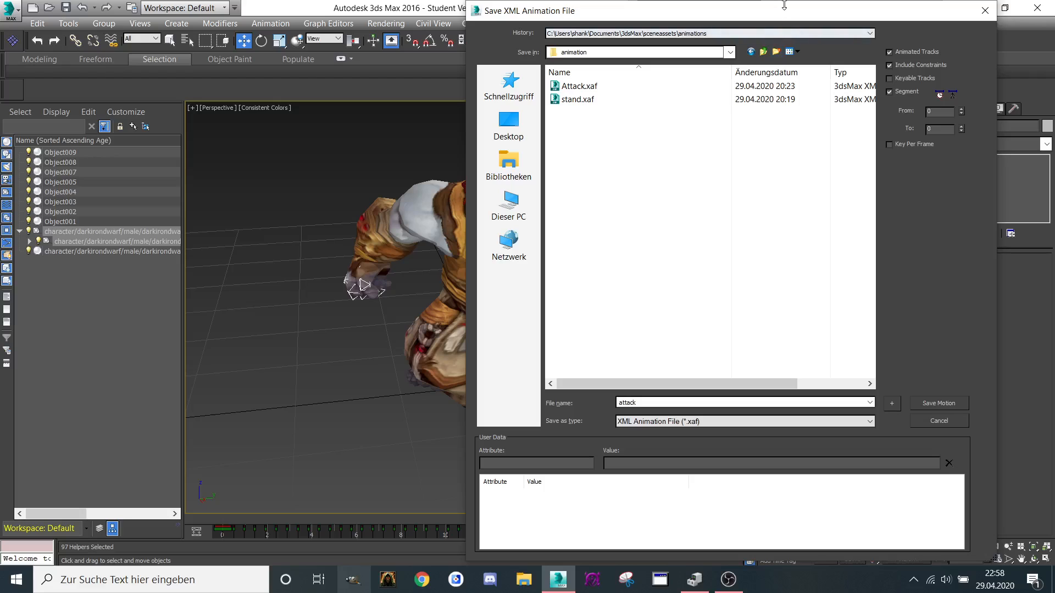
{"action": "left_click_drag", "start_coordinate": [780, 12], "coordinate": [425, 43]}
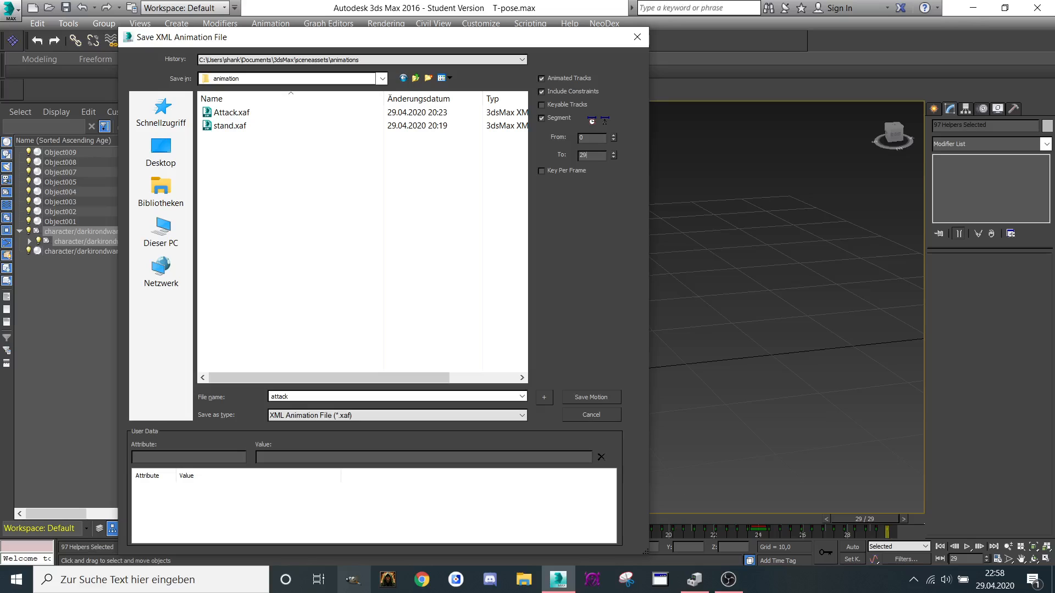
{"action": "left_click", "coordinate": [589, 395]}
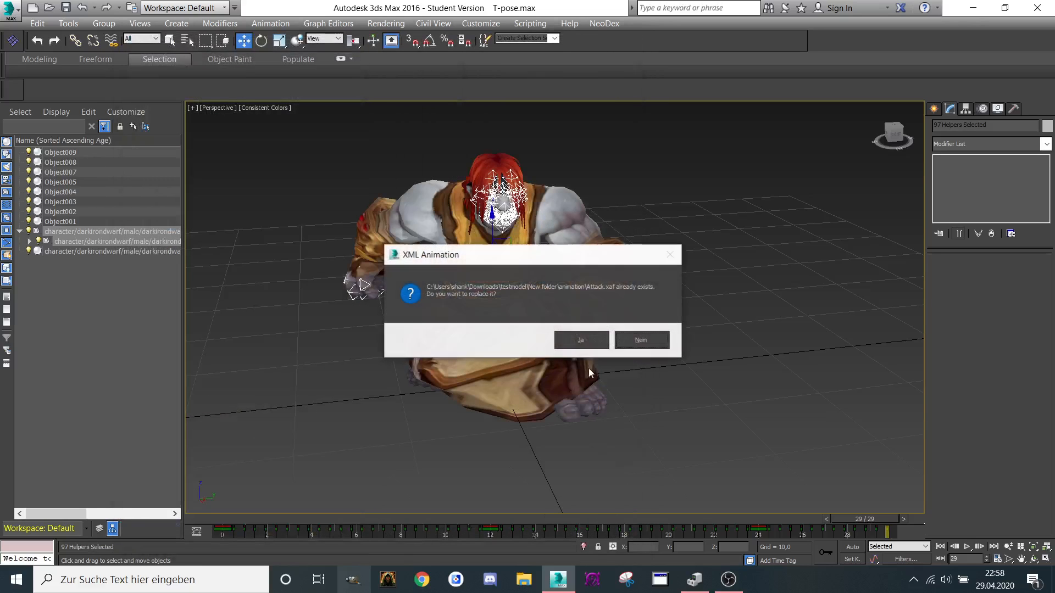
{"action": "left_click", "coordinate": [589, 339]}
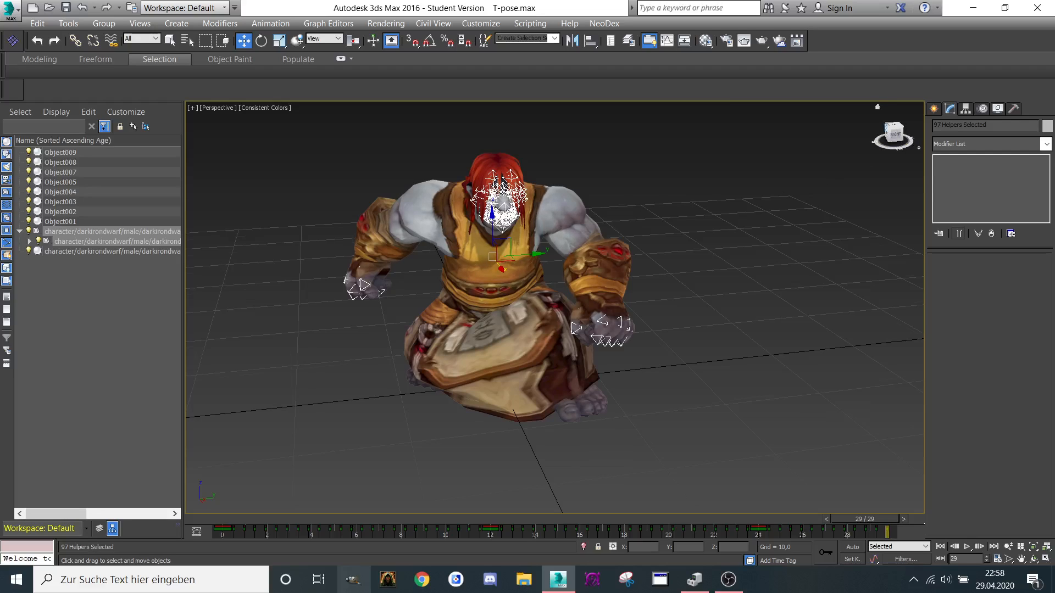
Step: Choose Dwarf_Stand_0.fbx from the Dwarf_Animations folder as the file to import
{"action": "left_click_drag", "start_coordinate": [893, 135], "coordinate": [901, 134]}
{"action": "left_click", "coordinate": [7, 8]}
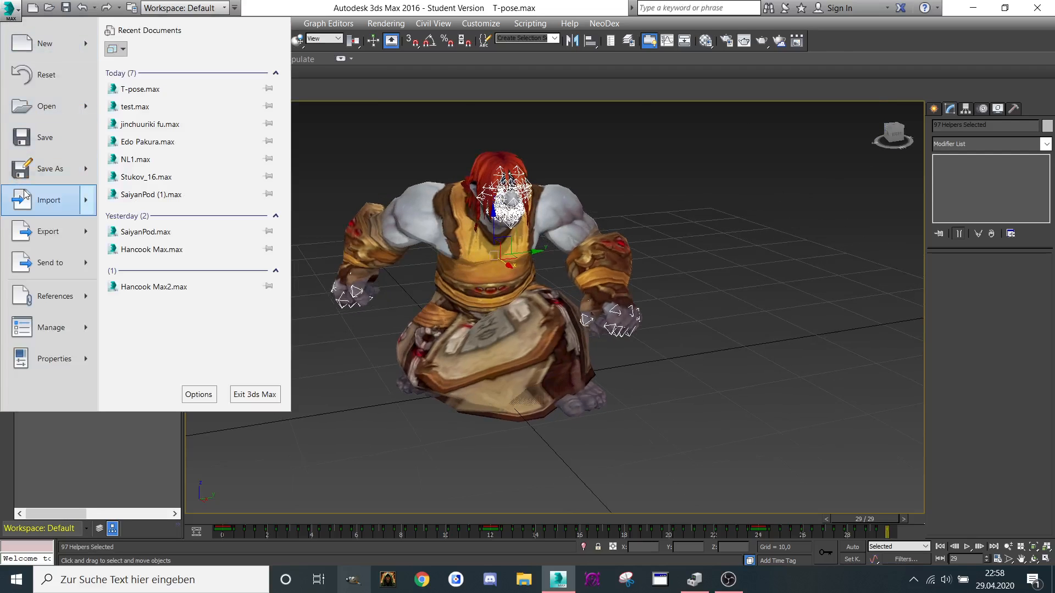
{"action": "left_click", "coordinate": [41, 200]}
{"action": "scroll", "coordinate": [272, 237], "scroll_direction": "down", "scroll_amount": 20}
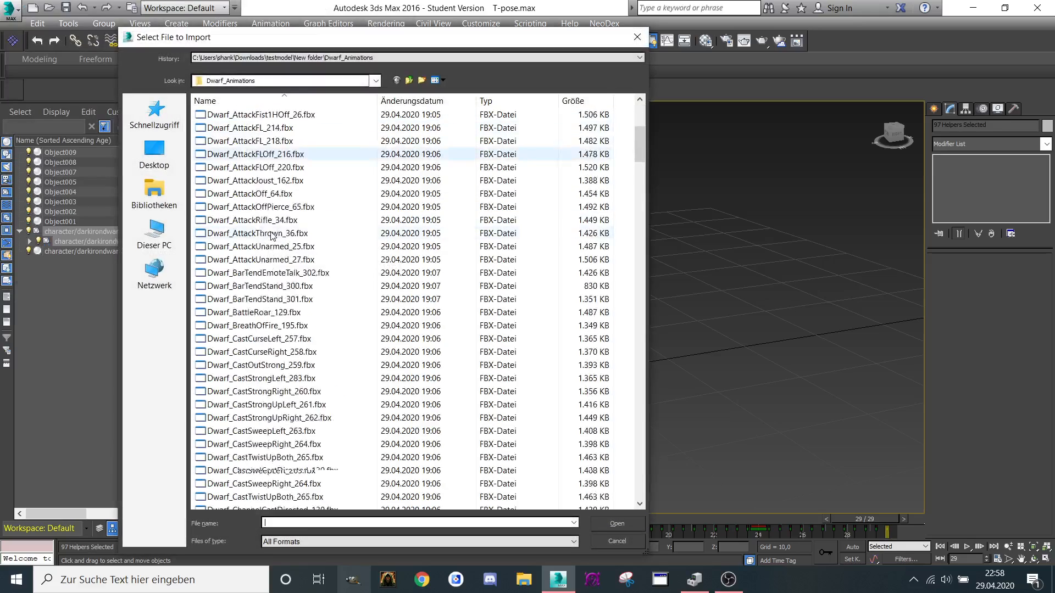
{"action": "scroll", "coordinate": [271, 236], "scroll_direction": "down", "scroll_amount": 20}
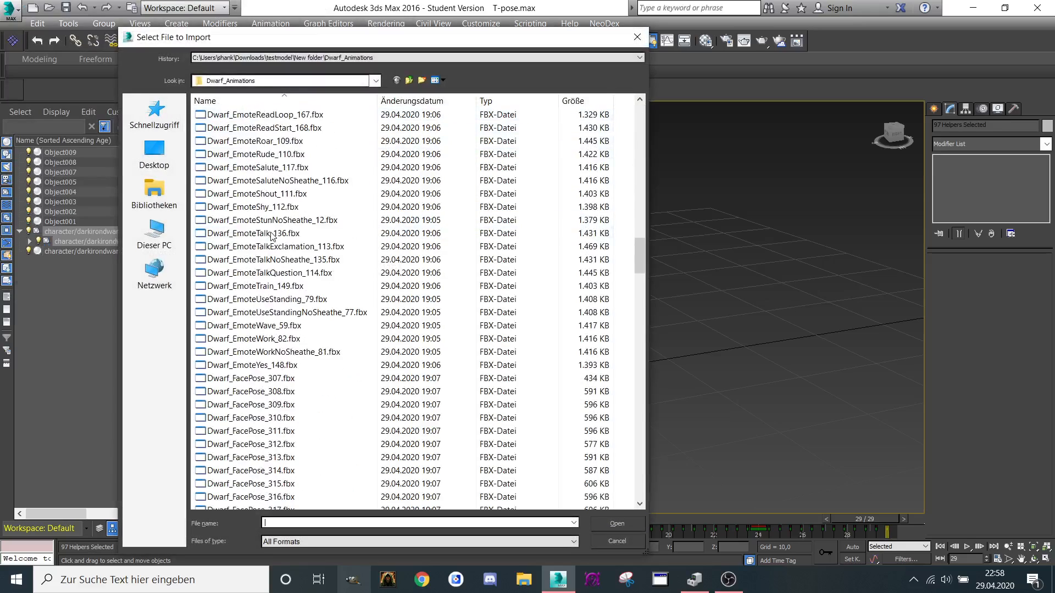
{"action": "scroll", "coordinate": [271, 236], "scroll_direction": "down", "scroll_amount": 16}
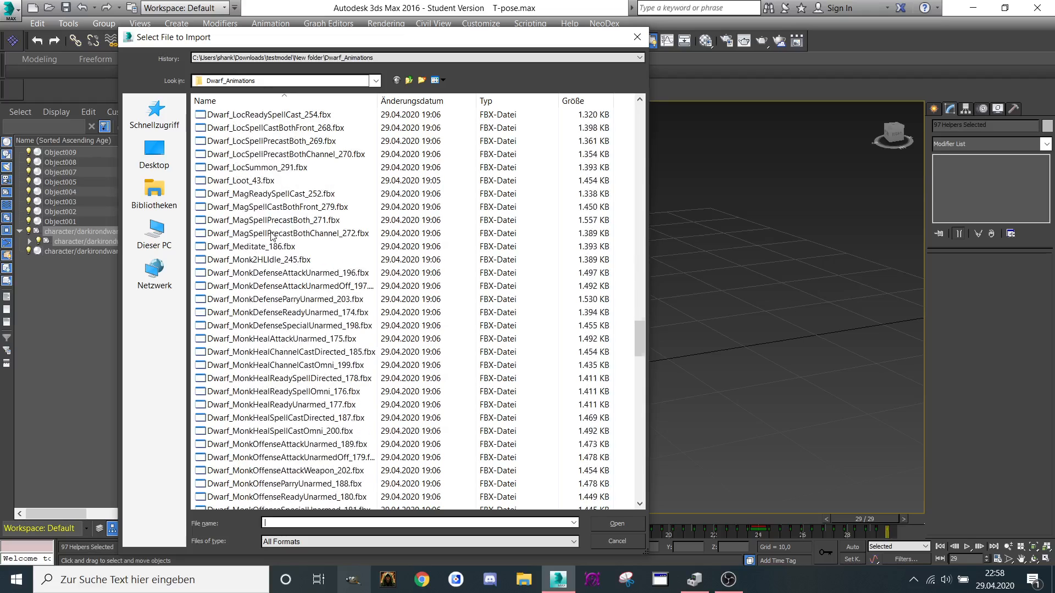
{"action": "scroll", "coordinate": [271, 236], "scroll_direction": "down", "scroll_amount": 17}
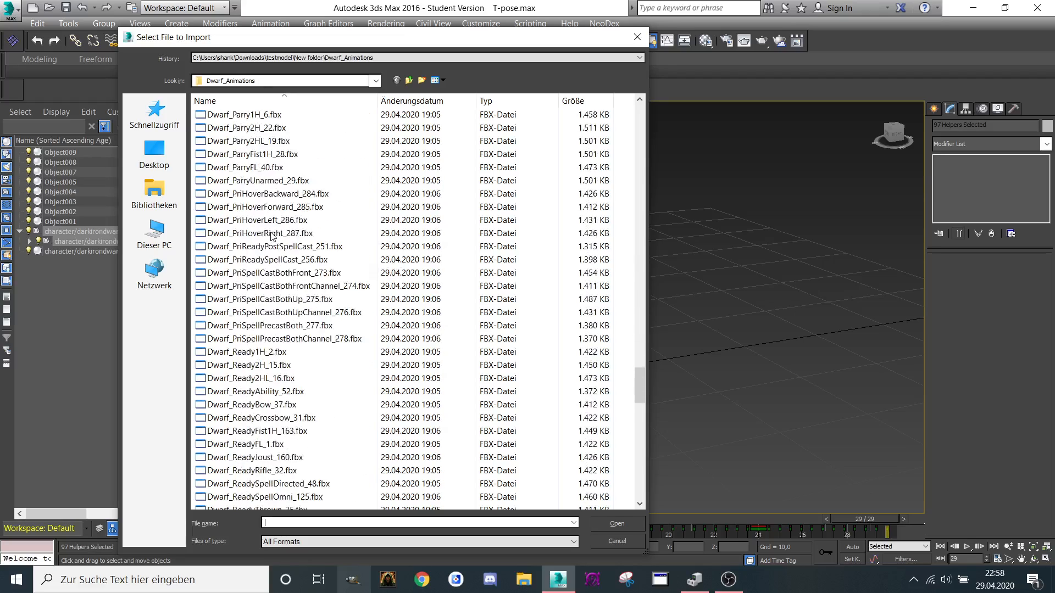
{"action": "scroll", "coordinate": [271, 236], "scroll_direction": "down", "scroll_amount": 3}
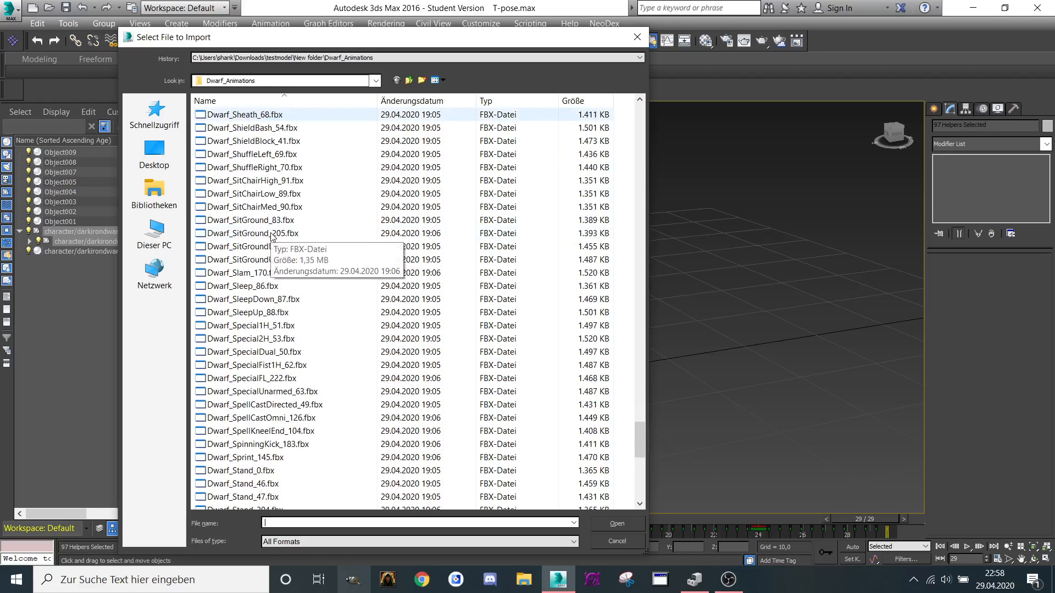
{"action": "scroll", "coordinate": [272, 241], "scroll_direction": "down", "scroll_amount": 4}
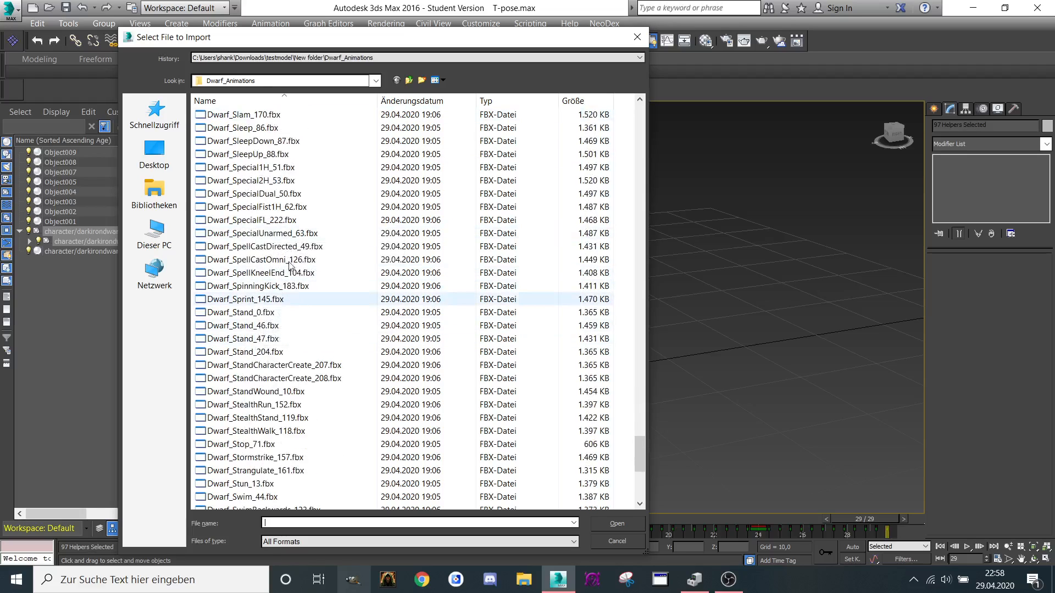
{"action": "scroll", "coordinate": [290, 265], "scroll_direction": "up", "scroll_amount": 5}
{"action": "scroll", "coordinate": [307, 252], "scroll_direction": "down", "scroll_amount": 9}
{"action": "scroll", "coordinate": [318, 231], "scroll_direction": "up", "scroll_amount": 2}
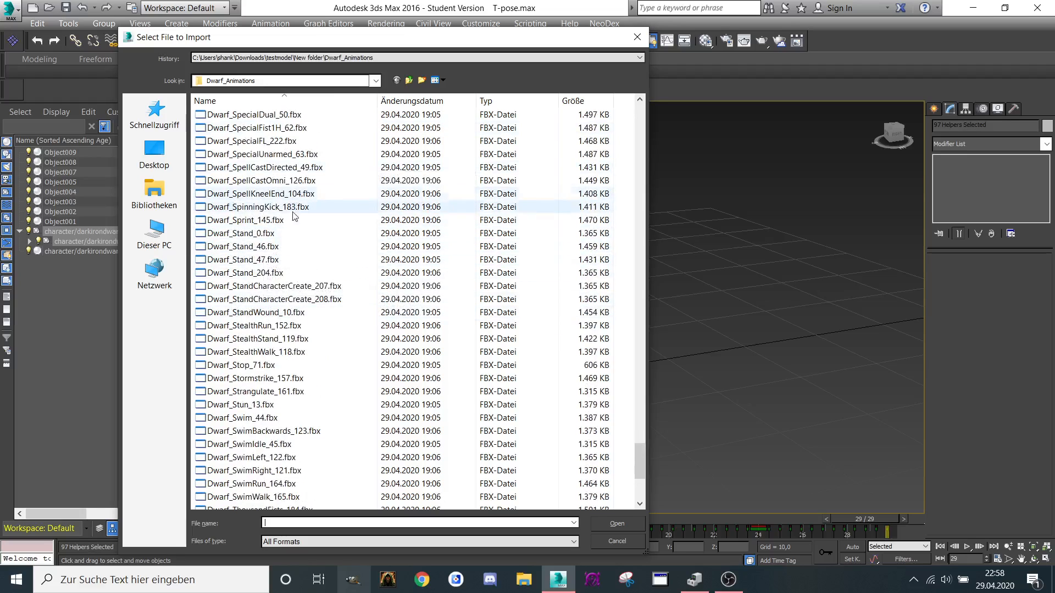
{"action": "left_click", "coordinate": [277, 233]}
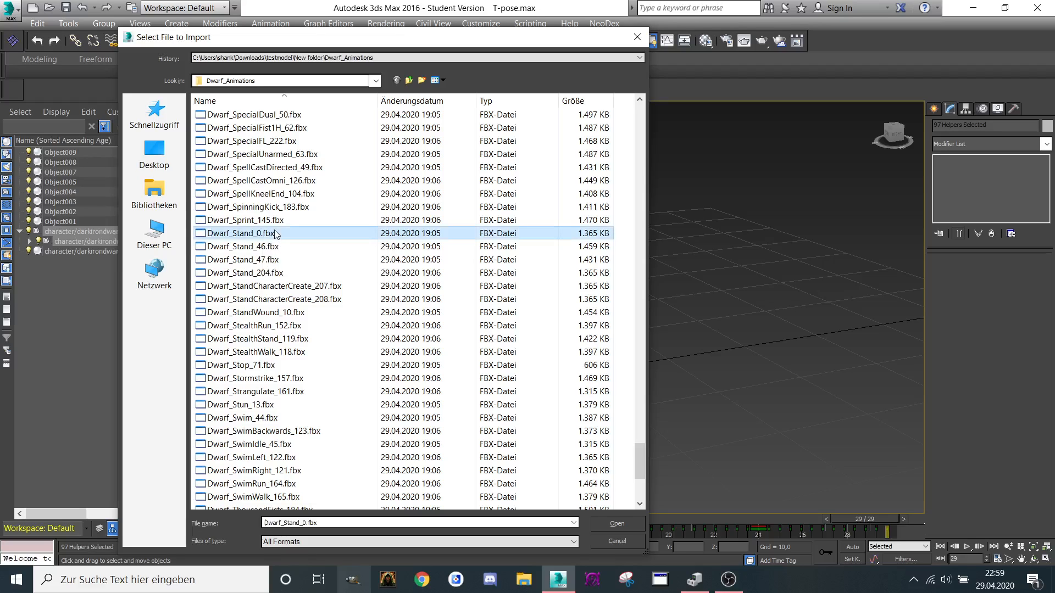
{"action": "double_click", "coordinate": [277, 234]}
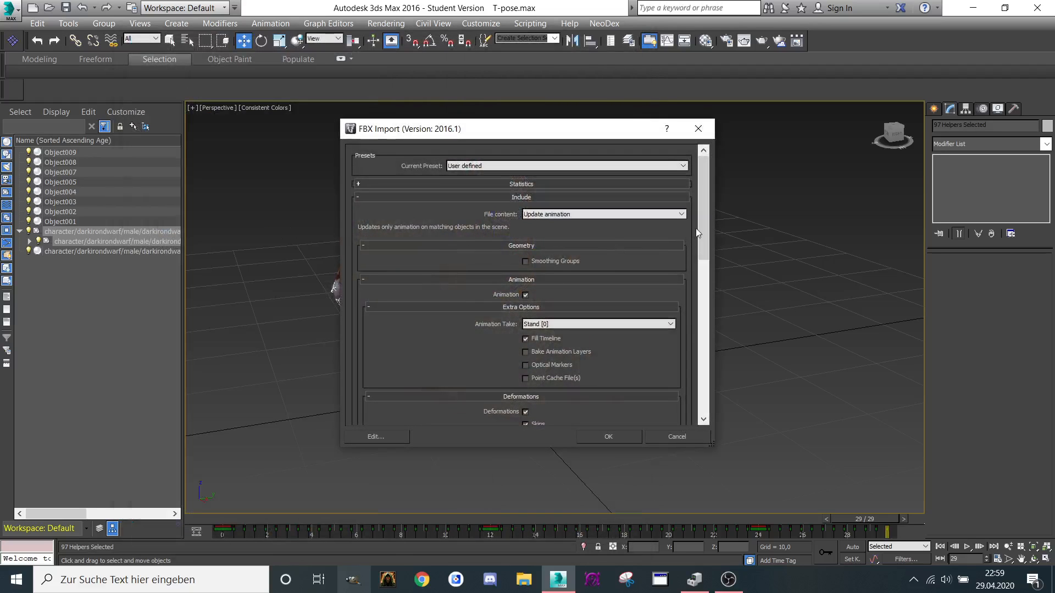
Step: Import the Stand [0] take with file content set to Update animation and scrub the timeline to frame 99
{"action": "scroll", "coordinate": [697, 233], "scroll_direction": "down", "scroll_amount": 1}
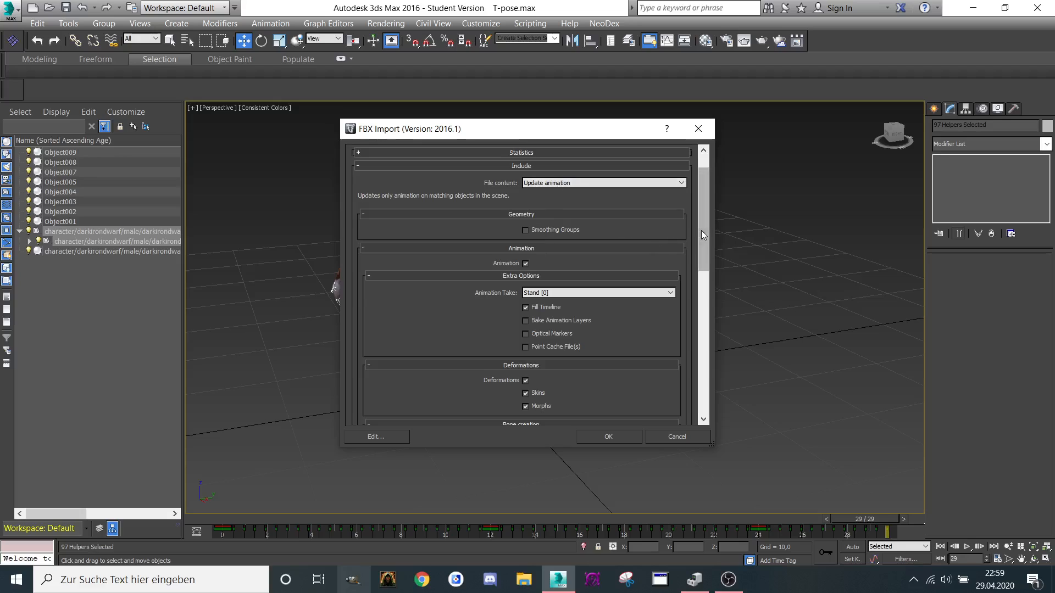
{"action": "scroll", "coordinate": [705, 228], "scroll_direction": "up", "scroll_amount": 1}
{"action": "scroll", "coordinate": [698, 275], "scroll_direction": "down", "scroll_amount": 5}
{"action": "scroll", "coordinate": [698, 295], "scroll_direction": "up", "scroll_amount": 5}
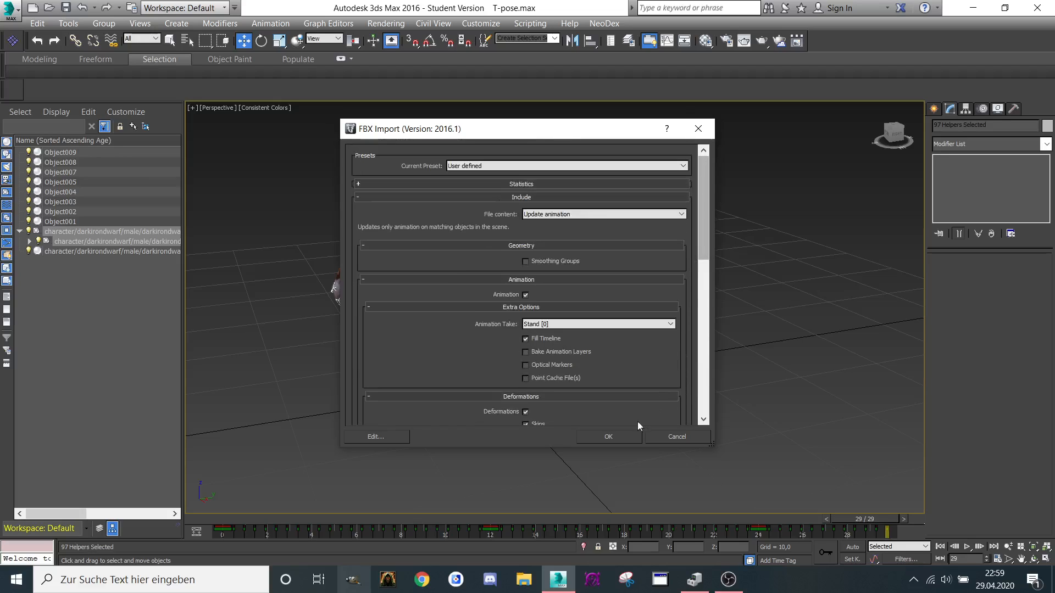
{"action": "left_click", "coordinate": [617, 436]}
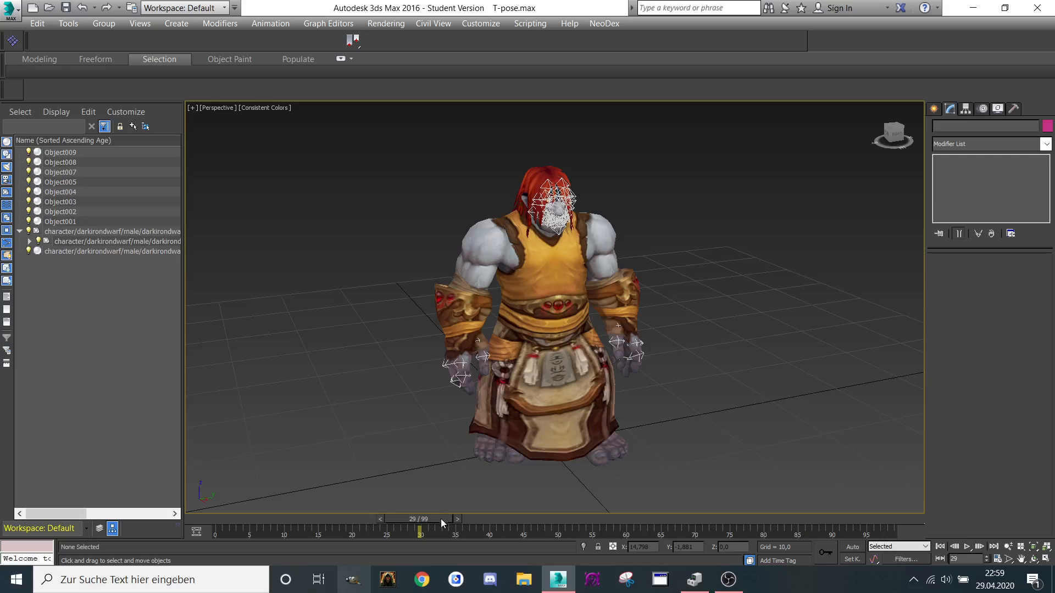
{"action": "left_click_drag", "start_coordinate": [440, 518], "coordinate": [907, 518]}
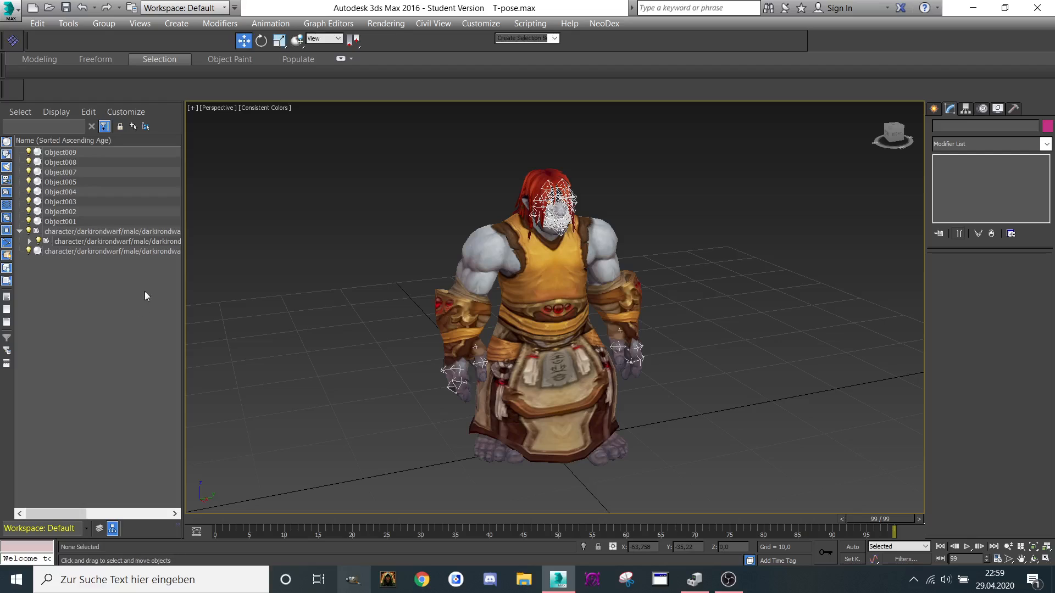
Step: Select the dwarf's root helper with all its children and start saving their animation to a file
{"action": "double_click", "coordinate": [107, 231]}
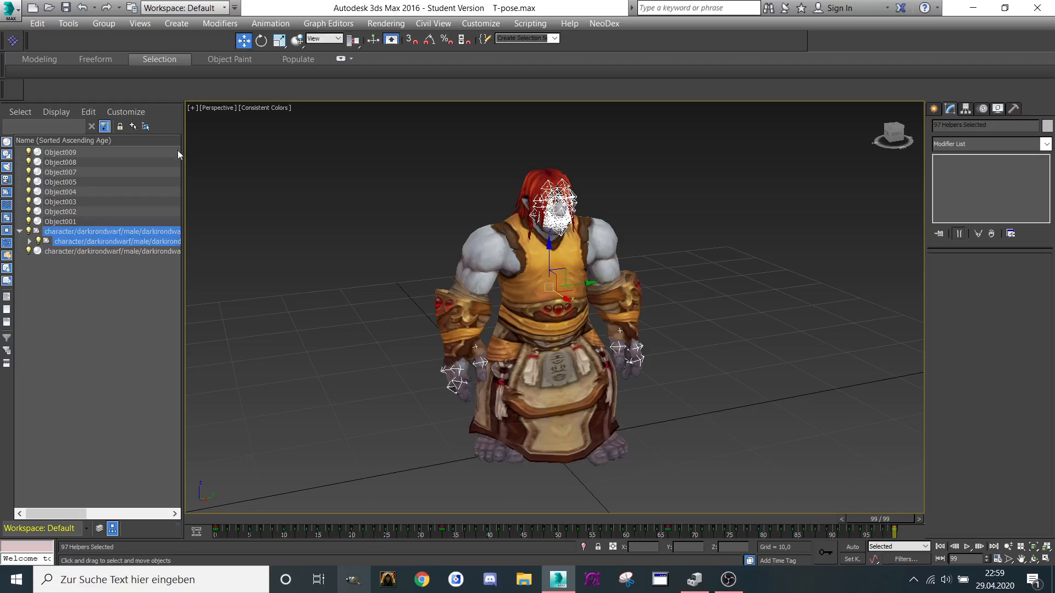
{"action": "left_click", "coordinate": [270, 23]}
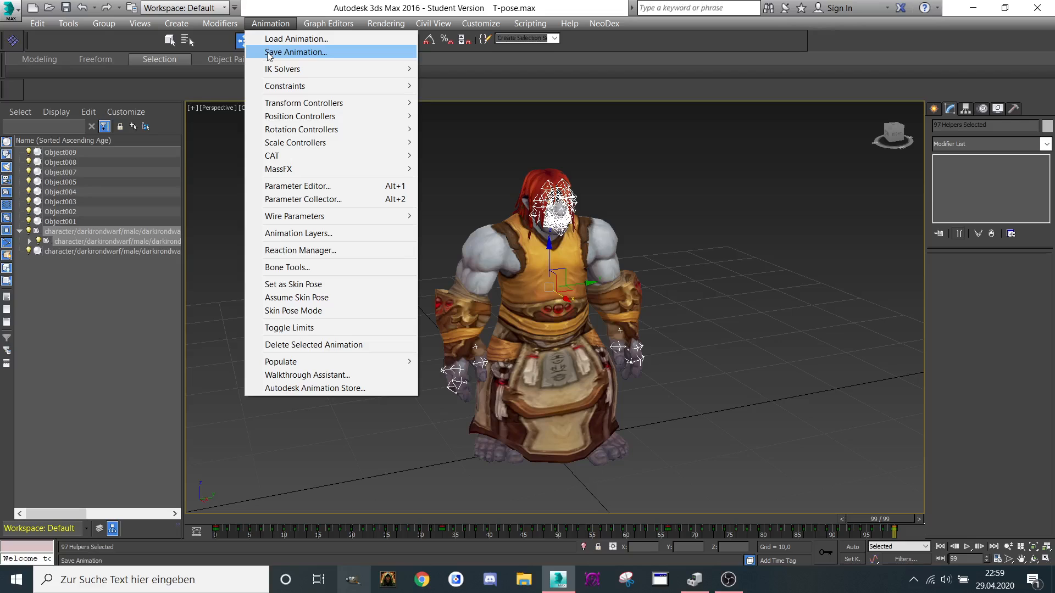
{"action": "left_click", "coordinate": [269, 52]}
Step: Save the motion over the existing stand.xaf, with the segment ending at frame 99
{"action": "left_click", "coordinate": [237, 125]}
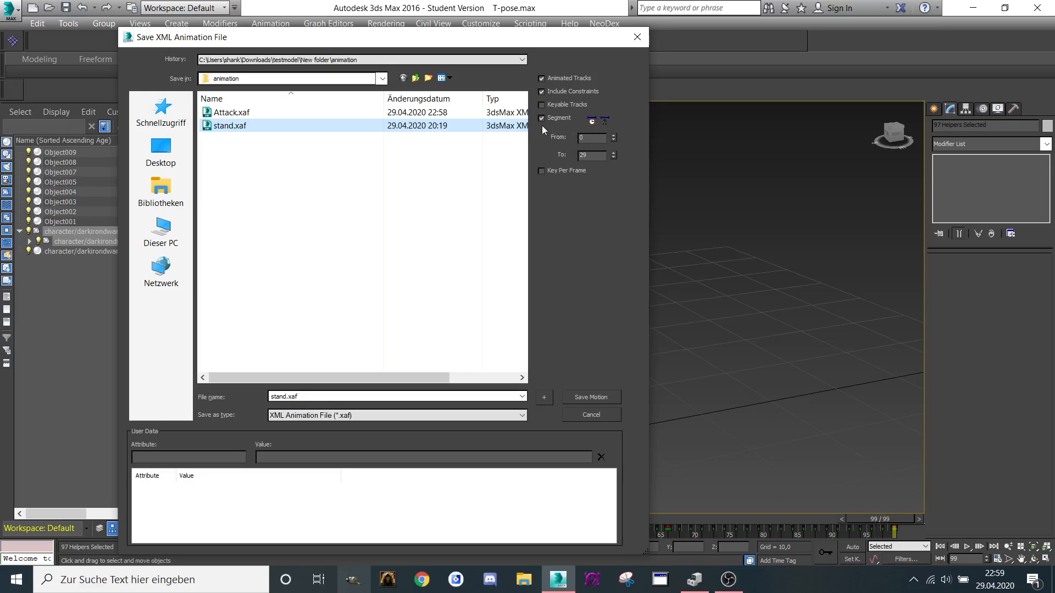
{"action": "left_click_drag", "start_coordinate": [593, 157], "coordinate": [544, 155]}
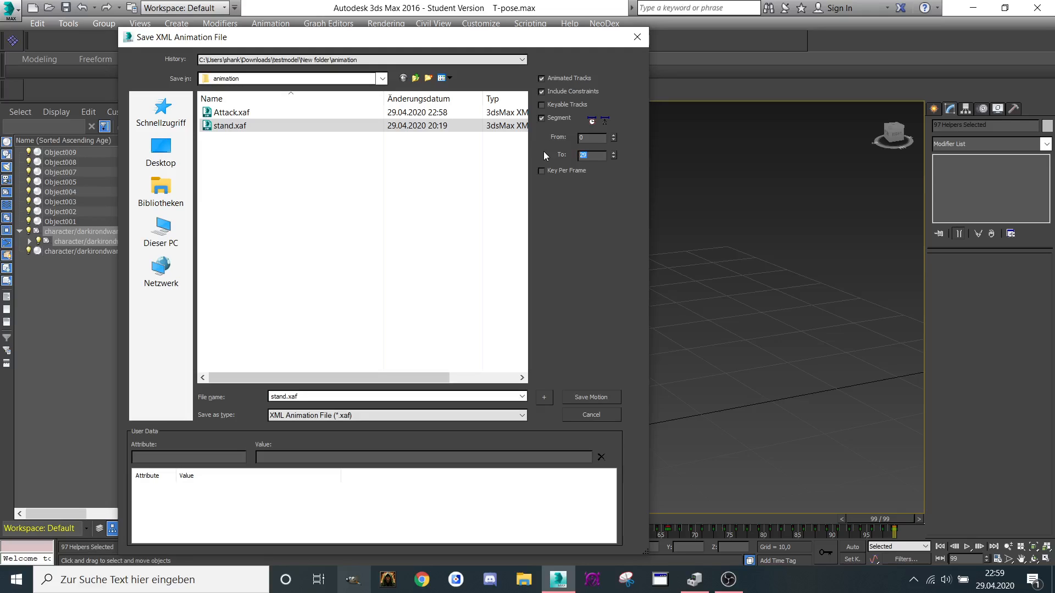
{"action": "type", "text": "99"}
{"action": "left_click", "coordinate": [599, 397]}
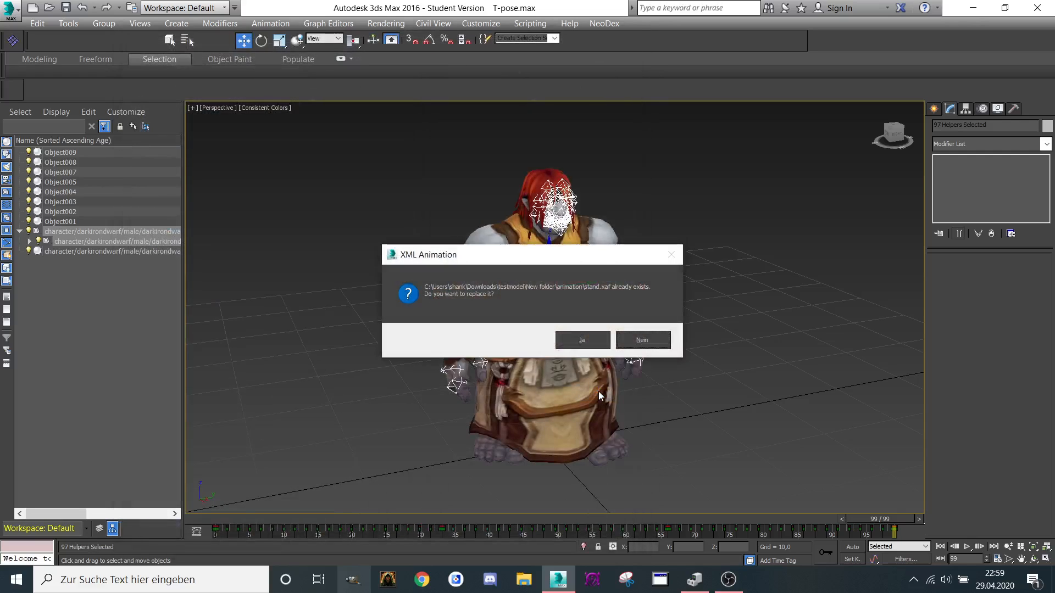
{"action": "left_click", "coordinate": [589, 343]}
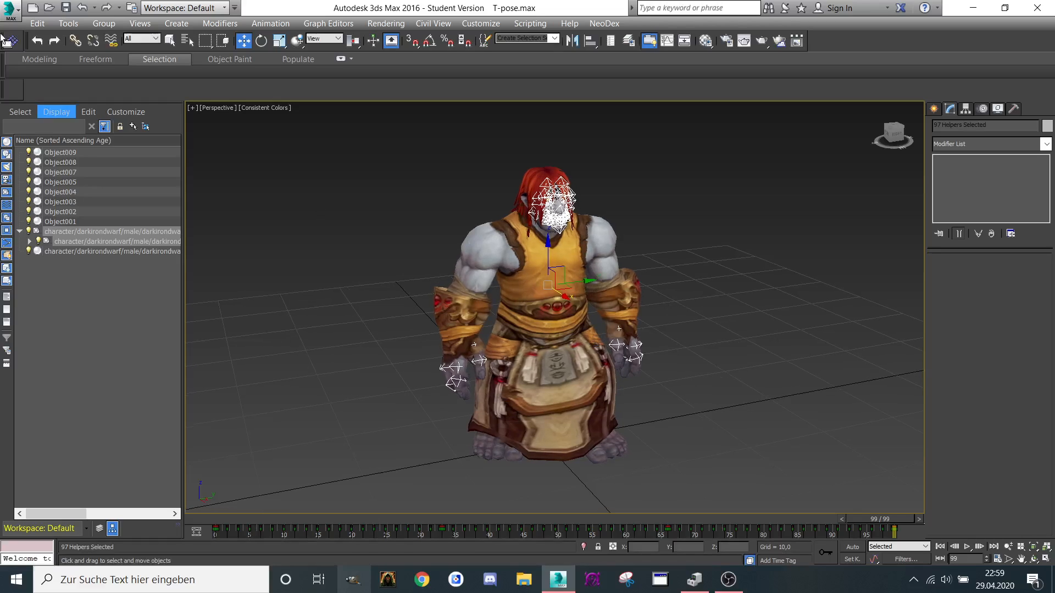
Step: Reopen T-pose.max from New folder, discarding the changes to the current scene
{"action": "left_click", "coordinate": [10, 8]}
{"action": "left_click", "coordinate": [27, 107]}
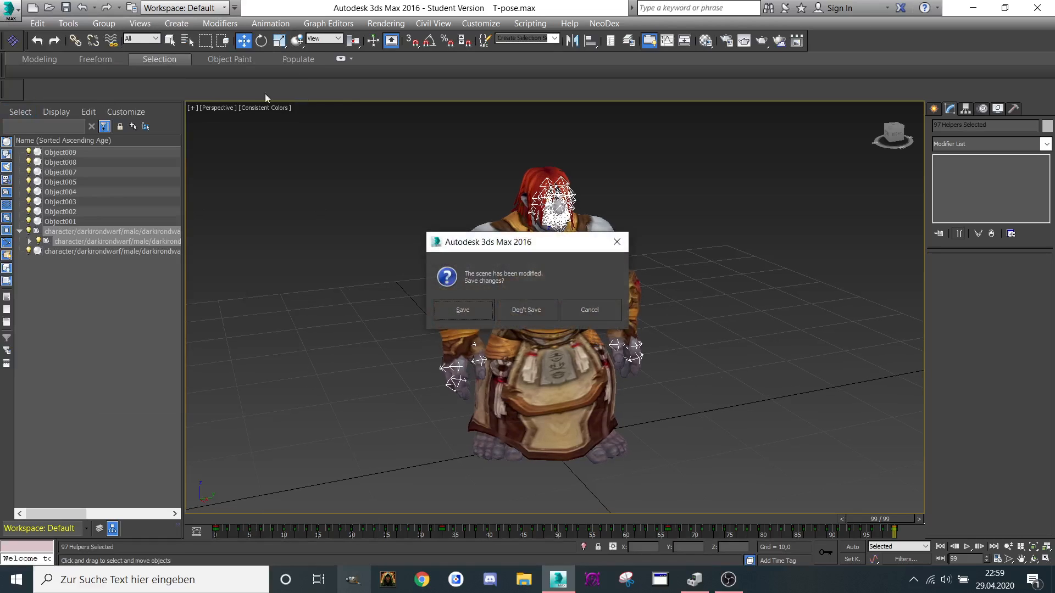
{"action": "left_click", "coordinate": [523, 308]}
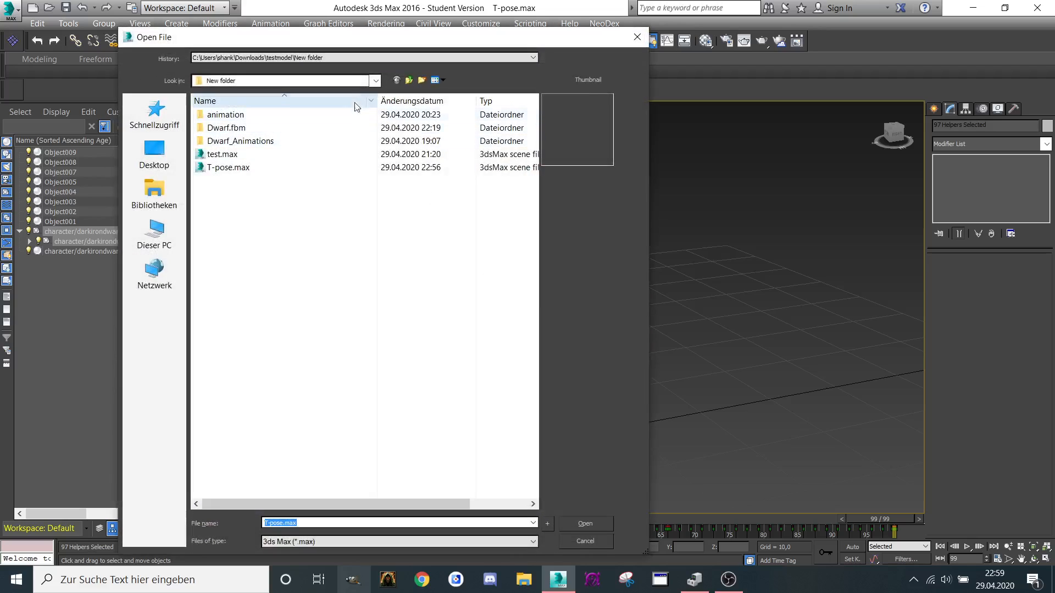
{"action": "left_click", "coordinate": [240, 170]}
{"action": "double_click", "coordinate": [239, 170]}
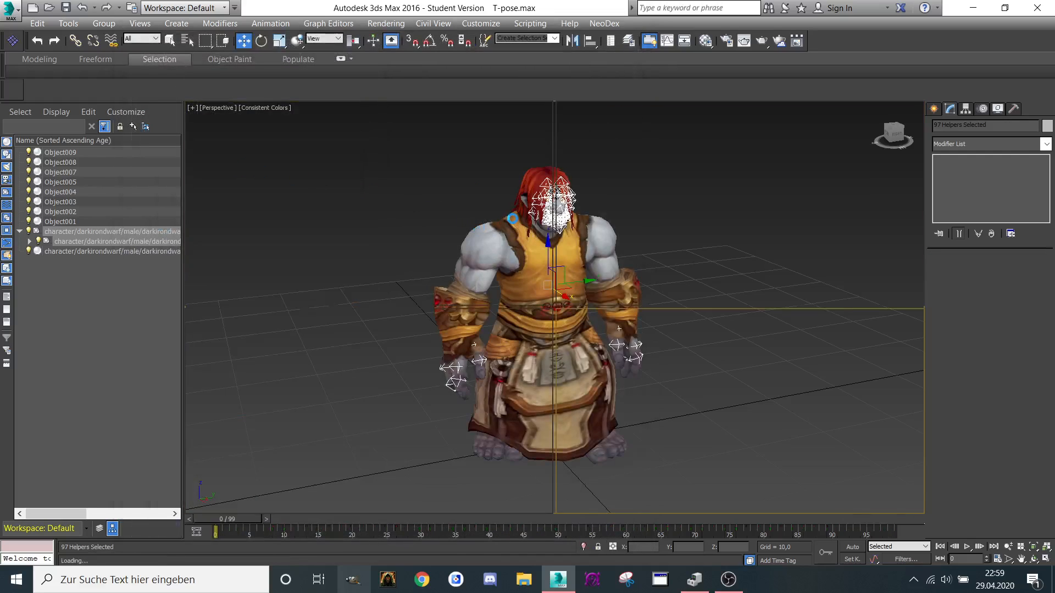
Step: Display the reopened T-pose character in Consistent Colors with Edged Faces turned off
{"action": "key", "text": "F3"}
{"action": "left_click", "coordinate": [262, 108]}
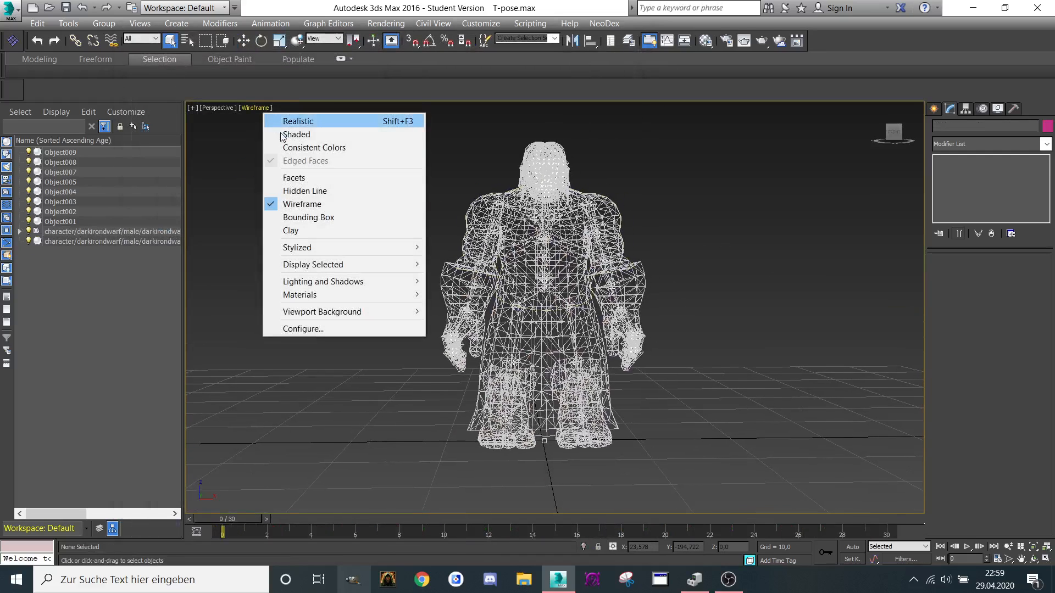
{"action": "left_click", "coordinate": [283, 148]}
{"action": "left_click", "coordinate": [270, 110]}
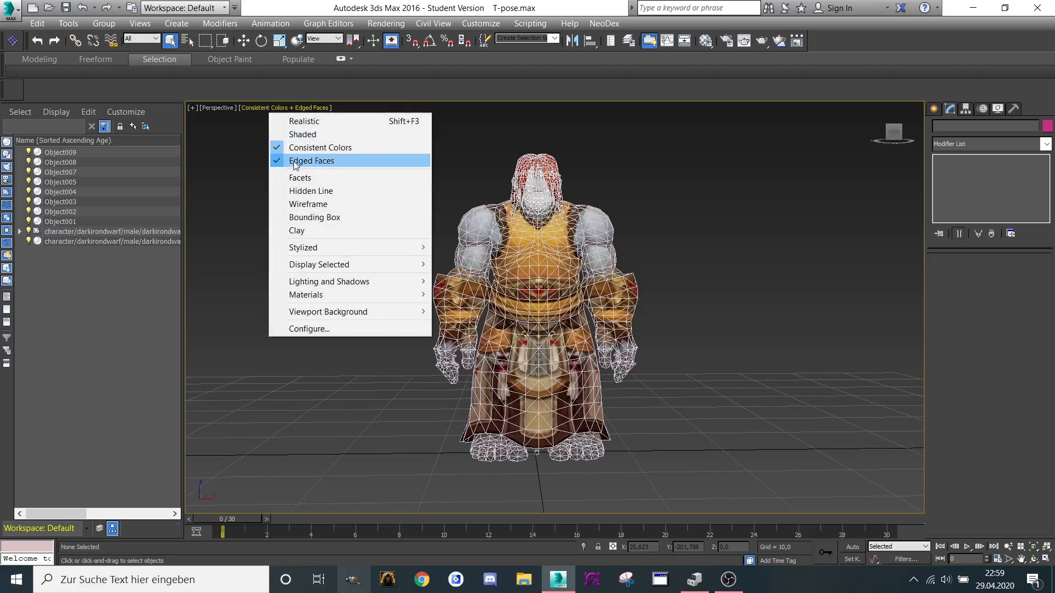
{"action": "left_click", "coordinate": [294, 163]}
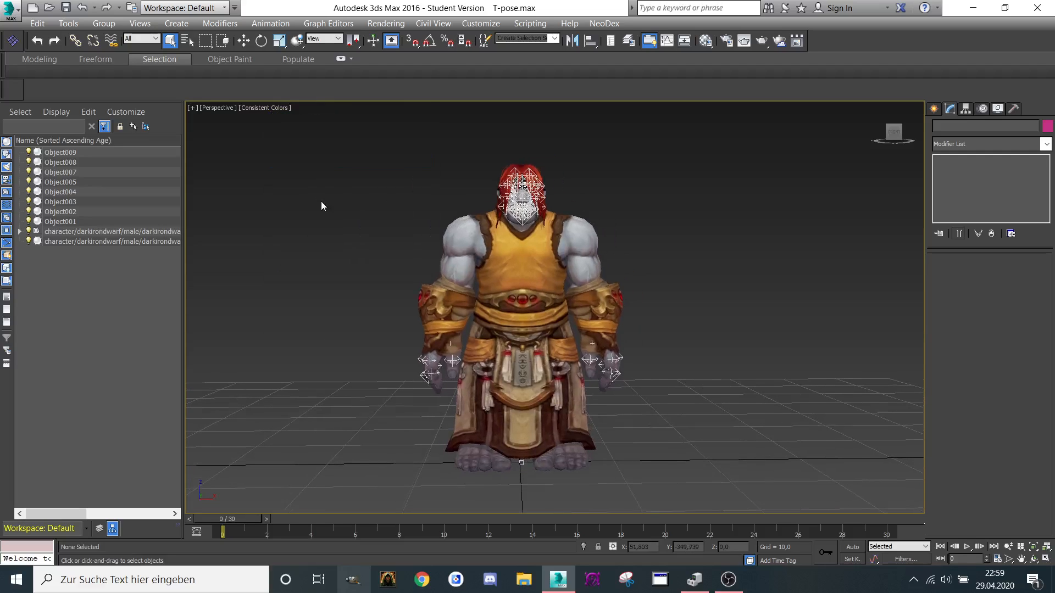
{"action": "mouse_move", "coordinate": [893, 134]}
{"action": "left_mouse_down"}
{"action": "mouse_move", "coordinate": [874, 137]}
{"action": "mouse_move", "coordinate": [891, 136]}
{"action": "left_mouse_up"}
{"action": "left_click", "coordinate": [891, 136]}
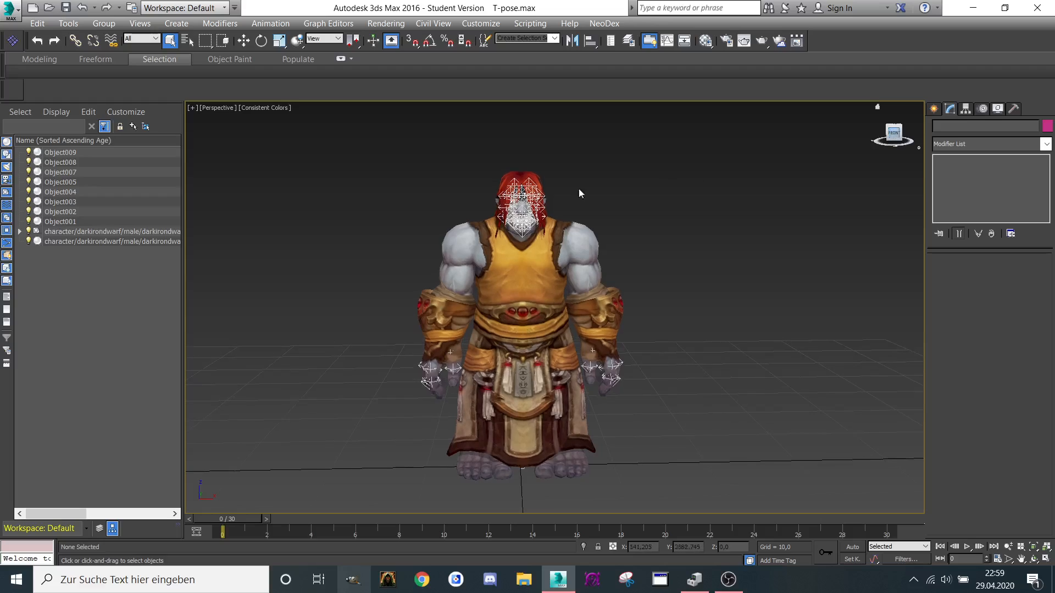
Step: Select the root helper with its whole hierarchy and scrub the timeline to frame 5
{"action": "double_click", "coordinate": [96, 233]}
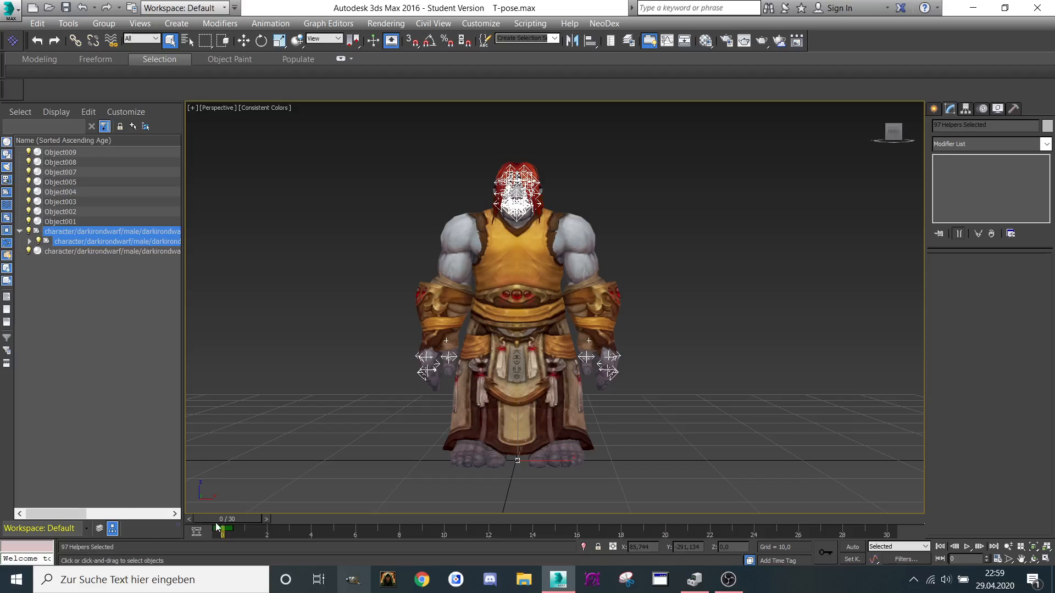
{"action": "left_click_drag", "start_coordinate": [217, 523], "coordinate": [218, 522]}
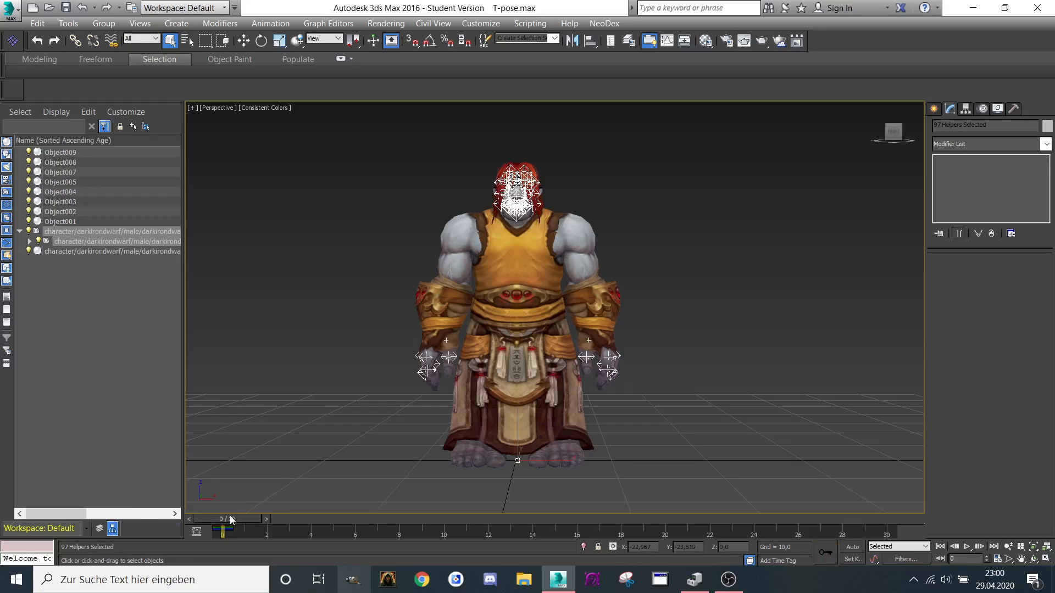
{"action": "left_click_drag", "start_coordinate": [231, 520], "coordinate": [247, 519]}
{"action": "left_click_drag", "start_coordinate": [323, 511], "coordinate": [343, 512]}
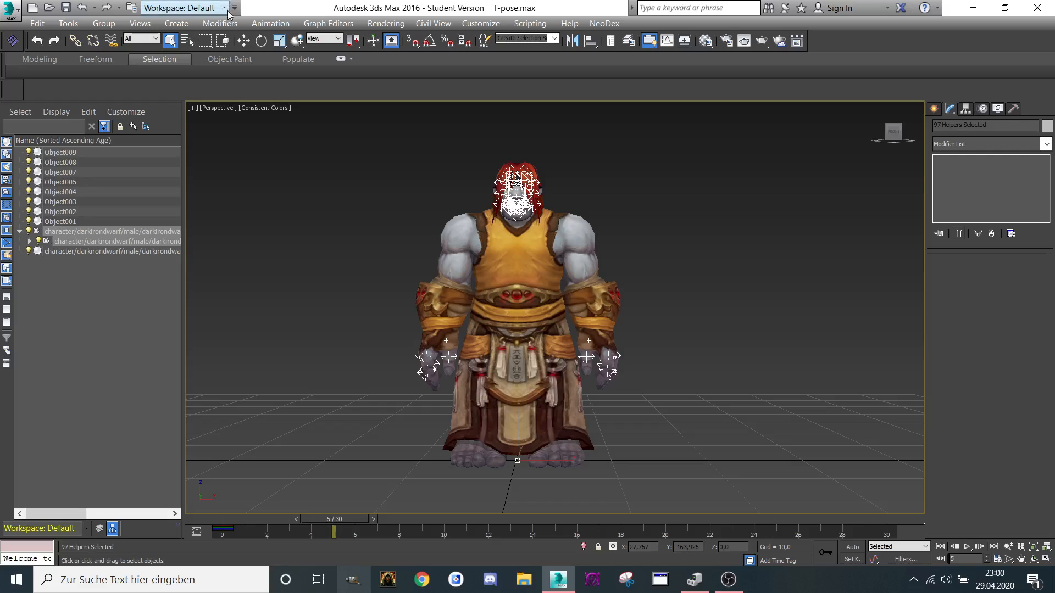
Step: Load the motion from Attack.xaf in the animation folder onto the selected helpers, inserting it at frame 5
{"action": "left_click", "coordinate": [270, 24]}
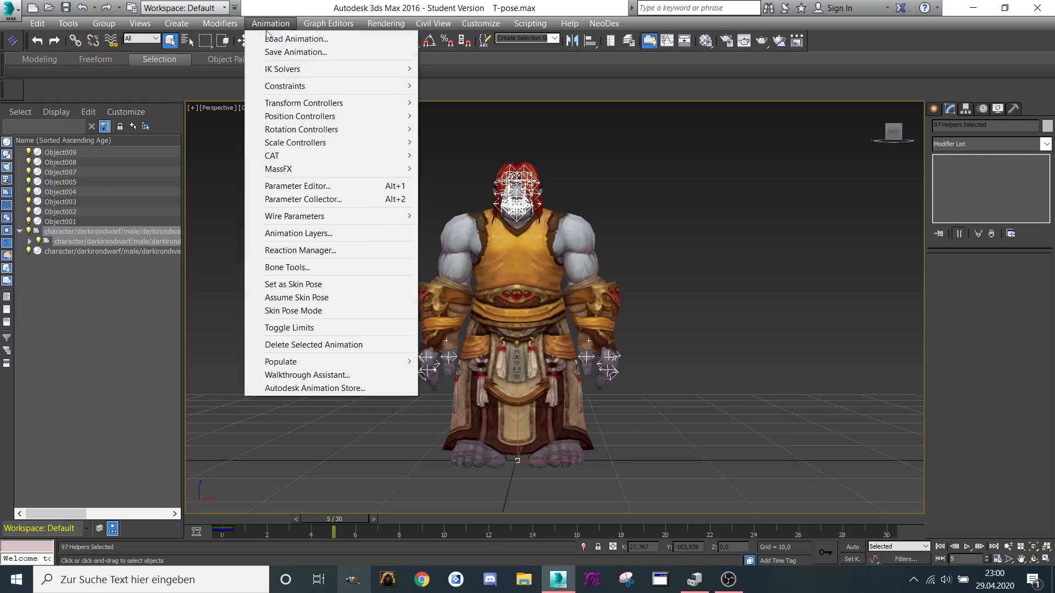
{"action": "left_click", "coordinate": [354, 37]}
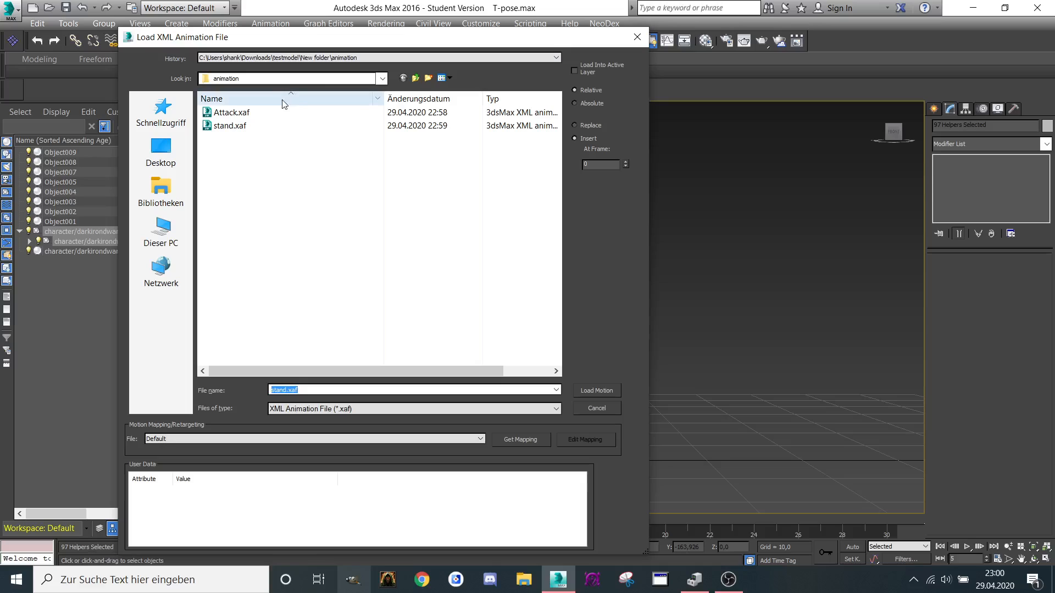
{"action": "left_click", "coordinate": [313, 78]}
{"action": "scroll", "coordinate": [269, 116], "scroll_direction": "up", "scroll_amount": 1}
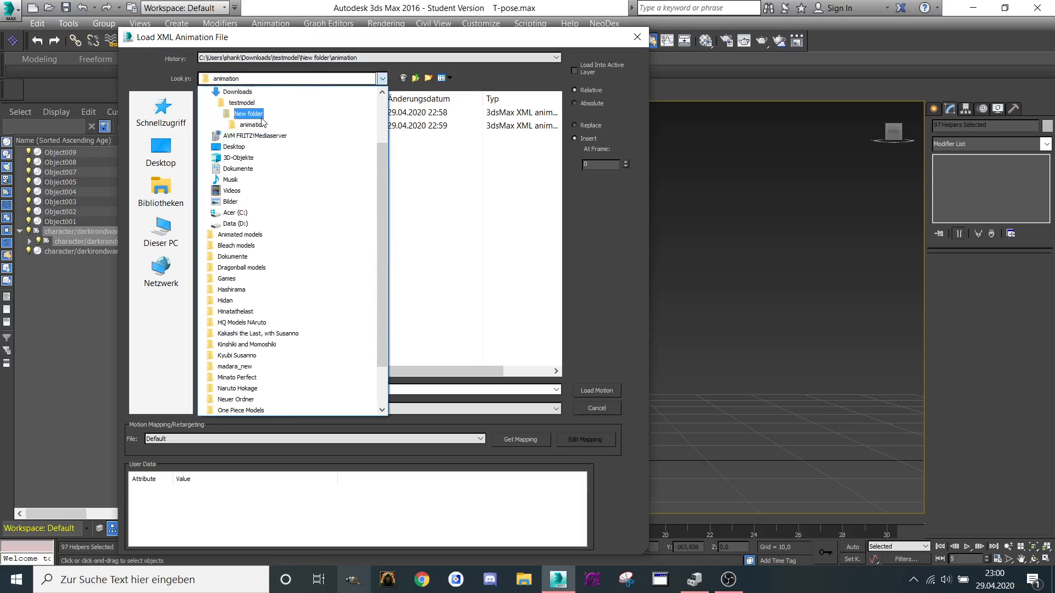
{"action": "left_click", "coordinate": [254, 125]}
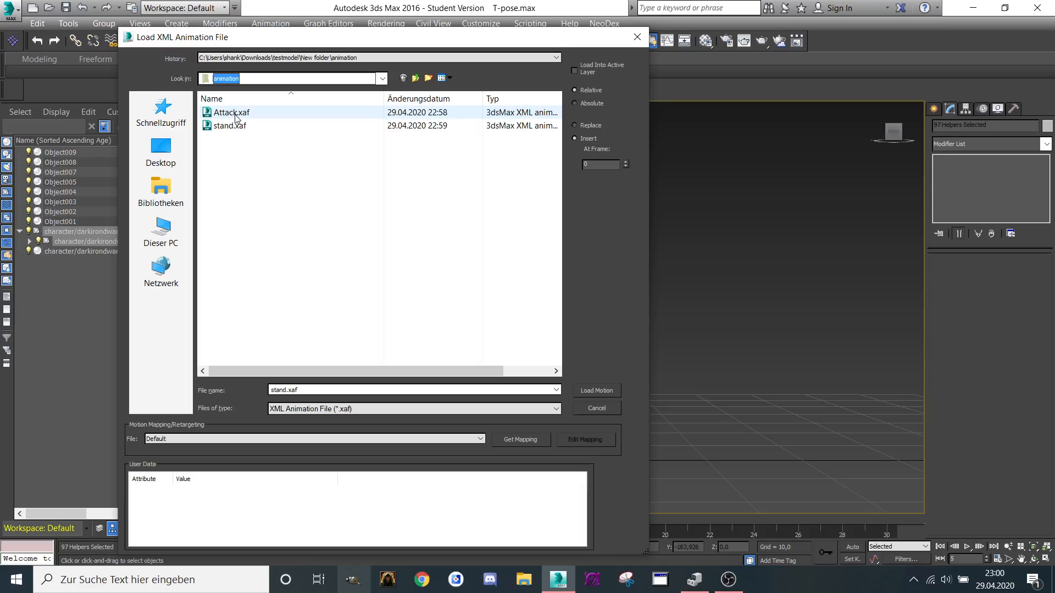
{"action": "left_click", "coordinate": [236, 114]}
{"action": "left_click", "coordinate": [585, 165]}
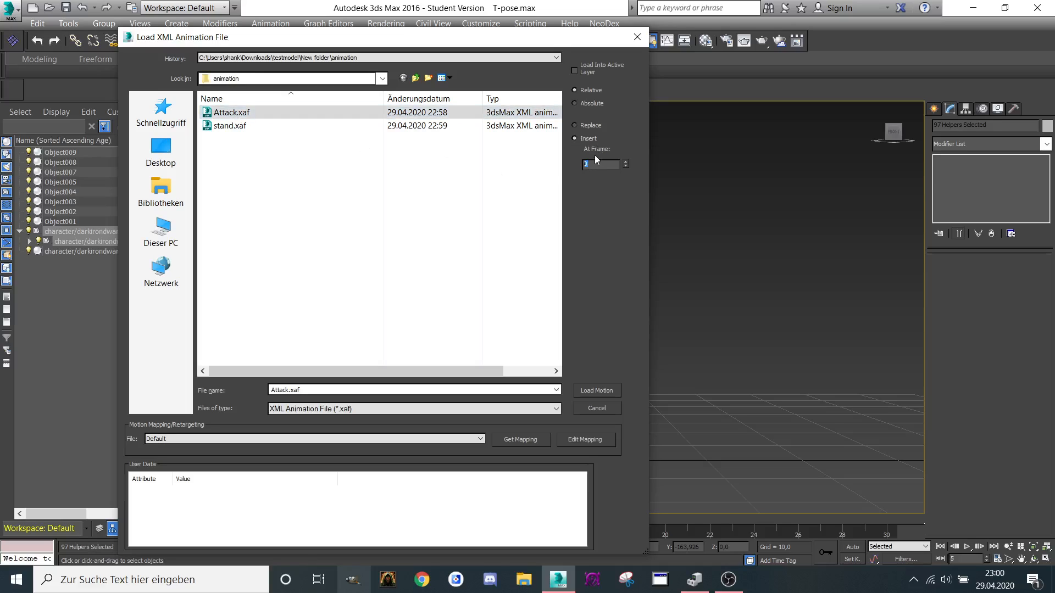
{"action": "type", "text": "5"}
{"action": "left_click", "coordinate": [597, 390]}
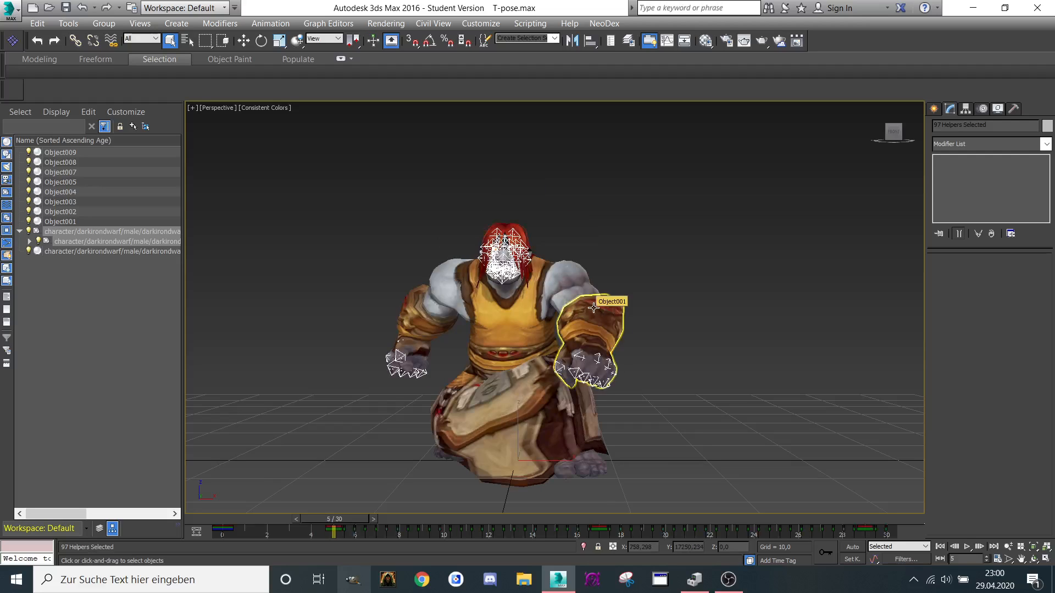
Step: Set the animation end time to 40 and scrub the timeline to frame 34
{"action": "scroll", "coordinate": [440, 281], "scroll_direction": "down", "scroll_amount": 5}
{"action": "left_click_drag", "start_coordinate": [886, 144], "coordinate": [368, 483]}
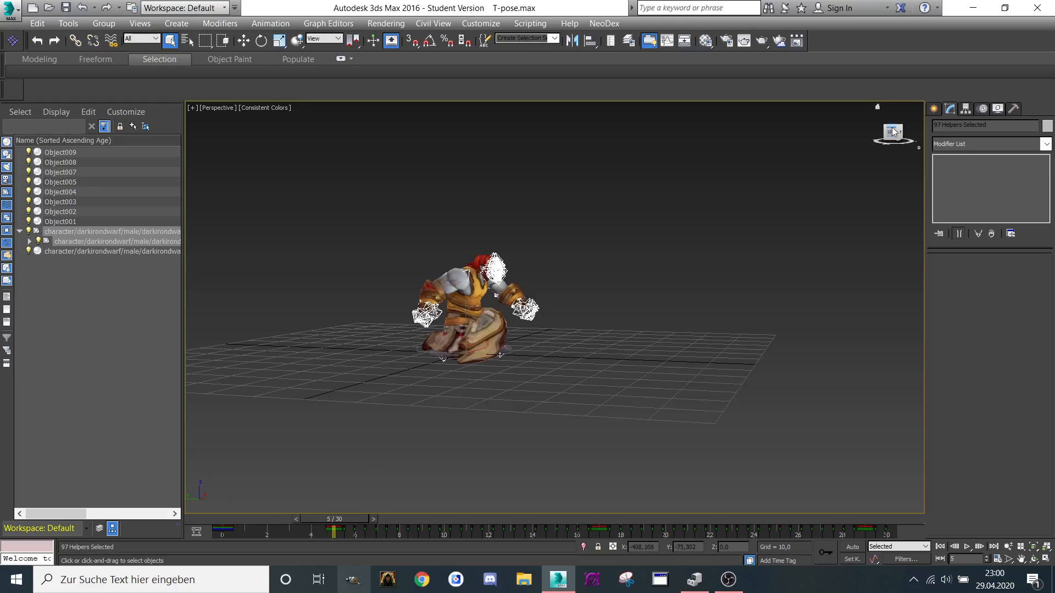
{"action": "left_click_drag", "start_coordinate": [893, 135], "coordinate": [525, 329]}
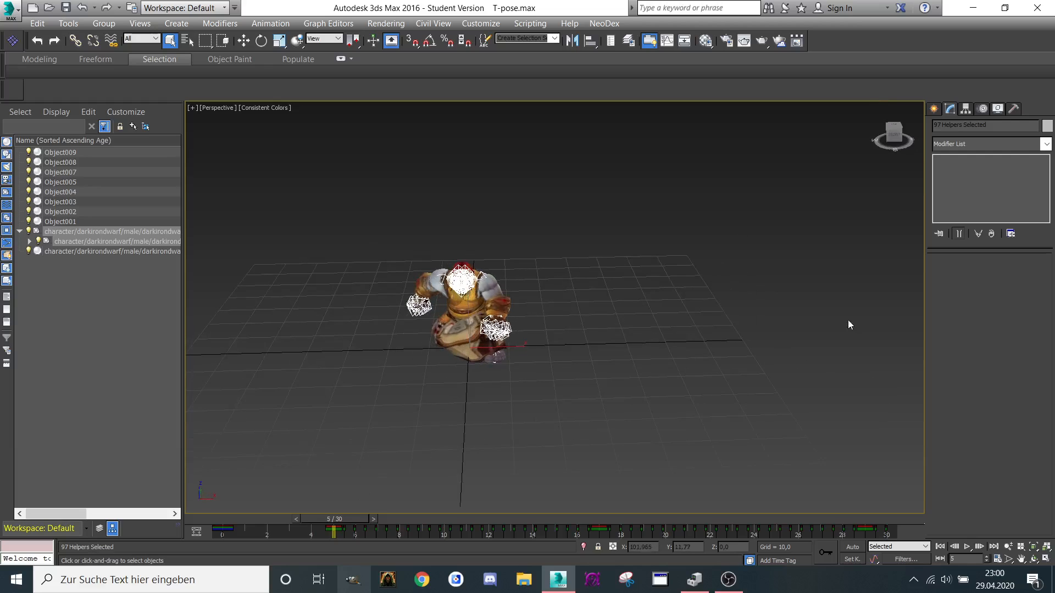
{"action": "left_click_drag", "start_coordinate": [899, 136], "coordinate": [589, 346]}
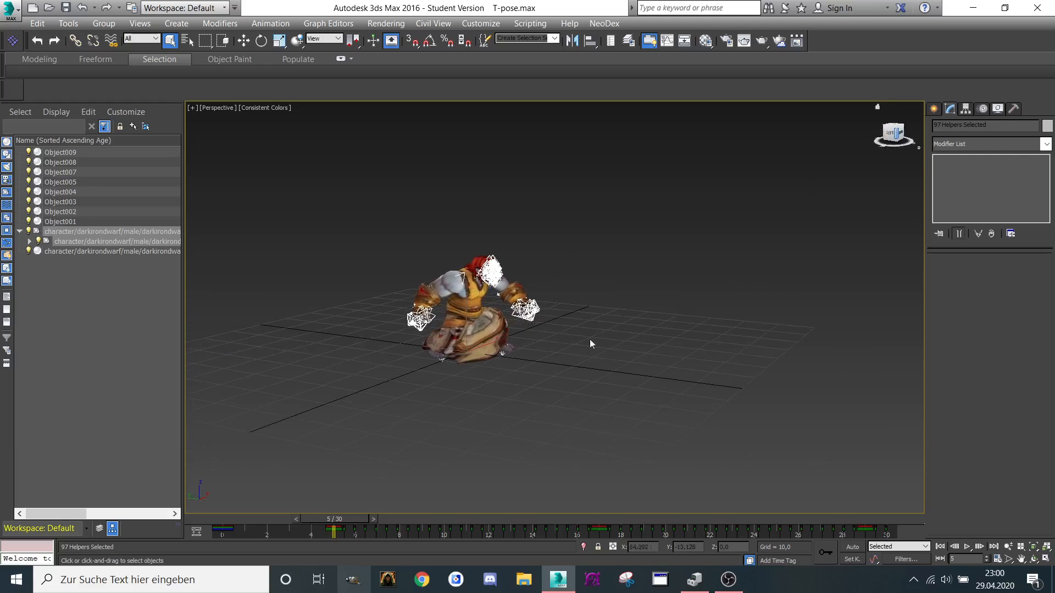
{"action": "left_click_drag", "start_coordinate": [349, 518], "coordinate": [321, 520]}
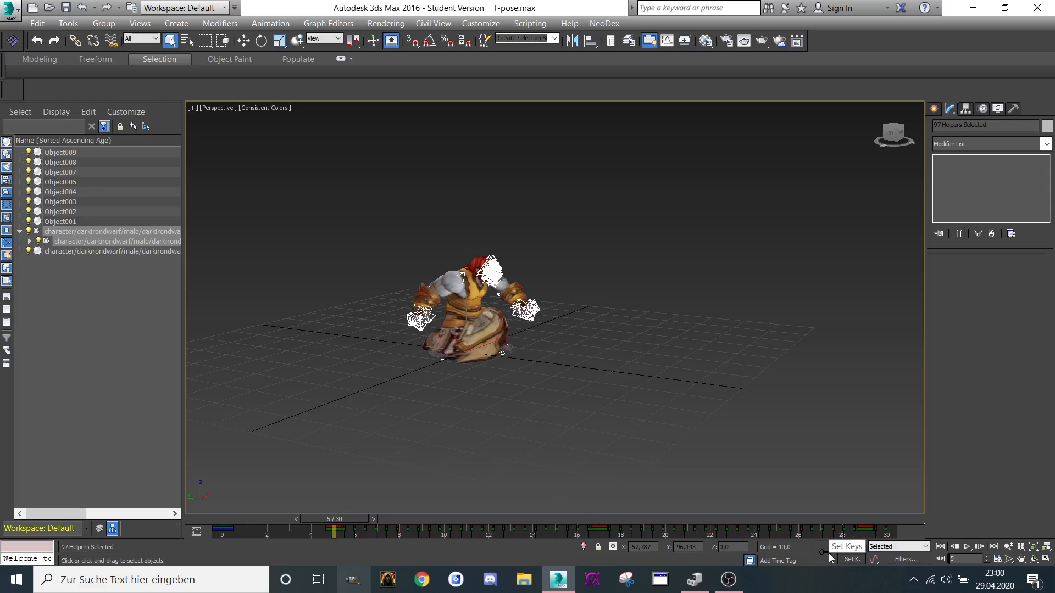
{"action": "left_click", "coordinate": [997, 559]}
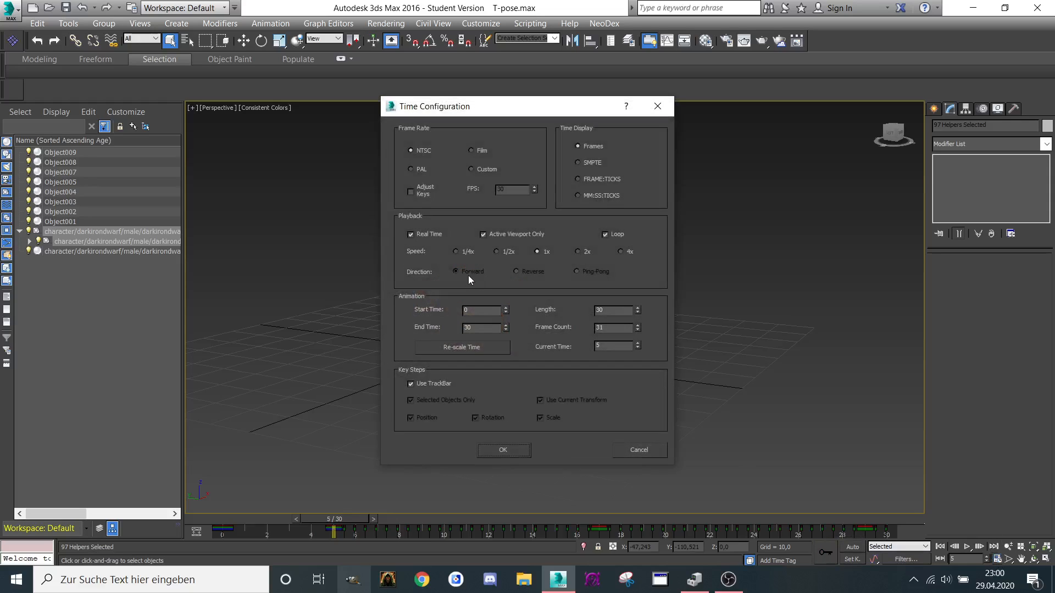
{"action": "double_click", "coordinate": [475, 328]}
{"action": "type", "text": "40"}
{"action": "key", "text": "Return"}
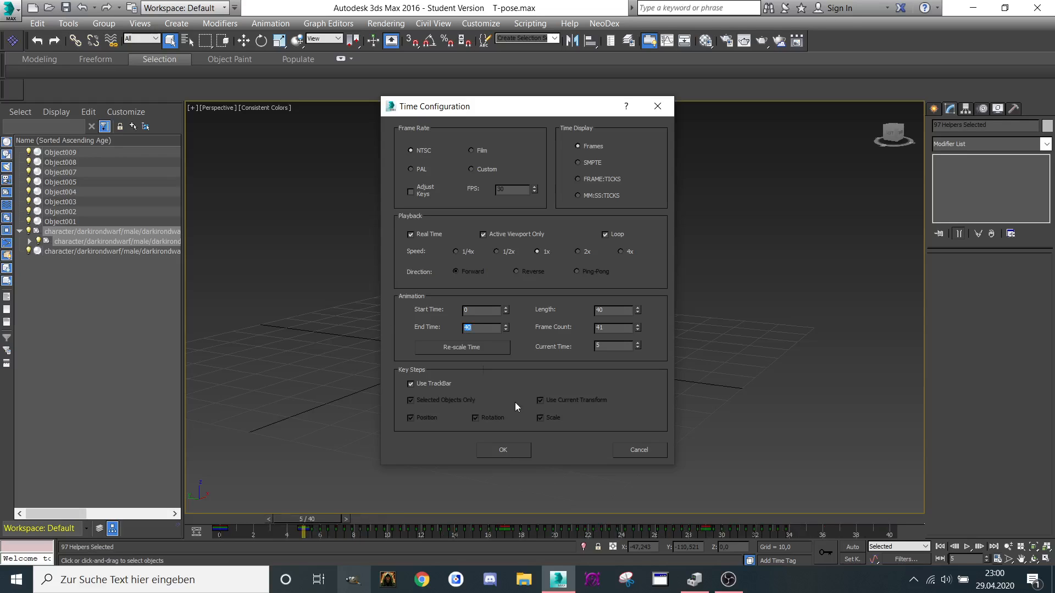
{"action": "left_click", "coordinate": [497, 445]}
{"action": "left_click_drag", "start_coordinate": [325, 519], "coordinate": [802, 516]}
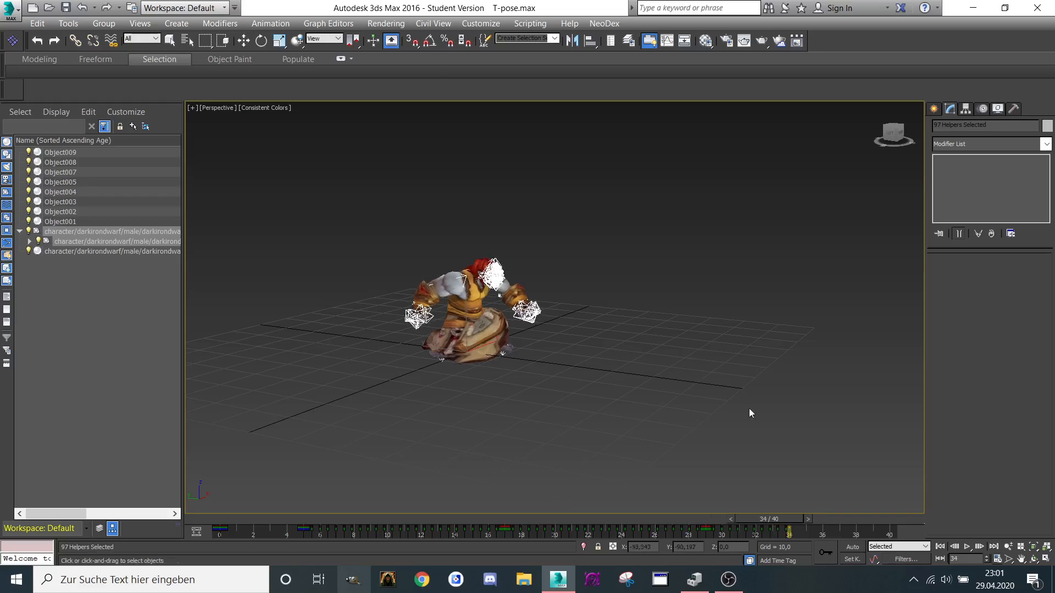
Step: Open the Dope Sheet at full size and add a note track to Objects, expanding it to show the Notes entry
{"action": "left_click", "coordinate": [321, 25]}
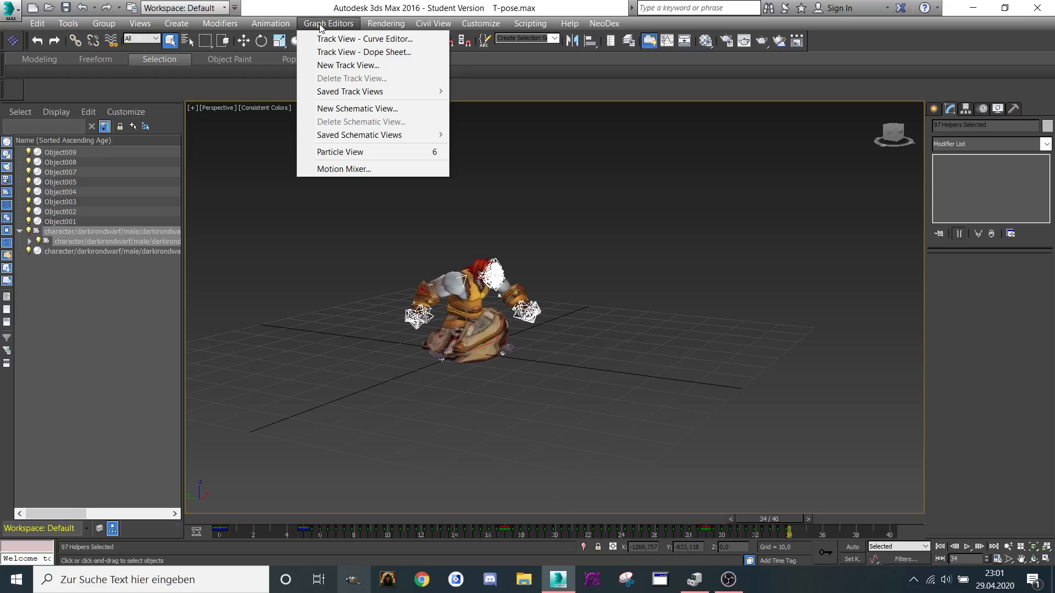
{"action": "left_click", "coordinate": [352, 52]}
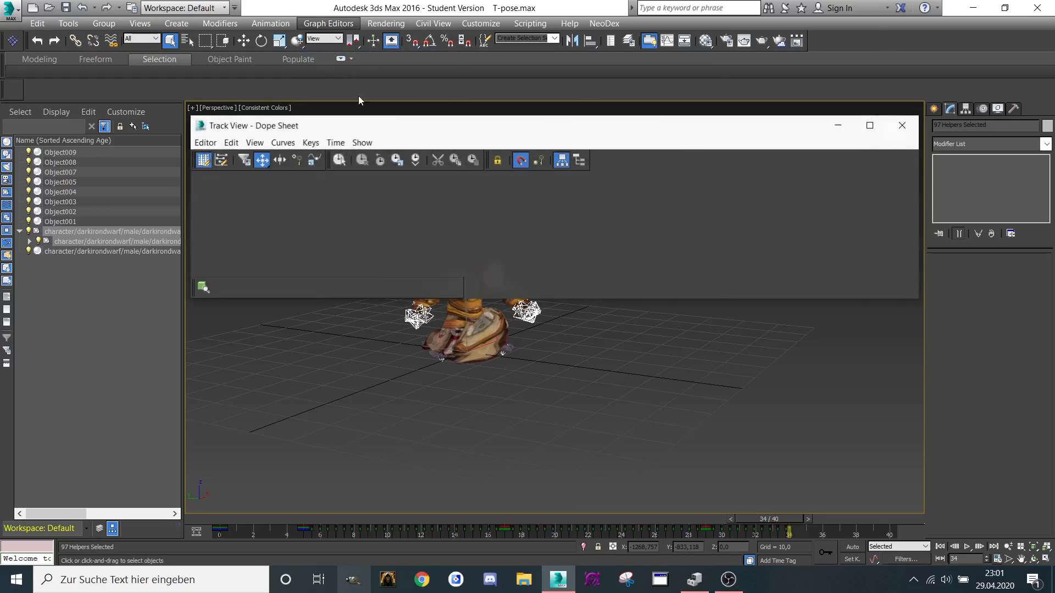
{"action": "left_click", "coordinate": [870, 125]}
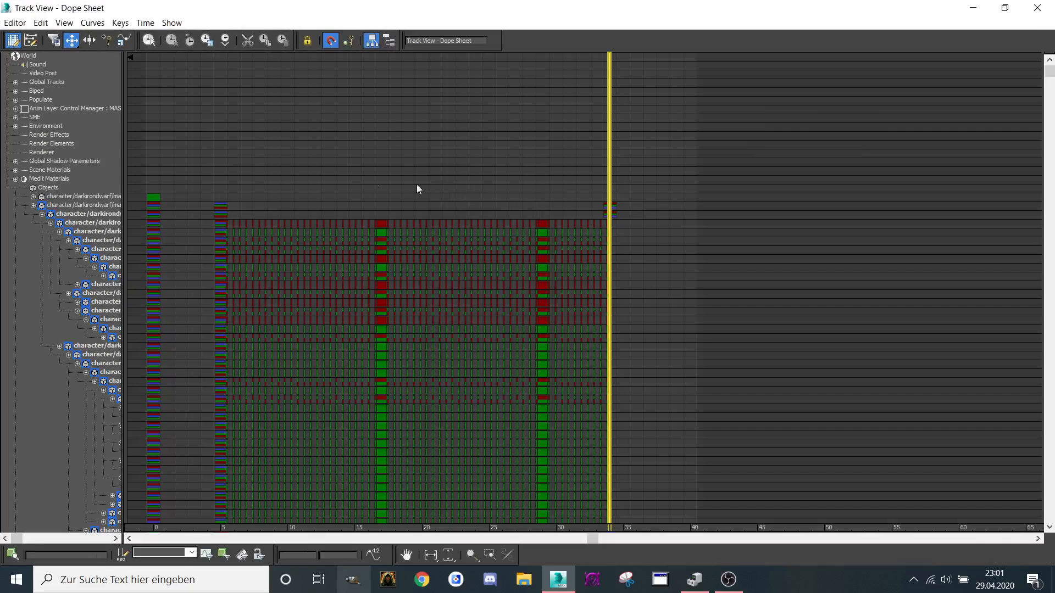
{"action": "middle_click_drag", "start_coordinate": [417, 189], "coordinate": [372, 176]}
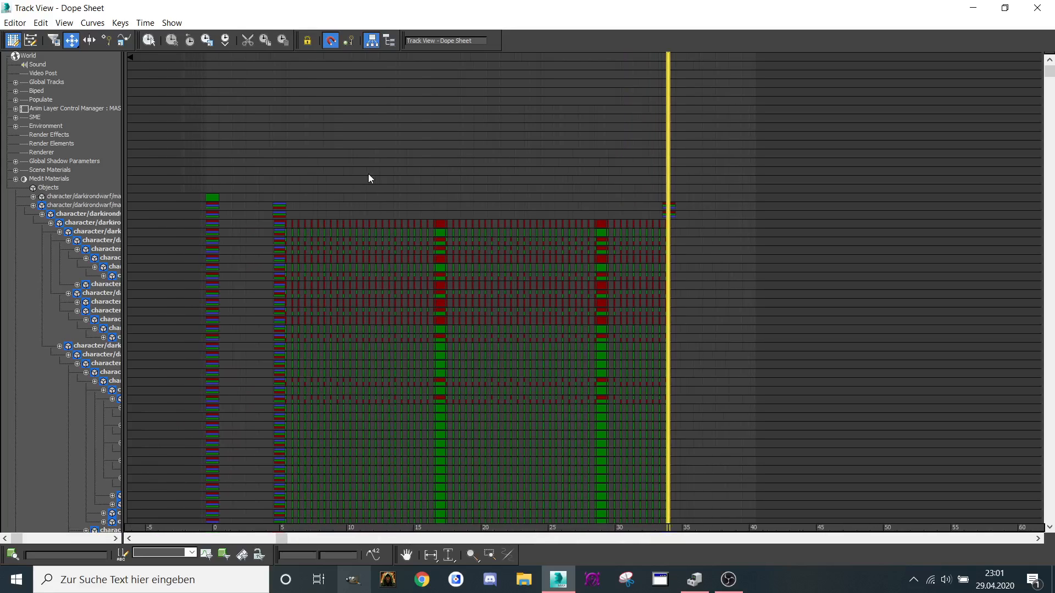
{"action": "left_click", "coordinate": [49, 188]}
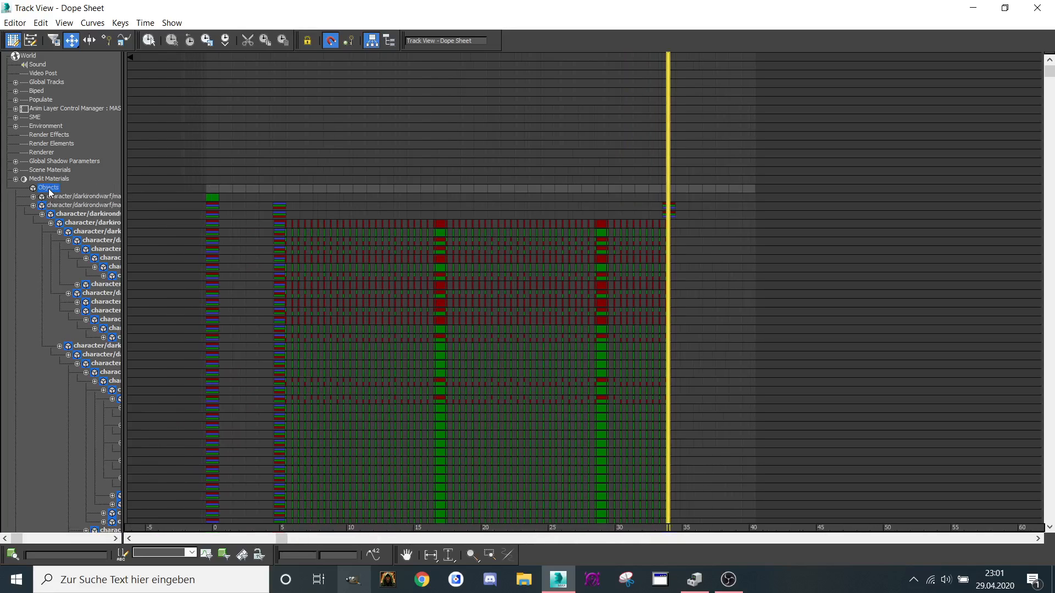
{"action": "left_click", "coordinate": [12, 24]}
{"action": "mouse_move", "coordinate": [40, 25]}
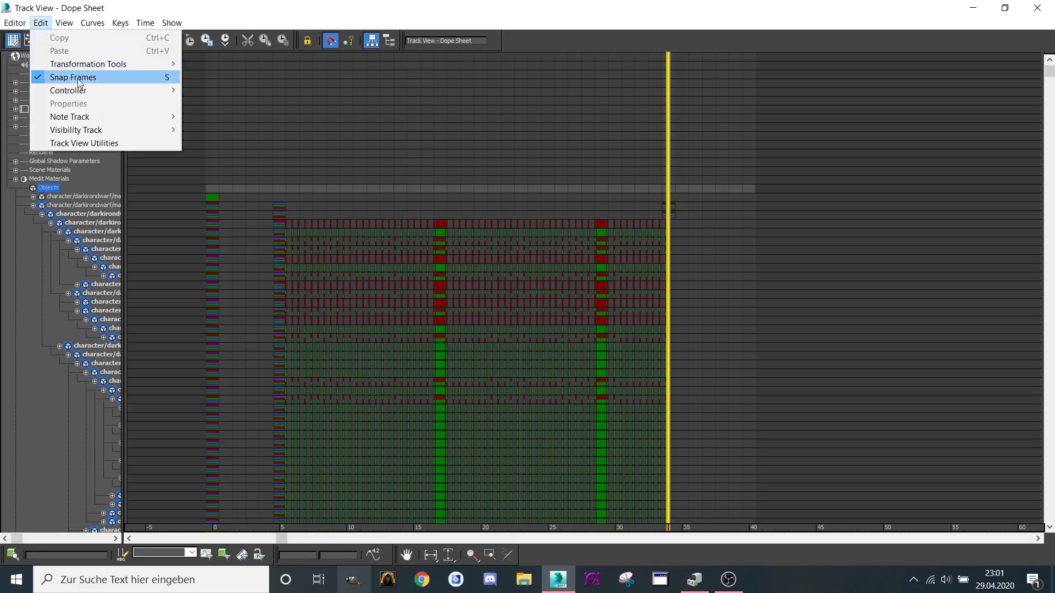
{"action": "mouse_move", "coordinate": [156, 119]}
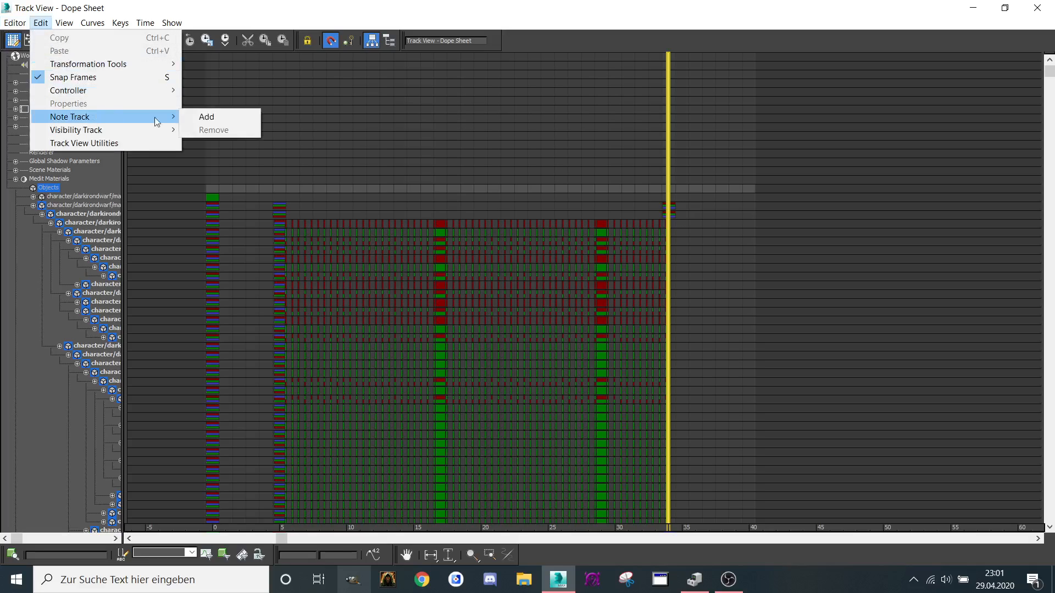
{"action": "left_click", "coordinate": [193, 120]}
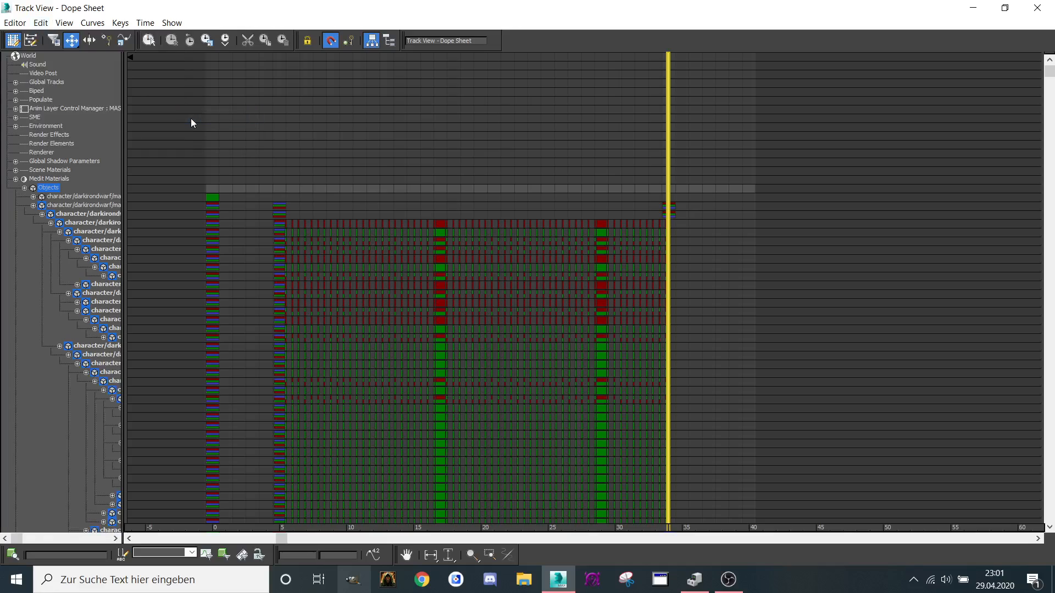
{"action": "left_click", "coordinate": [24, 189]}
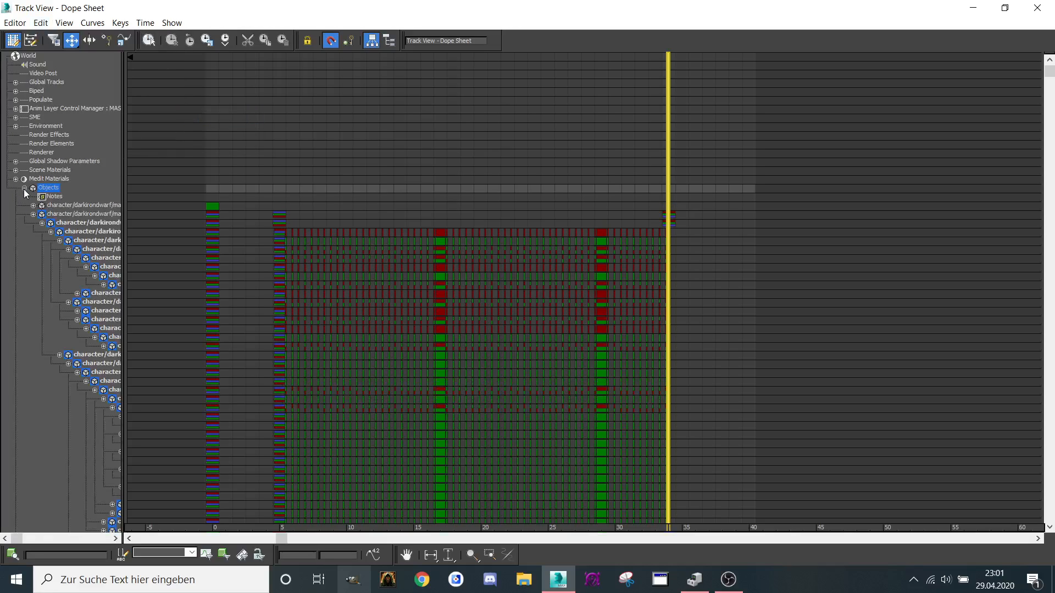
Step: Add a key to the Notes track at frame 5 with the note text "Attack" in quotation marks
{"action": "left_click", "coordinate": [54, 197]}
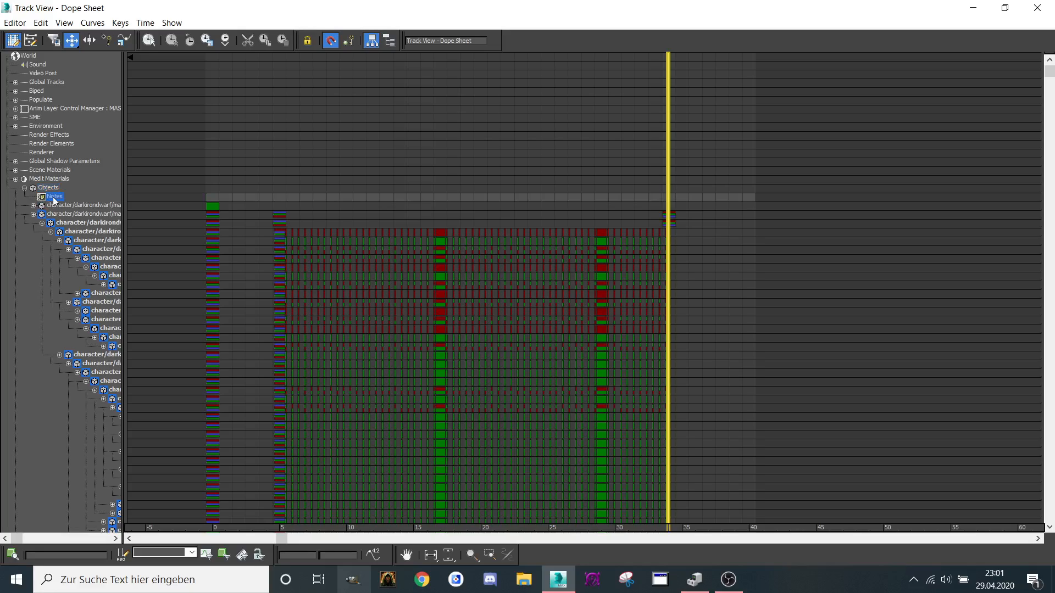
{"action": "left_click", "coordinate": [105, 41]}
{"action": "key", "text": "Escape"}
{"action": "right_click", "coordinate": [328, 143]}
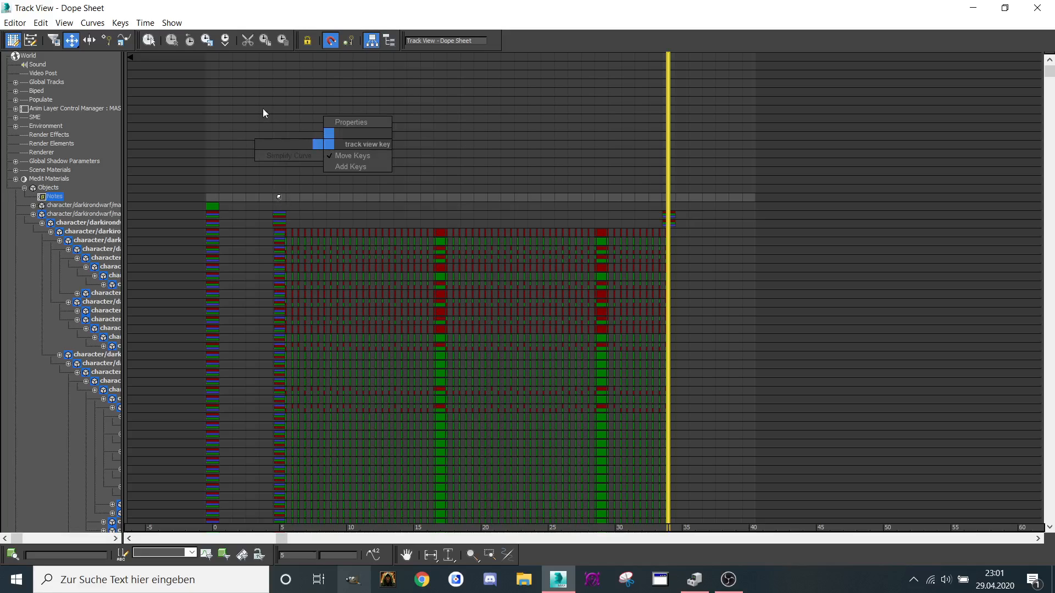
{"action": "right_click", "coordinate": [327, 126]}
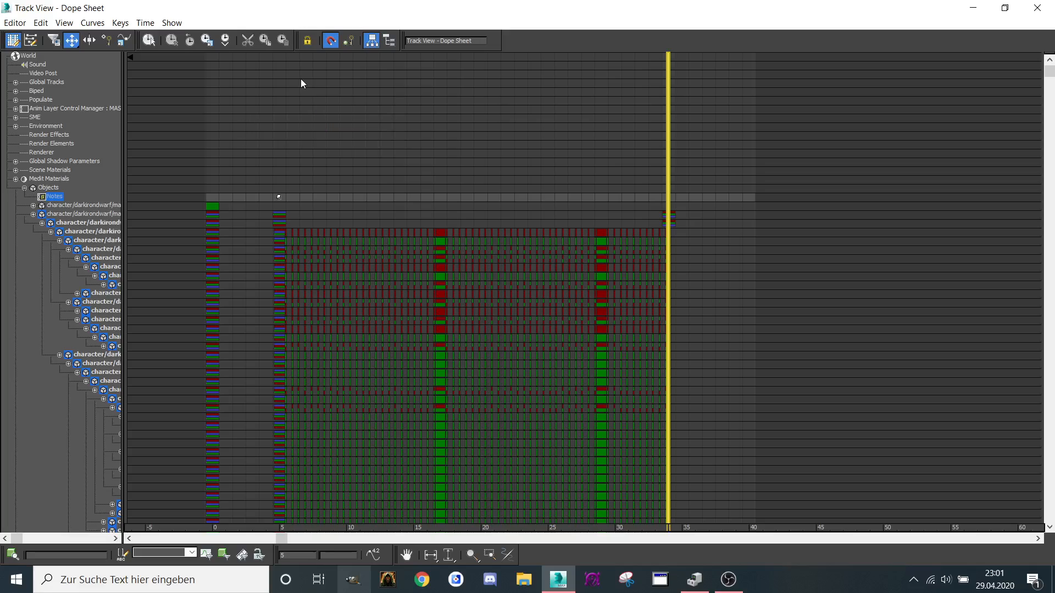
{"action": "right_click", "coordinate": [476, 140]}
{"action": "left_click", "coordinate": [106, 40]}
{"action": "key", "text": "m"}
{"action": "right_click", "coordinate": [279, 198]}
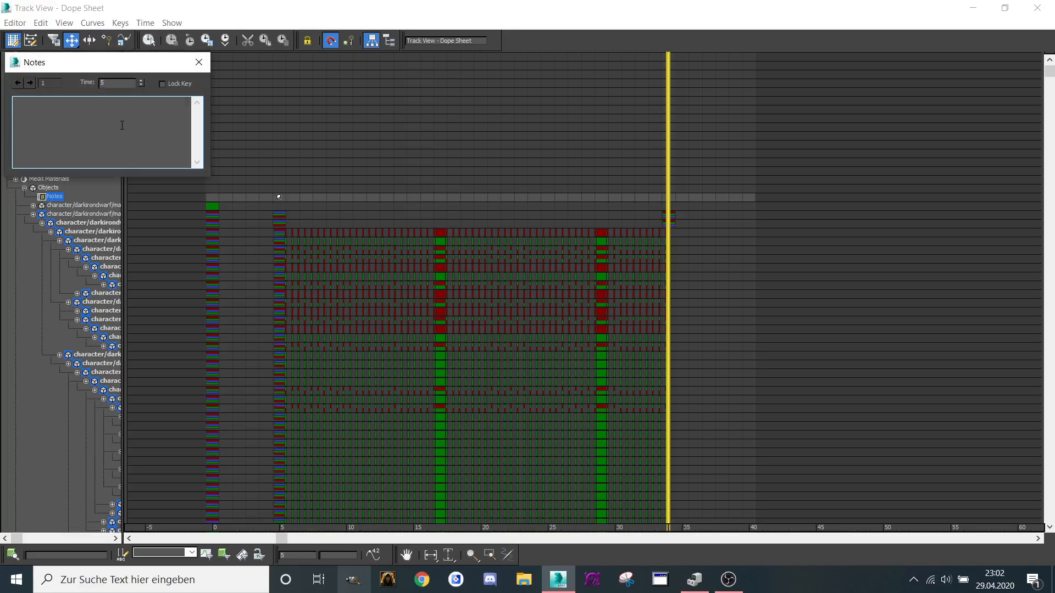
{"action": "type", "text": "\"Attack"}
{"action": "left_click", "coordinate": [199, 62]}
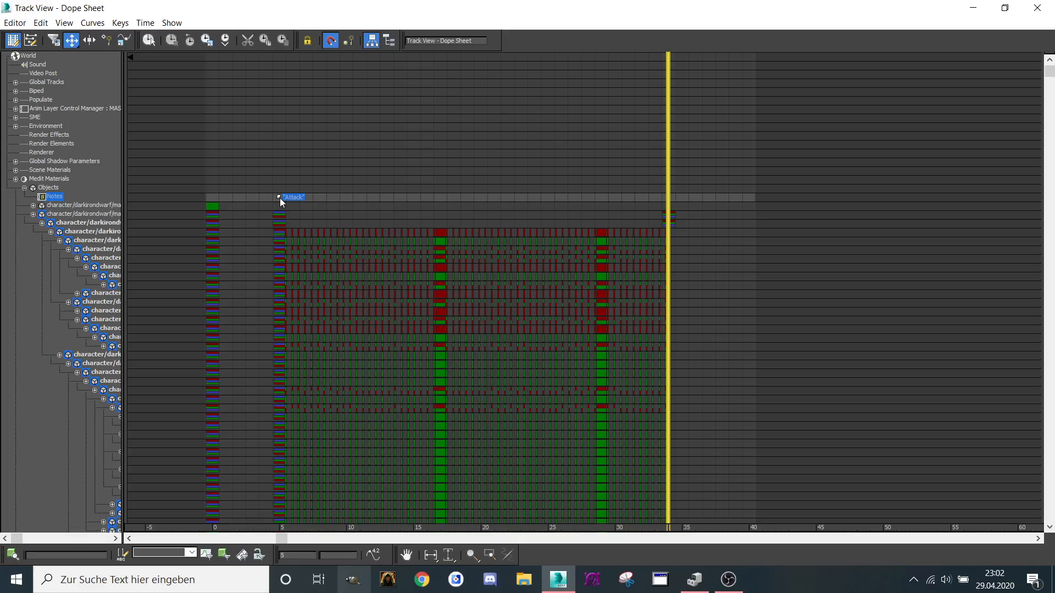
Step: Copy the "Attack" note key from frame 5 to frame 34 and minimize the Dope Sheet
{"action": "left_click_drag", "start_coordinate": [279, 198], "coordinate": [669, 198], "text": "shift"}
{"action": "left_click", "coordinate": [695, 189]}
{"action": "left_click", "coordinate": [281, 197]}
{"action": "mouse_move", "coordinate": [283, 197]}
{"action": "left_mouse_down"}
{"action": "mouse_move", "coordinate": [325, 198]}
{"action": "mouse_move", "coordinate": [283, 198]}
{"action": "left_mouse_up"}
{"action": "left_click", "coordinate": [973, 8]}
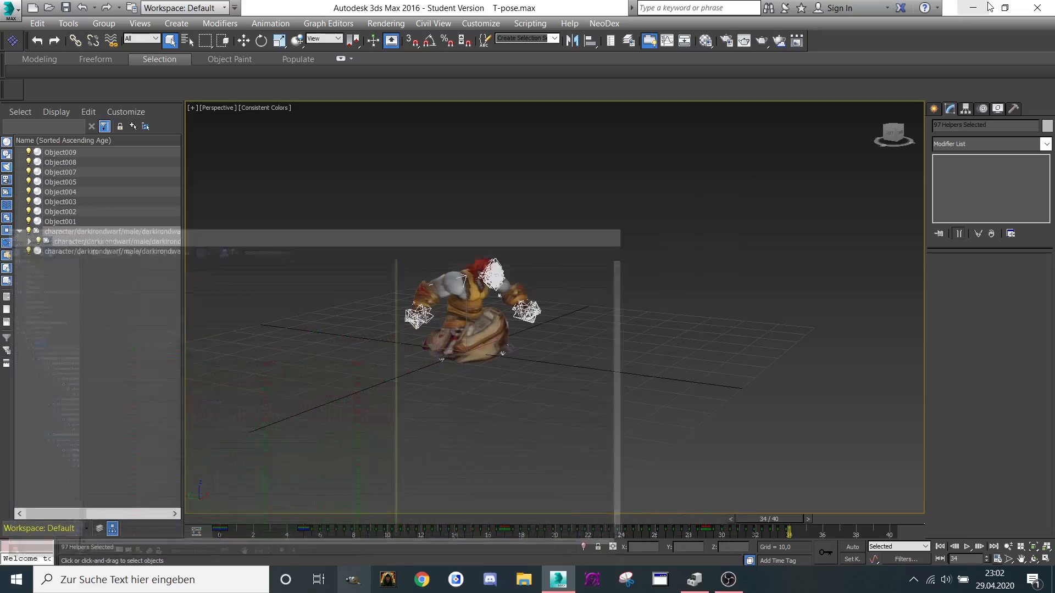
Step: Check the Neodex Sequence Manager for the Attack sequence and close it
{"action": "left_click", "coordinate": [604, 23]}
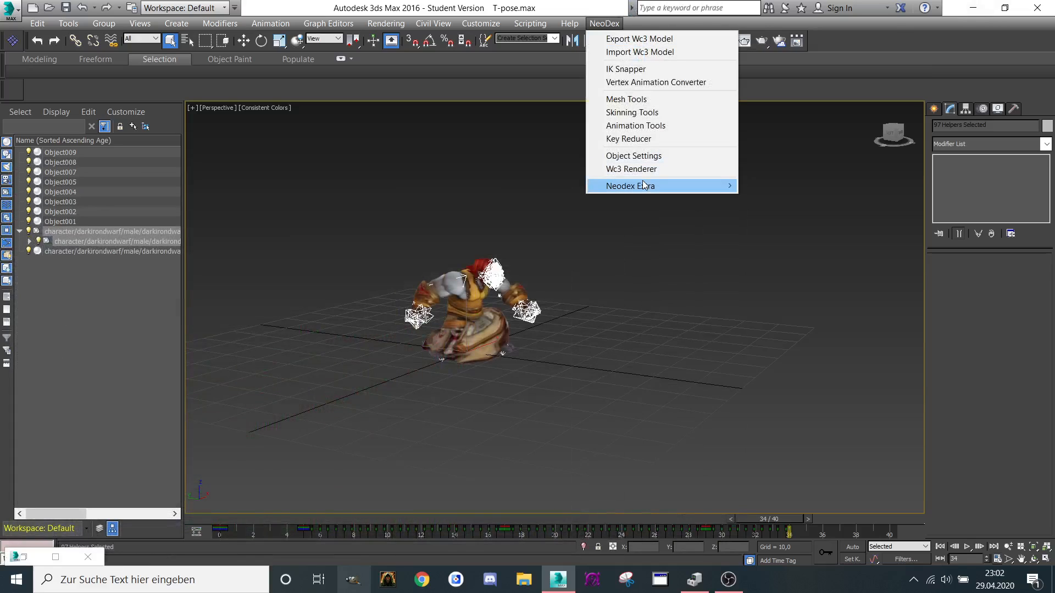
{"action": "mouse_move", "coordinate": [644, 186]}
{"action": "left_click", "coordinate": [794, 212]}
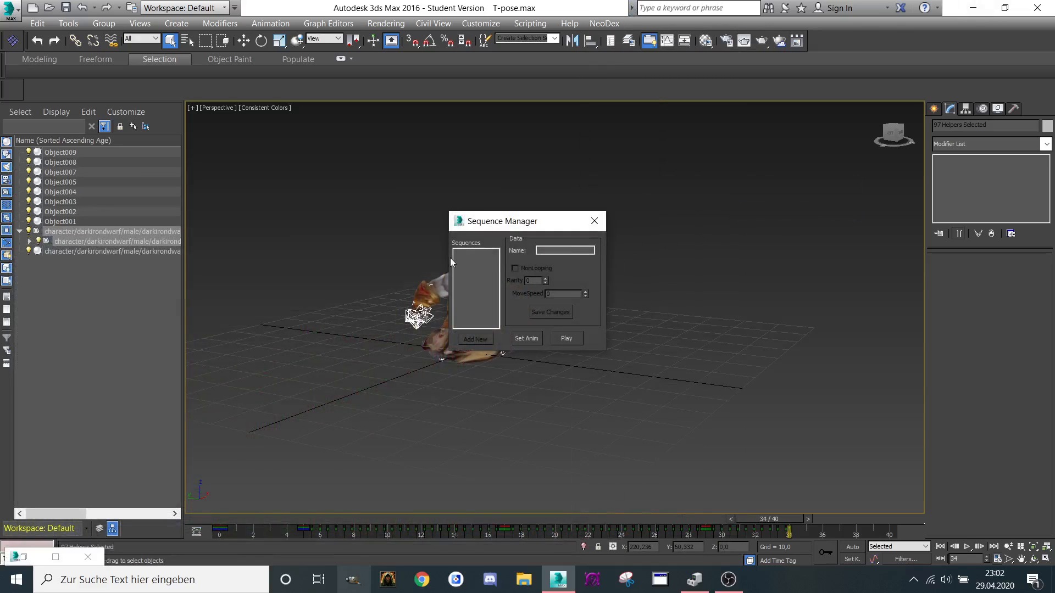
{"action": "left_click", "coordinate": [594, 221]}
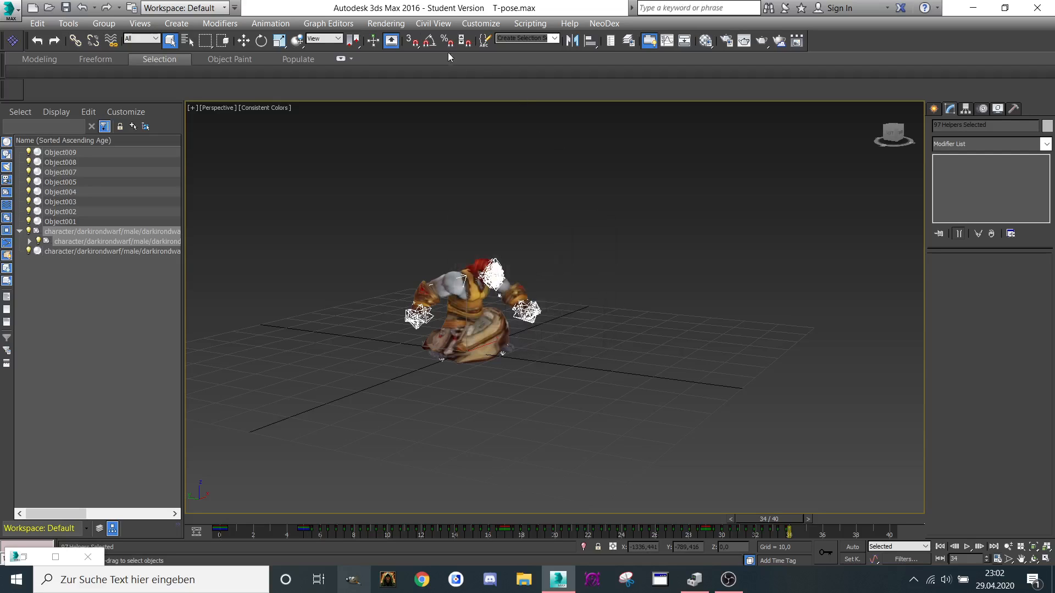
Step: Reopen the Dope Sheet, adjust the start and end "Attack" note keys, delete the stray copy, and close the editor
{"action": "left_click", "coordinate": [347, 24]}
{"action": "left_click", "coordinate": [351, 52]}
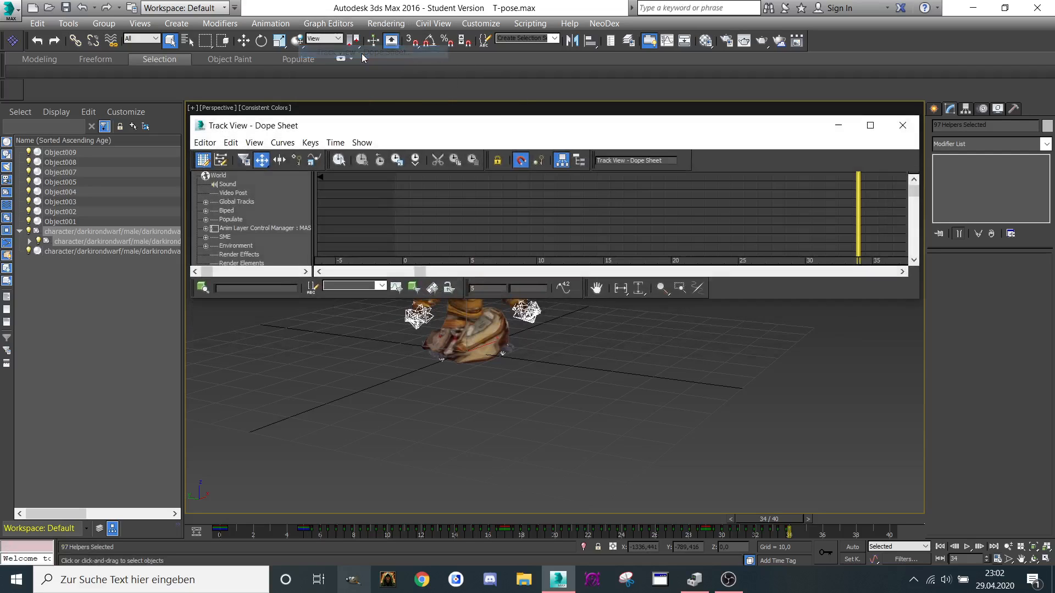
{"action": "left_click", "coordinate": [871, 125]}
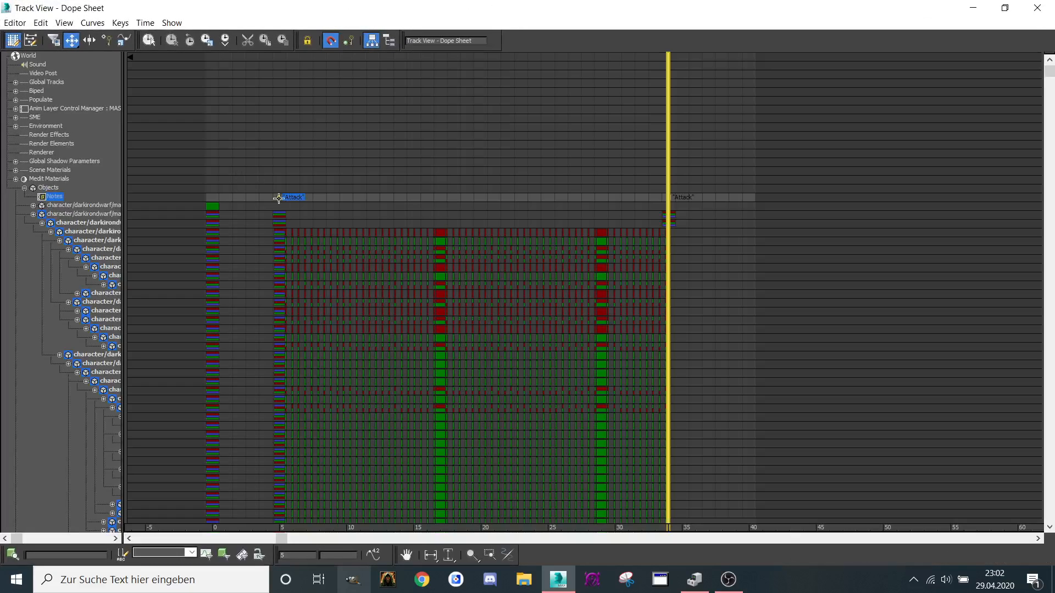
{"action": "left_click_drag", "start_coordinate": [279, 199], "coordinate": [340, 200], "text": "shift"}
{"action": "left_click_drag", "start_coordinate": [344, 201], "coordinate": [440, 180]}
{"action": "key", "text": "Delete"}
{"action": "mouse_move", "coordinate": [278, 199]}
{"action": "left_mouse_down"}
{"action": "mouse_move", "coordinate": [292, 197]}
{"action": "mouse_move", "coordinate": [280, 196]}
{"action": "left_mouse_up"}
{"action": "mouse_move", "coordinate": [669, 194]}
{"action": "left_mouse_down"}
{"action": "mouse_move", "coordinate": [688, 196]}
{"action": "mouse_move", "coordinate": [676, 197]}
{"action": "left_mouse_up"}
{"action": "left_click", "coordinate": [1038, 8]}
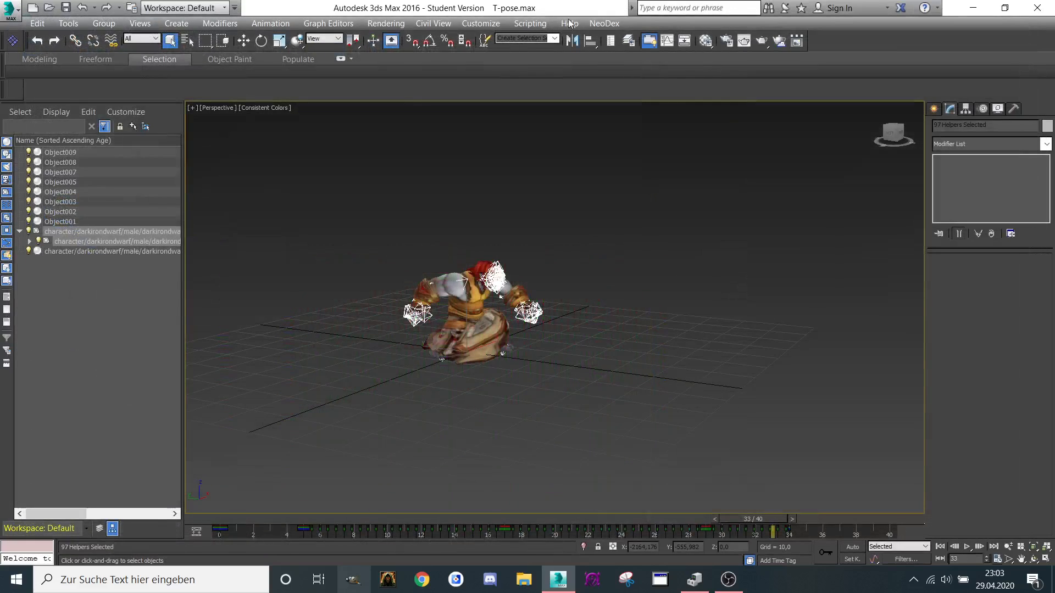
Step: Open the Neodex Sequence Manager again to check the sequence list
{"action": "left_click", "coordinate": [604, 23]}
{"action": "mouse_move", "coordinate": [709, 183]}
{"action": "left_click", "coordinate": [780, 212]}
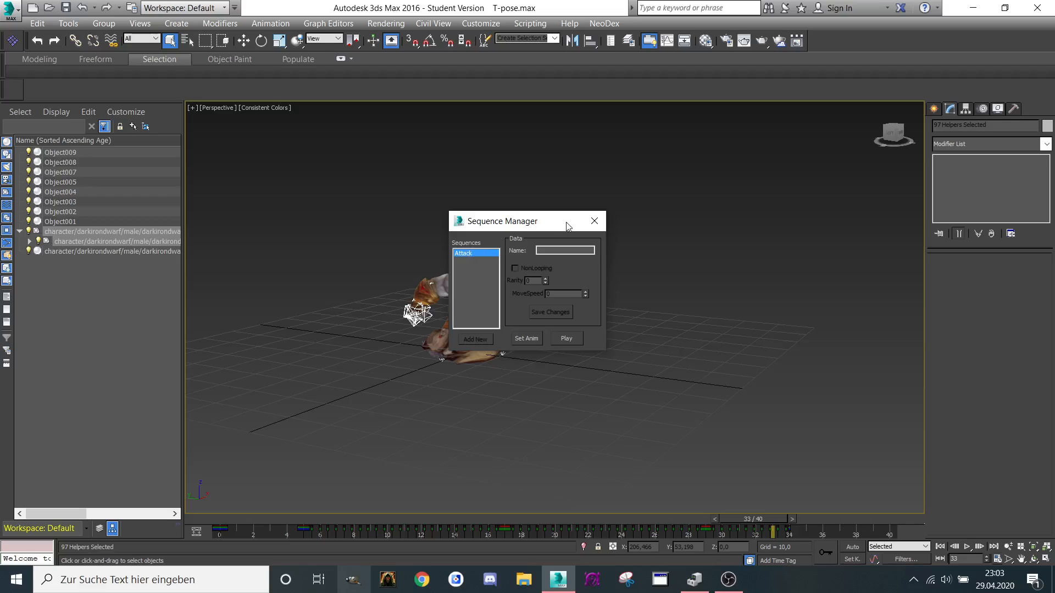
Step: Close the Sequence Manager, move the time slider to frame 40, and load stand.xaf as an insert at frame 40
{"action": "left_click", "coordinate": [595, 221]}
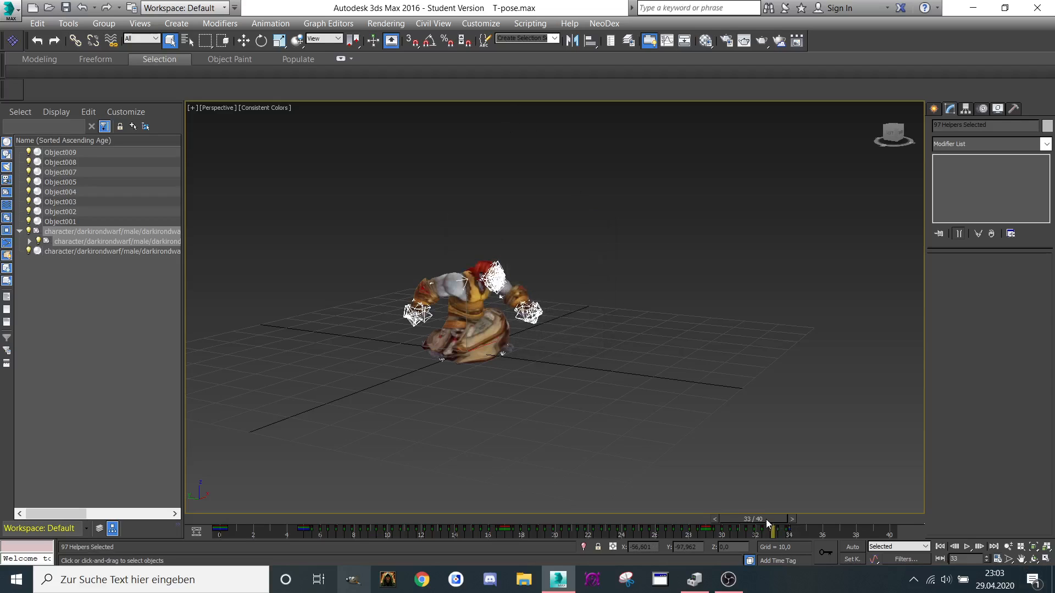
{"action": "left_click_drag", "start_coordinate": [769, 521], "coordinate": [909, 509]}
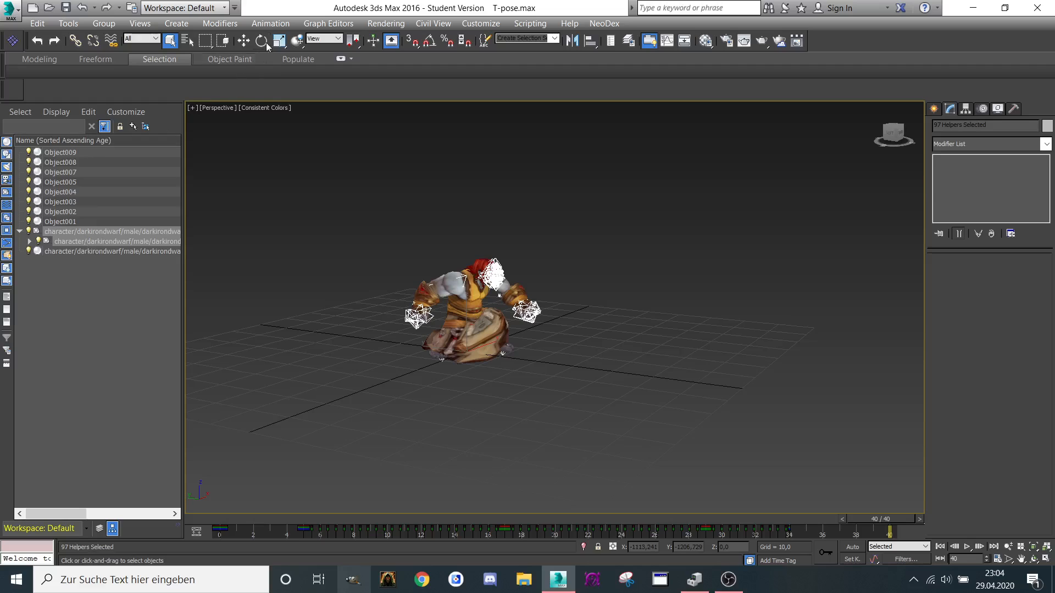
{"action": "left_click", "coordinate": [271, 23]}
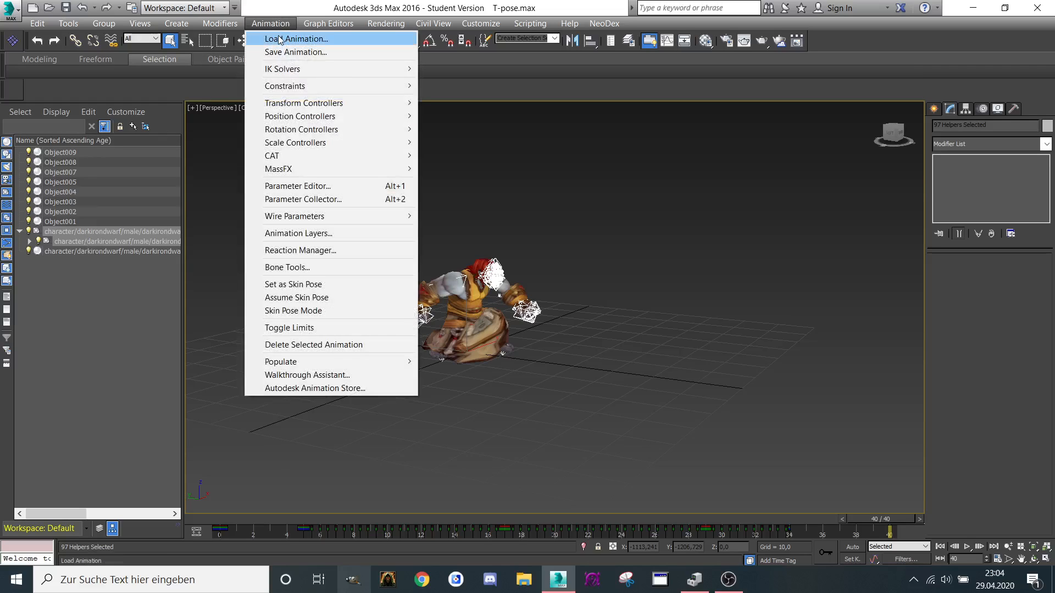
{"action": "left_click", "coordinate": [279, 40]}
{"action": "left_click", "coordinate": [236, 125]}
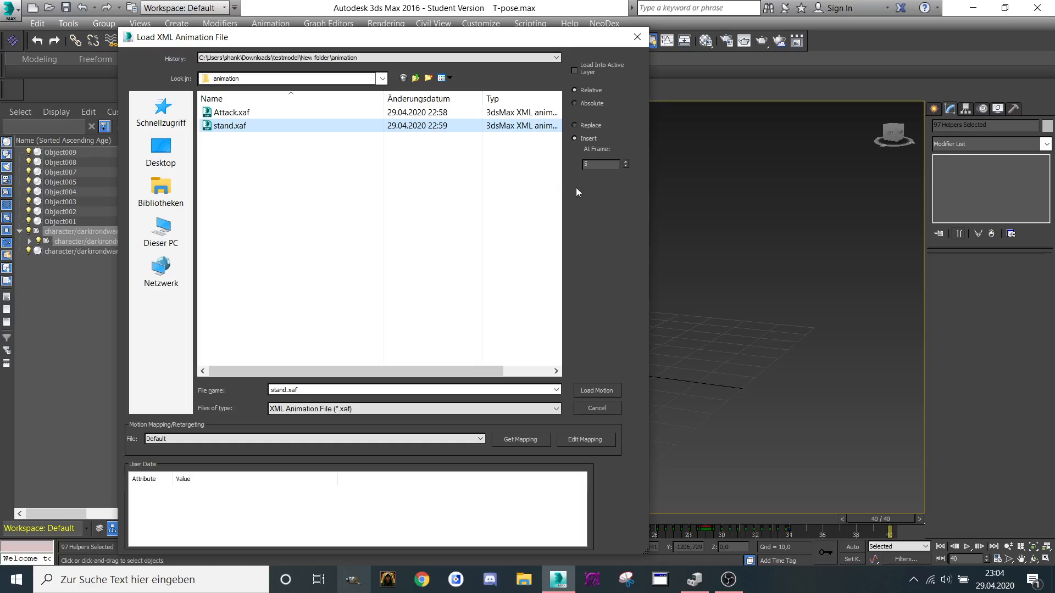
{"action": "double_click", "coordinate": [599, 165]}
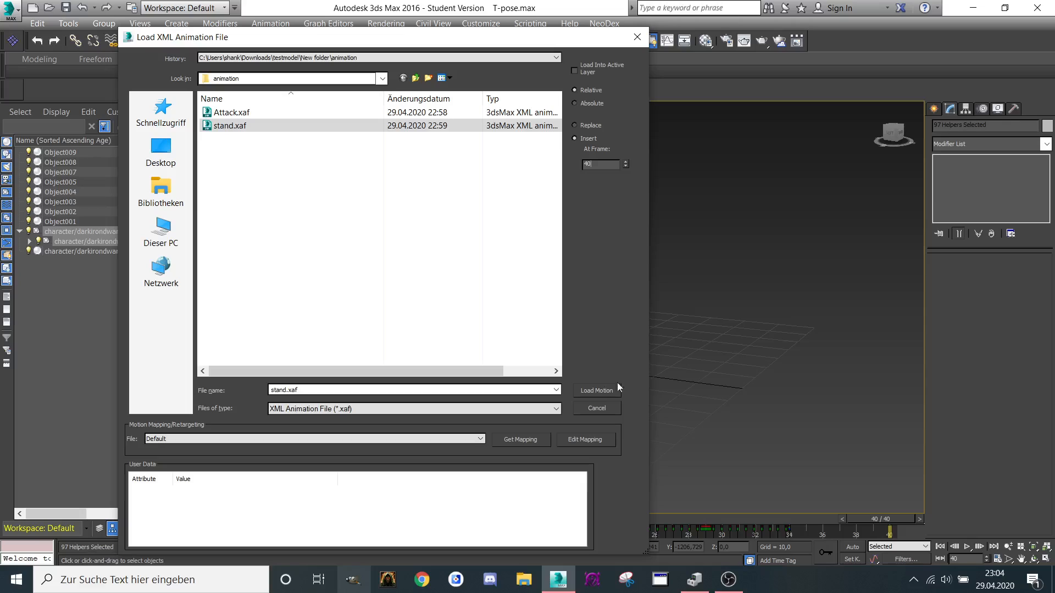
{"action": "left_click", "coordinate": [598, 390]}
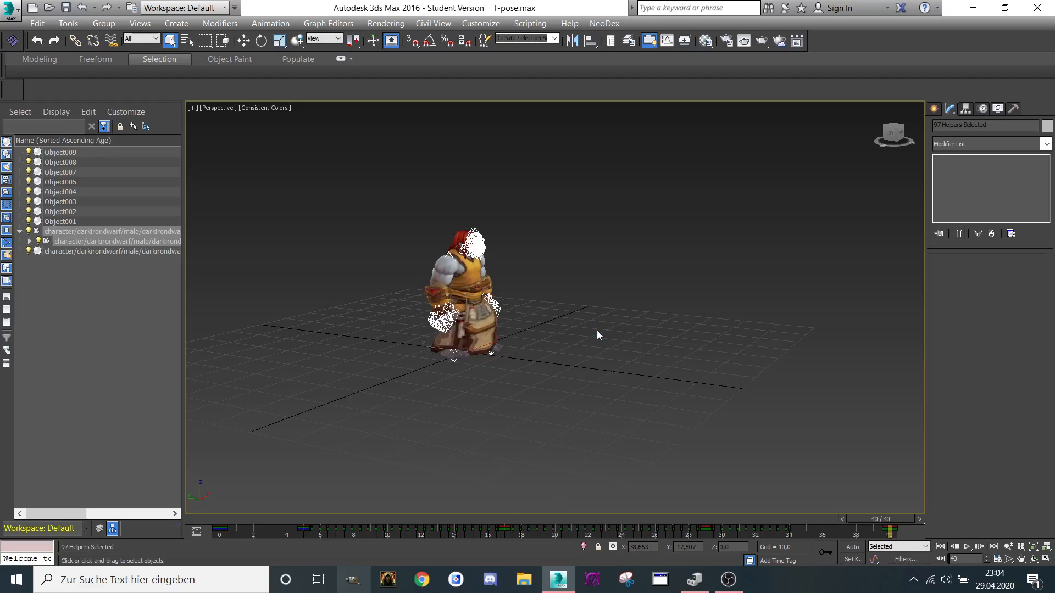
Step: Configure the animation's active time range to start at frame 40 and end at frame 140
{"action": "left_click", "coordinate": [998, 560]}
{"action": "double_click", "coordinate": [478, 310]}
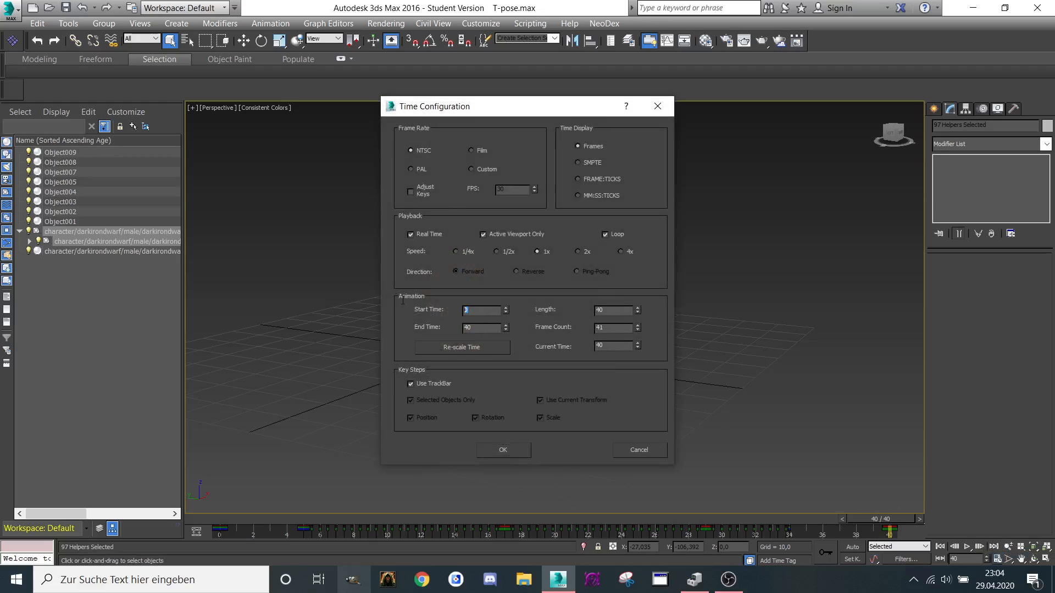
{"action": "type", "text": "40"}
{"action": "key", "text": "Tab"}
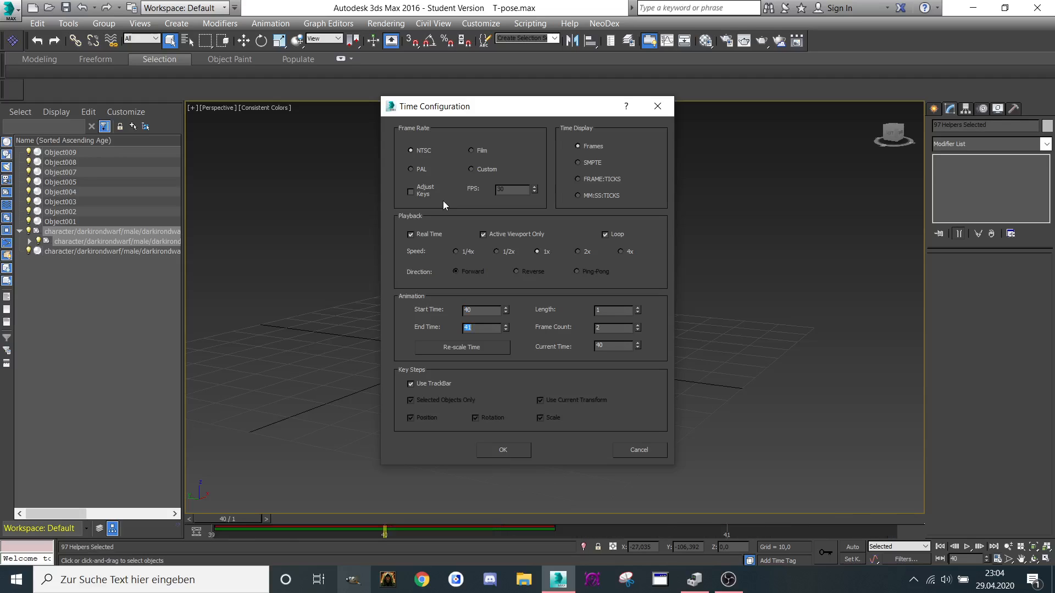
{"action": "type", "text": "140"}
{"action": "key", "text": "Return"}
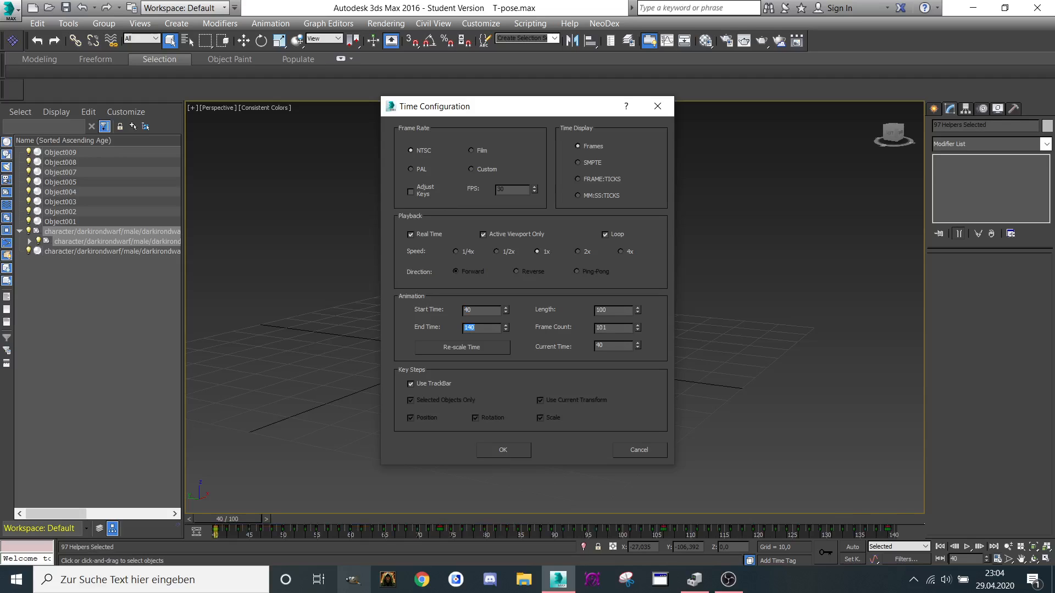
{"action": "left_click", "coordinate": [523, 455]}
Step: Scrub the stand animation through to frame 139 and inspect the dwarf's hand up close
{"action": "scroll", "coordinate": [577, 329], "scroll_direction": "up", "scroll_amount": 3}
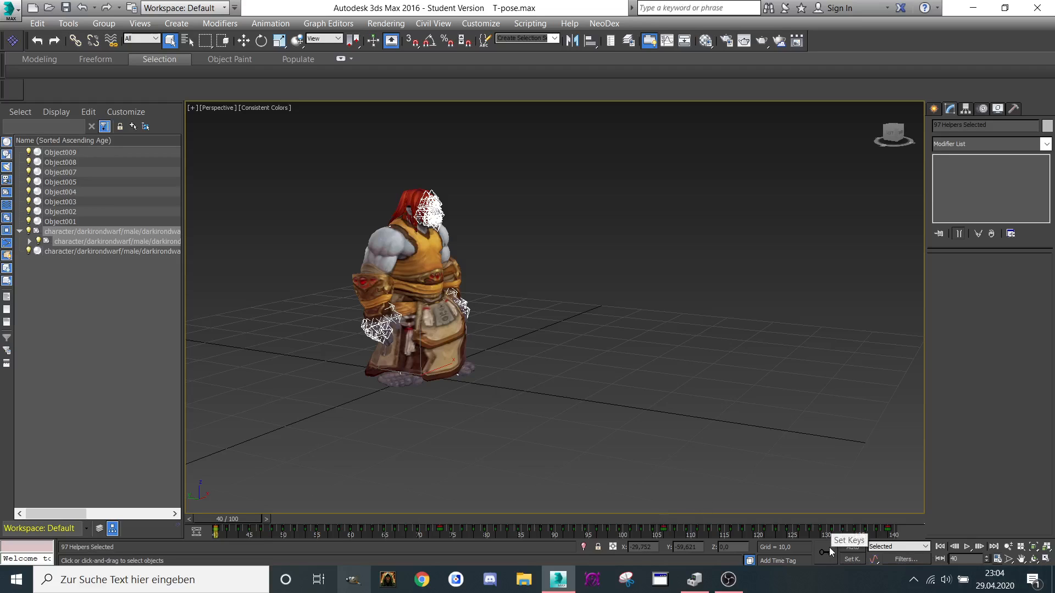
{"action": "left_click_drag", "start_coordinate": [210, 516], "coordinate": [861, 536]}
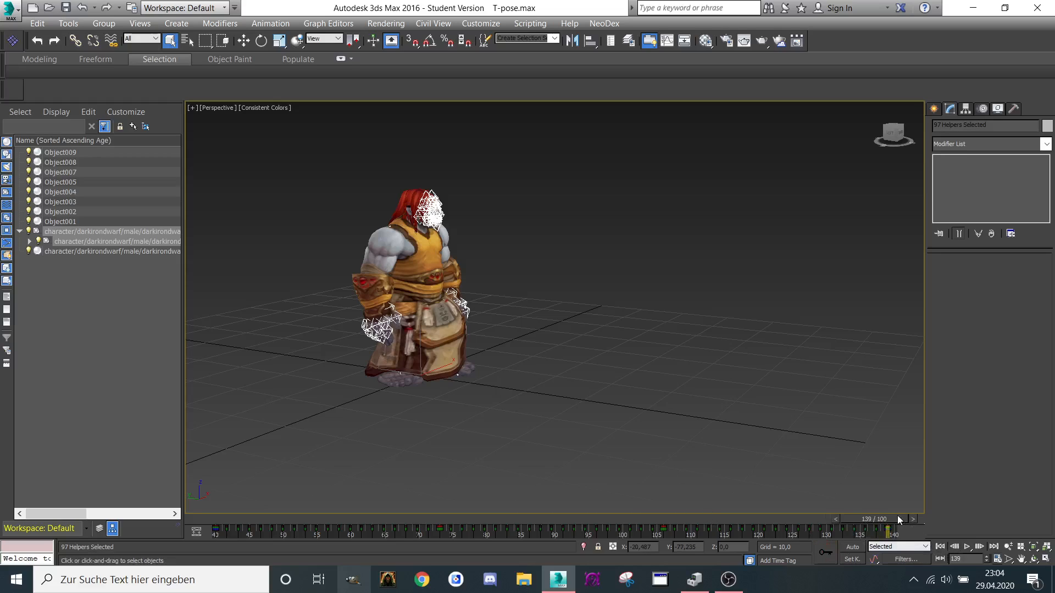
{"action": "scroll", "coordinate": [429, 325], "scroll_direction": "up", "scroll_amount": 6}
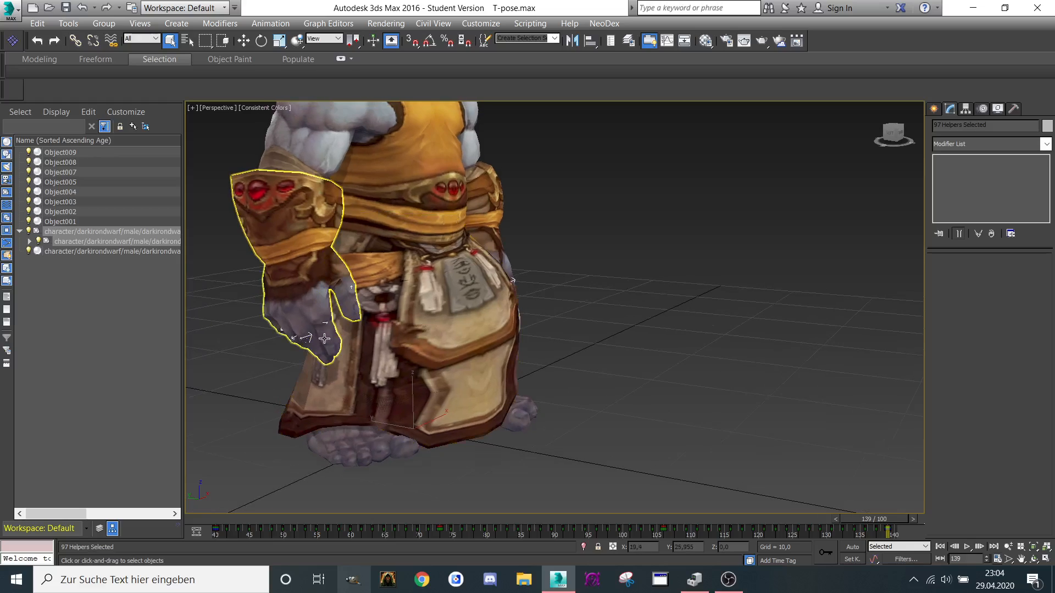
{"action": "scroll", "coordinate": [306, 338], "scroll_direction": "down", "scroll_amount": 4}
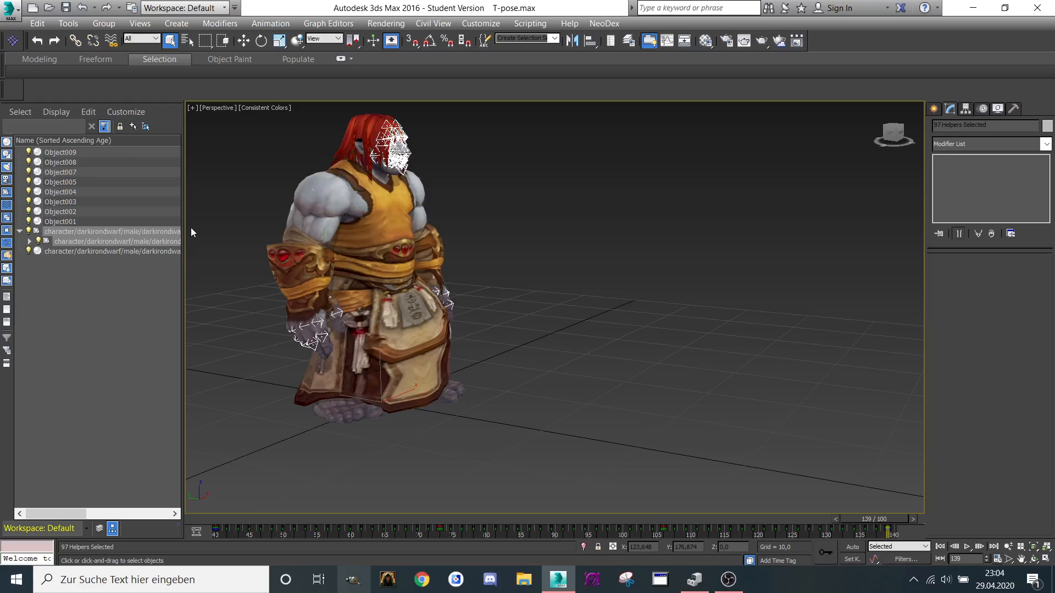
{"action": "scroll", "coordinate": [317, 322], "scroll_direction": "up", "scroll_amount": 3}
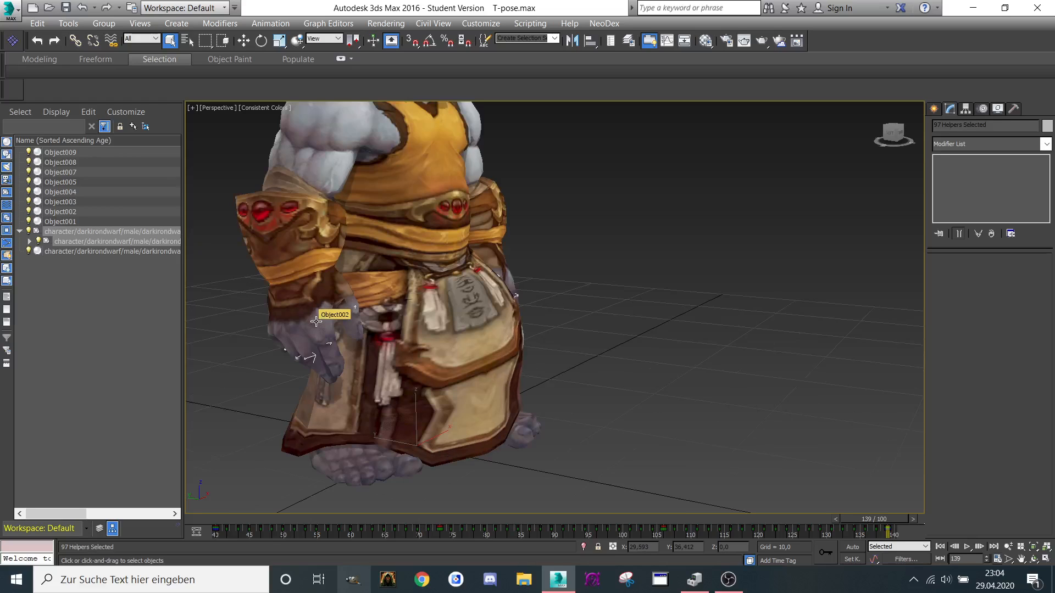
{"action": "scroll", "coordinate": [351, 304], "scroll_direction": "up", "scroll_amount": 5}
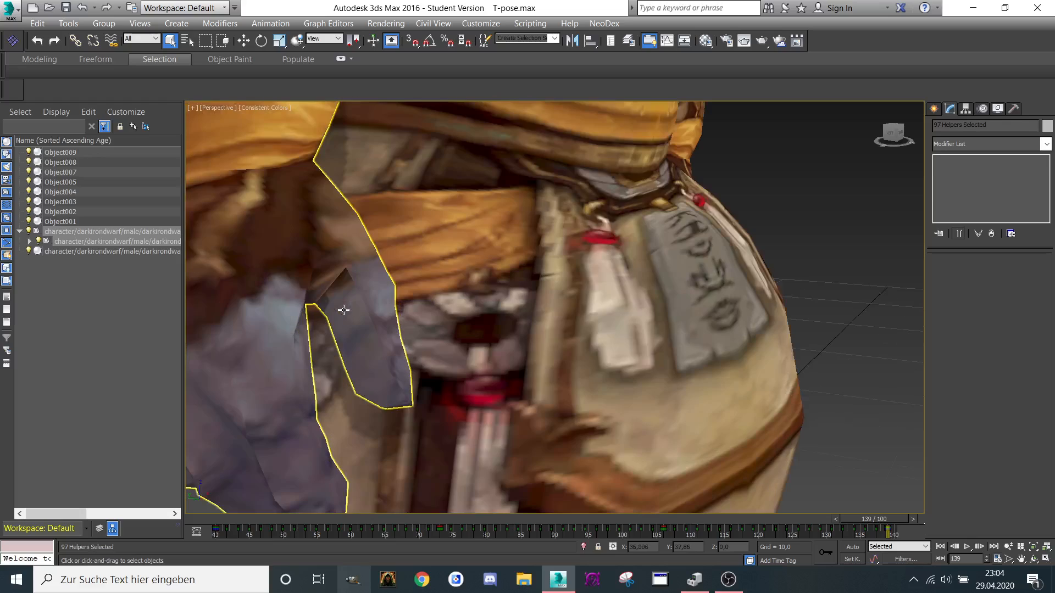
Step: Hide the arm mesh Object002 and examine the thumb helpers underneath it
{"action": "left_click", "coordinate": [351, 301]}
{"action": "left_click", "coordinate": [29, 211]}
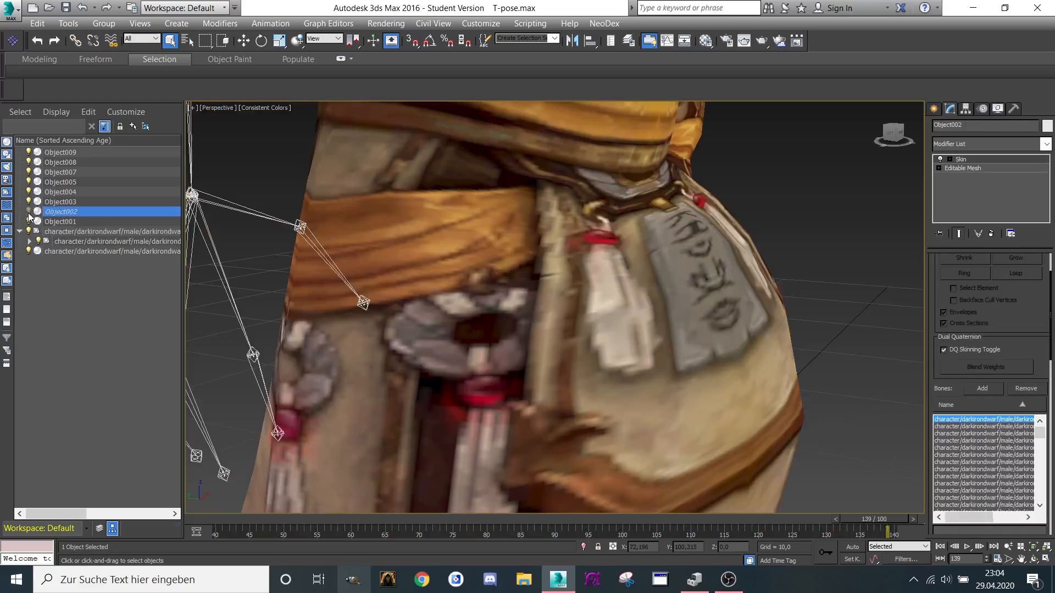
{"action": "left_click", "coordinate": [330, 273]}
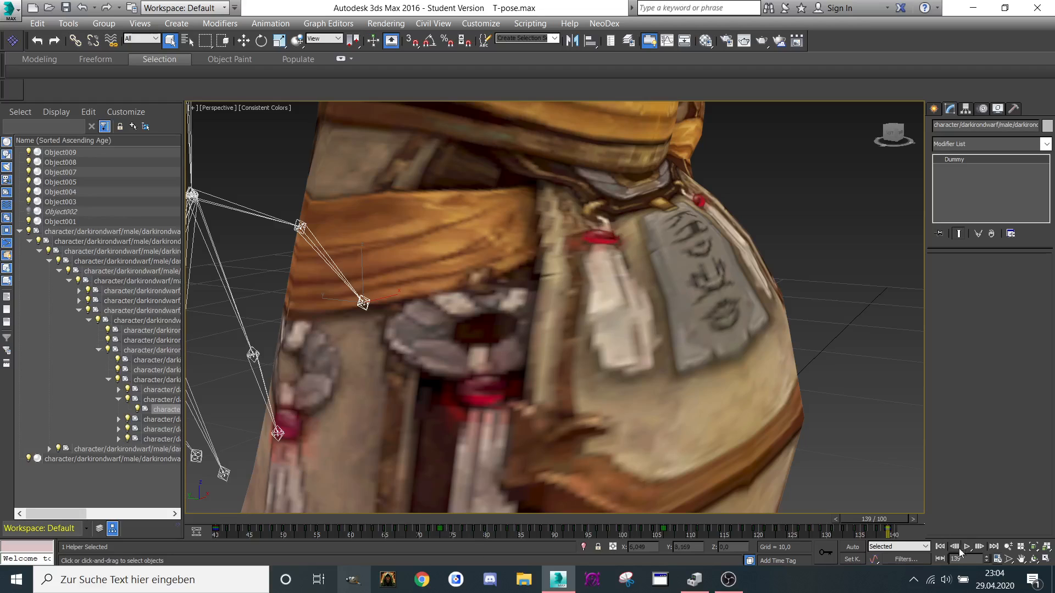
{"action": "scroll", "coordinate": [550, 420], "scroll_direction": "down", "scroll_amount": 5}
{"action": "scroll", "coordinate": [555, 402], "scroll_direction": "up", "scroll_amount": 2}
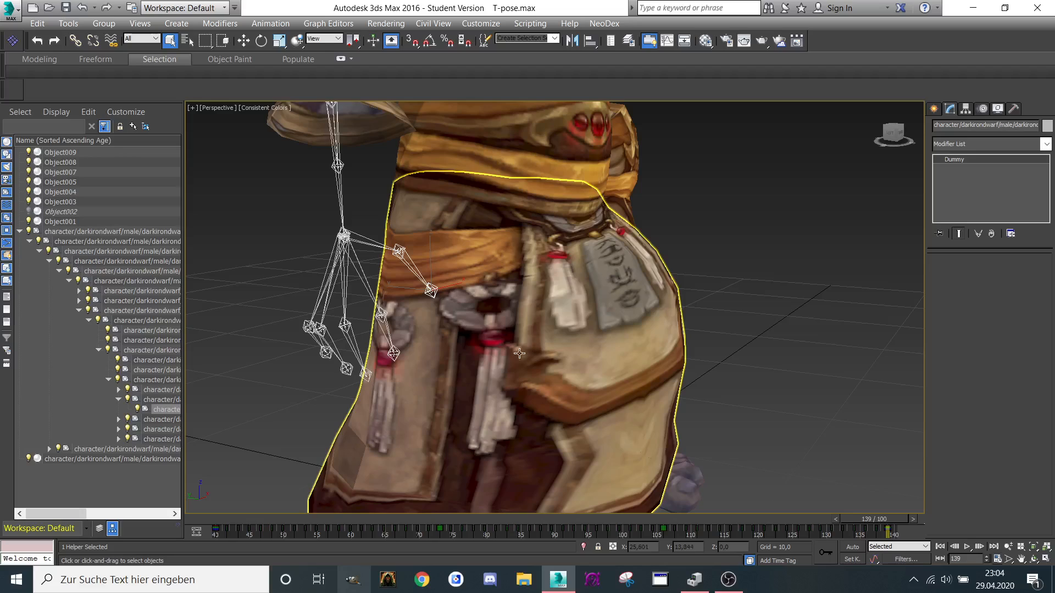
{"action": "scroll", "coordinate": [513, 348], "scroll_direction": "down", "scroll_amount": 3}
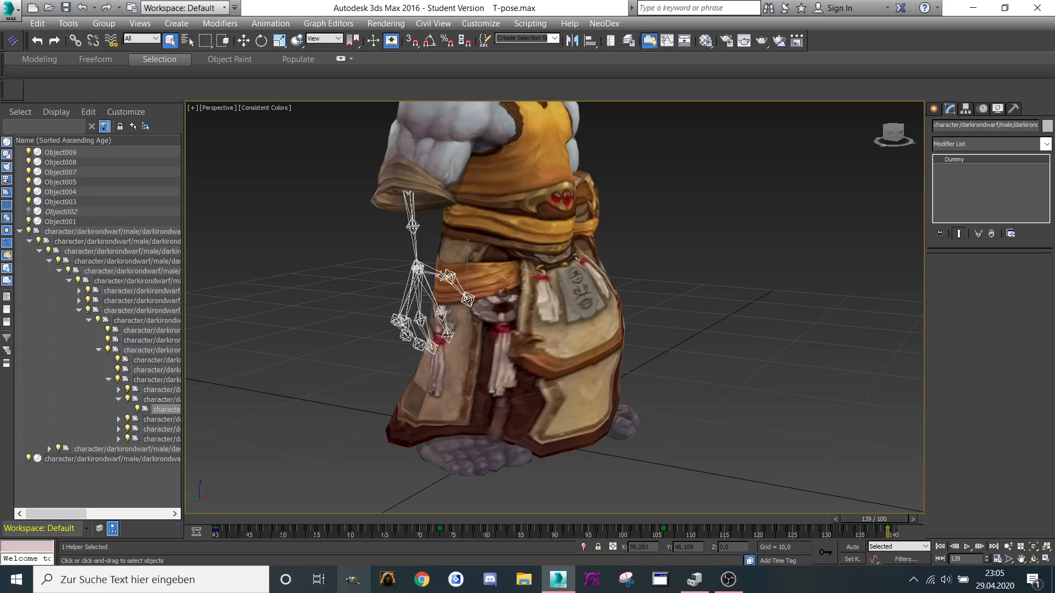
Step: Try rotating the dwarf's thumb helper and unhide Object002 to check the effect on the mesh
{"action": "left_click", "coordinate": [437, 274]}
{"action": "right_click", "coordinate": [350, 244]}
{"action": "left_click", "coordinate": [361, 269]}
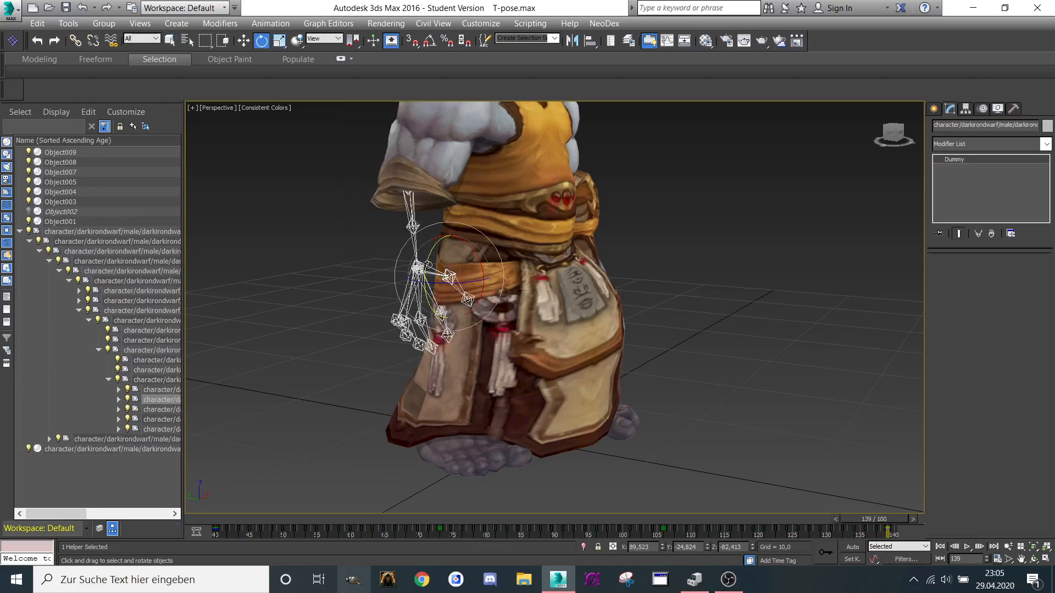
{"action": "left_click_drag", "start_coordinate": [468, 247], "coordinate": [423, 204]}
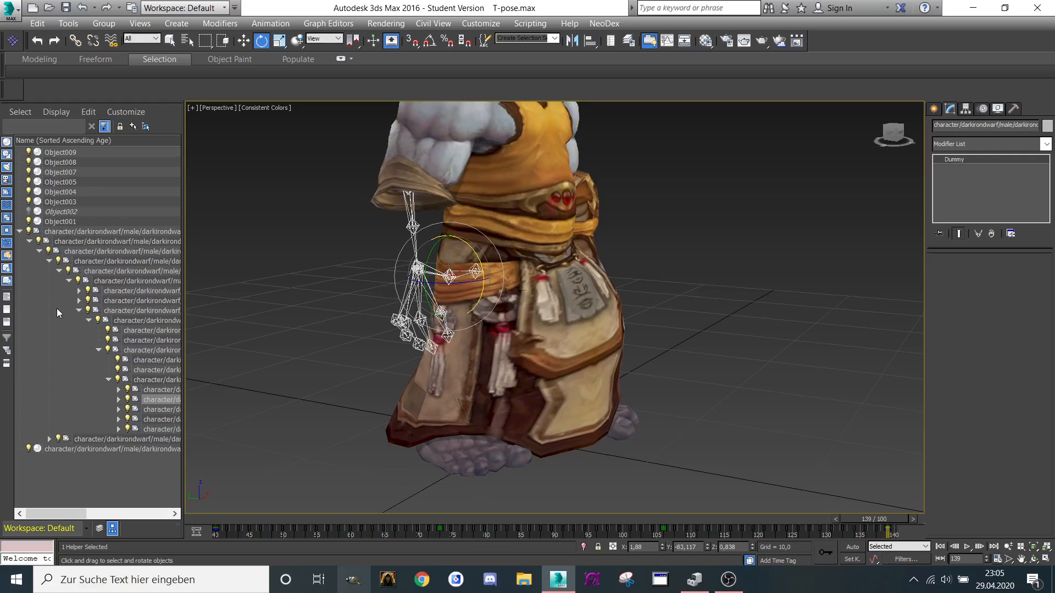
{"action": "left_click", "coordinate": [29, 211]}
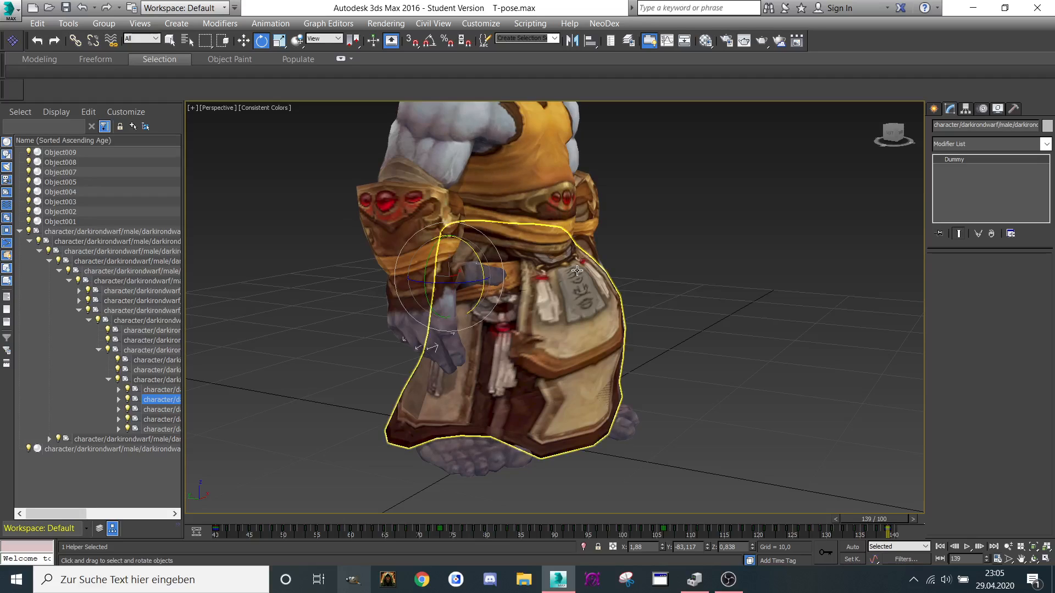
Step: Undo the thumb helper's rotation and make Object002 visible again
{"action": "key", "text": "ctrl+z"}
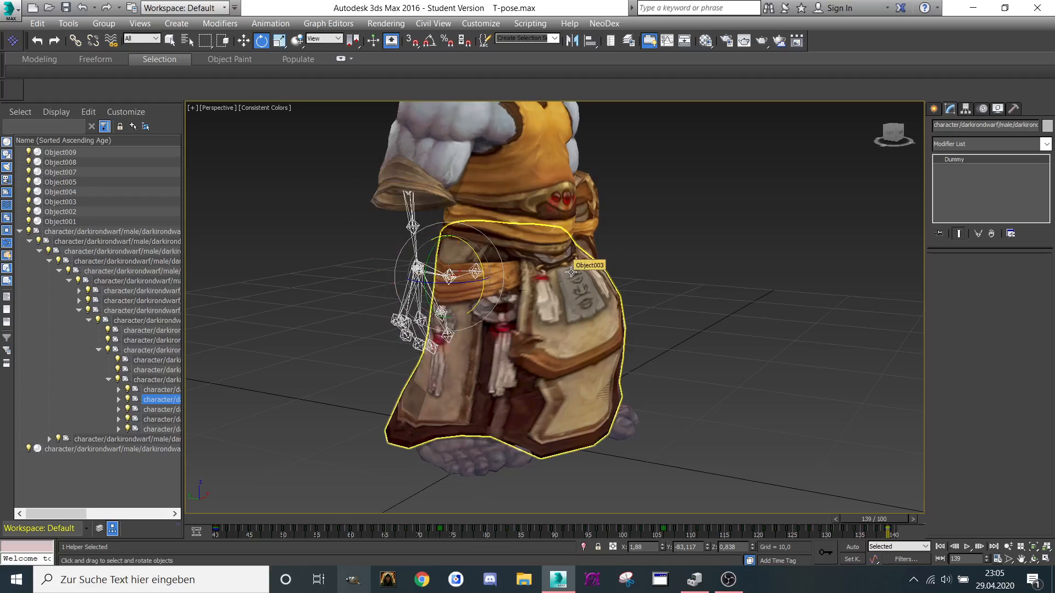
{"action": "key", "text": "ctrl+z"}
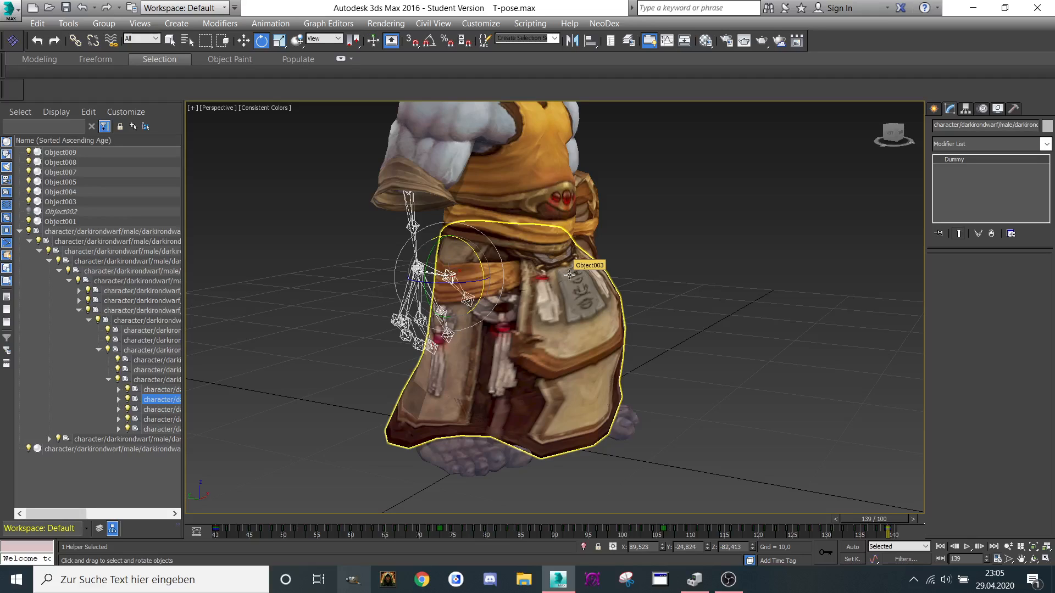
{"action": "left_click", "coordinate": [30, 211]}
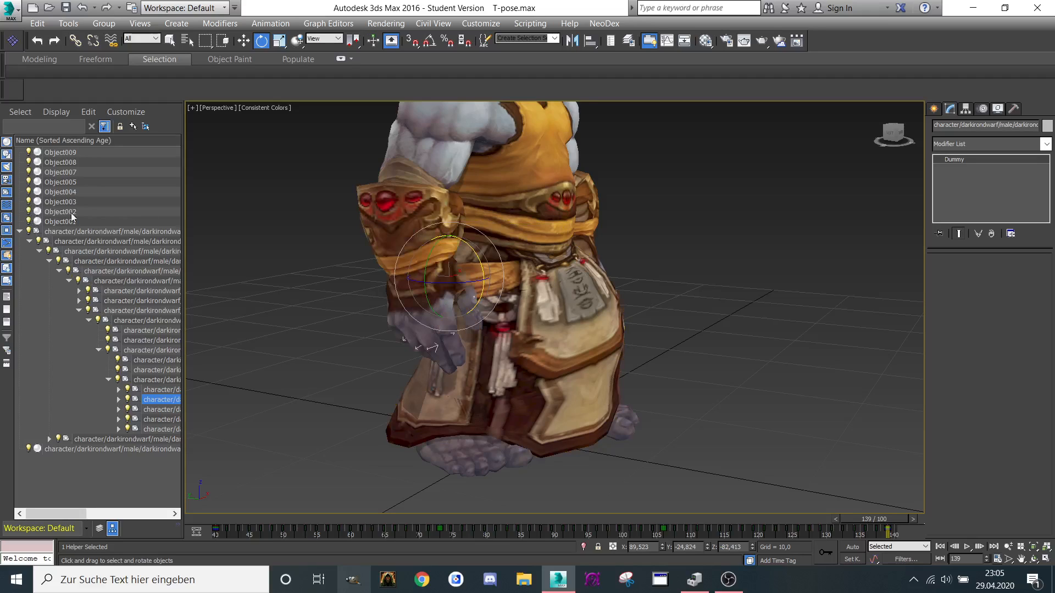
Step: Select the dwarf's whole helper hierarchy from its root and open the Dope Sheet maximized
{"action": "left_click_drag", "start_coordinate": [894, 134], "coordinate": [861, 137]}
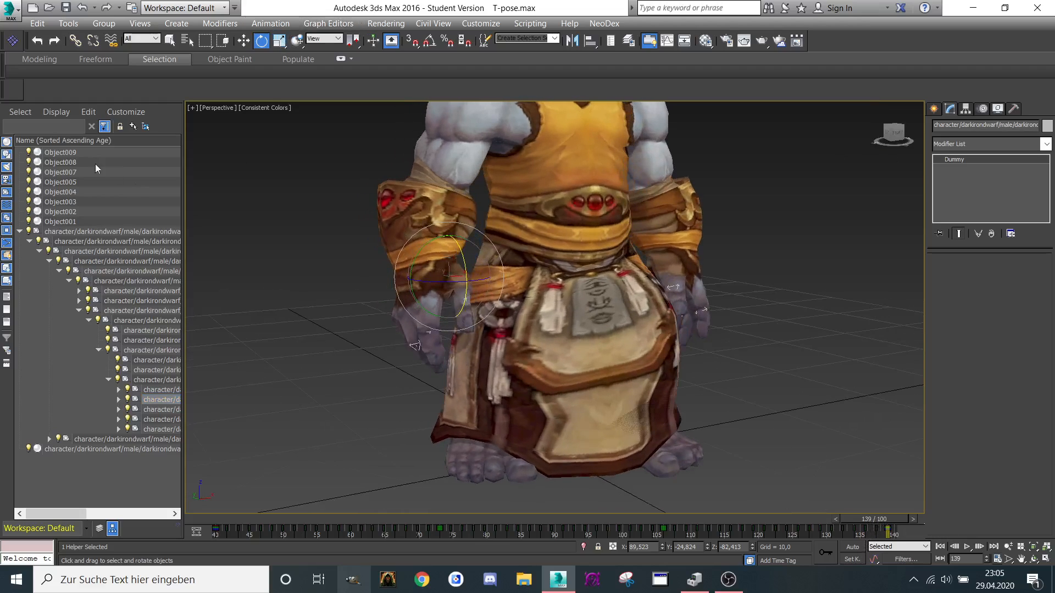
{"action": "double_click", "coordinate": [61, 233]}
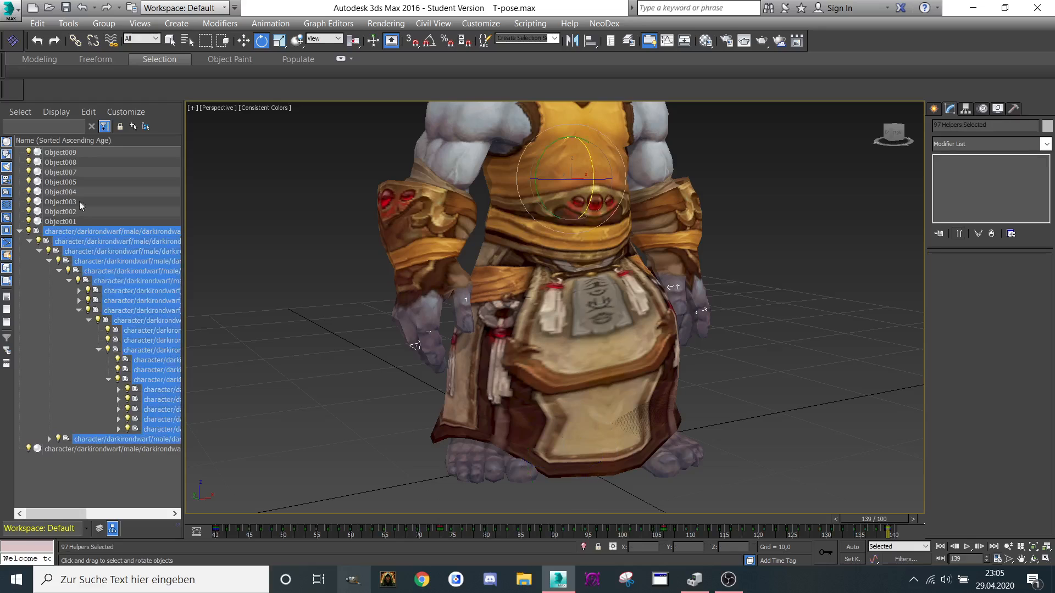
{"action": "left_click", "coordinate": [271, 23]}
{"action": "mouse_move", "coordinate": [328, 23]}
{"action": "left_click", "coordinate": [329, 52]}
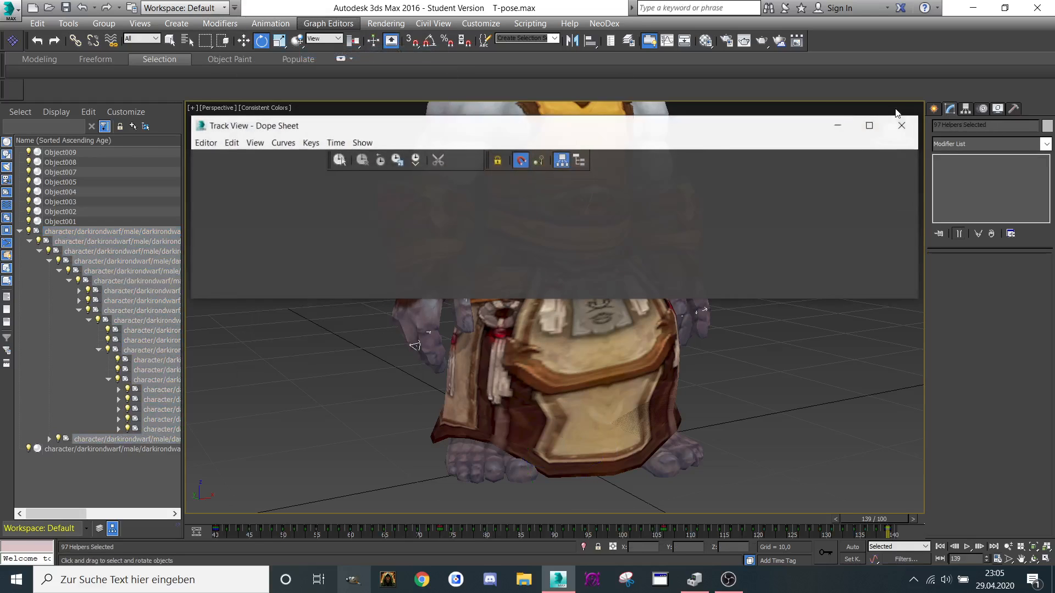
{"action": "left_click", "coordinate": [868, 123]}
Step: Copy the first "Attack" note key to frame 40 and change the copy's text to "Stand"
{"action": "left_click_drag", "start_coordinate": [166, 197], "coordinate": [356, 197]}
{"action": "double_click", "coordinate": [355, 197]}
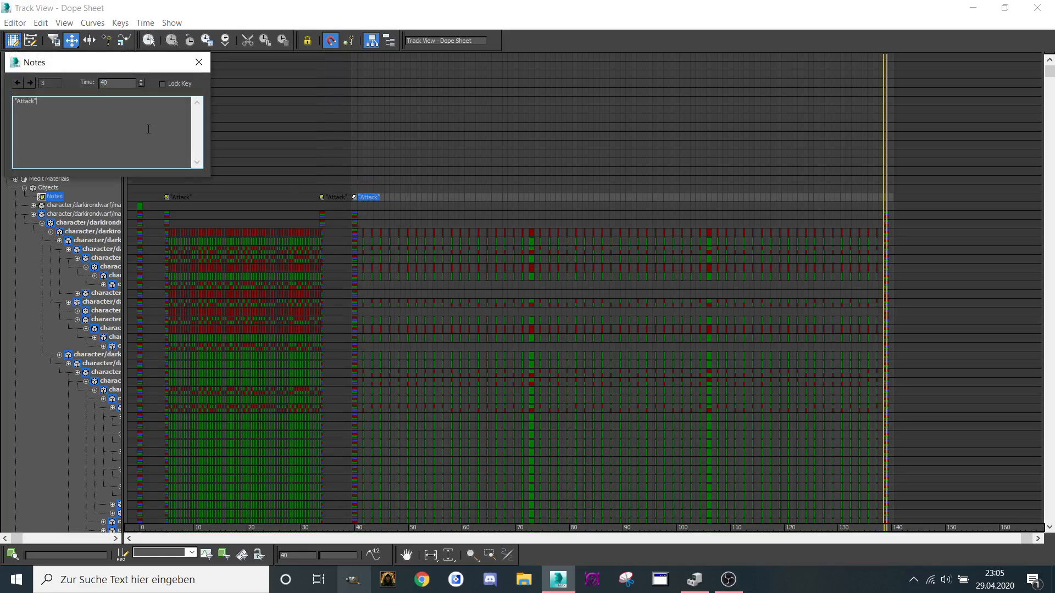
{"action": "key", "text": "BackSpace"}
{"action": "key", "text": "BackSpace"}
{"action": "key", "text": "BackSpace"}
{"action": "key", "text": "BackSpace"}
{"action": "key", "text": "BackSpace"}
{"action": "key", "text": "BackSpace"}
{"action": "left_click", "coordinate": [199, 62]}
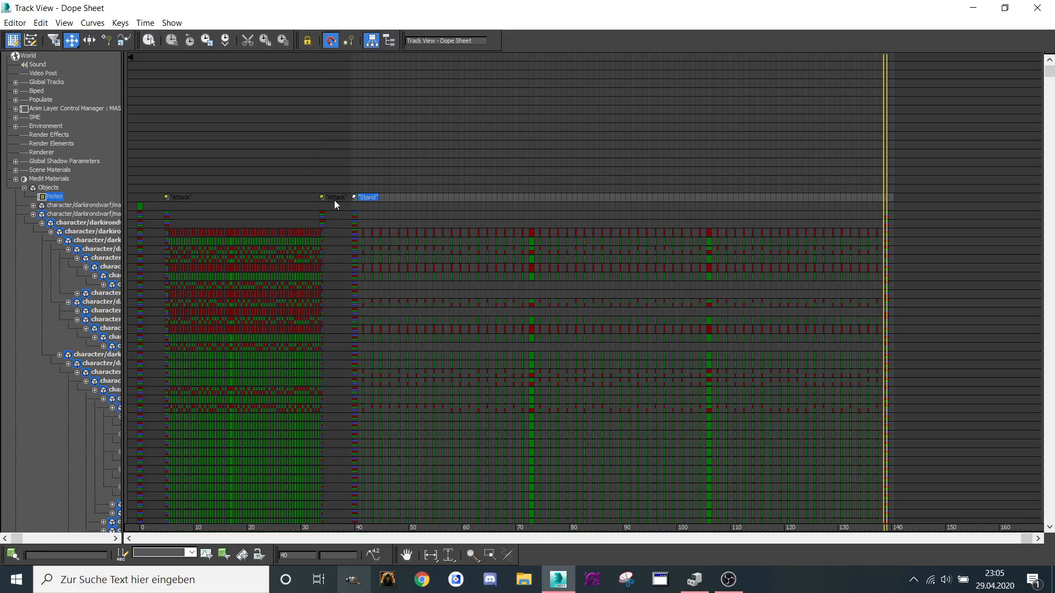
Step: Copy the "Stand" note key to the end of the stand animation and close the Dope Sheet
{"action": "left_click_drag", "start_coordinate": [378, 196], "coordinate": [885, 197], "text": "shift"}
{"action": "left_click", "coordinate": [1051, 7]}
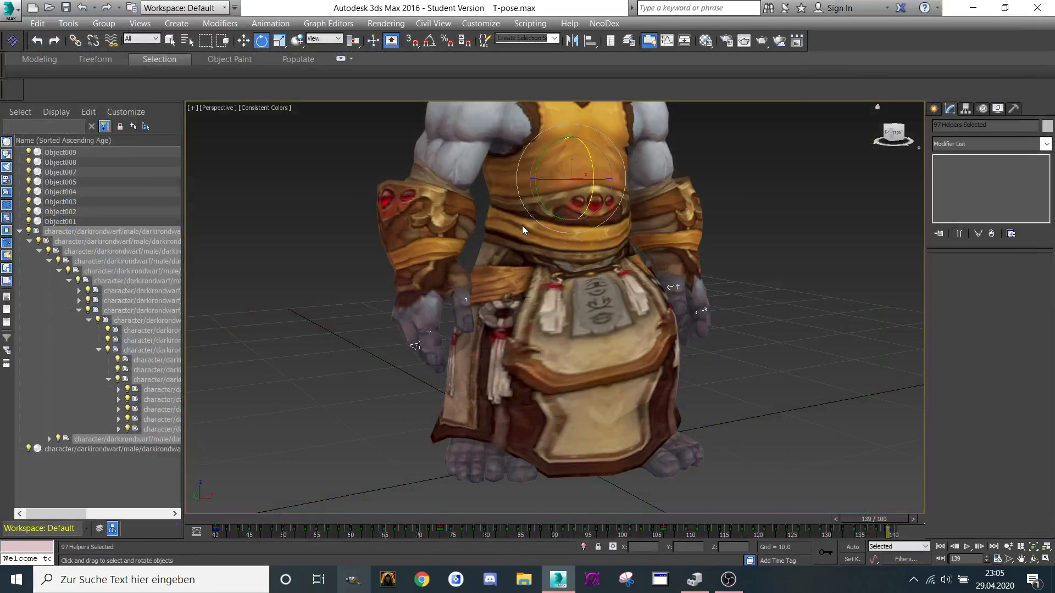
Step: Deselect the helpers, frame the whole dwarf in the viewport, and open a new track view
{"action": "left_click", "coordinate": [60, 318]}
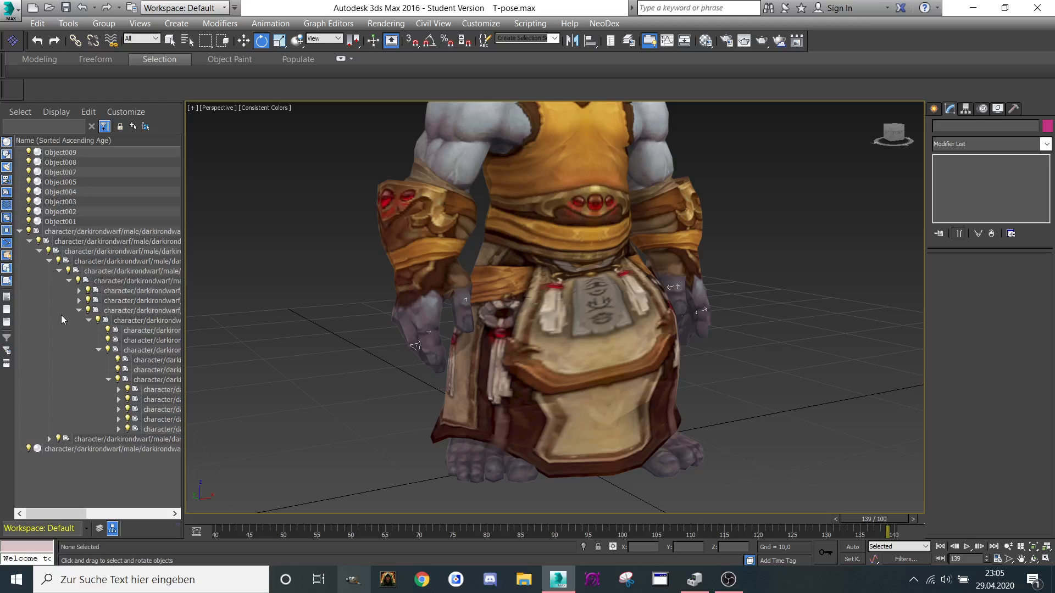
{"action": "key", "text": "z"}
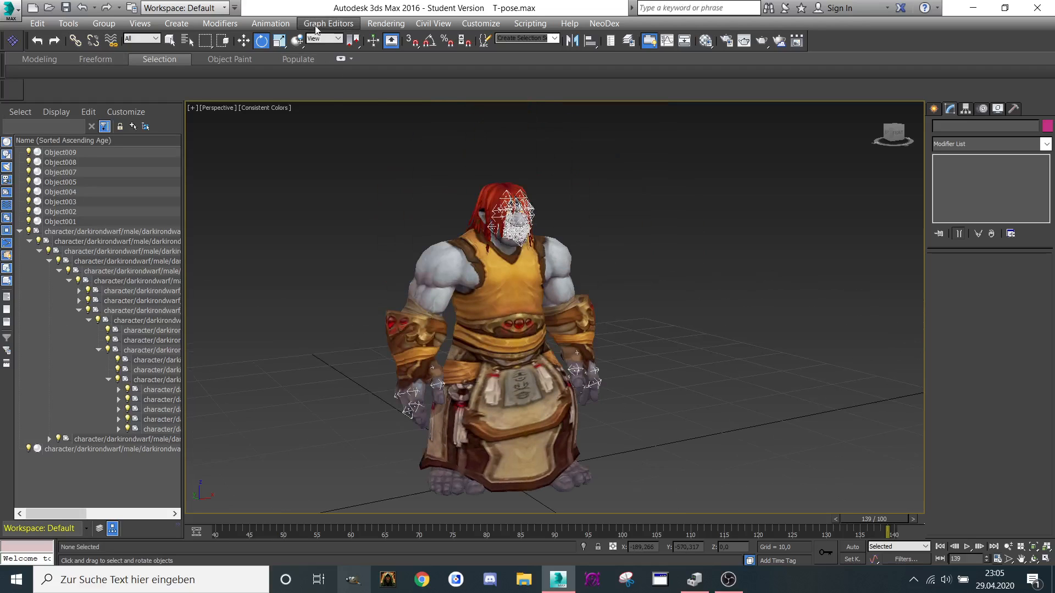
{"action": "left_click", "coordinate": [328, 23]}
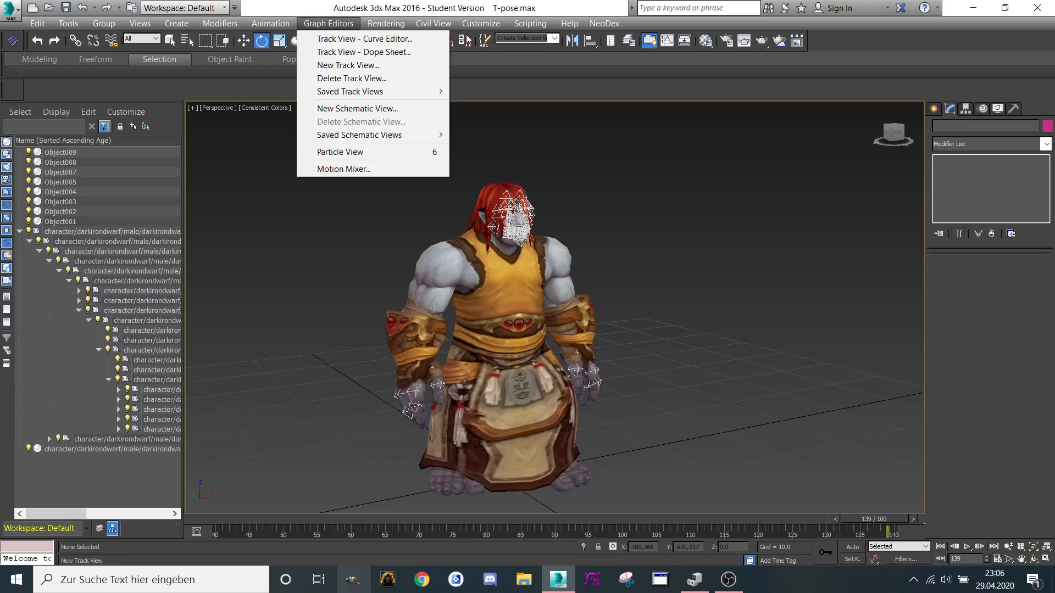
{"action": "left_click", "coordinate": [339, 64]}
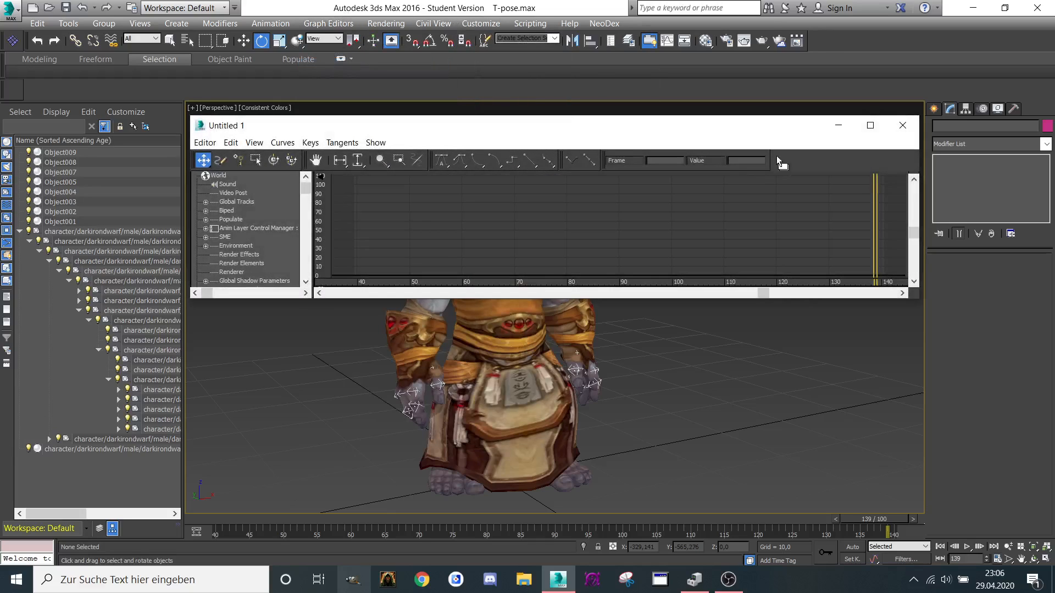
{"action": "left_click", "coordinate": [869, 122]}
{"action": "left_click", "coordinate": [1038, 8]}
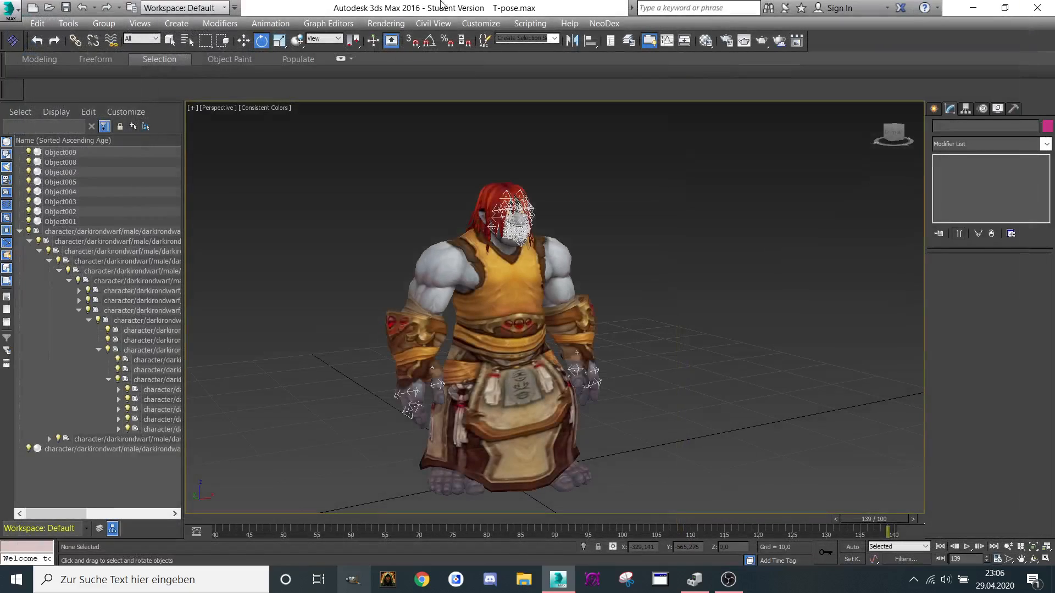
{"action": "left_click", "coordinate": [316, 25]}
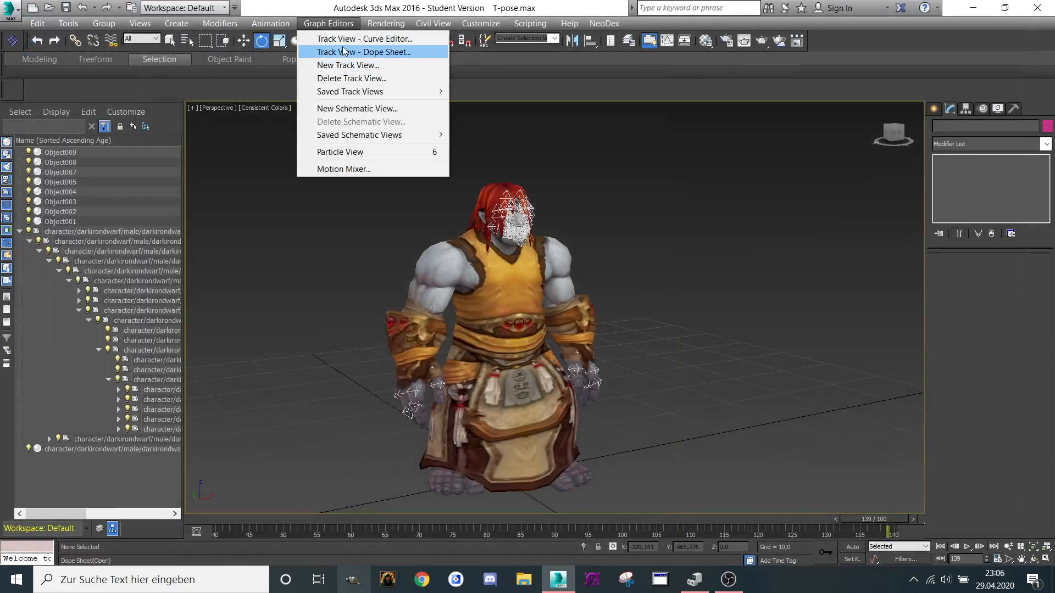
{"action": "left_click", "coordinate": [349, 39]}
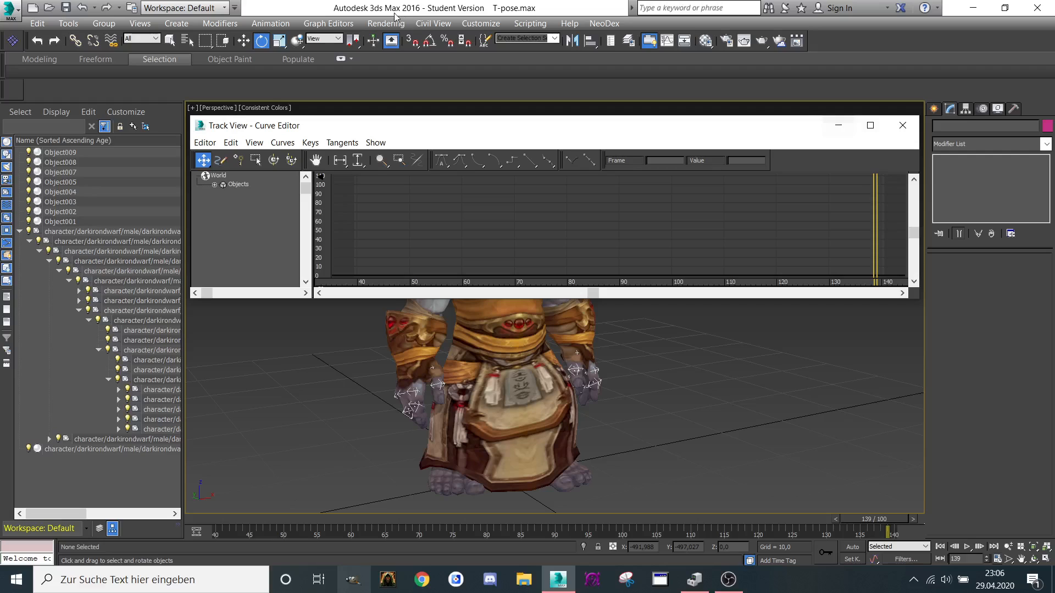
{"action": "left_click", "coordinate": [894, 134]}
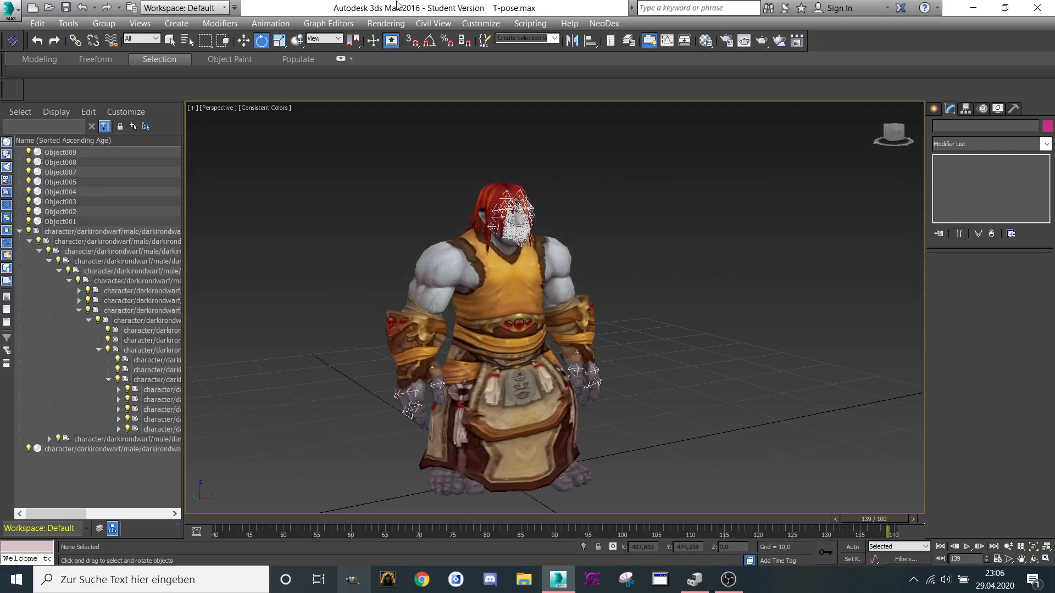
Step: Inspect the scene's tracks in a maximized Dope Sheet with nothing selected, and close it
{"action": "left_click", "coordinate": [328, 23]}
{"action": "left_click", "coordinate": [332, 52]}
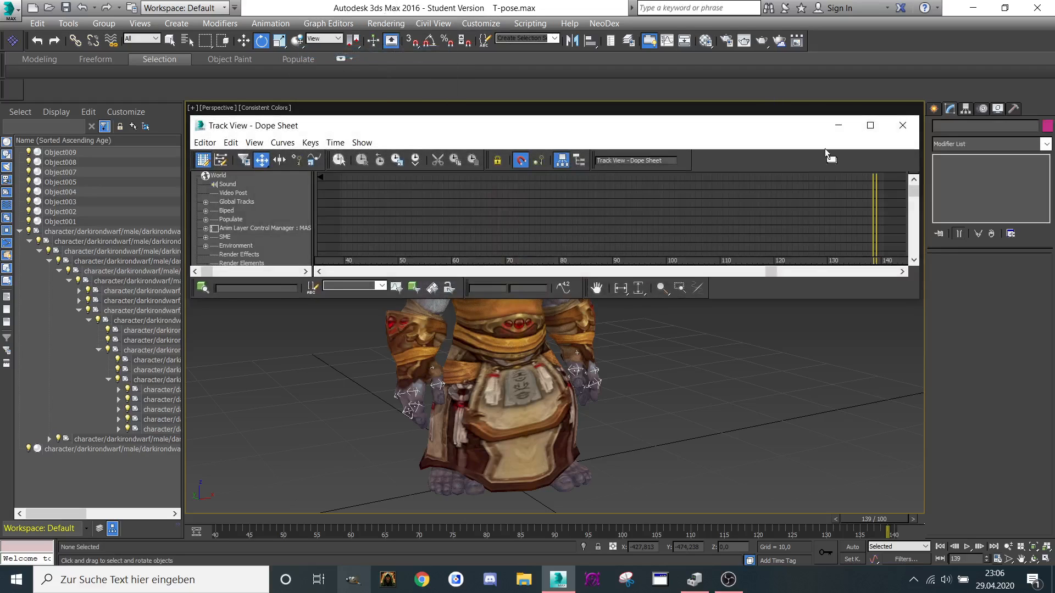
{"action": "left_click", "coordinate": [867, 125]}
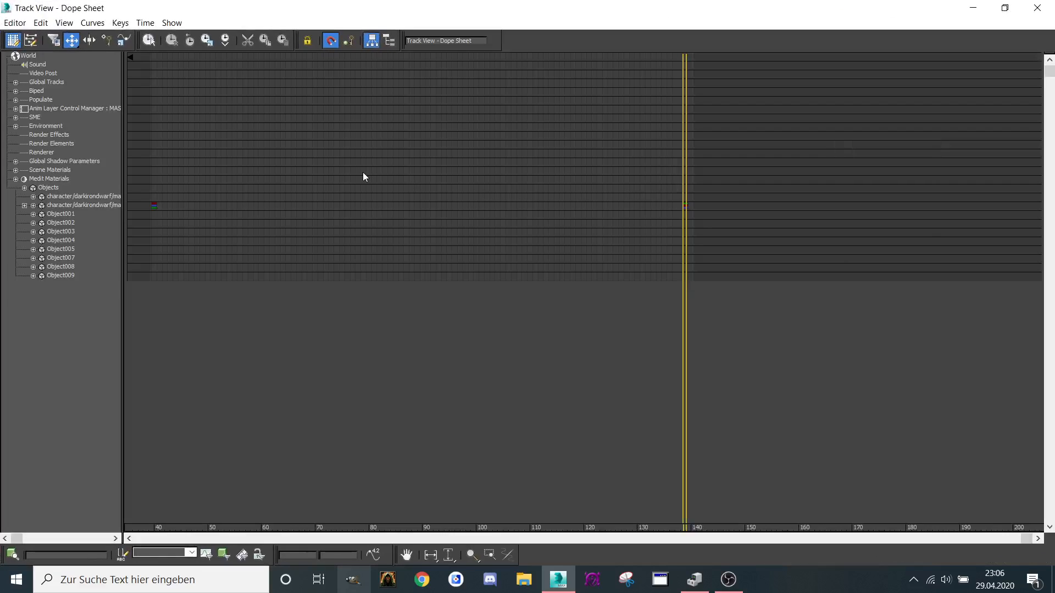
{"action": "middle_click_drag", "start_coordinate": [187, 186], "coordinate": [206, 180]}
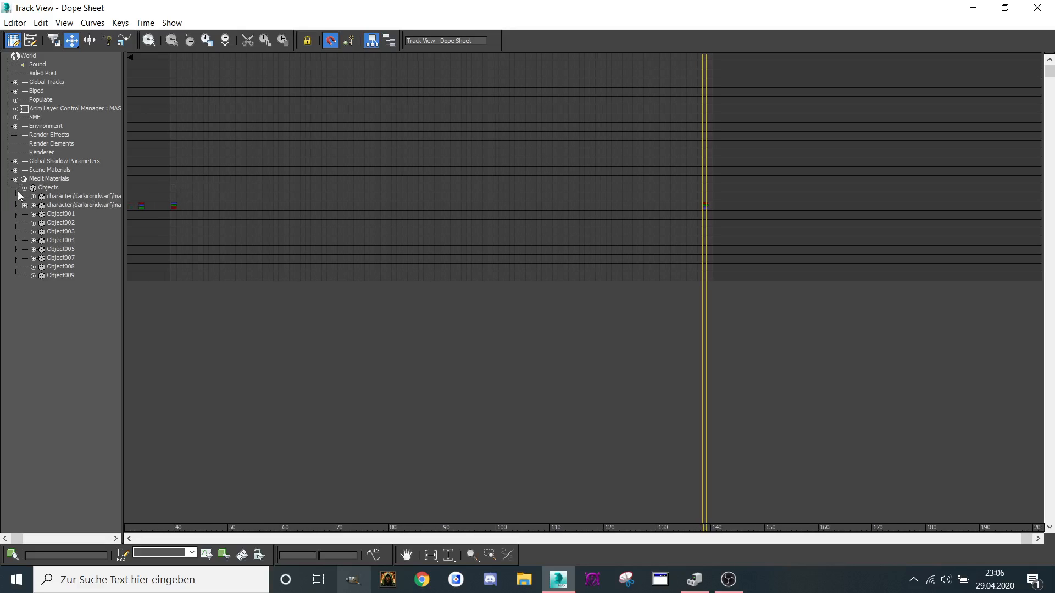
{"action": "left_click", "coordinate": [1044, 12]}
Step: Select the dwarf's whole helper hierarchy and check its keys against the "Attack" and "Stand" notes in the Dope Sheet
{"action": "double_click", "coordinate": [80, 230]}
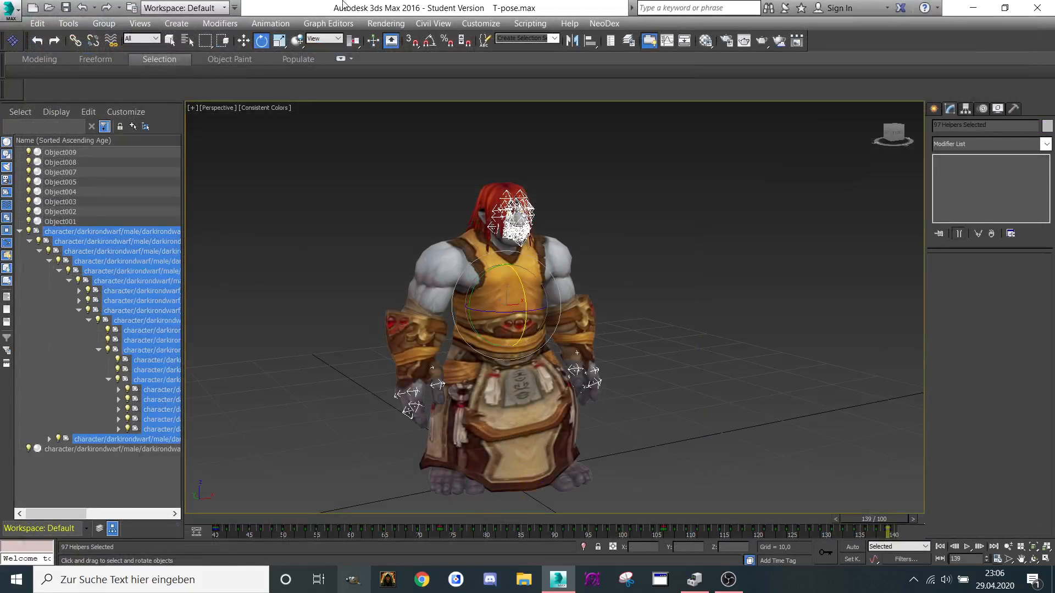
{"action": "left_click", "coordinate": [283, 25]}
{"action": "left_click", "coordinate": [363, 51]}
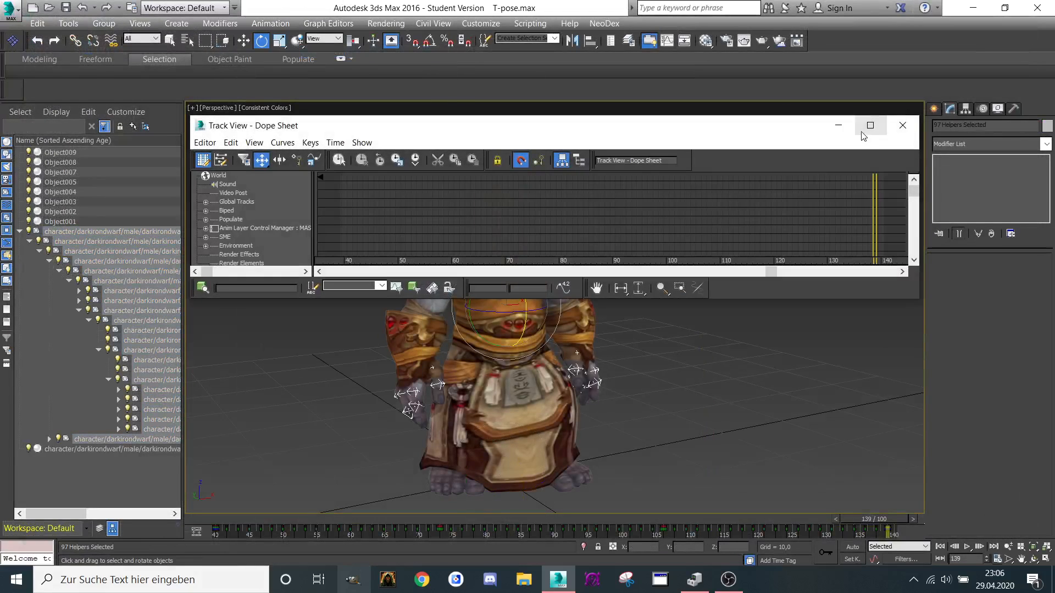
{"action": "left_click", "coordinate": [868, 124]}
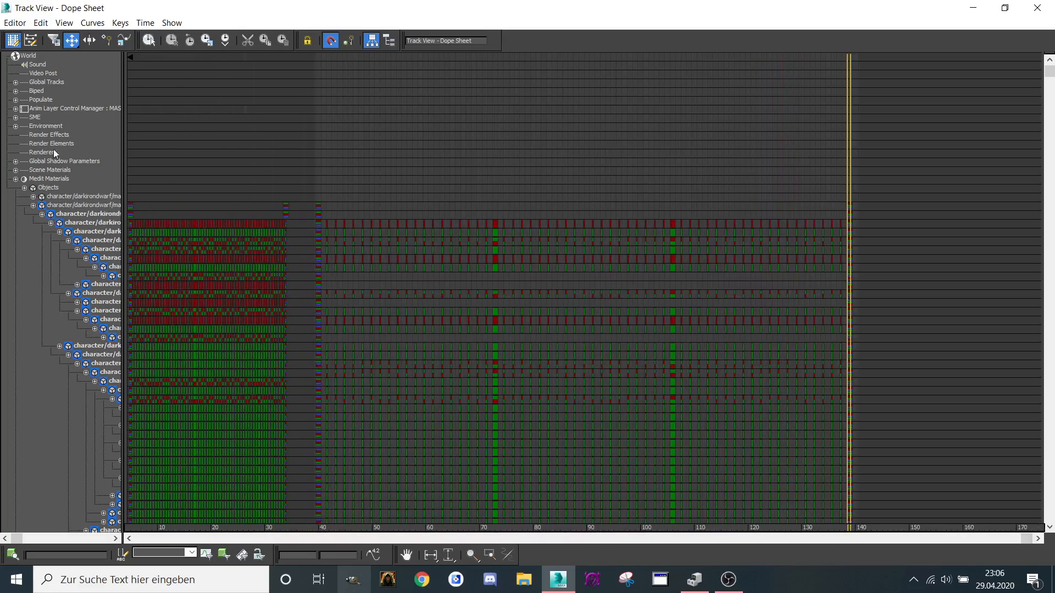
{"action": "left_click", "coordinate": [25, 187]}
{"action": "middle_click_drag", "start_coordinate": [245, 179], "coordinate": [290, 202]}
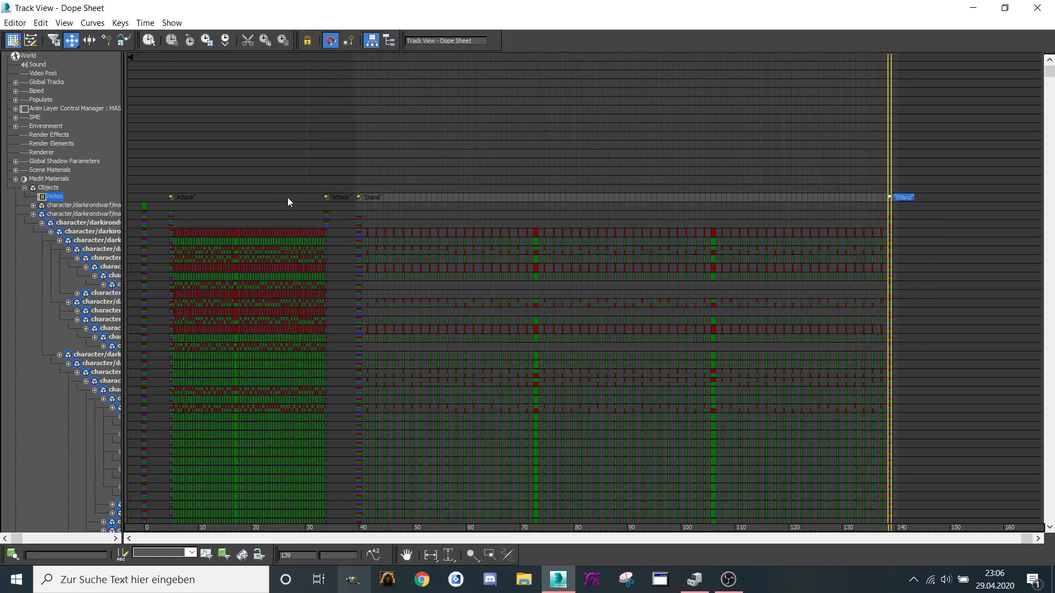
{"action": "left_click", "coordinate": [1038, 7]}
Step: Deselect the helpers, collapse the branches below the third-level helper in the scene list, and select only that helper
{"action": "left_click", "coordinate": [59, 322]}
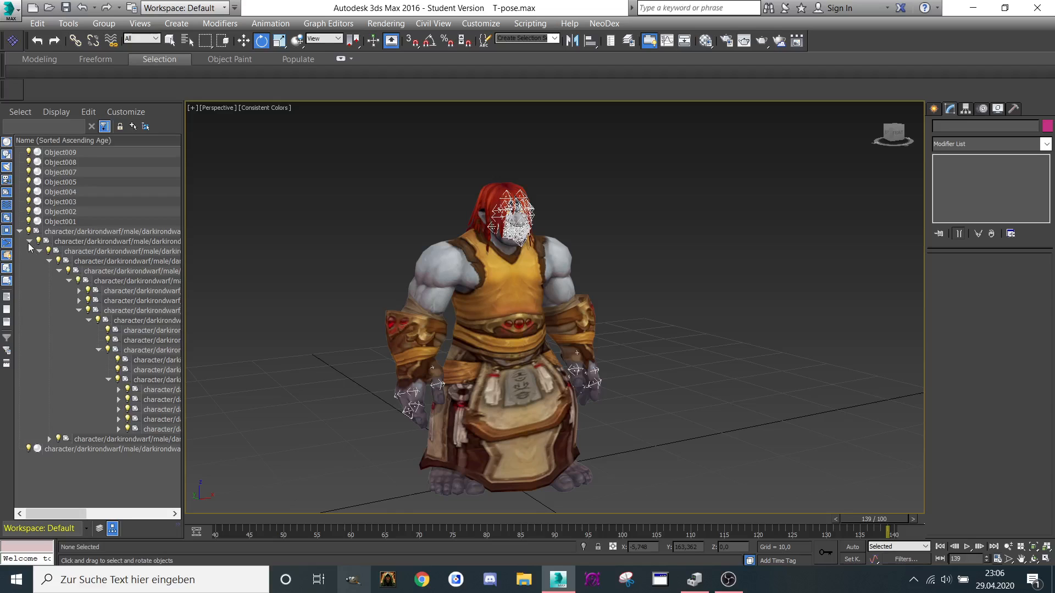
{"action": "middle_click_drag", "start_coordinate": [346, 287], "coordinate": [336, 287]}
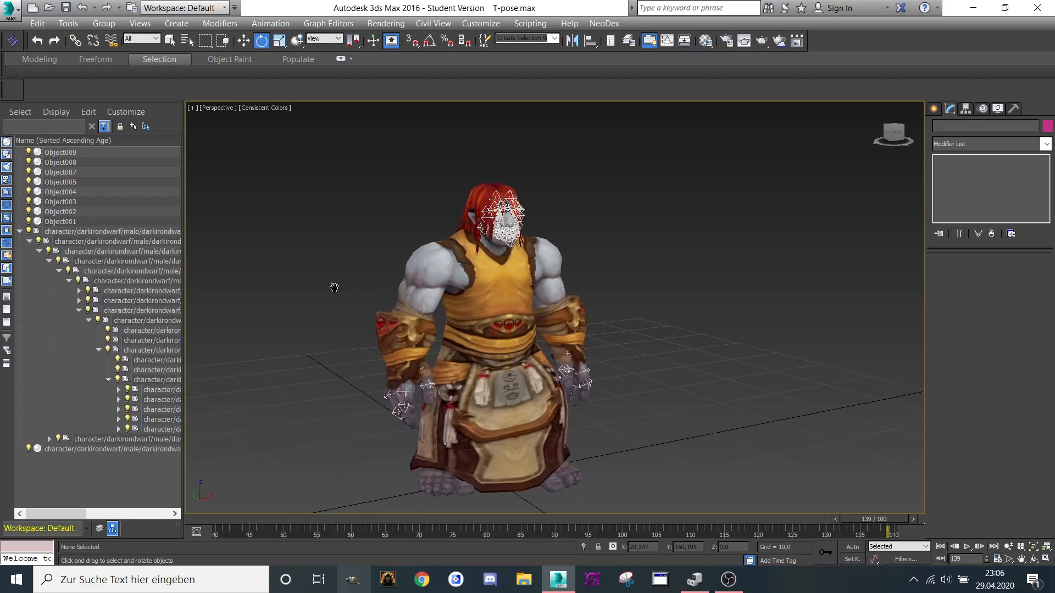
{"action": "middle_click_drag", "start_coordinate": [46, 277], "coordinate": [74, 315]}
{"action": "left_click", "coordinate": [39, 252]}
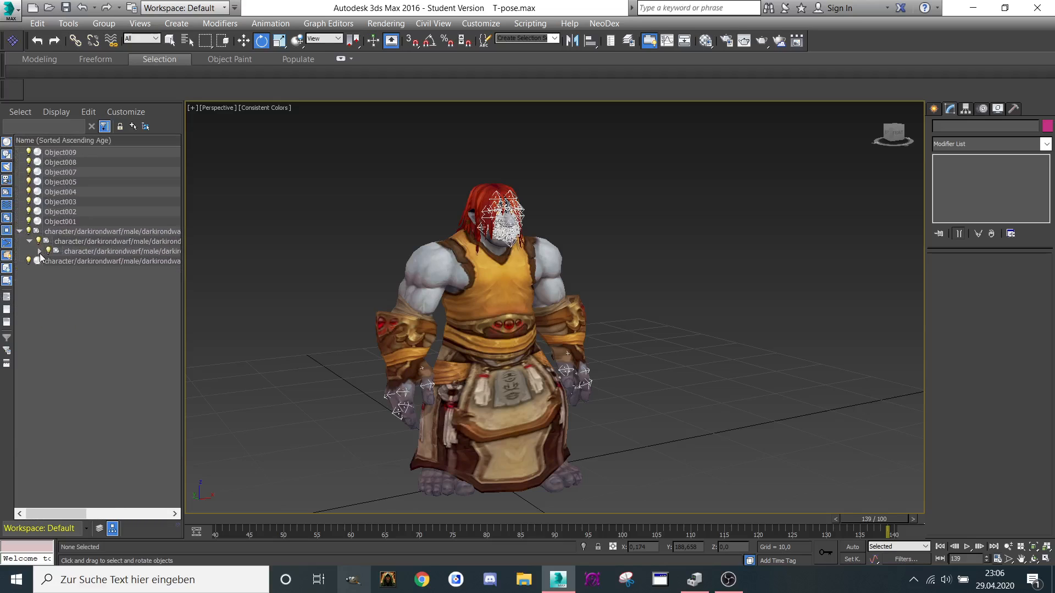
{"action": "left_click", "coordinate": [39, 252]}
{"action": "left_click", "coordinate": [49, 262]}
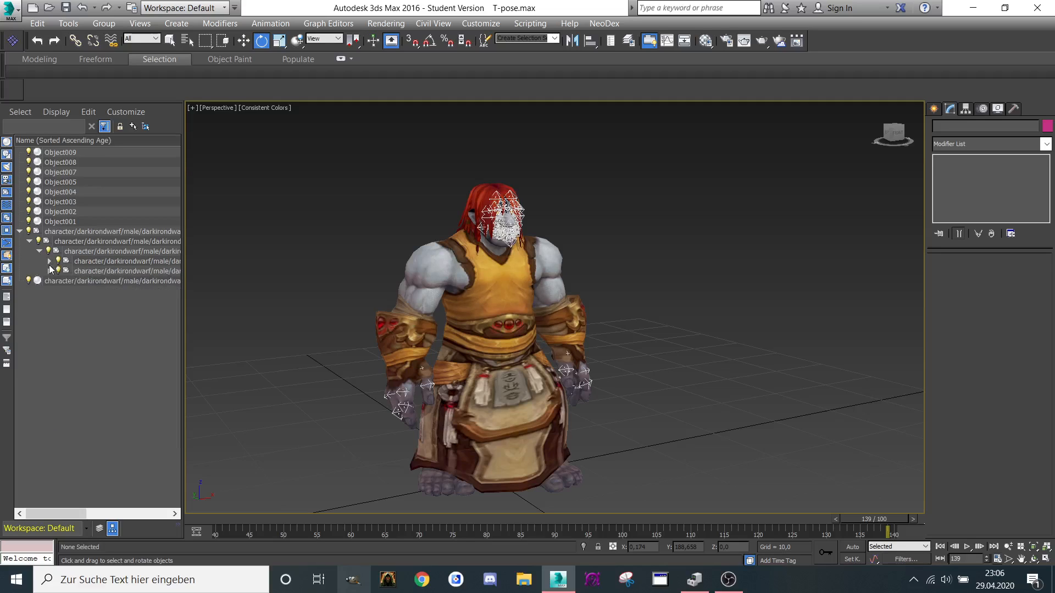
{"action": "left_click", "coordinate": [74, 252]}
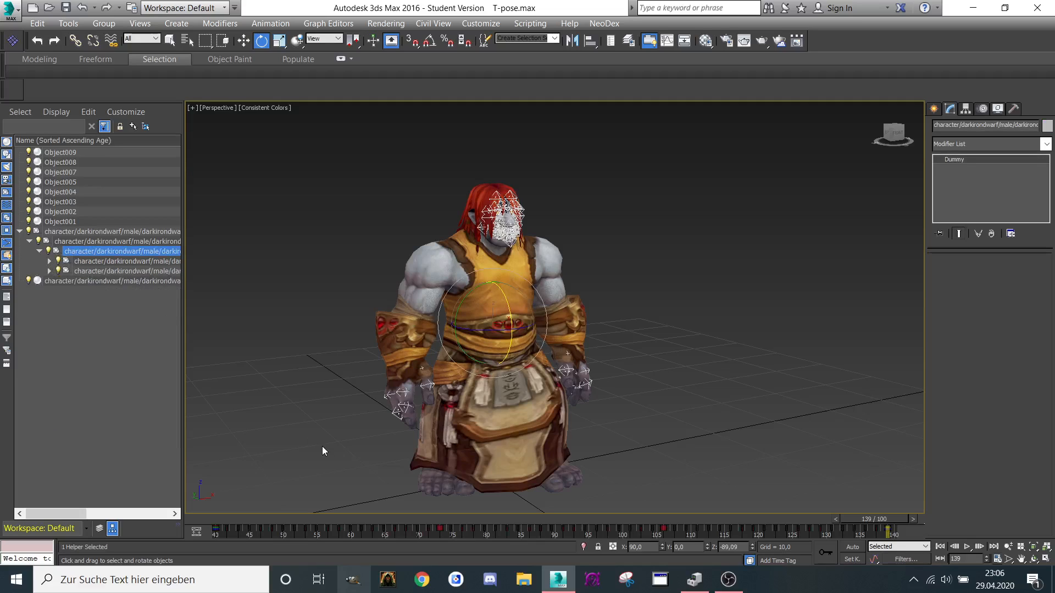
Step: Examine the selected helper's keys against the "Stand" notes in the Dope Sheet with its child tracks collapsed, and close it
{"action": "left_click", "coordinate": [318, 24]}
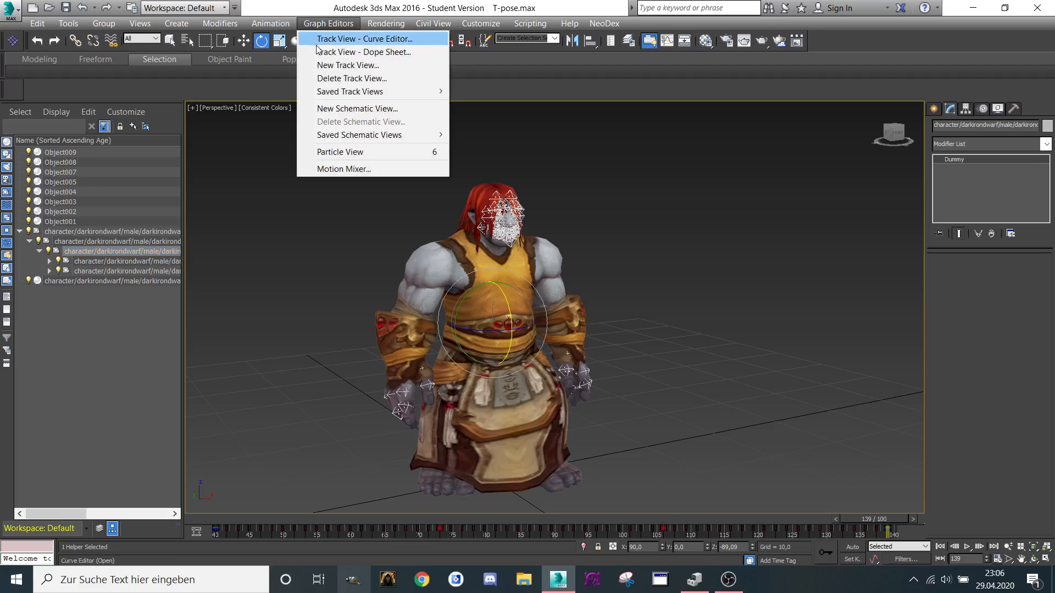
{"action": "left_click", "coordinate": [319, 51]}
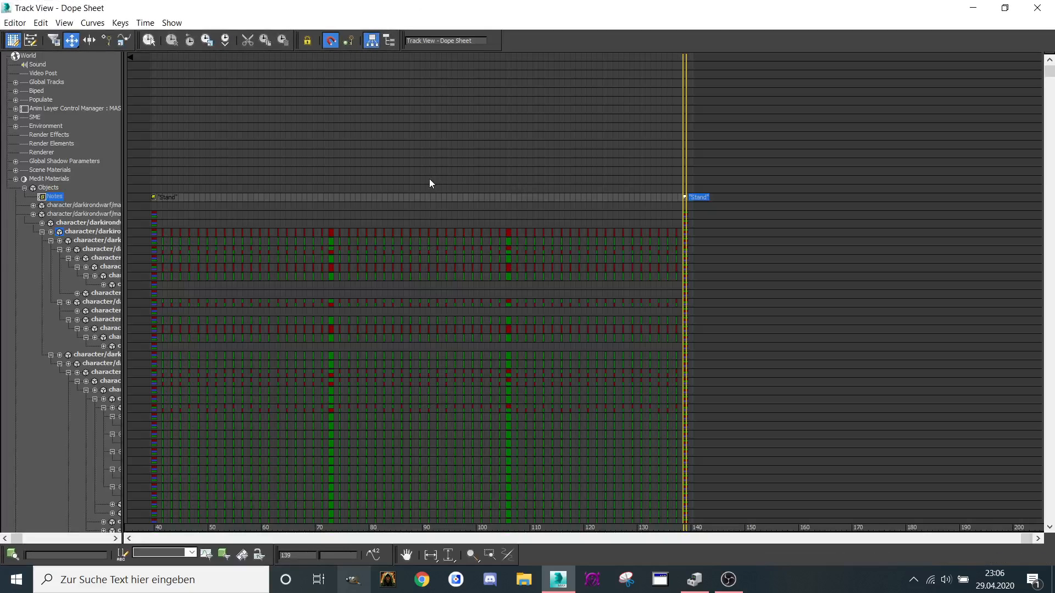
{"action": "middle_click_drag", "start_coordinate": [430, 179], "coordinate": [476, 180]}
{"action": "mouse_move", "coordinate": [43, 264]}
{"action": "middle_mouse_down"}
{"action": "mouse_move", "coordinate": [32, 265]}
{"action": "mouse_move", "coordinate": [42, 262]}
{"action": "middle_mouse_up"}
{"action": "left_click", "coordinate": [40, 232]}
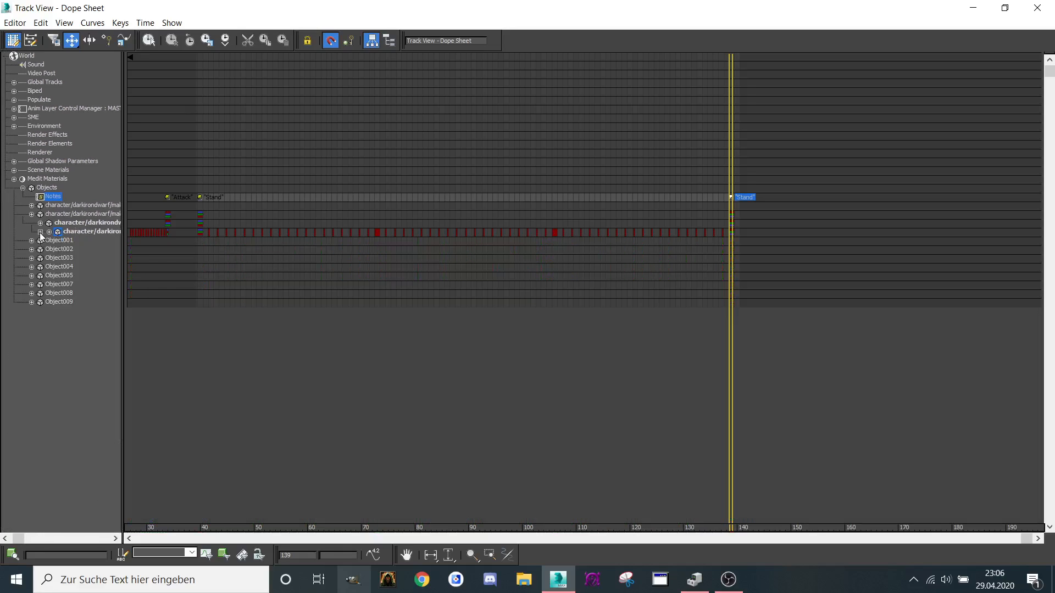
{"action": "middle_click_drag", "start_coordinate": [539, 178], "coordinate": [362, 228]}
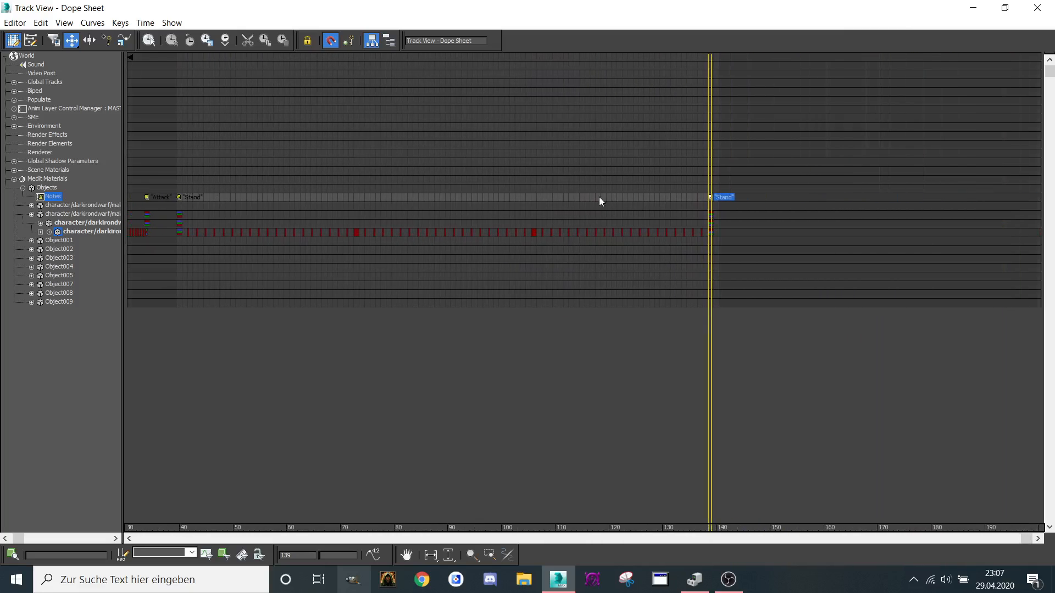
{"action": "middle_click_drag", "start_coordinate": [588, 154], "coordinate": [433, 149]}
{"action": "middle_click_drag", "start_coordinate": [632, 103], "coordinate": [641, 117]}
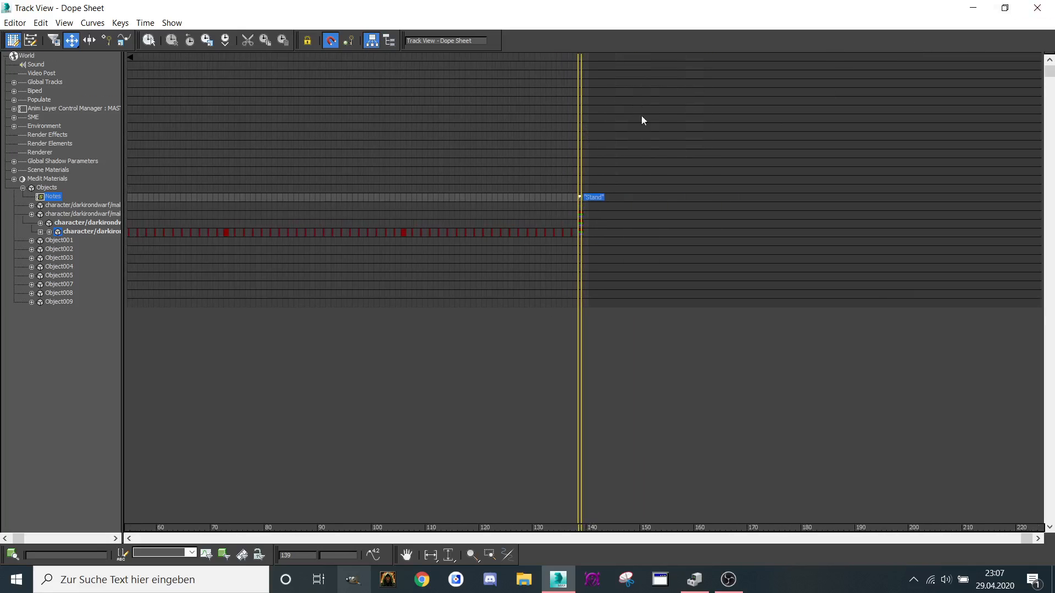
{"action": "left_click", "coordinate": [1038, 7]}
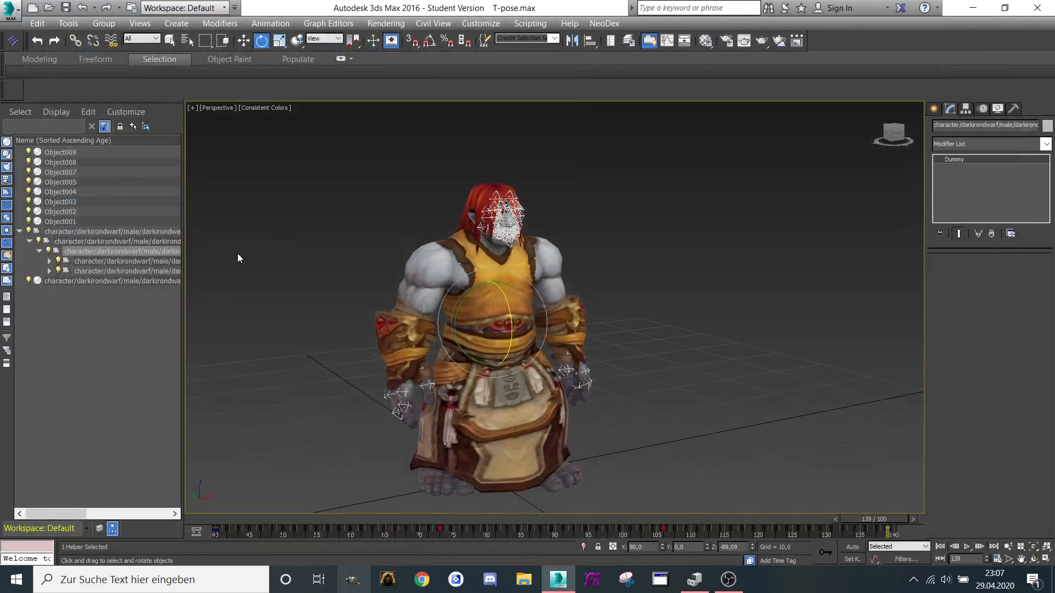
{"action": "double_click", "coordinate": [64, 227]}
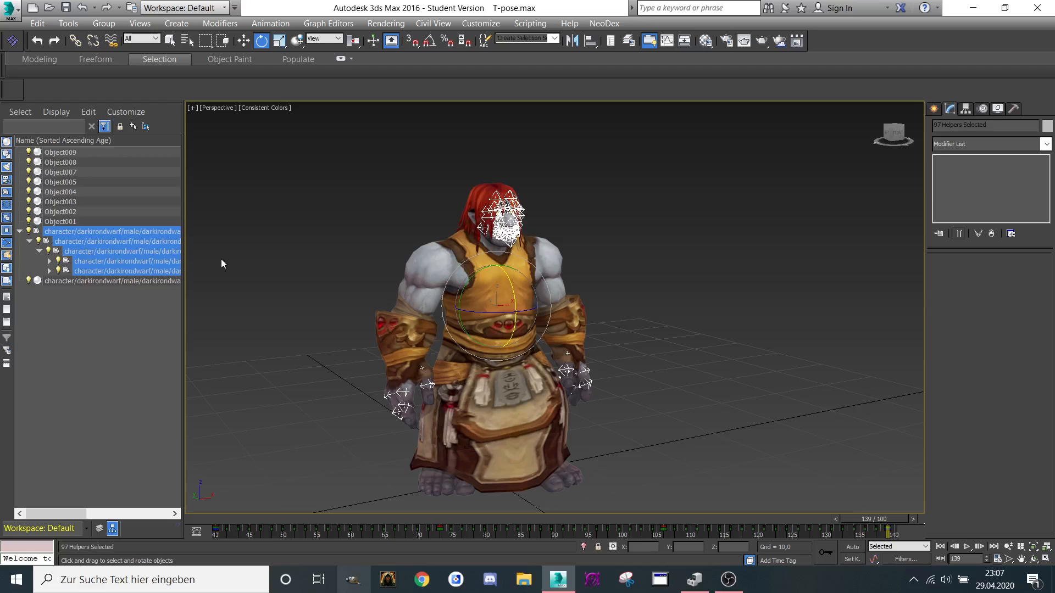
{"action": "scroll", "coordinate": [243, 256], "scroll_direction": "up", "scroll_amount": 4}
{"action": "left_click", "coordinate": [85, 295]}
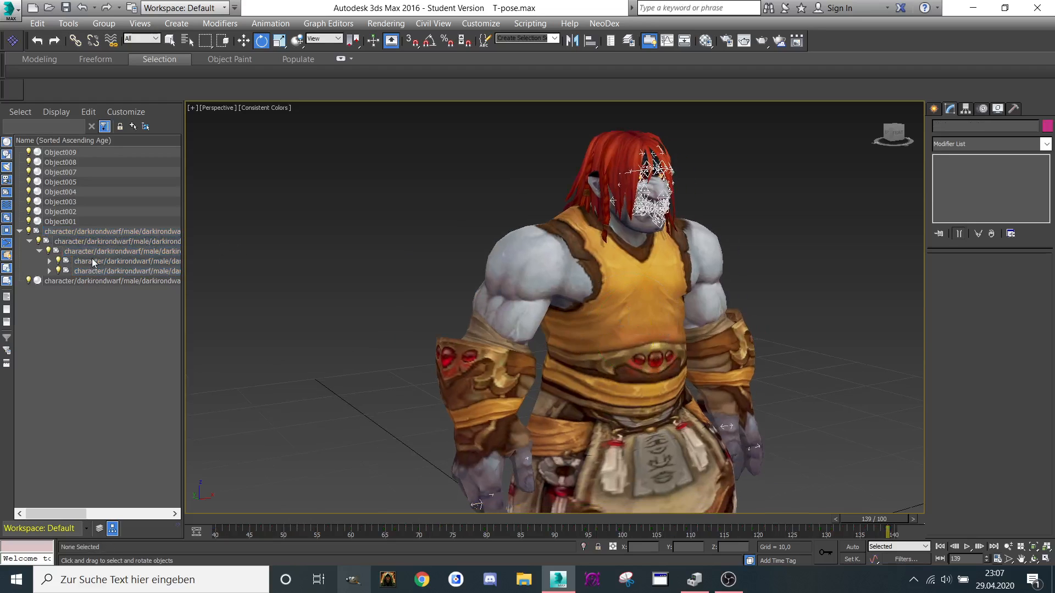
{"action": "left_click", "coordinate": [92, 261]}
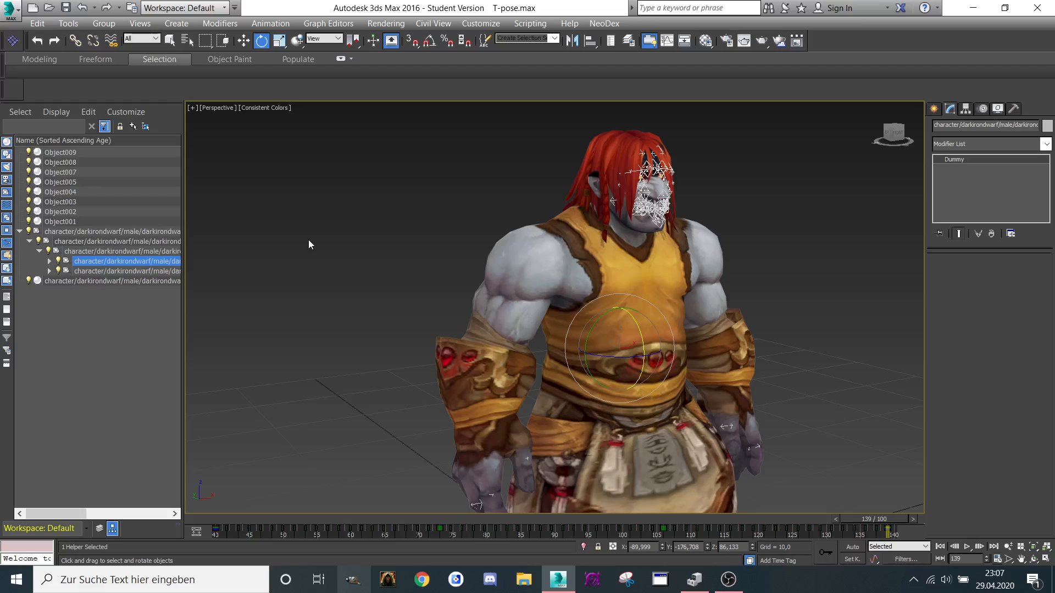
{"action": "middle_click_drag", "start_coordinate": [308, 242], "coordinate": [295, 216]}
Step: Select the dwarf's whole helper hierarchy from its root and open the NeoDex Sequence Manager
{"action": "left_click", "coordinate": [129, 233]}
{"action": "double_click", "coordinate": [129, 238]}
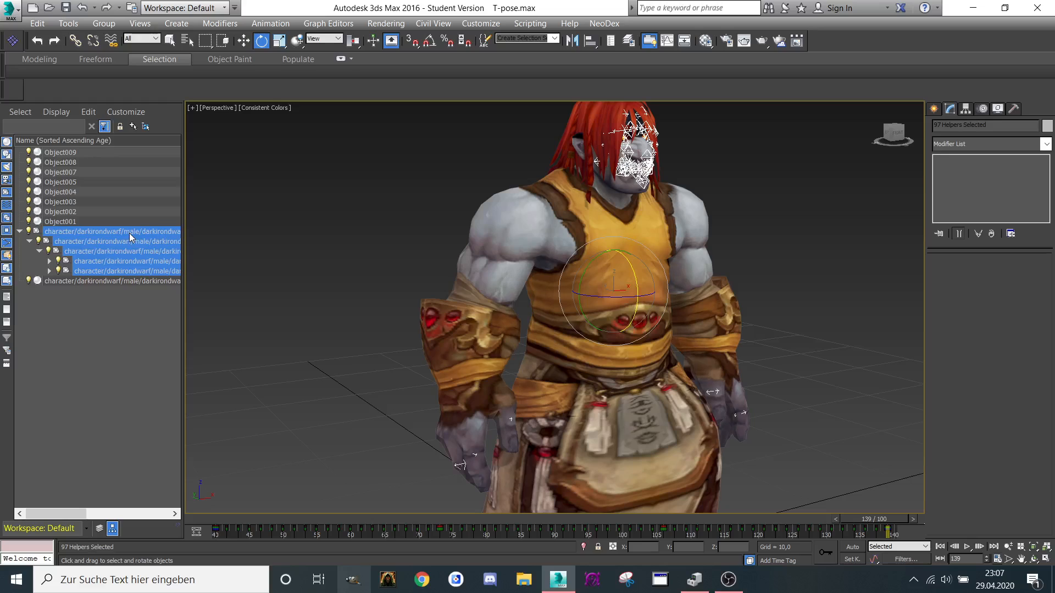
{"action": "scroll", "coordinate": [698, 193], "scroll_direction": "down", "scroll_amount": 5}
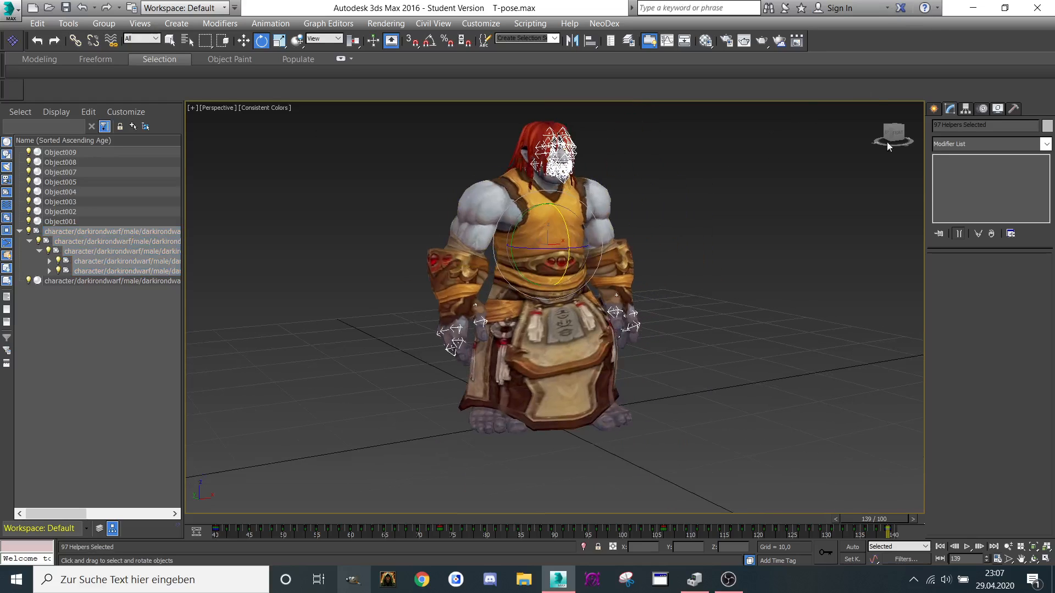
{"action": "left_click", "coordinate": [601, 23]}
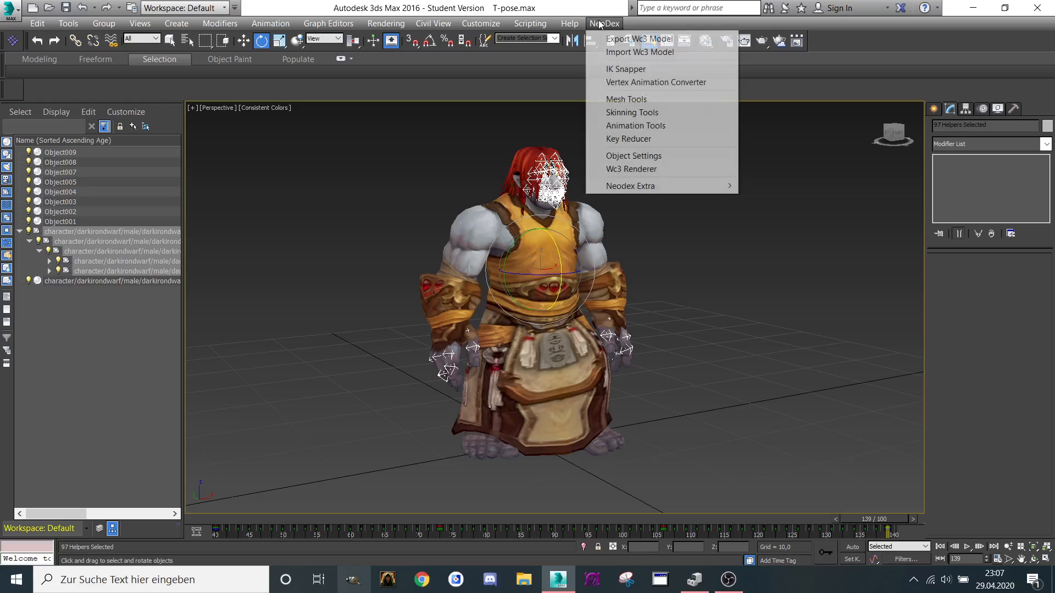
{"action": "mouse_move", "coordinate": [638, 187]}
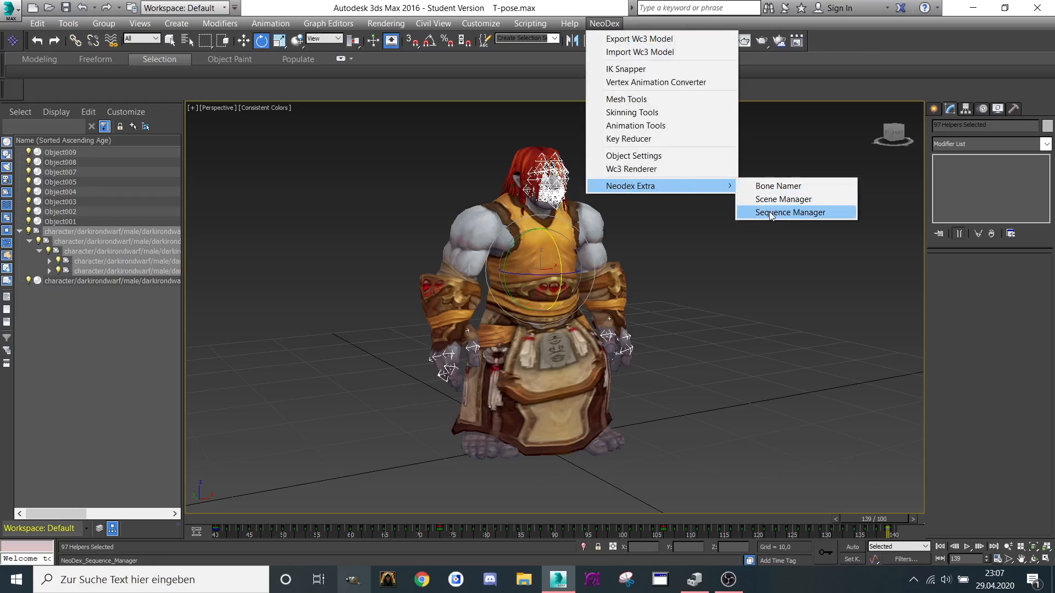
{"action": "left_click", "coordinate": [771, 214]}
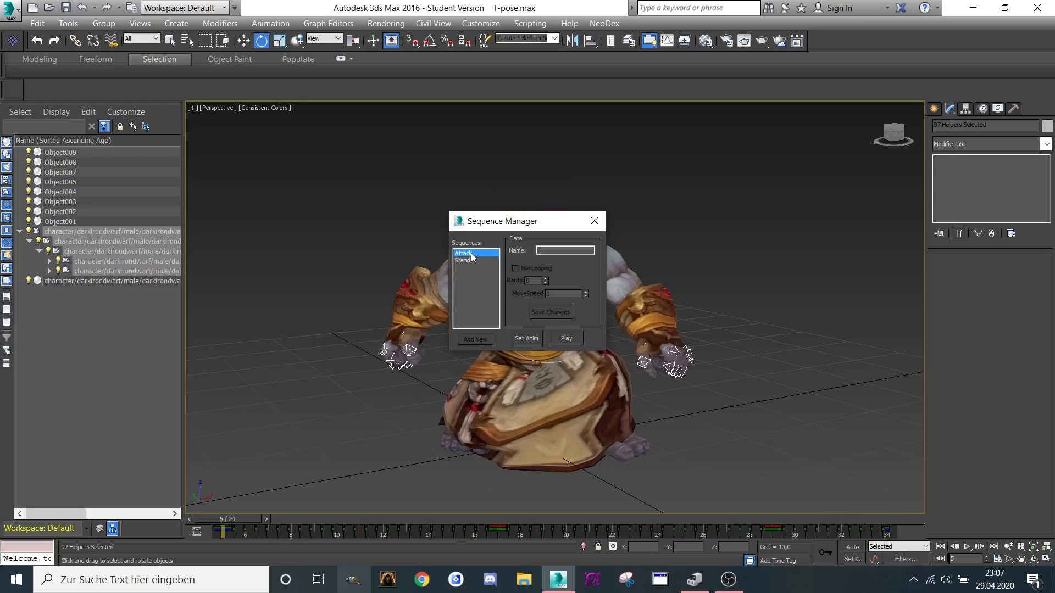
Step: Compare the Attack and Stand sequences by switching between them, leave Stand active, and close the Sequence Manager
{"action": "left_click", "coordinate": [472, 260]}
{"action": "left_click", "coordinate": [464, 254]}
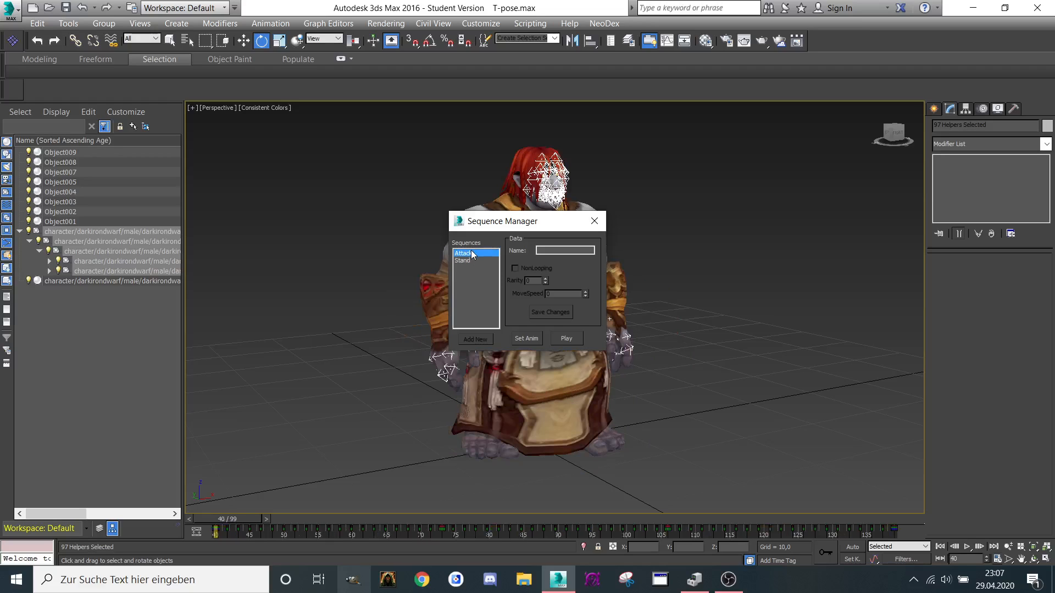
{"action": "left_click", "coordinate": [464, 261]}
{"action": "left_click", "coordinate": [465, 254]}
{"action": "left_click", "coordinate": [465, 261]}
{"action": "left_click", "coordinate": [594, 221]}
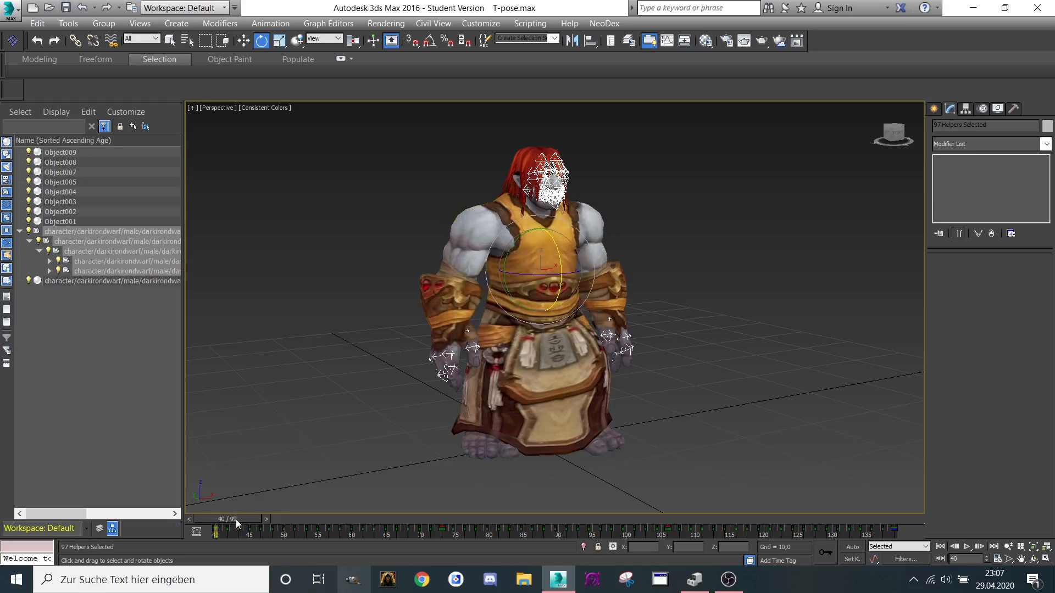
Step: Zoom the viewport out and turn it to show the centred dwarf from the front
{"action": "left_click_drag", "start_coordinate": [236, 520], "coordinate": [121, 529]}
{"action": "scroll", "coordinate": [252, 427], "scroll_direction": "down", "scroll_amount": 6}
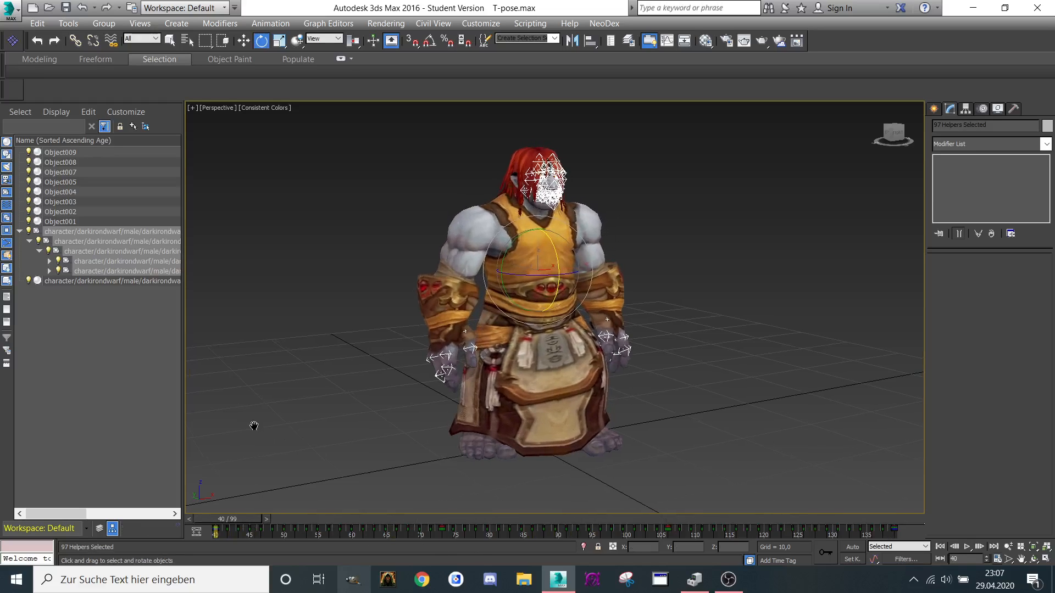
{"action": "key", "text": "e"}
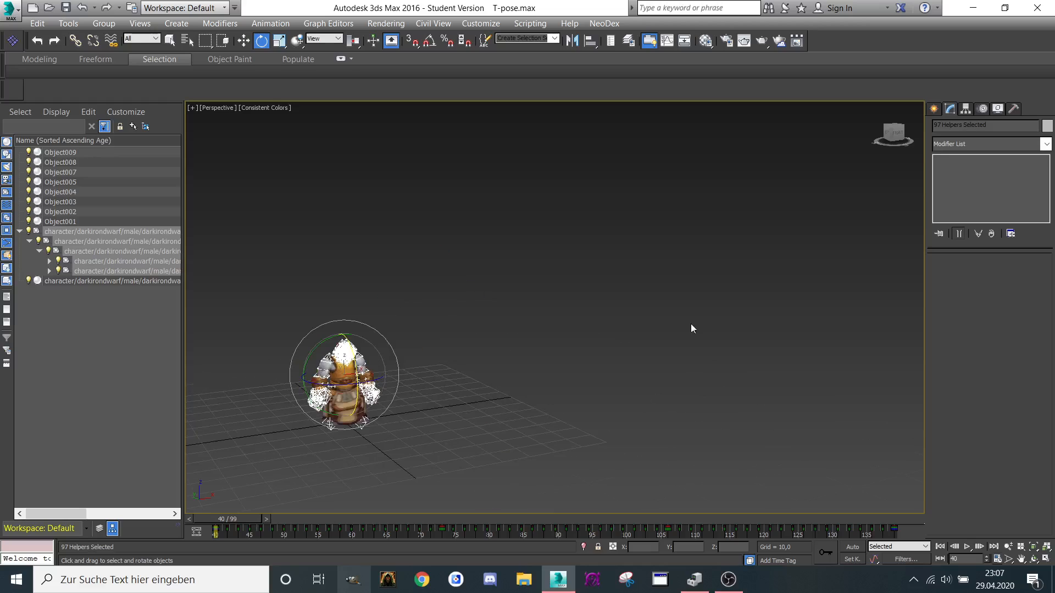
{"action": "left_click", "coordinate": [900, 134]}
{"action": "middle_click_drag", "start_coordinate": [372, 268], "coordinate": [519, 281]}
{"action": "left_click_drag", "start_coordinate": [895, 136], "coordinate": [899, 144]}
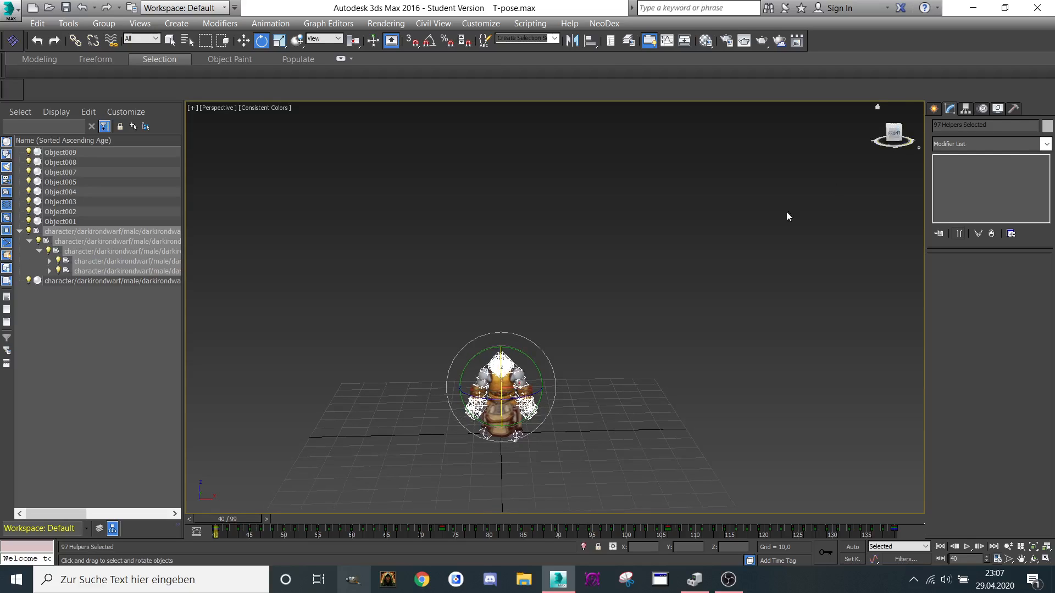
Step: Scale the selected helper hierarchy up uniformly until the dwarf nearly fills the viewport's height
{"action": "middle_click_drag", "start_coordinate": [613, 295], "coordinate": [623, 227]}
{"action": "right_click", "coordinate": [562, 267]}
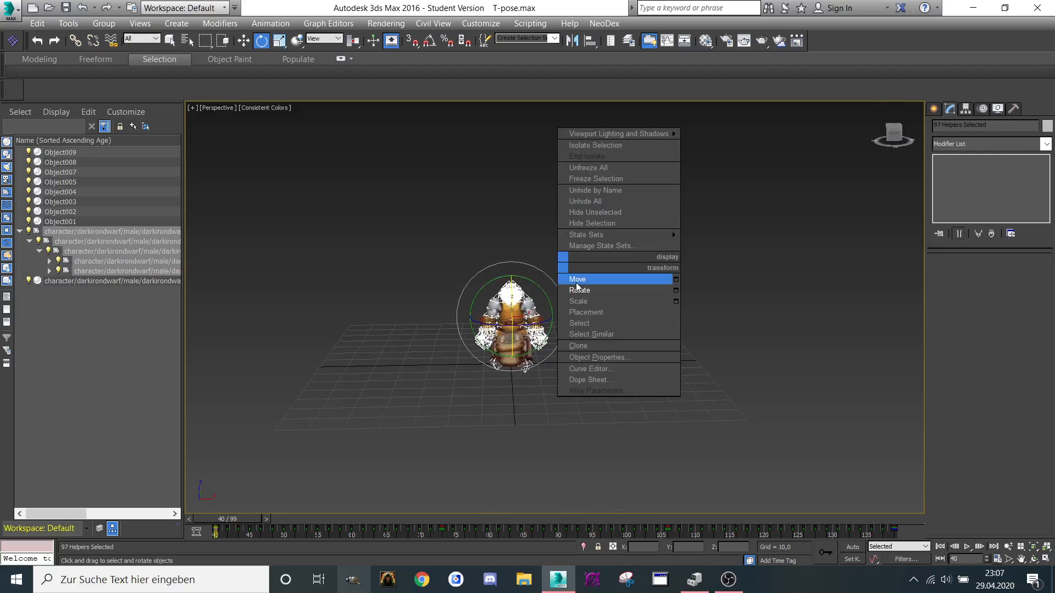
{"action": "left_click", "coordinate": [578, 300]}
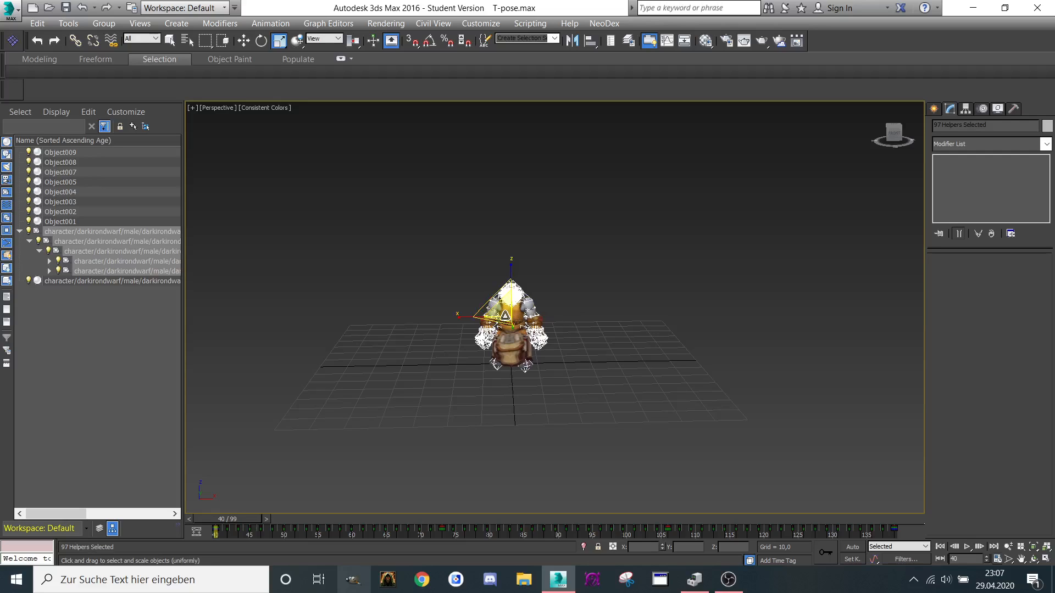
{"action": "left_click_drag", "start_coordinate": [508, 317], "coordinate": [711, 46]}
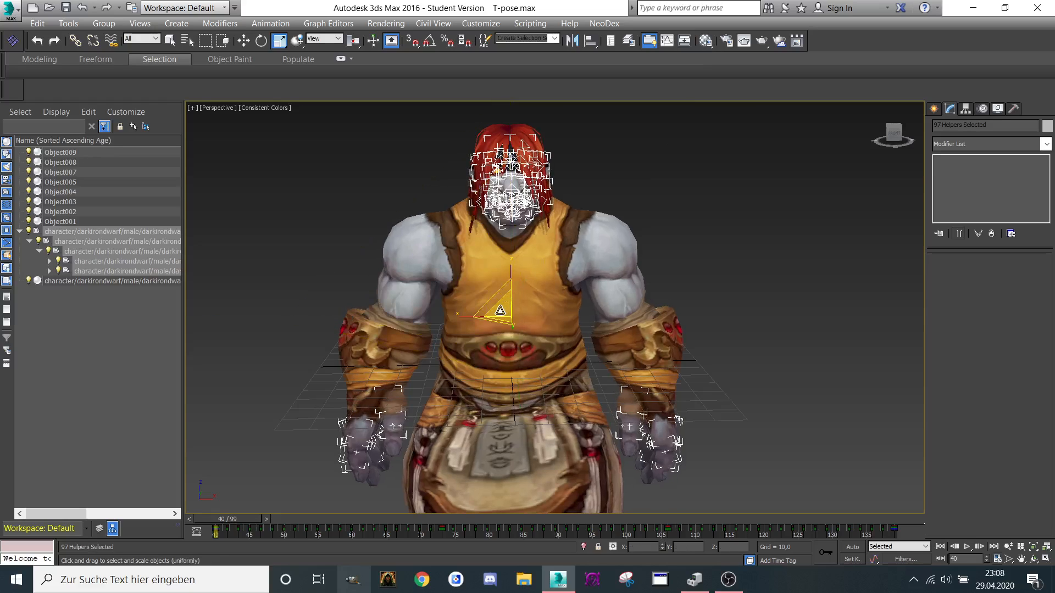
{"action": "scroll", "coordinate": [582, 309], "scroll_direction": "down", "scroll_amount": 3}
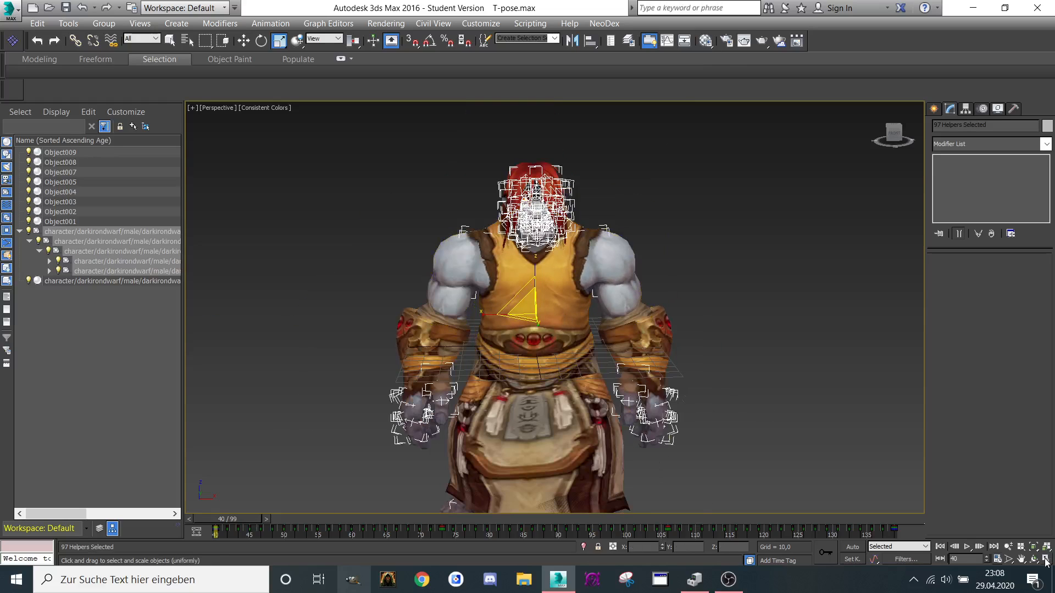
Step: Set the animation start time to 0 in the time configuration and go to frame 0
{"action": "left_click", "coordinate": [997, 559]}
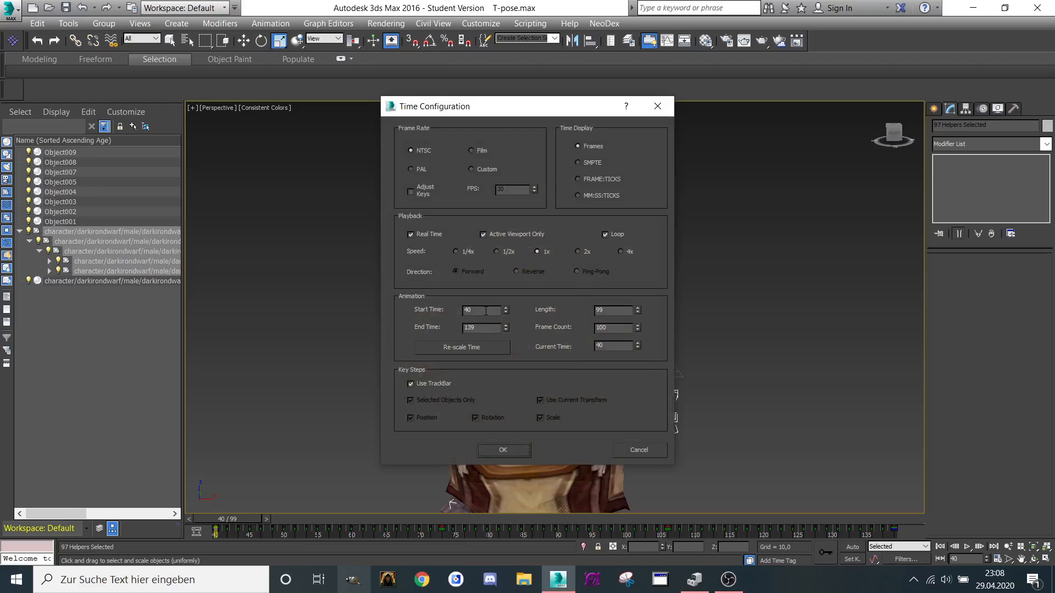
{"action": "type", "text": "0"}
{"action": "key", "text": "Return"}
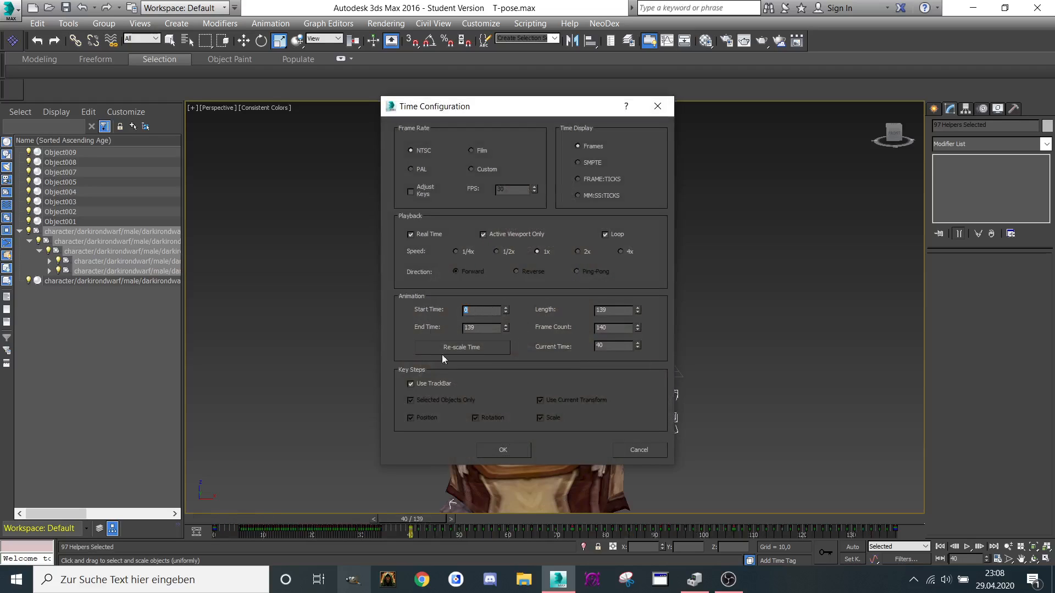
{"action": "left_click", "coordinate": [502, 449]}
{"action": "left_click_drag", "start_coordinate": [427, 518], "coordinate": [127, 512]}
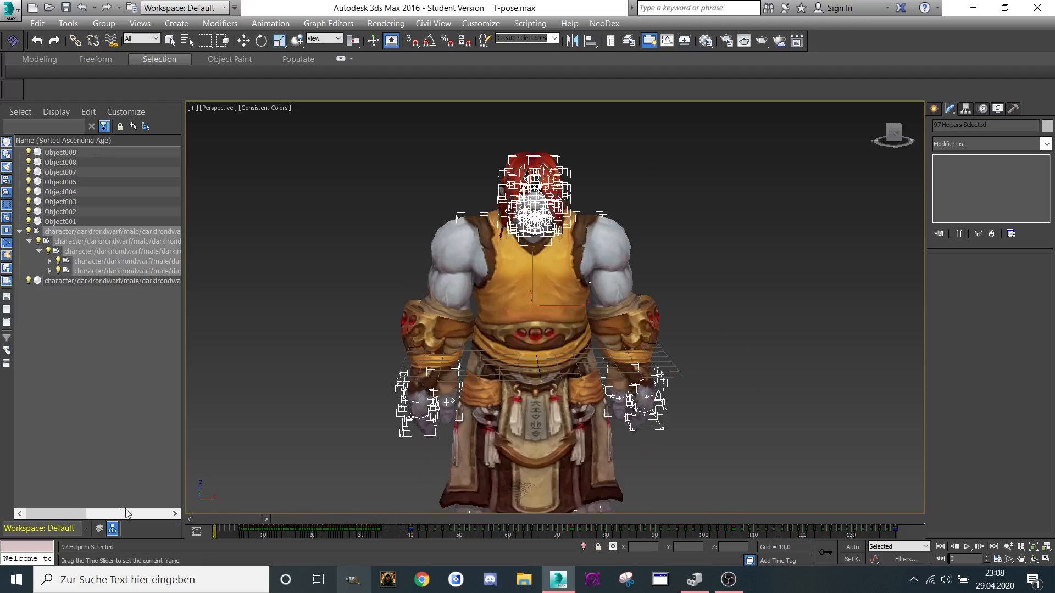
Step: From a straight front view, move the whole helper hierarchy up along Z until the dwarf's feet stand on the grid
{"action": "key", "text": "r"}
{"action": "left_click", "coordinate": [895, 132]}
{"action": "right_click", "coordinate": [774, 208]}
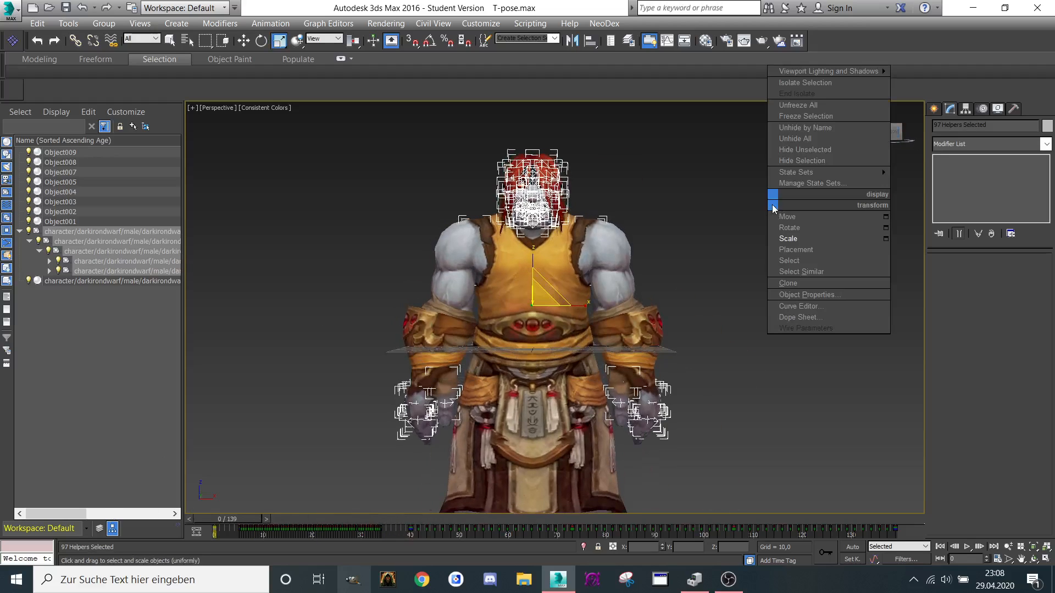
{"action": "left_click", "coordinate": [775, 219]}
{"action": "middle_click_drag", "start_coordinate": [643, 297], "coordinate": [641, 278]}
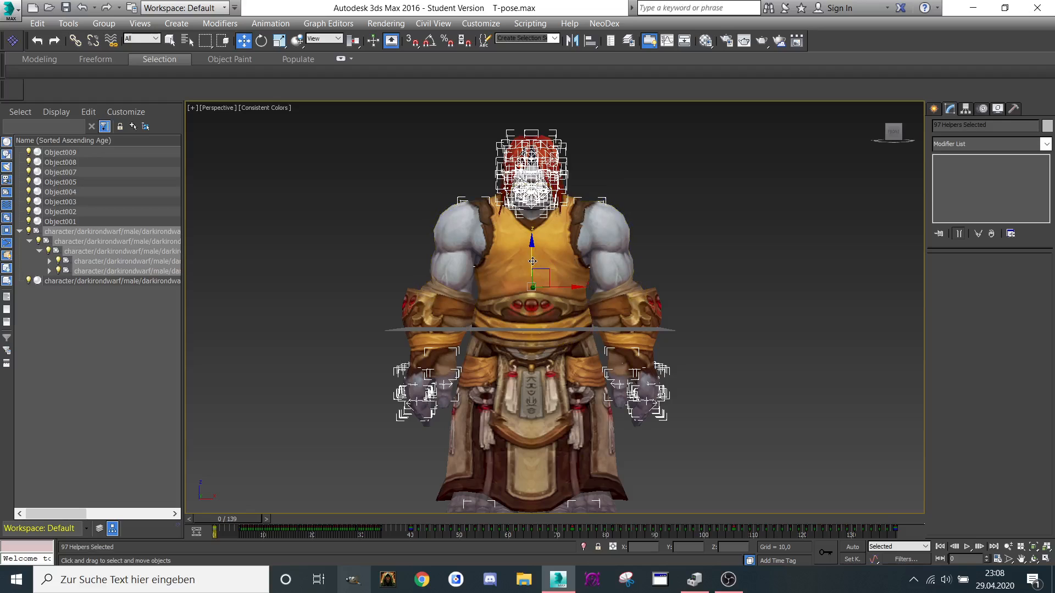
{"action": "left_click_drag", "start_coordinate": [533, 262], "coordinate": [547, 71]}
{"action": "middle_click_drag", "start_coordinate": [564, 360], "coordinate": [555, 339]}
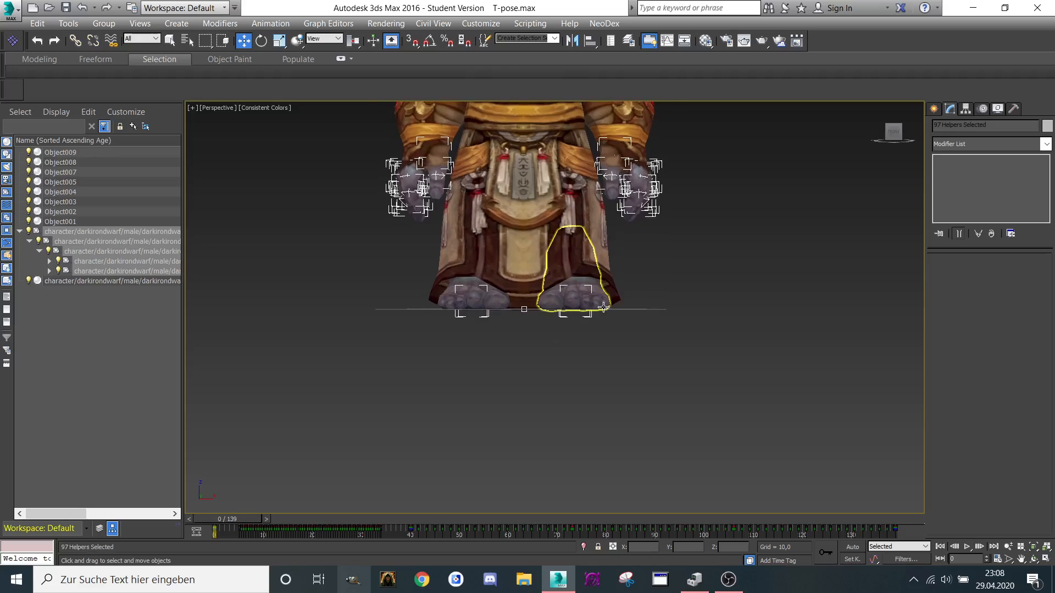
{"action": "scroll", "coordinate": [604, 306], "scroll_direction": "up", "scroll_amount": 1}
{"action": "scroll", "coordinate": [596, 325], "scroll_direction": "down", "scroll_amount": 4}
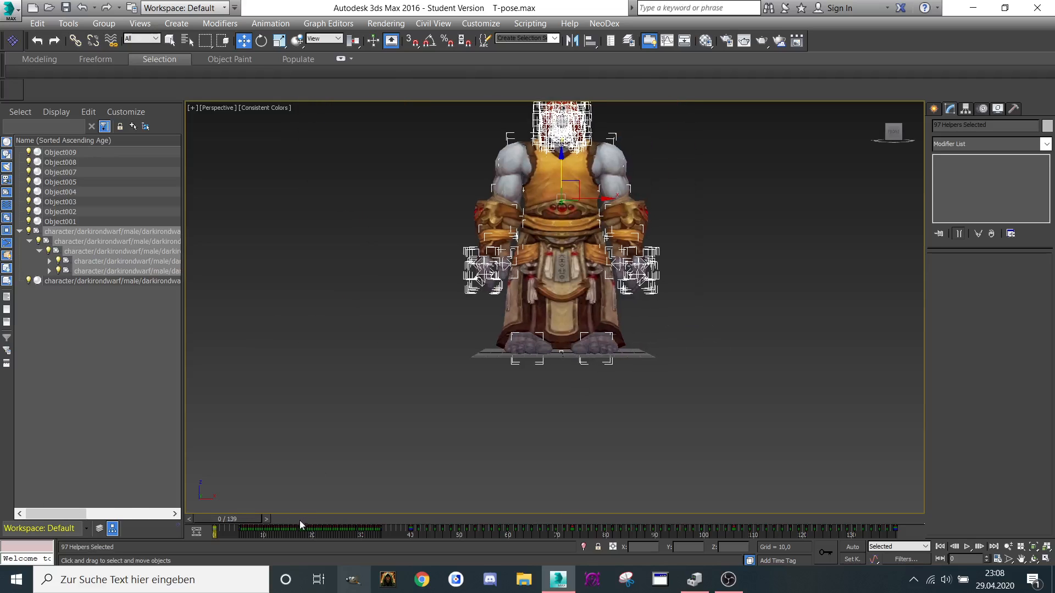
Step: Scrub the timeline from frame 0 to frame 139 to check the scaled dwarf's animation
{"action": "left_click_drag", "start_coordinate": [235, 519], "coordinate": [952, 508]}
{"action": "key", "text": "w"}
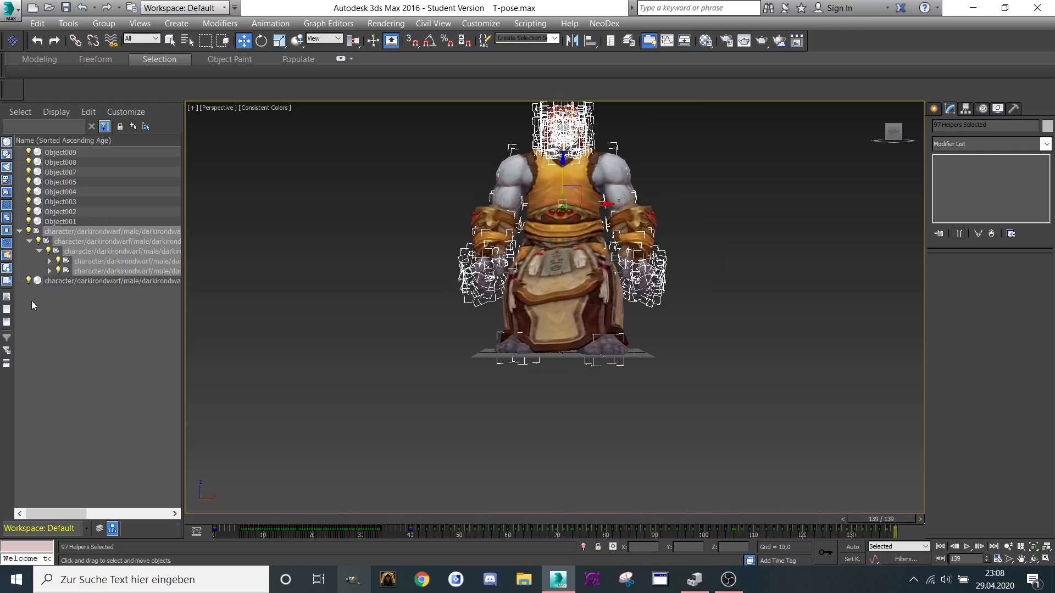
{"action": "middle_click_drag", "start_coordinate": [410, 431], "coordinate": [411, 432]}
Step: Reselect the dwarf's whole helper hierarchy from its root and bring up the Controllers options in the NeoDex Animation Tools
{"action": "left_click", "coordinate": [113, 360]}
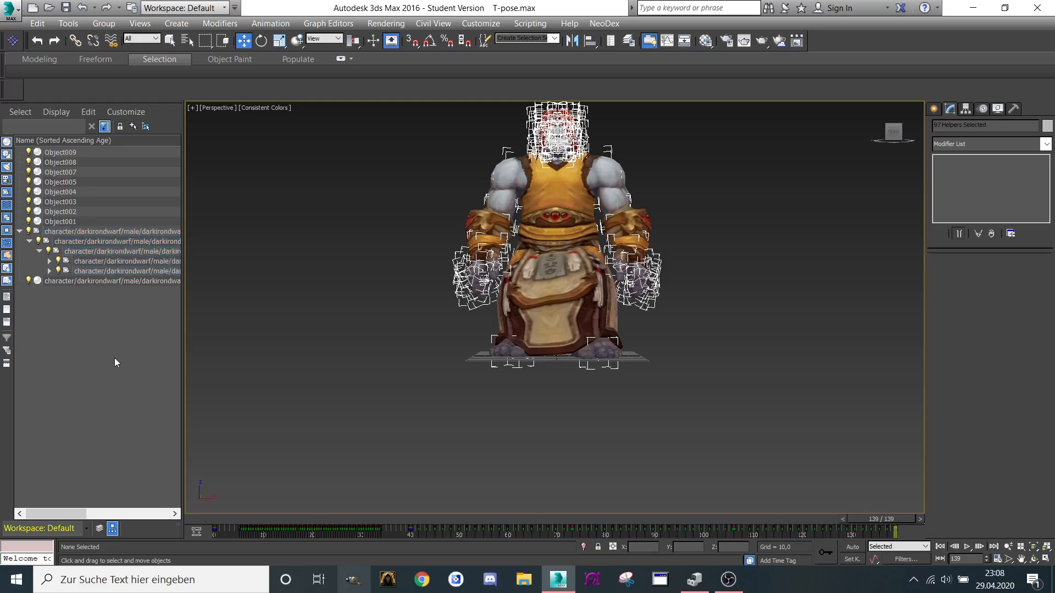
{"action": "double_click", "coordinate": [93, 235]}
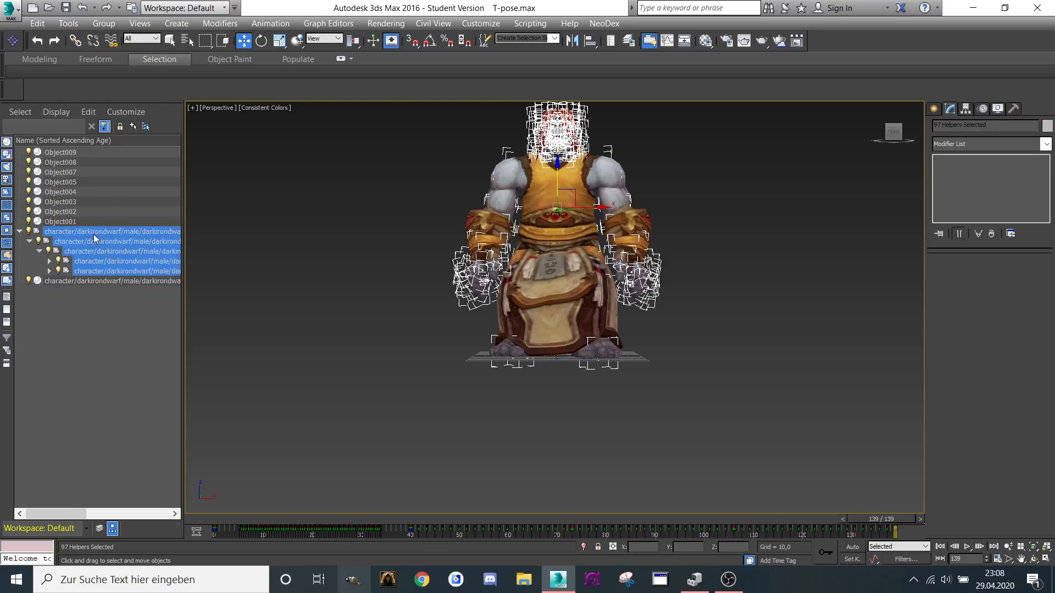
{"action": "left_click", "coordinate": [613, 26]}
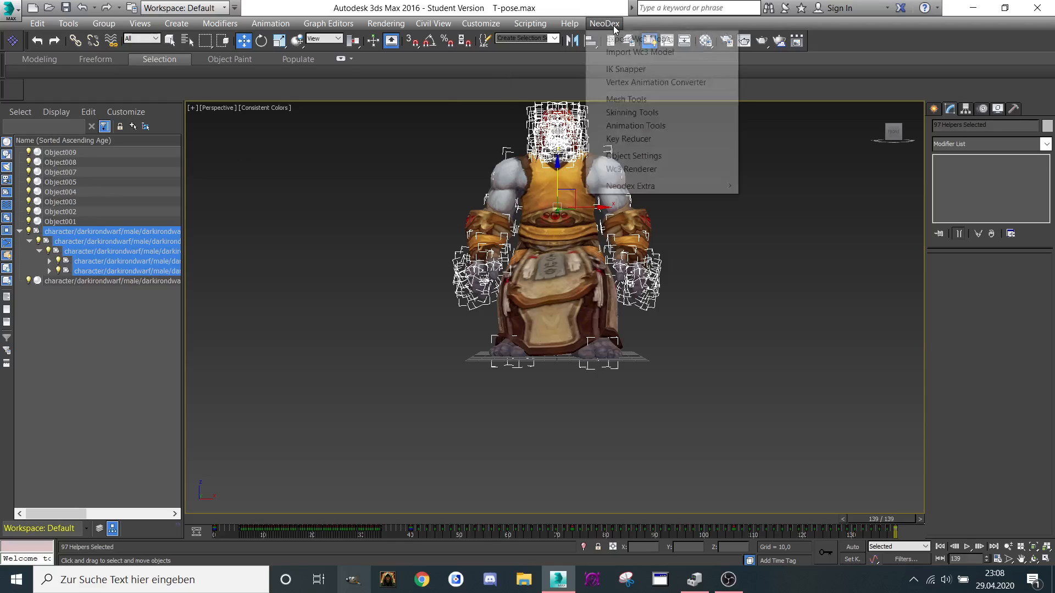
{"action": "left_click", "coordinate": [633, 126]}
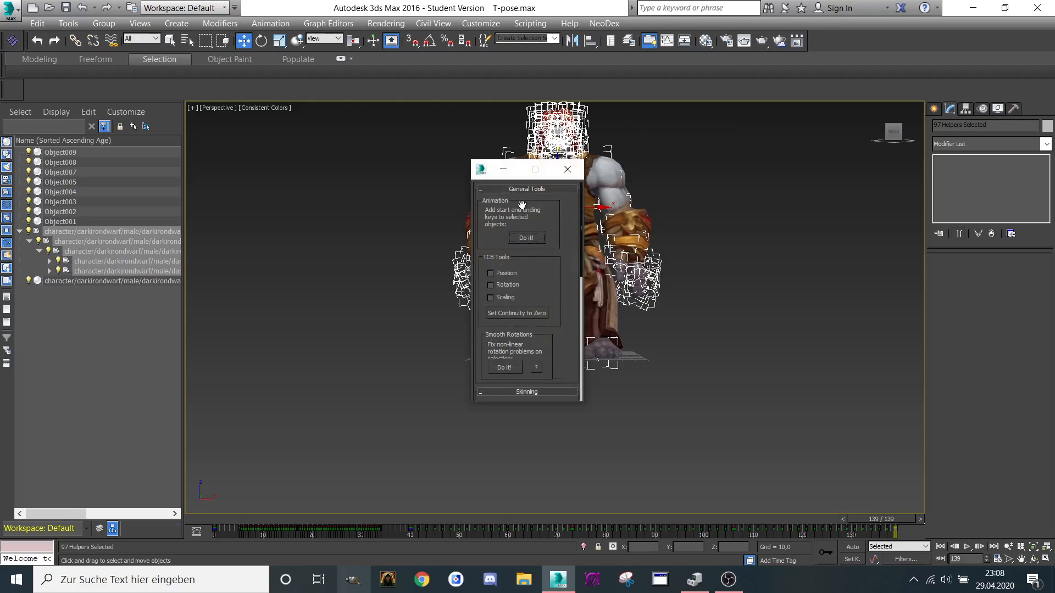
{"action": "left_click_drag", "start_coordinate": [546, 292], "coordinate": [548, 278]}
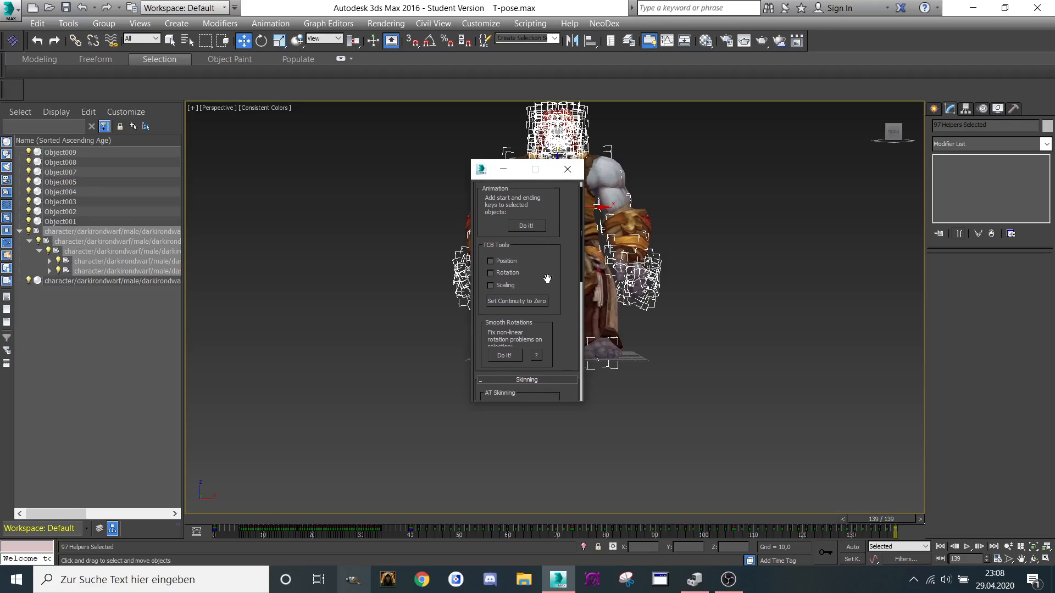
{"action": "scroll", "coordinate": [548, 279], "scroll_direction": "down", "scroll_amount": 3}
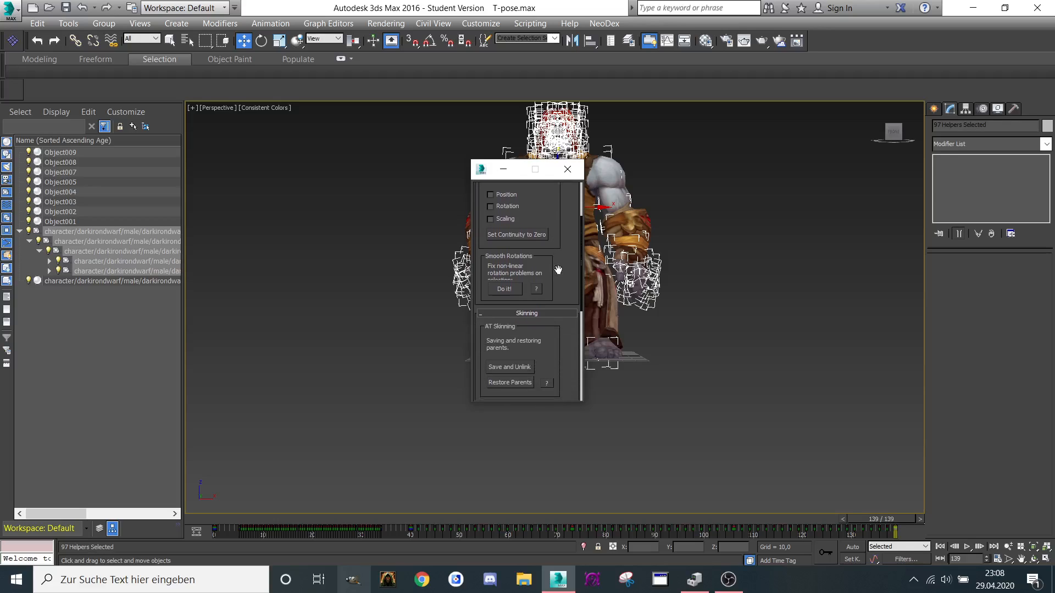
{"action": "left_click_drag", "start_coordinate": [558, 266], "coordinate": [557, 253]}
{"action": "scroll", "coordinate": [557, 252], "scroll_direction": "down", "scroll_amount": 3}
{"action": "scroll", "coordinate": [555, 278], "scroll_direction": "down", "scroll_amount": 3}
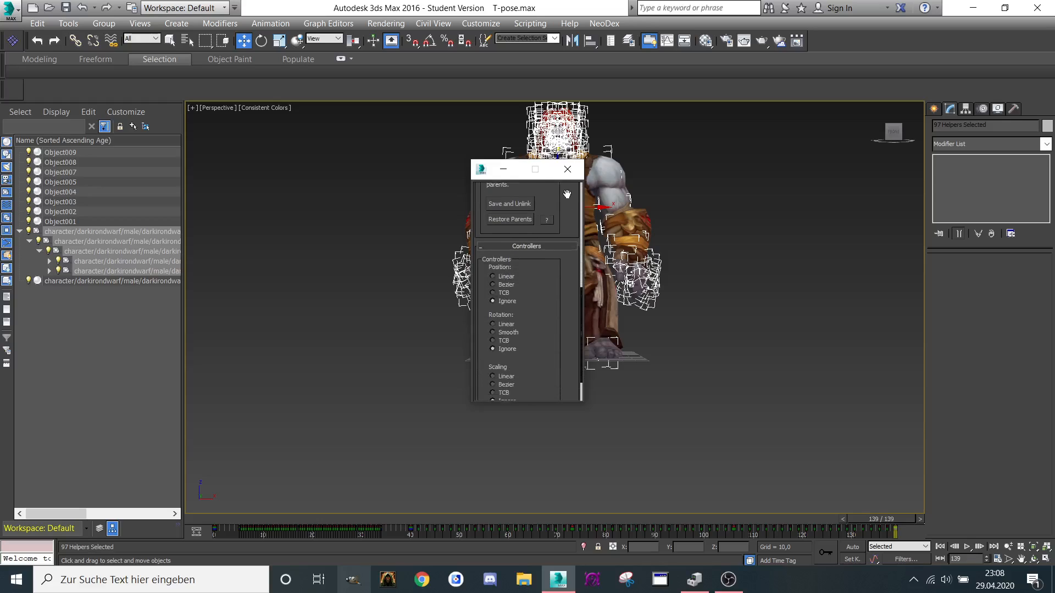
Step: Apply Linear position, rotation and scaling controllers to the selected helpers, close the Animation Tools and clear the selection
{"action": "left_click", "coordinate": [493, 276]}
{"action": "left_click_drag", "start_coordinate": [541, 269], "coordinate": [547, 228]}
{"action": "left_click", "coordinate": [493, 283]}
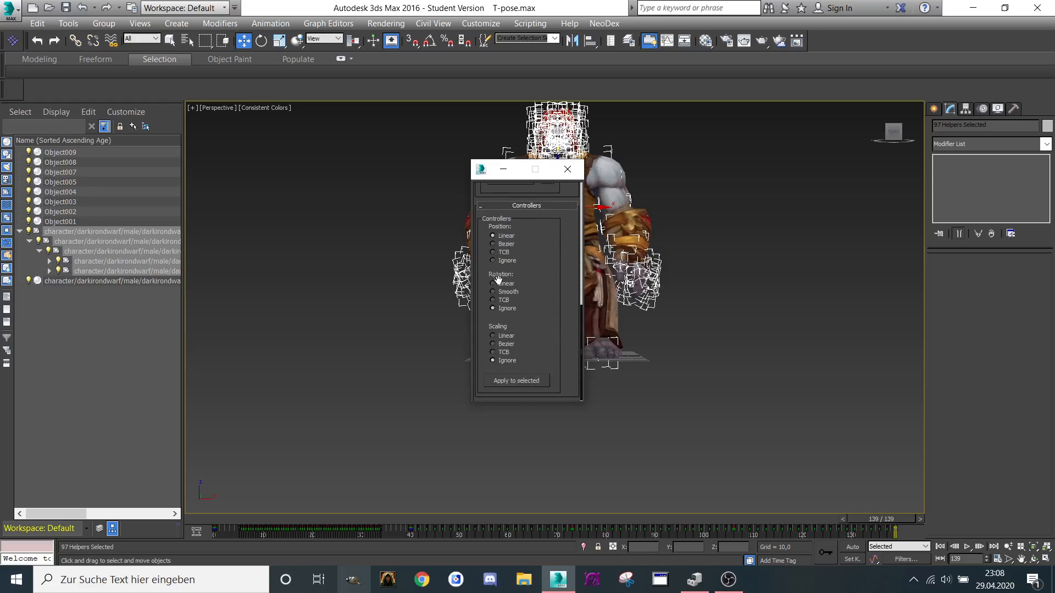
{"action": "left_click", "coordinate": [502, 334]}
{"action": "left_click", "coordinate": [510, 379]}
{"action": "left_click", "coordinate": [571, 174]}
{"action": "left_click", "coordinate": [121, 314]}
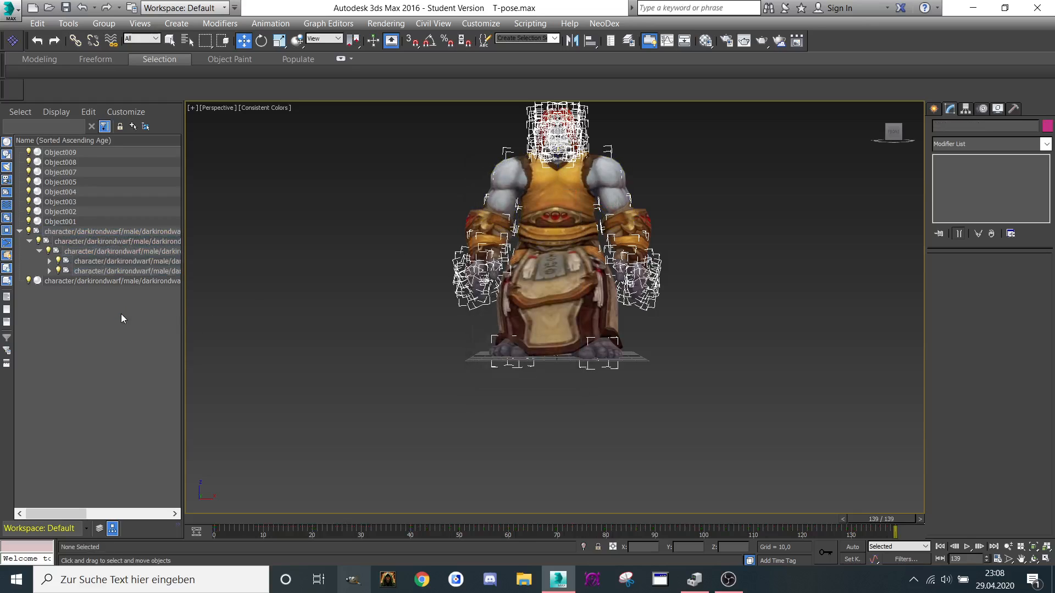
Step: Compare the timeline keys of the second- and third-level helpers, leaving the third-level one selected
{"action": "left_click", "coordinate": [77, 251]}
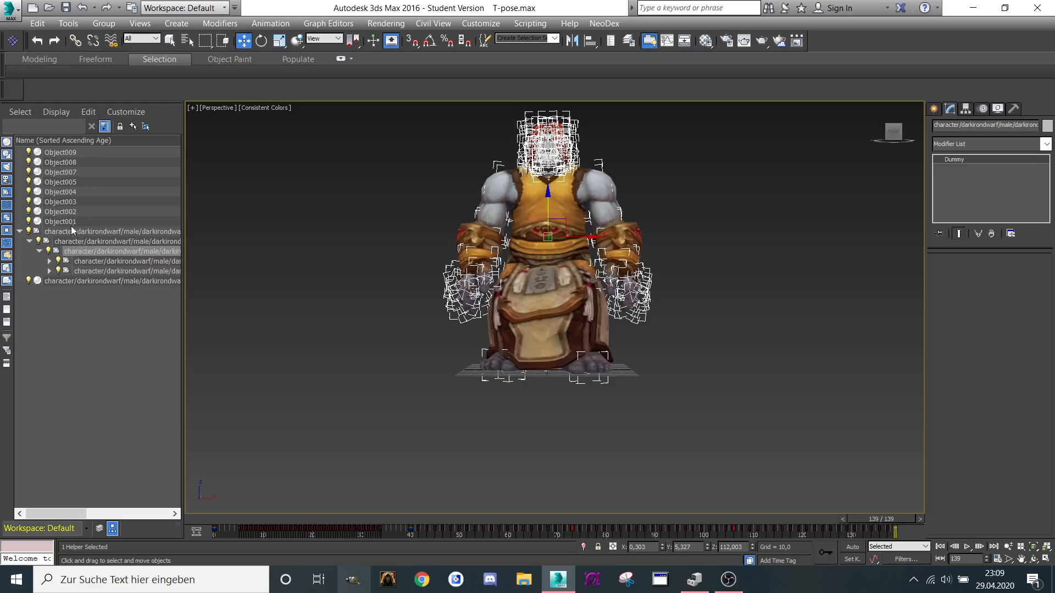
{"action": "left_click", "coordinate": [82, 243]}
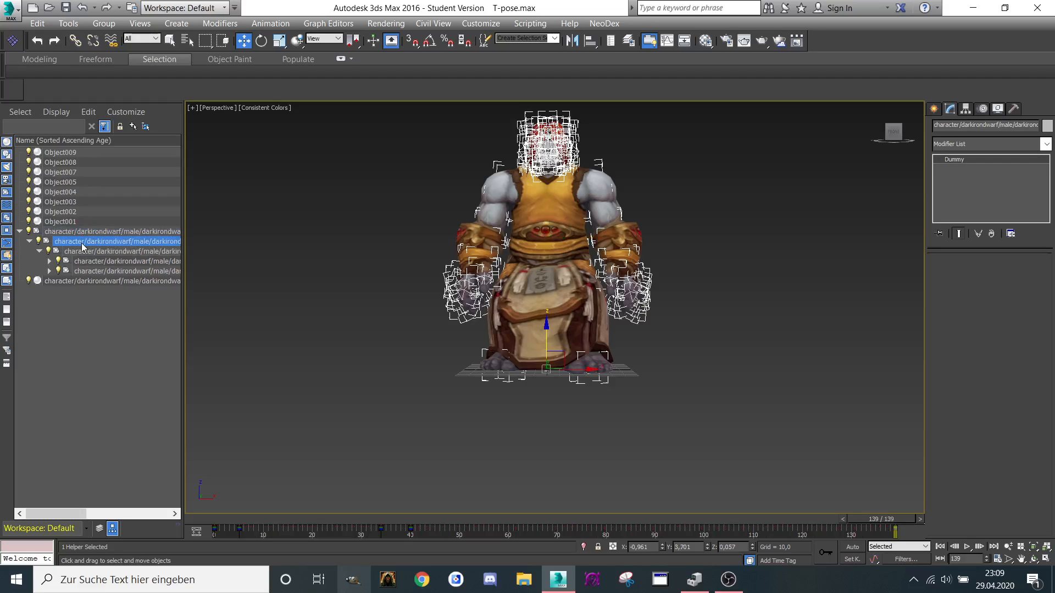
{"action": "left_click", "coordinate": [84, 254]}
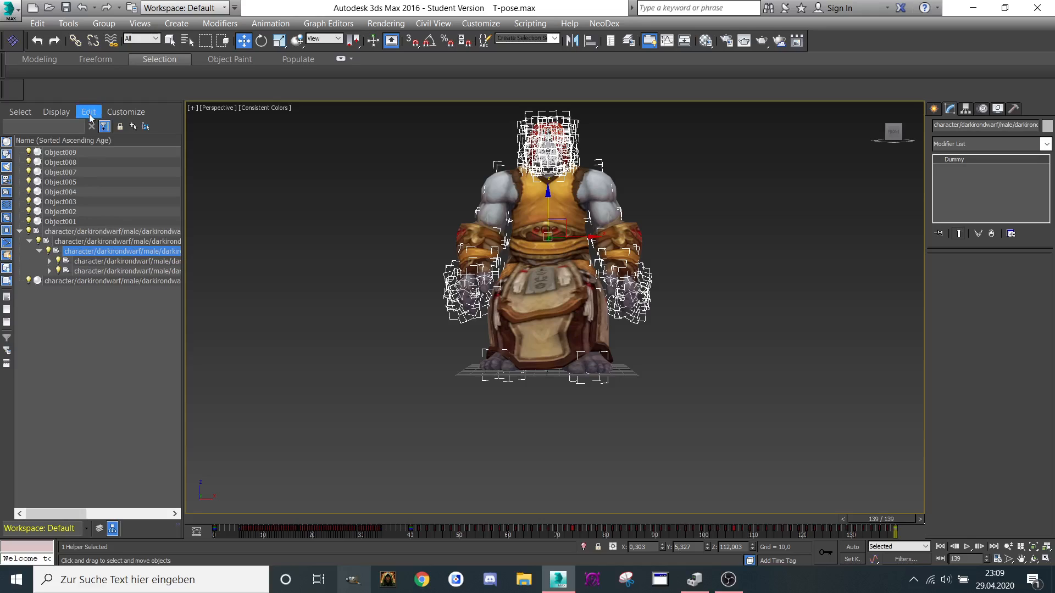
{"action": "scroll", "coordinate": [342, 265], "scroll_direction": "up", "scroll_amount": 4}
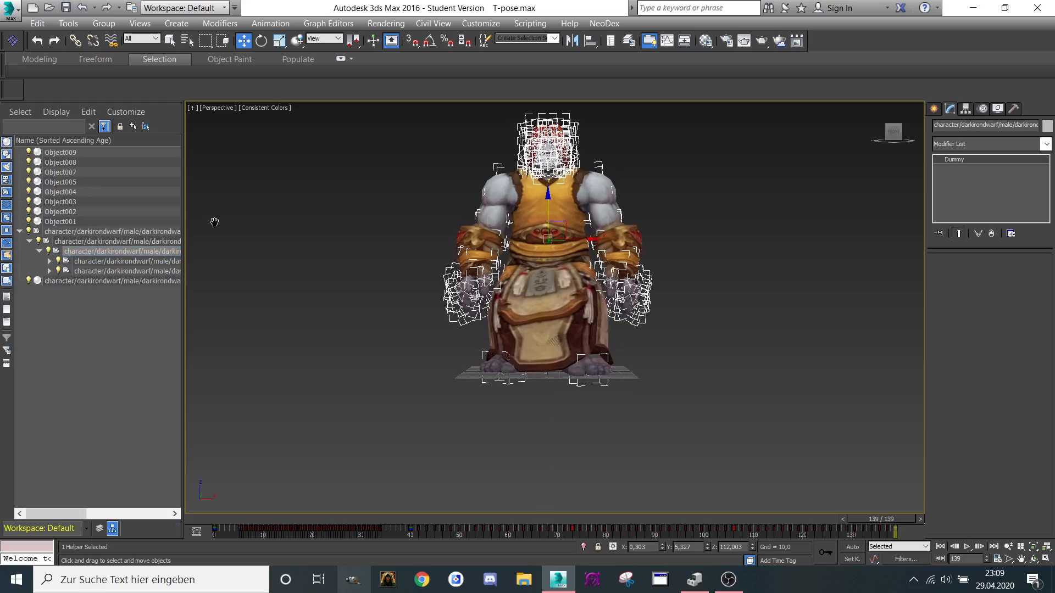
{"action": "middle_click_drag", "start_coordinate": [337, 255], "coordinate": [317, 242]}
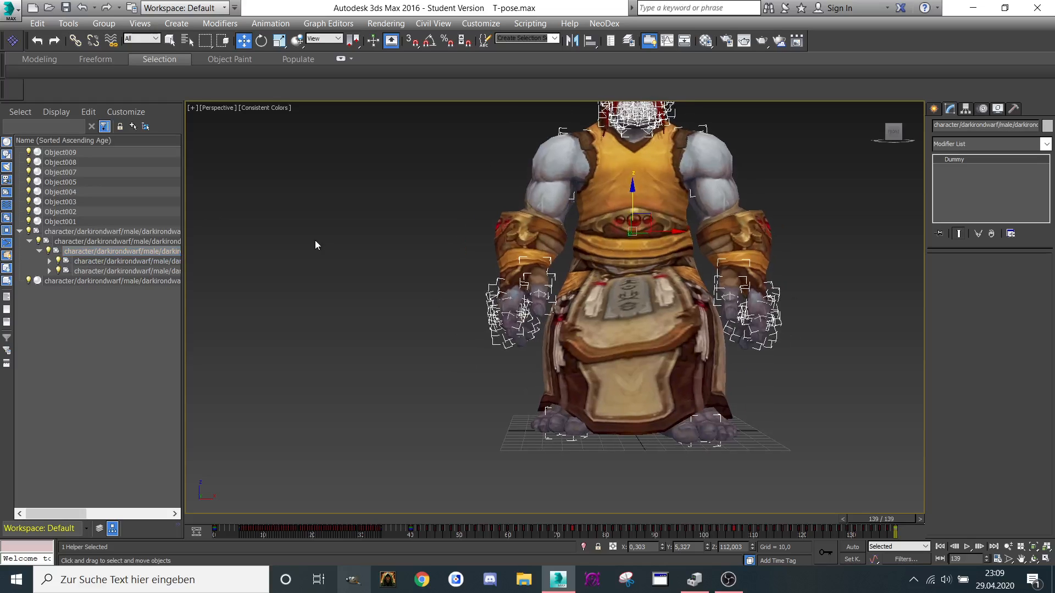
{"action": "middle_click_drag", "start_coordinate": [439, 467], "coordinate": [414, 432]}
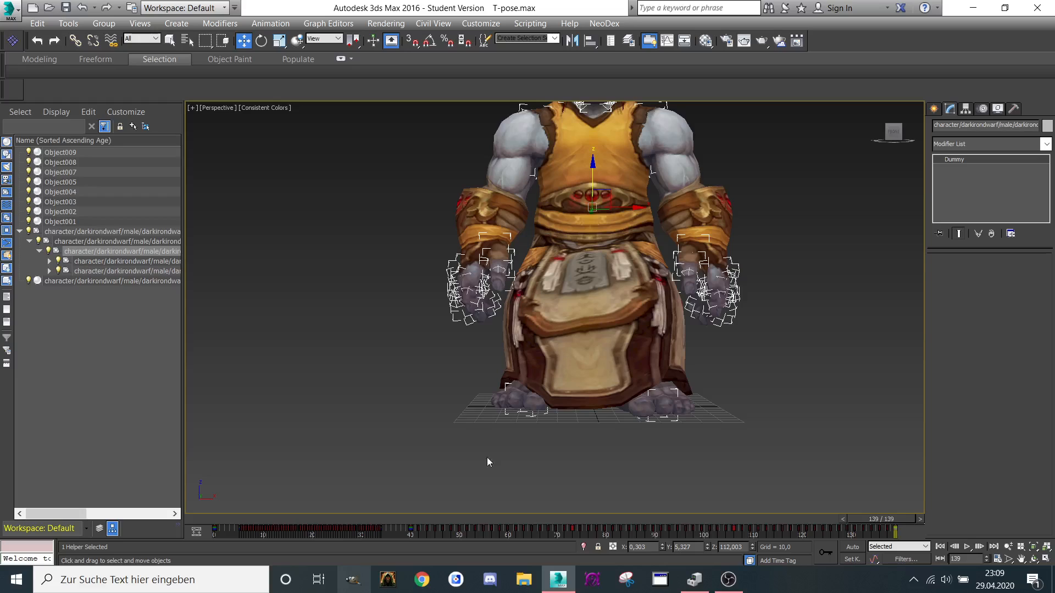
{"action": "middle_click_drag", "start_coordinate": [430, 375], "coordinate": [424, 378]}
{"action": "middle_click_drag", "start_coordinate": [311, 315], "coordinate": [318, 325]}
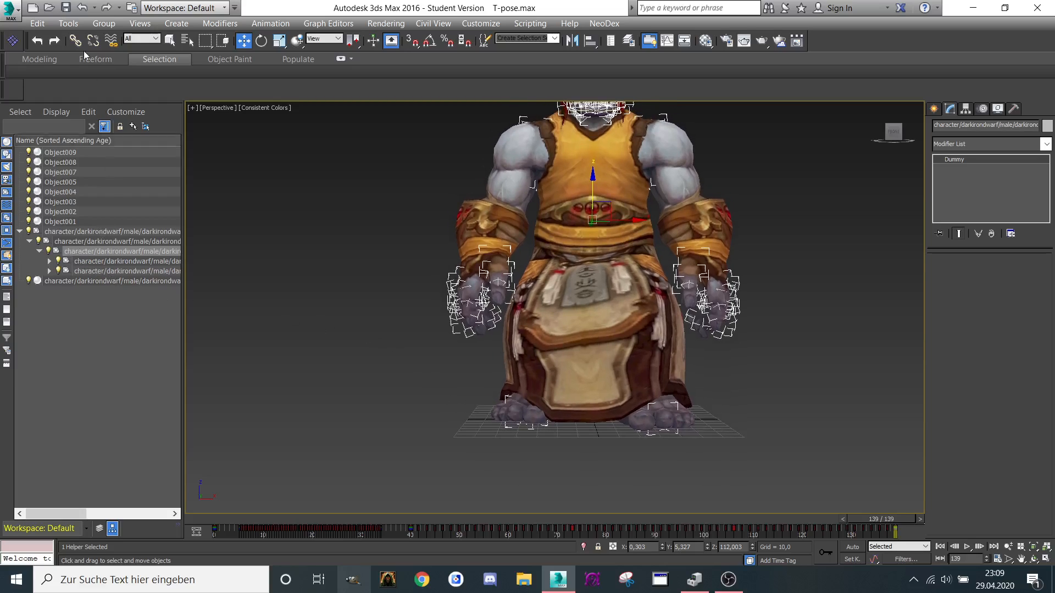
{"action": "mouse_move", "coordinate": [271, 232]}
{"action": "middle_mouse_down"}
{"action": "mouse_move", "coordinate": [243, 261]}
{"action": "mouse_move", "coordinate": [253, 233]}
{"action": "middle_mouse_up"}
{"action": "mouse_move", "coordinate": [110, 306]}
{"action": "middle_mouse_down"}
{"action": "mouse_move", "coordinate": [75, 308]}
{"action": "mouse_move", "coordinate": [112, 319]}
{"action": "middle_mouse_up"}
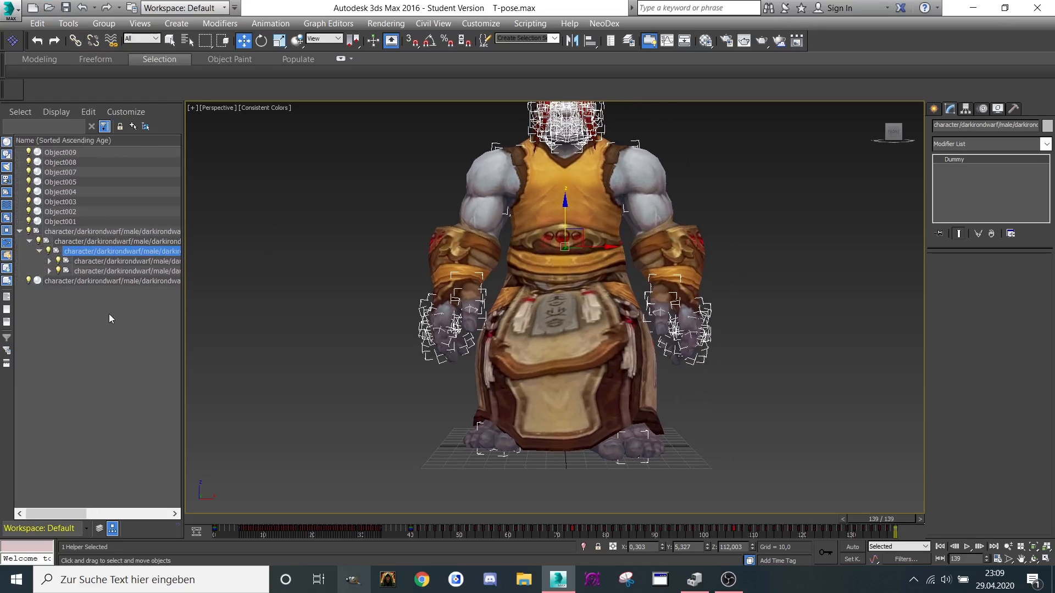
{"action": "middle_click_drag", "start_coordinate": [351, 315], "coordinate": [337, 315]}
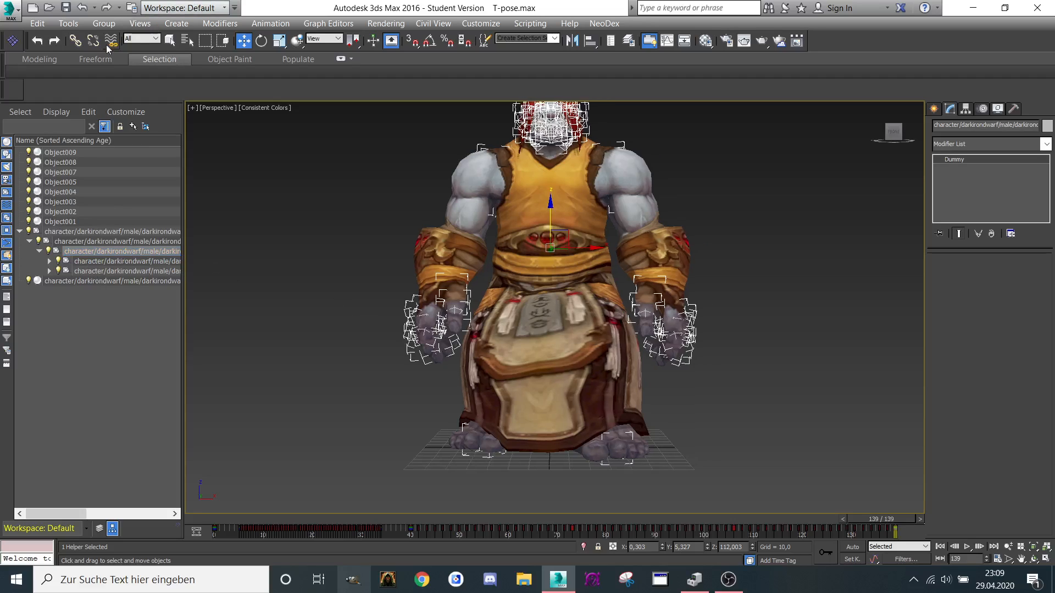
Step: Try moving the first child of the third-level helper upward to see which body parts follow, and undo the move
{"action": "left_click", "coordinate": [82, 263]}
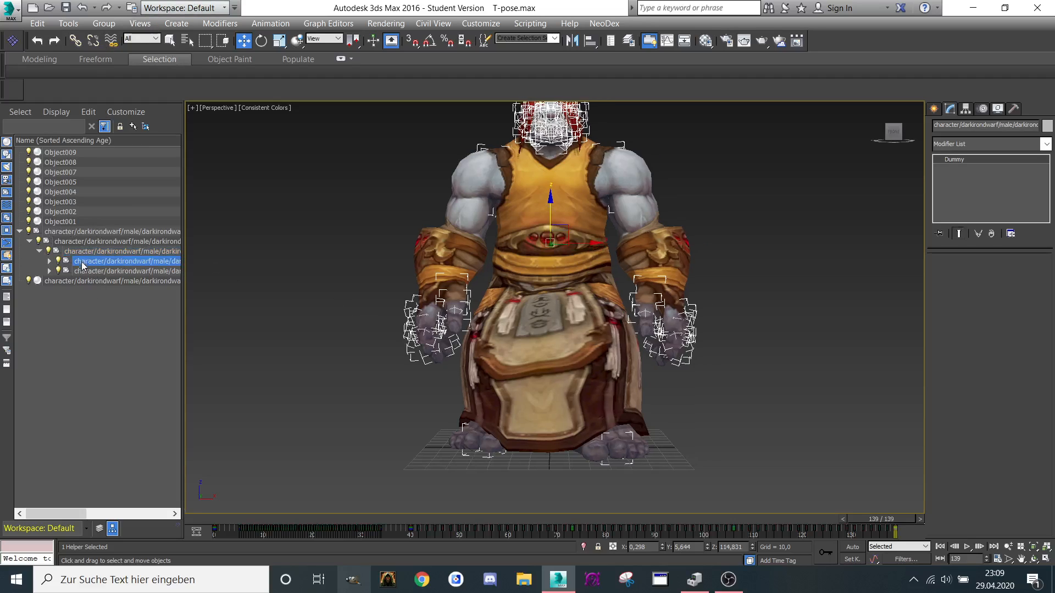
{"action": "middle_click_drag", "start_coordinate": [176, 263], "coordinate": [169, 264]}
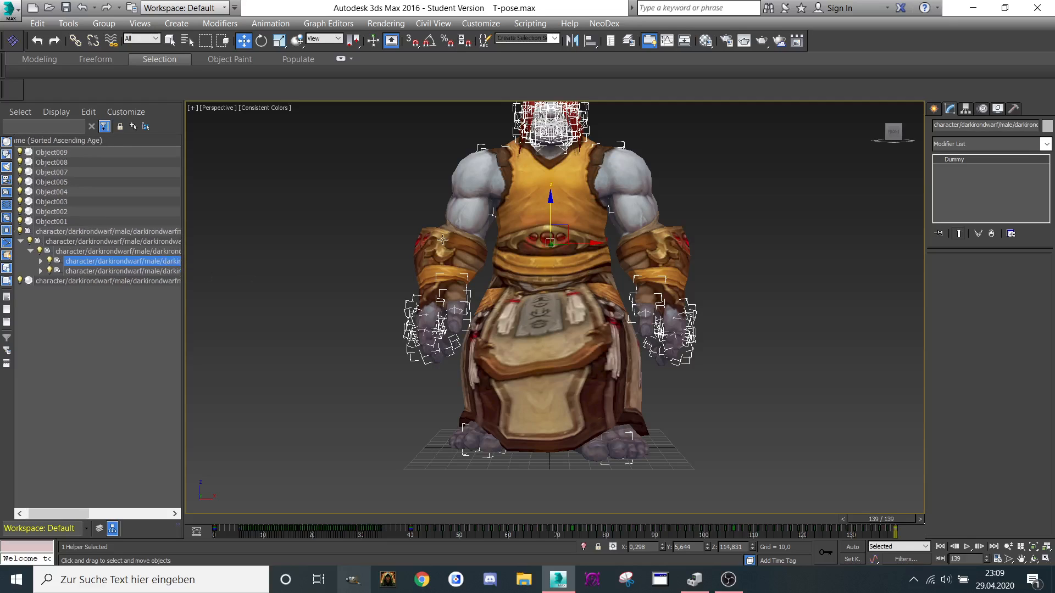
{"action": "left_click_drag", "start_coordinate": [538, 220], "coordinate": [540, 161]}
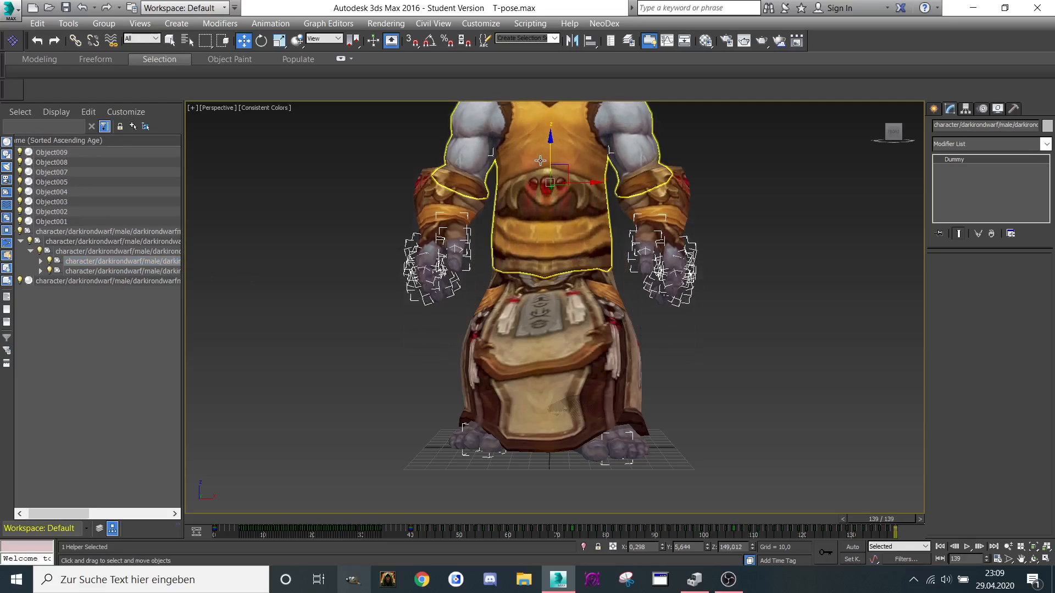
{"action": "key", "text": "ctrl+z"}
Step: Select the second child of the third-level helper and return the timeline to frame 0
{"action": "left_click", "coordinate": [126, 273]}
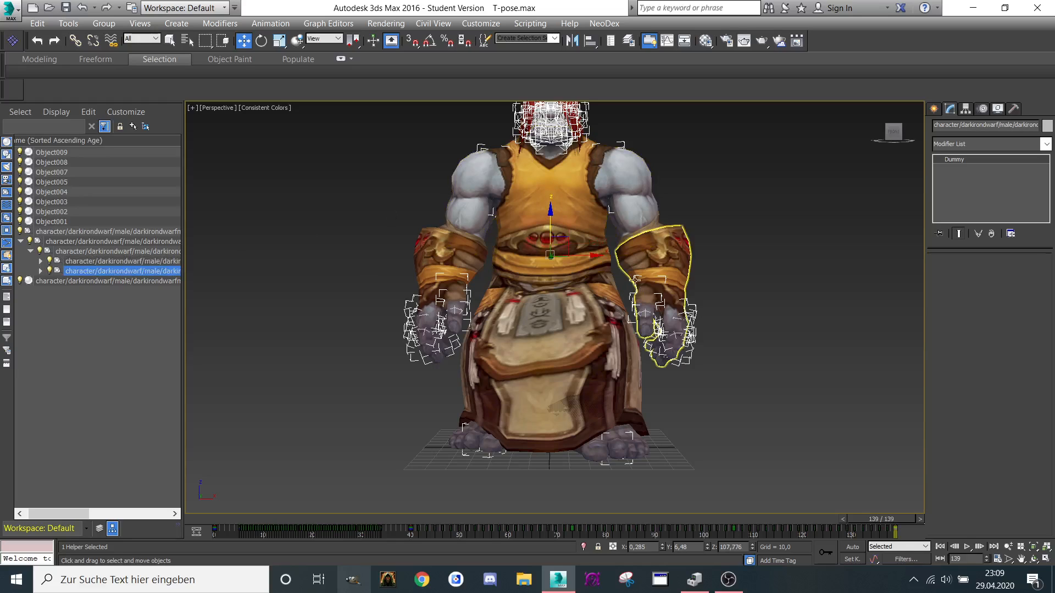
{"action": "mouse_move", "coordinate": [549, 222]}
{"action": "left_mouse_down"}
{"action": "mouse_move", "coordinate": [546, 263]}
{"action": "mouse_move", "coordinate": [546, 223]}
{"action": "left_mouse_up"}
{"action": "left_click_drag", "start_coordinate": [888, 521], "coordinate": [169, 513]}
{"action": "key", "text": "w"}
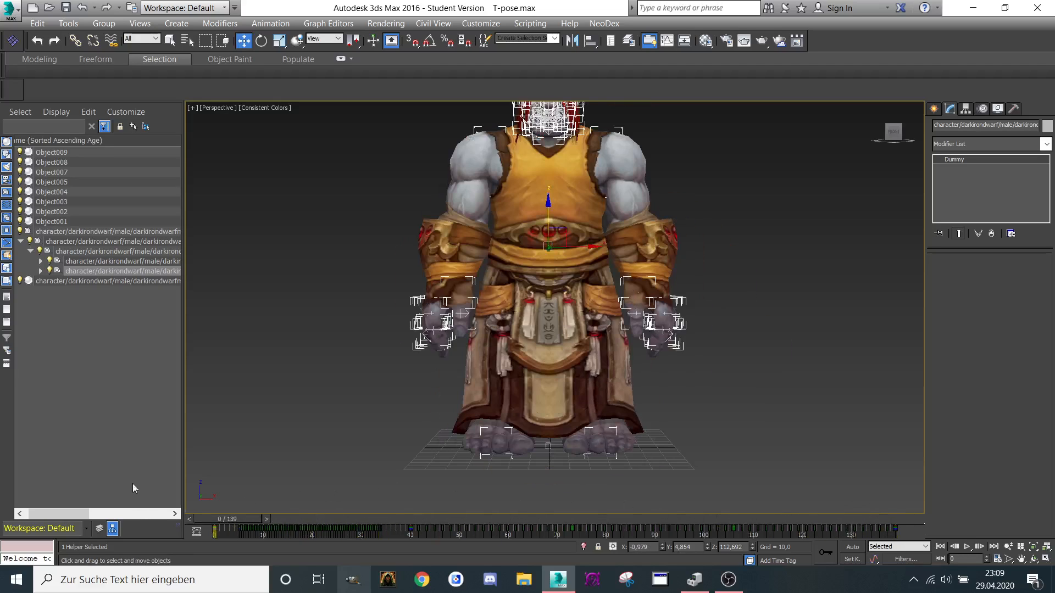
Step: Unlink the third-level helper from its parent, scrub the timeline to check the animation, and return to frame 0
{"action": "left_click", "coordinate": [61, 252]}
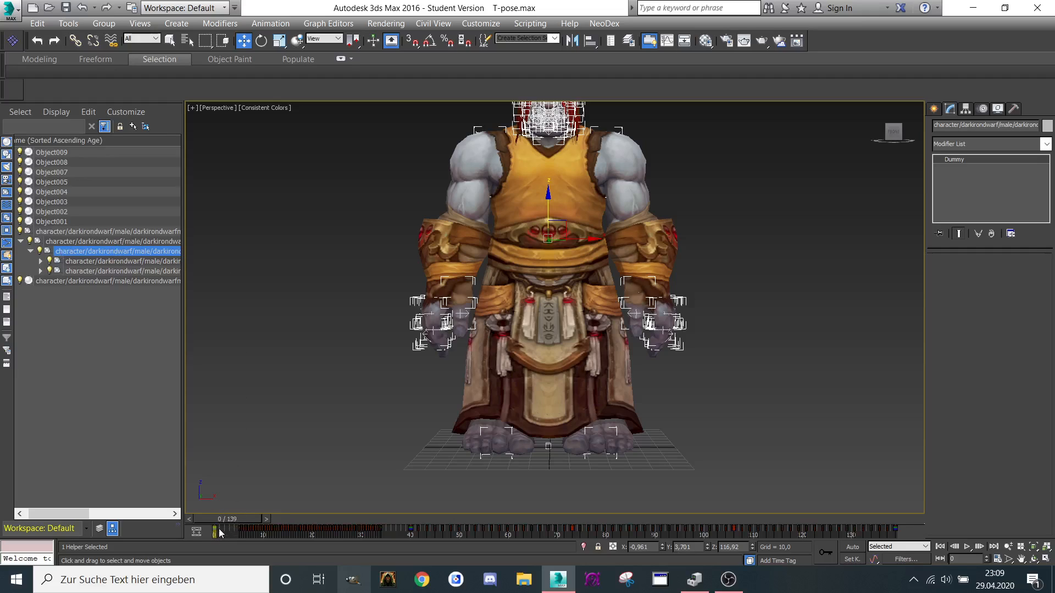
{"action": "middle_click_drag", "start_coordinate": [396, 228], "coordinate": [379, 257]}
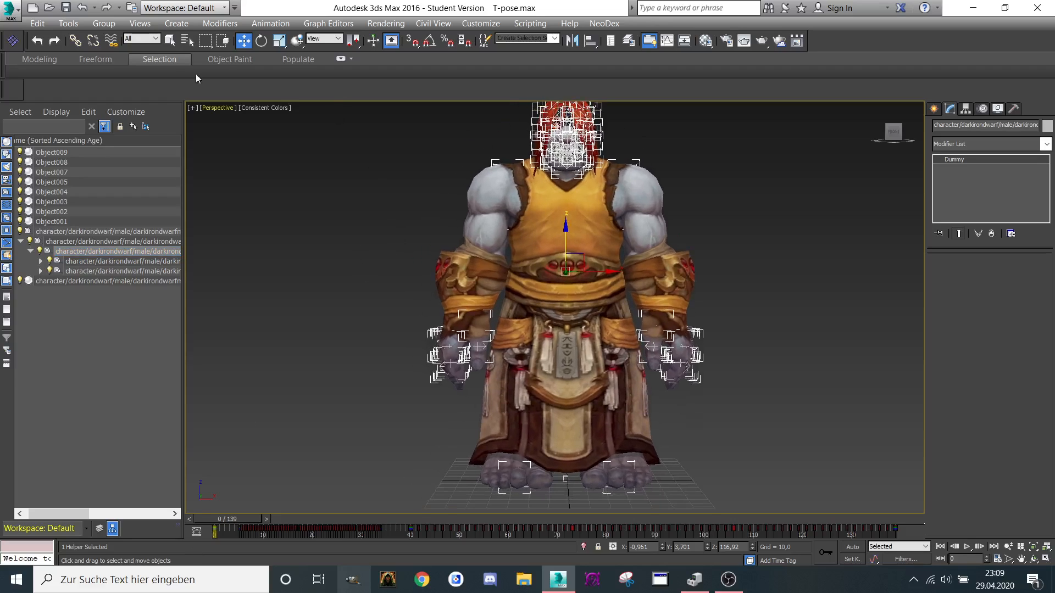
{"action": "left_click", "coordinate": [93, 41]}
{"action": "left_click_drag", "start_coordinate": [247, 518], "coordinate": [647, 535]}
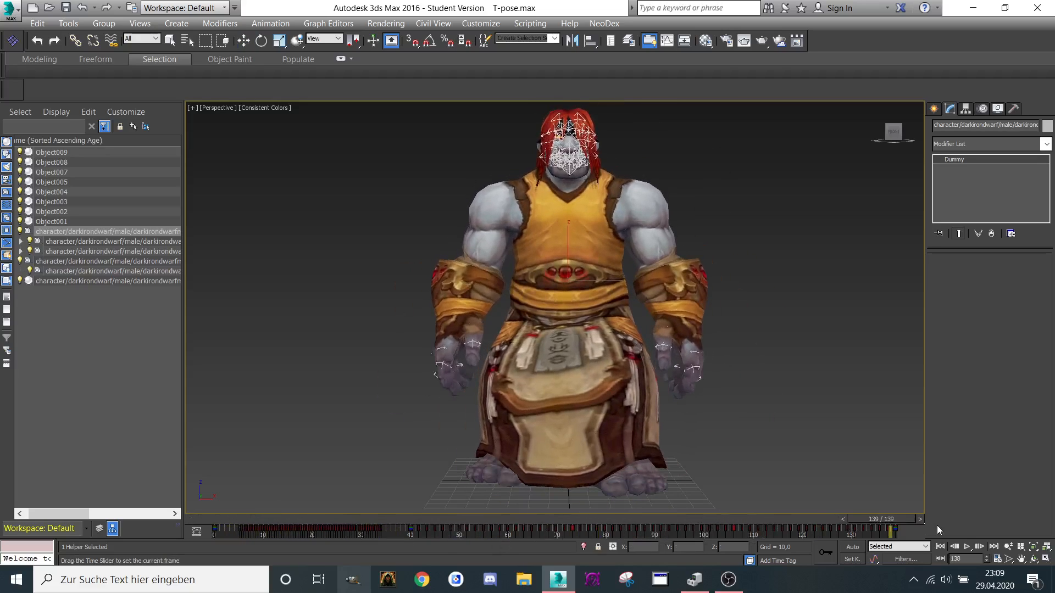
{"action": "left_click", "coordinate": [940, 546]}
{"action": "key", "text": "w"}
{"action": "scroll", "coordinate": [328, 379], "scroll_direction": "down", "scroll_amount": 2}
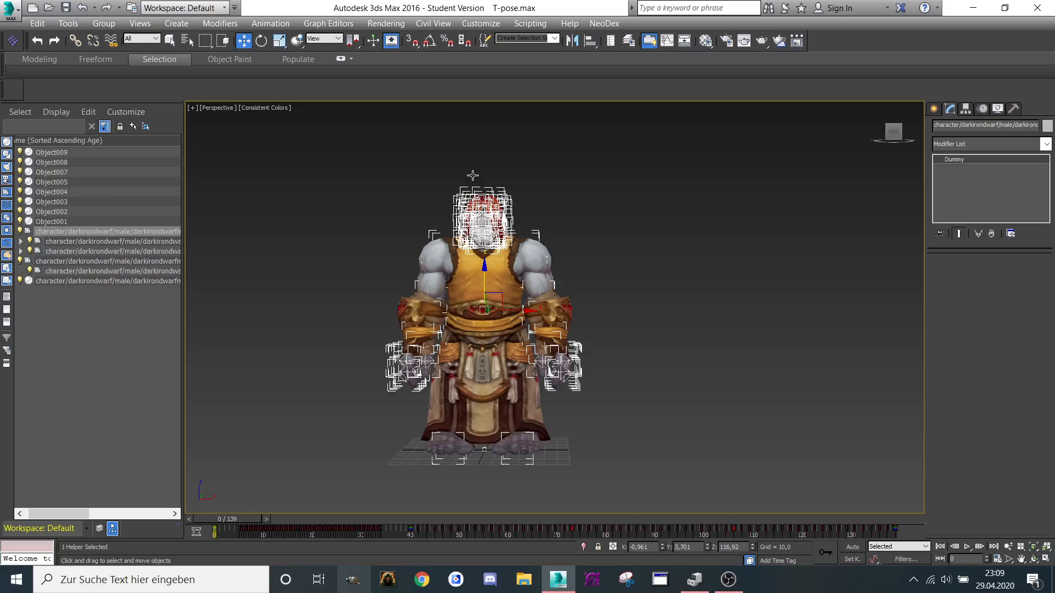
Step: Open the Wc3 model exporter, choose test model2.mdx as the export file, cancel saving and minimize the exporter
{"action": "left_click", "coordinate": [607, 26]}
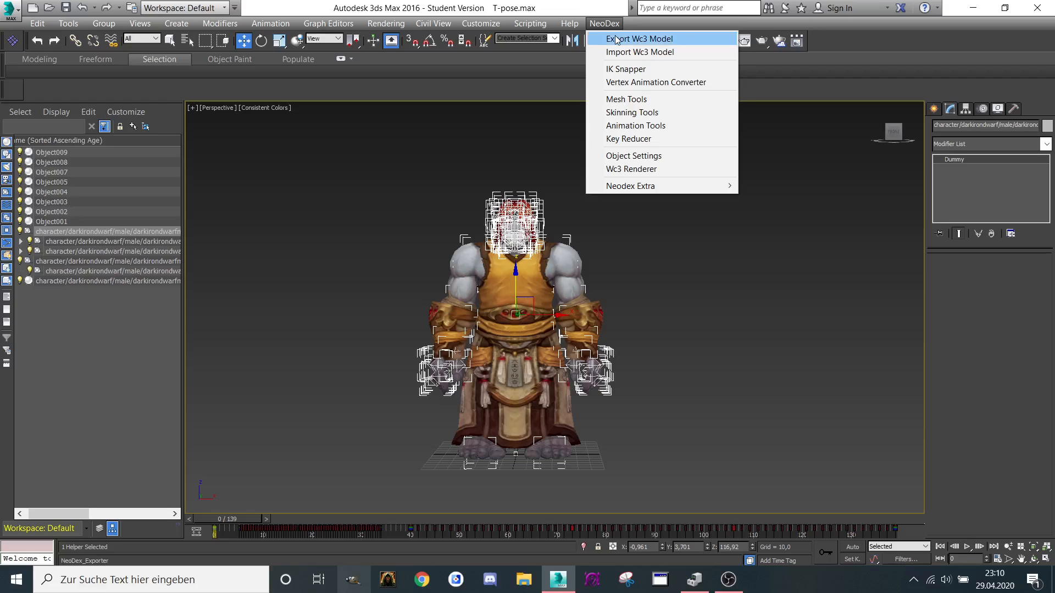
{"action": "left_click", "coordinate": [662, 39]}
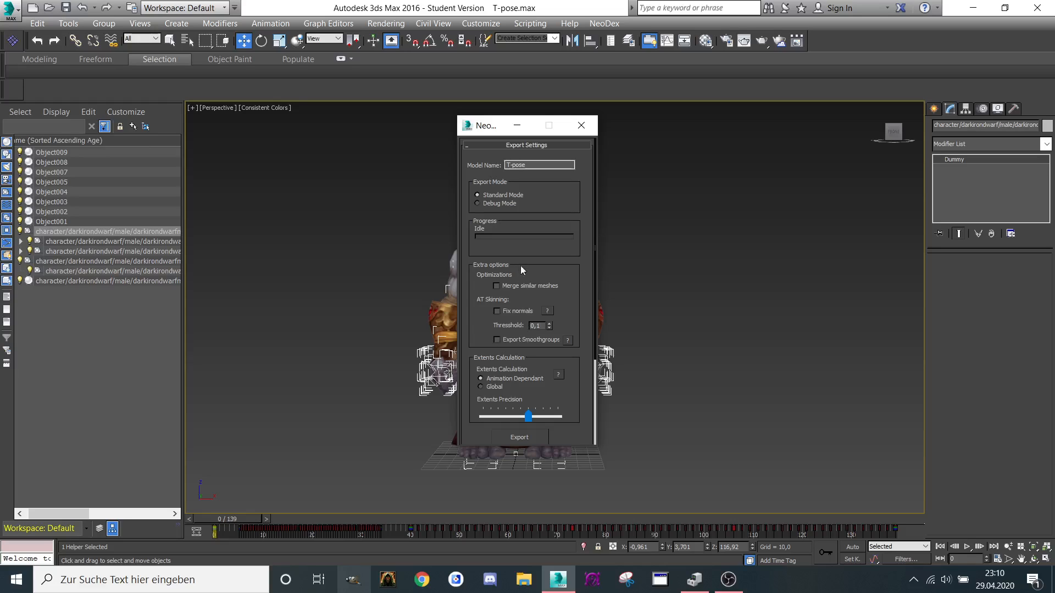
{"action": "left_click", "coordinate": [519, 437]}
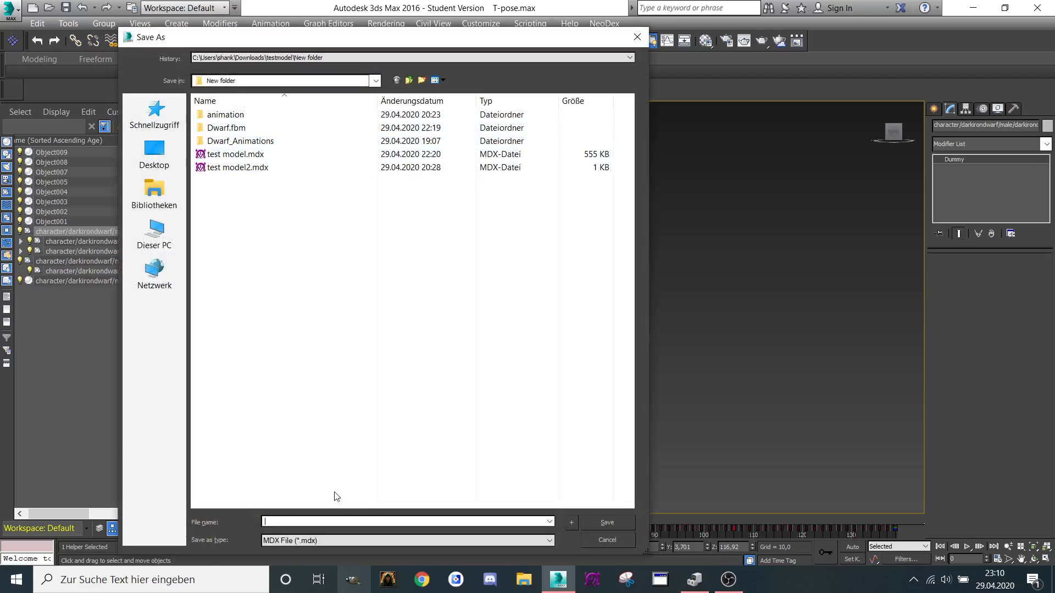
{"action": "left_click", "coordinate": [259, 168]}
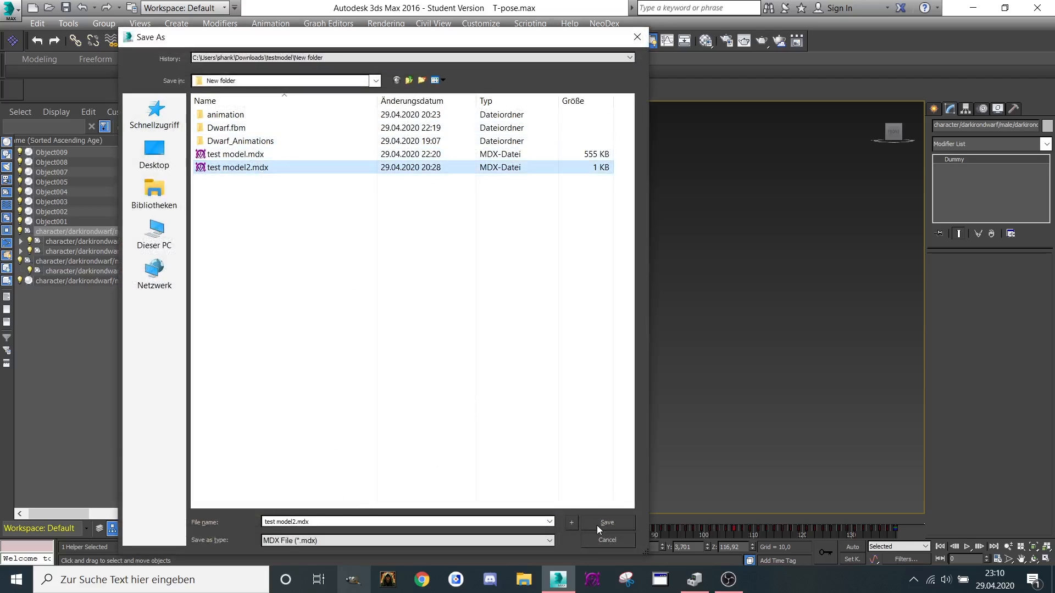
{"action": "left_click", "coordinate": [637, 37]}
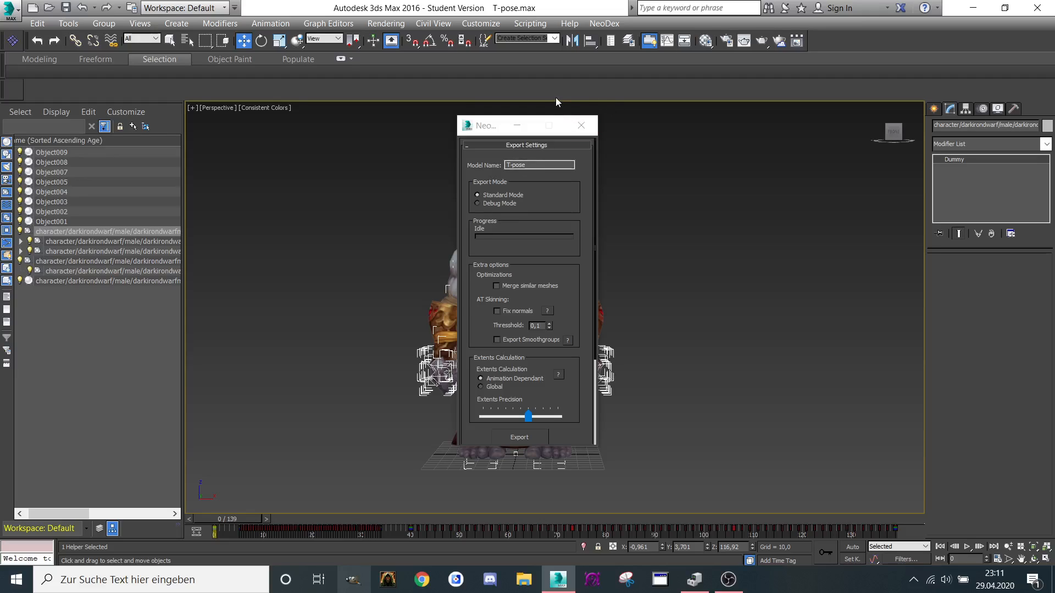
{"action": "left_click", "coordinate": [526, 128]}
{"action": "middle_click_drag", "start_coordinate": [529, 149], "coordinate": [517, 136]}
{"action": "scroll", "coordinate": [511, 165], "scroll_direction": "up", "scroll_amount": 2}
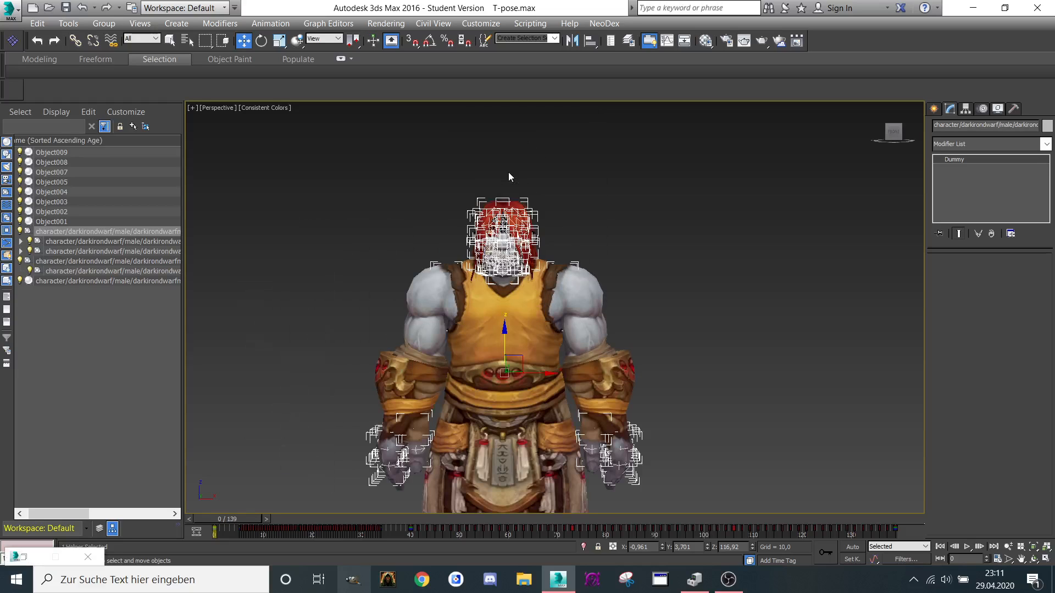
{"action": "scroll", "coordinate": [505, 157], "scroll_direction": "down", "scroll_amount": 2}
{"action": "middle_click_drag", "start_coordinate": [508, 172], "coordinate": [505, 132]}
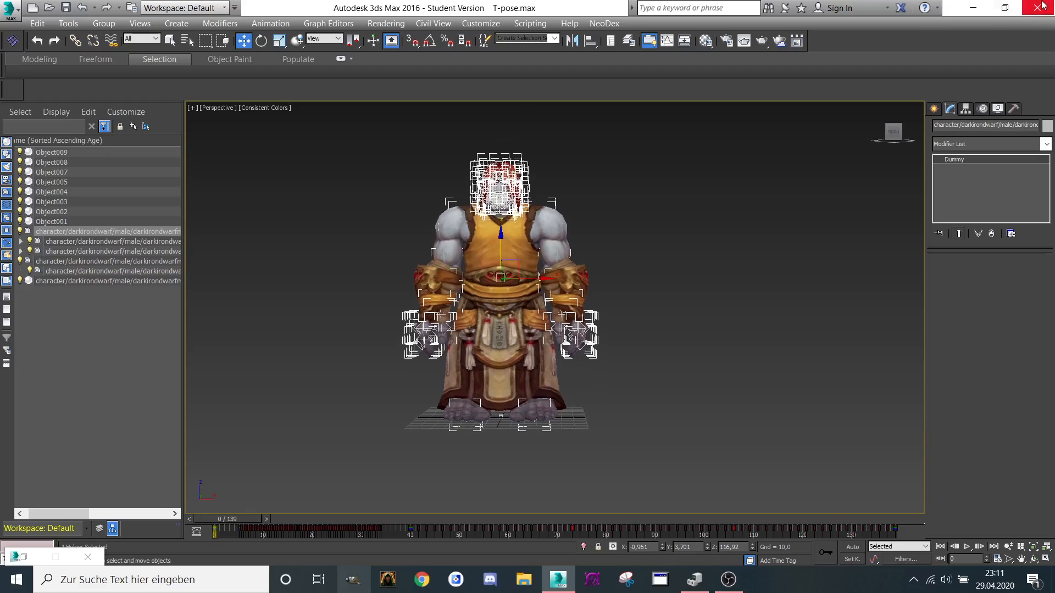
{"action": "left_click", "coordinate": [968, 6]}
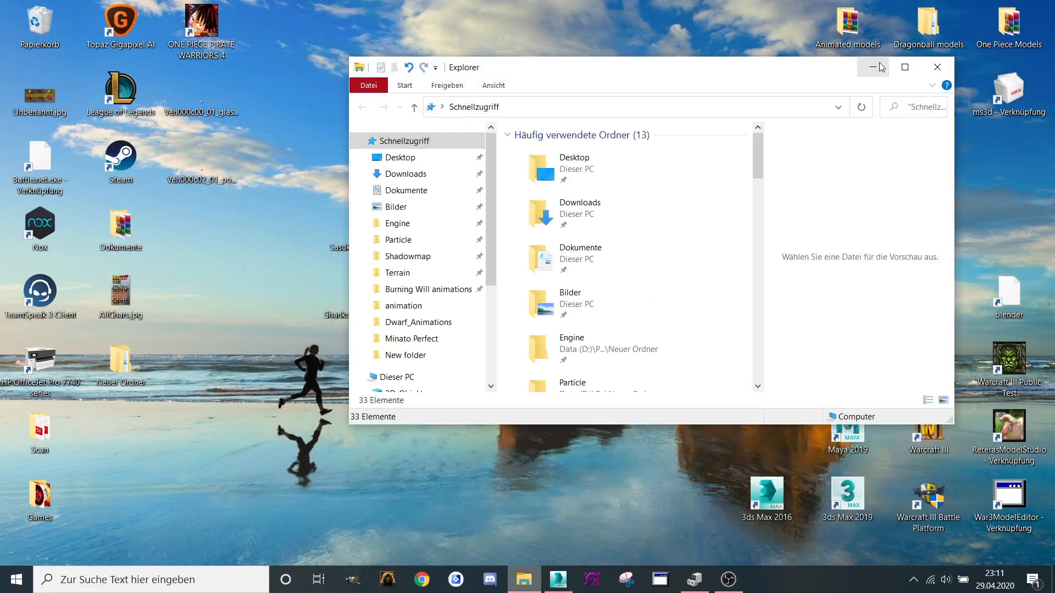
{"action": "left_click", "coordinate": [524, 579]}
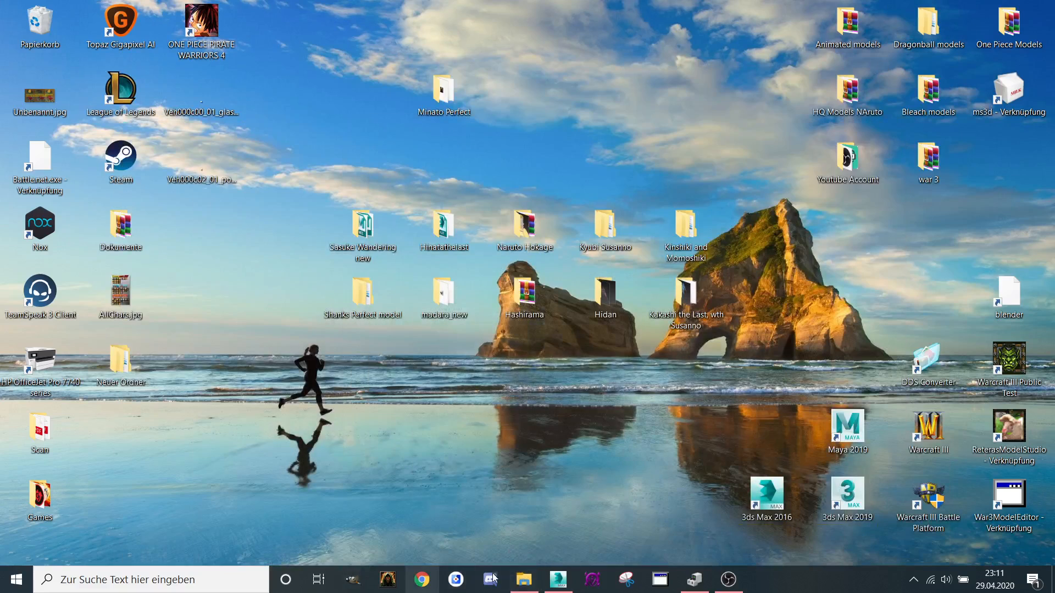
{"action": "left_click", "coordinate": [558, 578]}
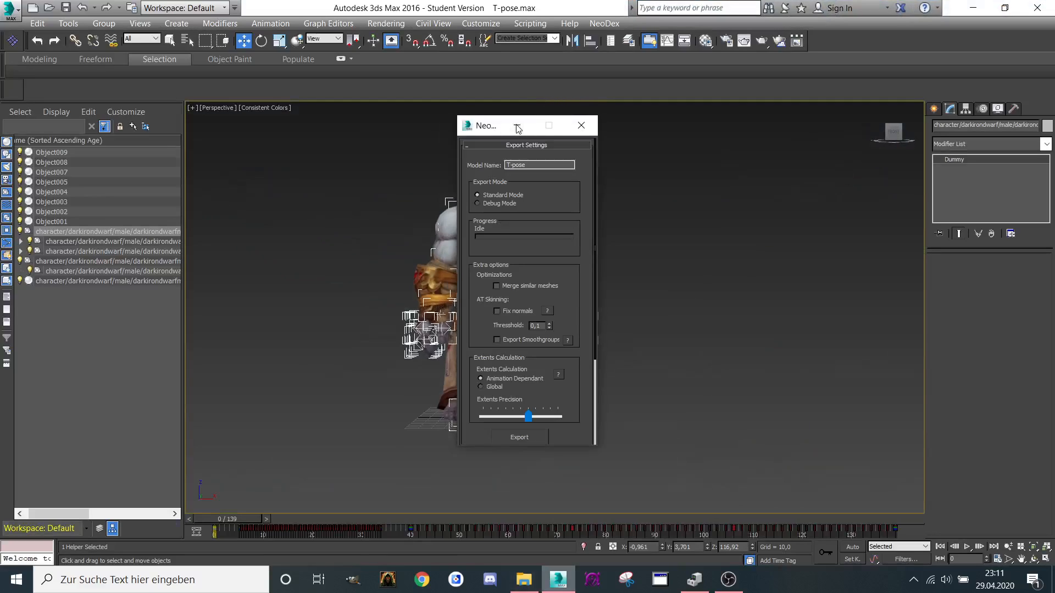
Step: Open the Material Editor and browse in File Explorer to Downloads > testmodel > New folder > Dwarf.fbm
{"action": "left_click", "coordinate": [706, 40]}
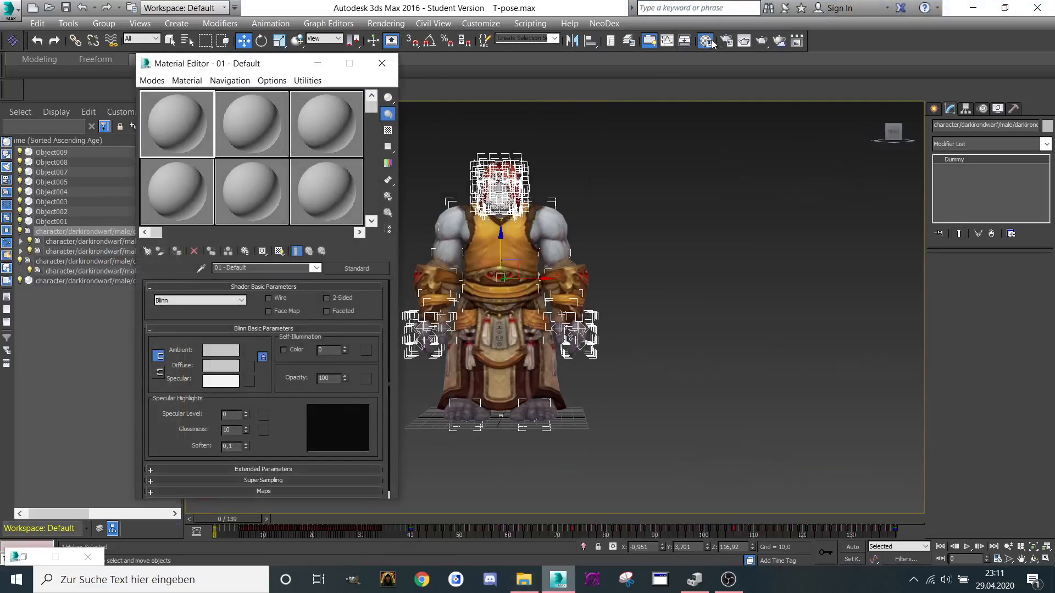
{"action": "scroll", "coordinate": [480, 279], "scroll_direction": "up", "scroll_amount": 4}
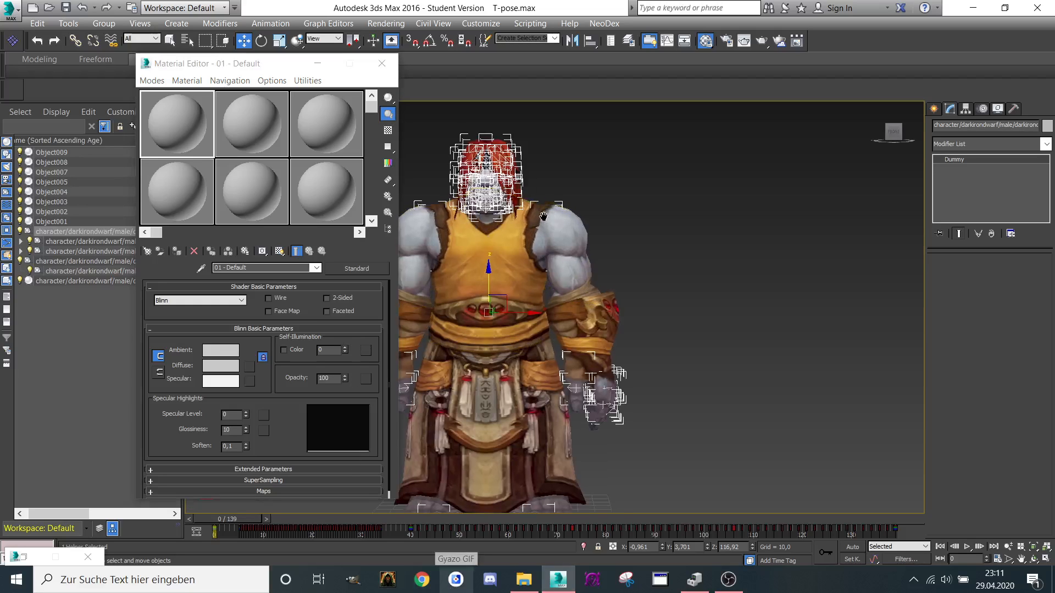
{"action": "middle_click_drag", "start_coordinate": [479, 278], "coordinate": [504, 280]}
{"action": "left_click", "coordinate": [524, 579]}
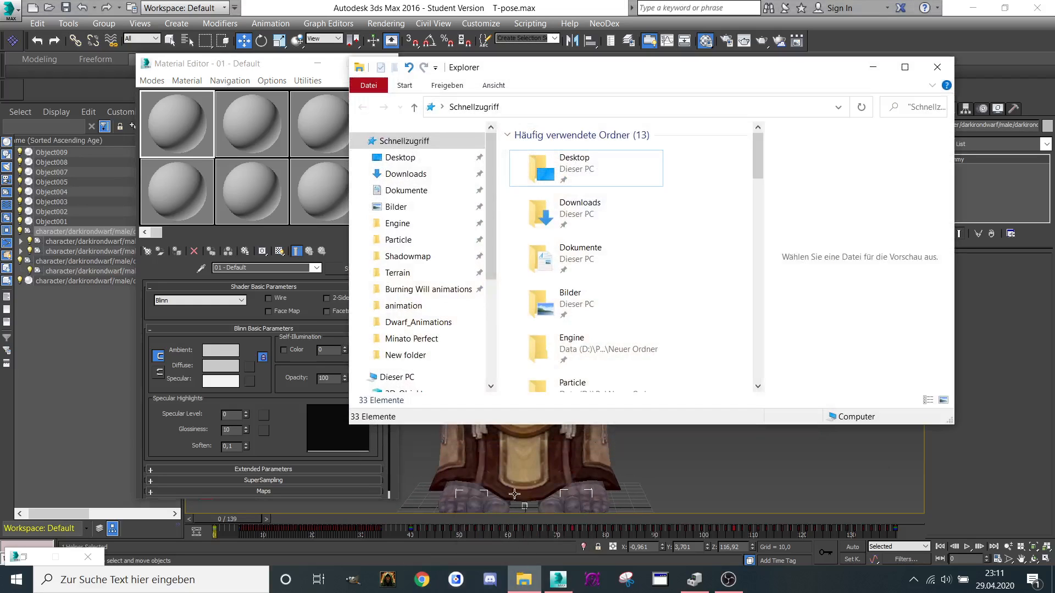
{"action": "left_click", "coordinate": [405, 174]}
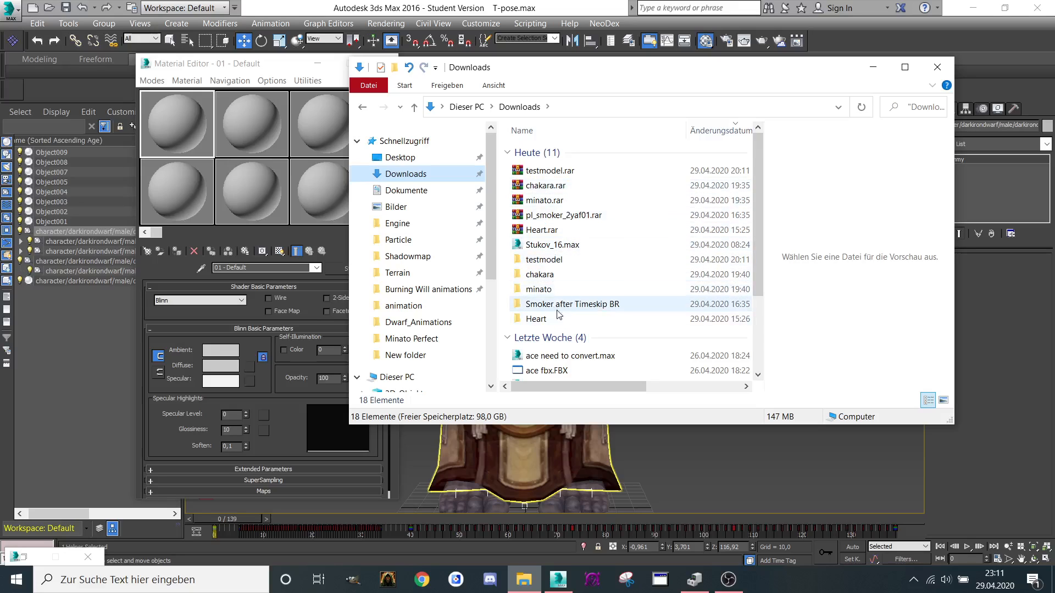
{"action": "double_click", "coordinate": [545, 264]}
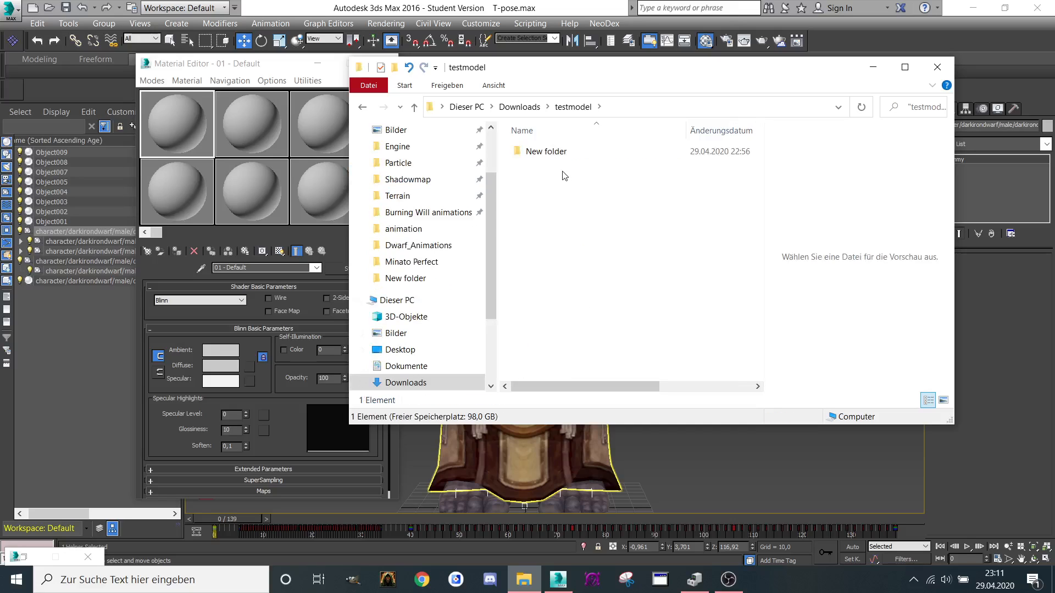
{"action": "double_click", "coordinate": [547, 151]}
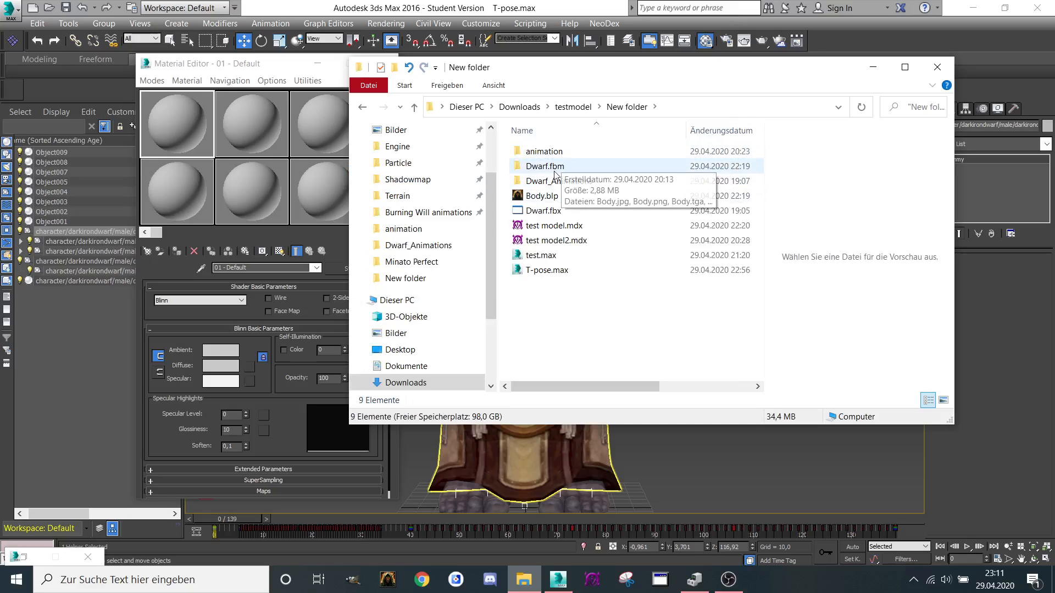
{"action": "double_click", "coordinate": [555, 172]}
Step: Load Body.jpg as a material into the first sample slot of the Material Editor
{"action": "left_click", "coordinate": [651, 159]}
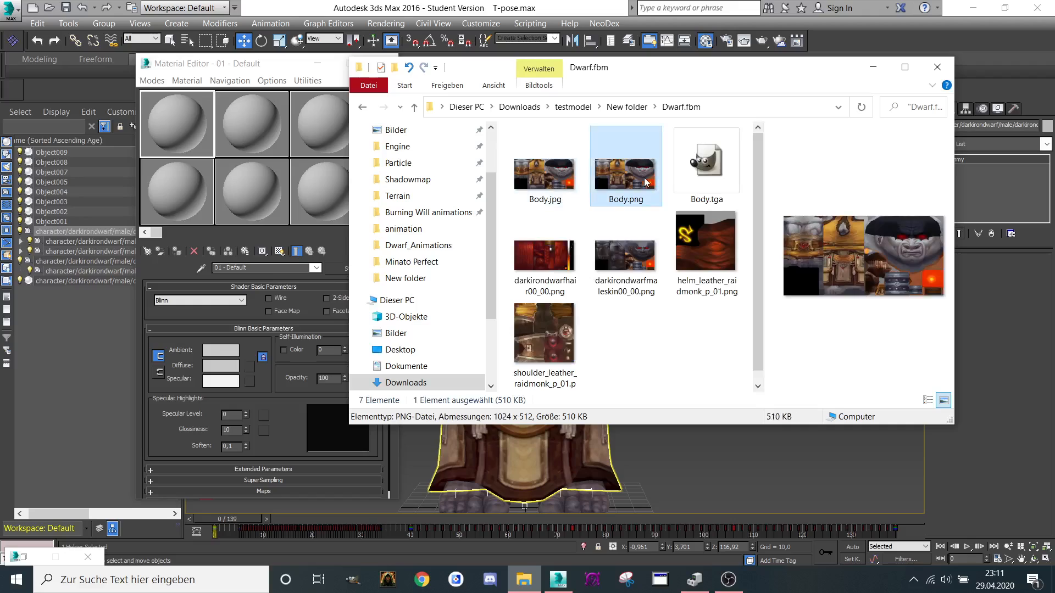
{"action": "left_click", "coordinate": [555, 178]}
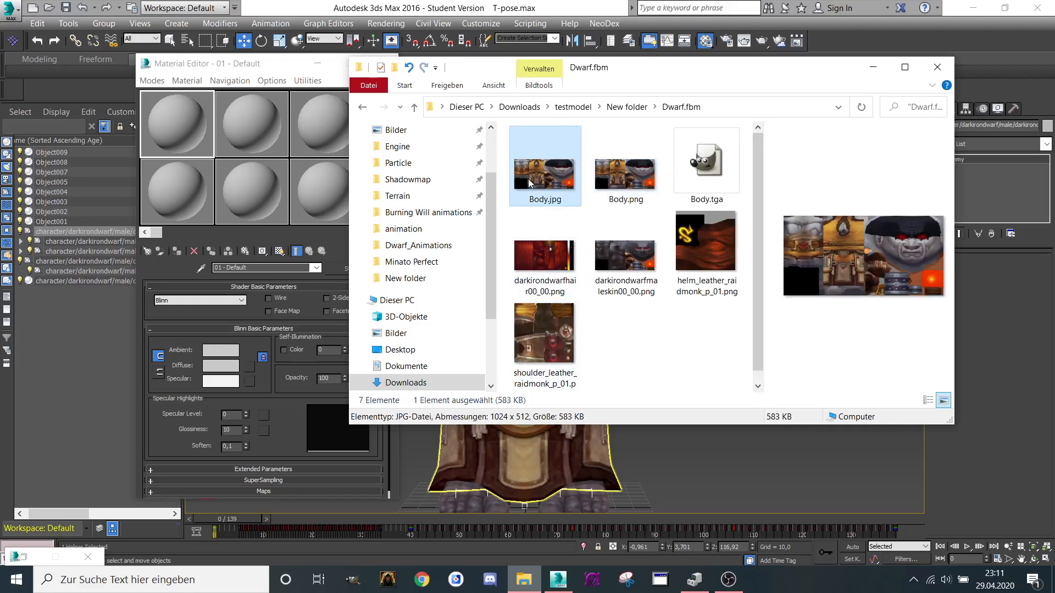
{"action": "left_click_drag", "start_coordinate": [530, 183], "coordinate": [177, 143]}
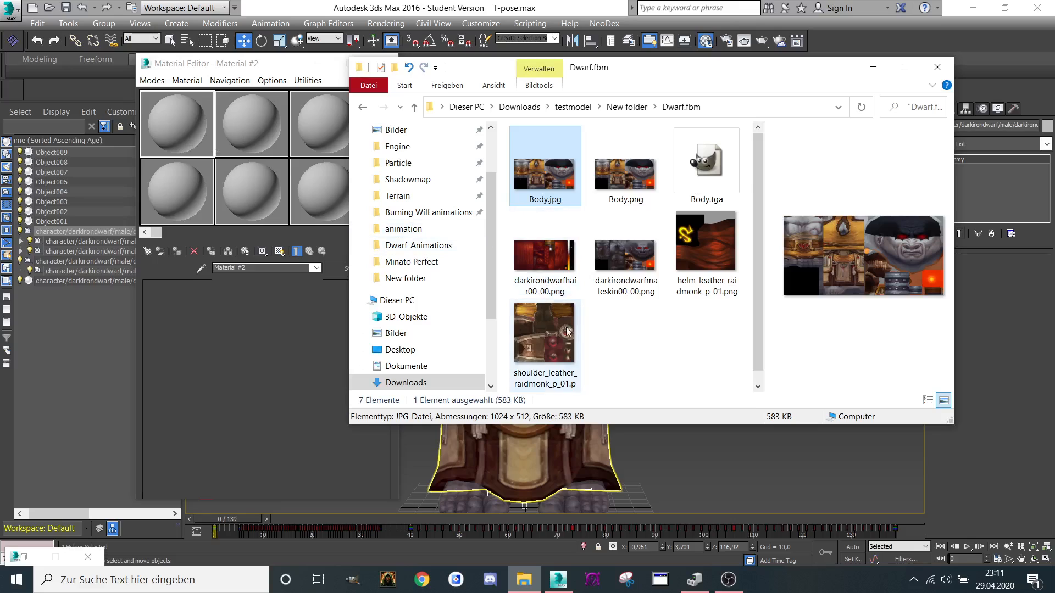
Step: Load the hair texture darkirondwarfhair00_00.png as a material into the second sample slot
{"action": "left_click", "coordinate": [542, 350]}
{"action": "left_click", "coordinate": [524, 291]}
{"action": "left_click", "coordinate": [549, 247]}
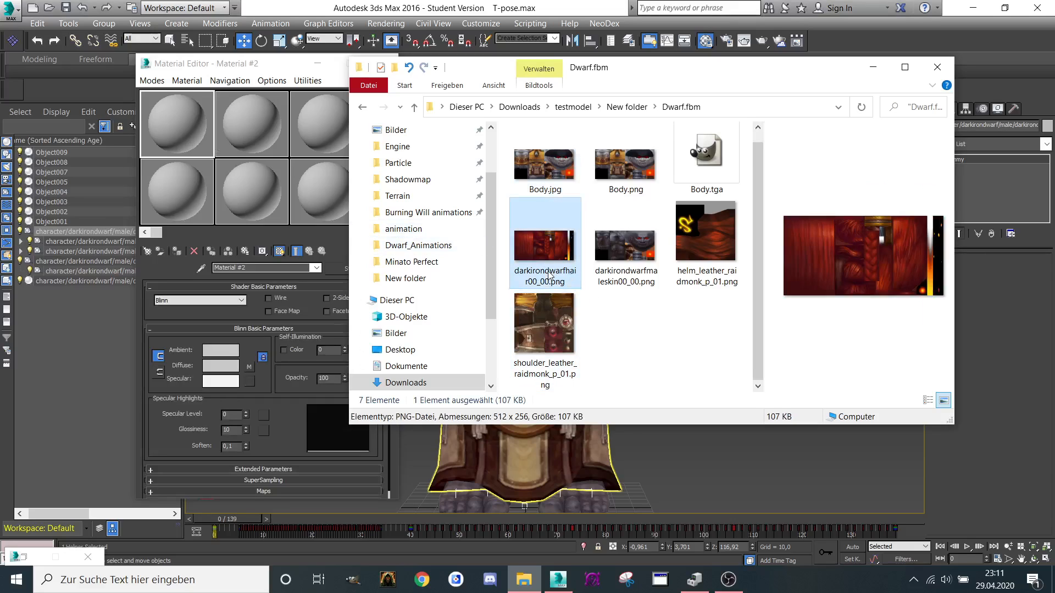
{"action": "left_click", "coordinate": [615, 248]}
{"action": "left_click", "coordinate": [570, 254]}
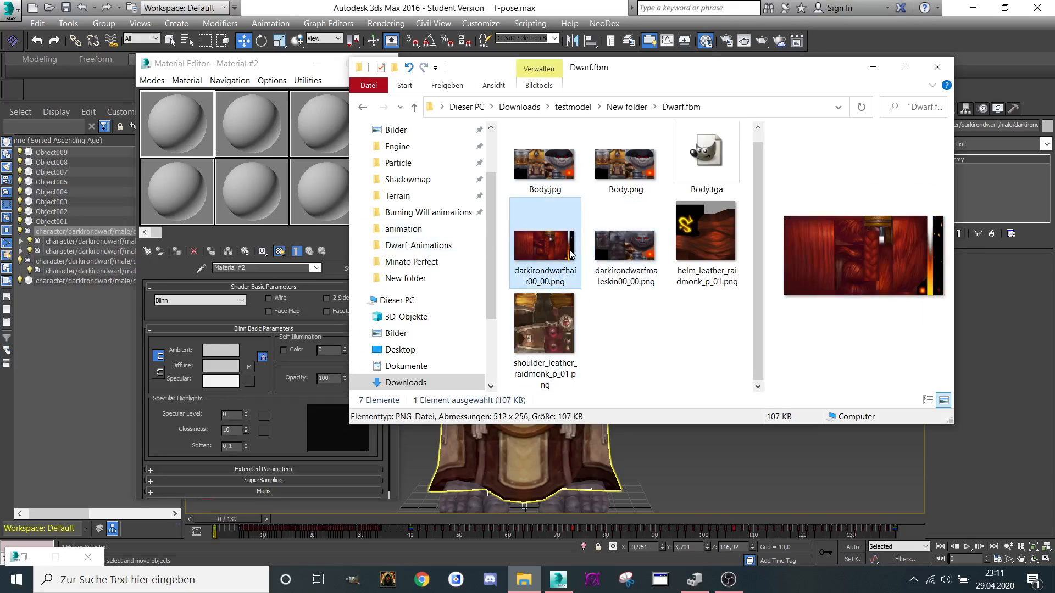
{"action": "left_click", "coordinate": [253, 130]}
{"action": "left_click", "coordinate": [335, 111]}
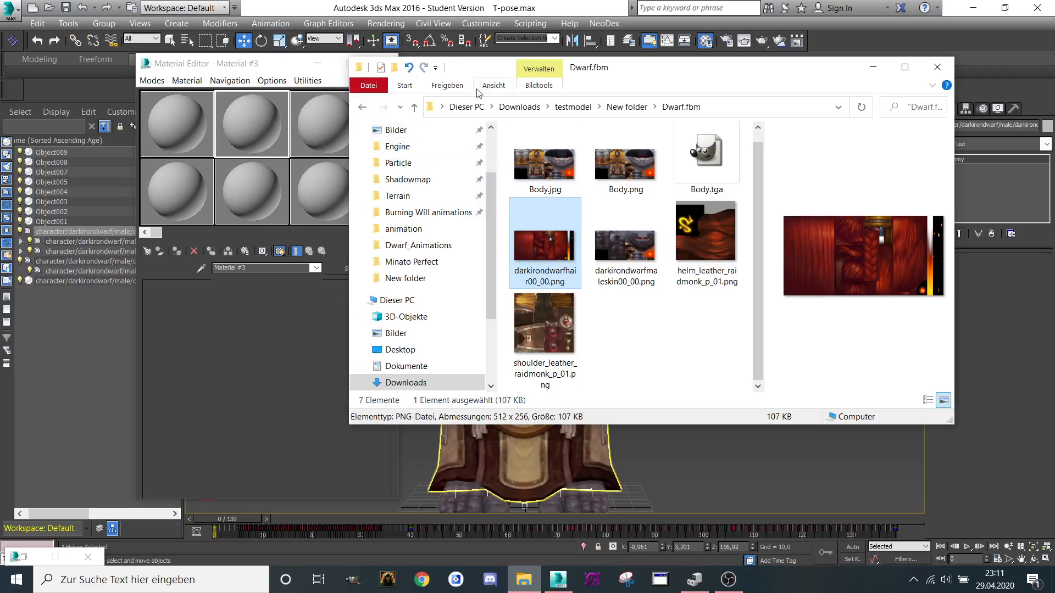
Step: Replace the first sample slot's material with one made from Body.png and minimize the File Explorer window
{"action": "left_click_drag", "start_coordinate": [544, 162], "coordinate": [178, 116]}
{"action": "left_click_drag", "start_coordinate": [626, 165], "coordinate": [190, 135]}
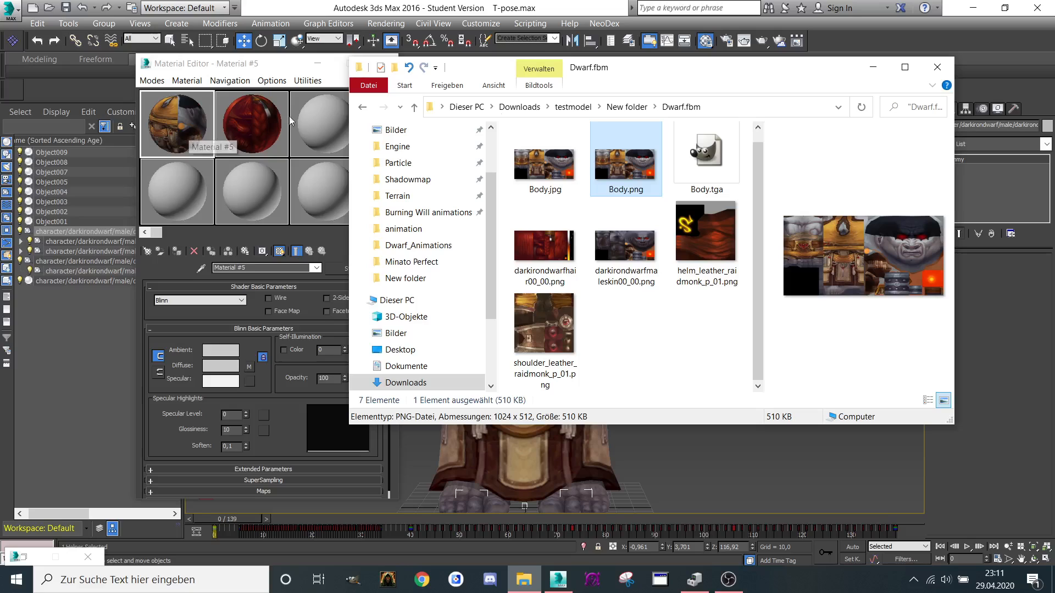
{"action": "left_click", "coordinate": [873, 67]}
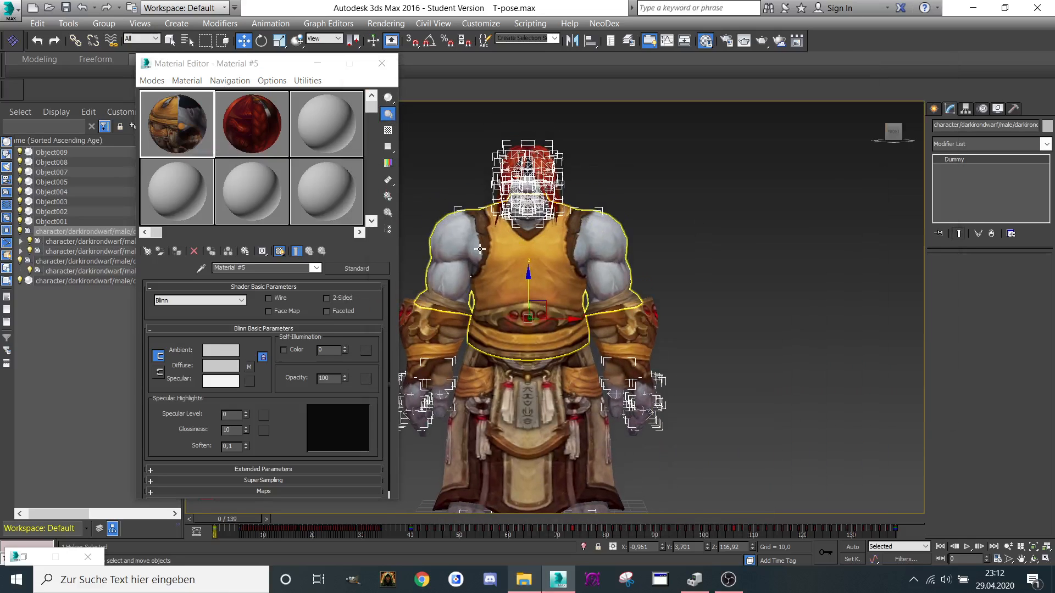
Step: Select all the dwarf's meshes except the hair mesh Object007 and assign them the Body.png material
{"action": "left_click", "coordinate": [478, 249]}
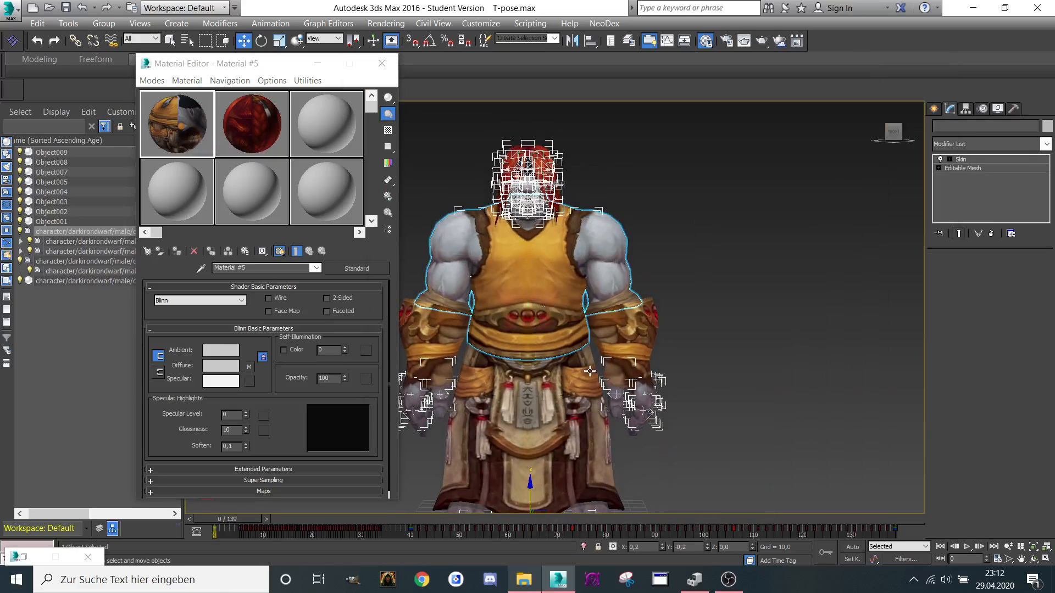
{"action": "left_click", "coordinate": [53, 153]}
{"action": "left_click", "coordinate": [60, 222], "text": "shift"}
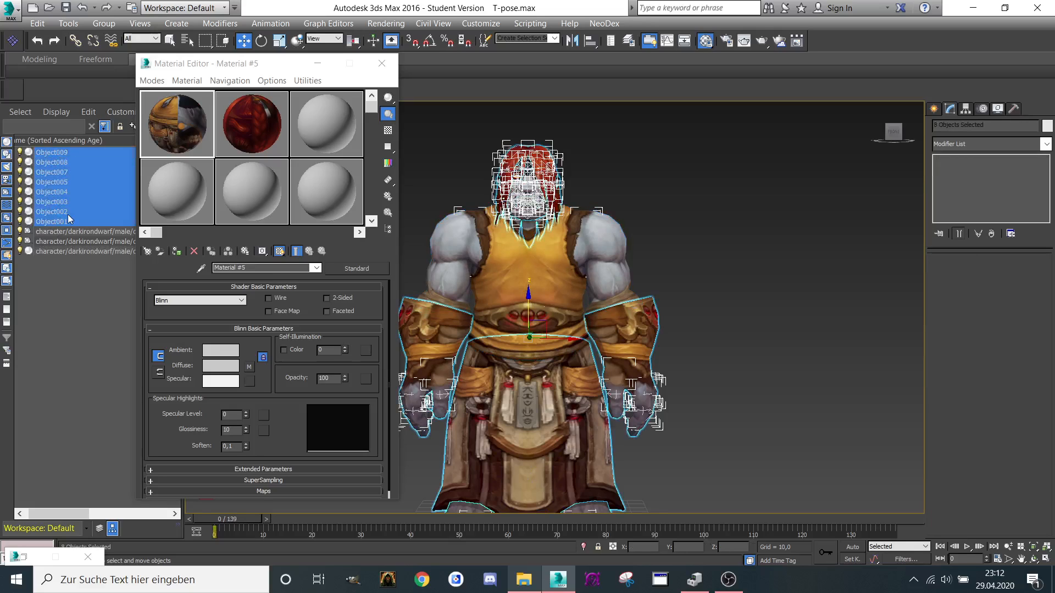
{"action": "left_click", "coordinate": [55, 172], "text": "ctrl"}
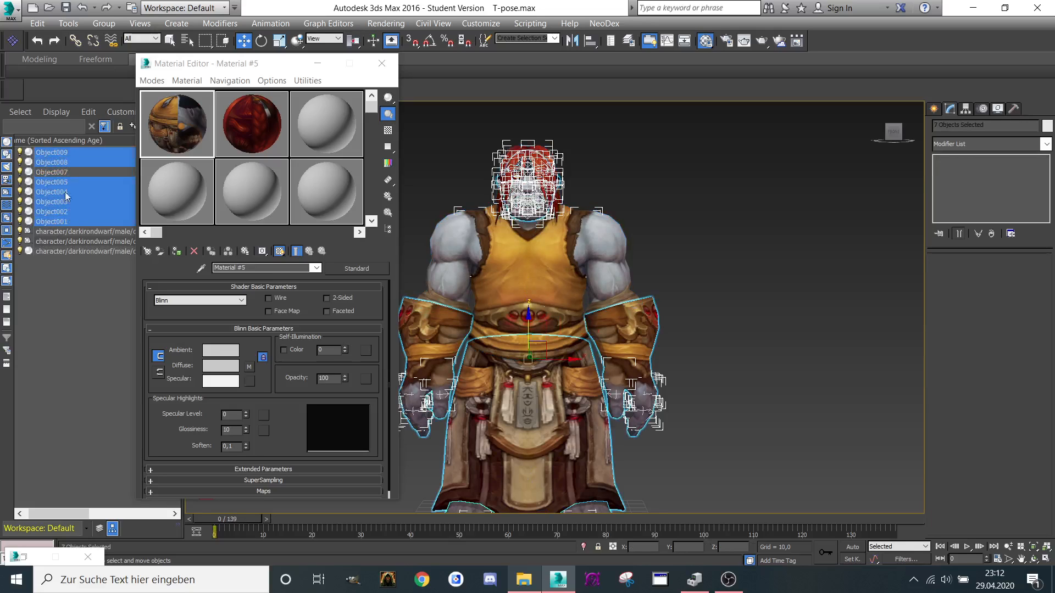
{"action": "left_click", "coordinate": [68, 252], "text": "ctrl"}
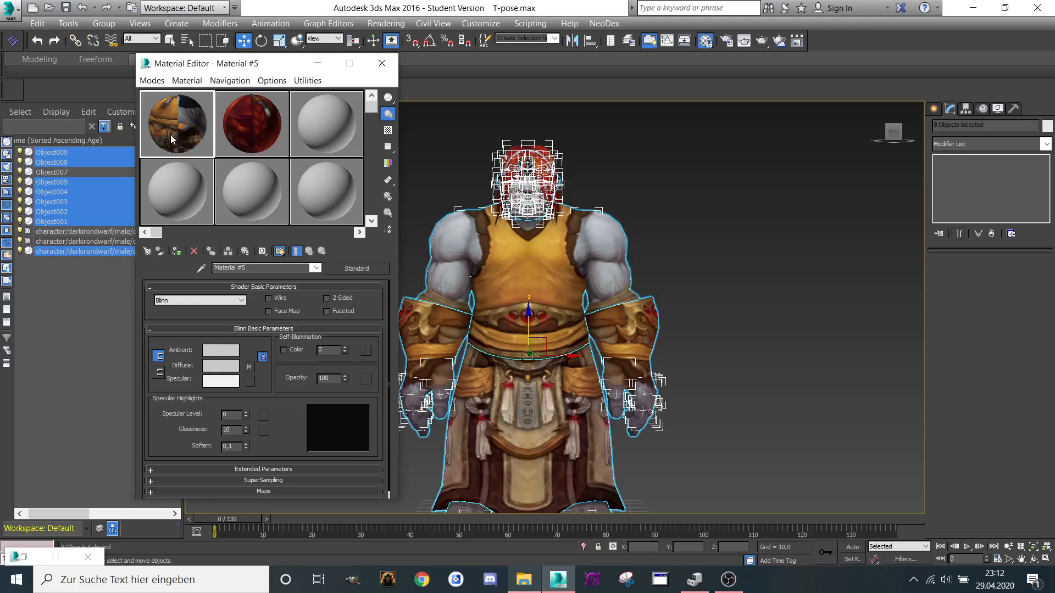
Step: Select the hair mesh Object007 and assign it the darkirondwarfhair00_00.png material
{"action": "scroll", "coordinate": [515, 159], "scroll_direction": "up", "scroll_amount": 6}
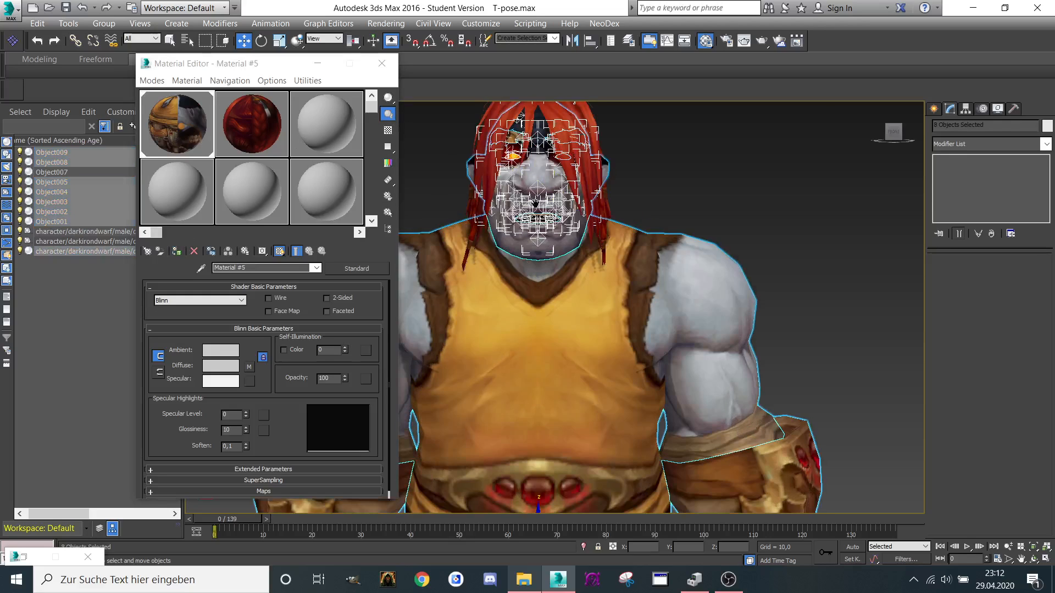
{"action": "scroll", "coordinate": [565, 154], "scroll_direction": "up", "scroll_amount": 2}
{"action": "left_click", "coordinate": [565, 146]}
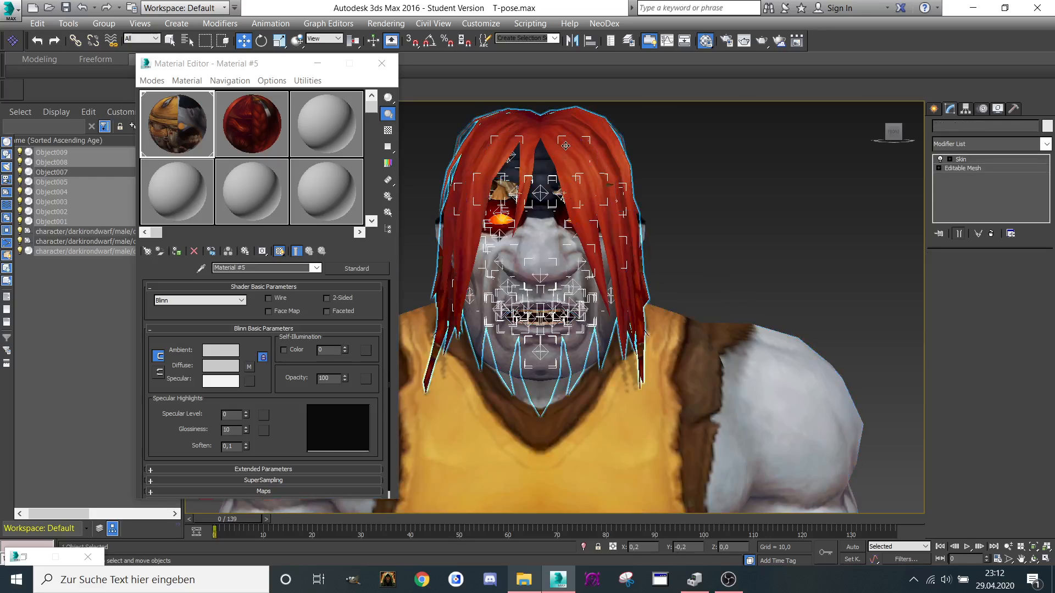
{"action": "left_click", "coordinate": [253, 129]}
{"action": "middle_click_drag", "start_coordinate": [750, 235], "coordinate": [750, 245]}
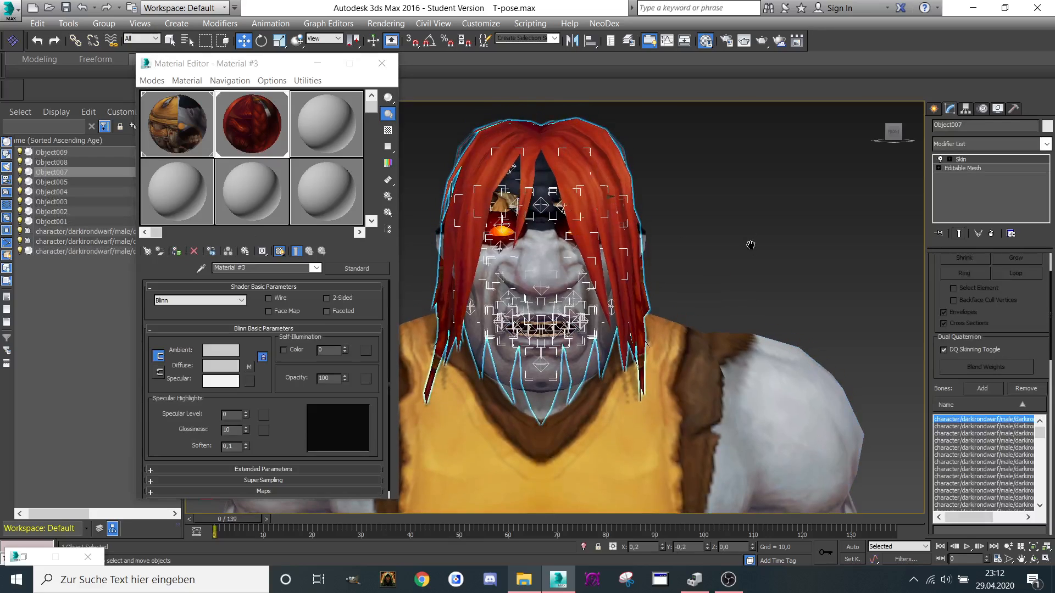
Step: Minimize the Material Editor, open the NeoDex exporter's settings for the T-pose model, and minimize that window too
{"action": "scroll", "coordinate": [436, 227], "scroll_direction": "down", "scroll_amount": 6}
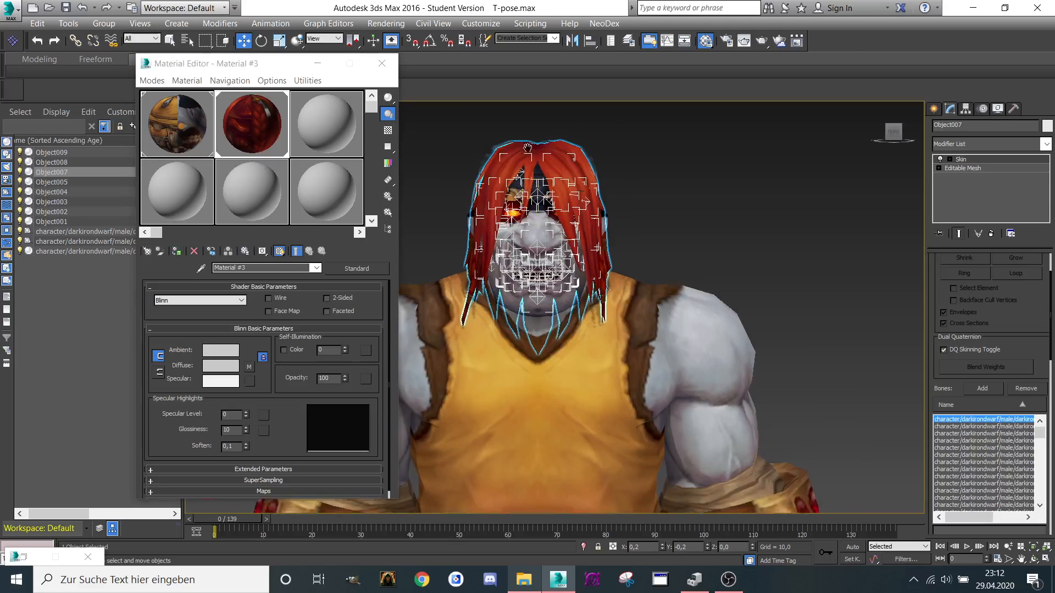
{"action": "left_click", "coordinate": [317, 63]}
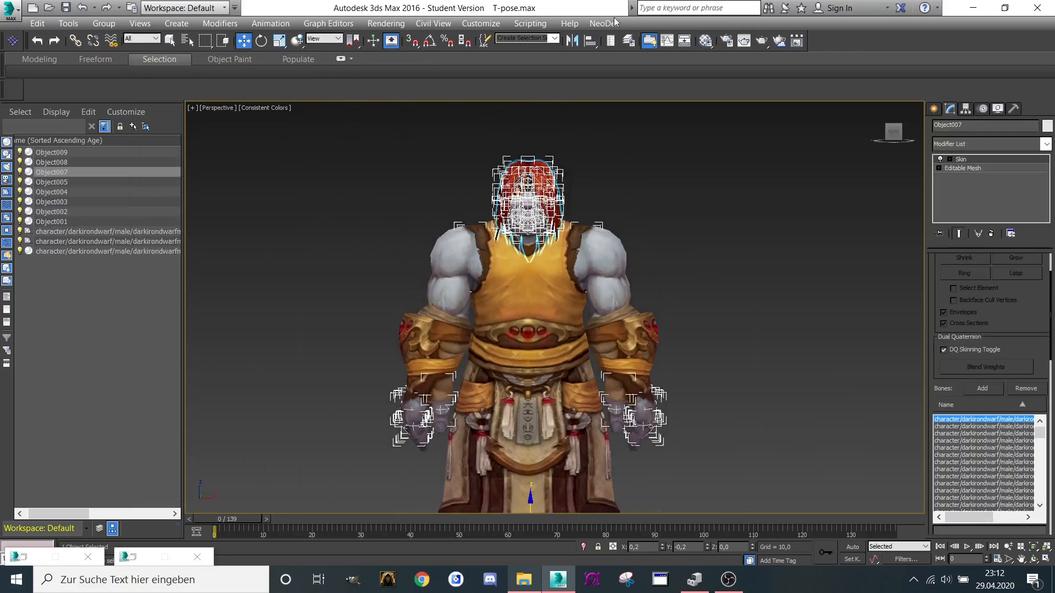
{"action": "left_click", "coordinate": [619, 23]}
{"action": "left_click", "coordinate": [617, 40]}
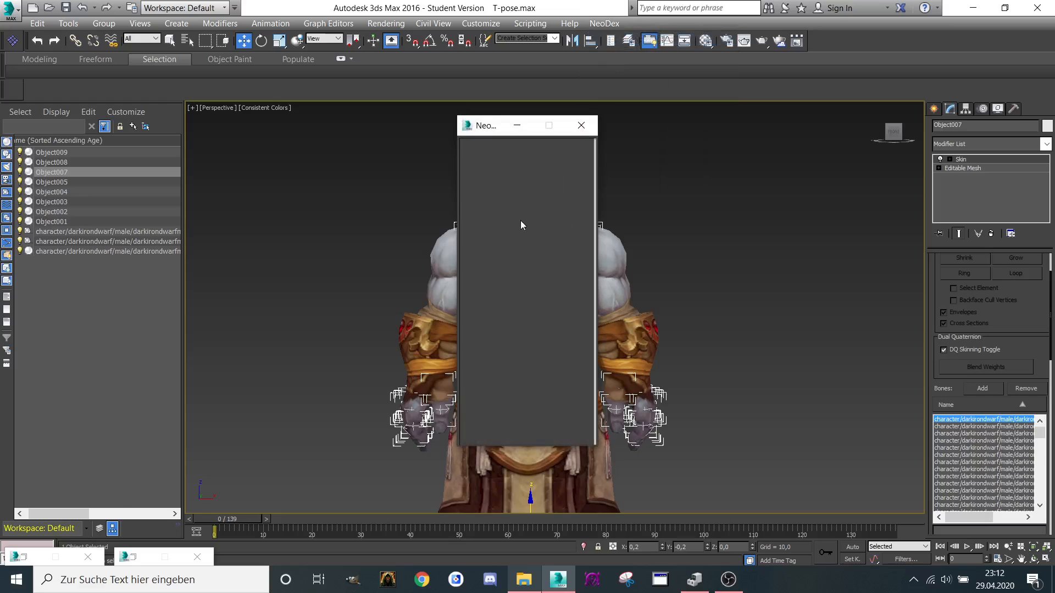
{"action": "left_click", "coordinate": [584, 125]}
{"action": "left_click", "coordinate": [29, 558]}
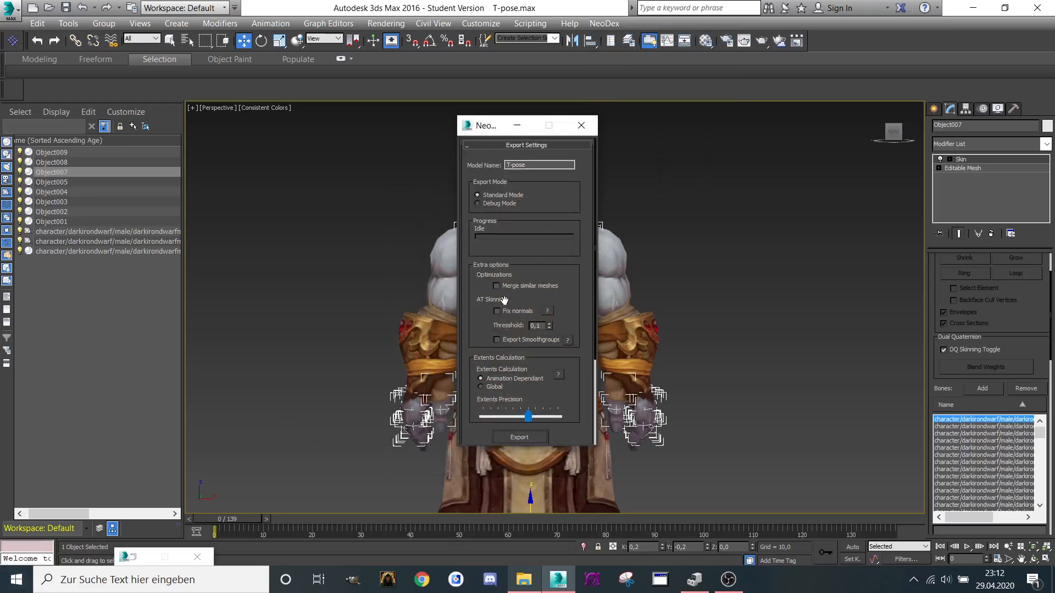
{"action": "left_click", "coordinate": [516, 126]}
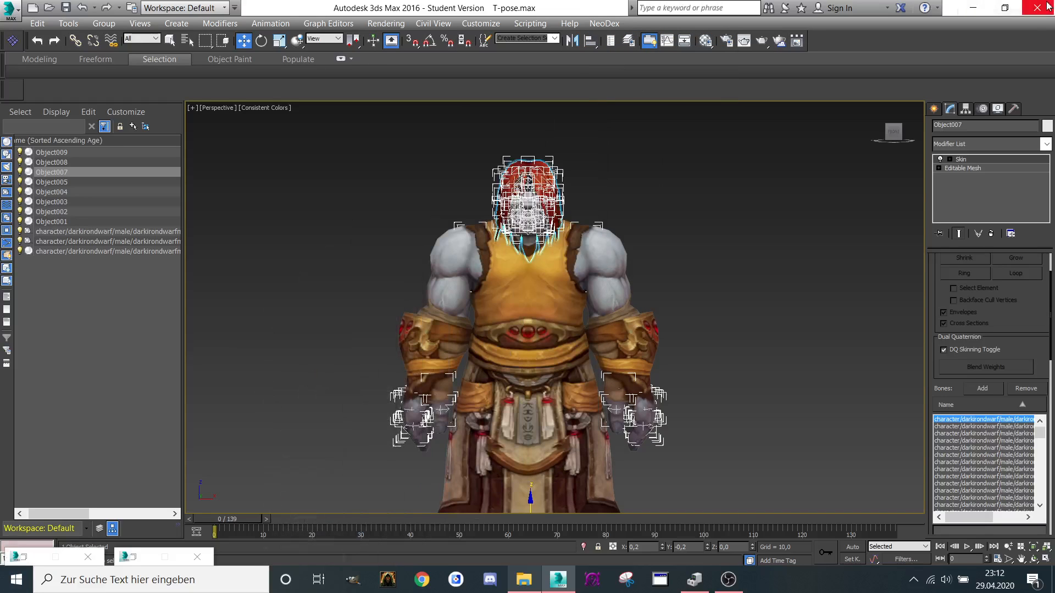
Step: Minimize 3ds Max and open Body.png from the Dwarf.fbm folder in GIMP
{"action": "left_click", "coordinate": [976, 8]}
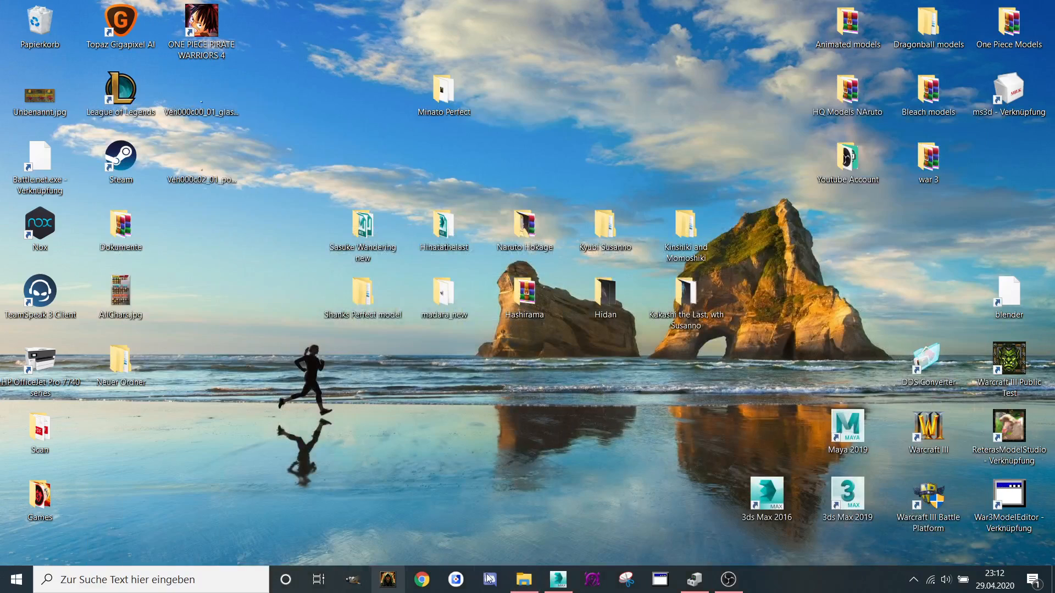
{"action": "left_click", "coordinate": [520, 579]}
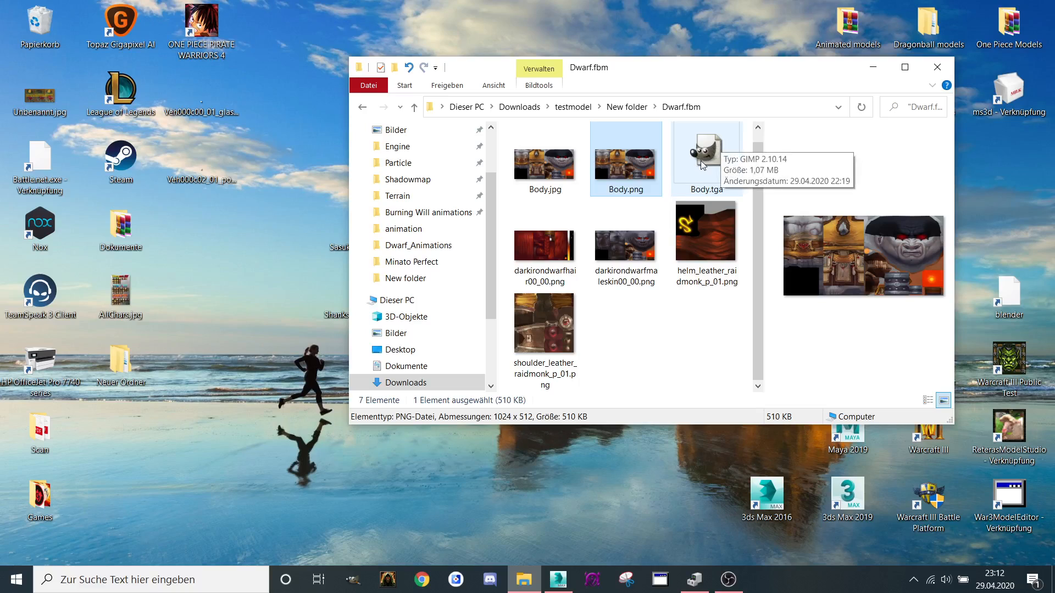
{"action": "left_click", "coordinate": [353, 580]}
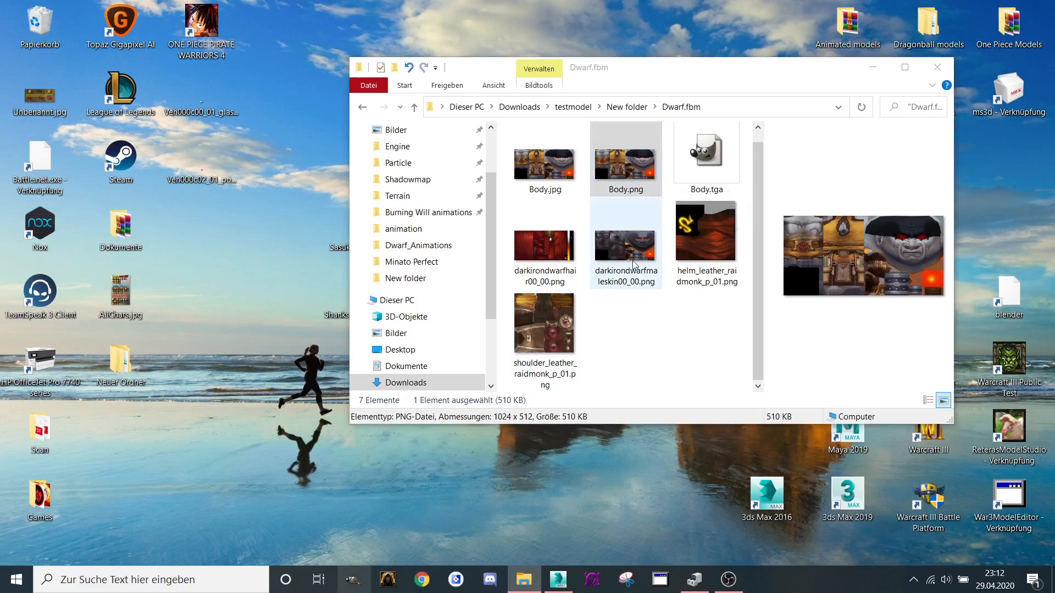
{"action": "left_click", "coordinate": [717, 88]}
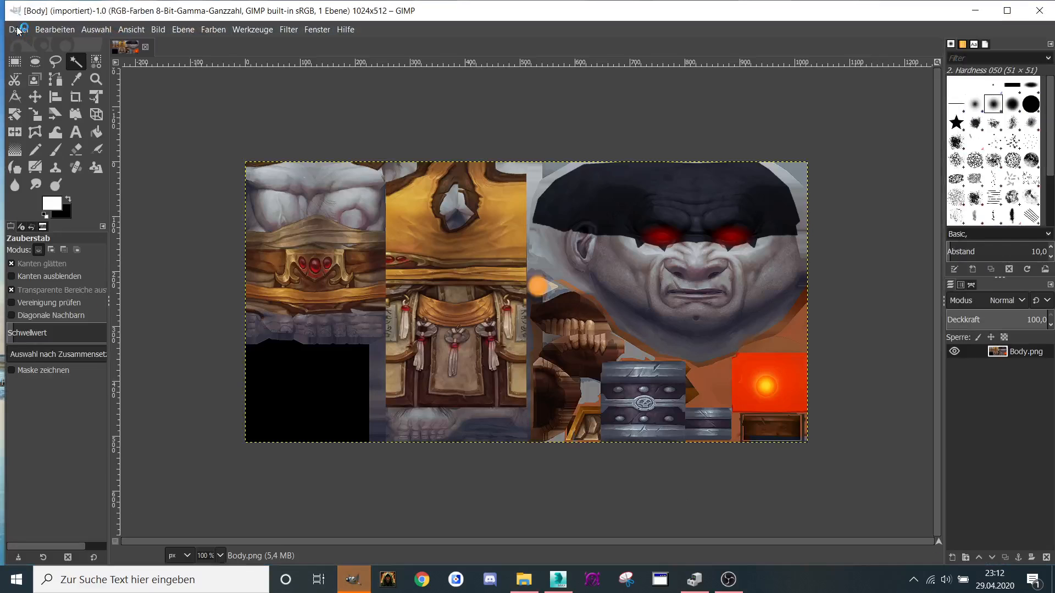
Step: Export the image as Body.tga with RLE compression, replacing the existing file, and close GIMP
{"action": "left_click", "coordinate": [18, 29]}
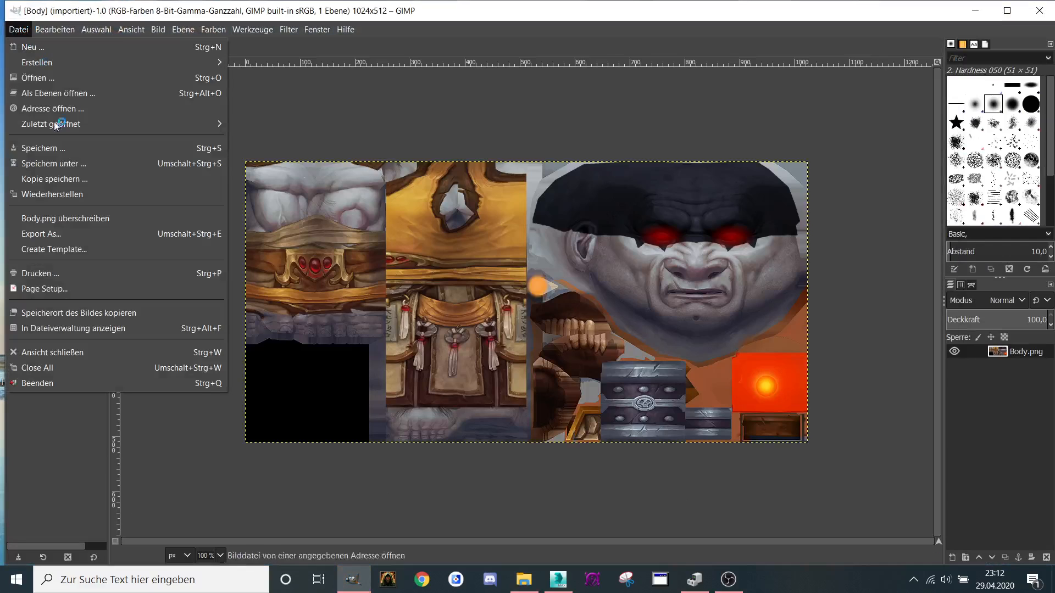
{"action": "left_click", "coordinate": [63, 231]}
{"action": "left_click", "coordinate": [393, 139]}
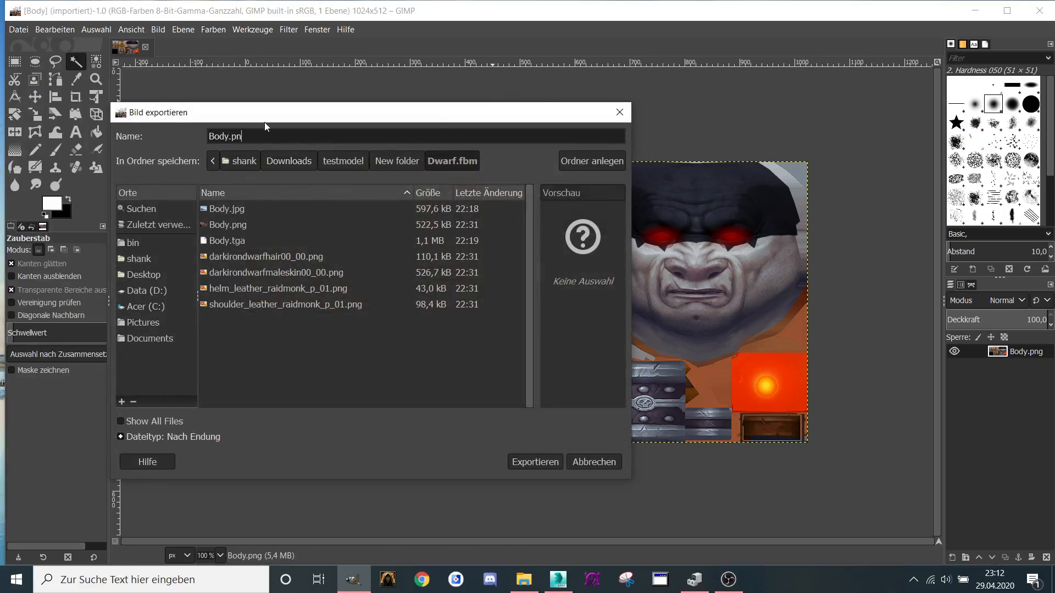
{"action": "key", "text": "BackSpace"}
{"action": "key", "text": "BackSpace"}
{"action": "type", "text": "tga"}
{"action": "key", "text": "Return"}
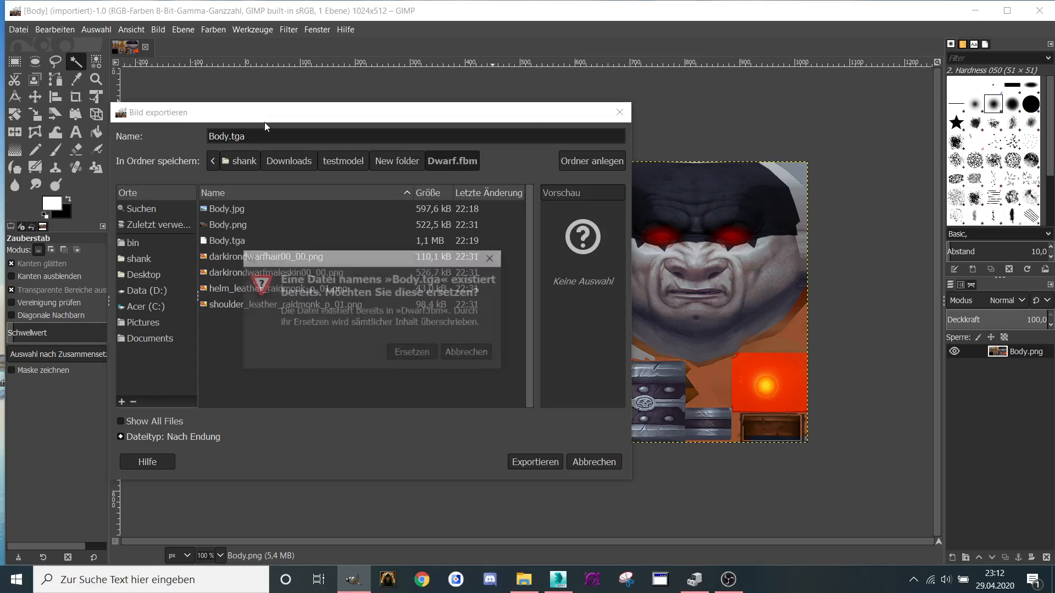
{"action": "key", "text": "Return"}
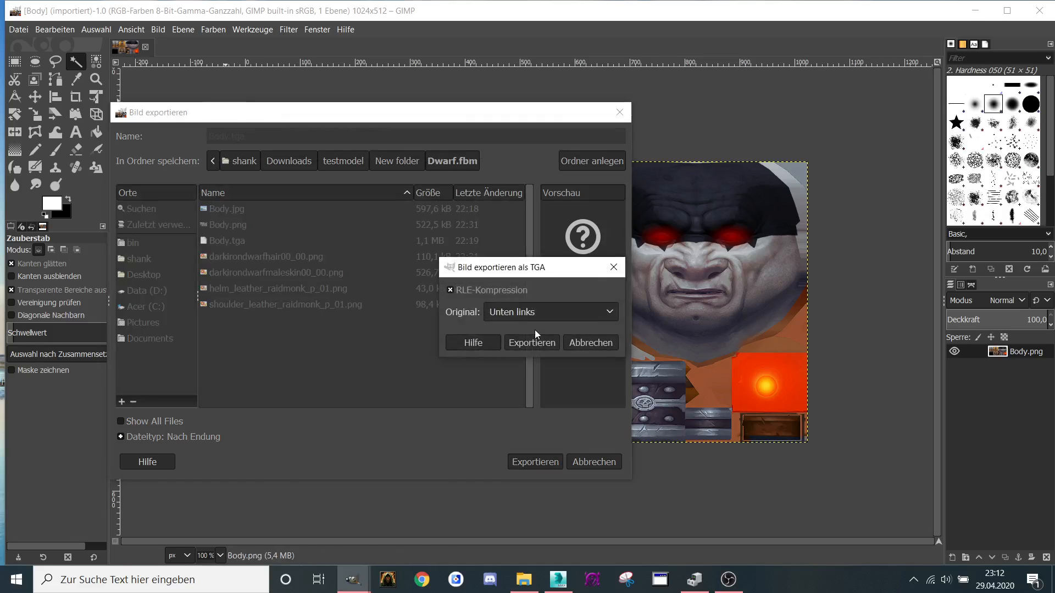
{"action": "left_click", "coordinate": [535, 340]}
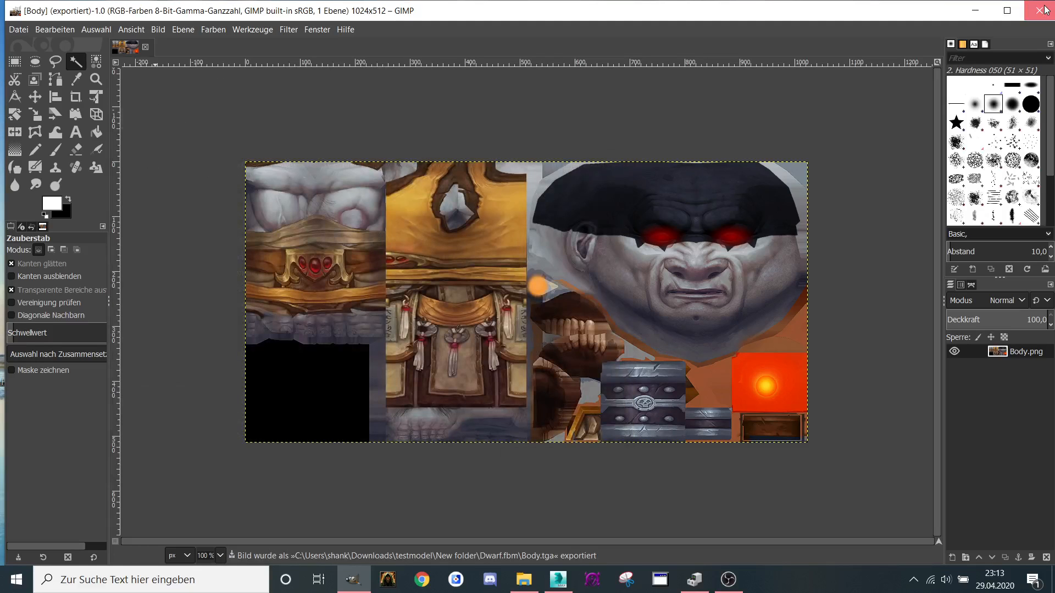
{"action": "left_click", "coordinate": [1040, 10]}
Step: Convert Body.tga to Body.blp in Warcraft 3 Viewer at compression quality 85, close the viewer and select the new file
{"action": "left_click", "coordinate": [710, 160]}
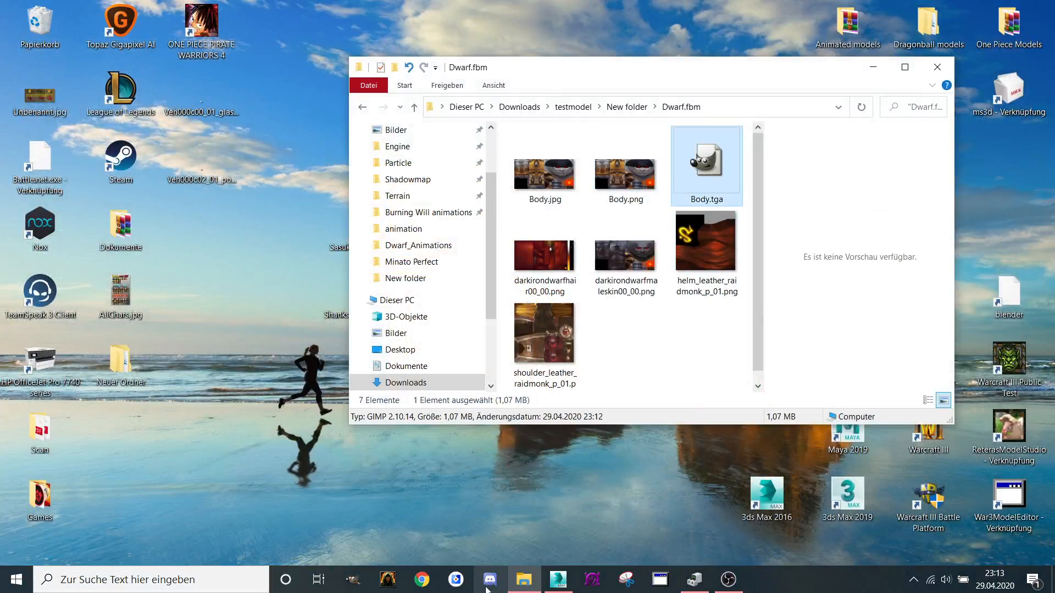
{"action": "left_click", "coordinate": [388, 580]}
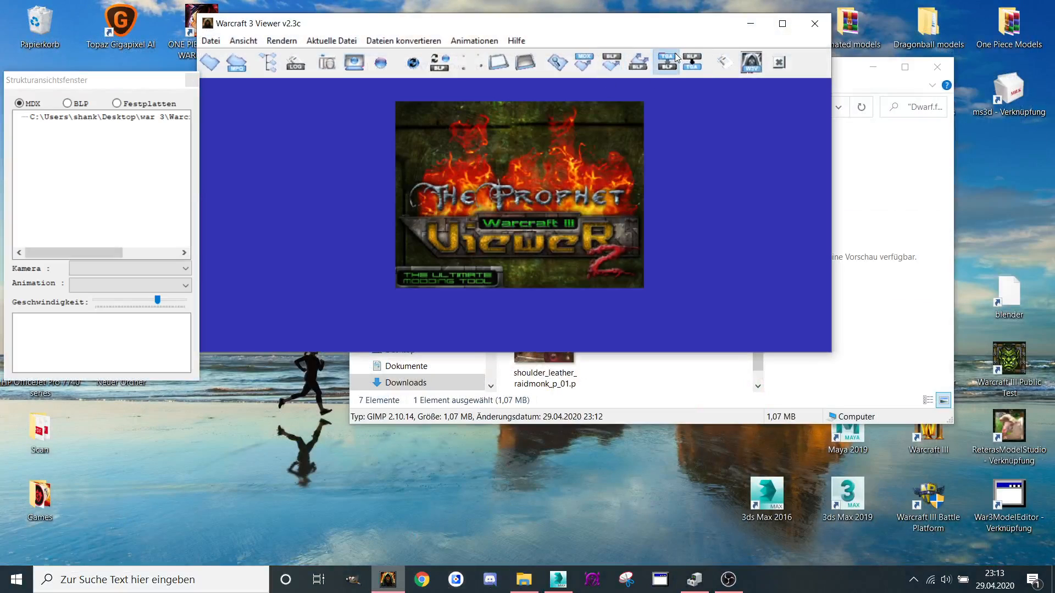
{"action": "left_click", "coordinate": [675, 54]}
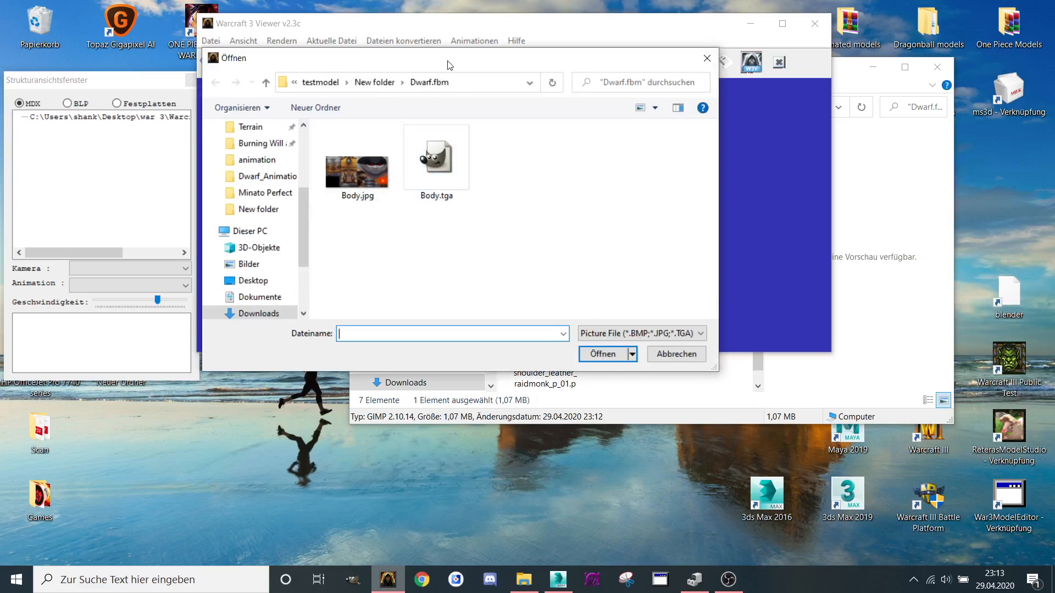
{"action": "double_click", "coordinate": [434, 170]}
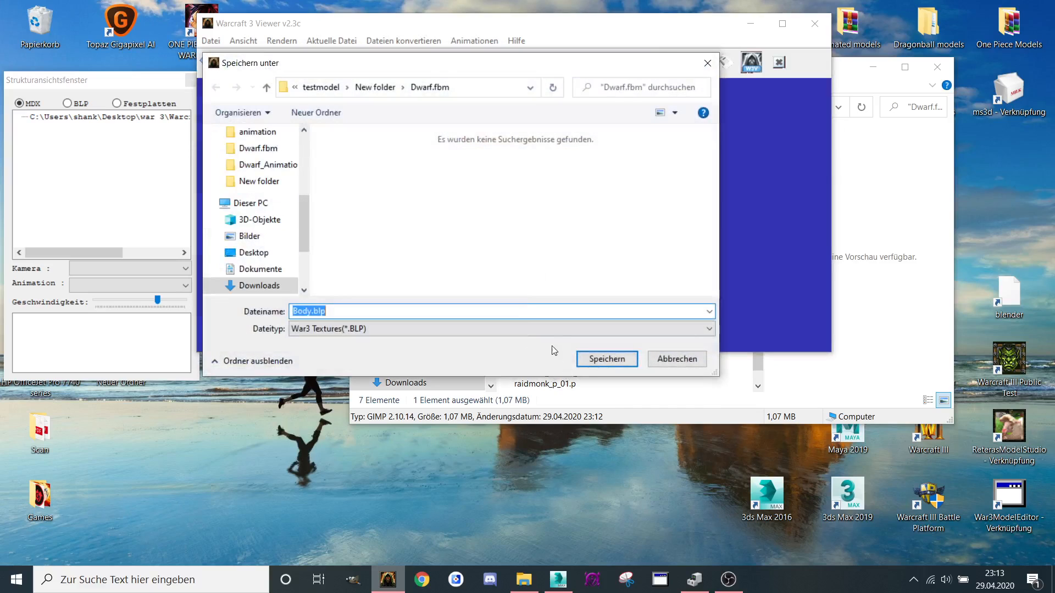
{"action": "left_click", "coordinate": [606, 359]}
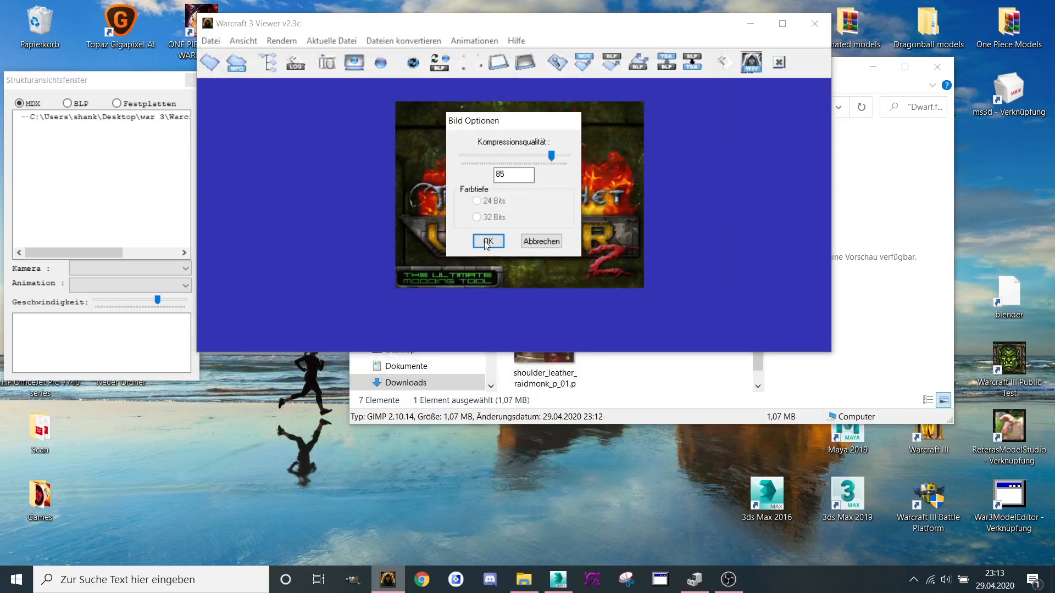
{"action": "left_click", "coordinate": [488, 242]}
{"action": "left_click", "coordinate": [582, 333]}
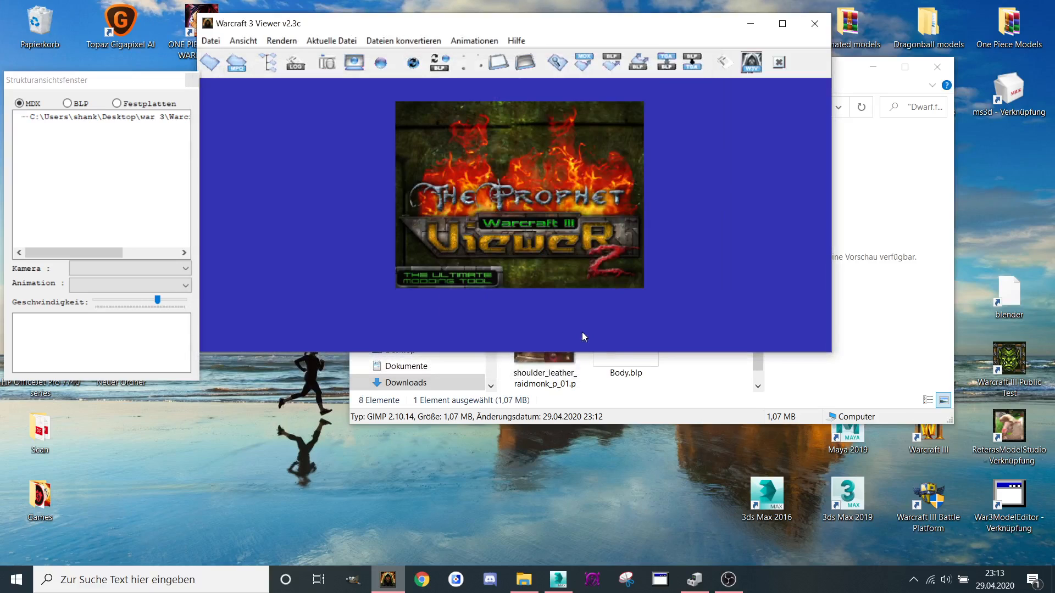
{"action": "left_click", "coordinate": [815, 23]}
{"action": "left_click", "coordinate": [554, 173]}
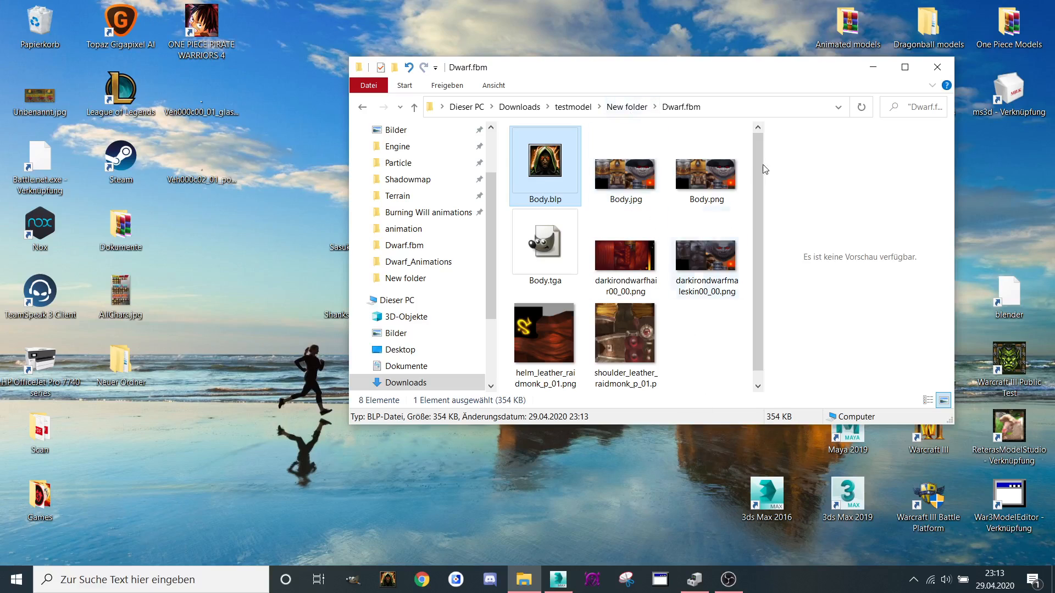
Step: Switch to 3ds Max to review the NeoDex export settings, and minimize the exporter and 3ds Max
{"action": "left_click", "coordinate": [572, 584]}
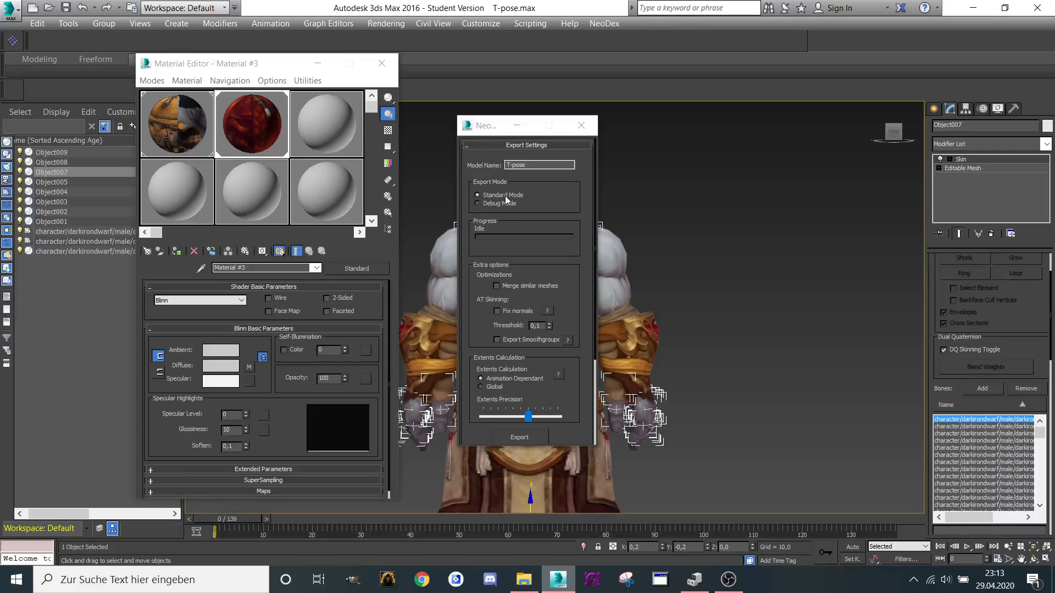
{"action": "left_click", "coordinate": [517, 125]}
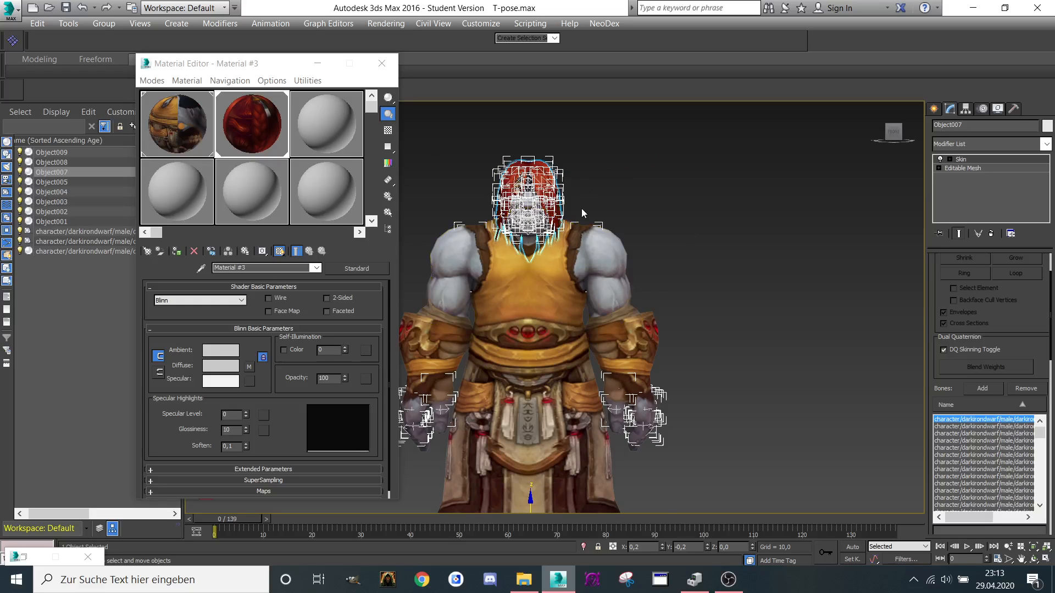
{"action": "left_click", "coordinate": [973, 8]}
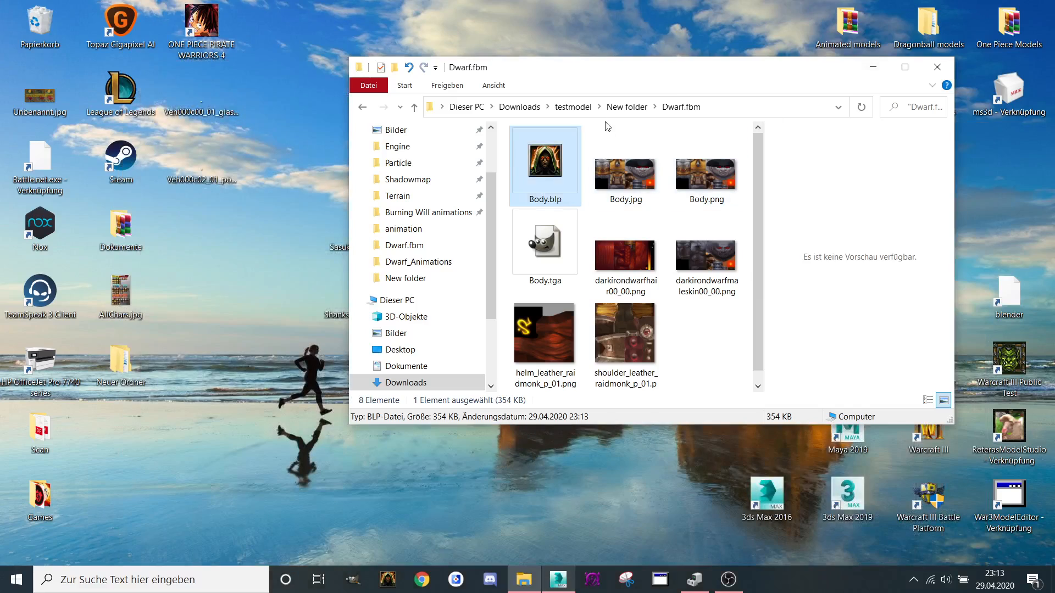
Step: Open test model.mdx from New folder in the MDL editor and show the model from the front
{"action": "left_click", "coordinate": [618, 107]}
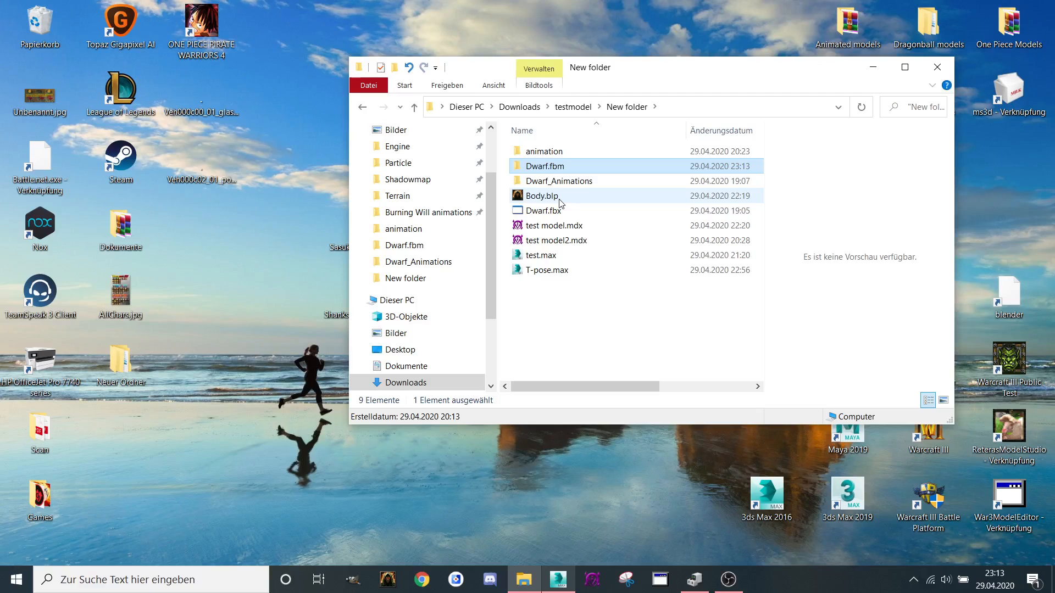
{"action": "left_click", "coordinate": [559, 226]}
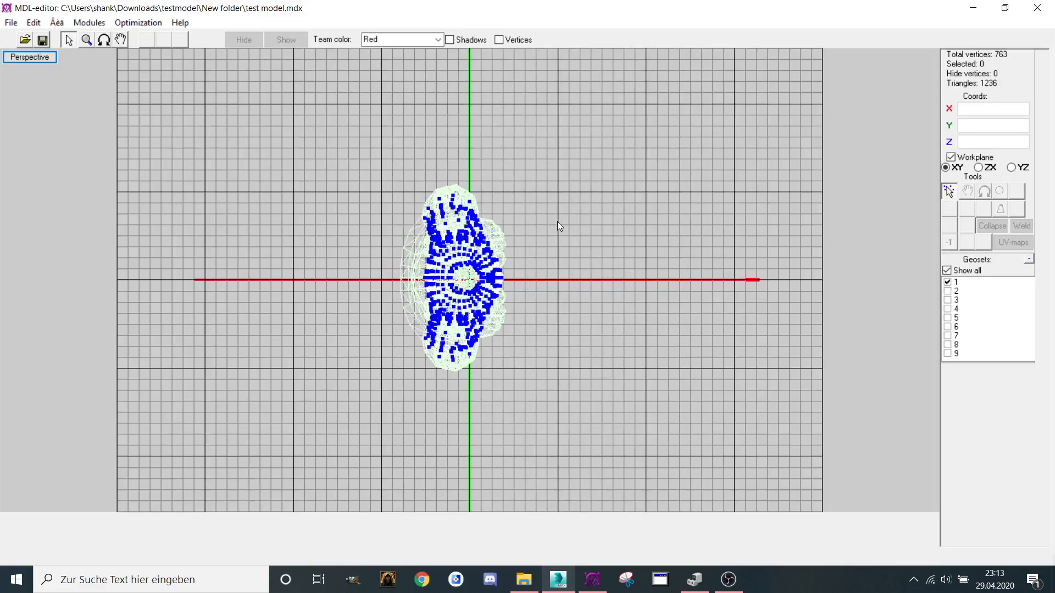
{"action": "right_click", "coordinate": [572, 252]}
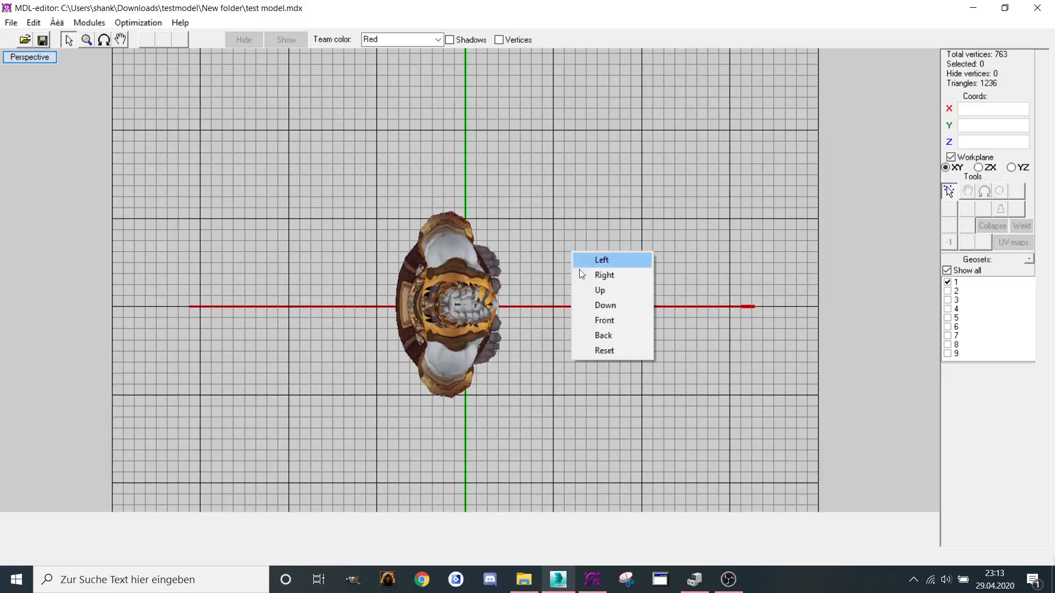
{"action": "left_click", "coordinate": [594, 320]}
{"action": "scroll", "coordinate": [547, 267], "scroll_direction": "up", "scroll_amount": 2}
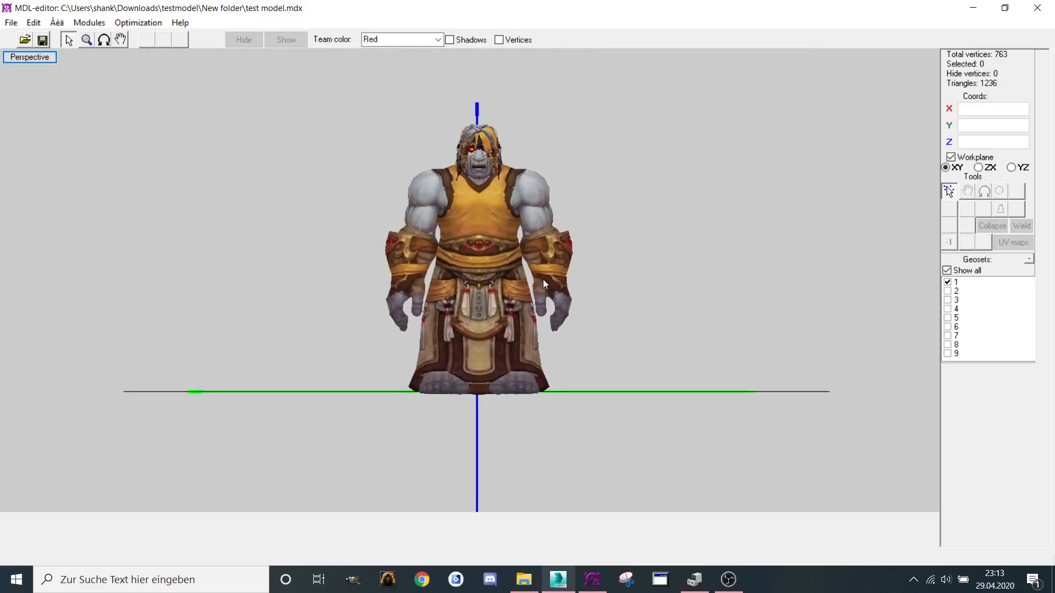
Step: Inspect the textured dwarf model from an angle and up close
{"action": "left_click", "coordinate": [104, 39]}
{"action": "left_click_drag", "start_coordinate": [118, 65], "coordinate": [280, 213]}
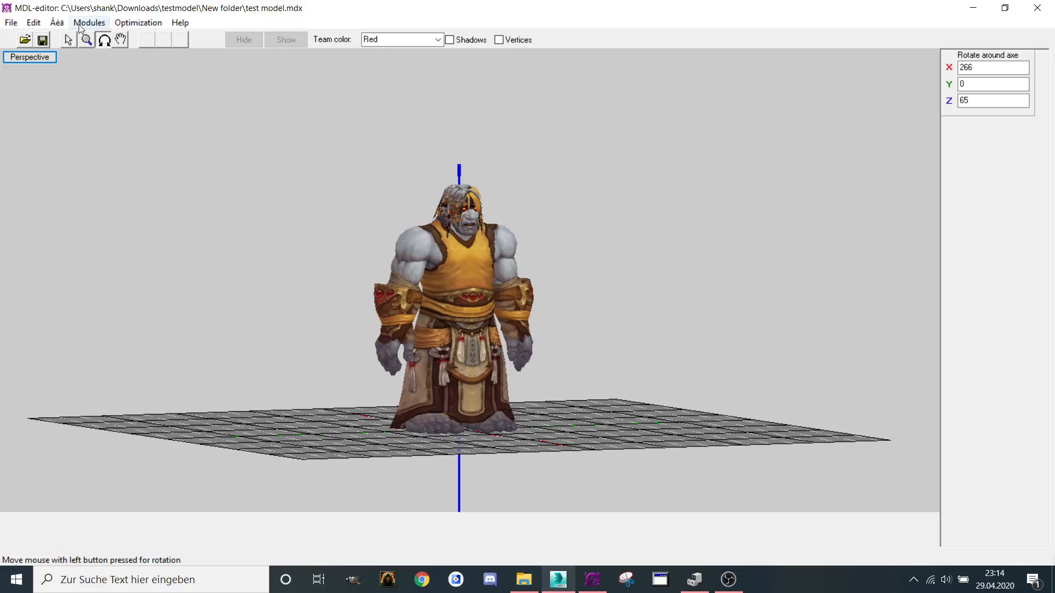
{"action": "left_click", "coordinate": [80, 25]}
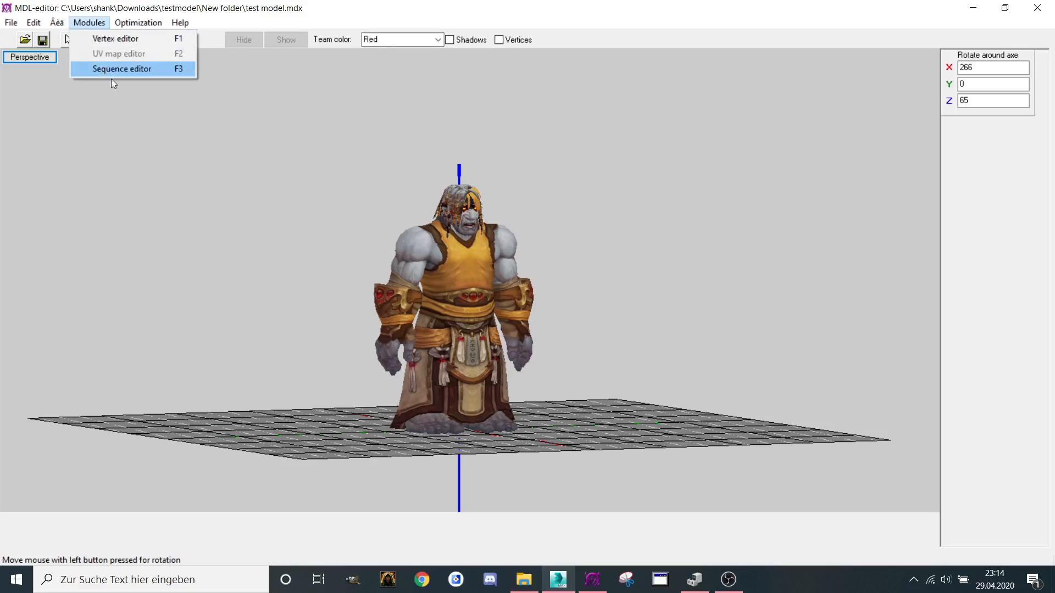
{"action": "left_click", "coordinate": [212, 206]}
{"action": "left_click_drag", "start_coordinate": [212, 207], "coordinate": [299, 211]}
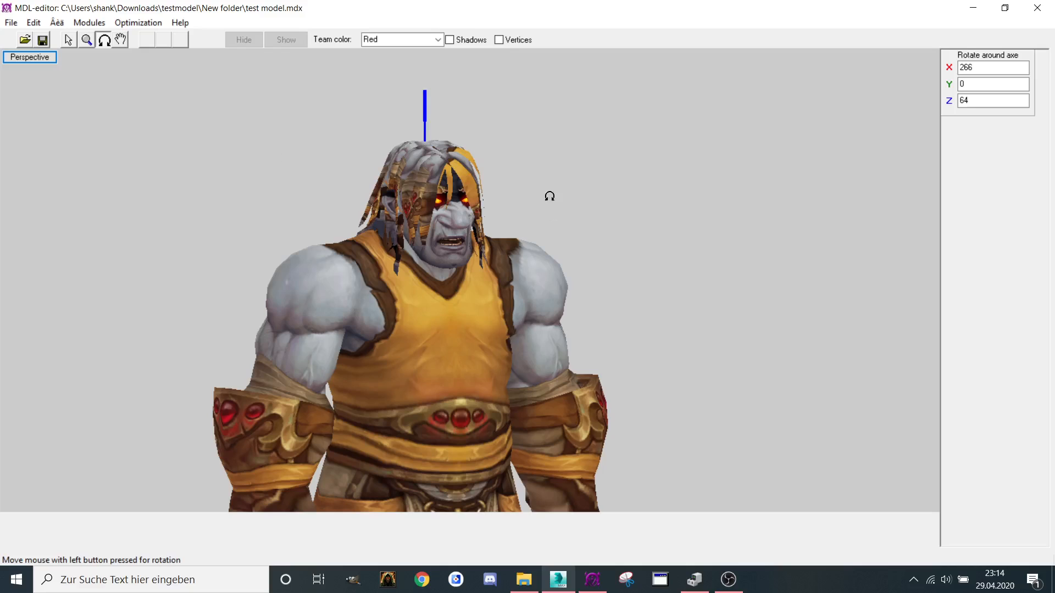
{"action": "scroll", "coordinate": [549, 196], "scroll_direction": "down", "scroll_amount": 5}
{"action": "scroll", "coordinate": [550, 196], "scroll_direction": "up", "scroll_amount": 2}
Step: Open the Sequence editor and play the model's Attack sequence
{"action": "left_click", "coordinate": [89, 22]}
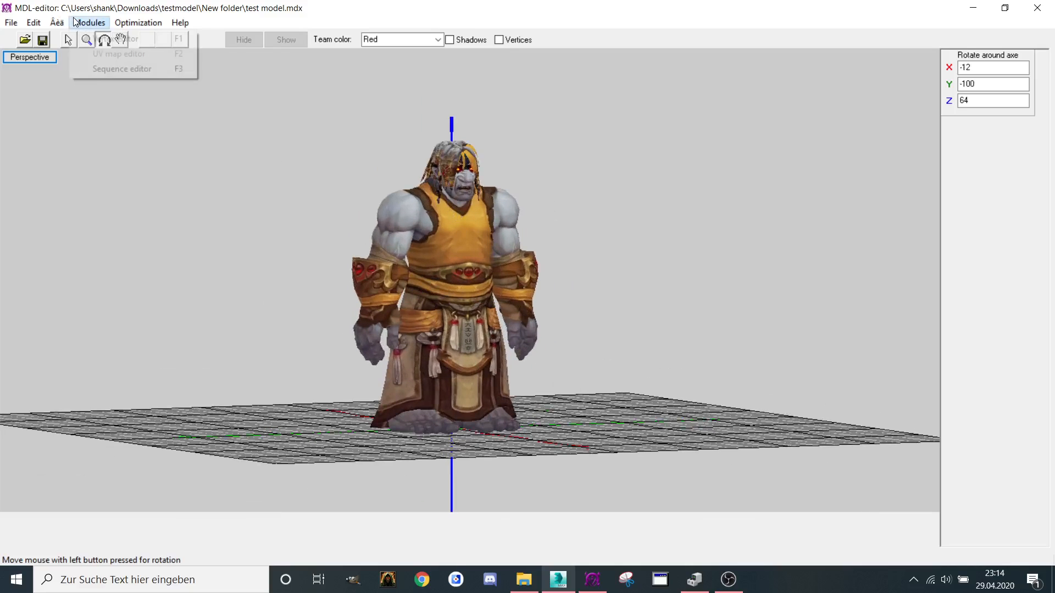
{"action": "left_click", "coordinate": [99, 70]}
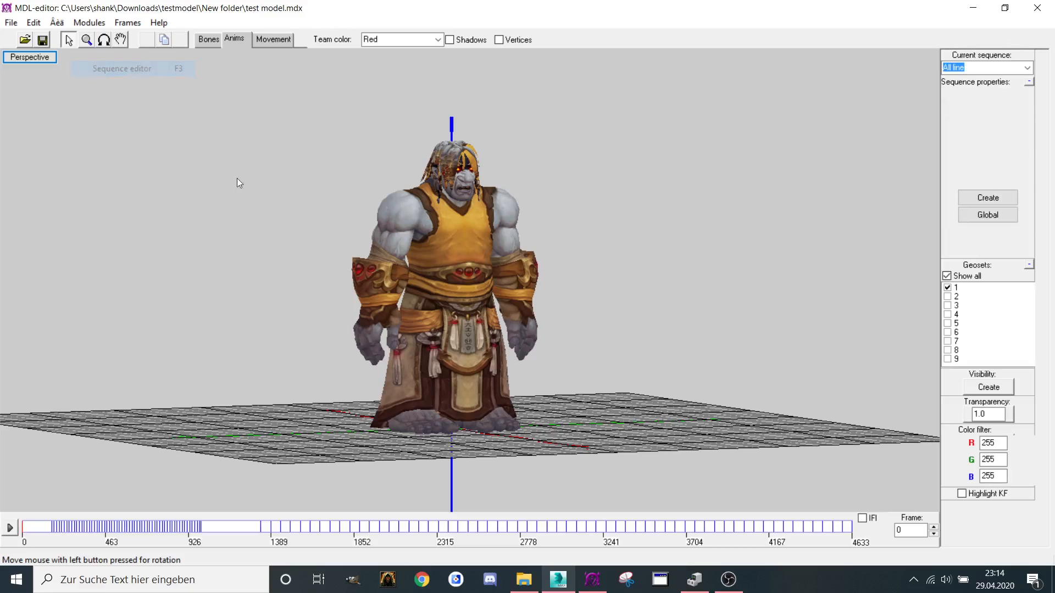
{"action": "left_click", "coordinate": [1028, 67]}
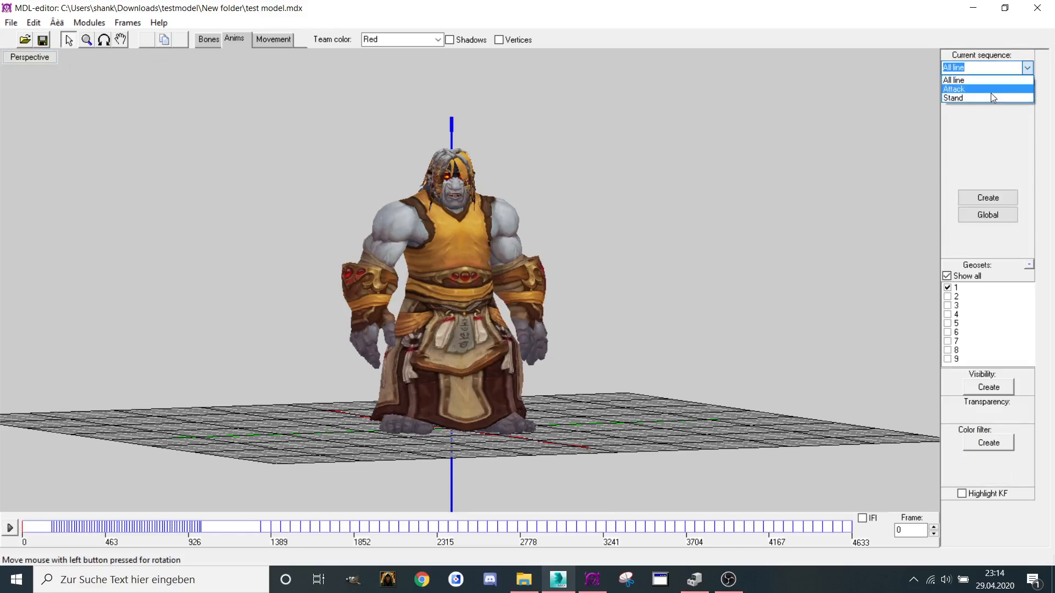
{"action": "left_click", "coordinate": [990, 93]}
{"action": "left_click", "coordinate": [8, 528]}
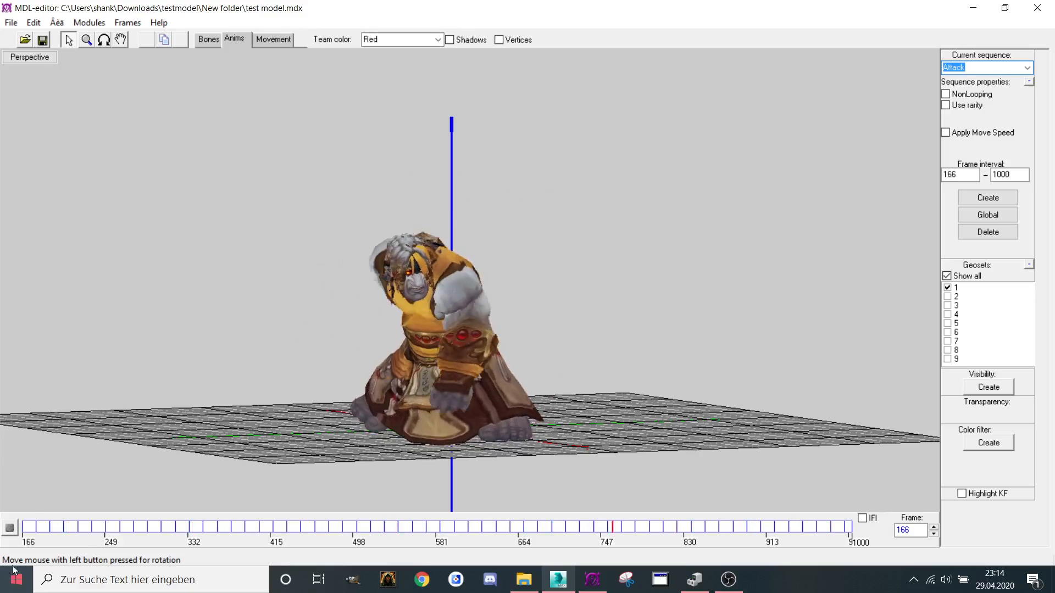
Step: Stop the Attack playback and inspect the paused model by rotating around it
{"action": "left_click", "coordinate": [10, 529]}
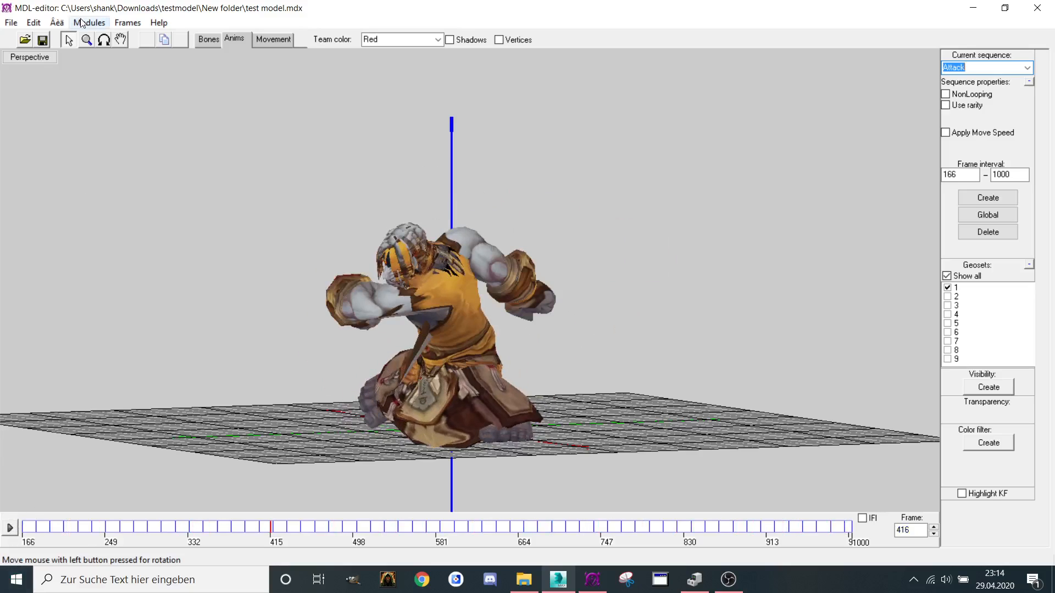
{"action": "left_click", "coordinate": [104, 40]}
{"action": "left_click_drag", "start_coordinate": [231, 285], "coordinate": [320, 363]}
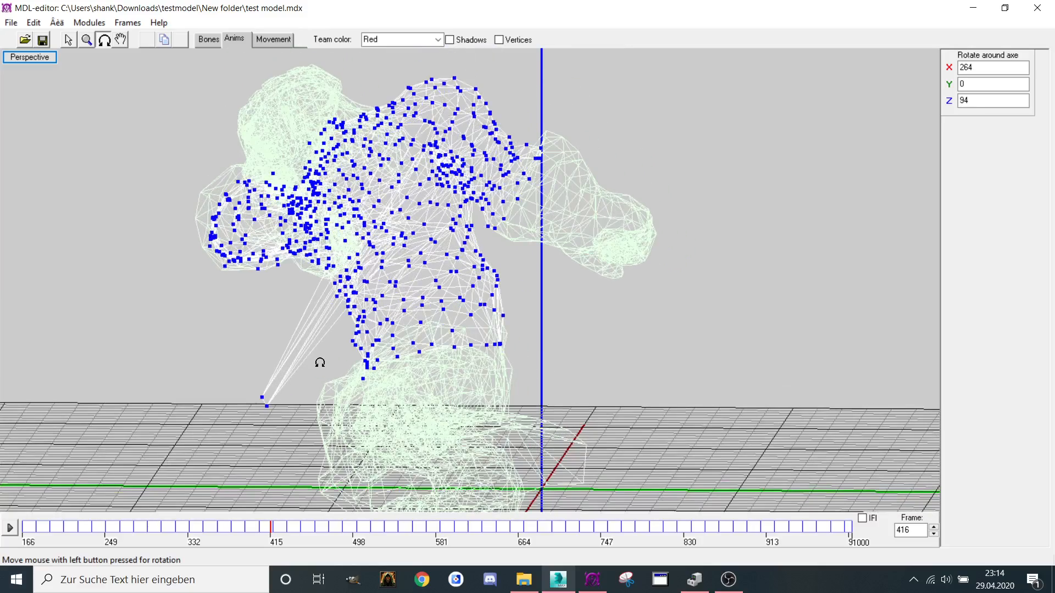
{"action": "left_click_drag", "start_coordinate": [218, 158], "coordinate": [506, 339]}
{"action": "scroll", "coordinate": [424, 269], "scroll_direction": "down", "scroll_amount": 5}
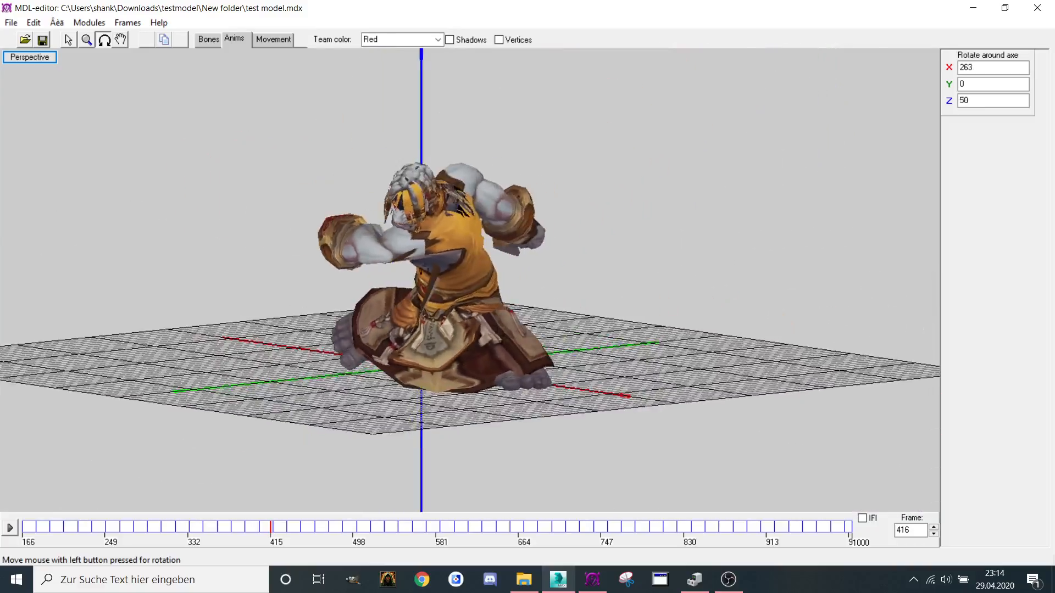
Step: Select the Stand sequence and play it, viewing the model from the front and closer up
{"action": "left_click", "coordinate": [68, 39]}
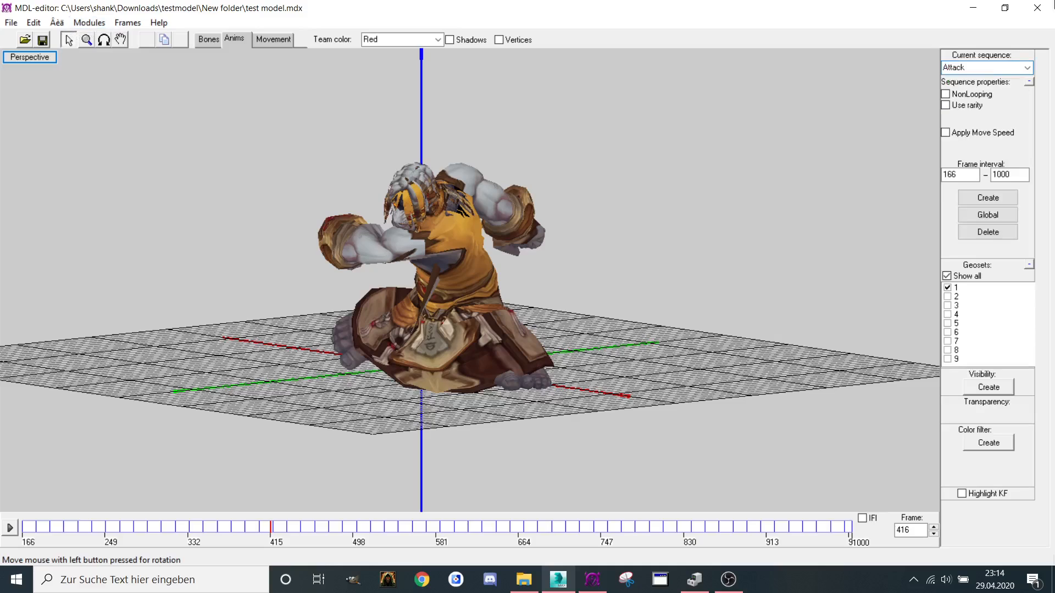
{"action": "left_click", "coordinate": [1025, 68]}
{"action": "left_click", "coordinate": [995, 95]}
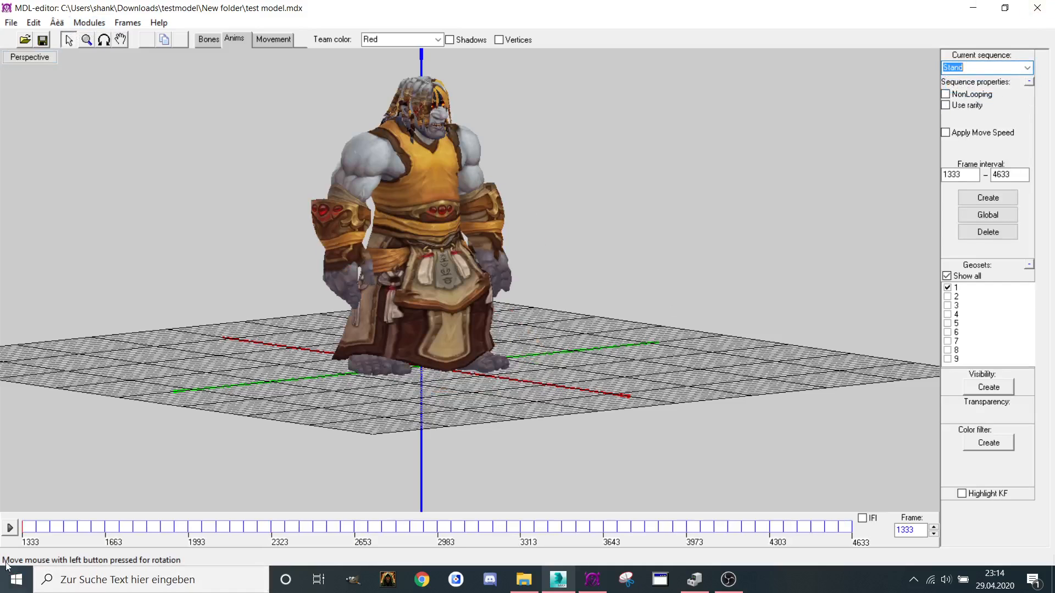
{"action": "left_click", "coordinate": [10, 528]}
{"action": "scroll", "coordinate": [492, 60], "scroll_direction": "up", "scroll_amount": 3}
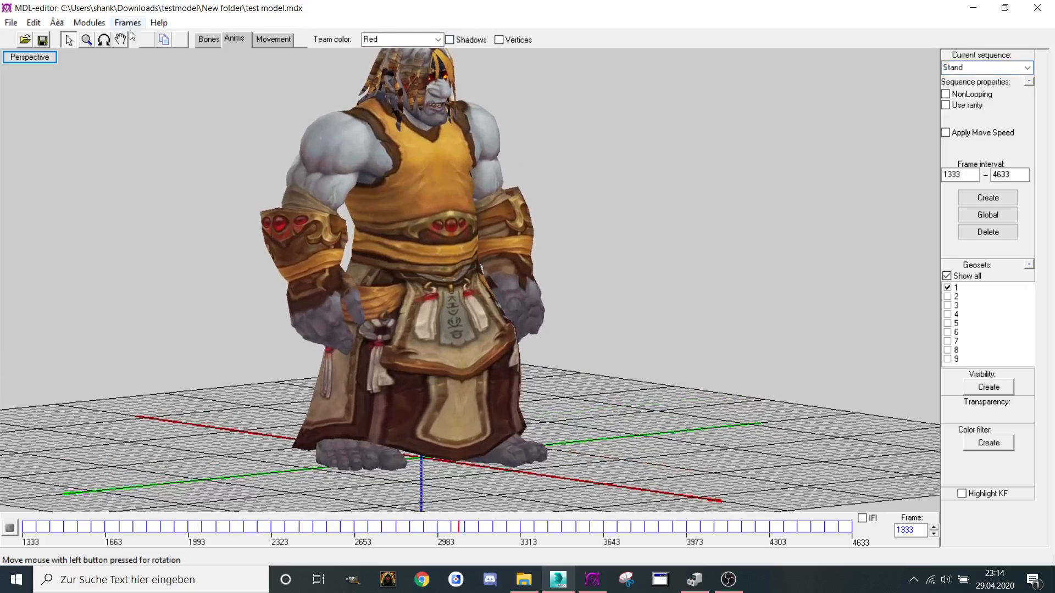
{"action": "left_click_drag", "start_coordinate": [134, 53], "coordinate": [137, 104]}
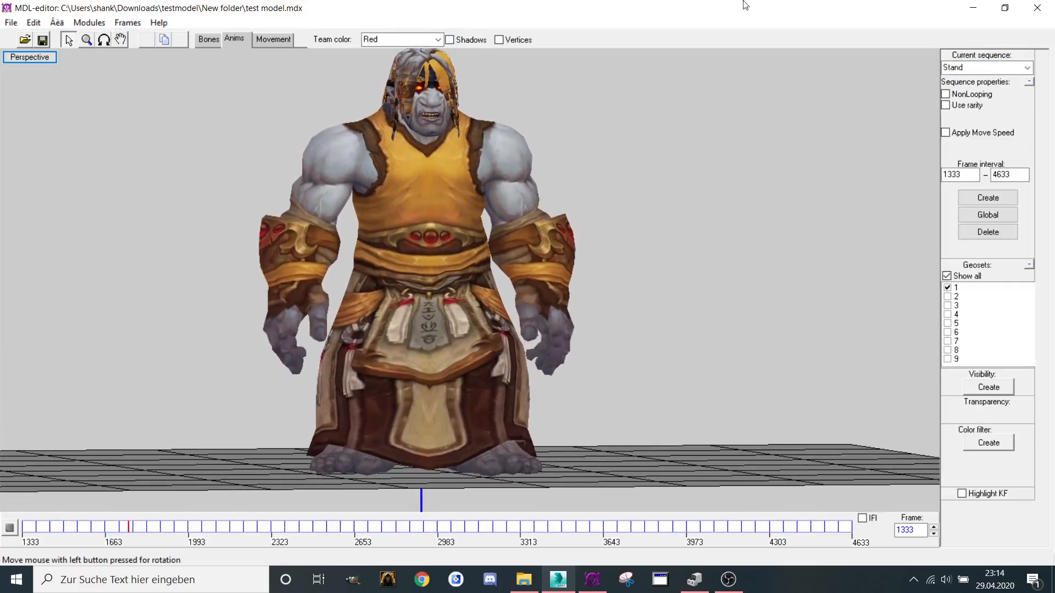
Step: Switch the playback back to the Attack sequence and stop it partway through the swing
{"action": "left_click", "coordinate": [1026, 68]}
{"action": "left_click", "coordinate": [988, 92]}
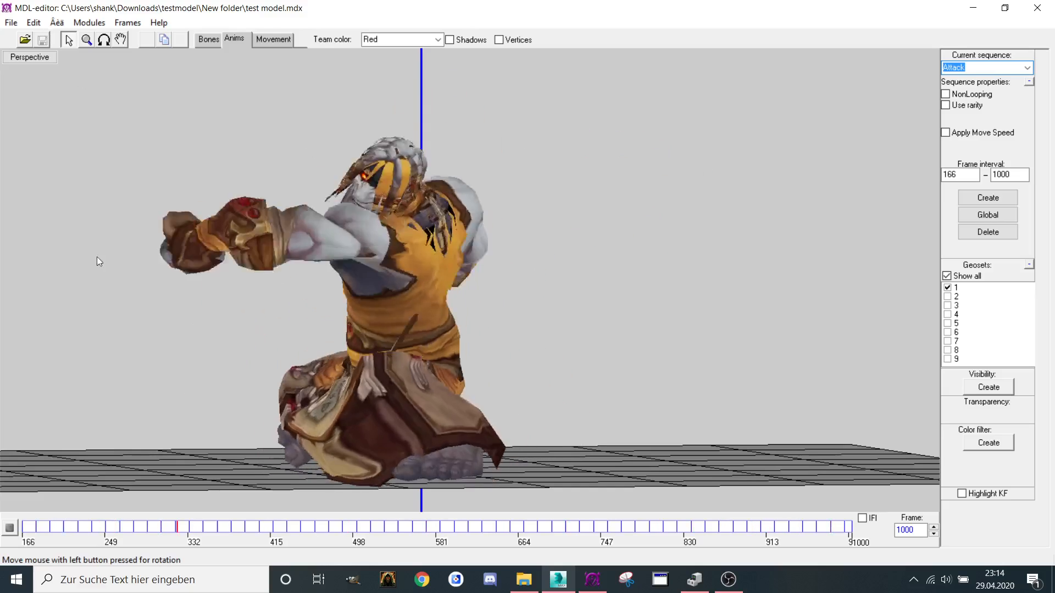
{"action": "left_click", "coordinate": [10, 528]}
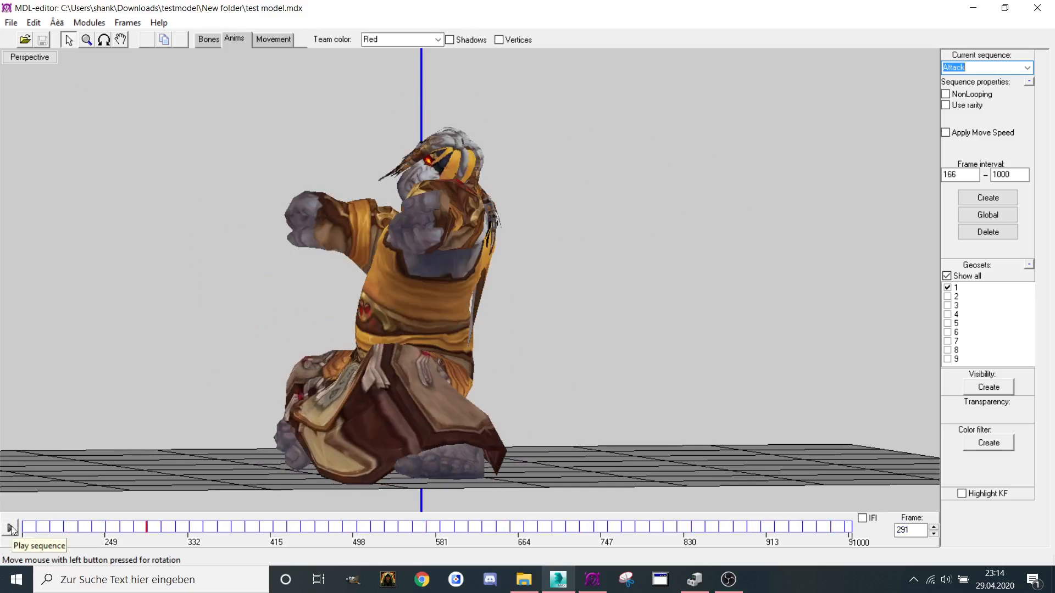